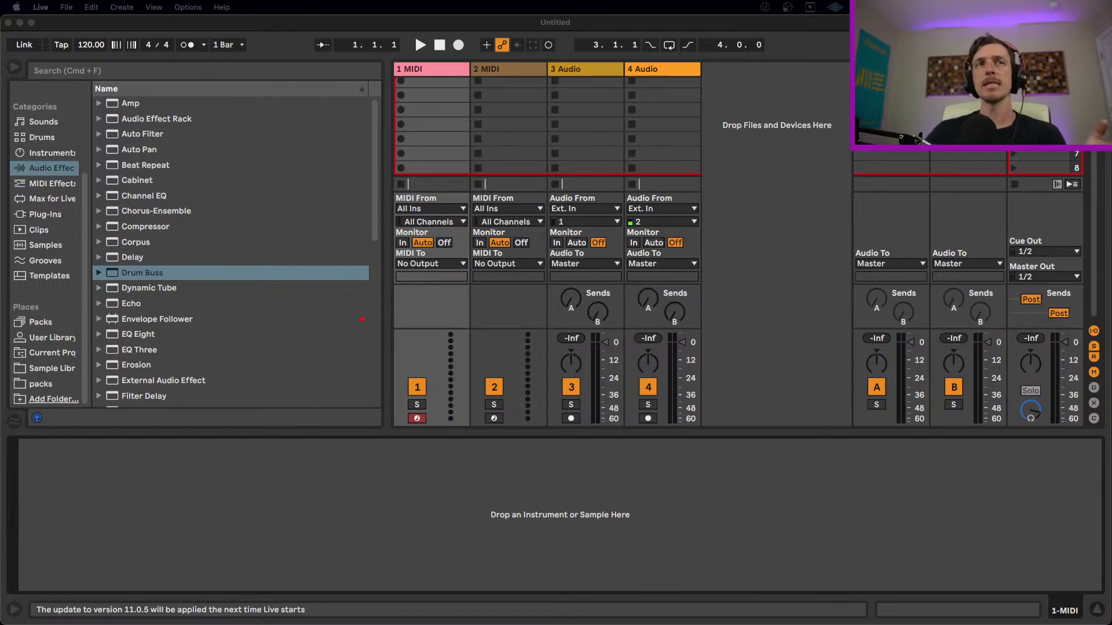
- Load the Wavetable instrument onto the first MIDI track and lower that track's volume to about -12 dB
{"action": "left_click", "coordinate": [367, 471]}
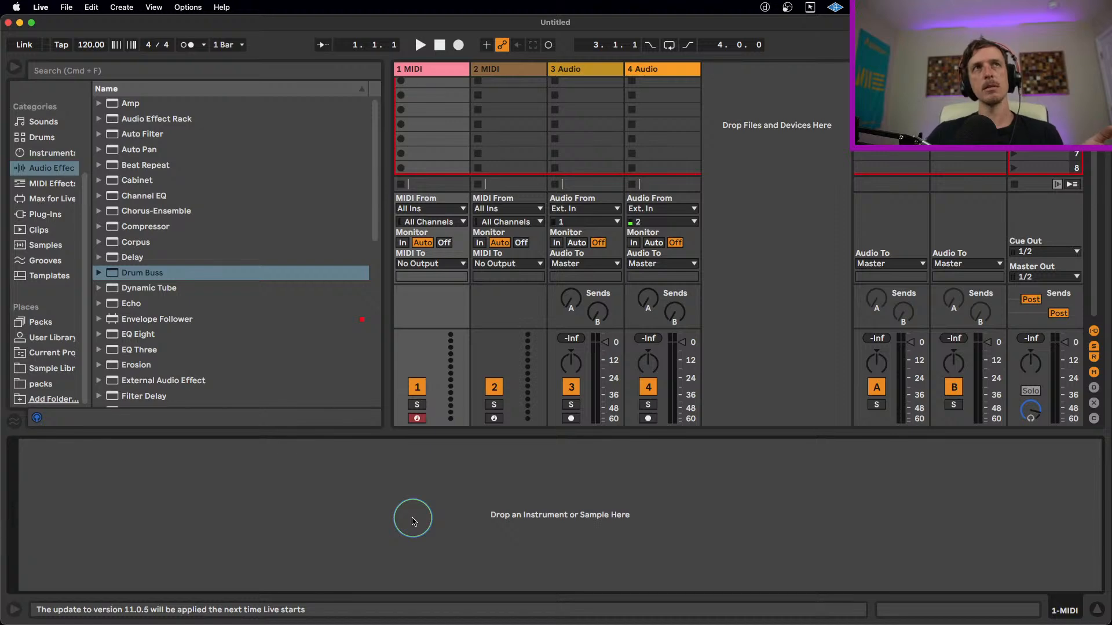
{"action": "left_click", "coordinate": [59, 153]}
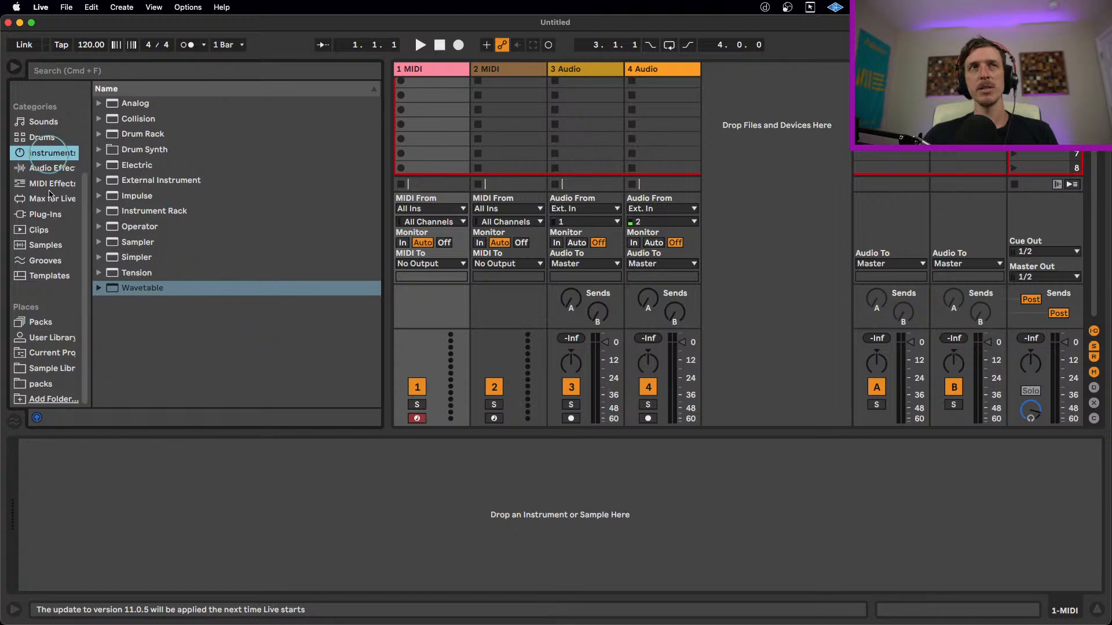
{"action": "left_click", "coordinate": [110, 291]}
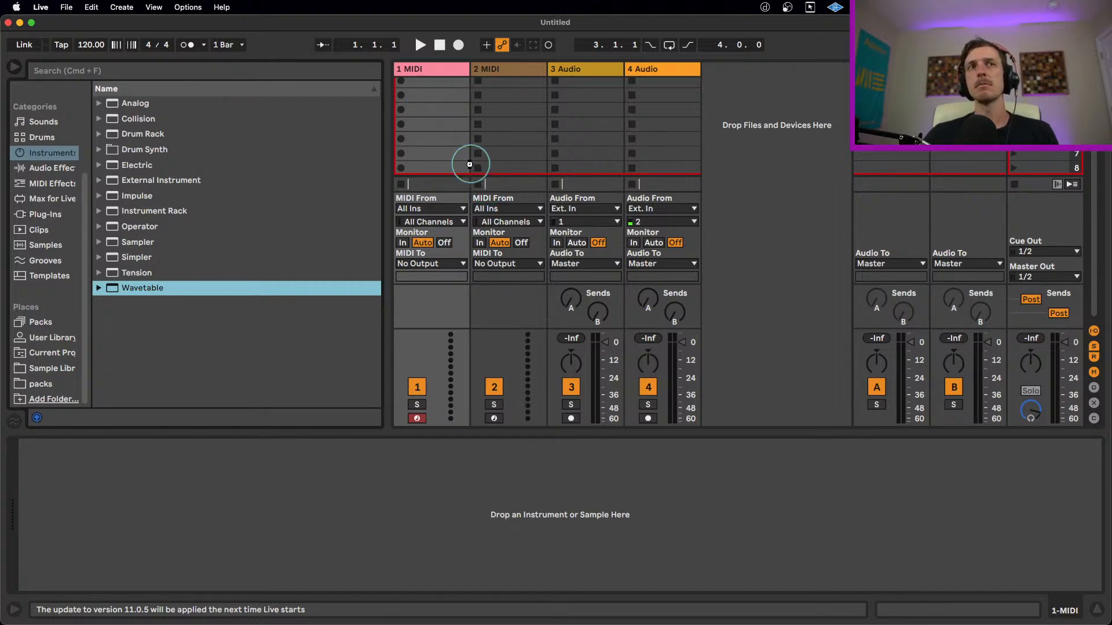
{"action": "key", "text": "Return"}
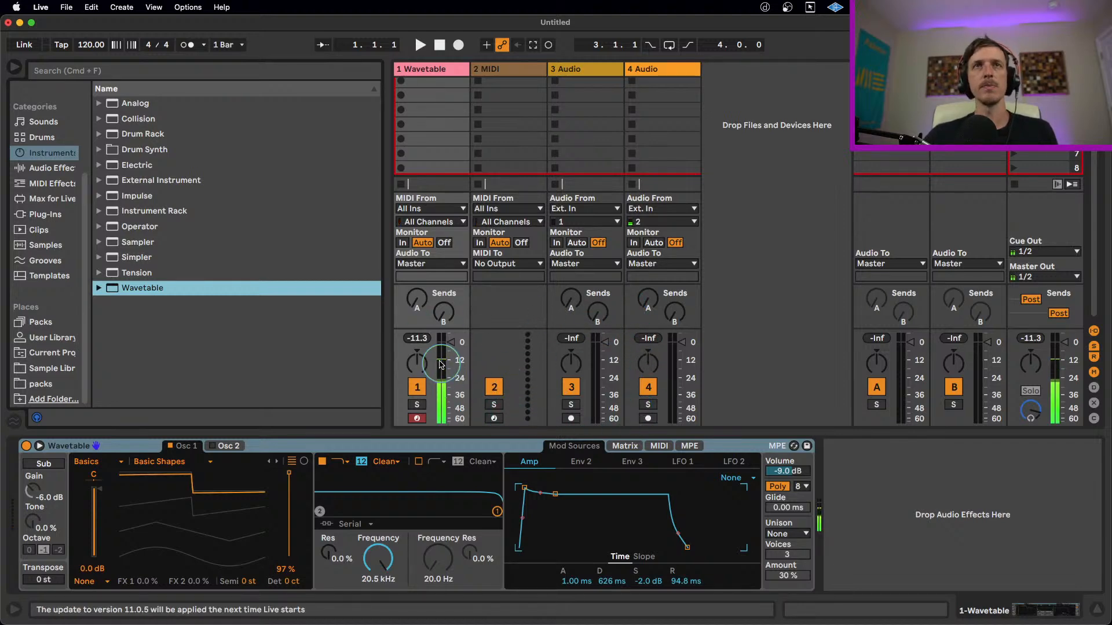
{"action": "left_click_drag", "start_coordinate": [447, 360], "coordinate": [447, 388]}
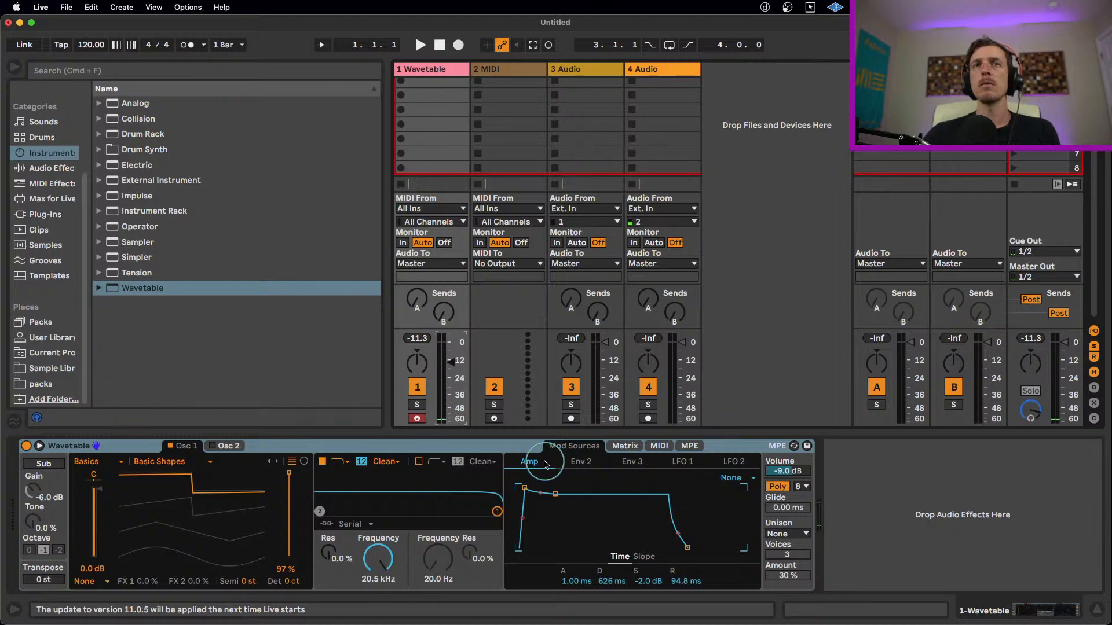
- Route Env 2 to Pitch in the modulation matrix with an amount of 15.8
{"action": "left_click", "coordinate": [584, 462]}
{"action": "left_click", "coordinate": [540, 460]}
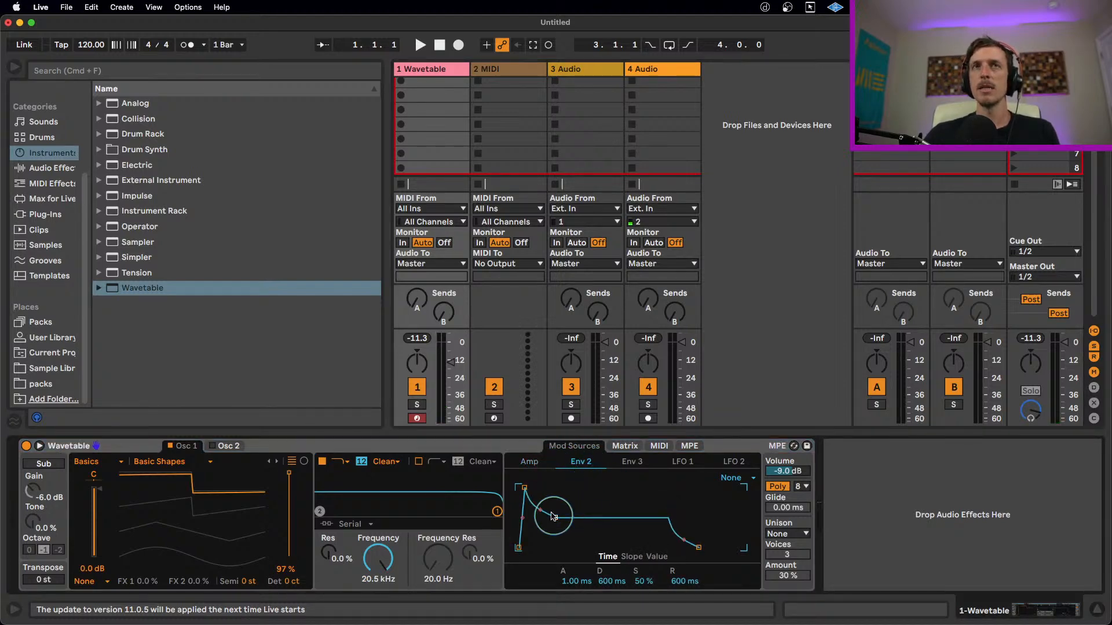
{"action": "left_click", "coordinate": [625, 446]}
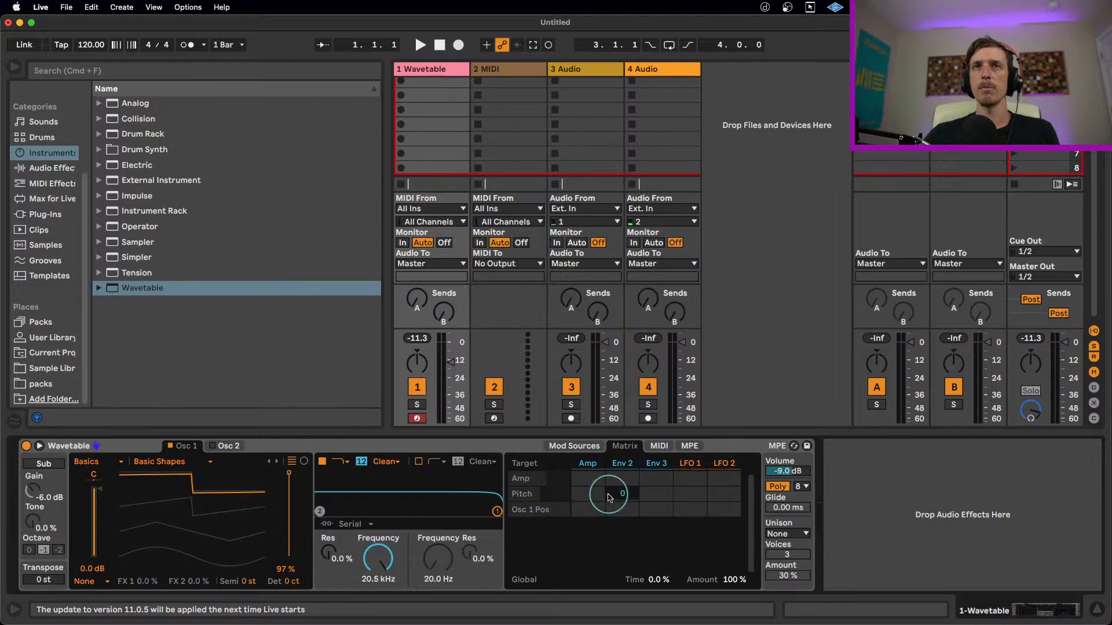
{"action": "left_click_drag", "start_coordinate": [605, 494], "coordinate": [615, 493]}
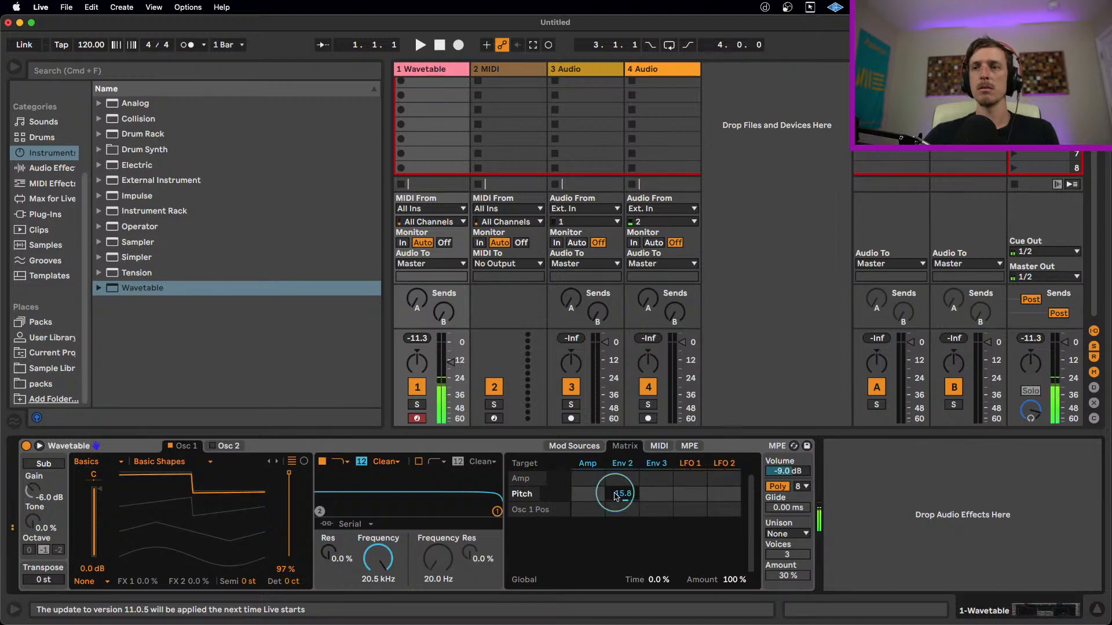
- Shape Env 2 with an attack of 54.3 ms, a decay of 525 ms and 0% sustain
{"action": "left_click", "coordinate": [568, 446]}
{"action": "left_click_drag", "start_coordinate": [554, 520], "coordinate": [554, 547]}
{"action": "left_click_drag", "start_coordinate": [524, 488], "coordinate": [535, 488]}
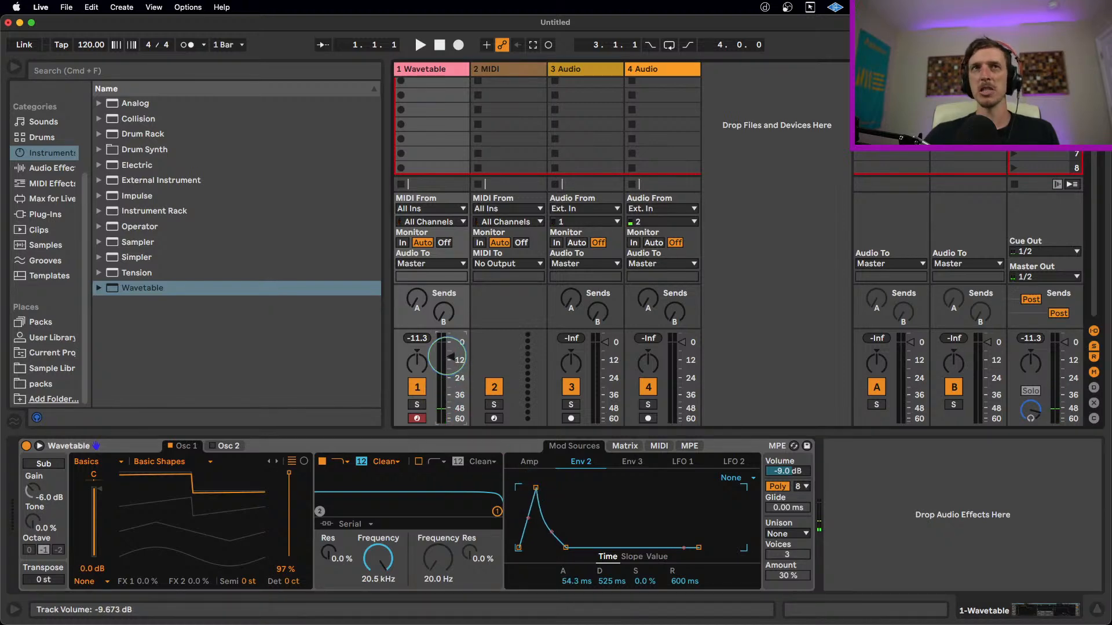
- Set Osc 1's wavetable position to 71% and apply Classic unison with 2 voices and a 23% amount
{"action": "left_click_drag", "start_coordinate": [292, 479], "coordinate": [275, 493]}
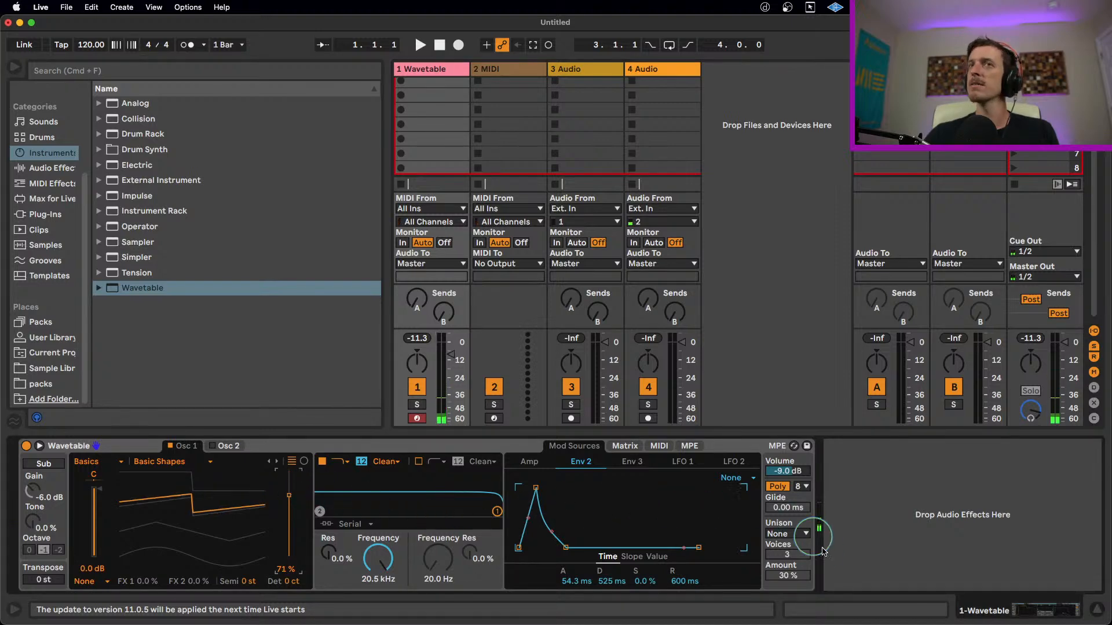
{"action": "left_click", "coordinate": [785, 534]}
{"action": "left_click", "coordinate": [781, 460]}
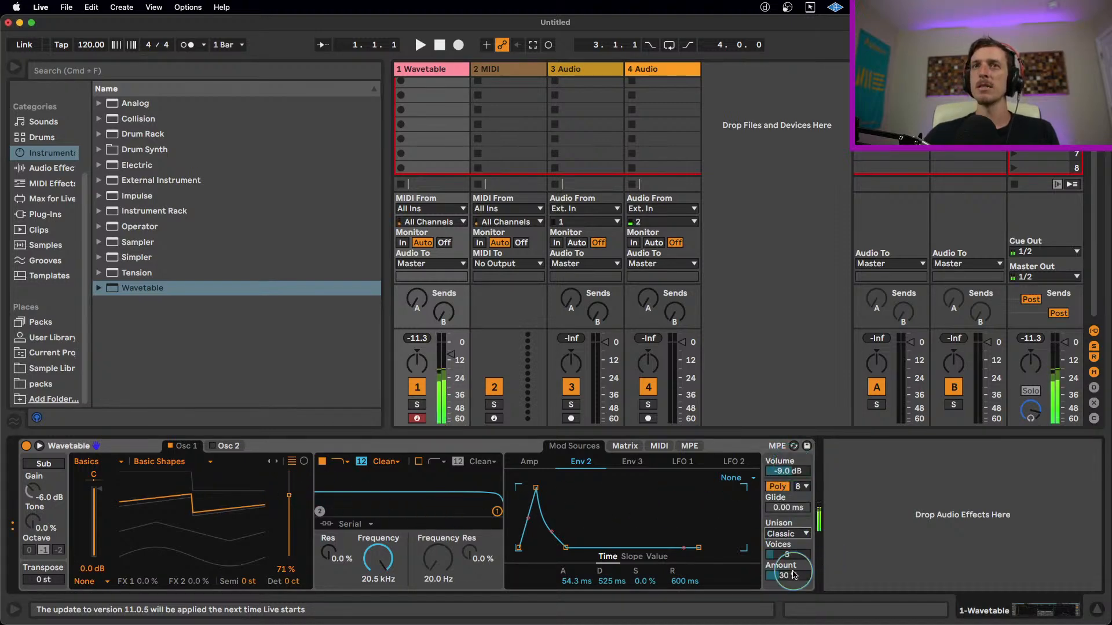
{"action": "mouse_move", "coordinate": [788, 579]}
{"action": "left_mouse_down"}
{"action": "mouse_move", "coordinate": [788, 594]}
{"action": "mouse_move", "coordinate": [788, 571]}
{"action": "mouse_move", "coordinate": [786, 582]}
{"action": "left_mouse_up"}
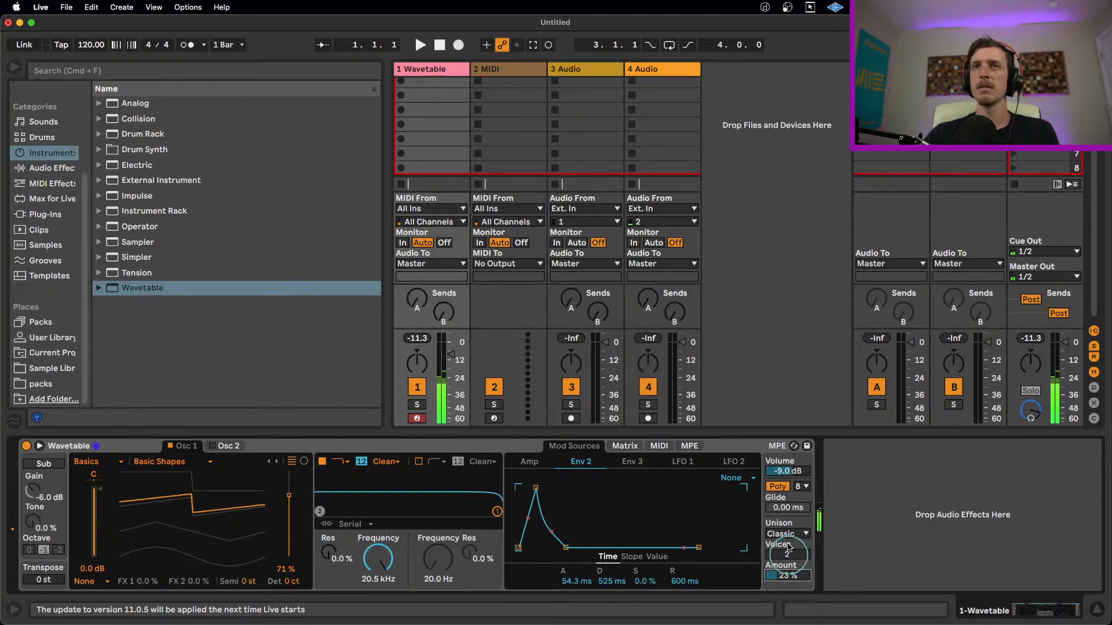
{"action": "key", "text": "z"}
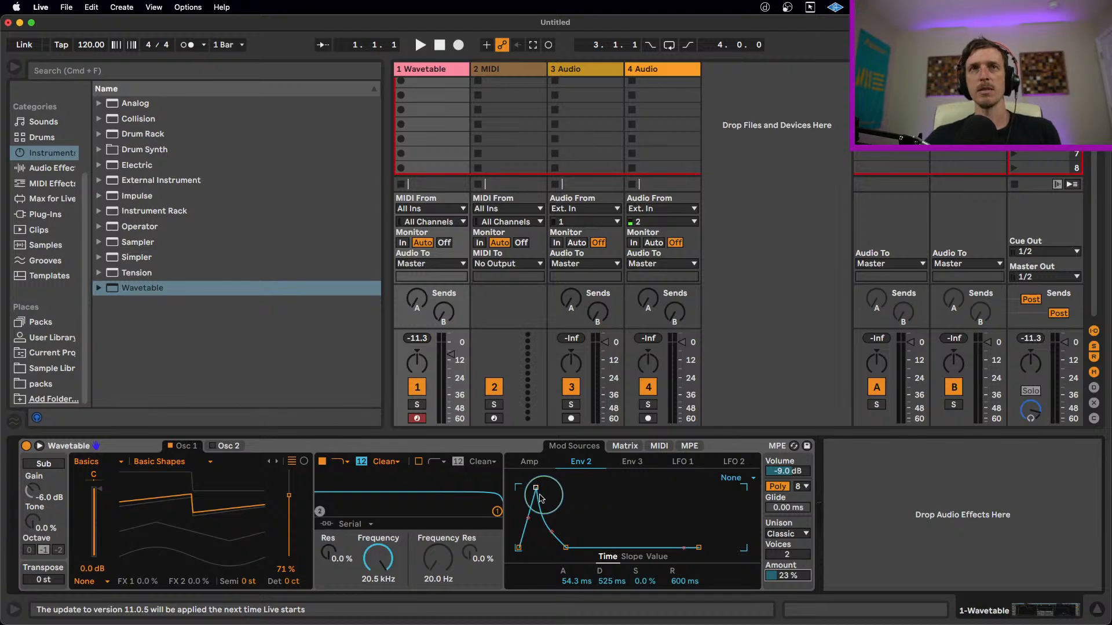
- Adjust Env 2 to a 29.3 ms attack and 956 ms decay, and set Osc 1's wavetable position to 68%
{"action": "left_click_drag", "start_coordinate": [537, 490], "coordinate": [533, 490]}
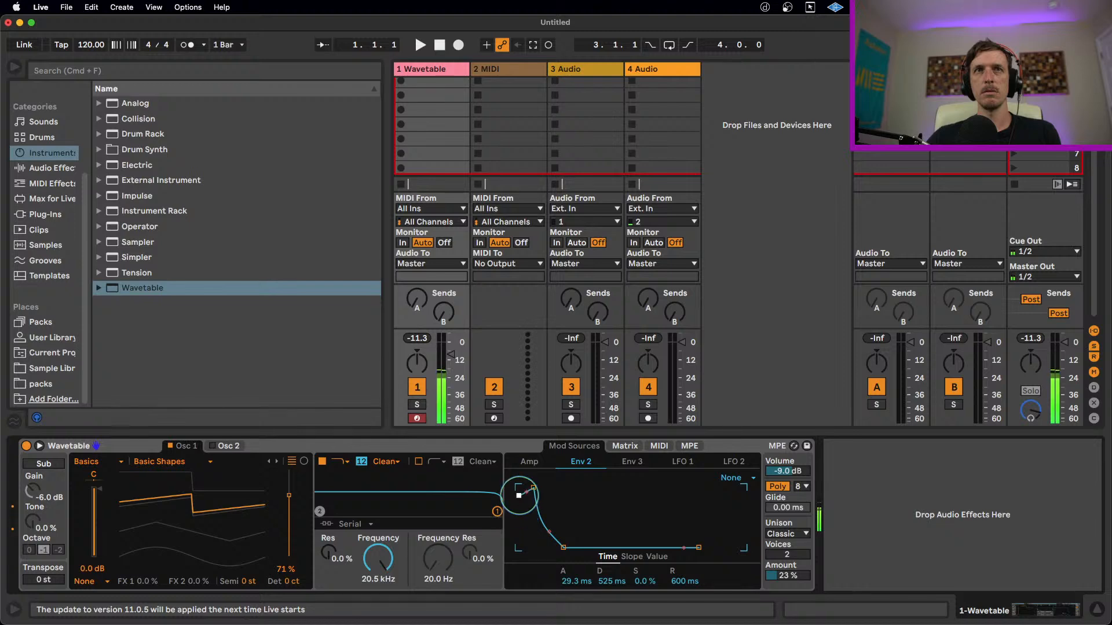
{"action": "left_click_drag", "start_coordinate": [563, 548], "coordinate": [568, 548]}
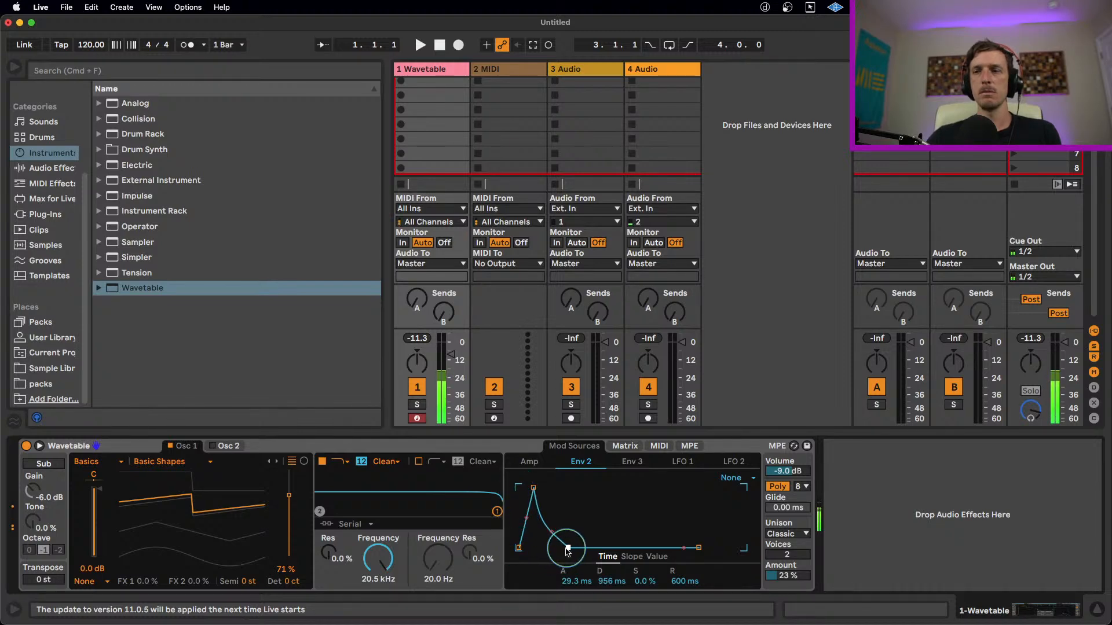
{"action": "mouse_move", "coordinate": [289, 495]}
{"action": "left_mouse_down"}
{"action": "mouse_move", "coordinate": [289, 474]}
{"action": "mouse_move", "coordinate": [289, 497]}
{"action": "left_mouse_up"}
- Switch off Osc 1 and enable Osc 2 with the Bit Ring wavetable from the Complex category at 50% position
{"action": "left_click", "coordinate": [171, 446]}
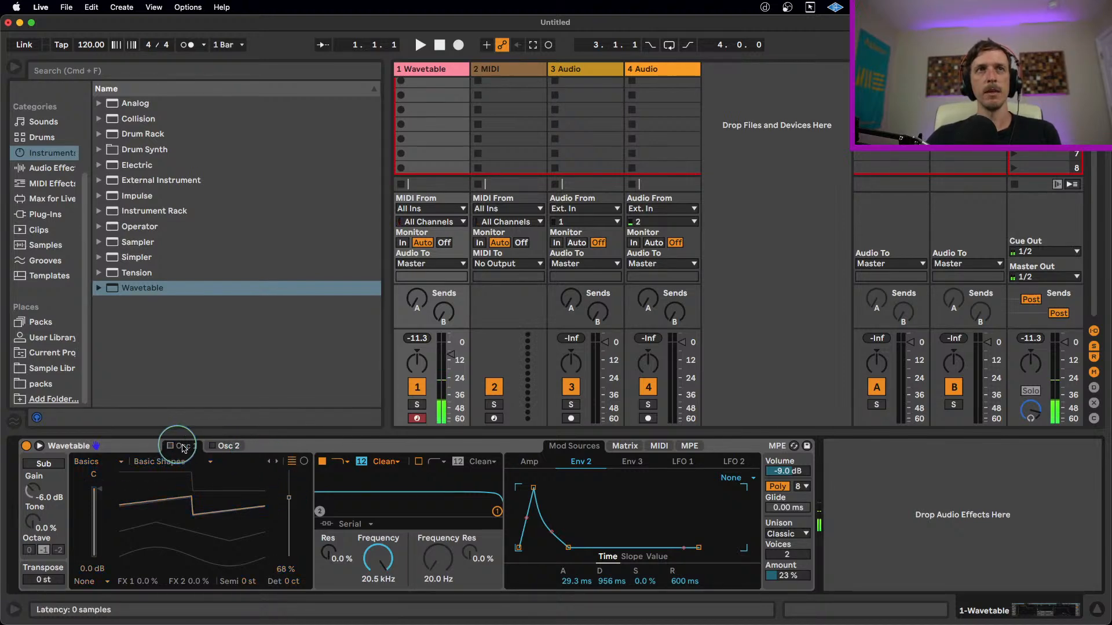
{"action": "left_click", "coordinate": [212, 445]}
{"action": "left_click", "coordinate": [95, 462]}
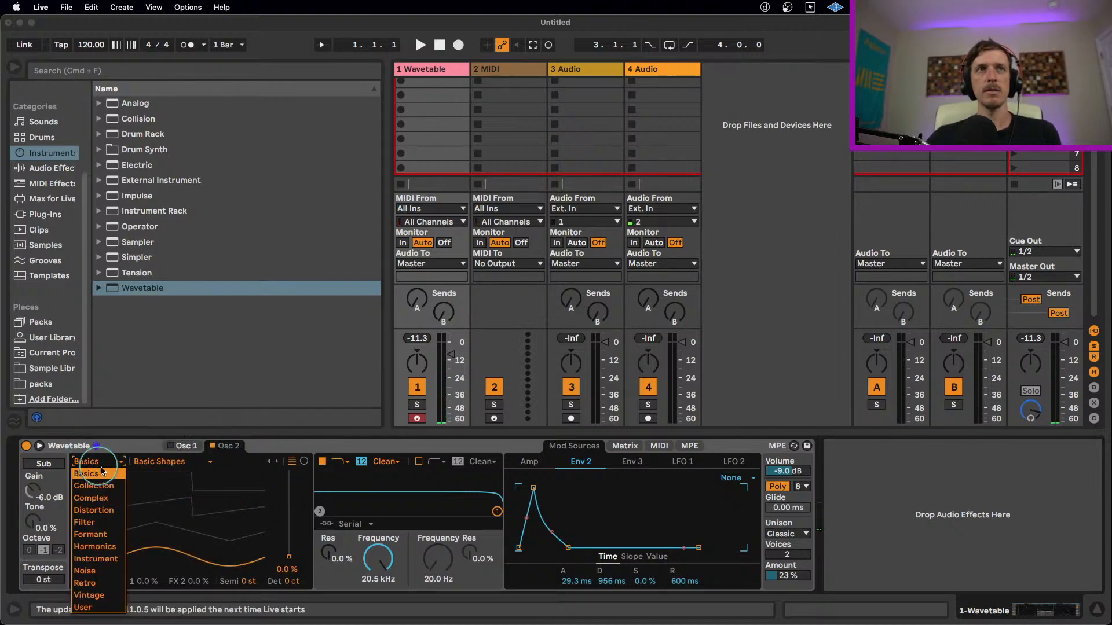
{"action": "left_click", "coordinate": [90, 498]}
{"action": "mouse_move", "coordinate": [289, 520]}
{"action": "left_mouse_down"}
{"action": "mouse_move", "coordinate": [289, 489]}
{"action": "mouse_move", "coordinate": [289, 513]}
{"action": "left_mouse_up"}
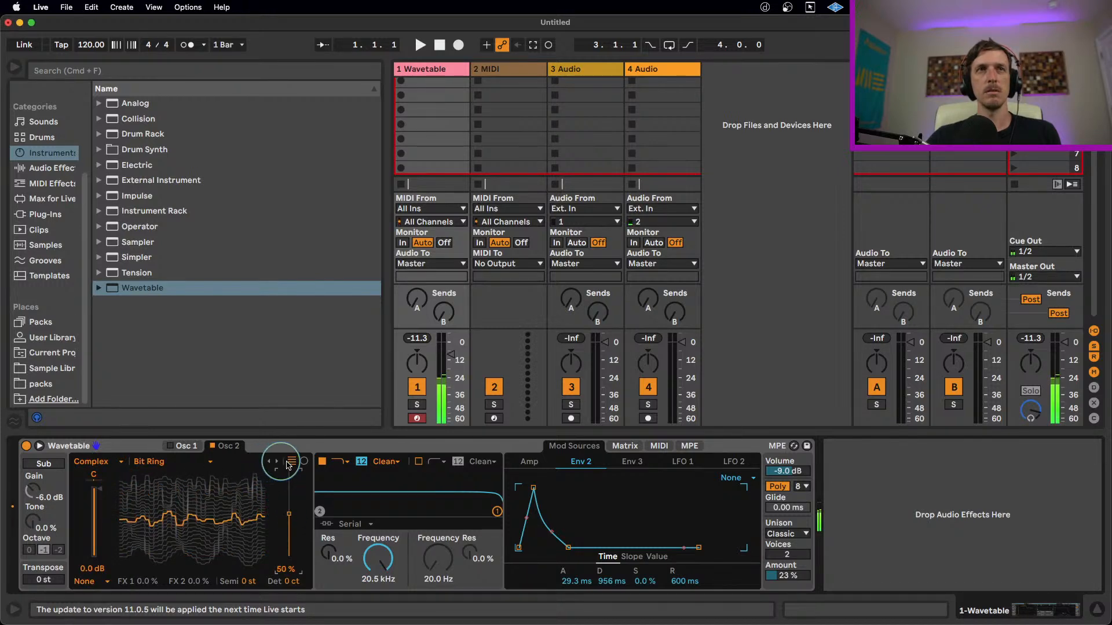
- Route Env 2 to Osc 2's wavetable position in the modulation matrix with an amount of 39
{"action": "left_click", "coordinate": [625, 446]}
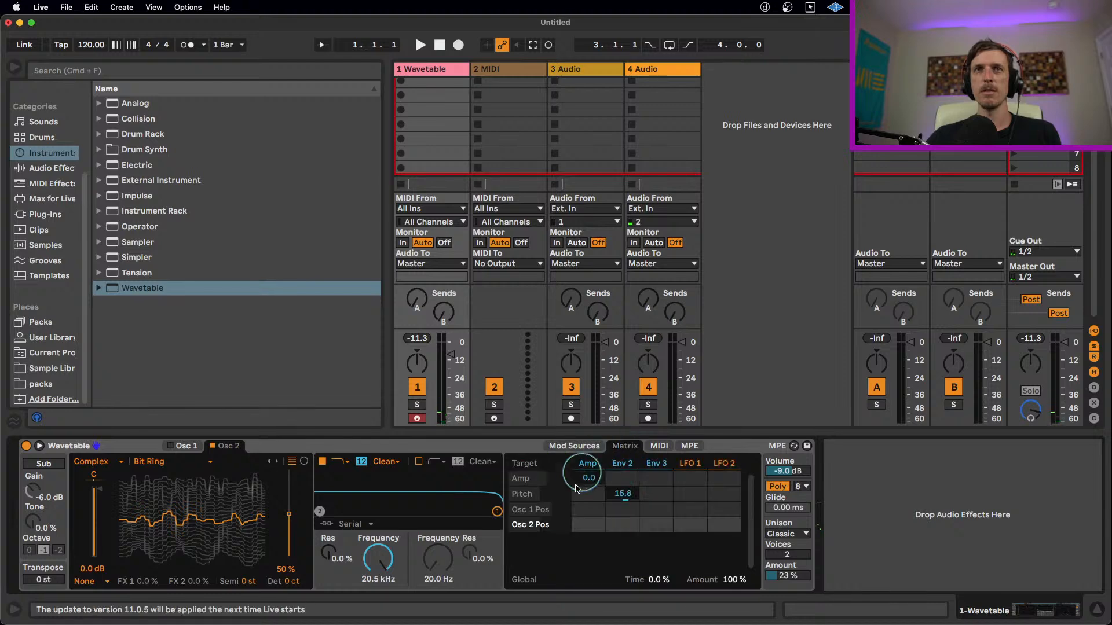
{"action": "left_click", "coordinate": [624, 527]}
{"action": "left_click_drag", "start_coordinate": [624, 528], "coordinate": [625, 528]}
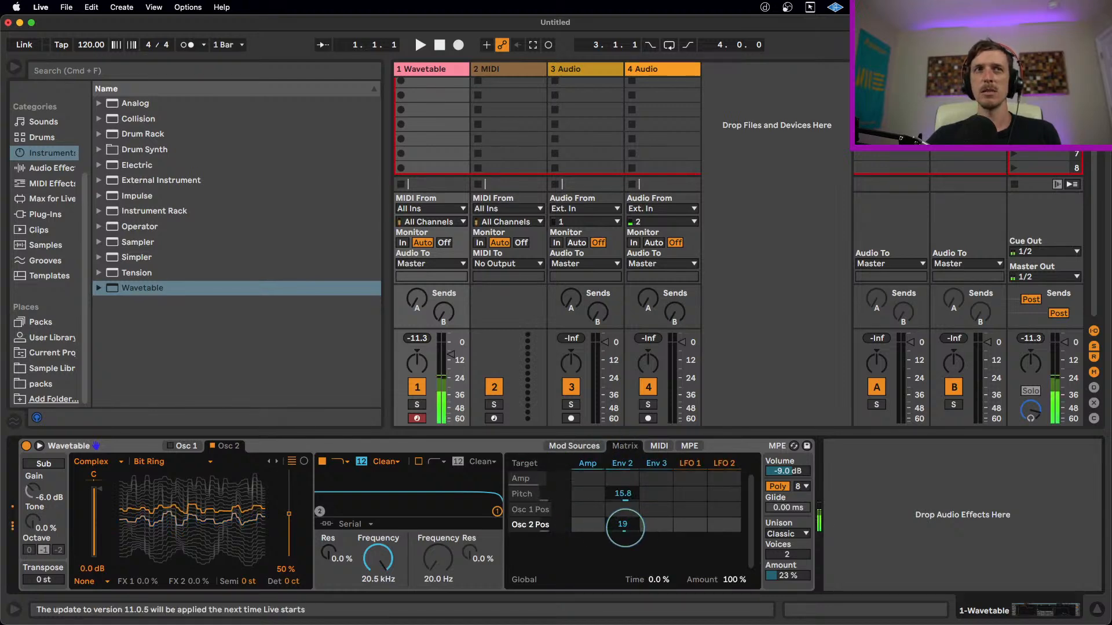
- Audition the Complex wavetables for Osc 2, settle on Noise Manipulator, and lower the computer keyboard's octave to test it
{"action": "left_click", "coordinate": [277, 463]}
{"action": "left_click", "coordinate": [277, 463]}
{"action": "left_click", "coordinate": [277, 463]}
{"action": "left_click", "coordinate": [277, 463]}
{"action": "left_click", "coordinate": [277, 464]}
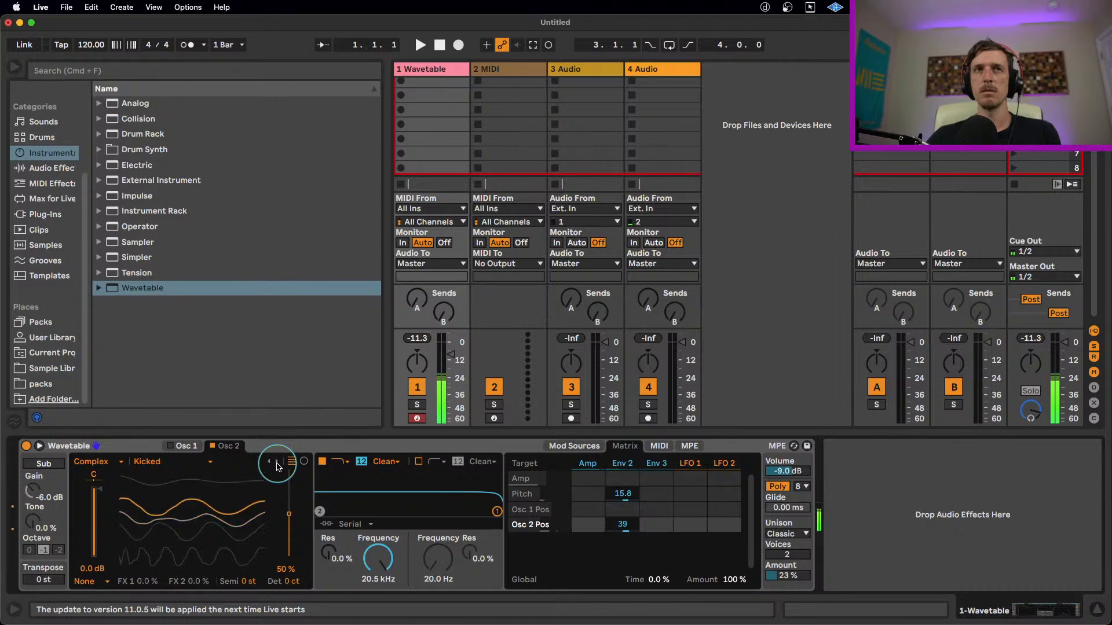
{"action": "left_click", "coordinate": [277, 463]}
{"action": "key", "text": "z"}
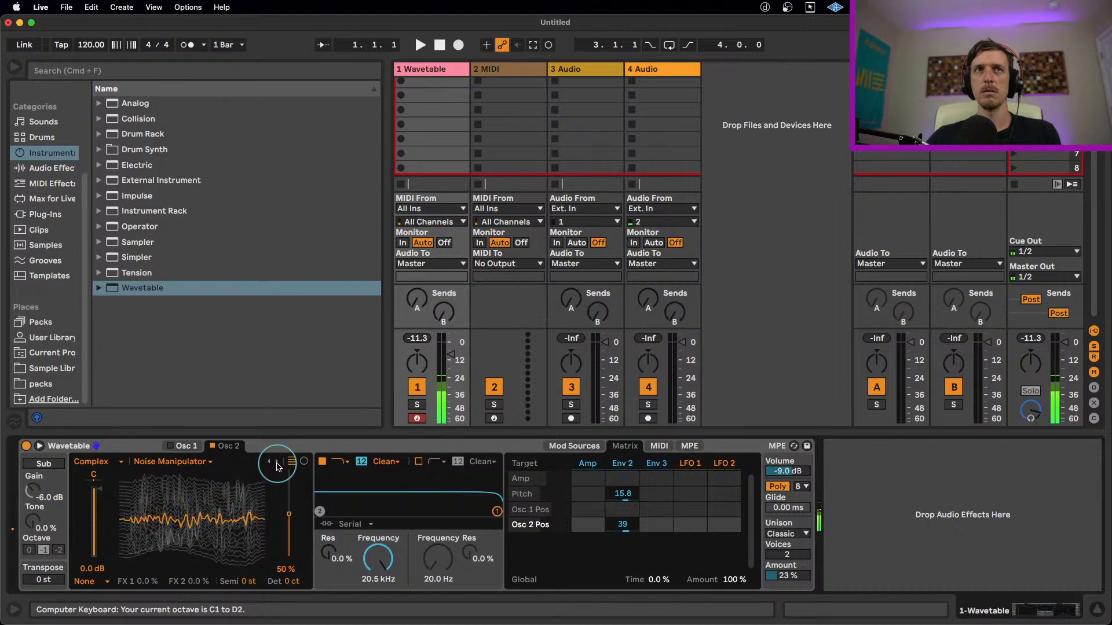
{"action": "key", "text": "z"}
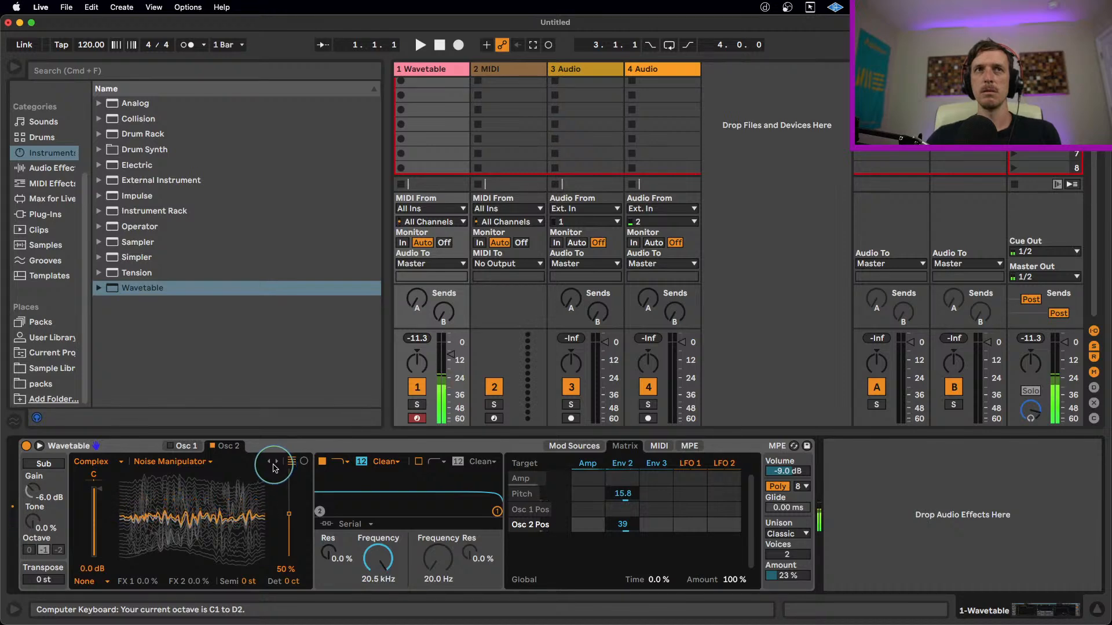
- Set Osc 1's semitone transposition to 24 st and play notes in different octaves to audition it
{"action": "left_click", "coordinate": [187, 447]}
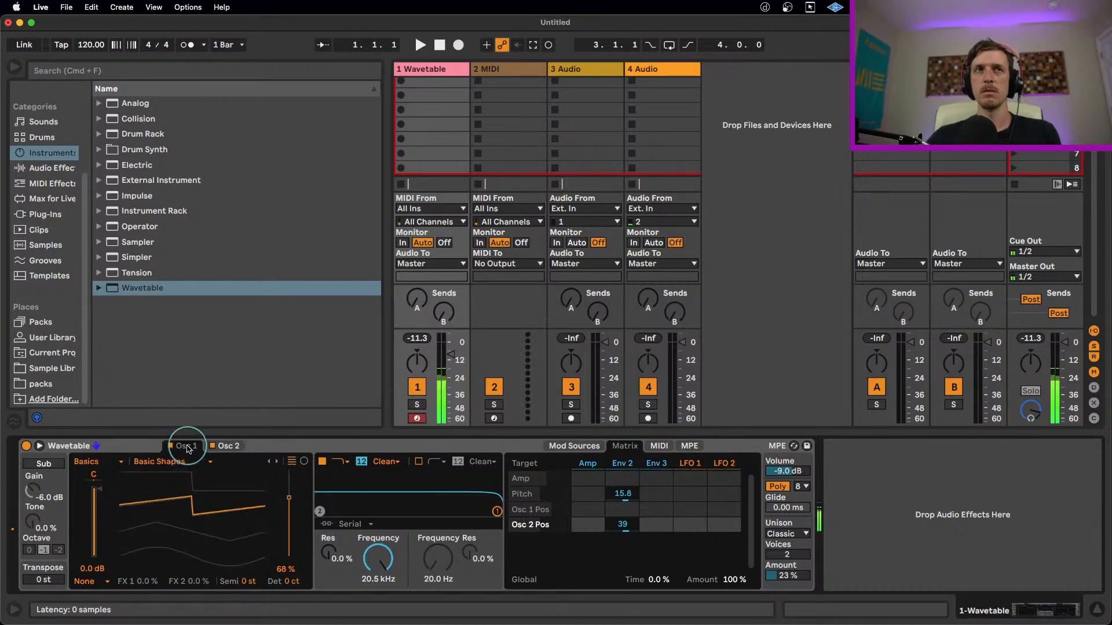
{"action": "left_click", "coordinate": [248, 586]}
{"action": "type", "text": "12"}
{"action": "key", "text": "Return"}
{"action": "key", "text": "z"}
{"action": "key", "text": "x"}
{"action": "key", "text": "a"}
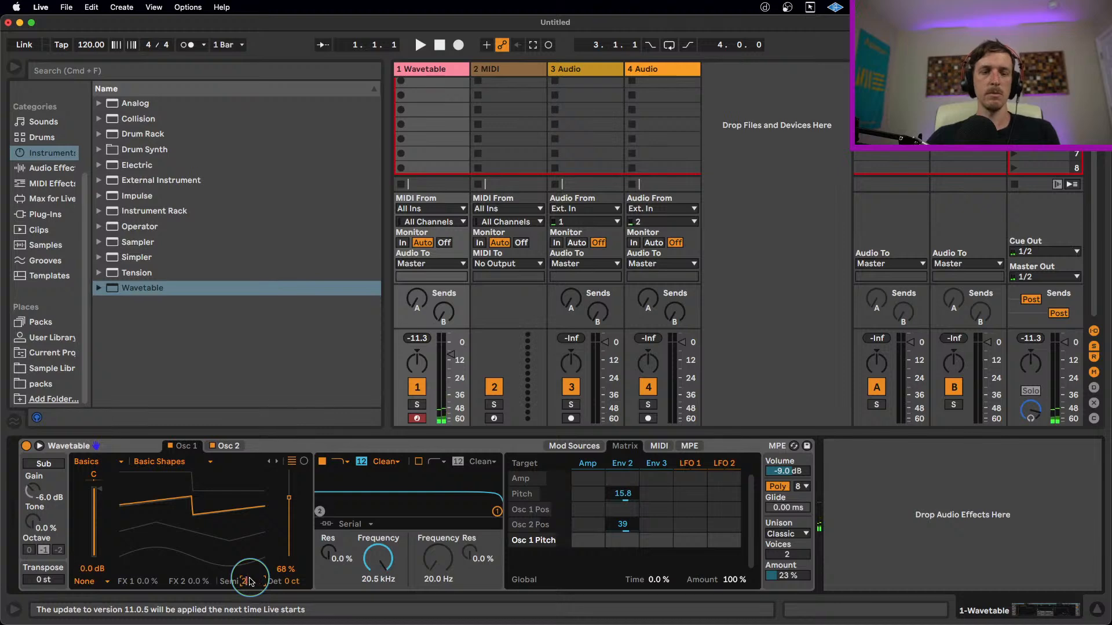
{"action": "key", "text": "a"}
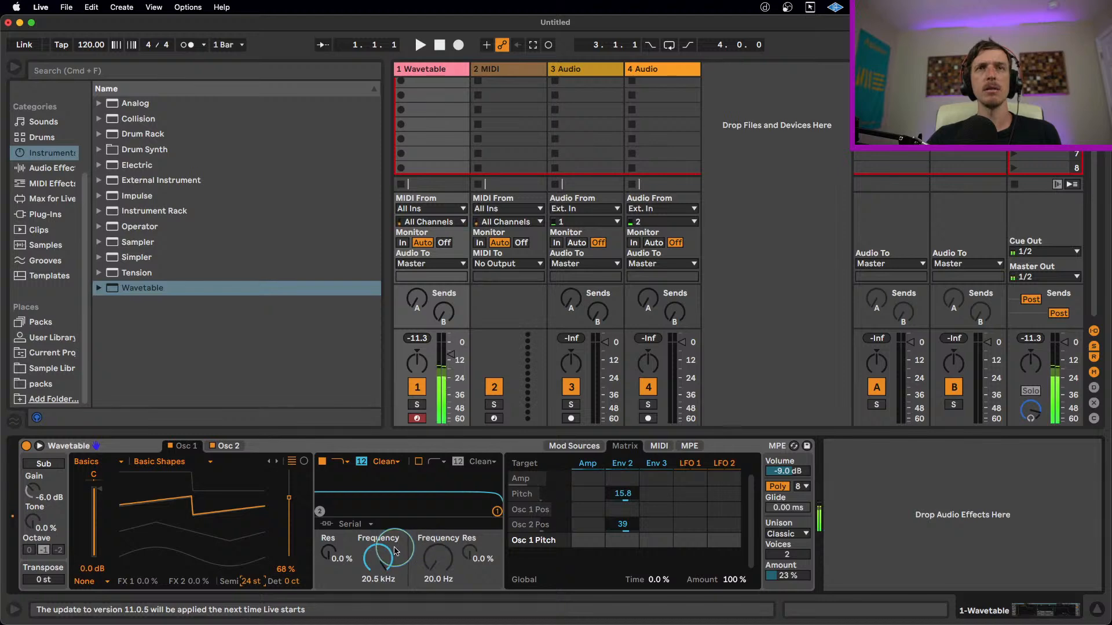
- Lower Filter 1's cutoff frequency to 573 Hz, set its resonance to 27%, and try modulating the resonance with Env 2
{"action": "left_click_drag", "start_coordinate": [385, 566], "coordinate": [385, 590]}
{"action": "left_click_drag", "start_coordinate": [328, 560], "coordinate": [329, 554]}
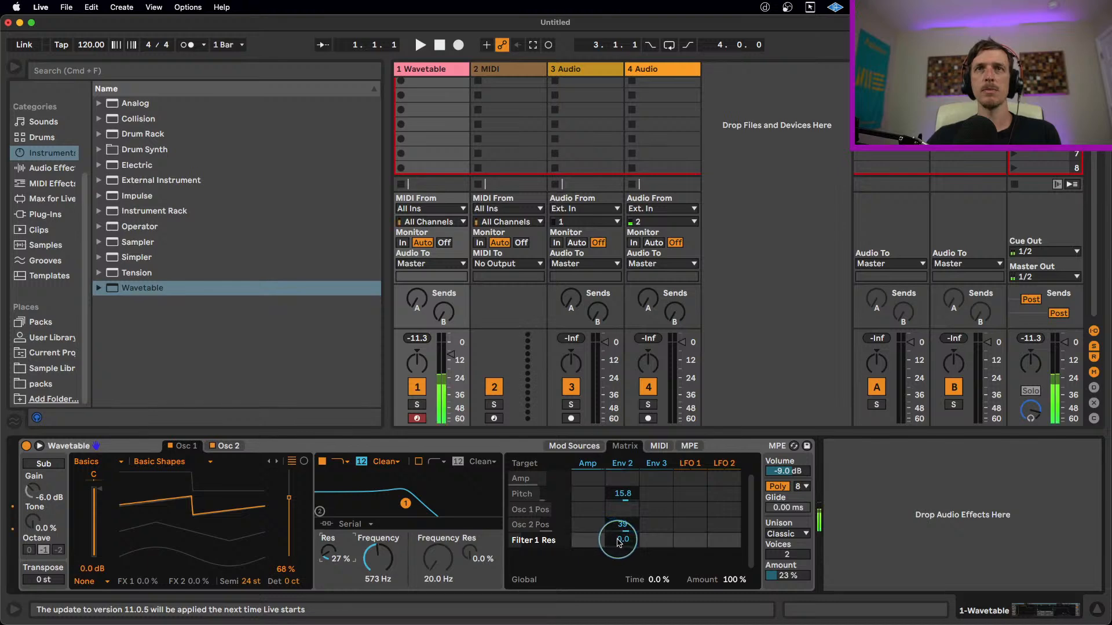
{"action": "left_click_drag", "start_coordinate": [624, 542], "coordinate": [624, 532]}
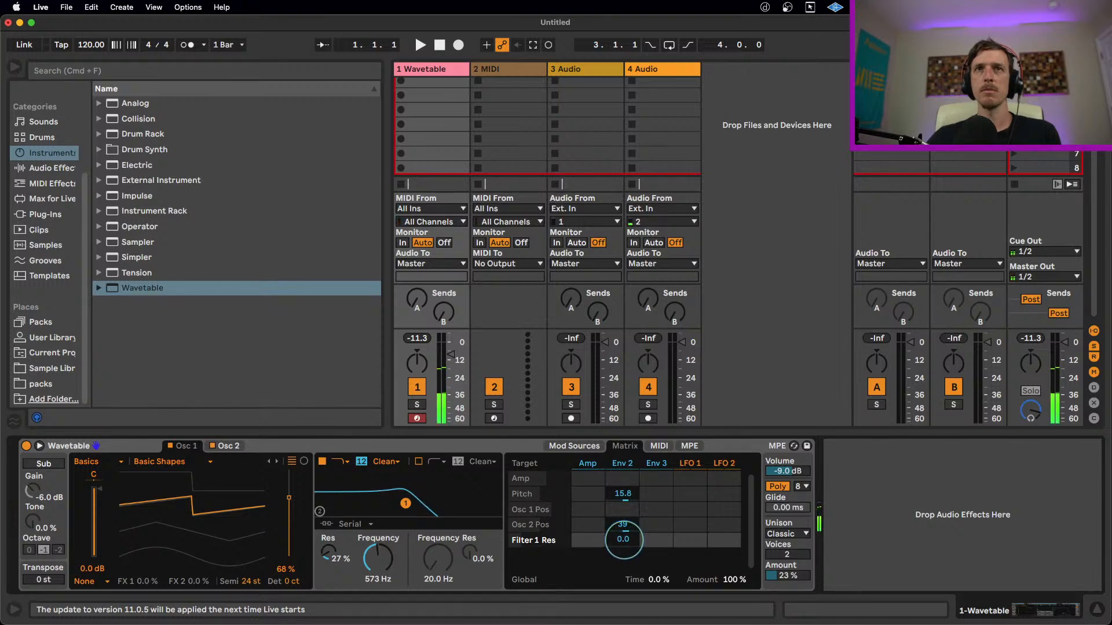
- Modulate Filter 1's frequency with Env 2 at an amount of 78, set the cutoff to 1.54 kHz, and audition the sound
{"action": "left_click", "coordinate": [387, 565]}
{"action": "left_click_drag", "start_coordinate": [622, 545], "coordinate": [623, 516]}
{"action": "left_click_drag", "start_coordinate": [381, 553], "coordinate": [381, 540]}
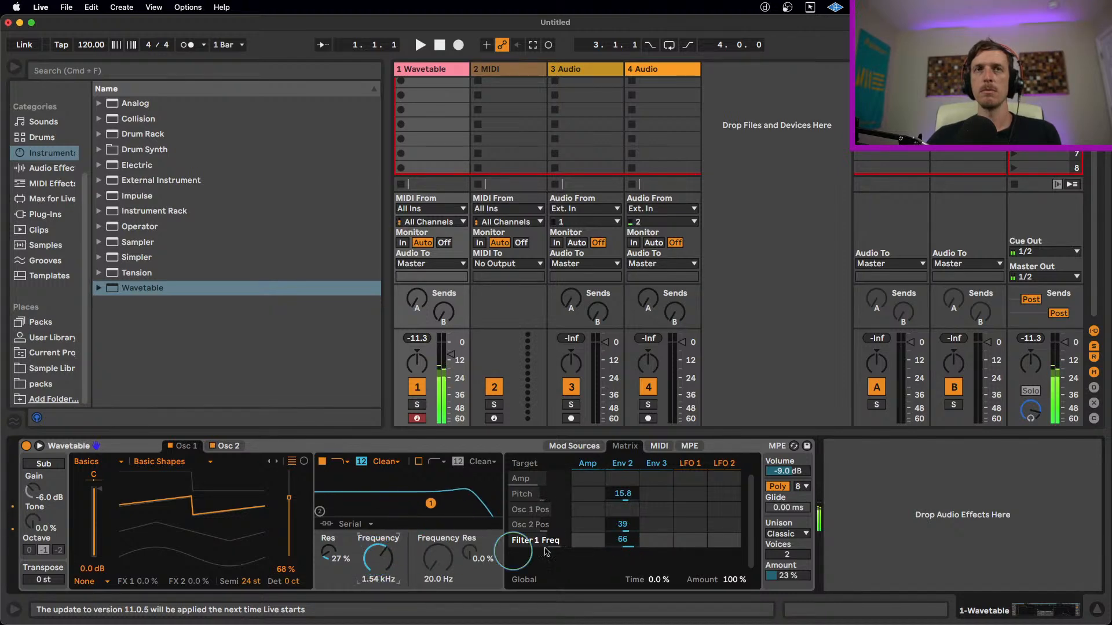
{"action": "left_click_drag", "start_coordinate": [628, 546], "coordinate": [627, 544]}
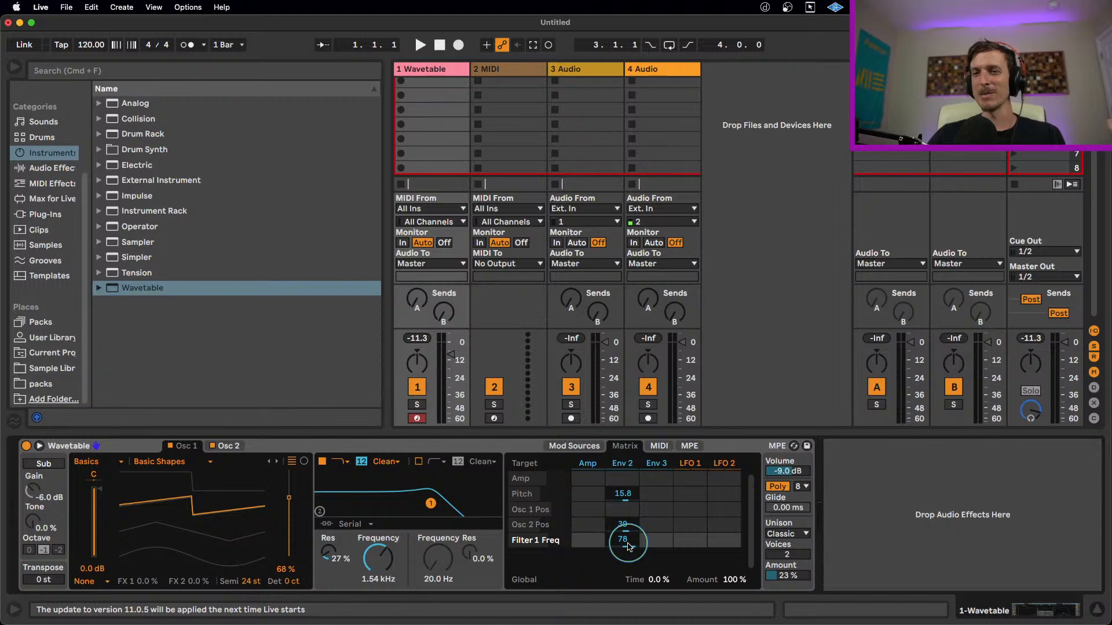
{"action": "key", "text": "a"}
{"action": "key", "text": "a"}
{"action": "key", "text": "z"}
{"action": "key", "text": "a"}
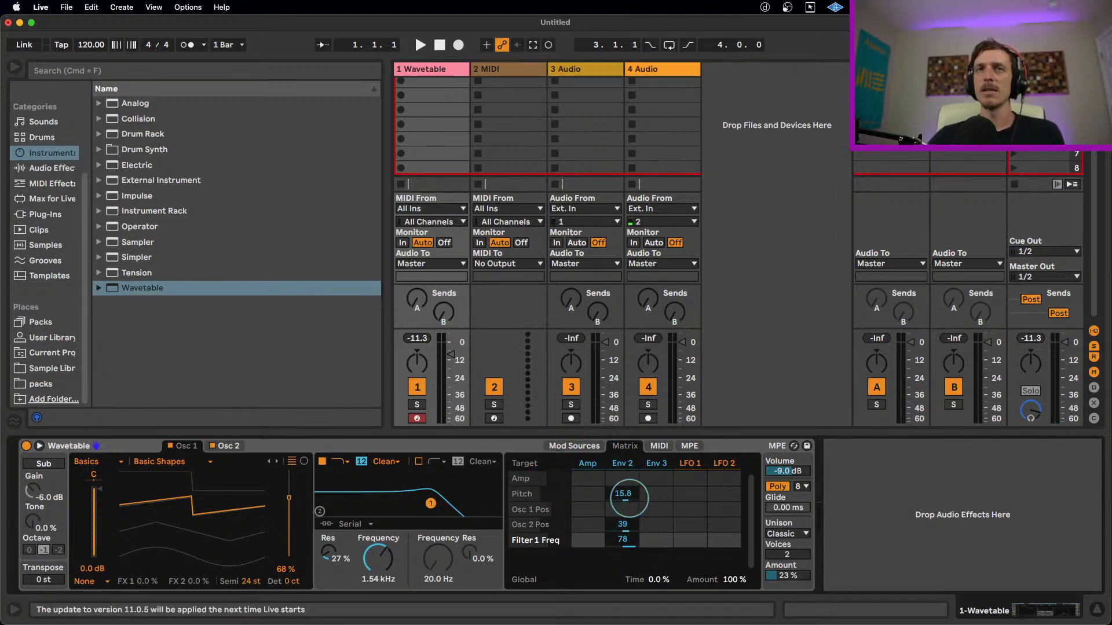
- Set Env 2's pitch modulation amount to 12 and lower Filter 1's cutoff frequency to 994 Hz
{"action": "left_click", "coordinate": [628, 498]}
{"action": "left_click_drag", "start_coordinate": [629, 498], "coordinate": [628, 498]}
{"action": "key", "text": "z"}
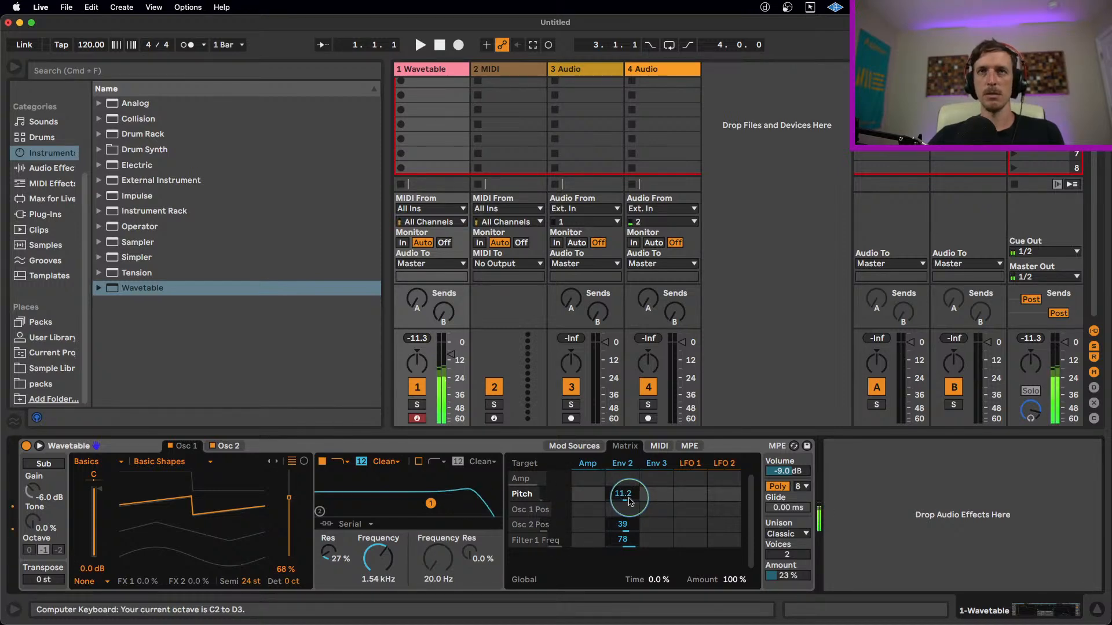
{"action": "type", "text": "12a"}
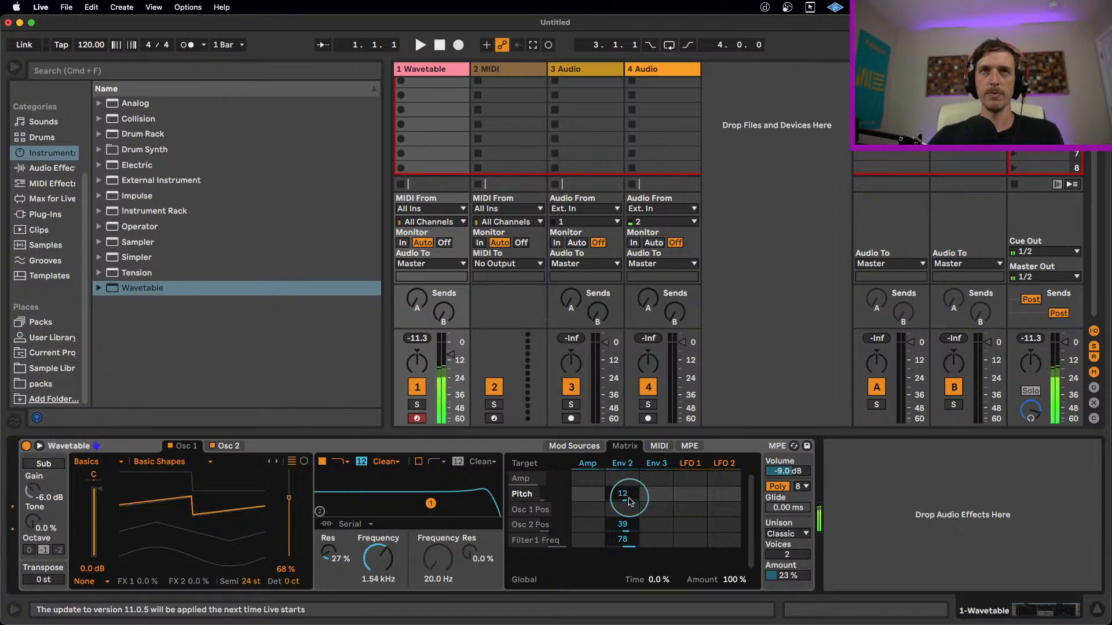
{"action": "type", "text": "z"}
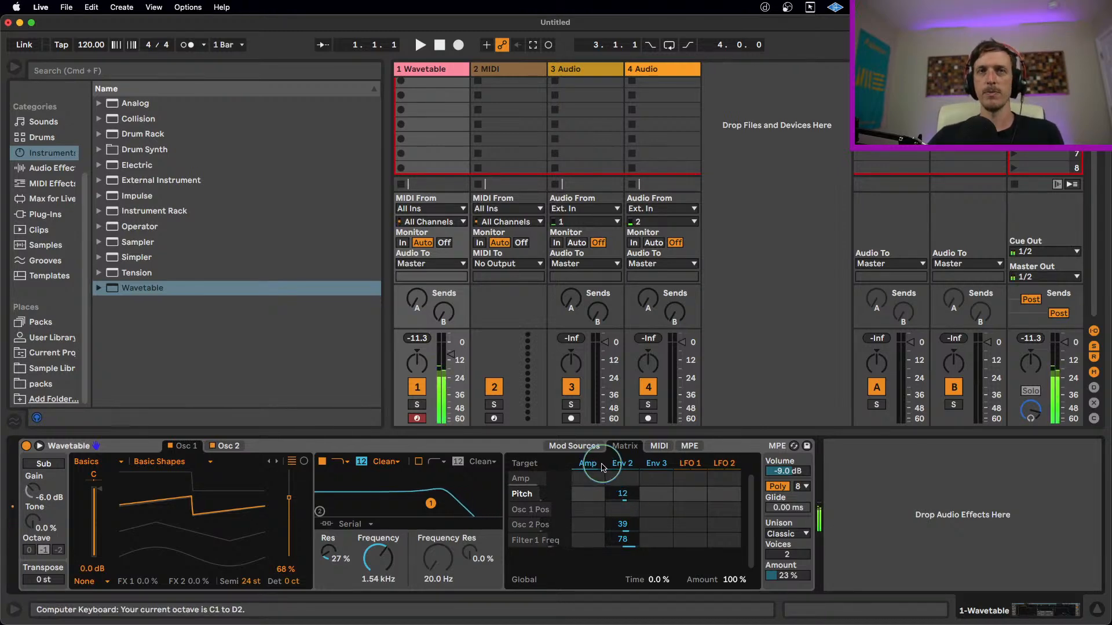
{"action": "left_click_drag", "start_coordinate": [380, 559], "coordinate": [381, 566]}
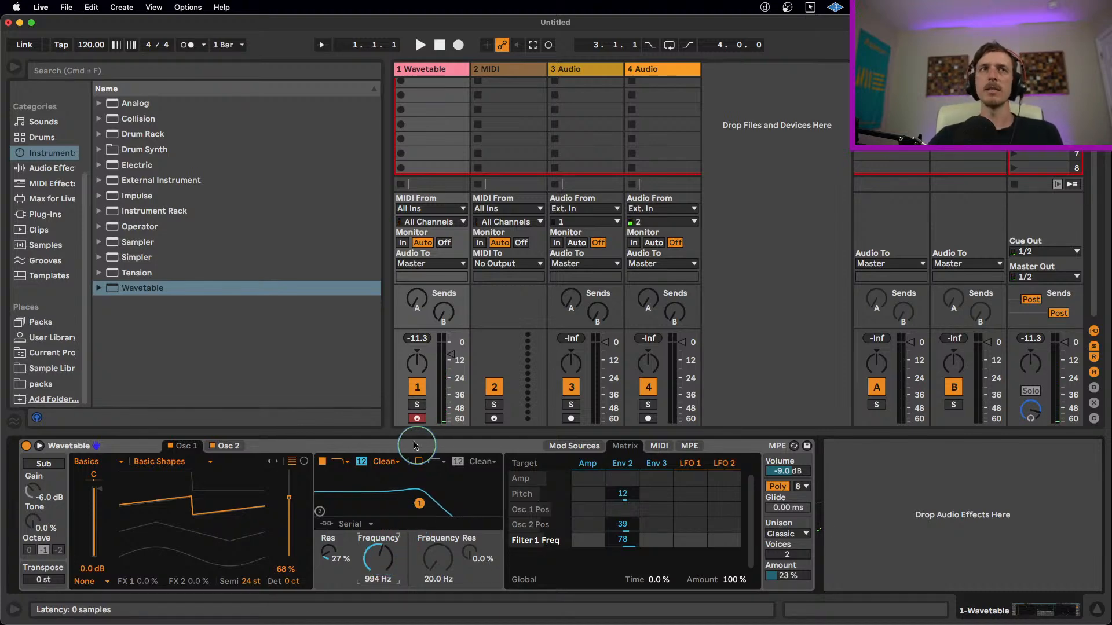
- Show Osc 2's settings and play notes in different octaves to audition the sound
{"action": "left_click", "coordinate": [227, 446]}
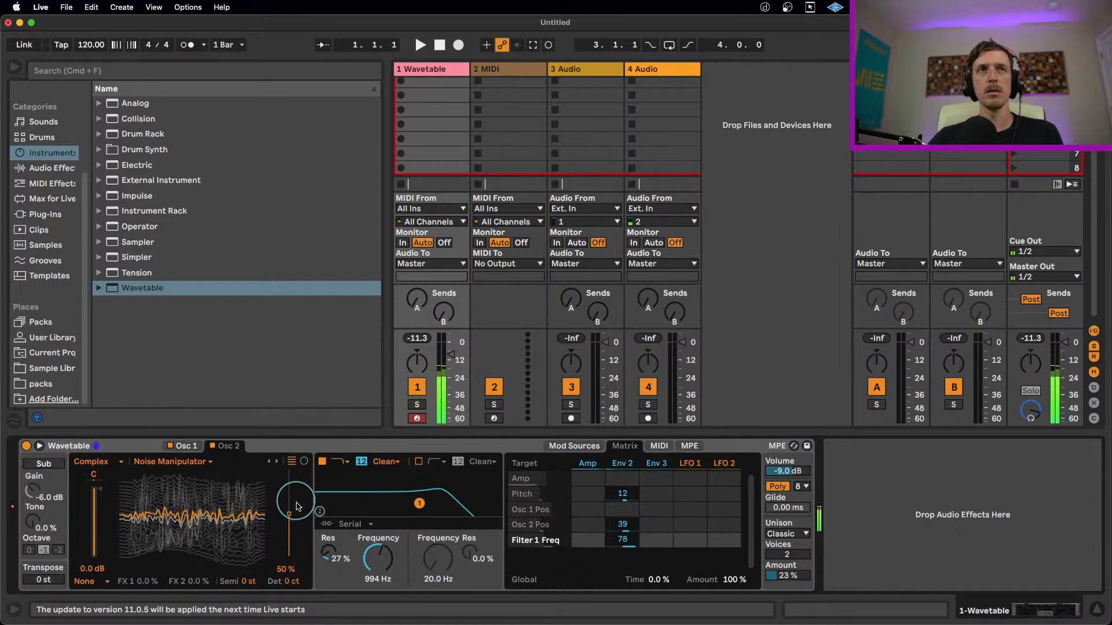
{"action": "key", "text": "z"}
{"action": "key", "text": "a"}
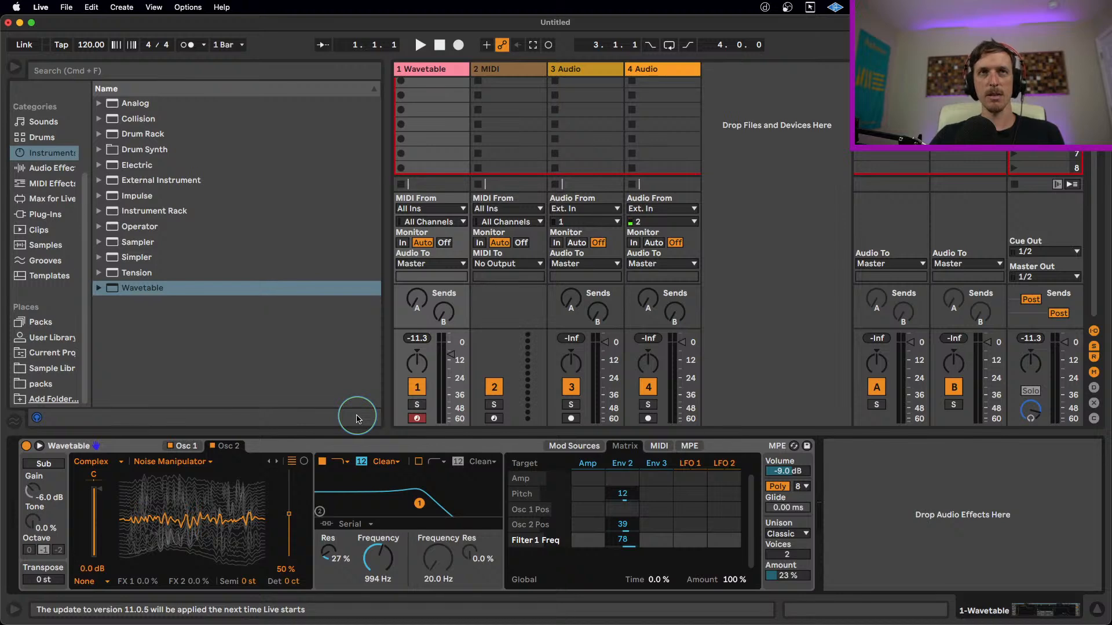
{"action": "key", "text": "a"}
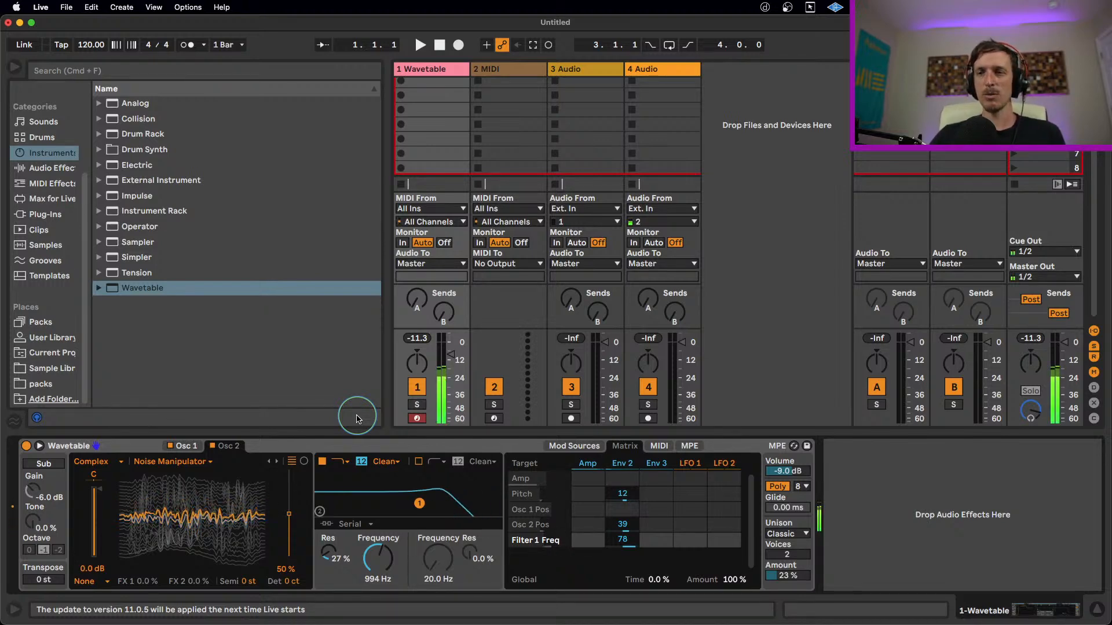
{"action": "key", "text": "z"}
{"action": "key", "text": "a"}
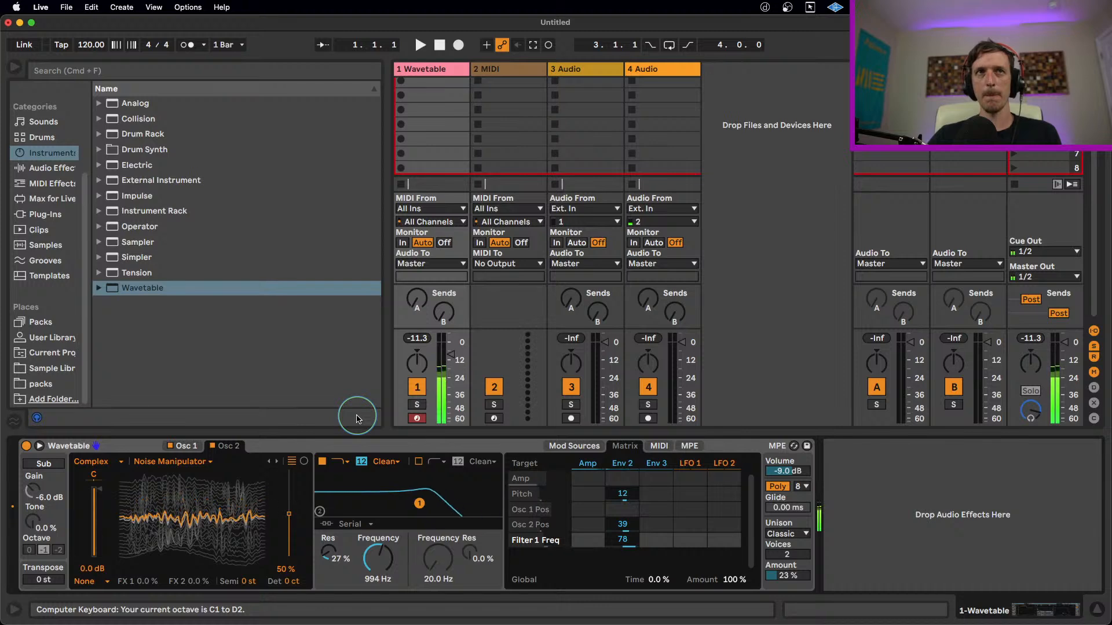
{"action": "key", "text": "a"}
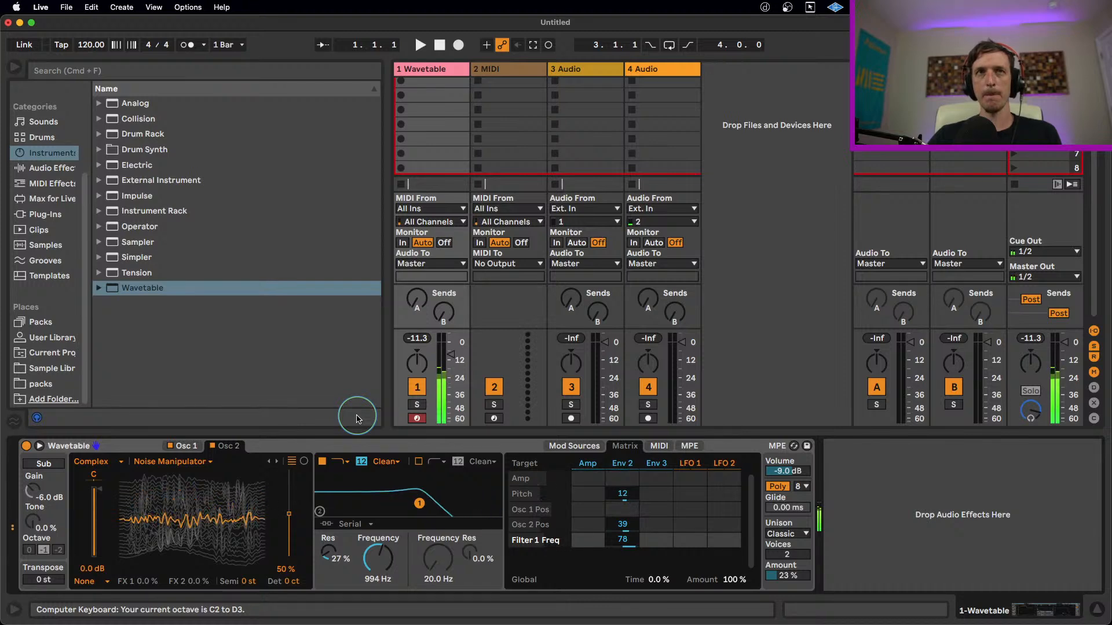
{"action": "key", "text": "z"}
{"action": "key", "text": "a"}
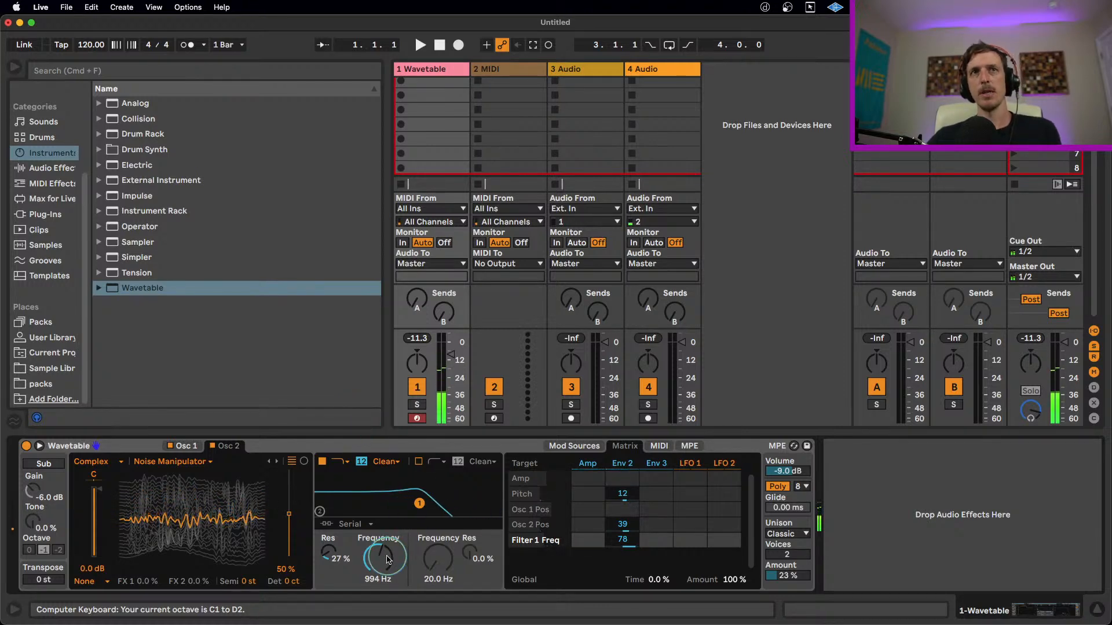
- Raise Filter 1's cutoff frequency to 1.31 kHz and play notes to audition it
{"action": "mouse_move", "coordinate": [378, 557]}
{"action": "left_mouse_down"}
{"action": "mouse_move", "coordinate": [378, 547]}
{"action": "mouse_move", "coordinate": [386, 554]}
{"action": "left_mouse_up"}
{"action": "key", "text": "a"}
{"action": "key", "text": "a"}
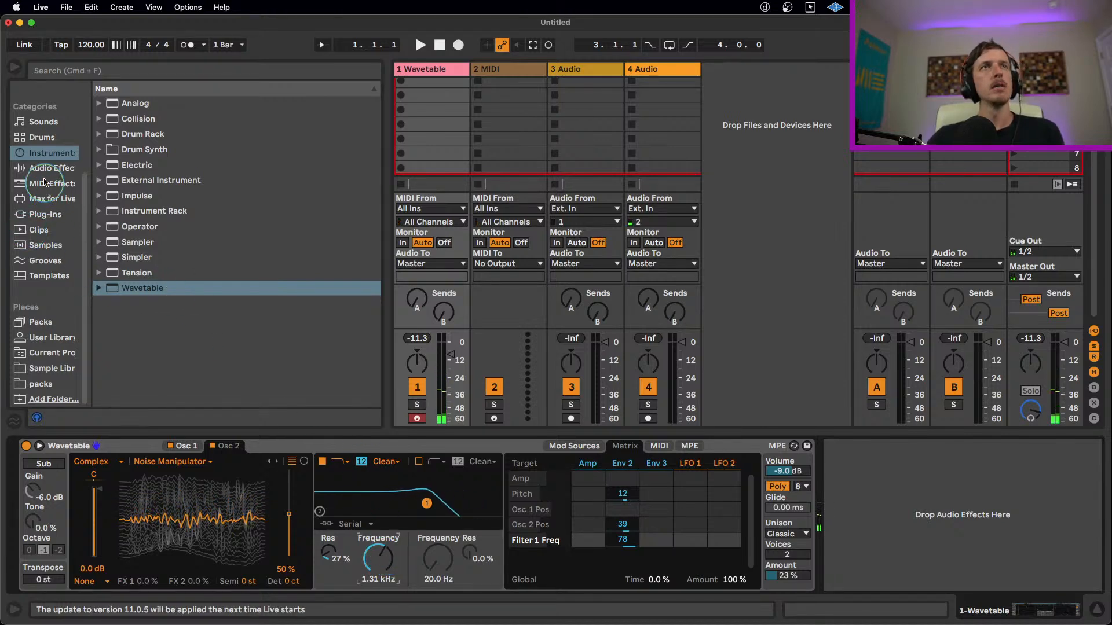
- Shape Wavetable's Amp envelope with a 2.79 ms attack, a 2.95 s decay and a sustain of -inf dB
{"action": "left_click", "coordinate": [549, 446]}
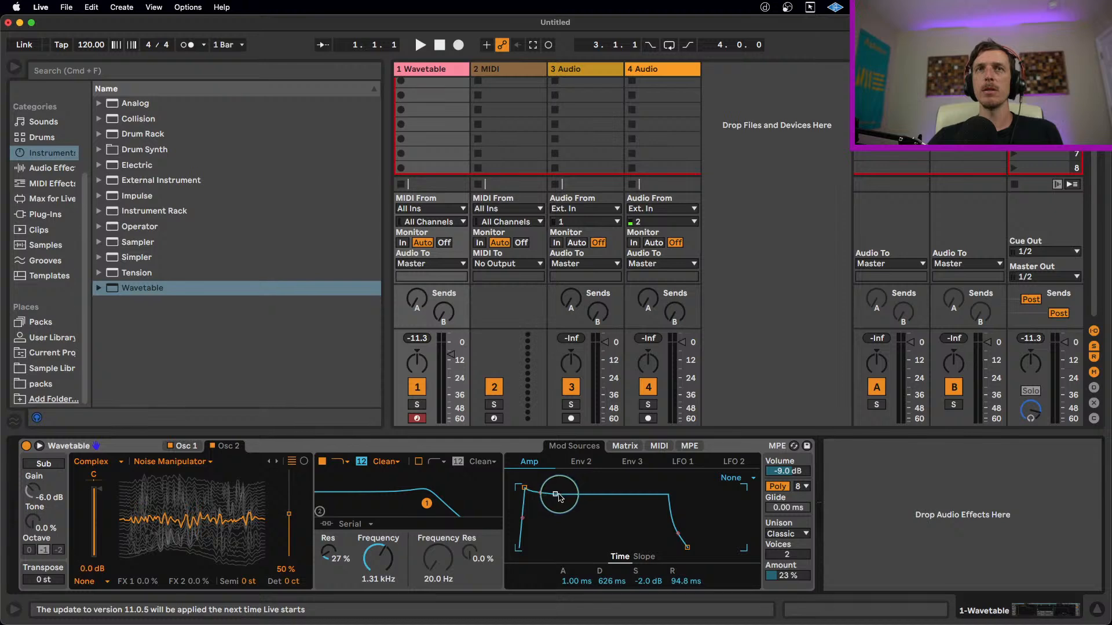
{"action": "key", "text": "a"}
{"action": "left_click_drag", "start_coordinate": [555, 494], "coordinate": [570, 547]}
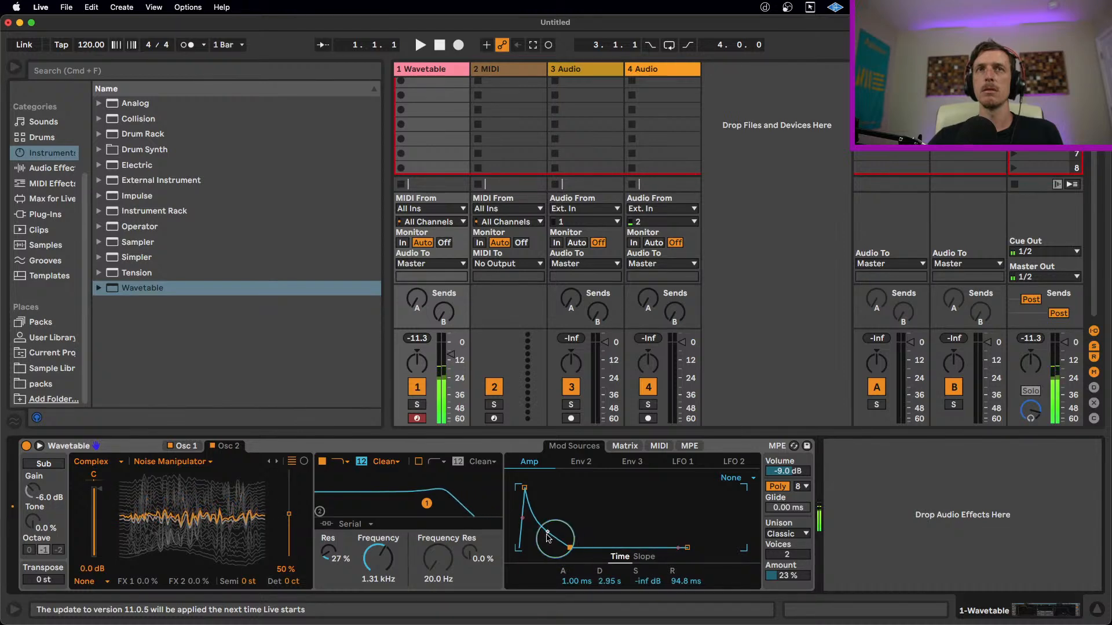
{"action": "mouse_move", "coordinate": [524, 487]}
{"action": "left_mouse_down"}
{"action": "mouse_move", "coordinate": [546, 487]}
{"action": "mouse_move", "coordinate": [526, 488]}
{"action": "left_mouse_up"}
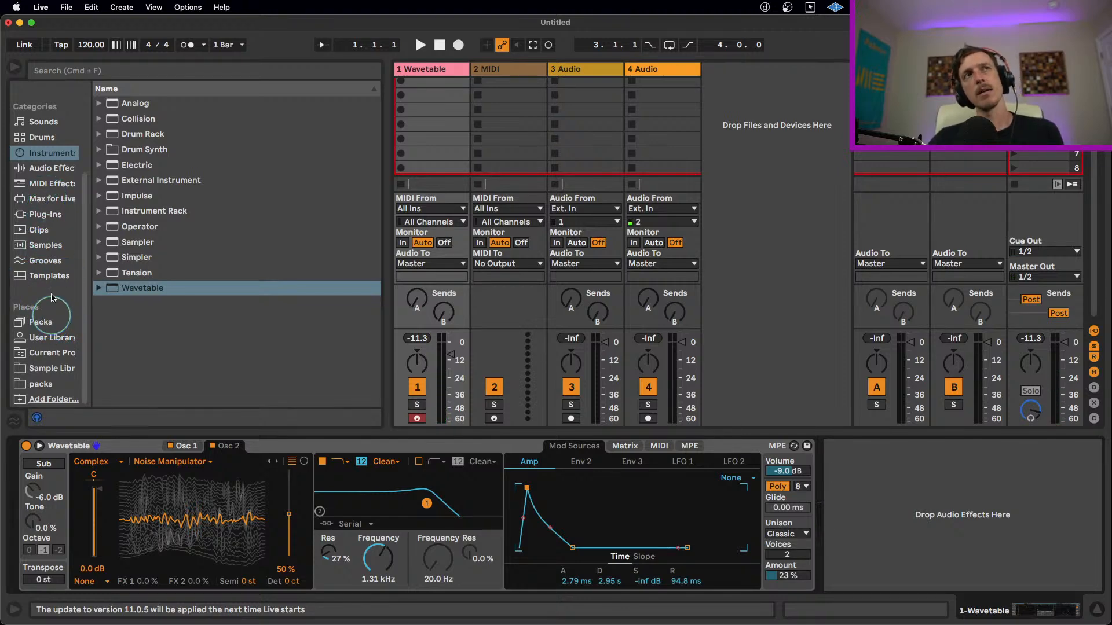
- Add an Arpeggiator before Wavetable, set its rate to 1/16 and gate to 88%, and audition it an octave lower
{"action": "left_click", "coordinate": [56, 180]}
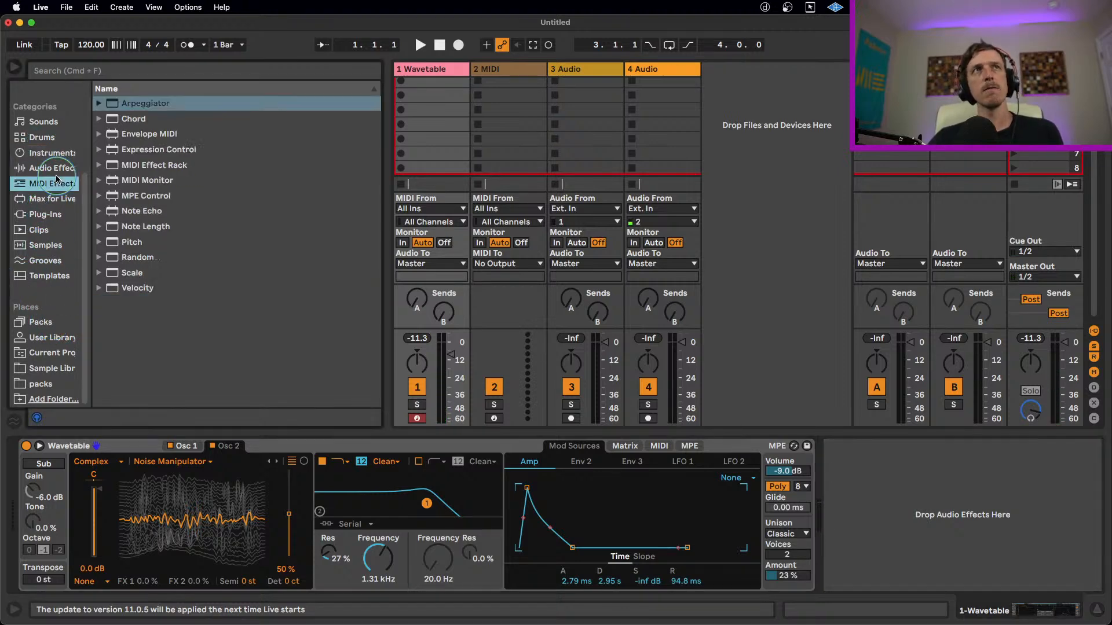
{"action": "double_click", "coordinate": [124, 104]}
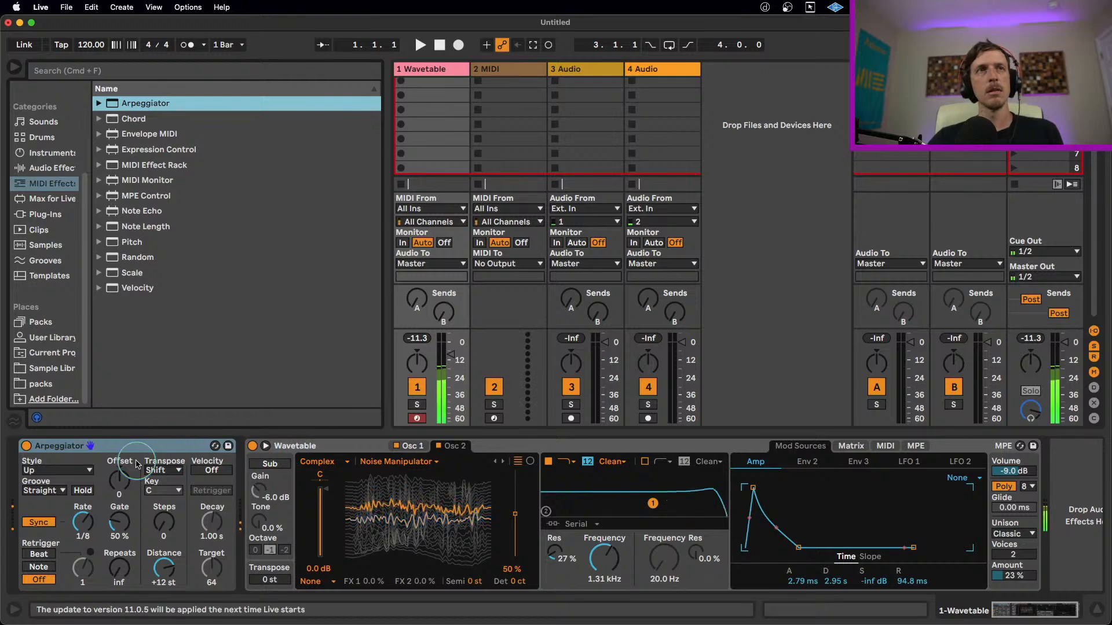
{"action": "left_click", "coordinate": [88, 530]}
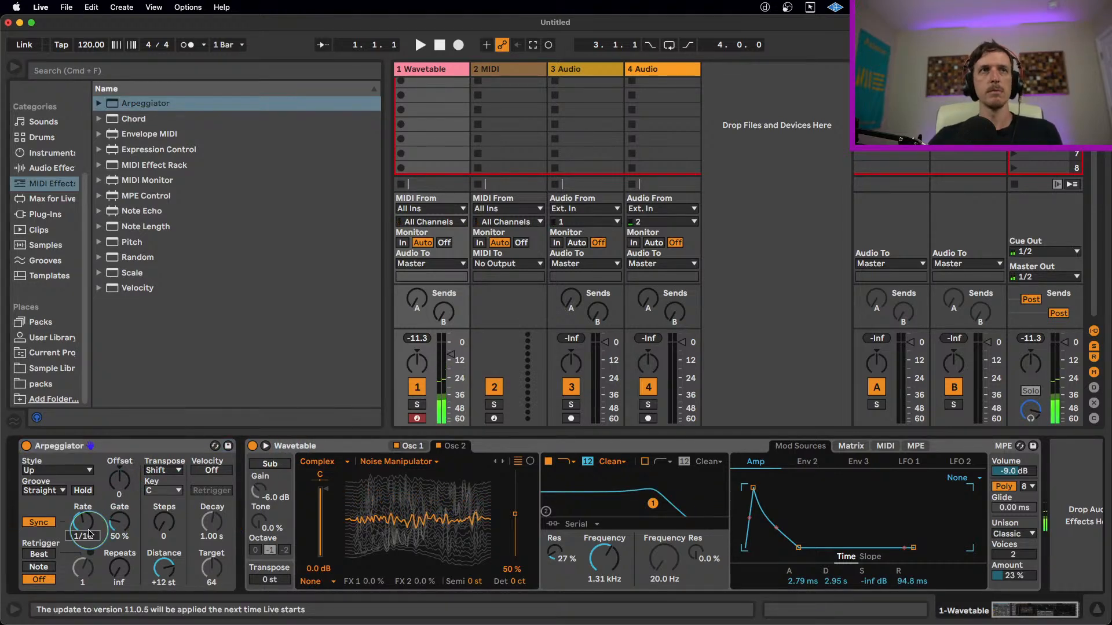
{"action": "left_click_drag", "start_coordinate": [119, 522], "coordinate": [118, 498]}
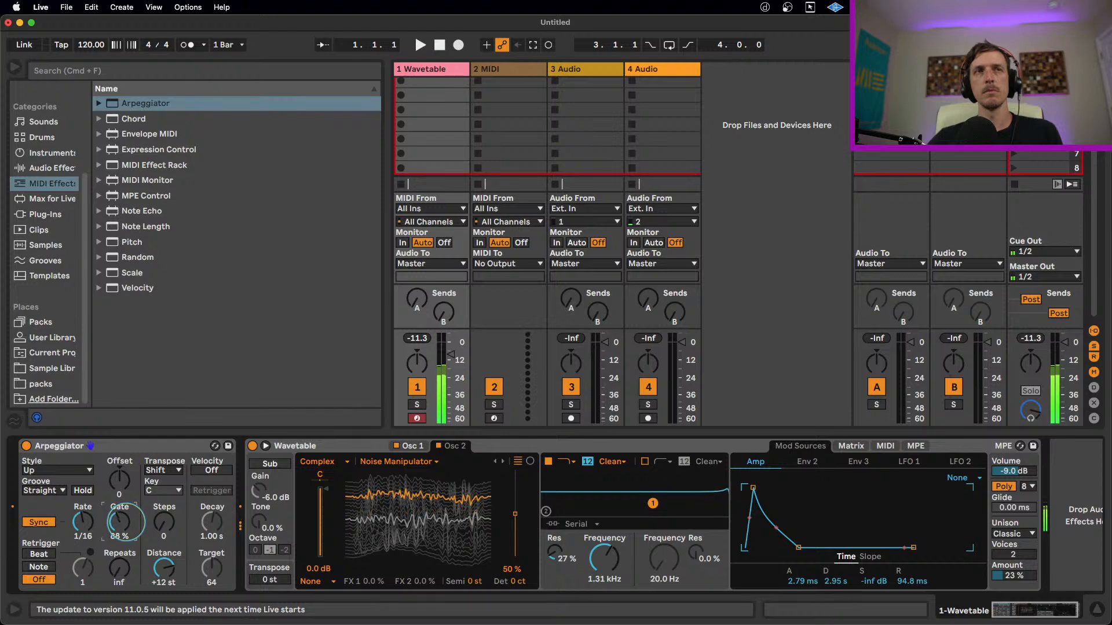
{"action": "key", "text": "z"}
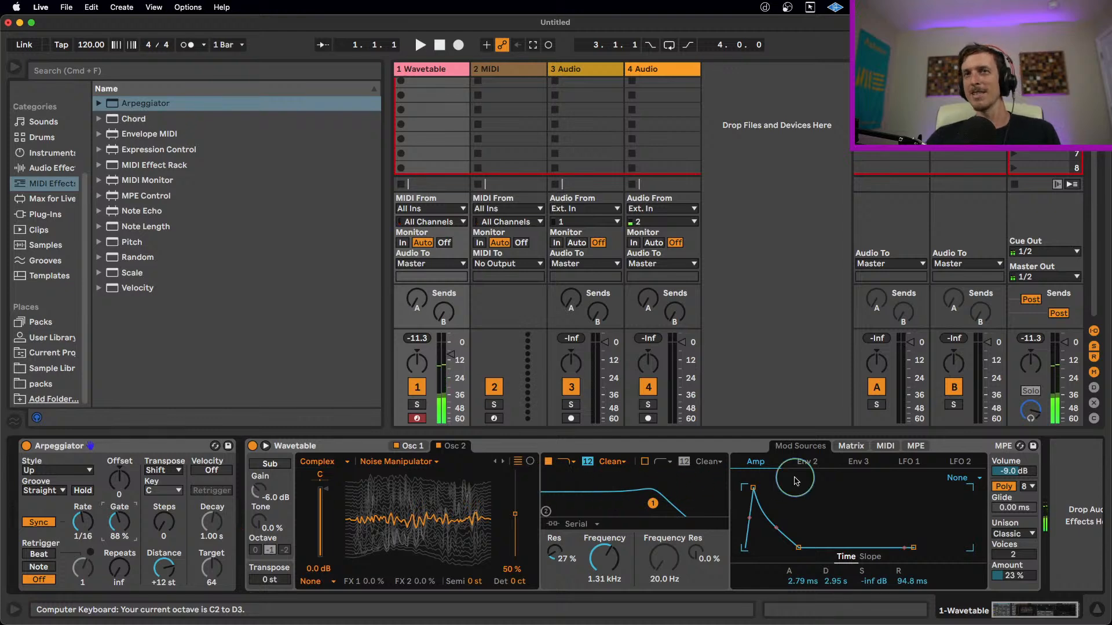
- Set the Amp envelope's attack to 29.3 ms and its decay to 420 ms
{"action": "mouse_move", "coordinate": [750, 495]}
{"action": "left_mouse_down"}
{"action": "mouse_move", "coordinate": [763, 488]}
{"action": "mouse_move", "coordinate": [750, 488]}
{"action": "left_mouse_up"}
{"action": "left_click_drag", "start_coordinate": [806, 547], "coordinate": [778, 547]}
{"action": "left_click_drag", "start_coordinate": [750, 488], "coordinate": [759, 489]}
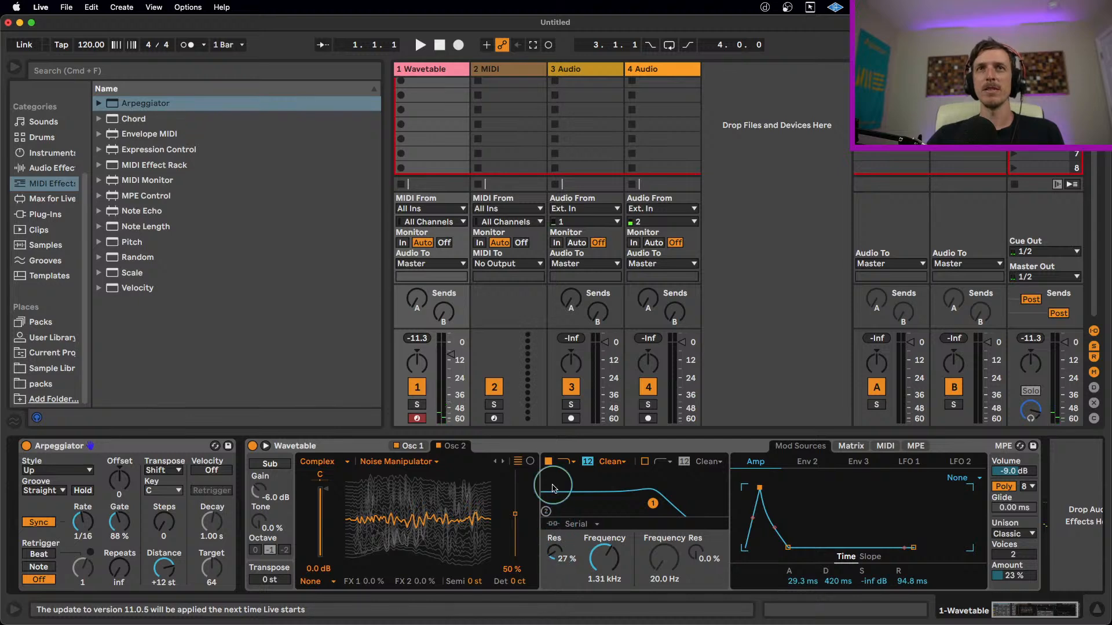
- Compare the arpeggio with Filter 1 off and on in different octaves, and lower Osc 2's wavetable position to 8.4%
{"action": "left_click", "coordinate": [548, 462]}
{"action": "left_click", "coordinate": [548, 462]}
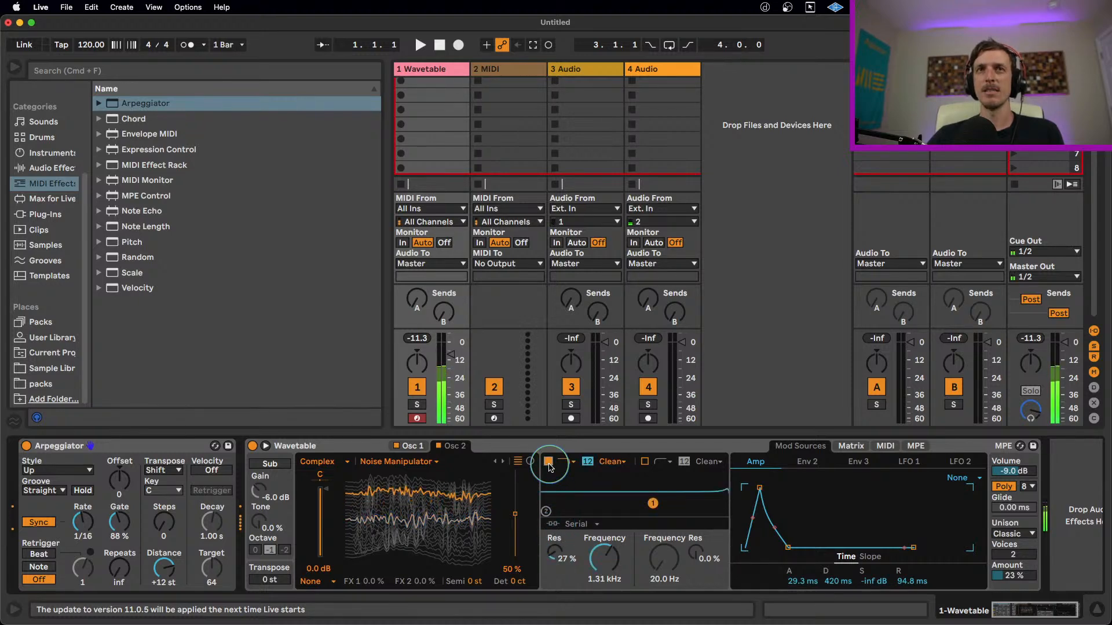
{"action": "key", "text": "z"}
{"action": "key", "text": "x"}
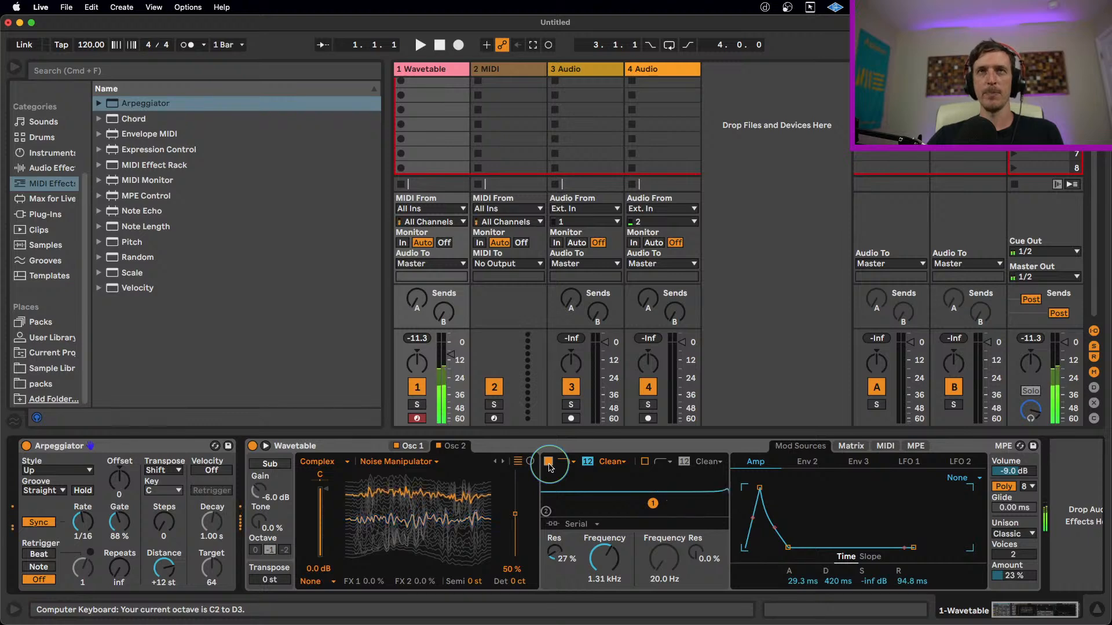
{"action": "left_click_drag", "start_coordinate": [504, 507], "coordinate": [501, 558]}
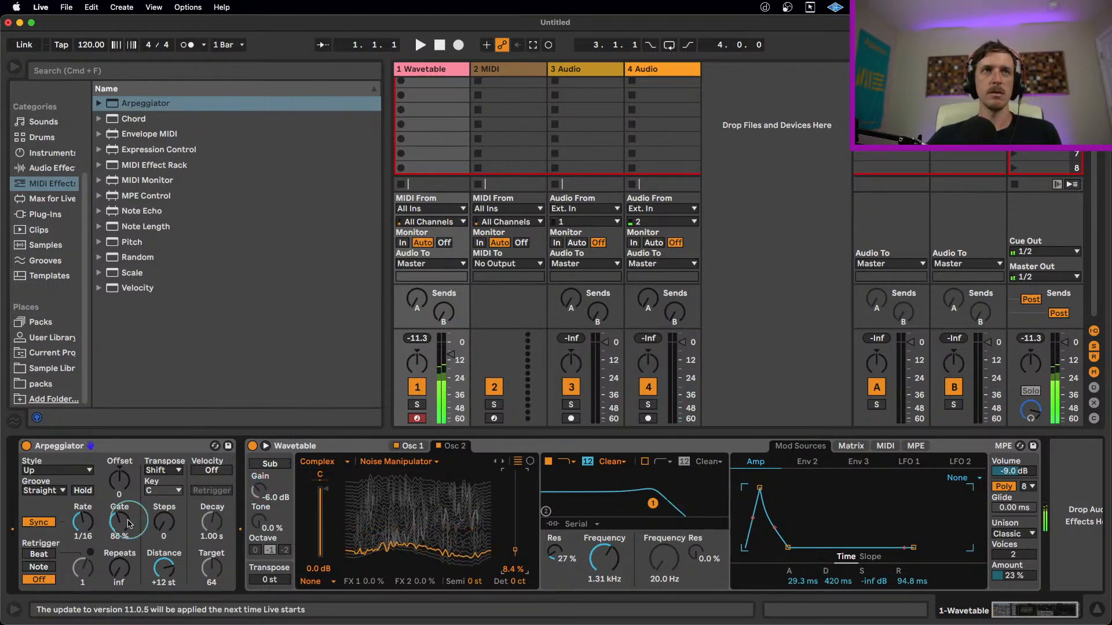
{"action": "mouse_move", "coordinate": [163, 523]}
{"action": "left_mouse_down"}
{"action": "mouse_move", "coordinate": [163, 509]}
{"action": "mouse_move", "coordinate": [163, 522]}
{"action": "left_mouse_up"}
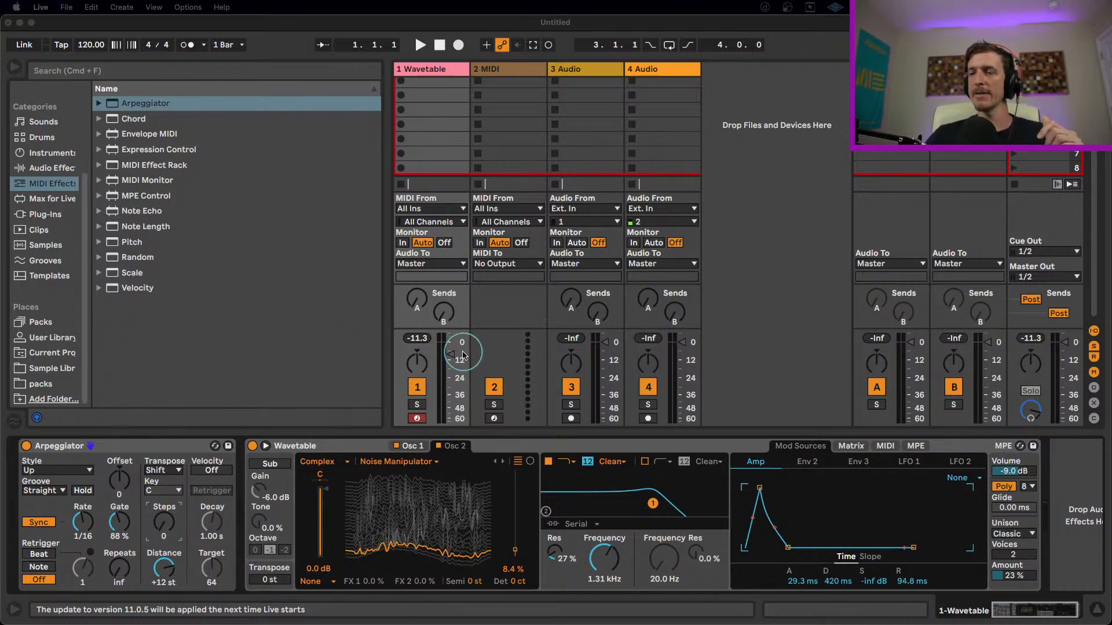
- Lower Filter 1's cutoff frequency to 260 Hz with 26% resonance and audition it an octave lower
{"action": "left_click", "coordinate": [607, 440]}
{"action": "left_click", "coordinate": [615, 446]}
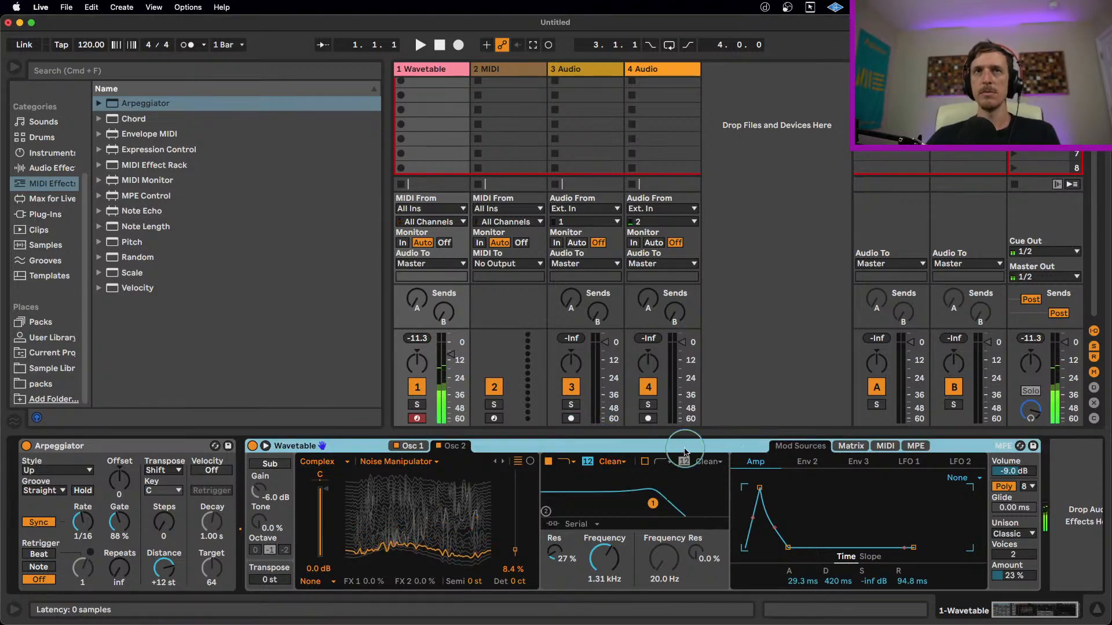
{"action": "left_click_drag", "start_coordinate": [652, 503], "coordinate": [611, 503]}
{"action": "key", "text": "z"}
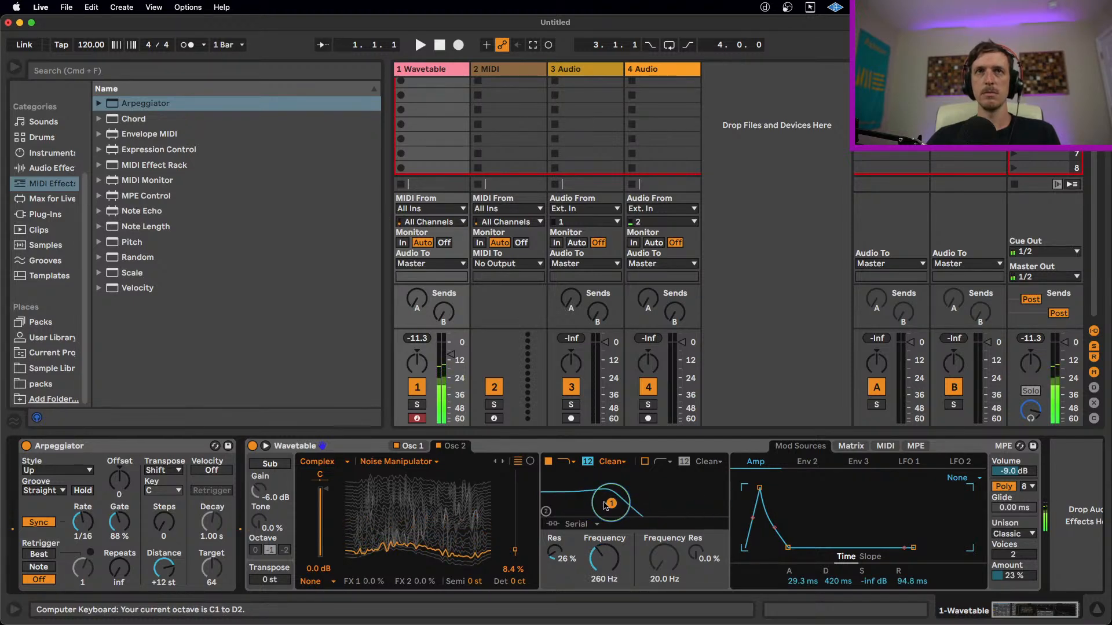
- Add the Delay audio effect after Wavetable and set its filter to 5.19 kHz with a width of 3.74
{"action": "left_click", "coordinate": [24, 168]}
{"action": "left_click", "coordinate": [174, 273]}
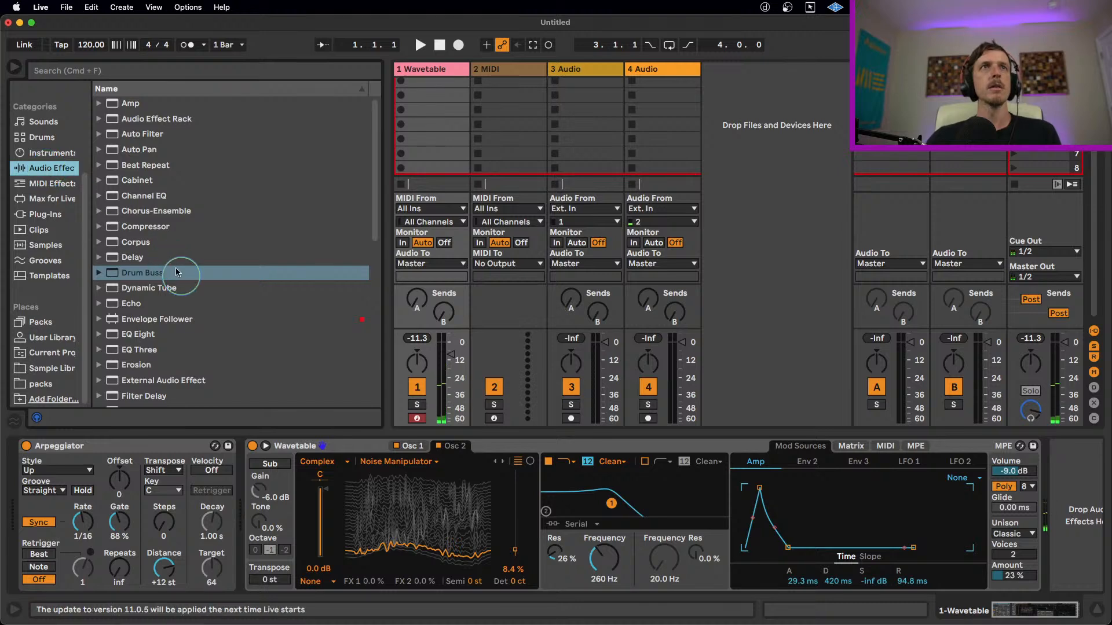
{"action": "left_click", "coordinate": [132, 257]}
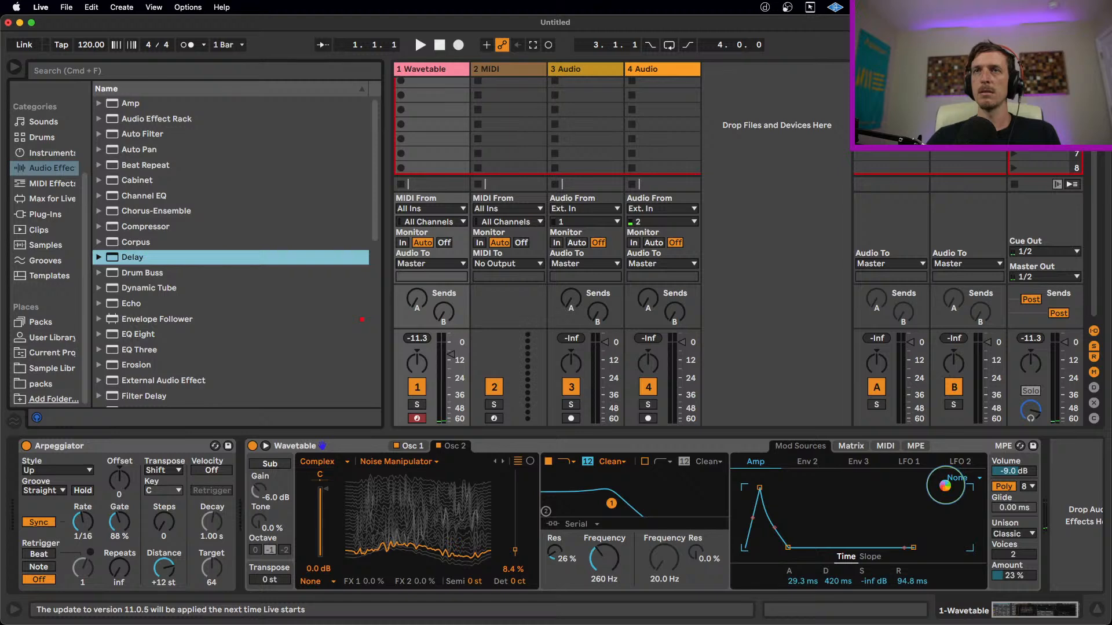
{"action": "left_click_drag", "start_coordinate": [970, 486], "coordinate": [1000, 497]}
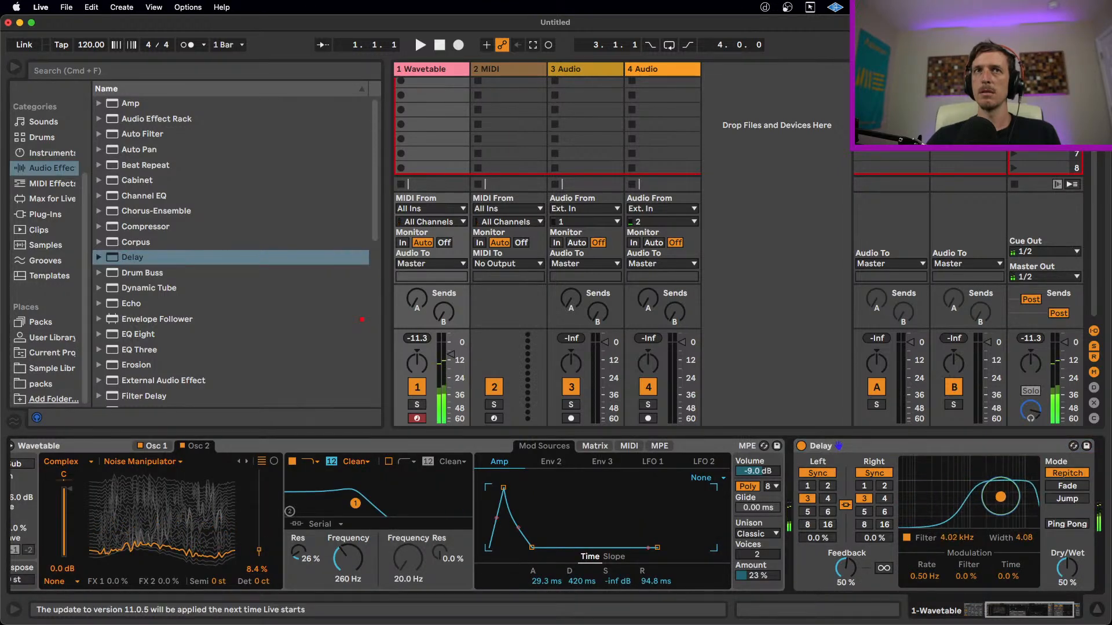
{"action": "key", "text": "z"}
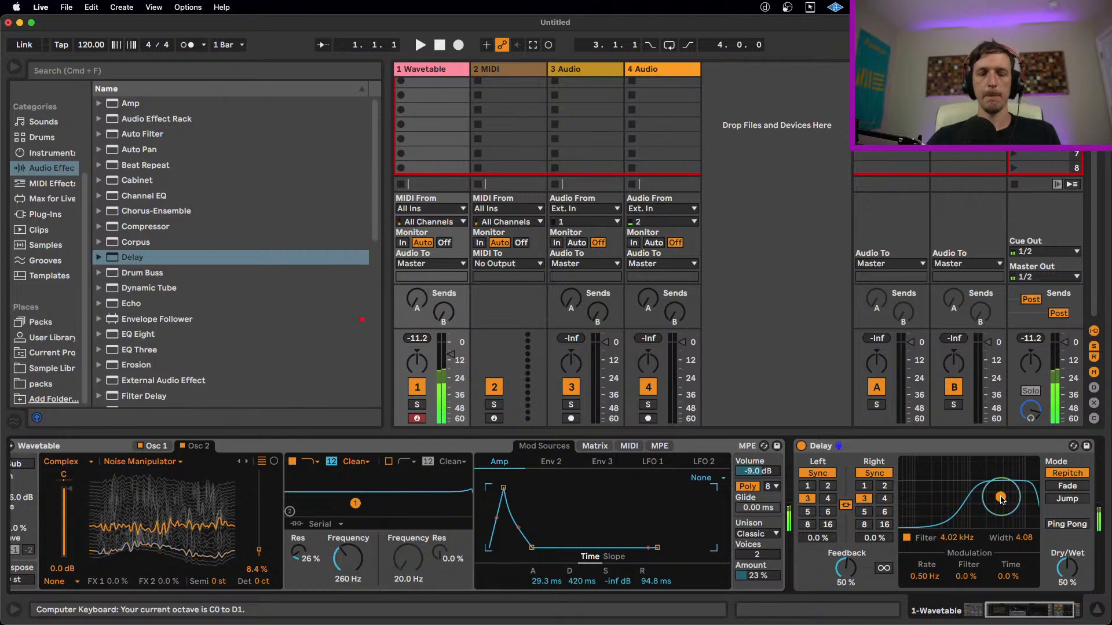
{"action": "left_click_drag", "start_coordinate": [1002, 499], "coordinate": [1007, 503]}
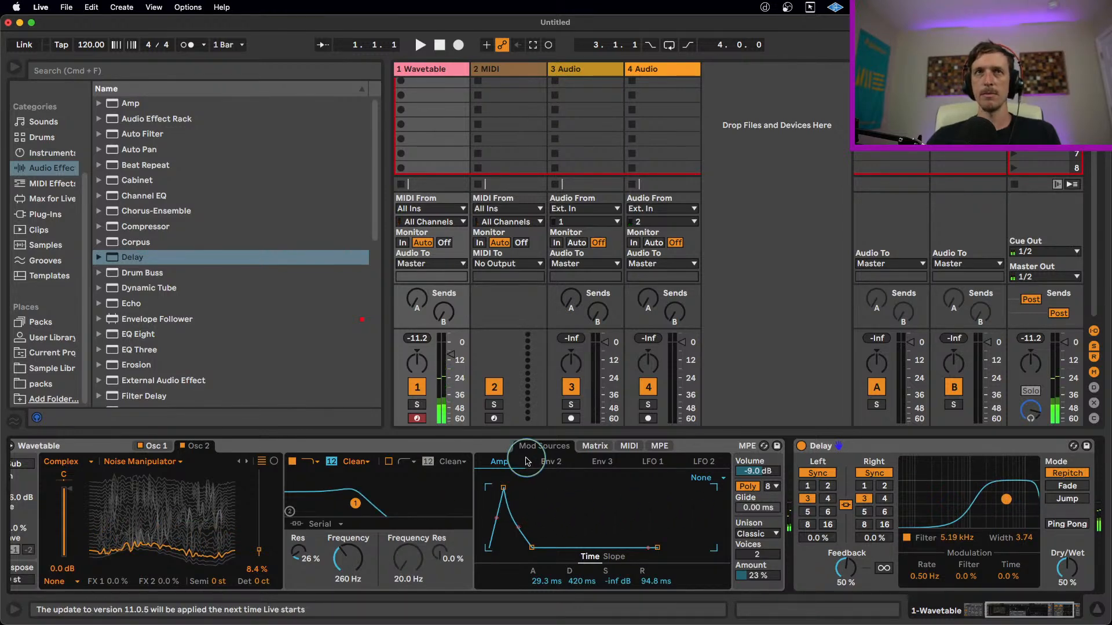
- Set Env 2's attack time to 36.4 ms
{"action": "left_click", "coordinate": [549, 461]}
{"action": "left_click_drag", "start_coordinate": [504, 491], "coordinate": [504, 489]}
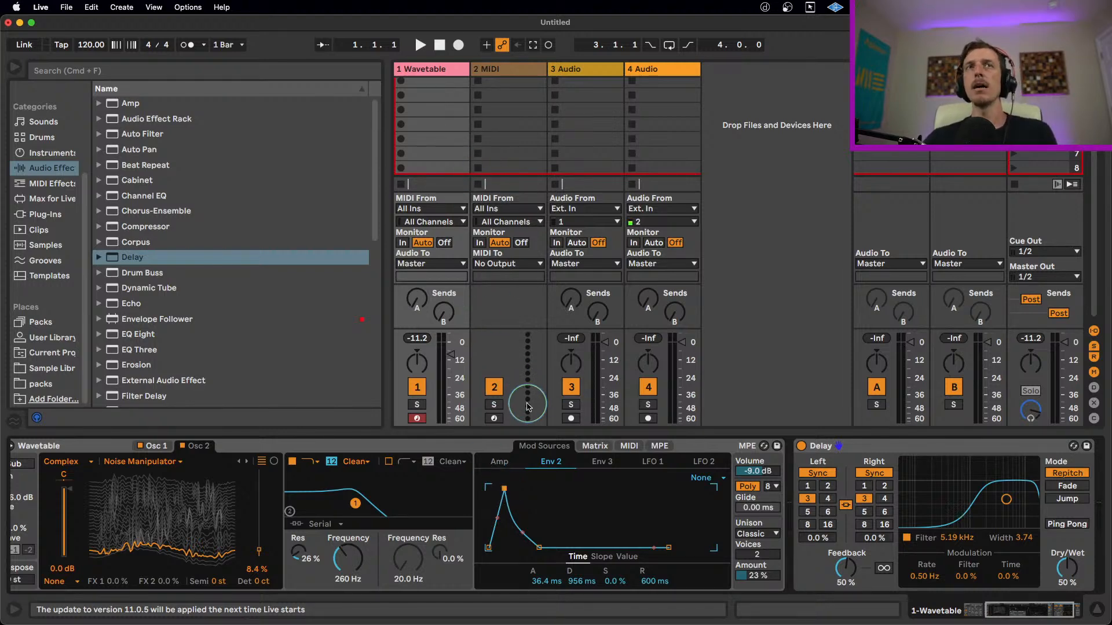
- Arm the empty MIDI track, load Grand Piano.adg from the Yellow collection onto it, and play some notes
{"action": "left_click", "coordinate": [494, 419]}
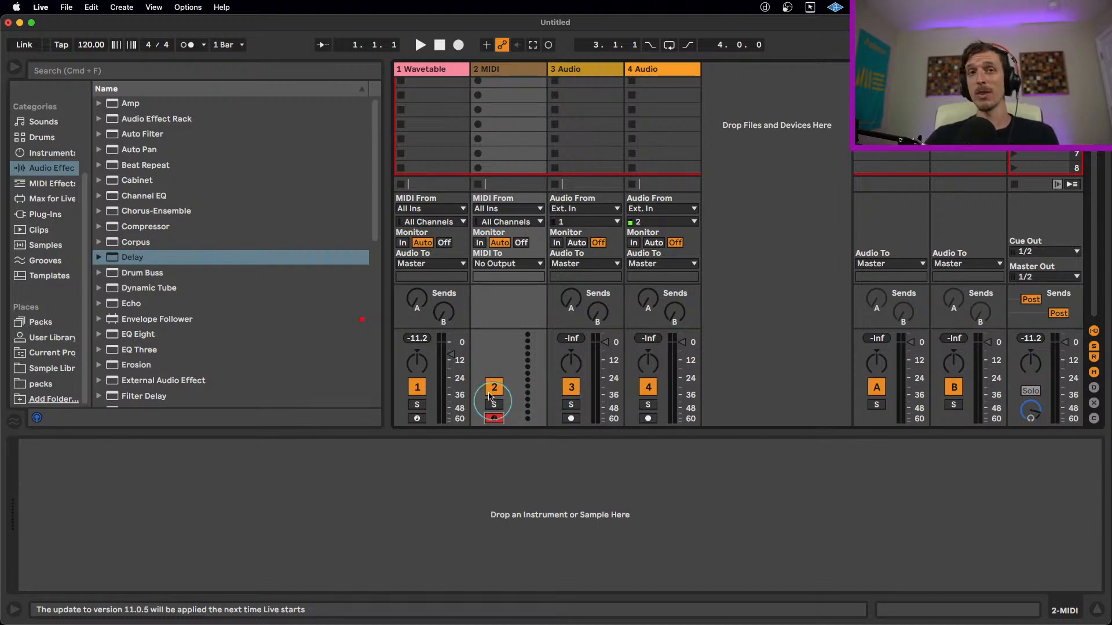
{"action": "scroll", "coordinate": [50, 156], "scroll_direction": "up", "scroll_amount": 5}
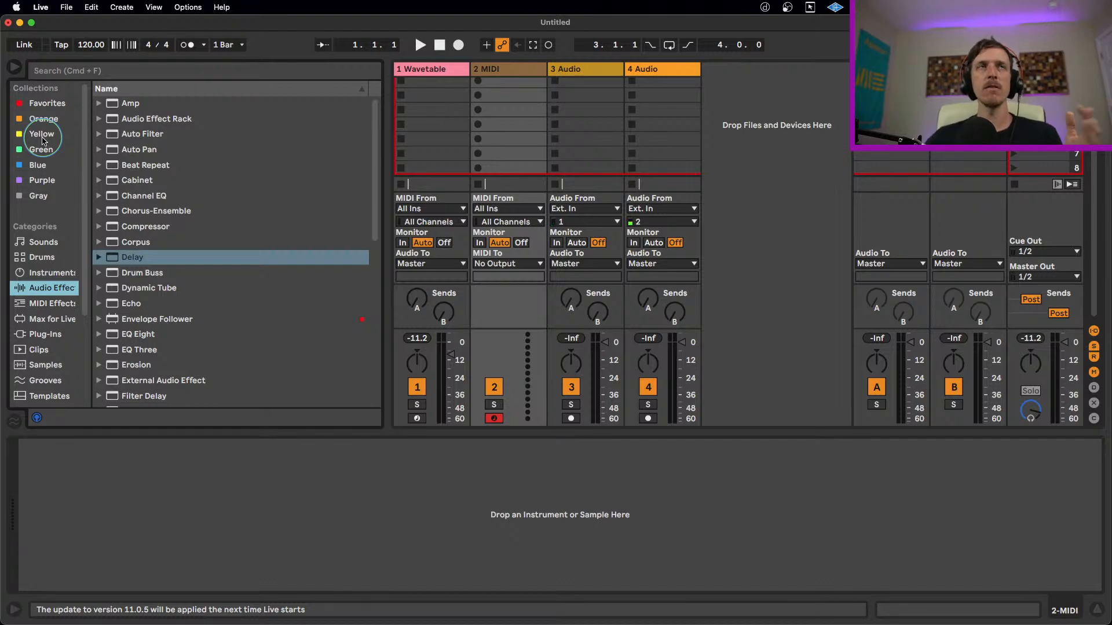
{"action": "left_click", "coordinate": [42, 140]}
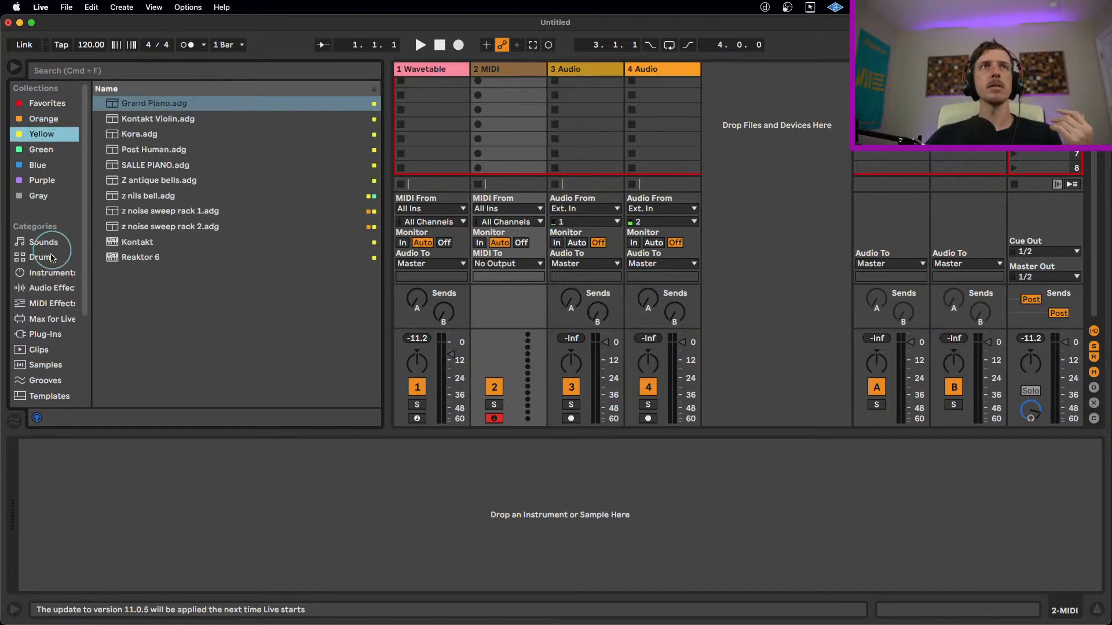
{"action": "left_click_drag", "start_coordinate": [133, 109], "coordinate": [488, 107]}
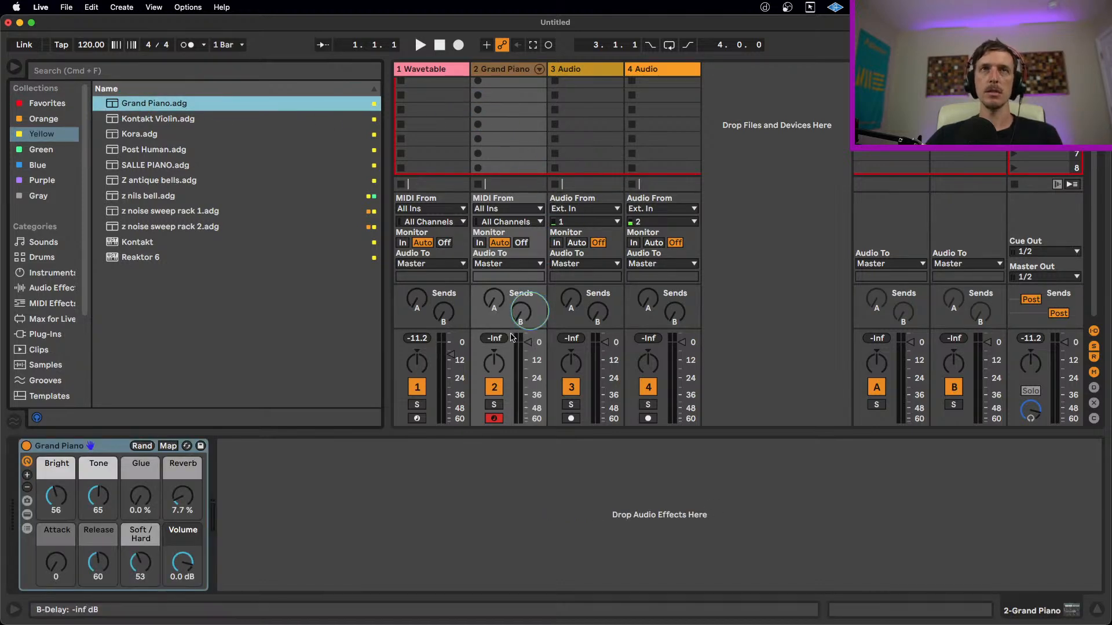
{"action": "key", "text": "z"}
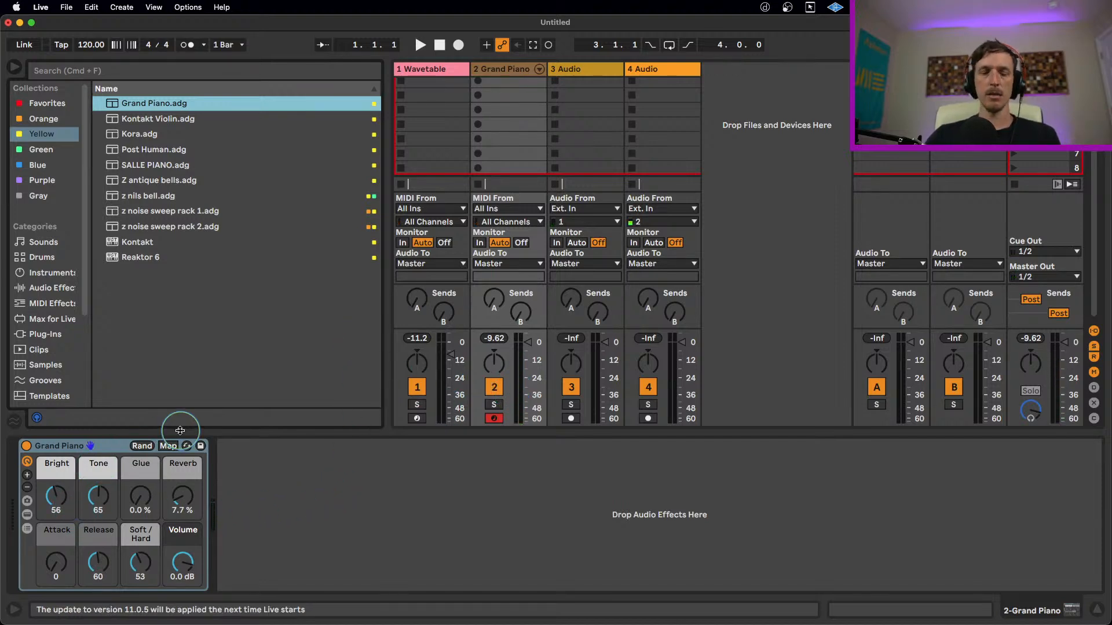
{"action": "key", "text": "a"}
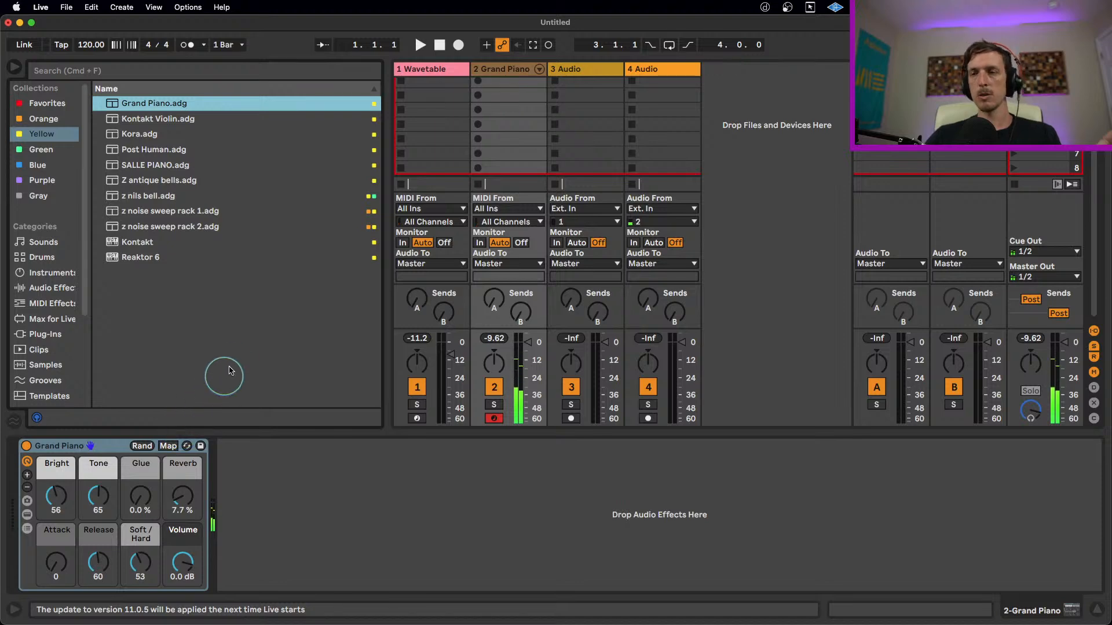
- Search the Sounds category for "harp" and load Amethyst Harp.adg from Synth Keys onto a new MIDI track
{"action": "left_click", "coordinate": [50, 294]}
{"action": "scroll", "coordinate": [185, 283], "scroll_direction": "down", "scroll_amount": 5}
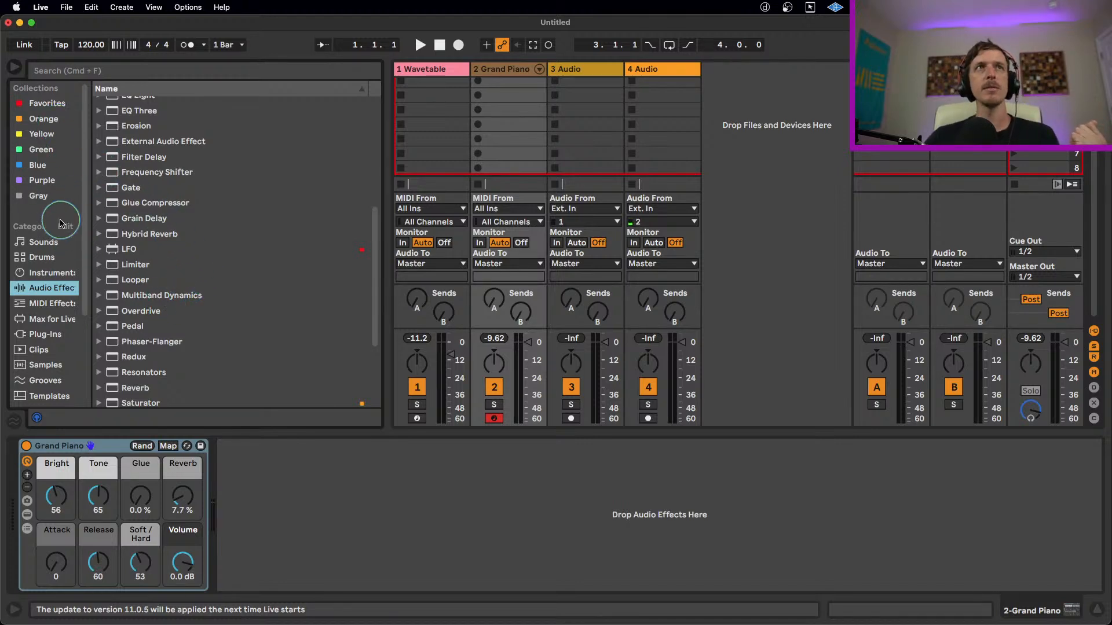
{"action": "left_click", "coordinate": [44, 270]}
{"action": "left_click", "coordinate": [43, 242]}
{"action": "left_click", "coordinate": [79, 71]}
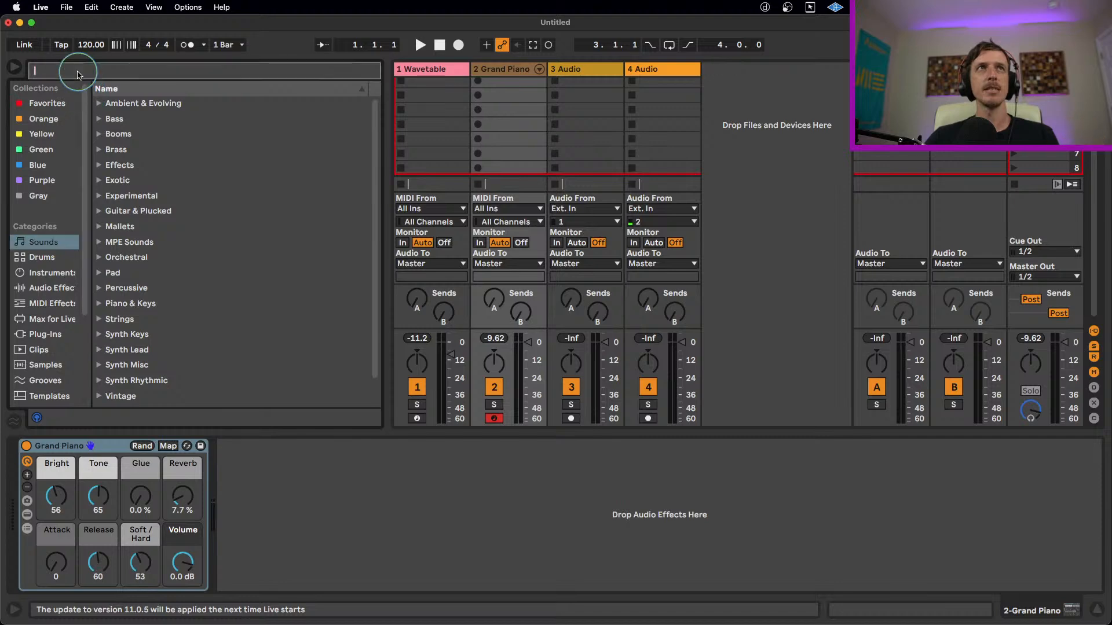
{"action": "type", "text": "harp"}
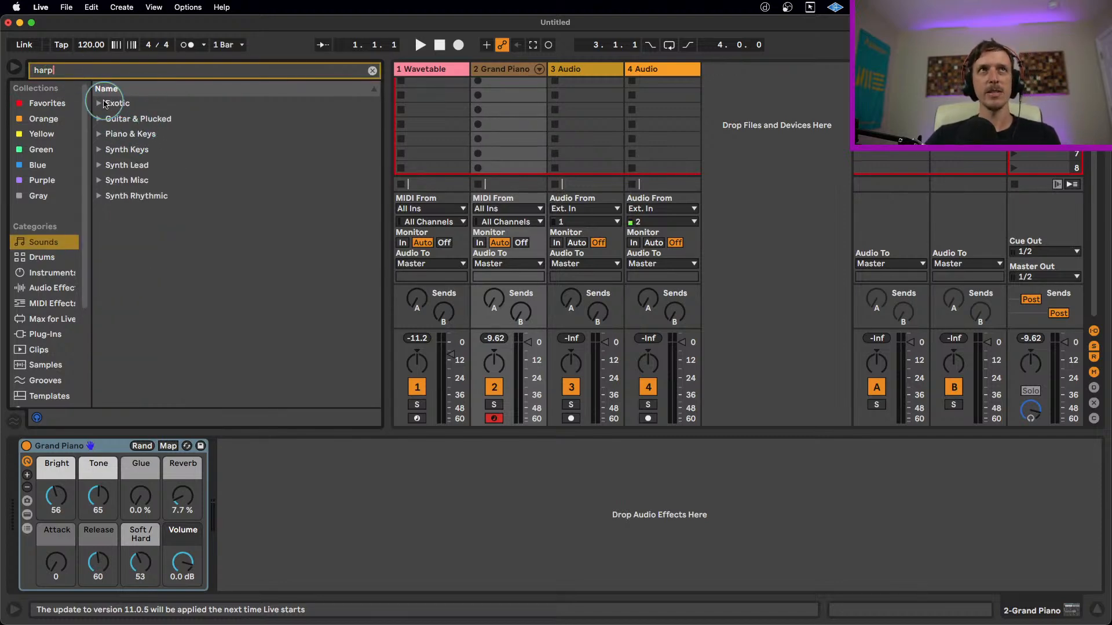
{"action": "left_click", "coordinate": [99, 134]}
{"action": "left_click", "coordinate": [99, 198]}
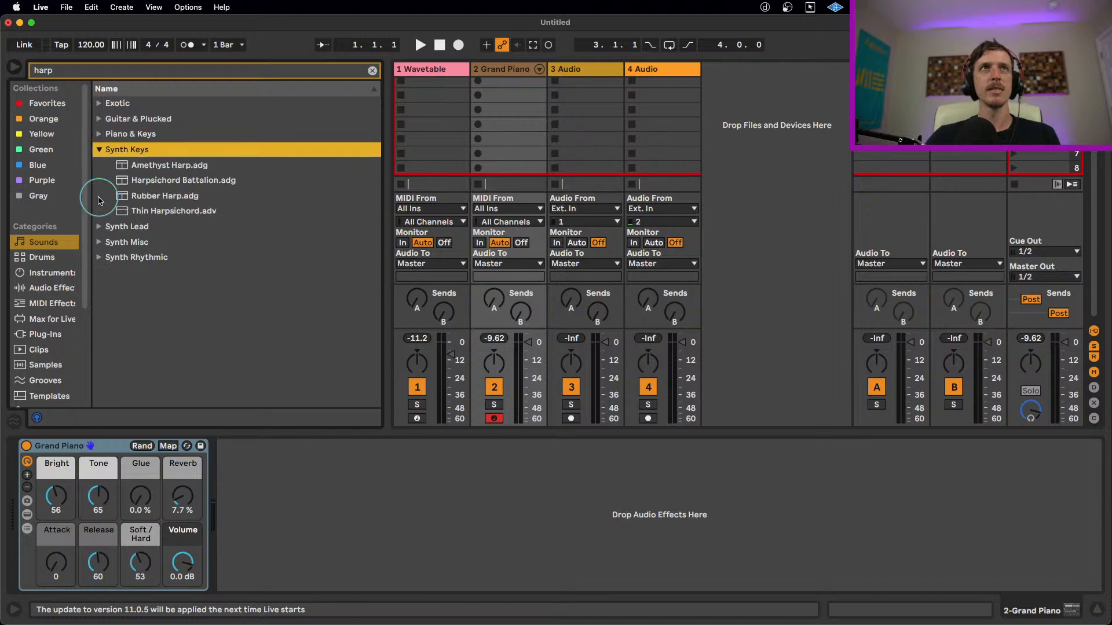
{"action": "left_click", "coordinate": [135, 167]}
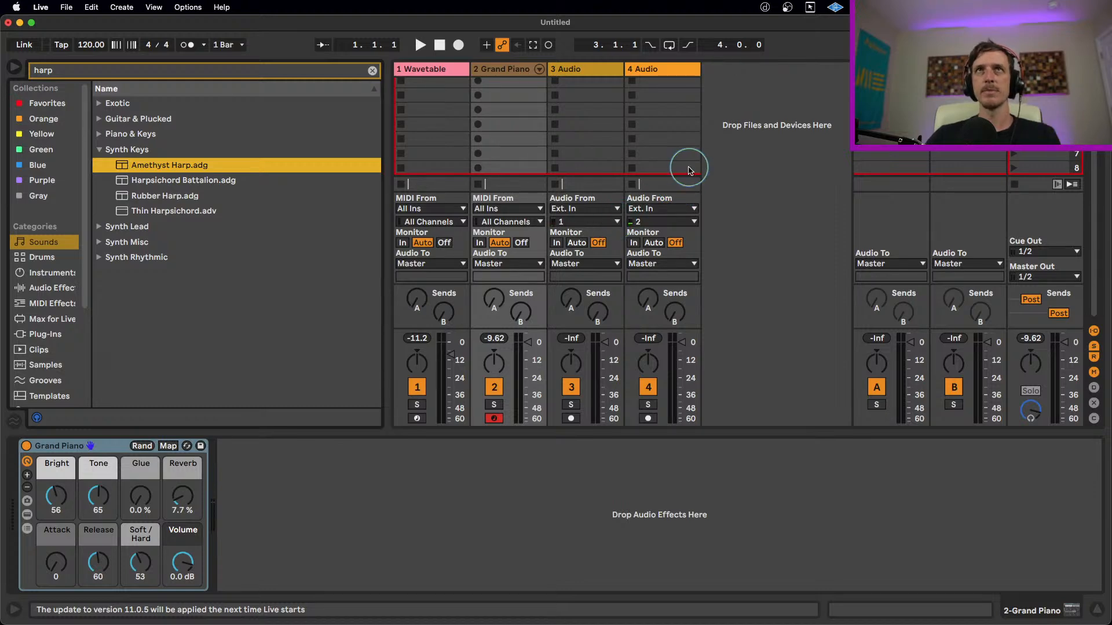
{"action": "left_click_drag", "start_coordinate": [165, 167], "coordinate": [731, 139]}
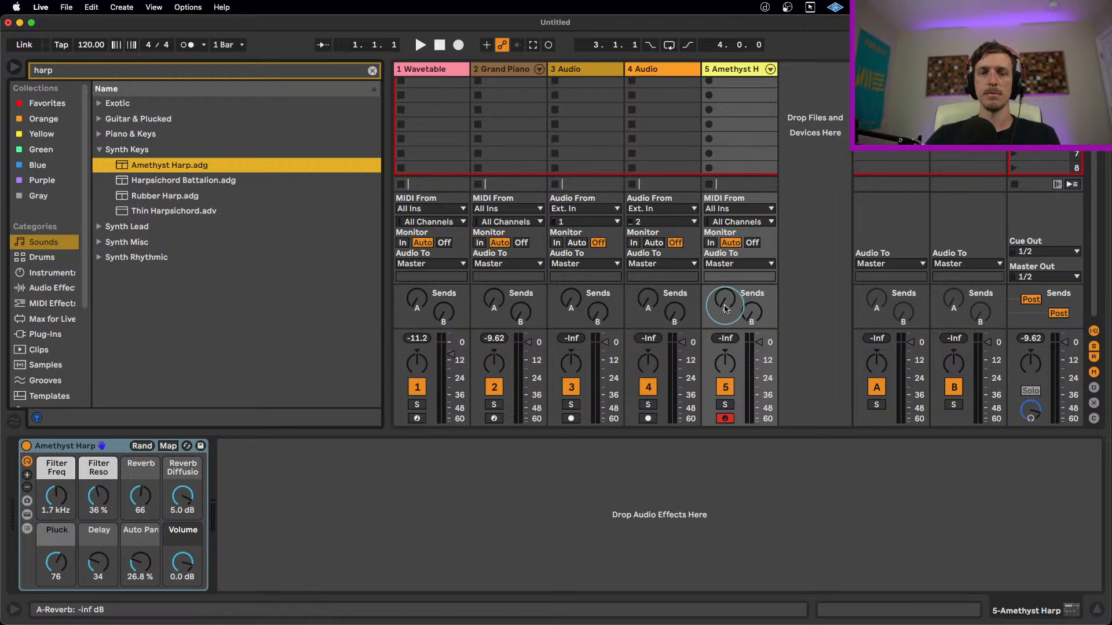
- Audition the Amethyst Harp with the computer keyboard at octave C4 and one octave lower at C3
{"action": "key", "text": "x"}
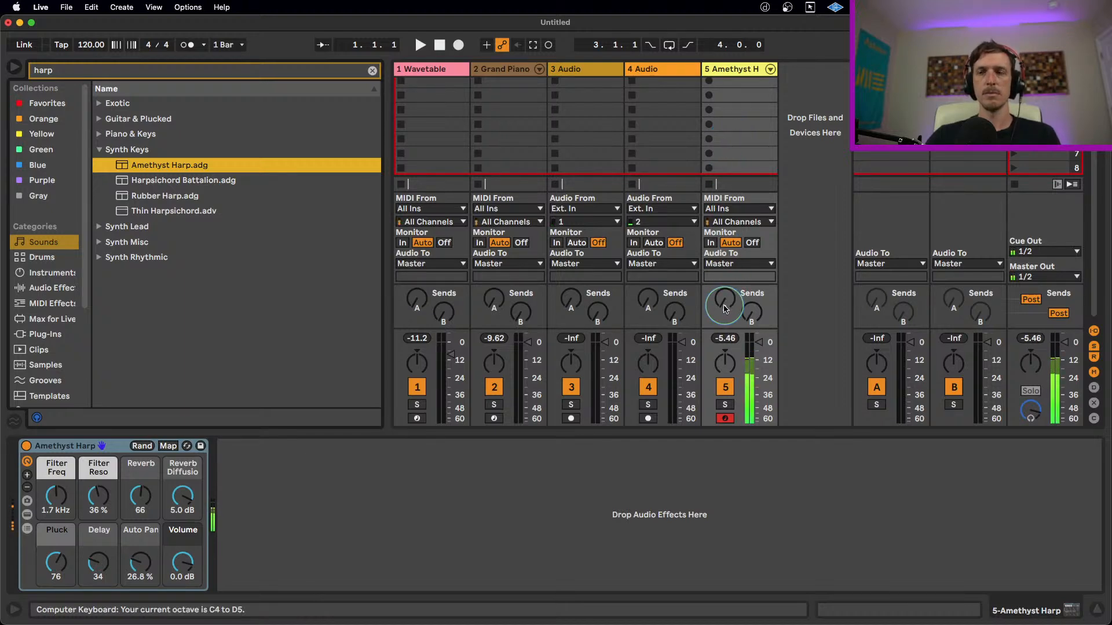
{"action": "key", "text": "a"}
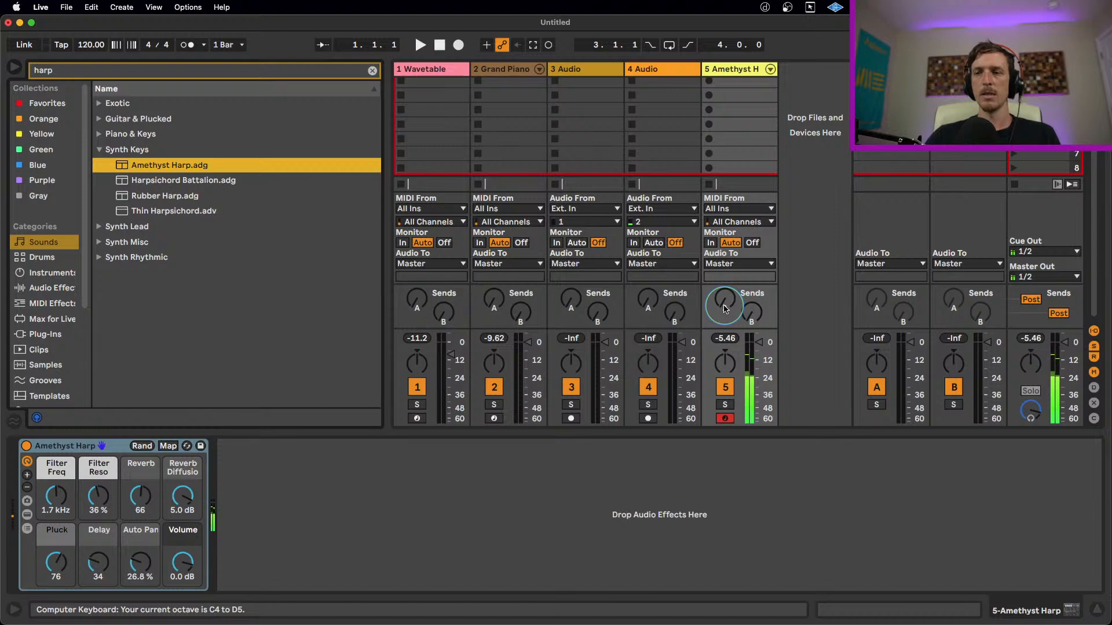
{"action": "key", "text": "z"}
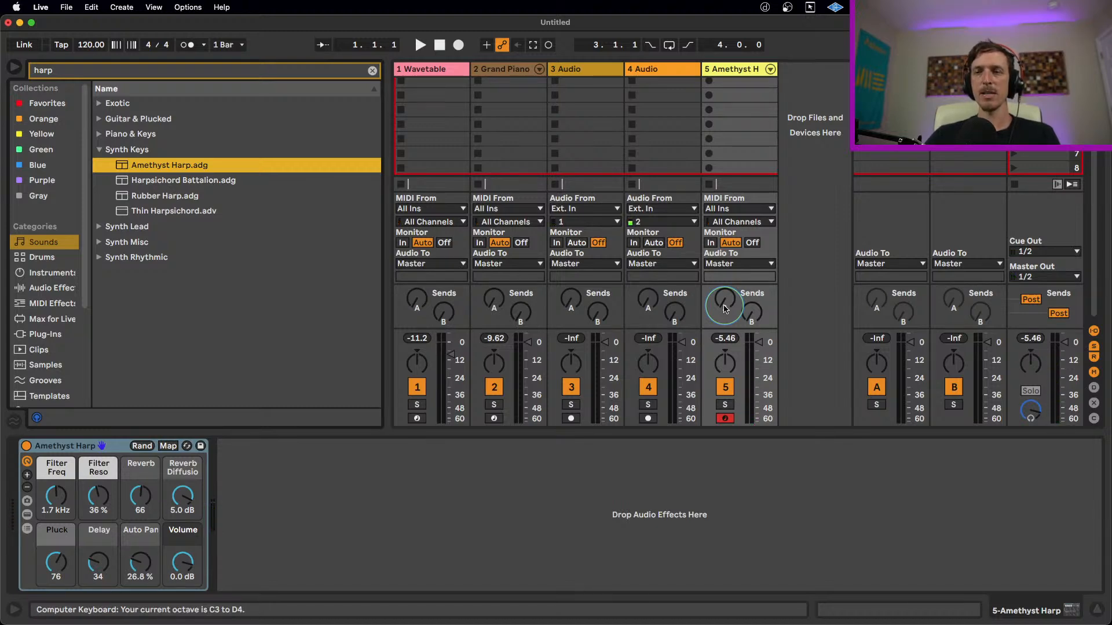
{"action": "key", "text": "a"}
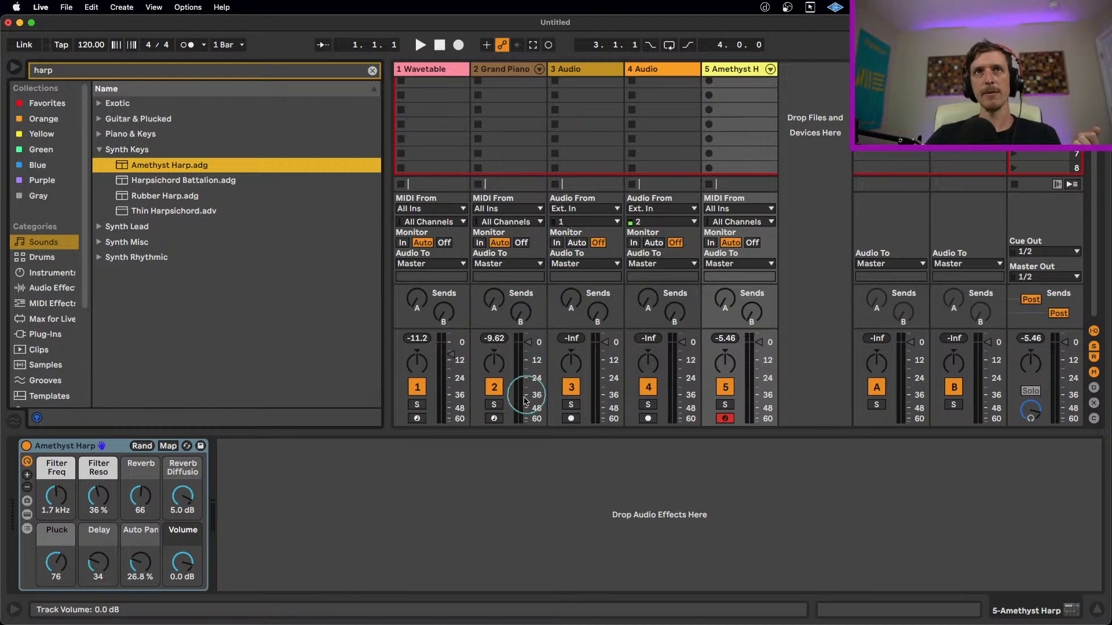
- Arm the Grand Piano track, clear the browser search and add the Hybrid Reverb audio effect after Grand Piano
{"action": "left_click", "coordinate": [495, 419]}
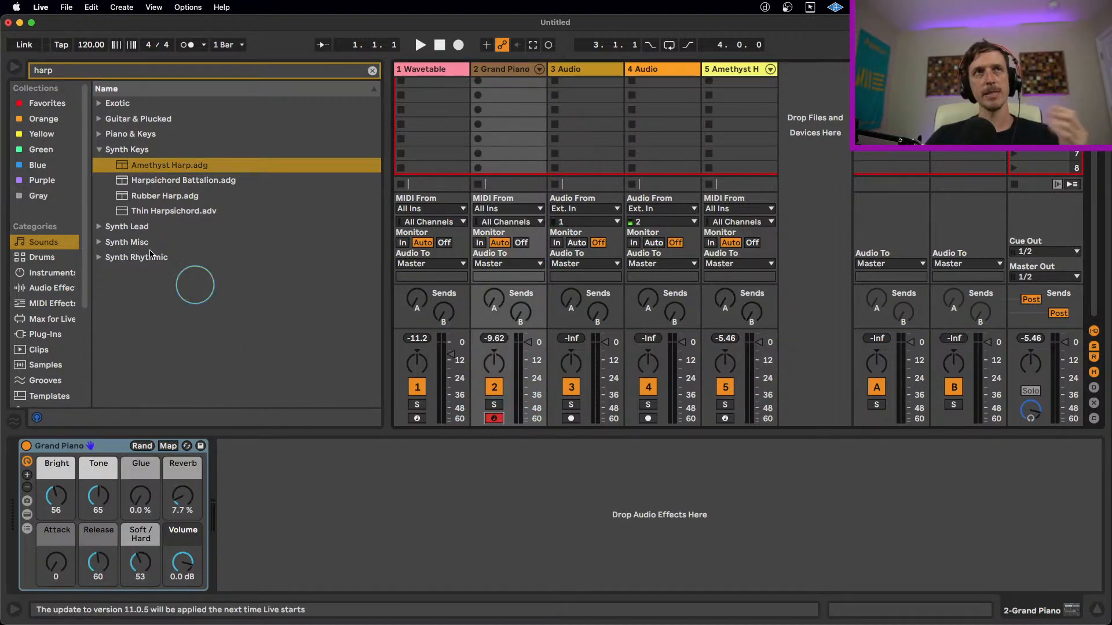
{"action": "left_click", "coordinate": [373, 71]}
{"action": "left_click", "coordinate": [56, 286]}
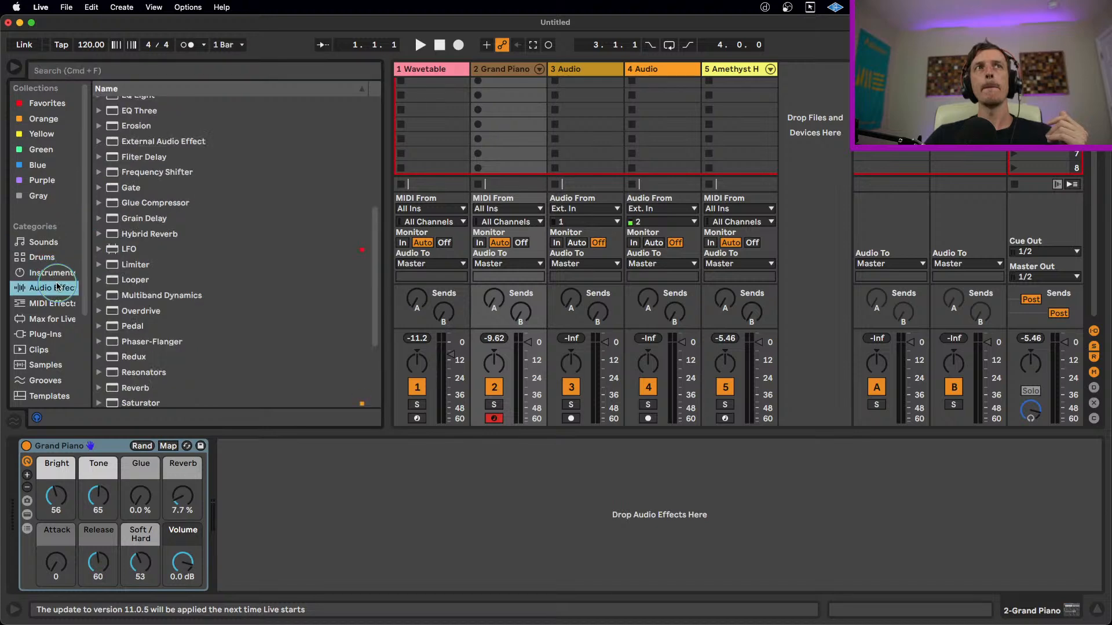
{"action": "scroll", "coordinate": [211, 287], "scroll_direction": "down", "scroll_amount": 5}
{"action": "scroll", "coordinate": [207, 280], "scroll_direction": "up", "scroll_amount": 5}
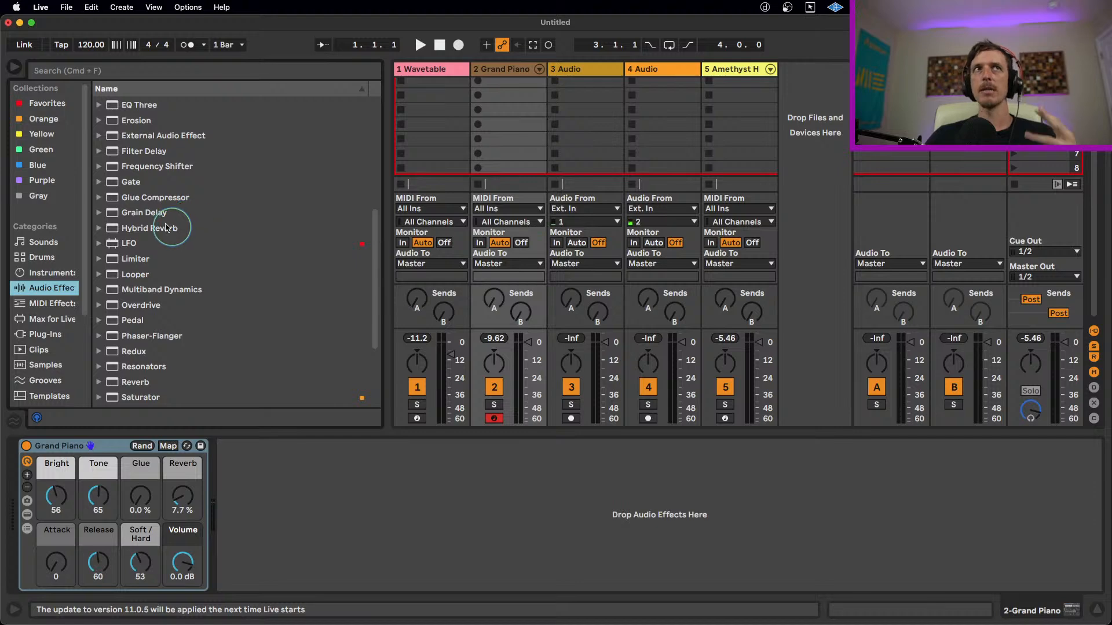
{"action": "left_click", "coordinate": [121, 231]}
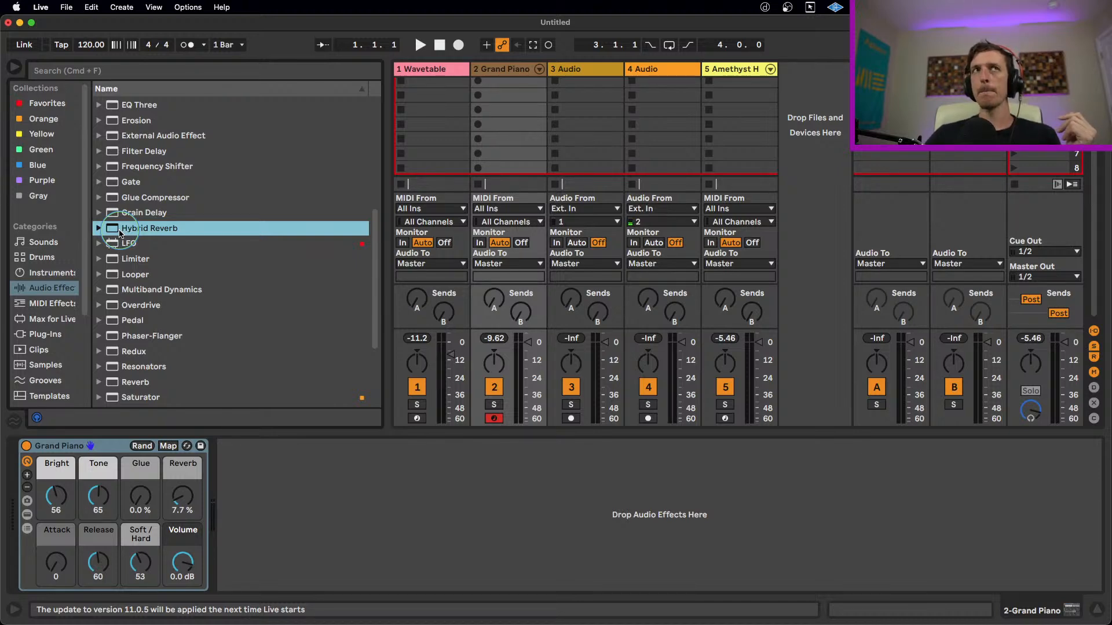
{"action": "left_click_drag", "start_coordinate": [120, 232], "coordinate": [304, 458]}
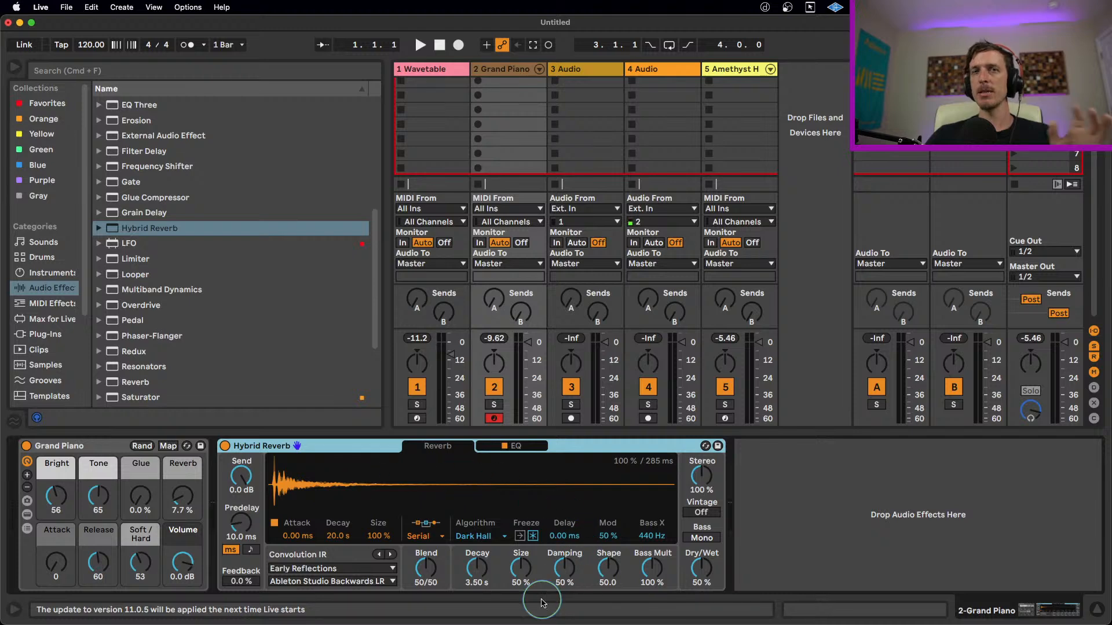
- Try Hybrid Reverb's Algorithm routing and switch it to Convolution while playing notes
{"action": "left_click", "coordinate": [428, 537]}
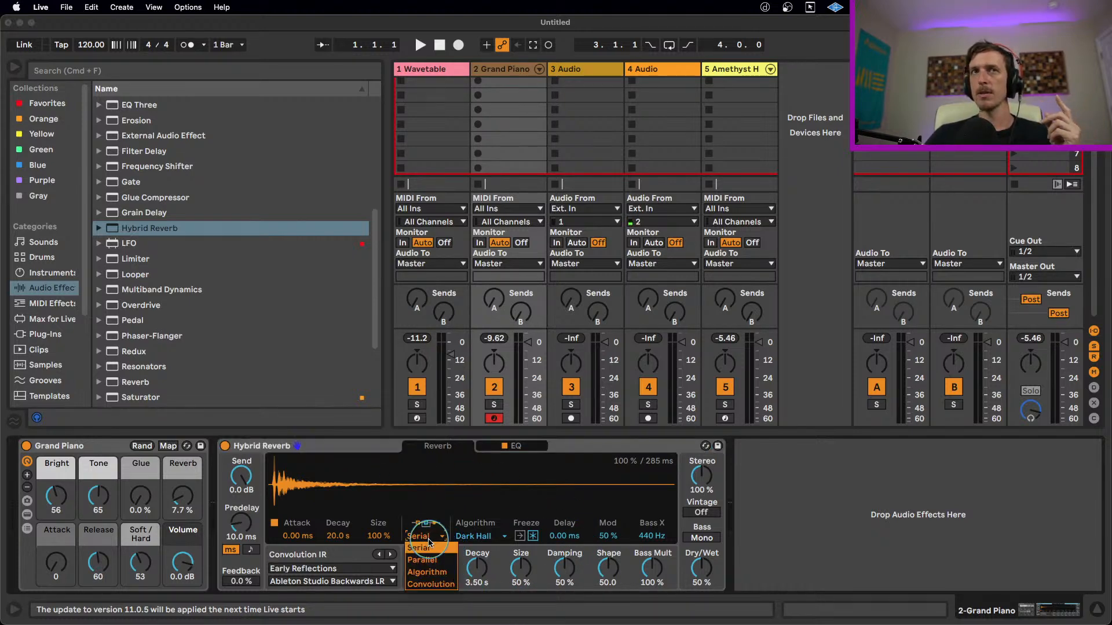
{"action": "left_click", "coordinate": [429, 572]}
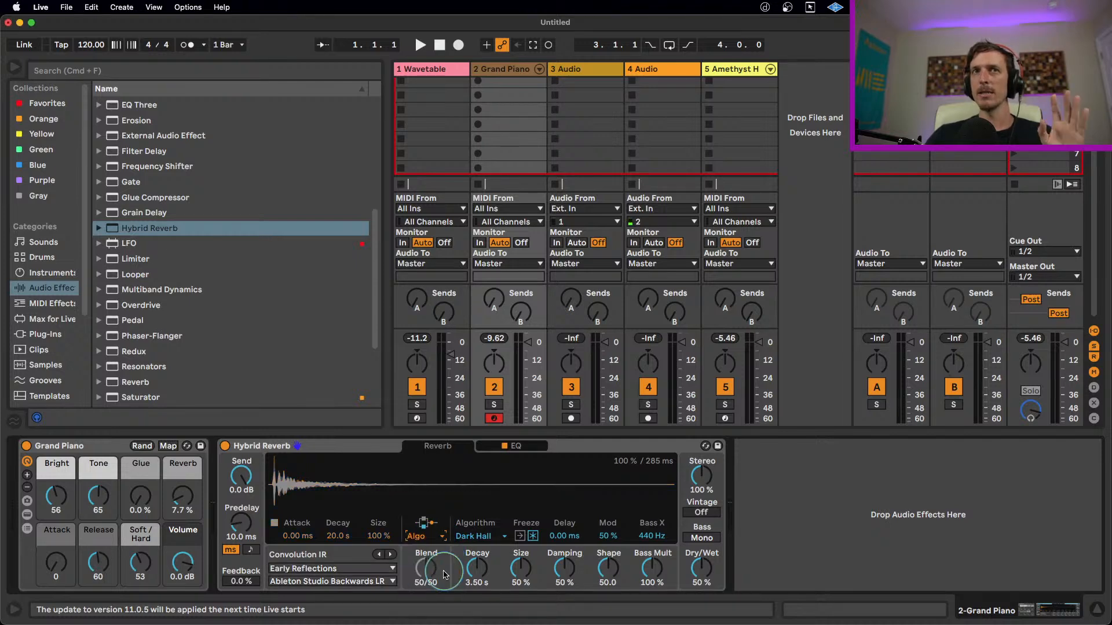
{"action": "left_click", "coordinate": [427, 539]}
{"action": "left_click", "coordinate": [438, 586]}
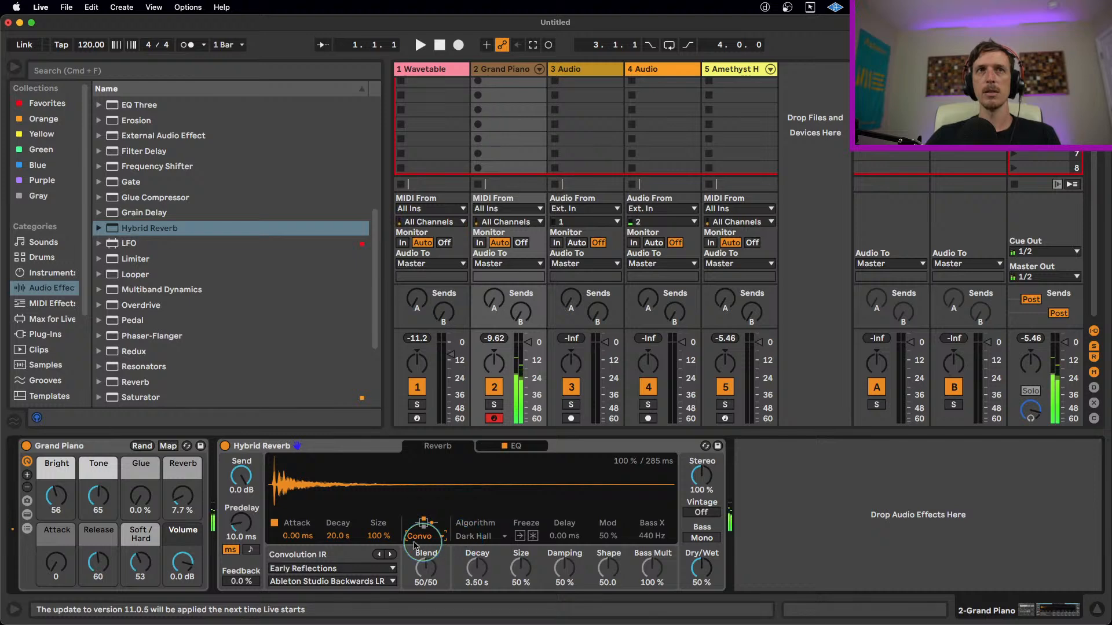
- Choose the Sanded Church Corridor impulse response from Real Places and raise Hybrid Reverb's Dry/Wet to 78%
{"action": "left_click", "coordinate": [344, 569]}
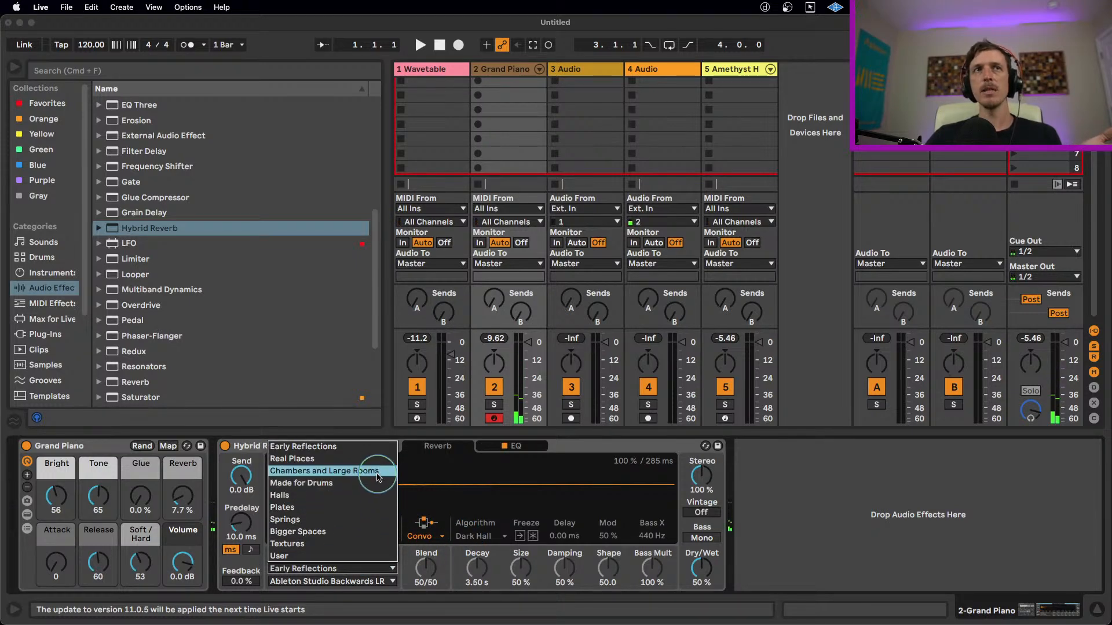
{"action": "left_click", "coordinate": [363, 460]}
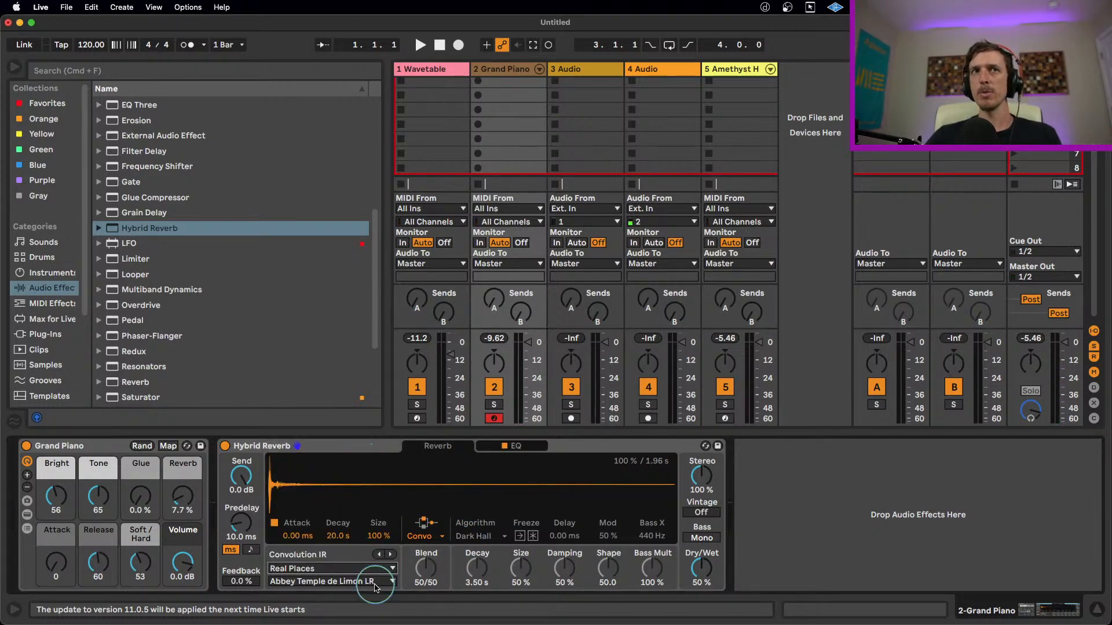
{"action": "left_click", "coordinate": [373, 582]}
{"action": "left_click", "coordinate": [360, 484]}
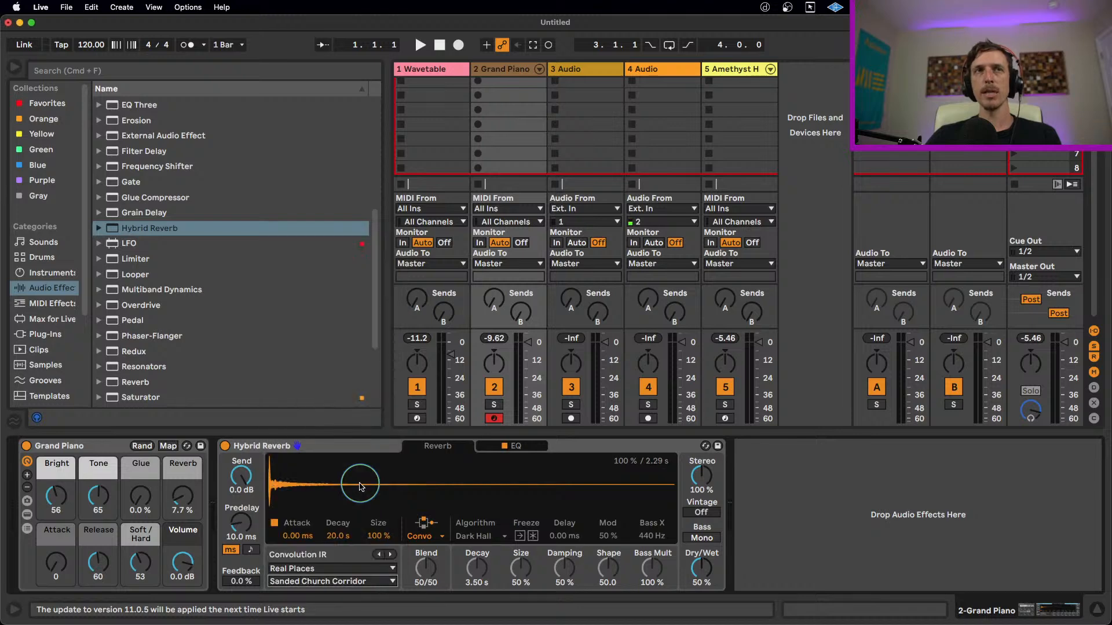
{"action": "left_click_drag", "start_coordinate": [701, 570], "coordinate": [702, 553]}
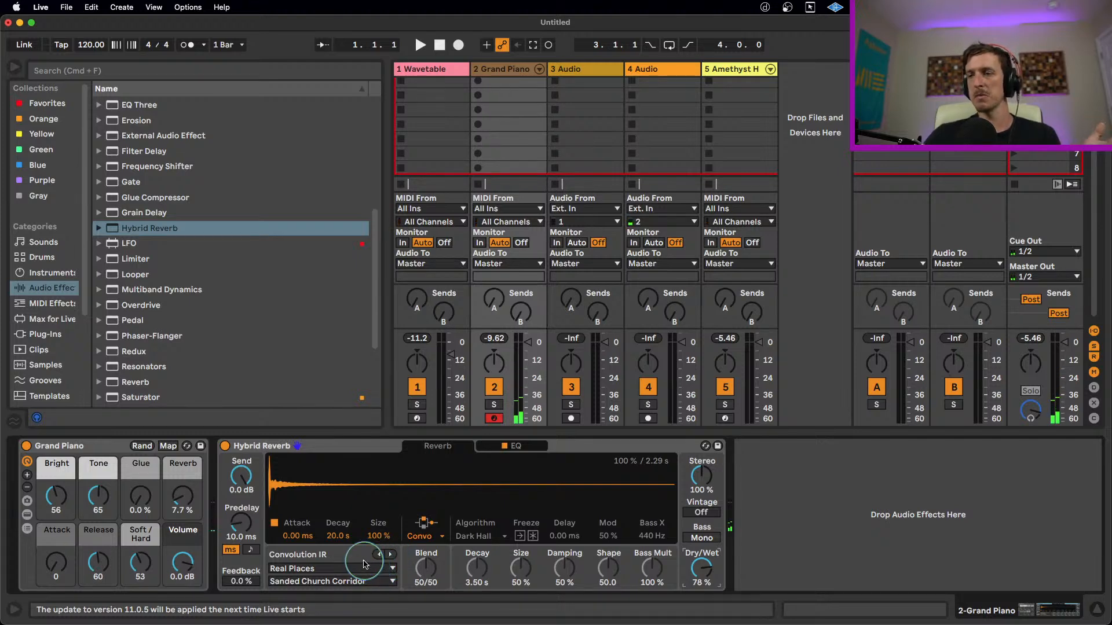
- Change the convolution impulse response to Igny Church, try extreme sizes and set its size to 122%
{"action": "left_click", "coordinate": [370, 581]}
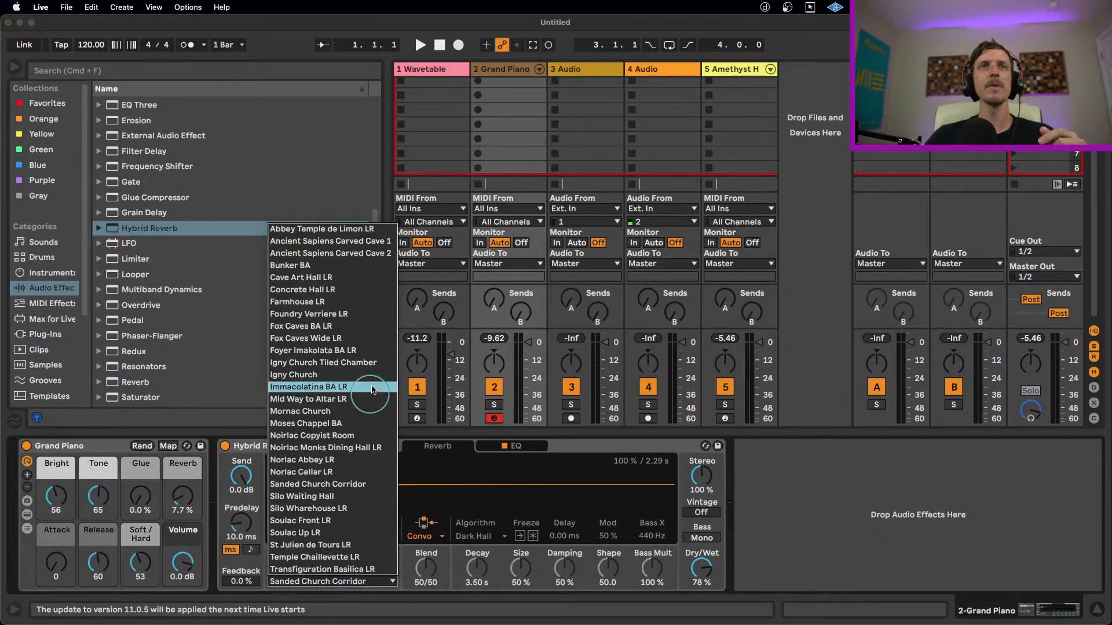
{"action": "left_click", "coordinate": [363, 375]}
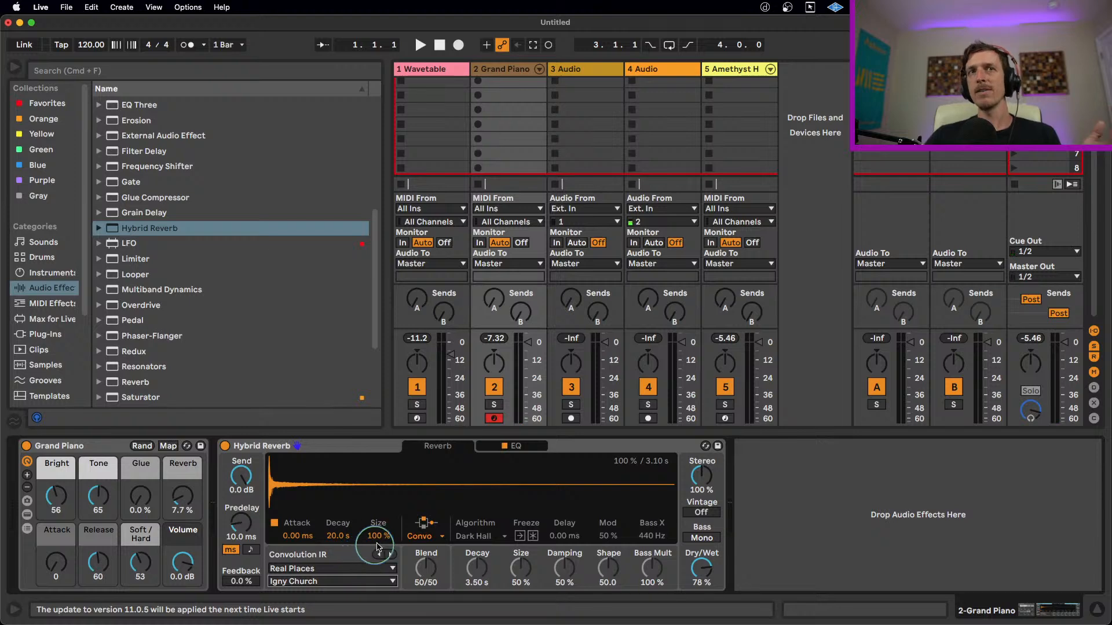
{"action": "left_click", "coordinate": [336, 537]}
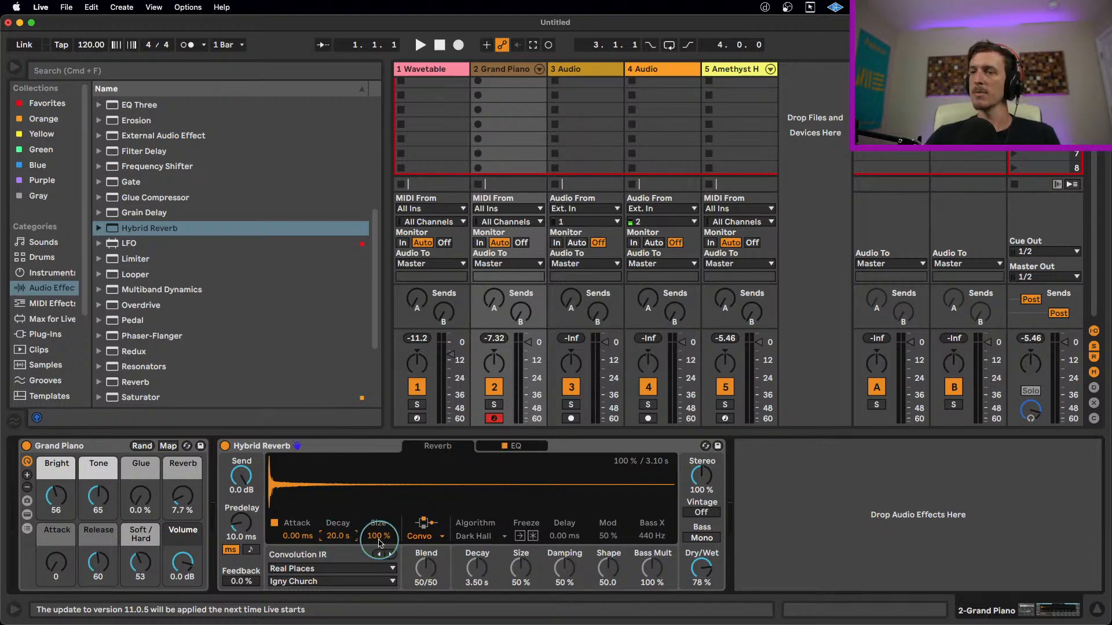
{"action": "left_click_drag", "start_coordinate": [379, 542], "coordinate": [379, 579]}
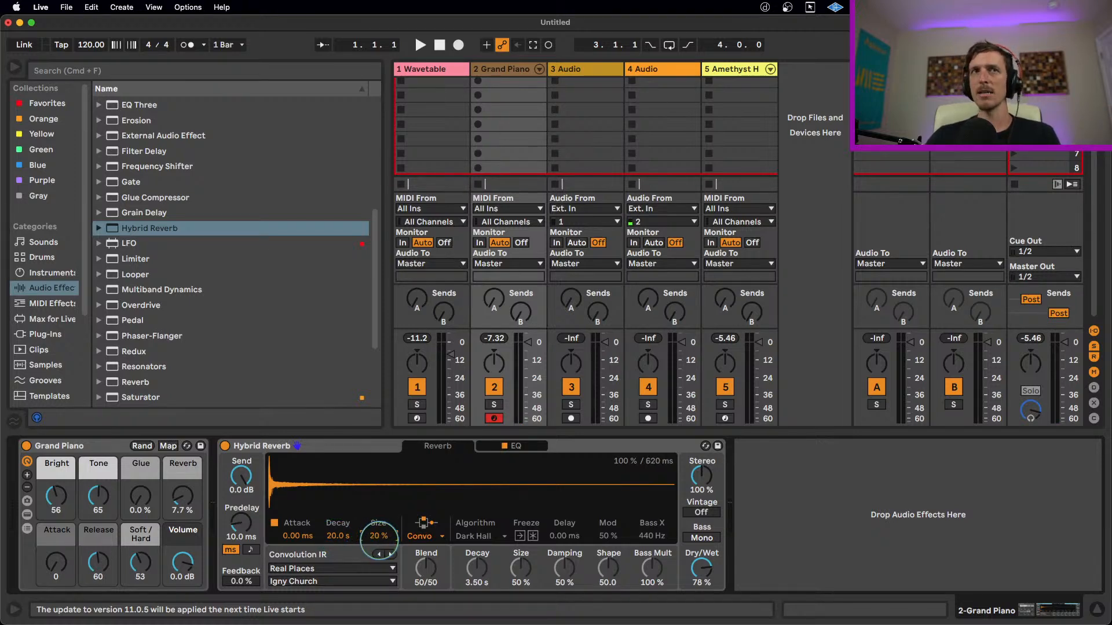
{"action": "left_click_drag", "start_coordinate": [379, 539], "coordinate": [380, 498]}
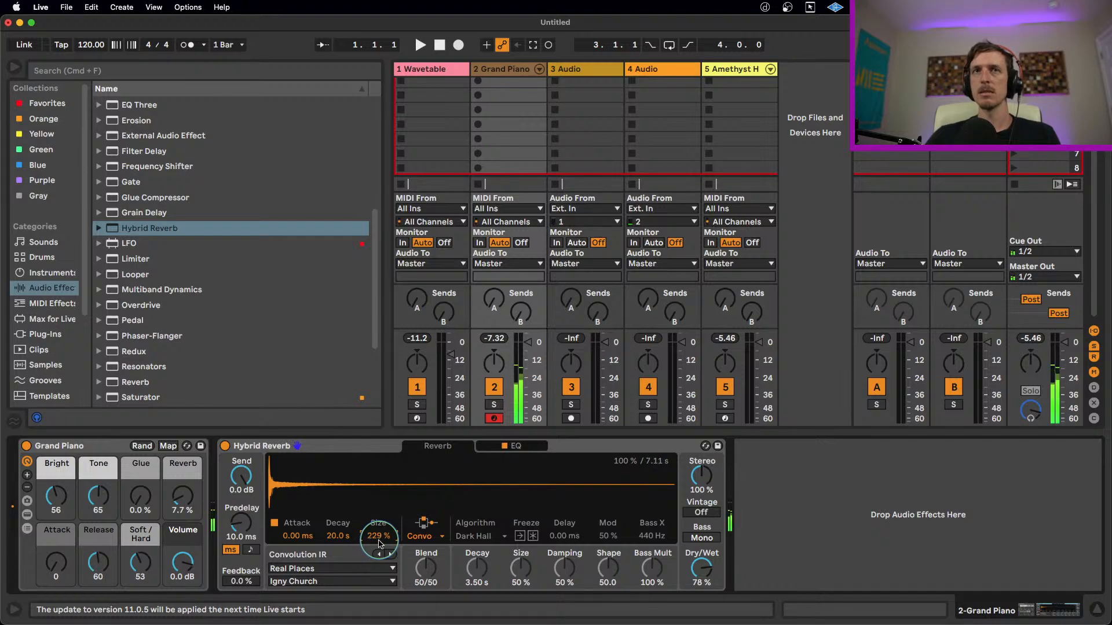
{"action": "left_click_drag", "start_coordinate": [377, 540], "coordinate": [377, 560]}
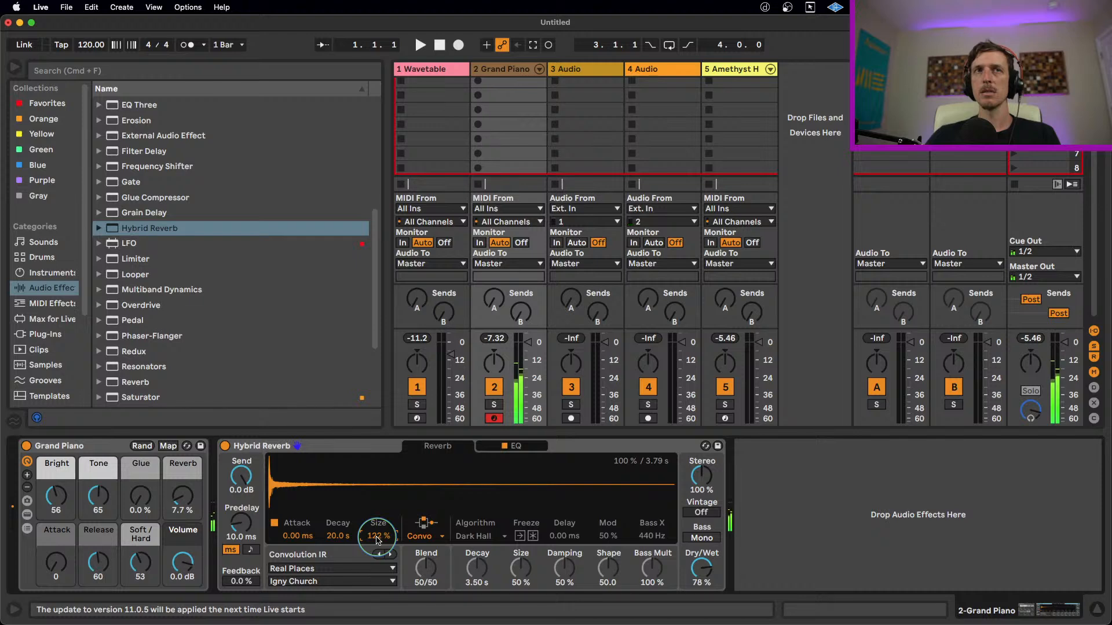
- Switch Hybrid Reverb to Algorithm and set Decay to 5.59 s, Damping to 58%, Bass Mult to 45% and Shape to 31
{"action": "left_click", "coordinate": [431, 541]}
{"action": "left_click", "coordinate": [432, 559]}
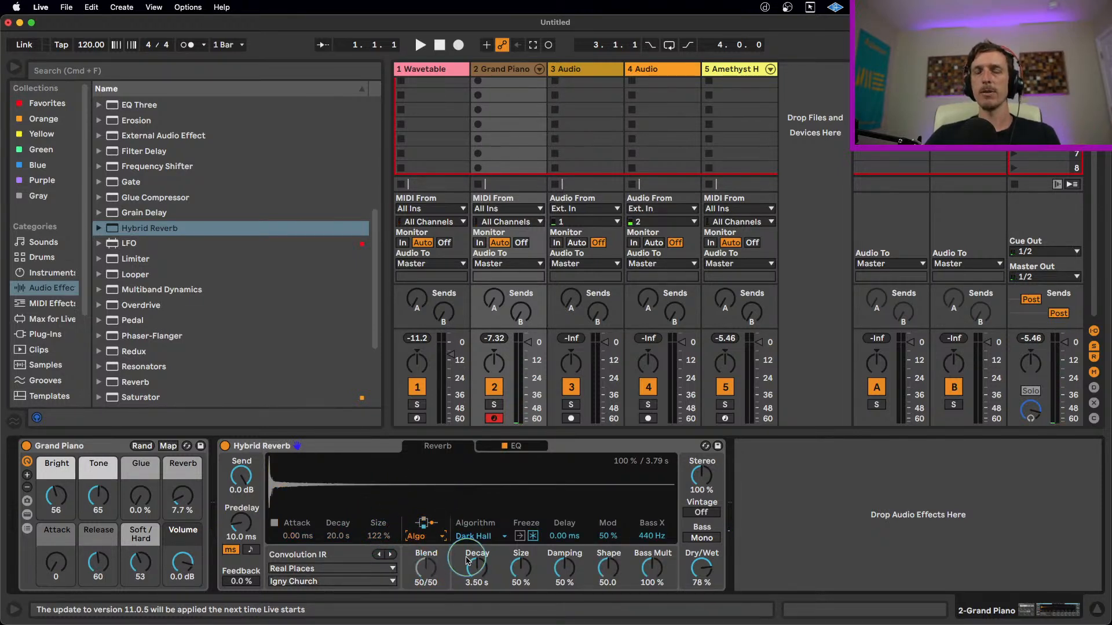
{"action": "left_click", "coordinate": [483, 563]}
{"action": "left_click_drag", "start_coordinate": [482, 563], "coordinate": [480, 573]}
{"action": "left_click_drag", "start_coordinate": [566, 568], "coordinate": [568, 563]}
{"action": "left_click_drag", "start_coordinate": [638, 563], "coordinate": [637, 581]}
{"action": "left_click_drag", "start_coordinate": [607, 566], "coordinate": [608, 570]}
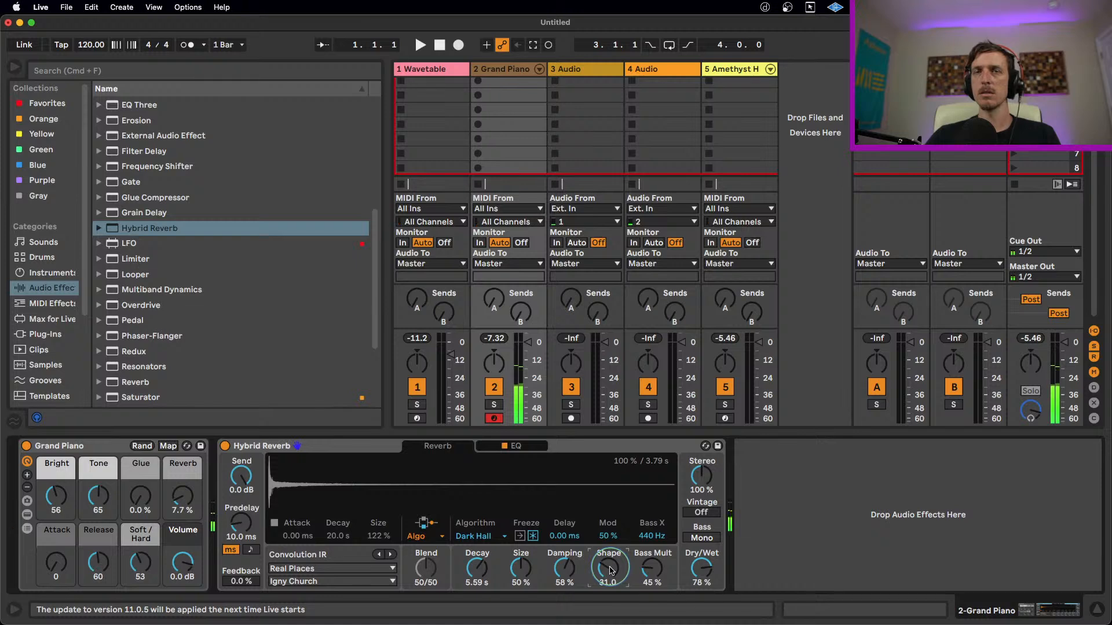
- Change the reverb algorithm to Shimmer and set the routing to Serial after trying Parallel
{"action": "left_click", "coordinate": [479, 537]}
{"action": "left_click", "coordinate": [473, 572]}
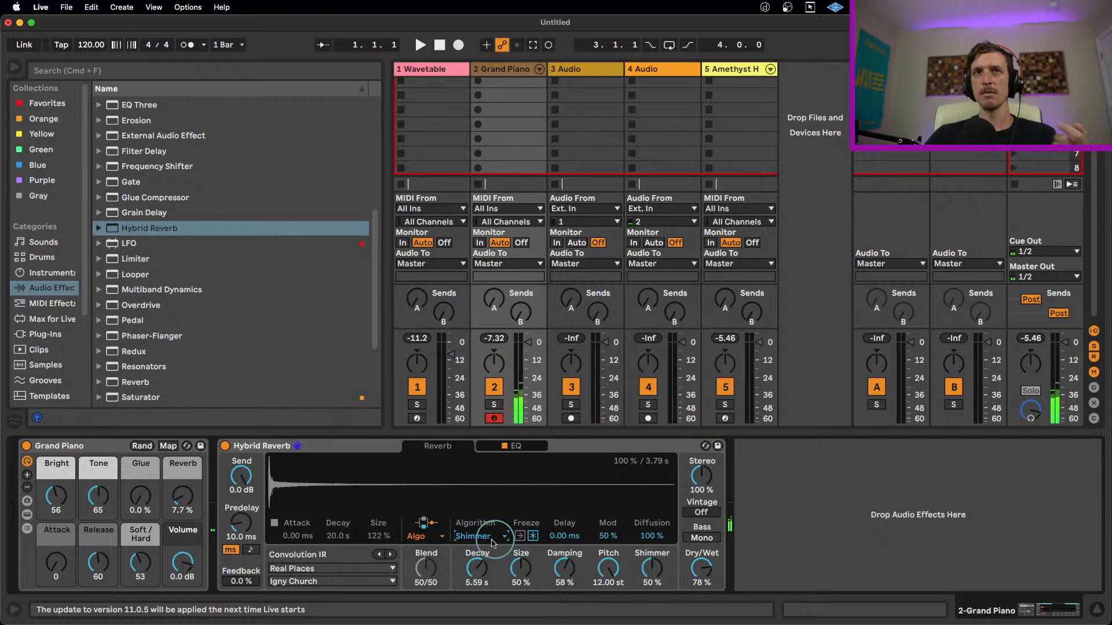
{"action": "left_click", "coordinate": [419, 536]}
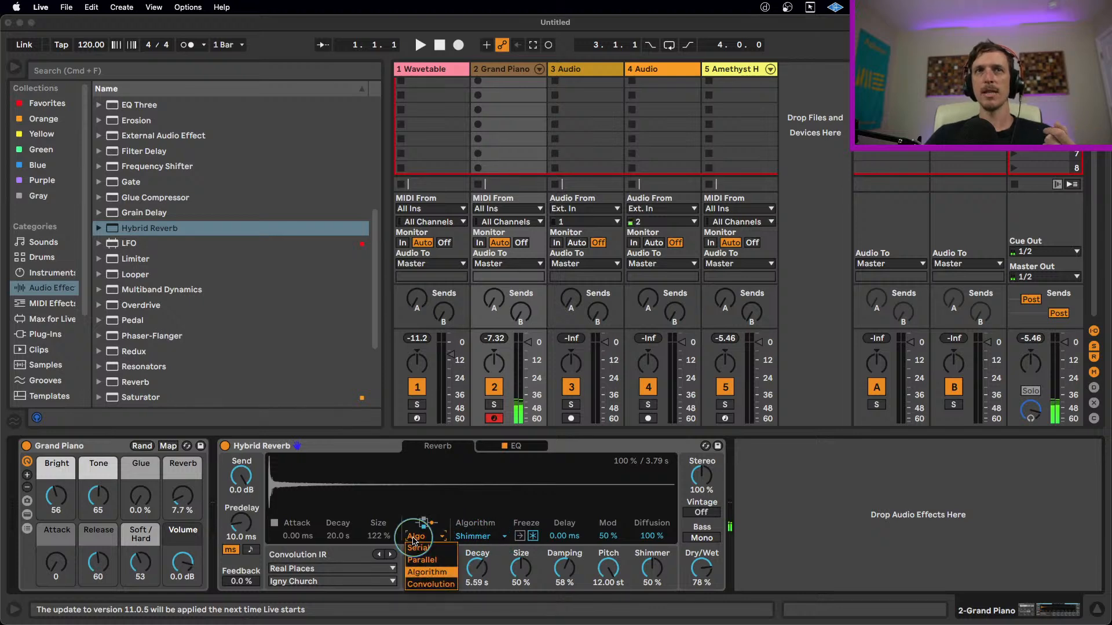
{"action": "left_click", "coordinate": [443, 560]}
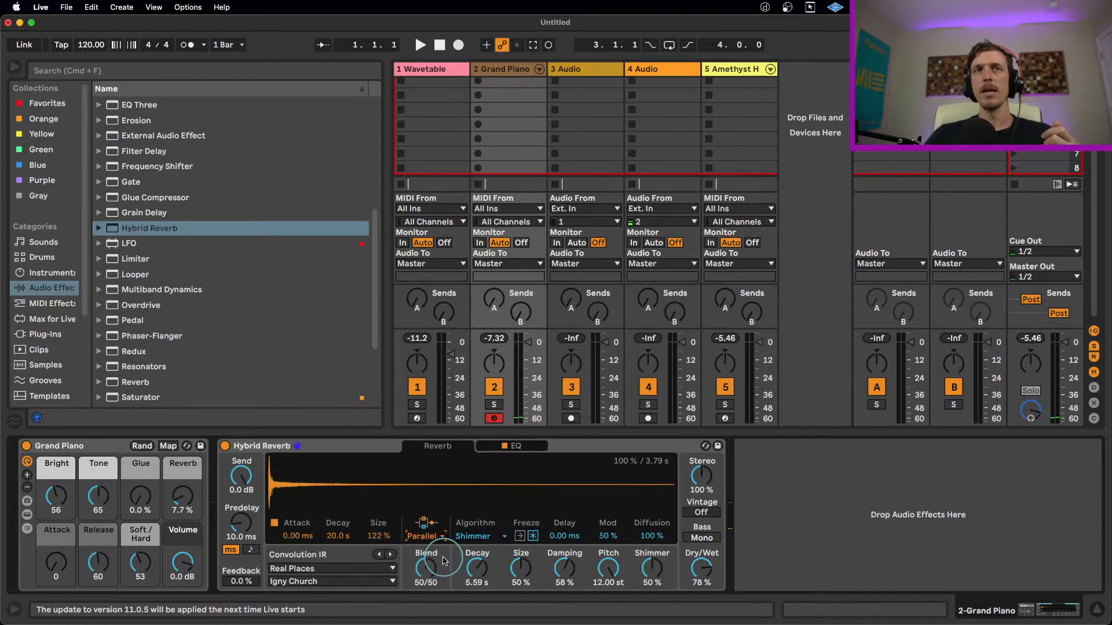
{"action": "left_click", "coordinate": [426, 533]}
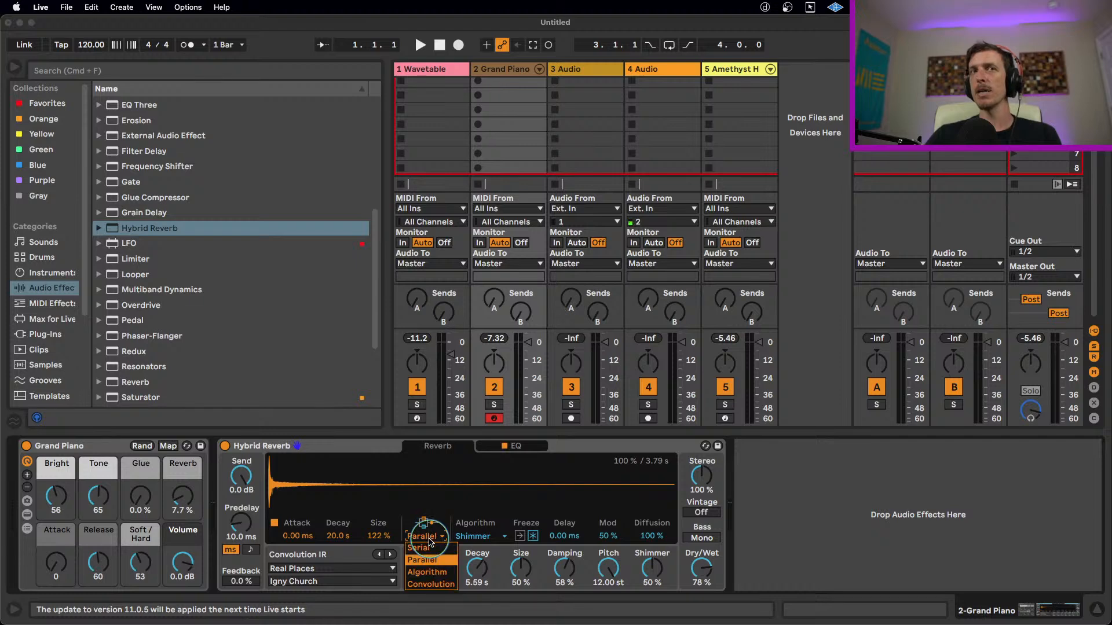
{"action": "left_click", "coordinate": [429, 546]}
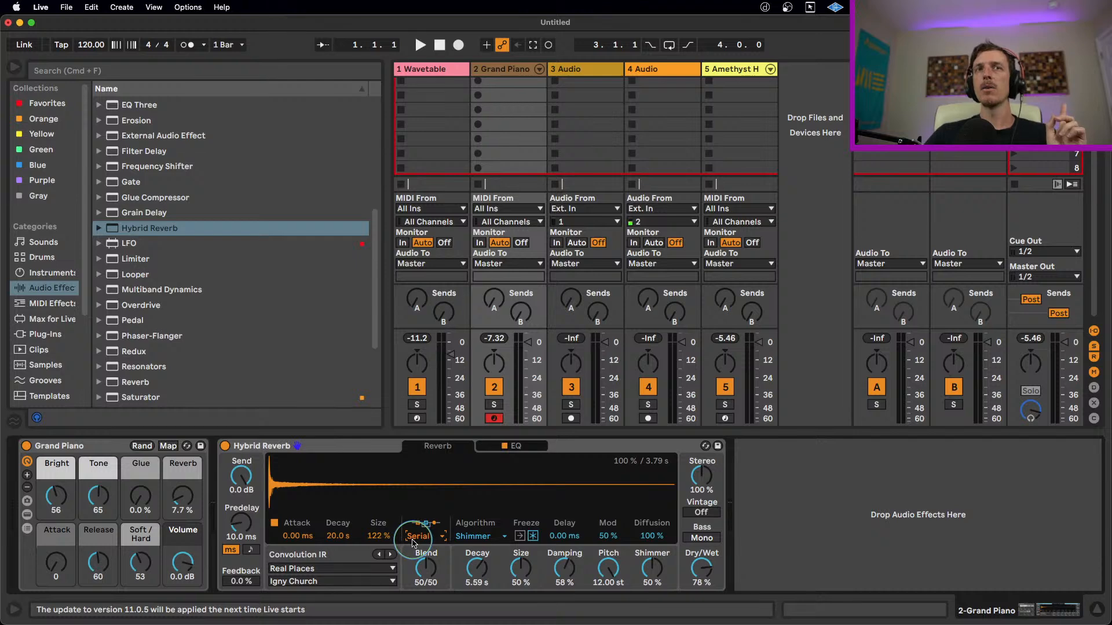
- Set Hybrid Reverb's Blend to 52/48, its routing to Parallel after comparing with Serial, and its Dry/Wet to 66%
{"action": "left_click_drag", "start_coordinate": [428, 569], "coordinate": [430, 570]}
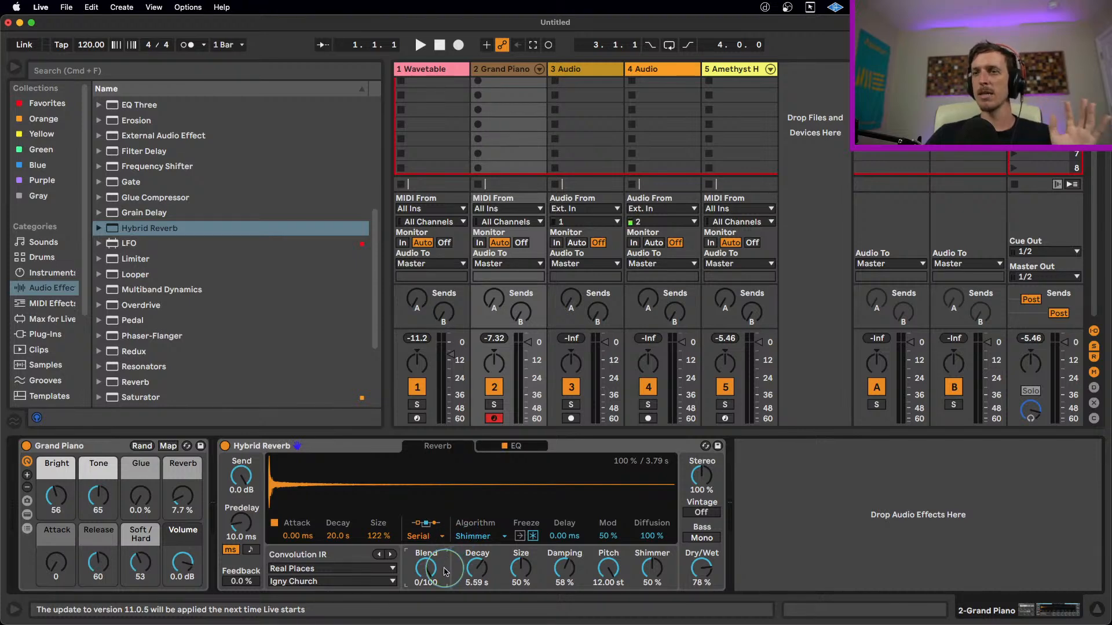
{"action": "left_click_drag", "start_coordinate": [444, 573], "coordinate": [445, 547]}
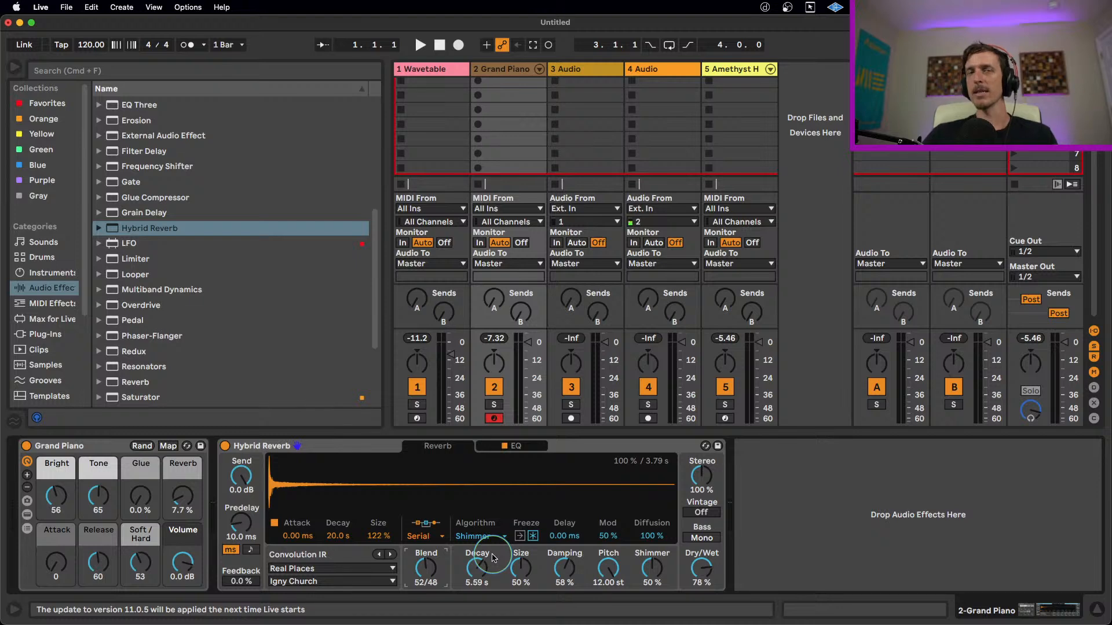
{"action": "left_click", "coordinate": [427, 537]}
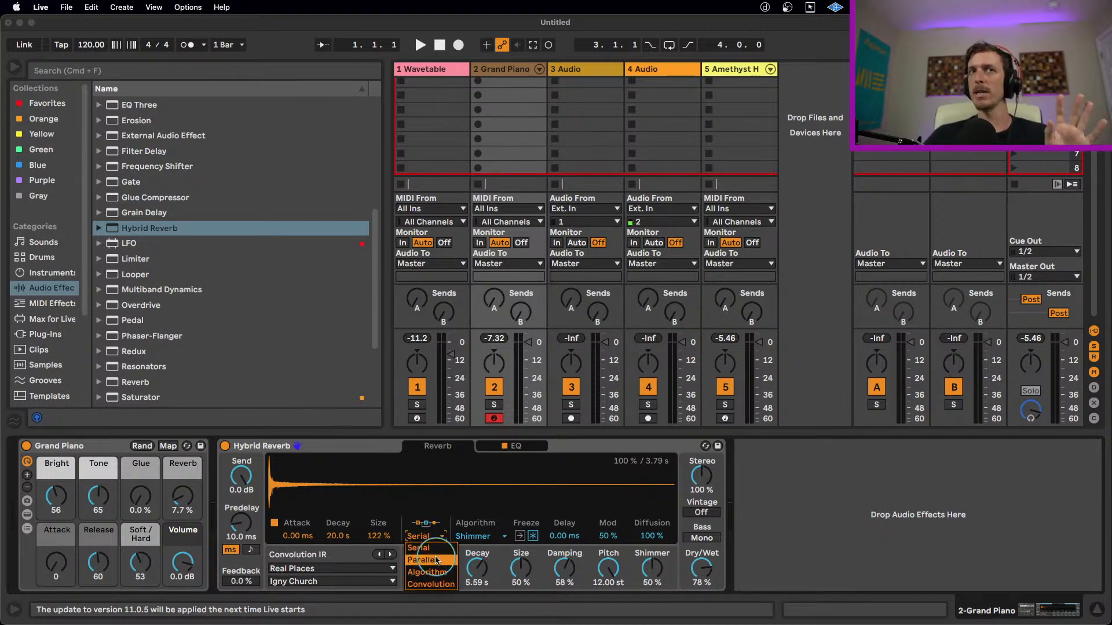
{"action": "left_click", "coordinate": [422, 560]}
{"action": "left_click", "coordinate": [431, 540]}
{"action": "left_click", "coordinate": [434, 546]}
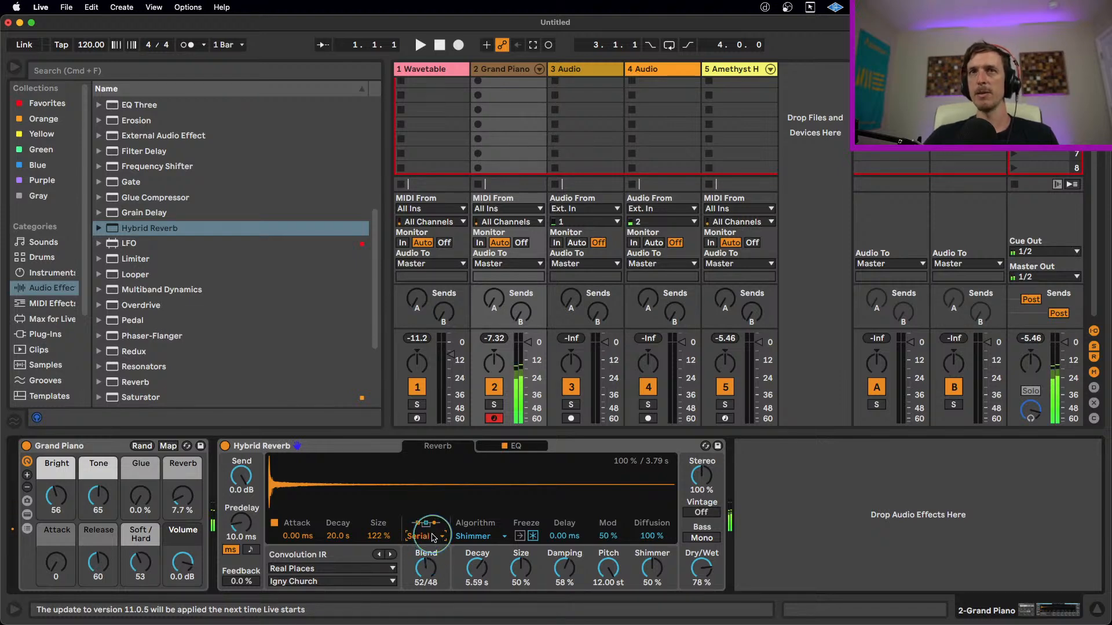
{"action": "left_click", "coordinate": [436, 536]}
{"action": "left_click", "coordinate": [437, 560]}
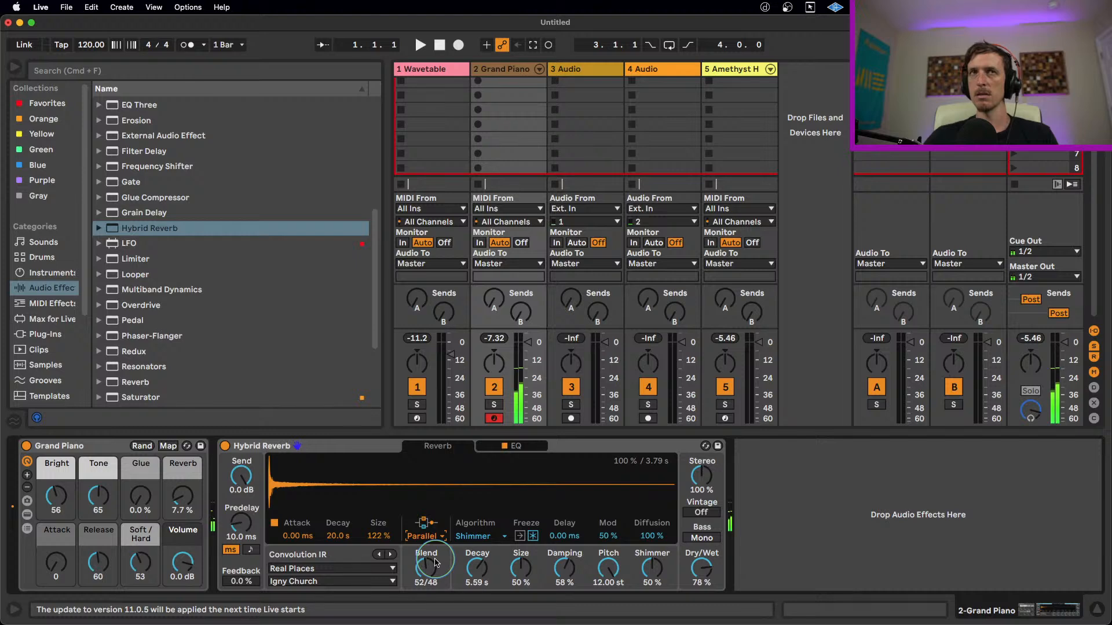
{"action": "mouse_move", "coordinate": [700, 579]}
{"action": "left_mouse_down"}
{"action": "mouse_move", "coordinate": [698, 603]}
{"action": "mouse_move", "coordinate": [699, 571]}
{"action": "left_mouse_up"}
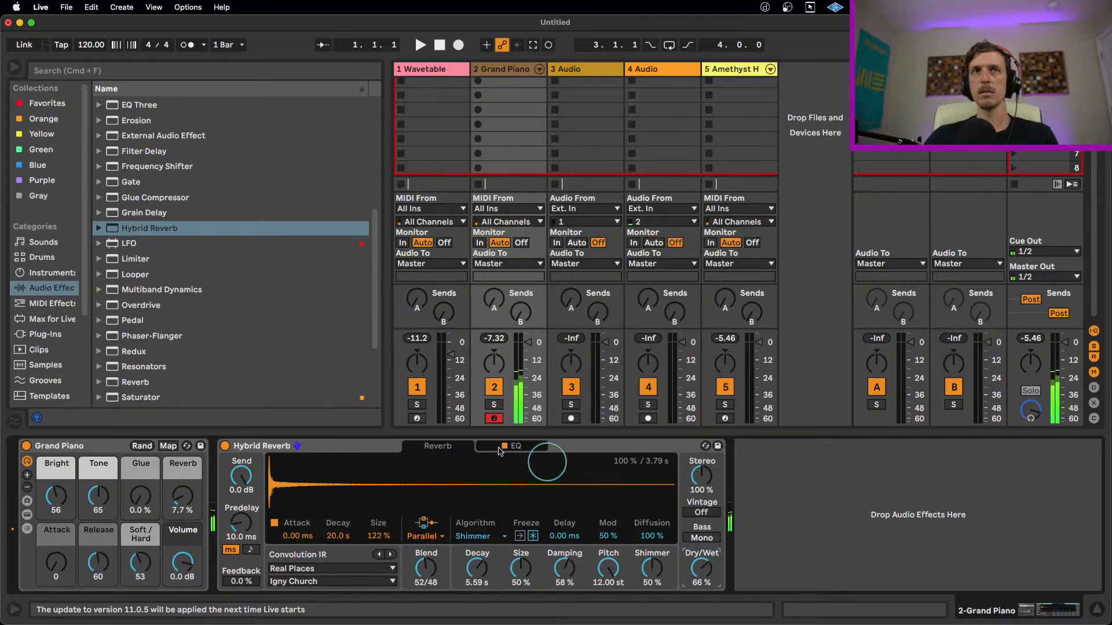
- Bypass Hybrid Reverb and add an Echo effect after it on the Grand Piano track
{"action": "left_click", "coordinate": [224, 446]}
{"action": "scroll", "coordinate": [193, 273], "scroll_direction": "up", "scroll_amount": 4}
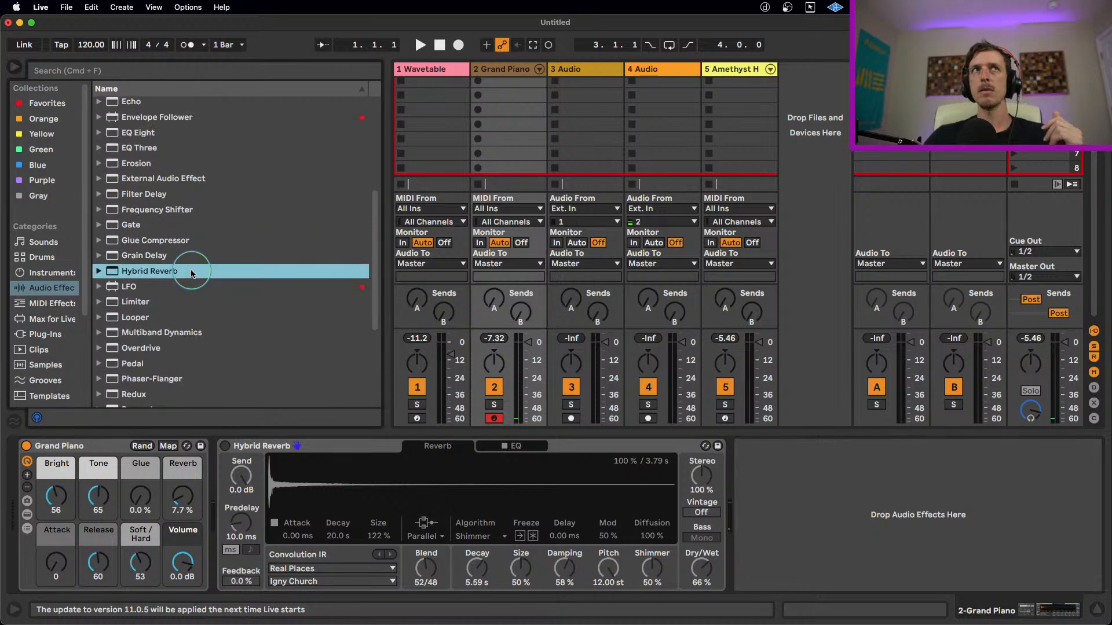
{"action": "scroll", "coordinate": [171, 261], "scroll_direction": "up", "scroll_amount": 1}
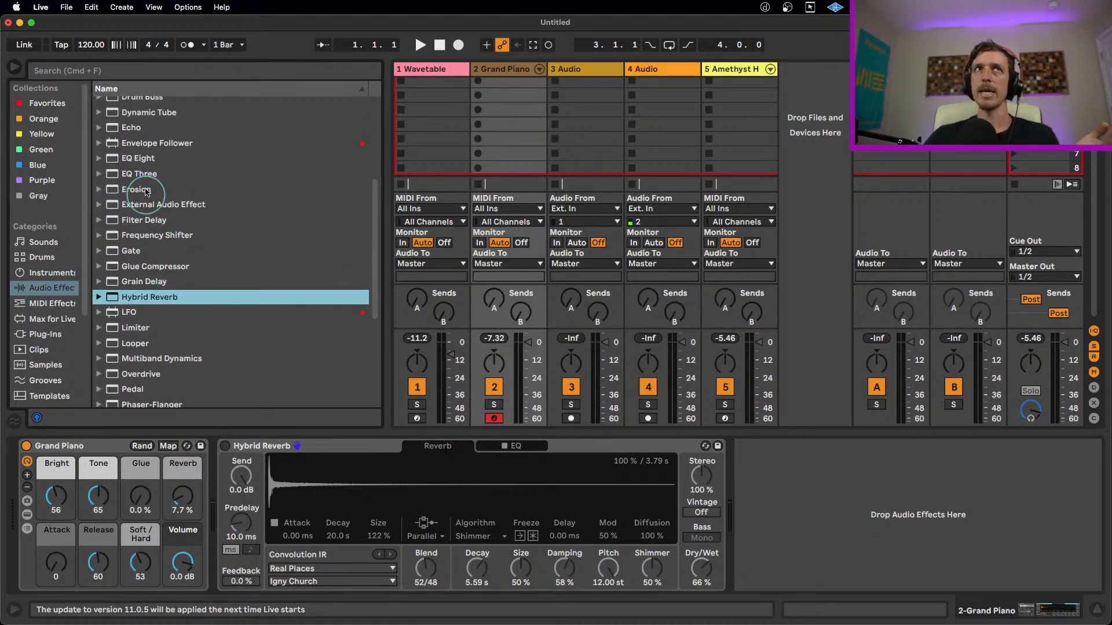
{"action": "left_click", "coordinate": [125, 127]}
{"action": "left_click_drag", "start_coordinate": [124, 127], "coordinate": [776, 496]}
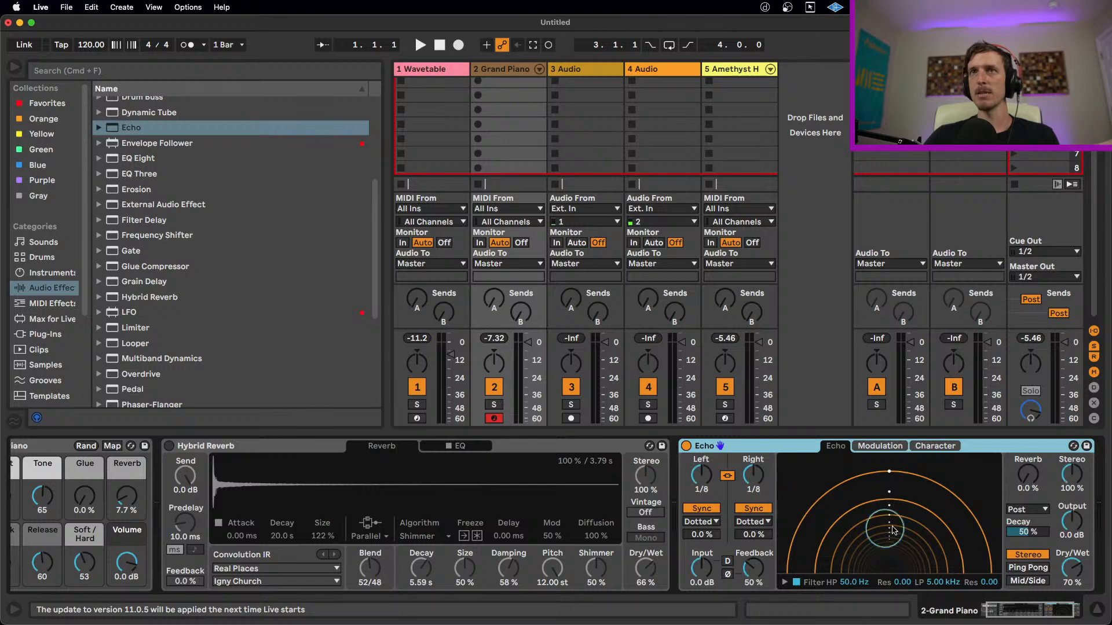
- Set Echo's Reverb to 73% and its linked left and right delay times to 1/16, and re-enable Hybrid Reverb
{"action": "left_click_drag", "start_coordinate": [1036, 480], "coordinate": [1036, 427]}
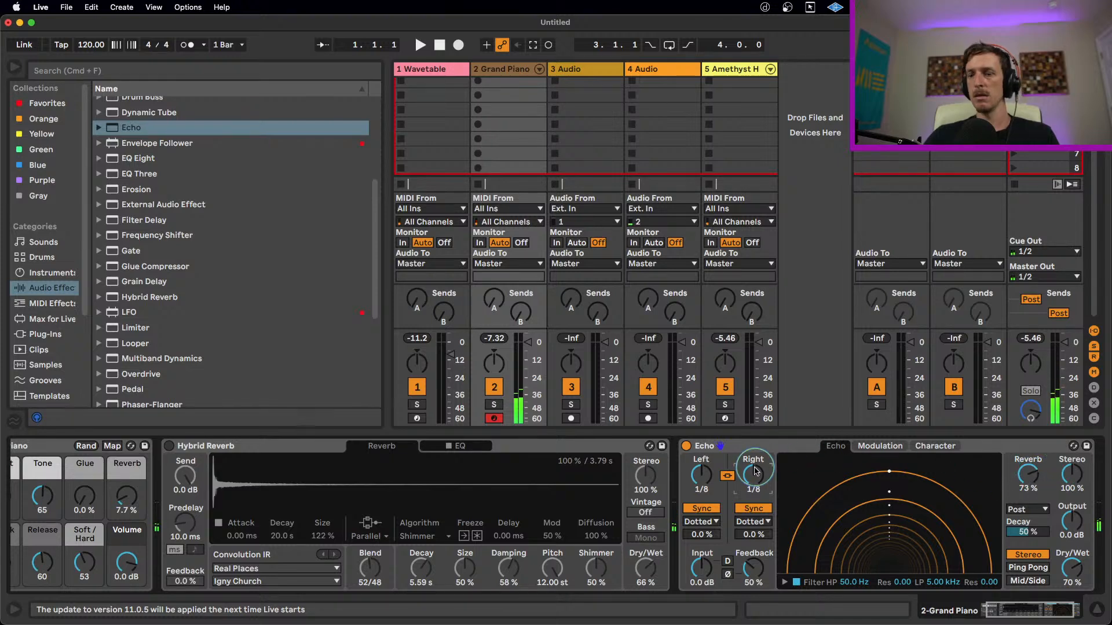
{"action": "left_click_drag", "start_coordinate": [754, 472], "coordinate": [754, 479]}
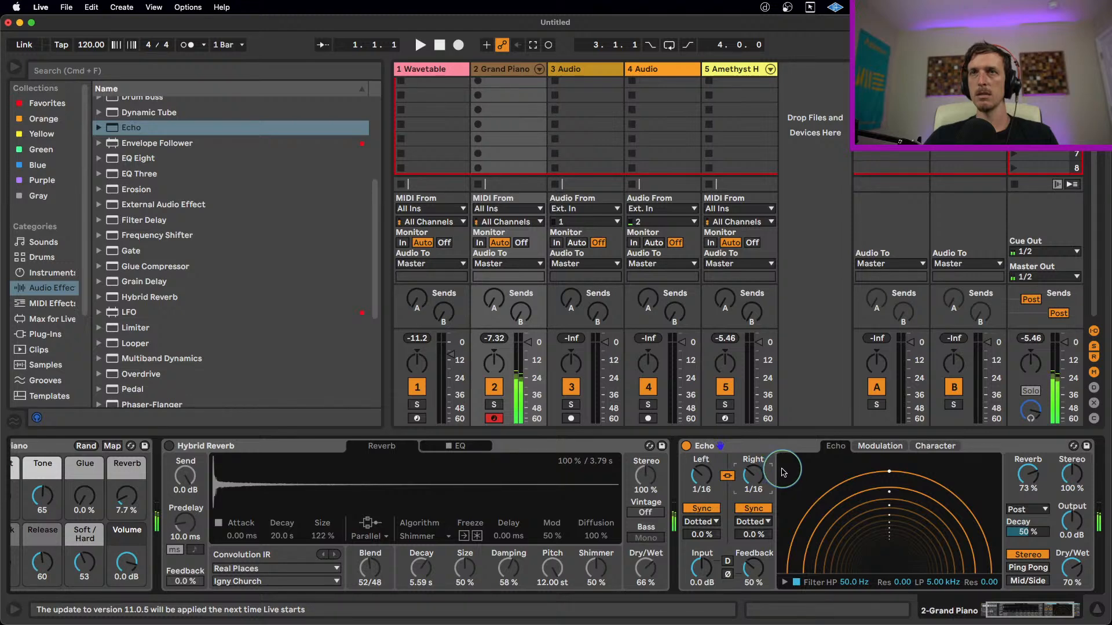
{"action": "left_click", "coordinate": [169, 446]}
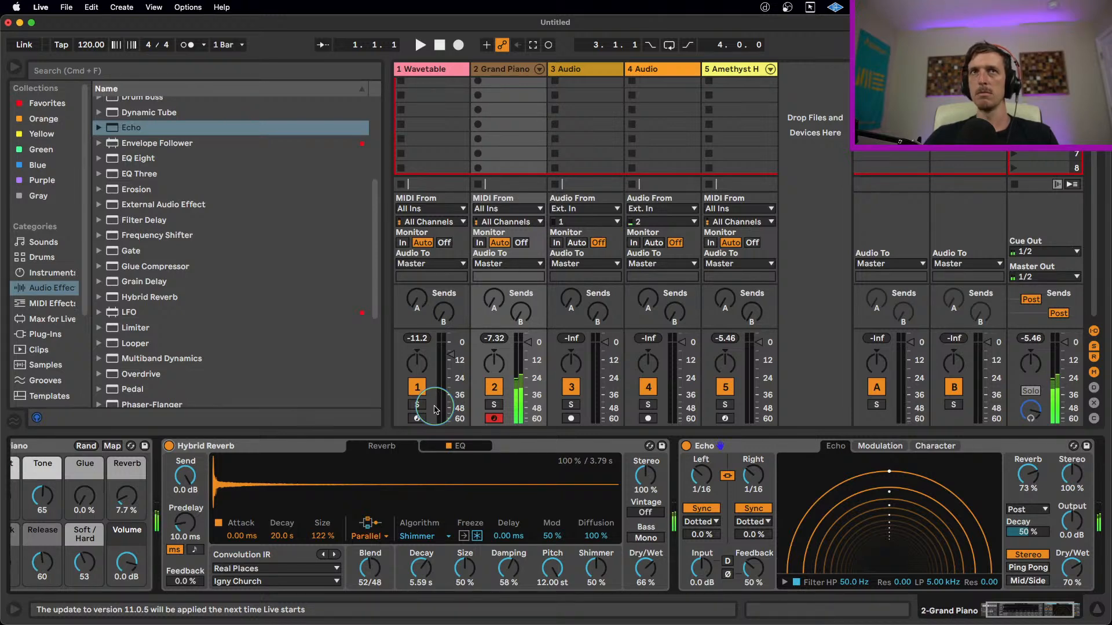
{"action": "left_click", "coordinate": [606, 445]}
{"action": "left_click", "coordinate": [759, 446]}
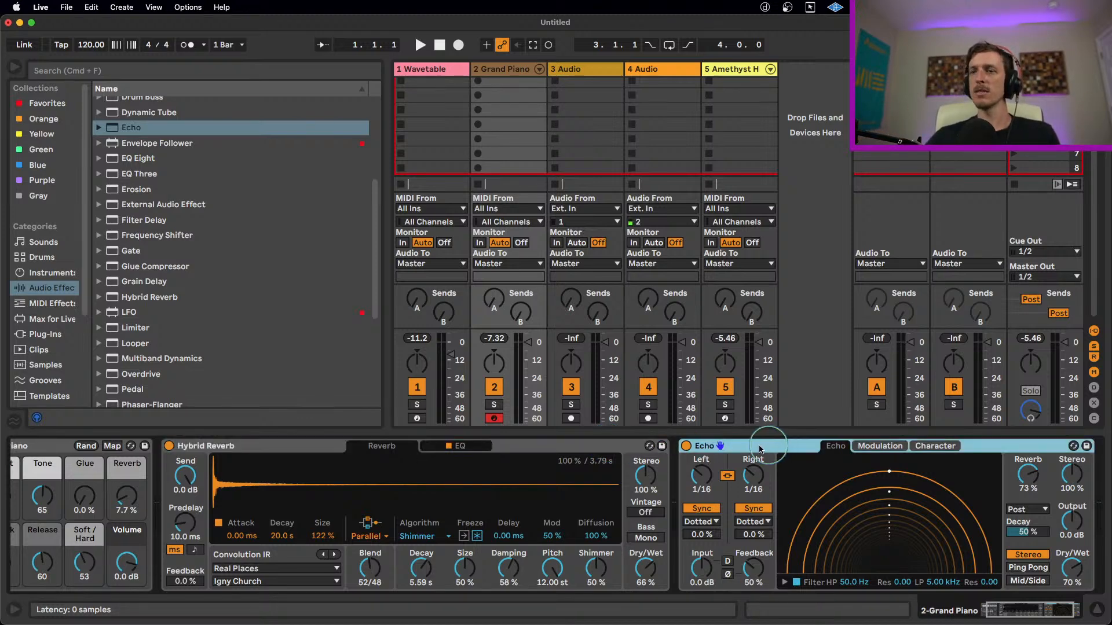
{"action": "left_click", "coordinate": [567, 446]}
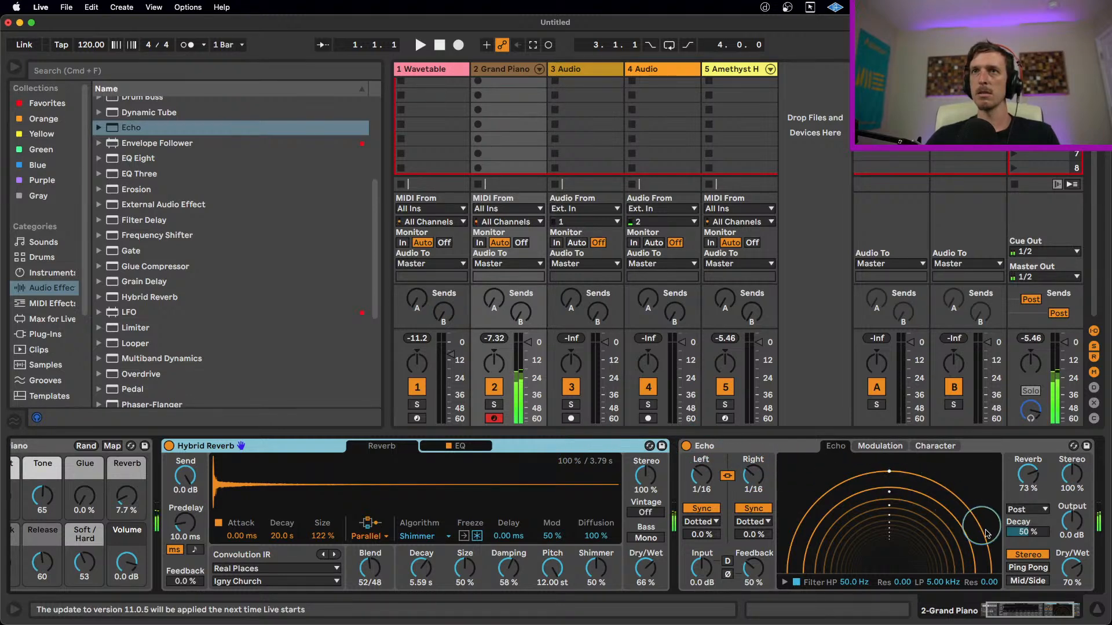
- Switch Echo to Ping Pong with Triplet sync, and set Feedback to 64% and both delay times to 1/8
{"action": "left_click", "coordinate": [1020, 569]}
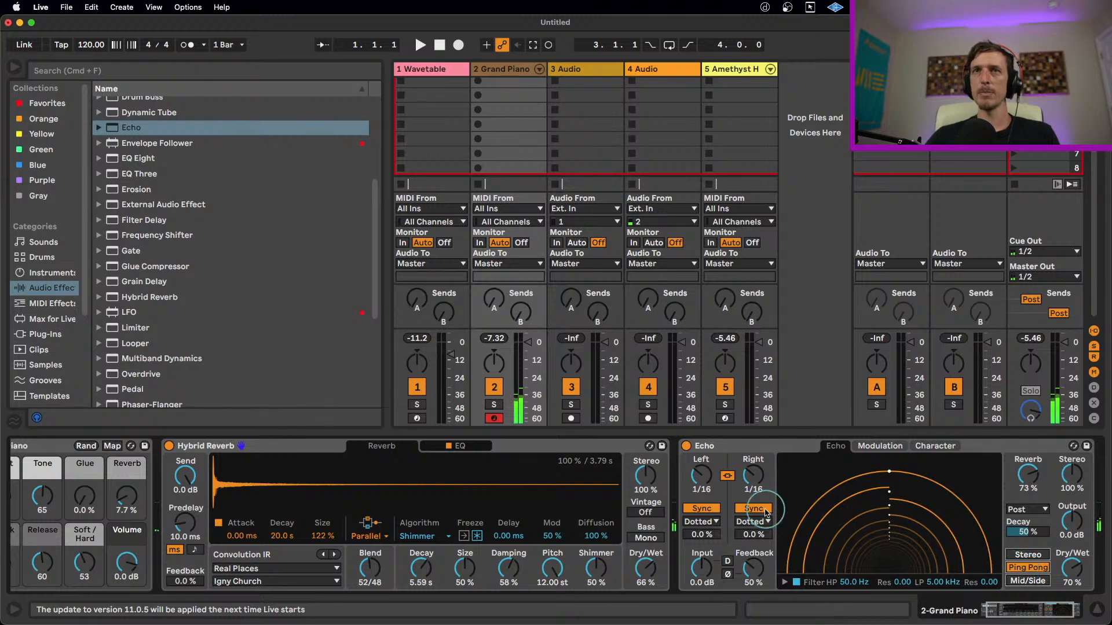
{"action": "left_click", "coordinate": [752, 521]}
{"action": "left_click", "coordinate": [765, 545]}
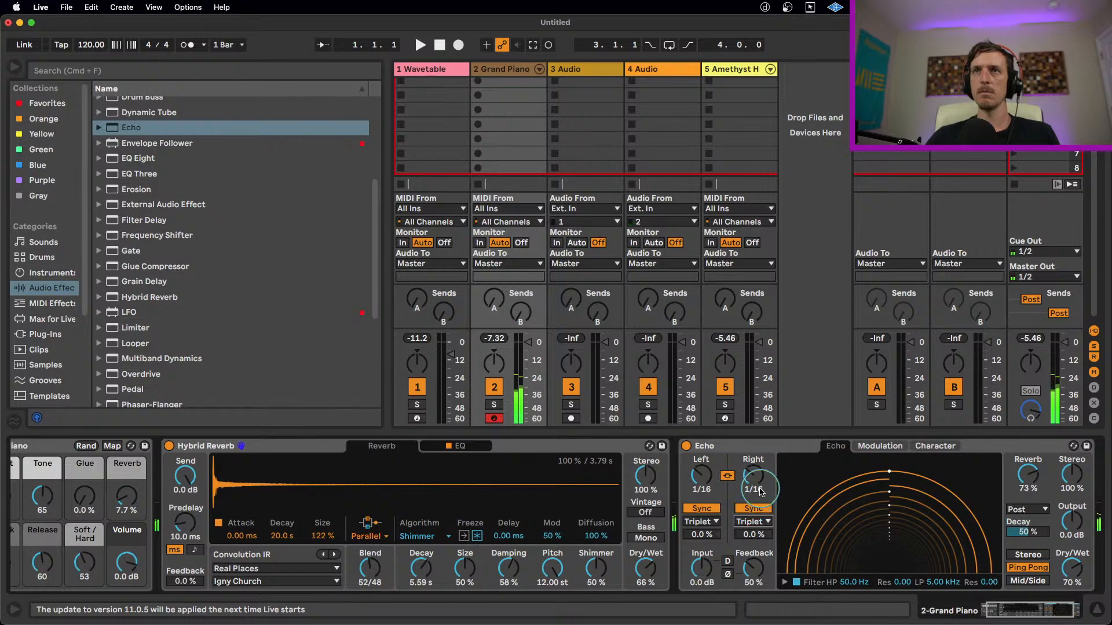
{"action": "left_click_drag", "start_coordinate": [758, 568], "coordinate": [761, 548]}
{"action": "left_click_drag", "start_coordinate": [747, 483], "coordinate": [750, 480]}
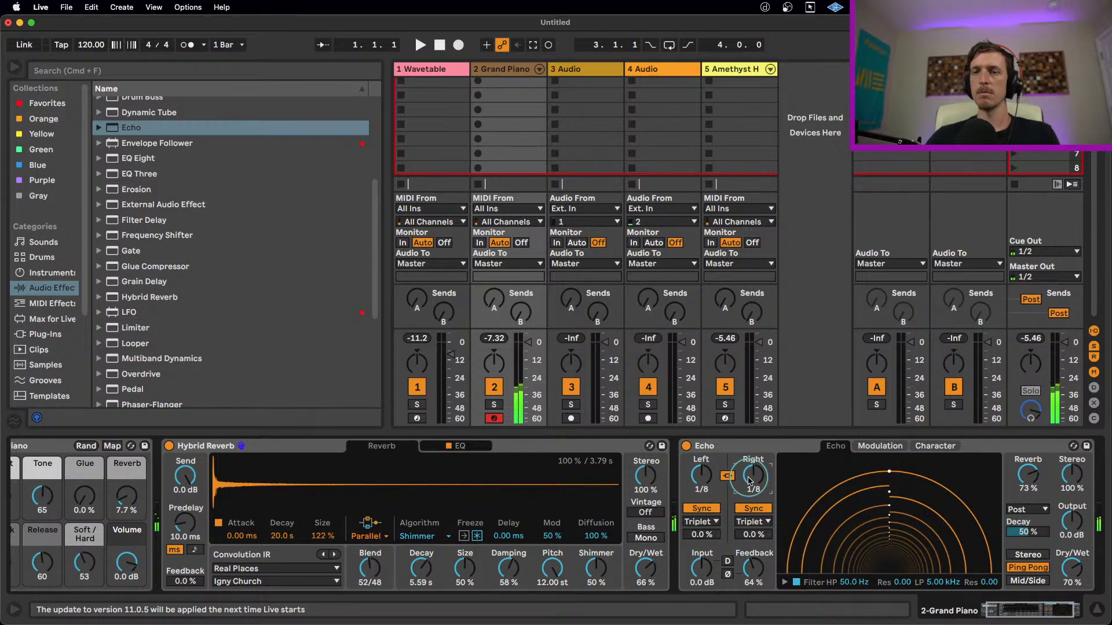
- Lower Hybrid Reverb's Shimmer to 33% and its Damping to 32%
{"action": "left_click_drag", "start_coordinate": [597, 568], "coordinate": [597, 579]}
{"action": "left_click_drag", "start_coordinate": [509, 568], "coordinate": [509, 585]}
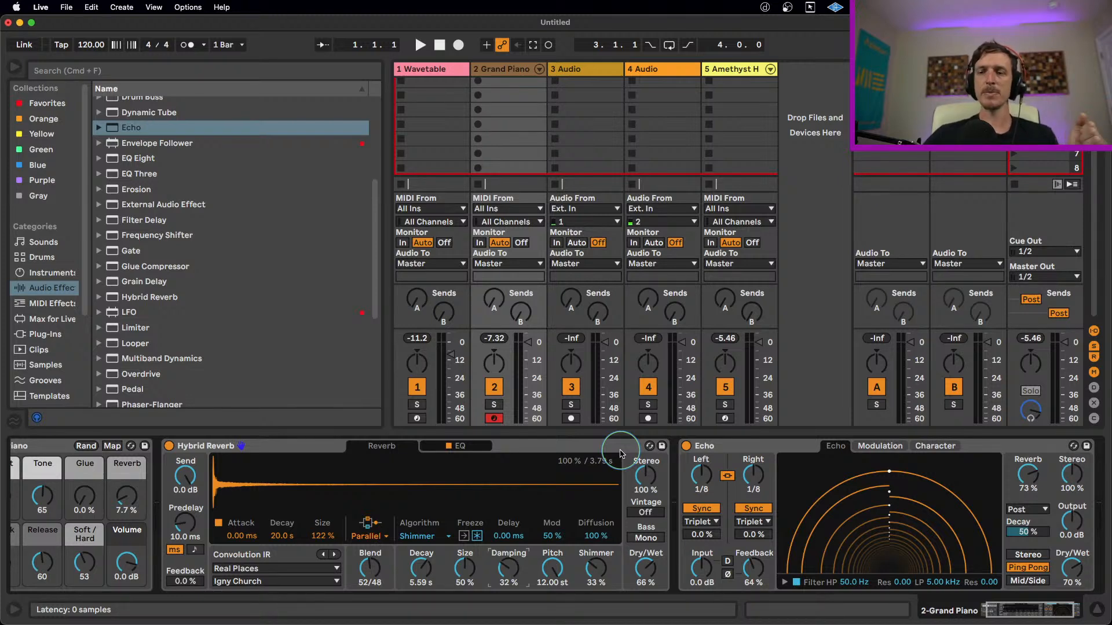
{"action": "left_click", "coordinate": [599, 443]}
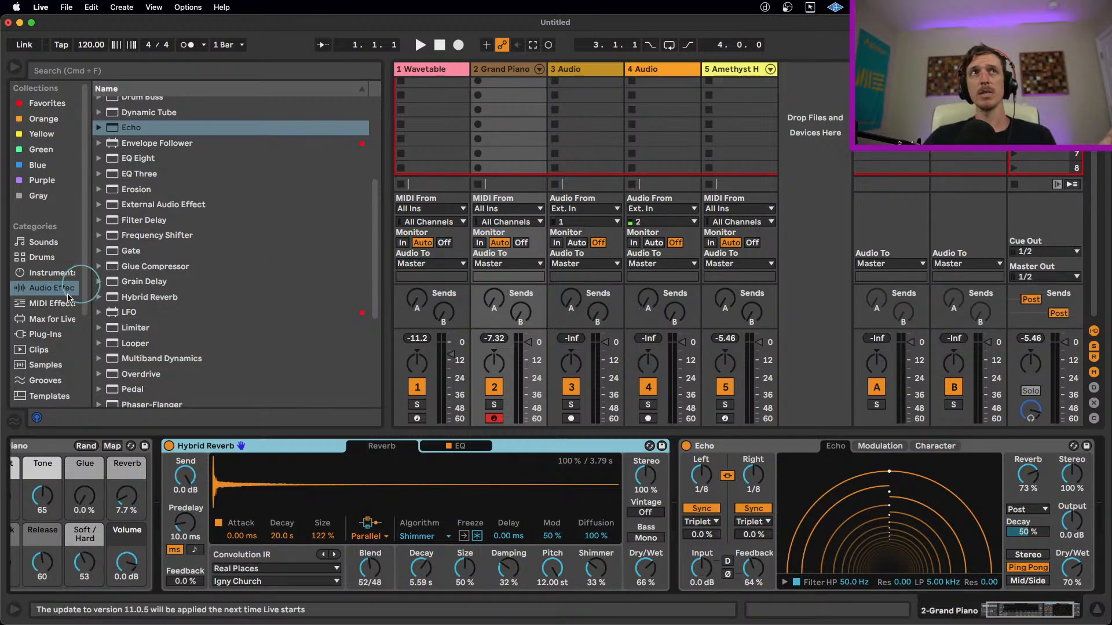
- Browse the installed plug-ins, examining the iZotope folder under VST3 and the full VST list
{"action": "left_click", "coordinate": [44, 334]}
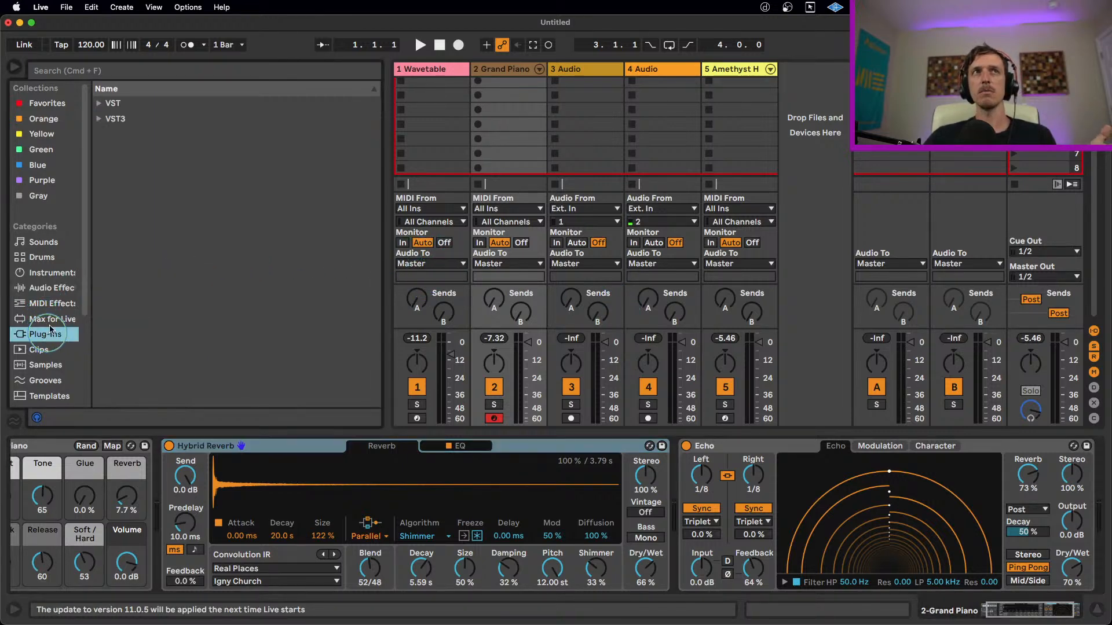
{"action": "left_click", "coordinate": [100, 118]}
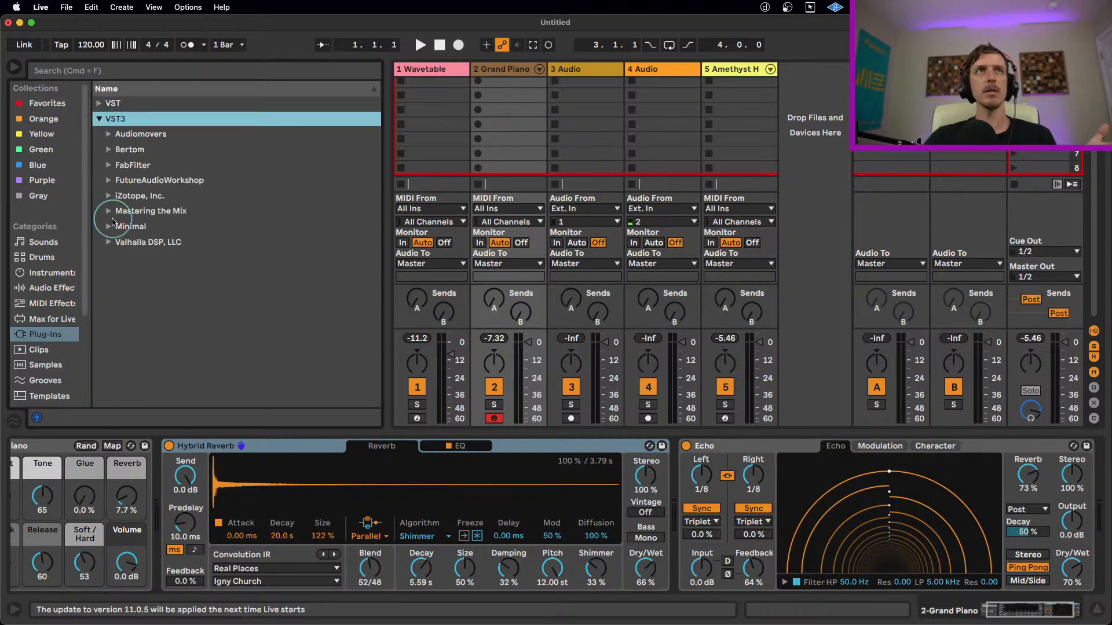
{"action": "left_click", "coordinate": [110, 201]}
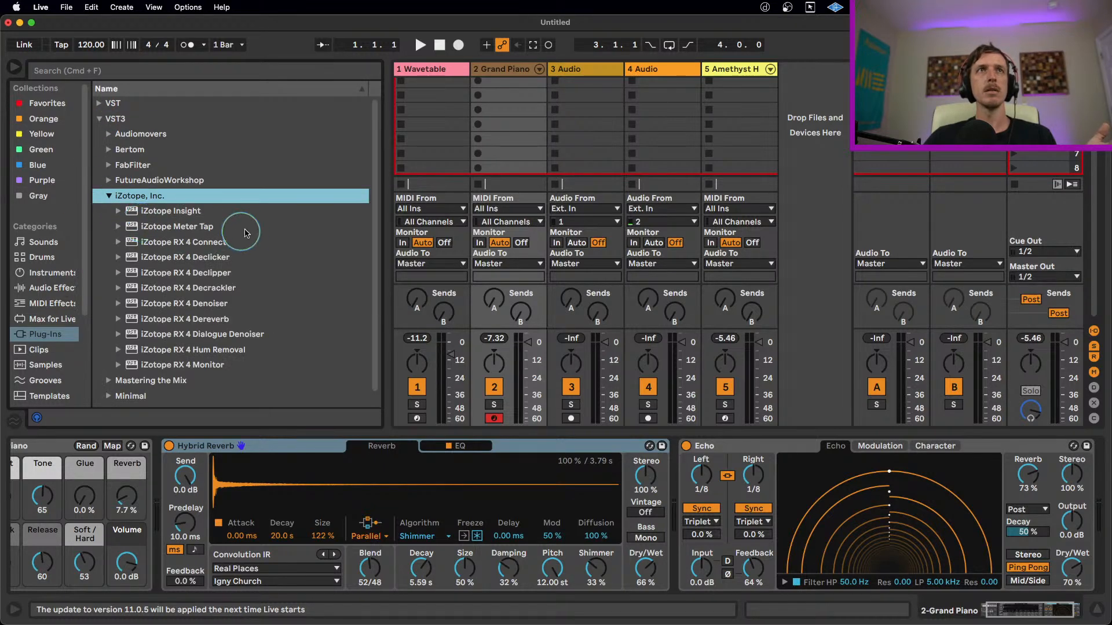
{"action": "left_click", "coordinate": [108, 196]}
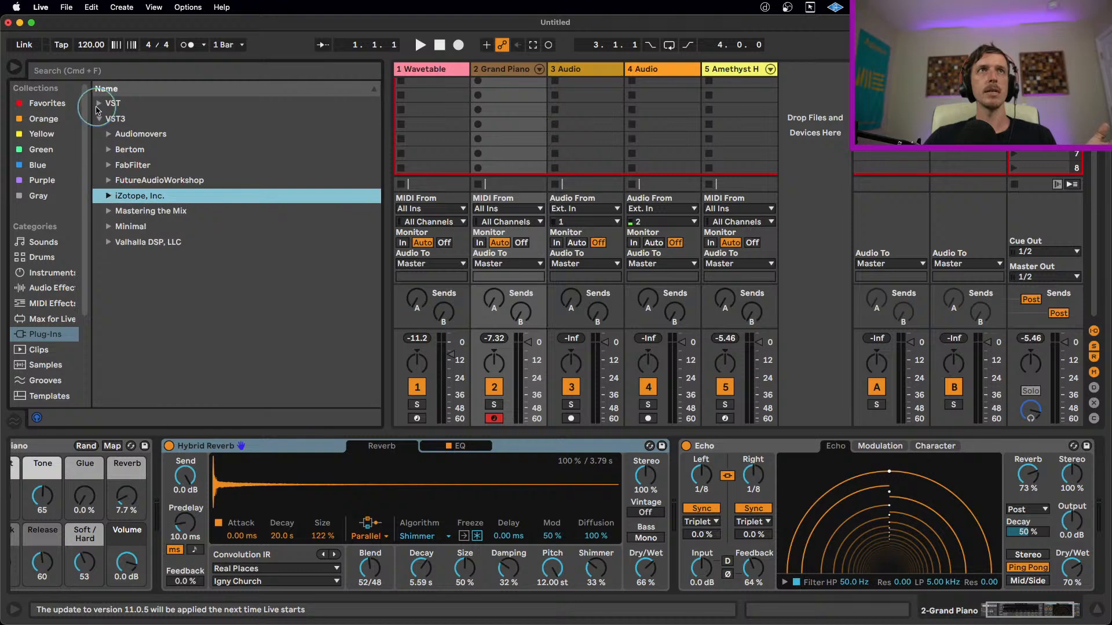
{"action": "left_click", "coordinate": [100, 104]}
{"action": "scroll", "coordinate": [148, 225], "scroll_direction": "down", "scroll_amount": 10}
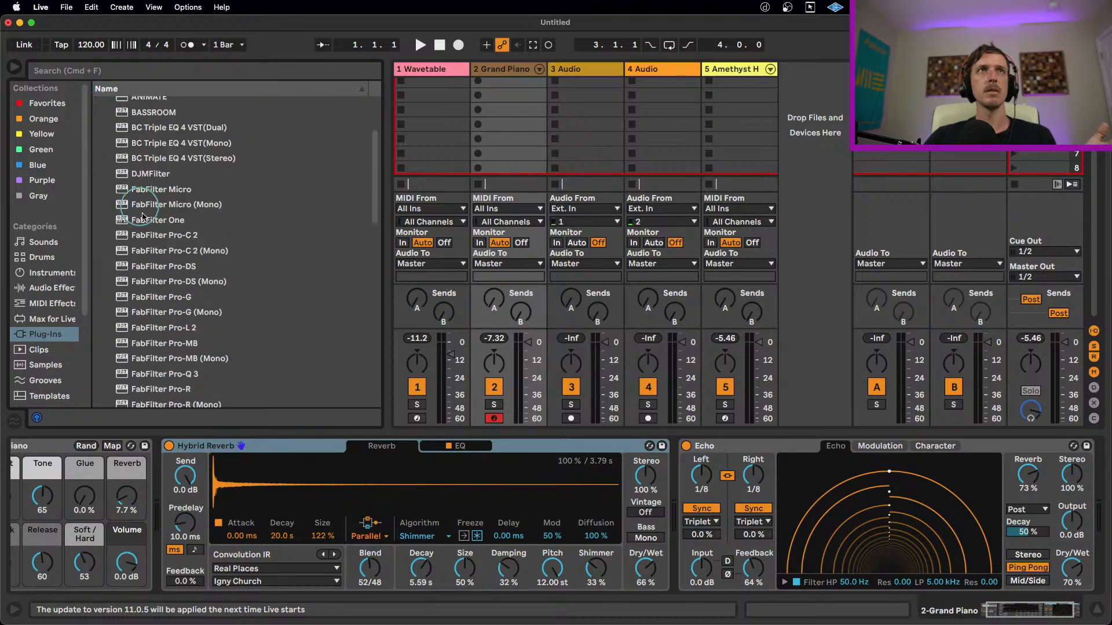
{"action": "scroll", "coordinate": [147, 224], "scroll_direction": "down", "scroll_amount": 6}
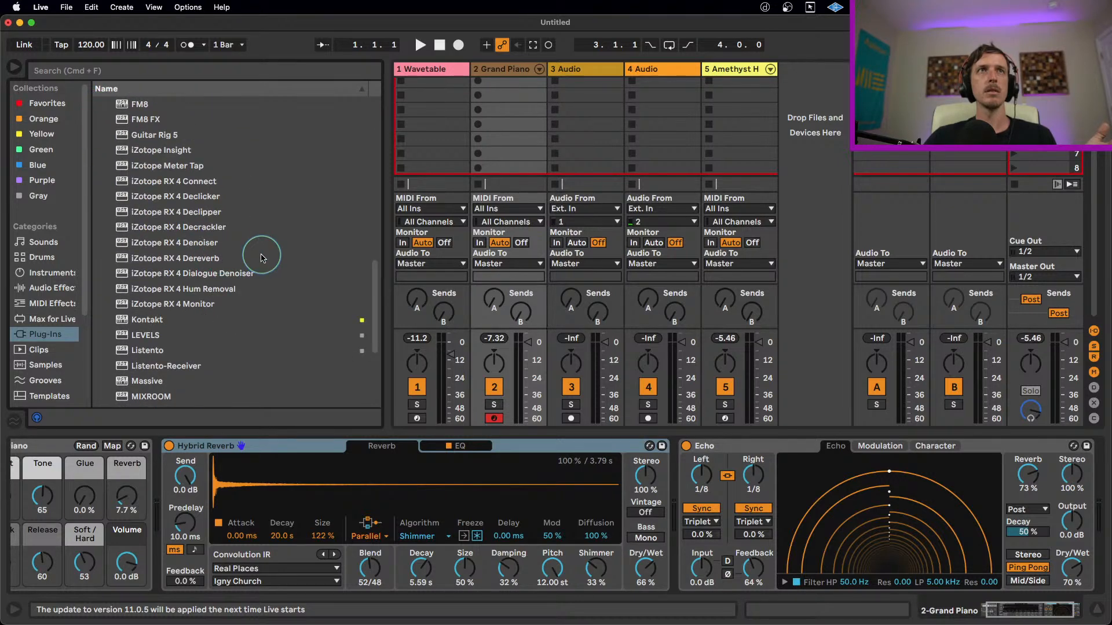
{"action": "scroll", "coordinate": [133, 217], "scroll_direction": "up", "scroll_amount": 3}
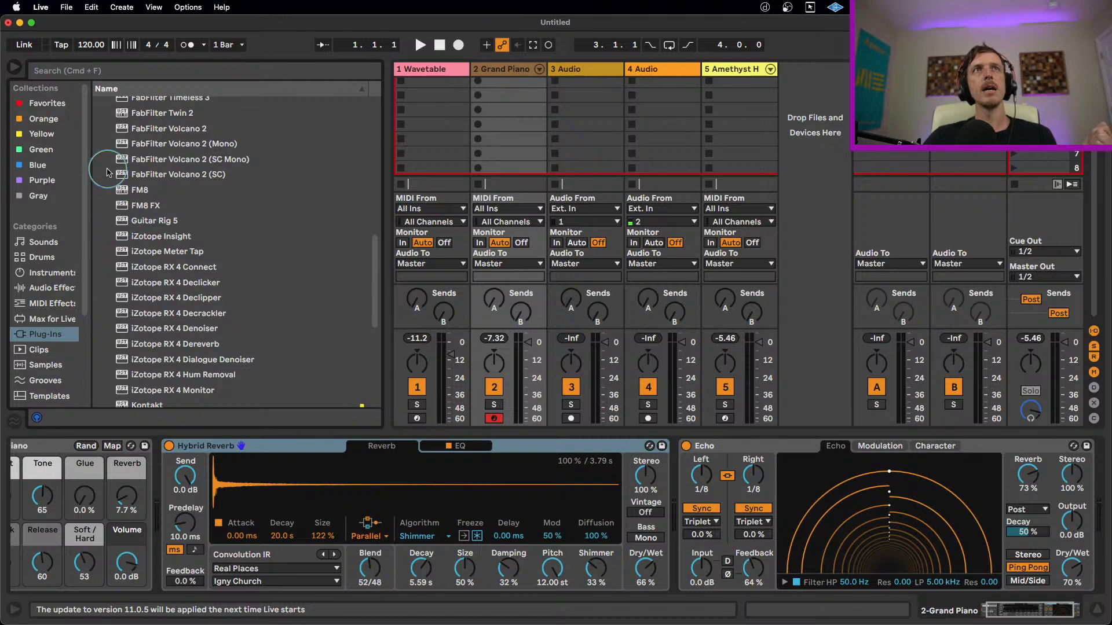
{"action": "scroll", "coordinate": [109, 142], "scroll_direction": "up", "scroll_amount": 10}
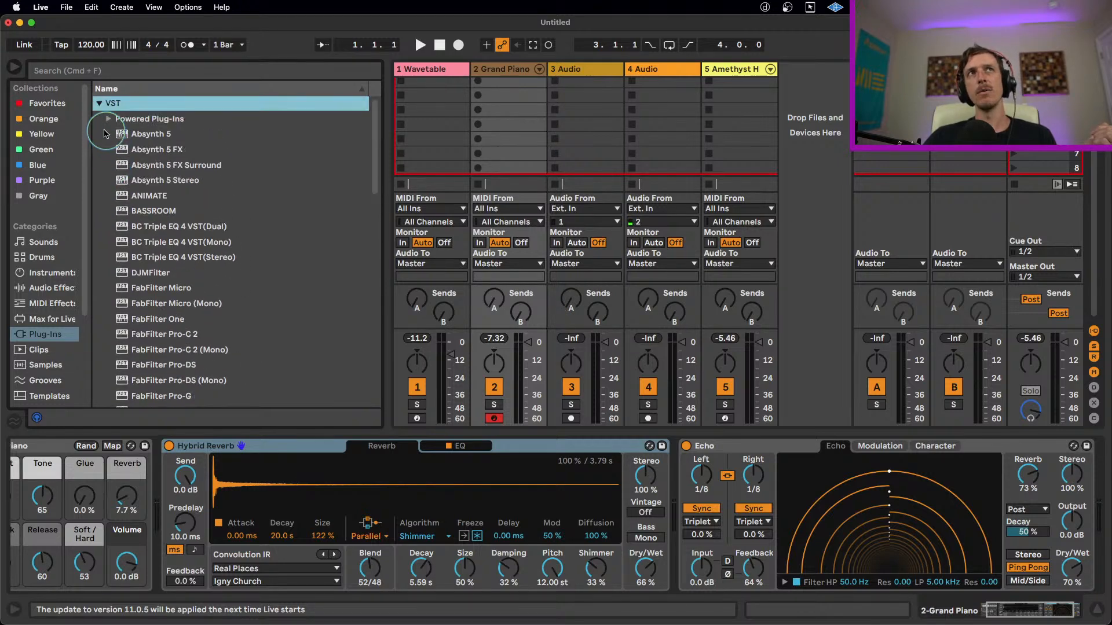
{"action": "left_click", "coordinate": [99, 105]}
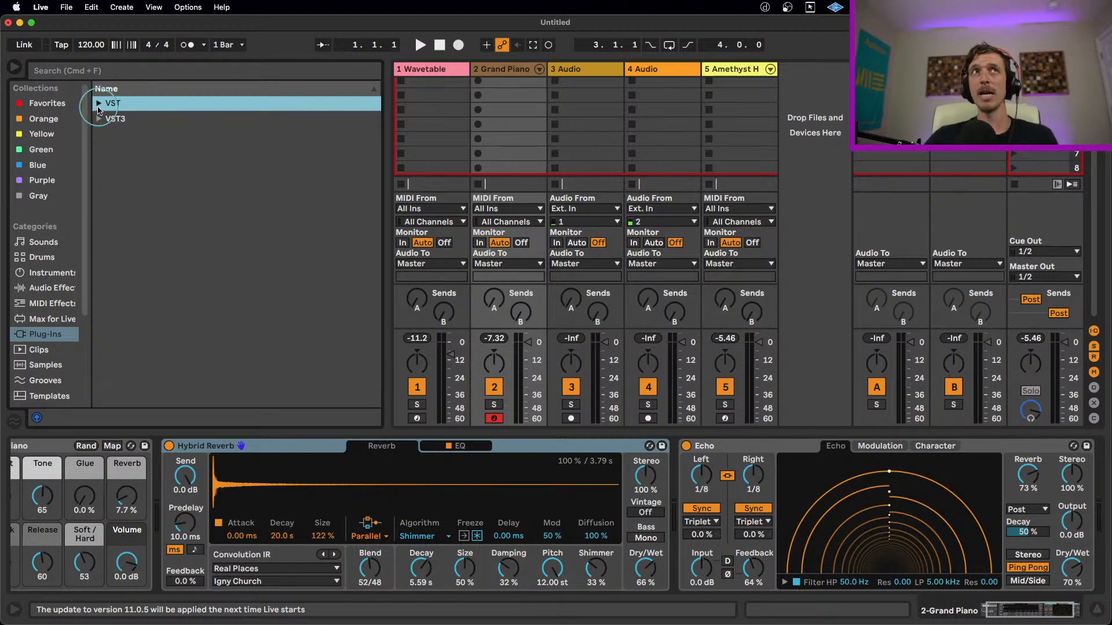
- Examine the FabFilter VST3 plug-ins, highlighting Pro-C 2, Saturn 2 and Pro-L 2
{"action": "left_click", "coordinate": [99, 118]}
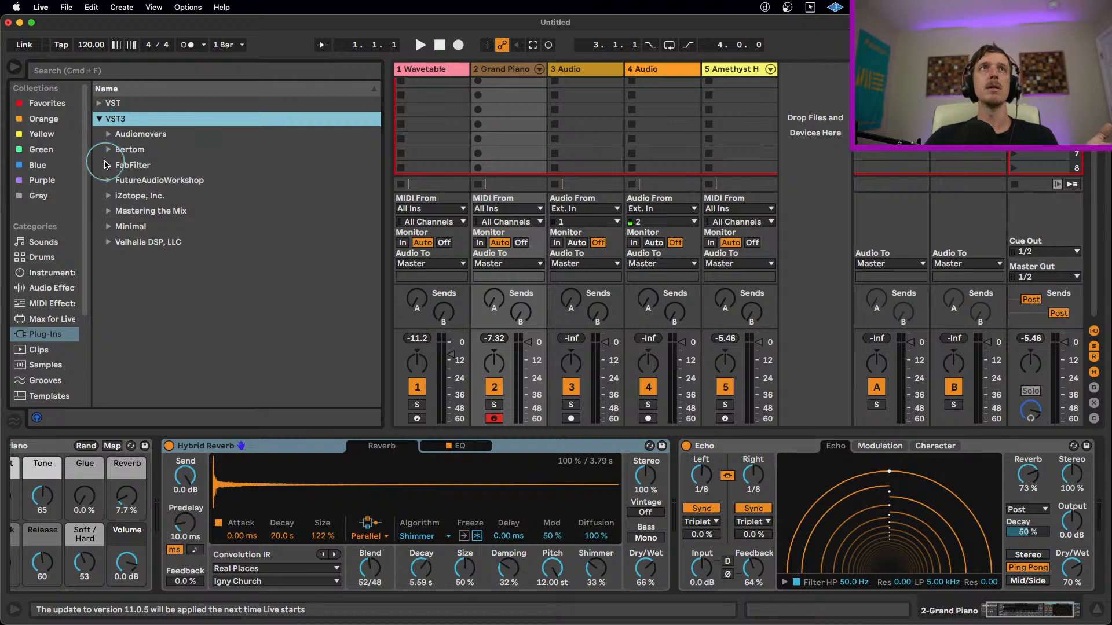
{"action": "left_click", "coordinate": [106, 165]}
{"action": "left_click", "coordinate": [229, 212]}
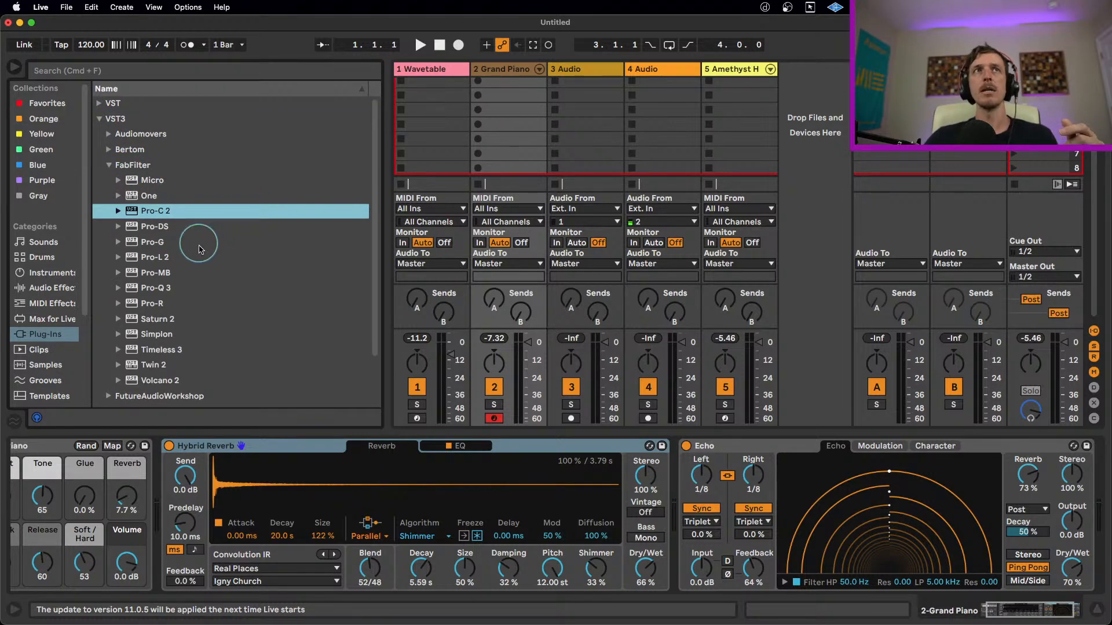
{"action": "left_click", "coordinate": [213, 318]}
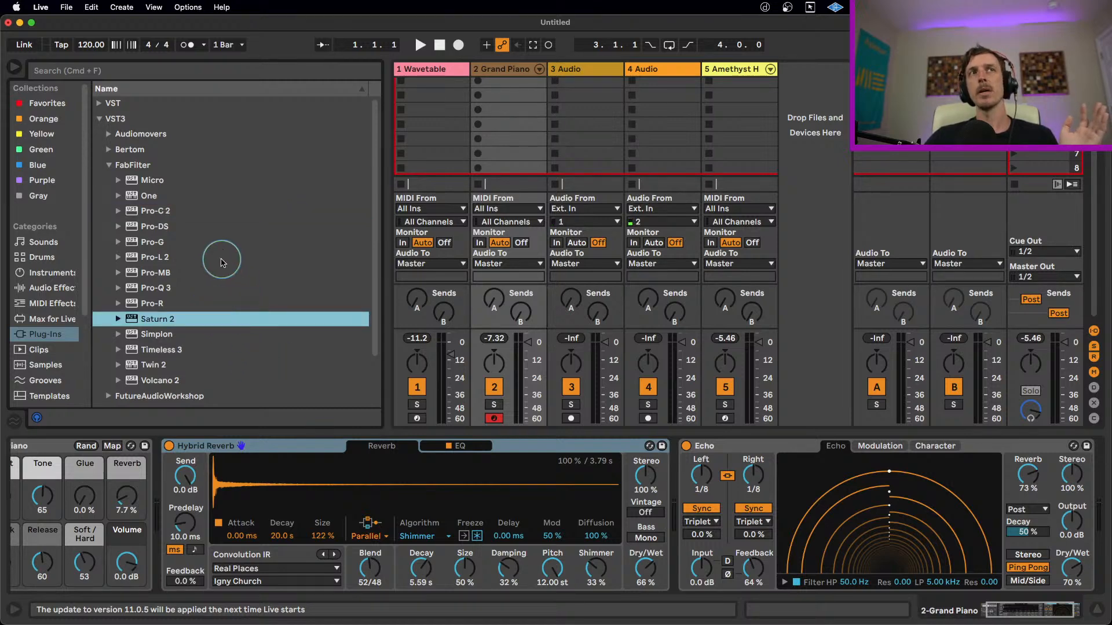
{"action": "left_click", "coordinate": [218, 255]}
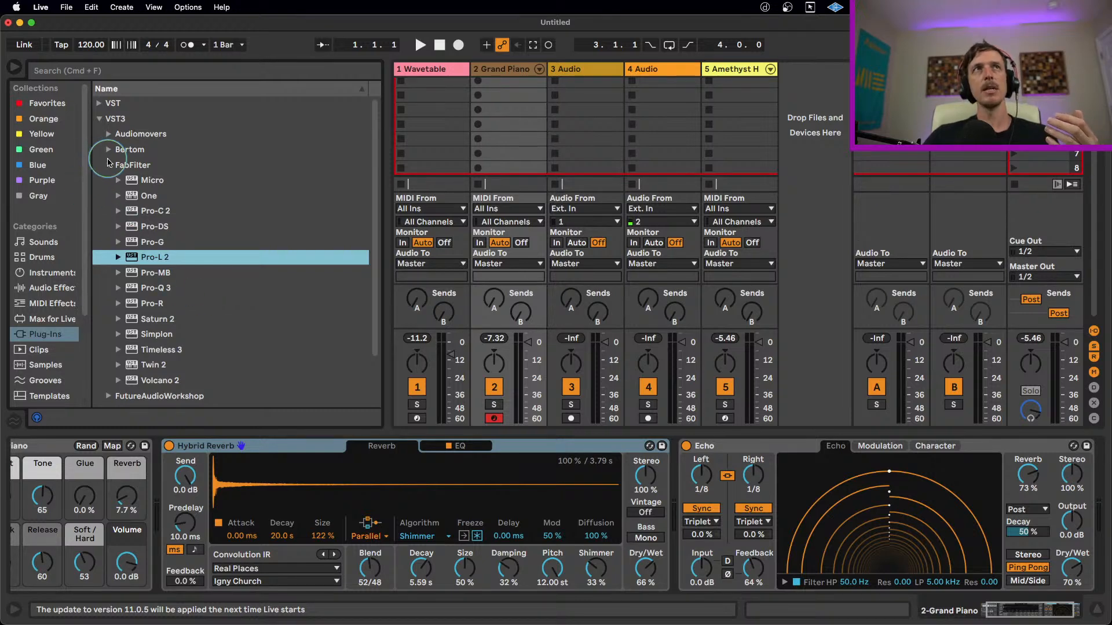
{"action": "left_click", "coordinate": [100, 119]}
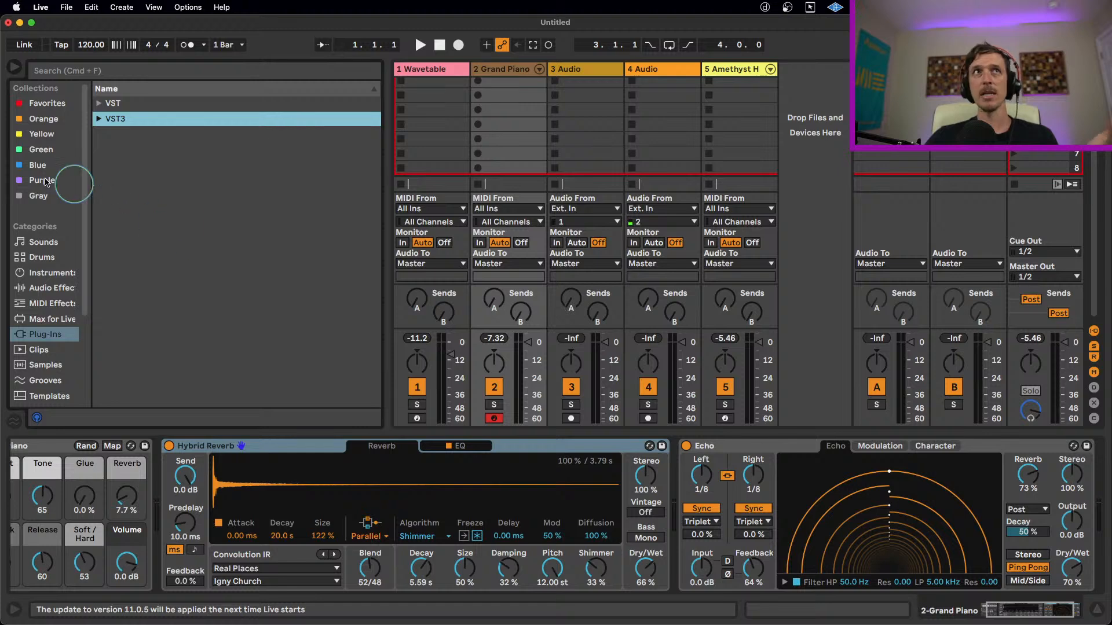
- Show the Orange collection and select the Mastering chain.adg rack
{"action": "left_click", "coordinate": [41, 120]}
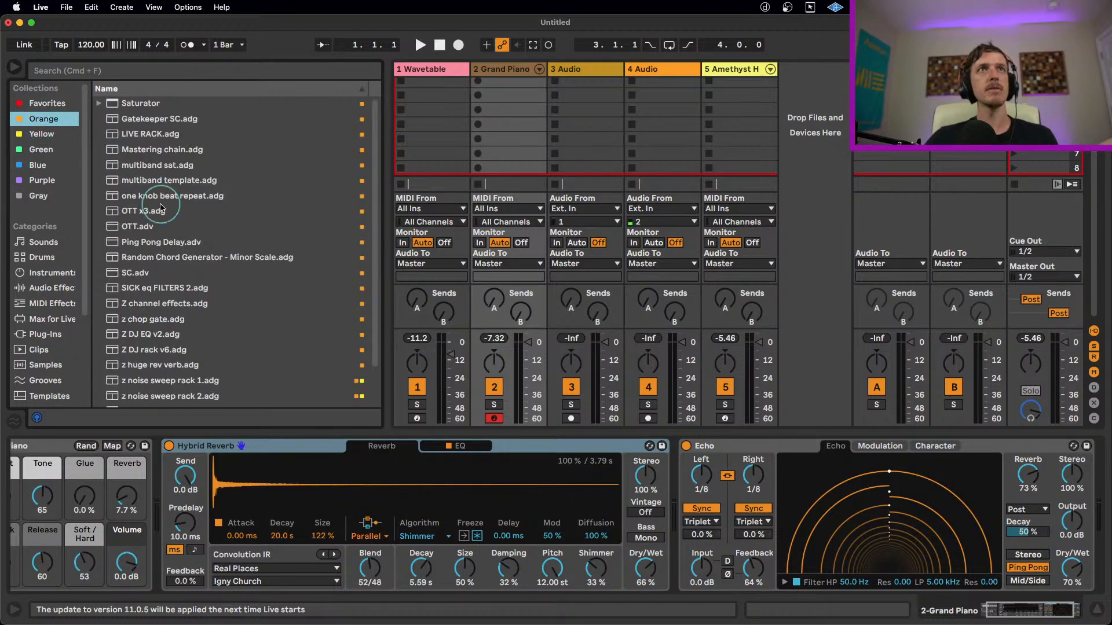
{"action": "left_click", "coordinate": [158, 150]}
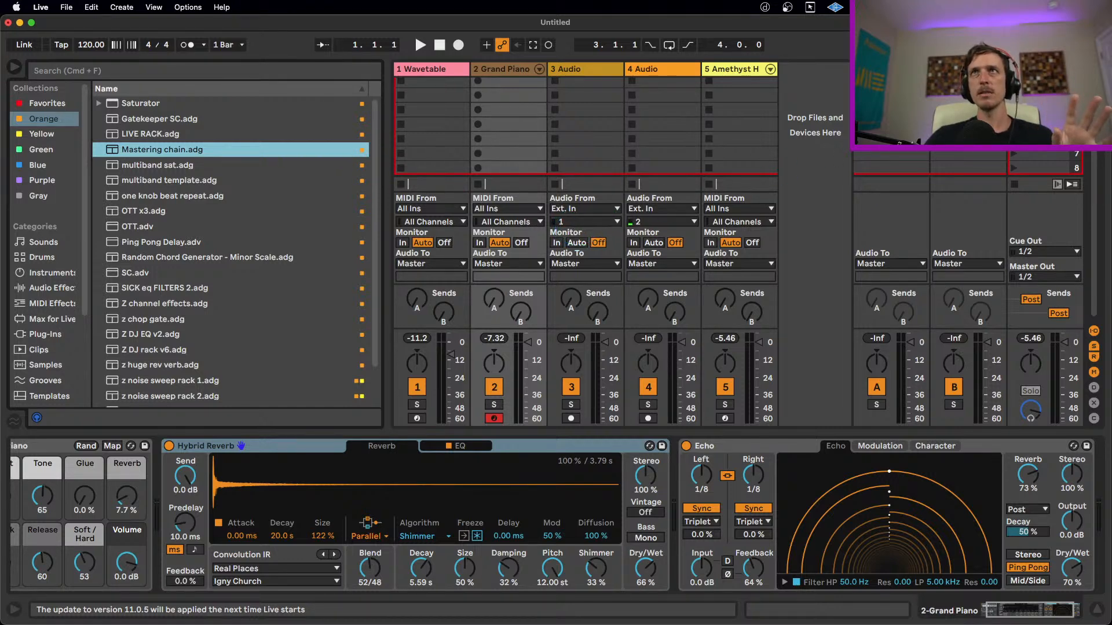
- Load the Mastering chain.adg rack onto the Master track and switch its M/S EQ Eight to editing the M curve
{"action": "left_click", "coordinate": [1044, 69]}
{"action": "left_click_drag", "start_coordinate": [185, 149], "coordinate": [186, 448]}
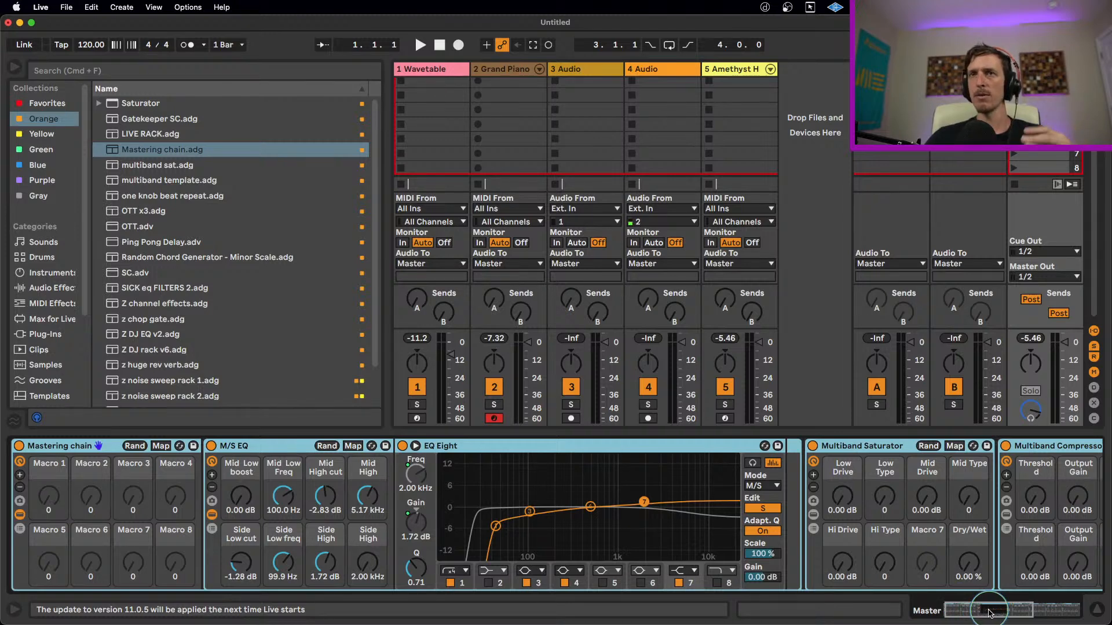
{"action": "left_click", "coordinate": [259, 449]}
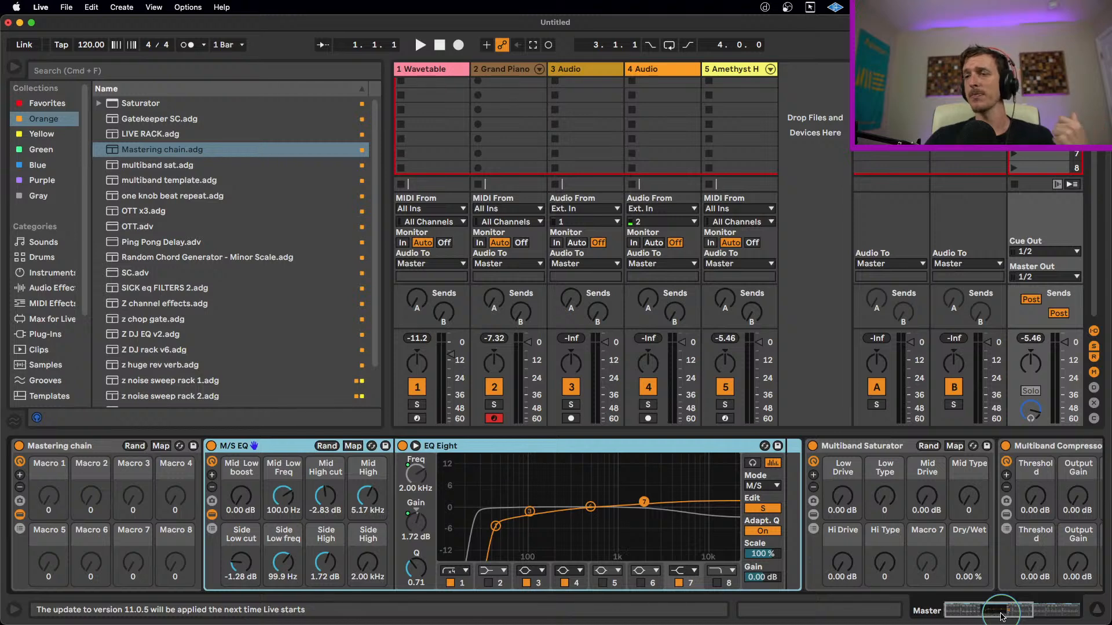
{"action": "left_click", "coordinate": [498, 443]}
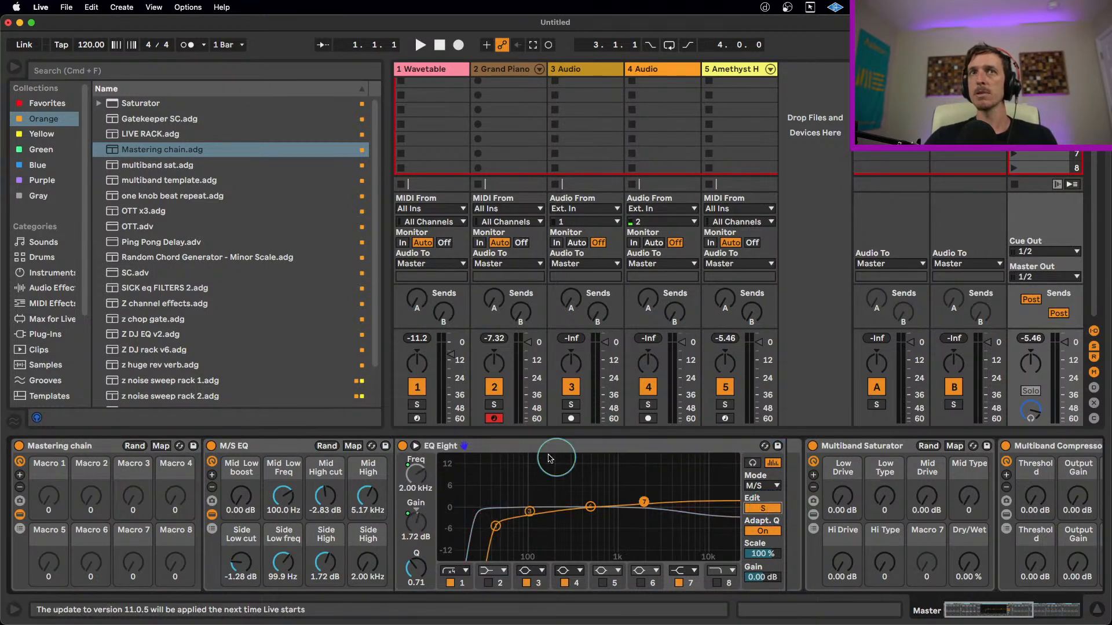
{"action": "left_click", "coordinate": [759, 509]}
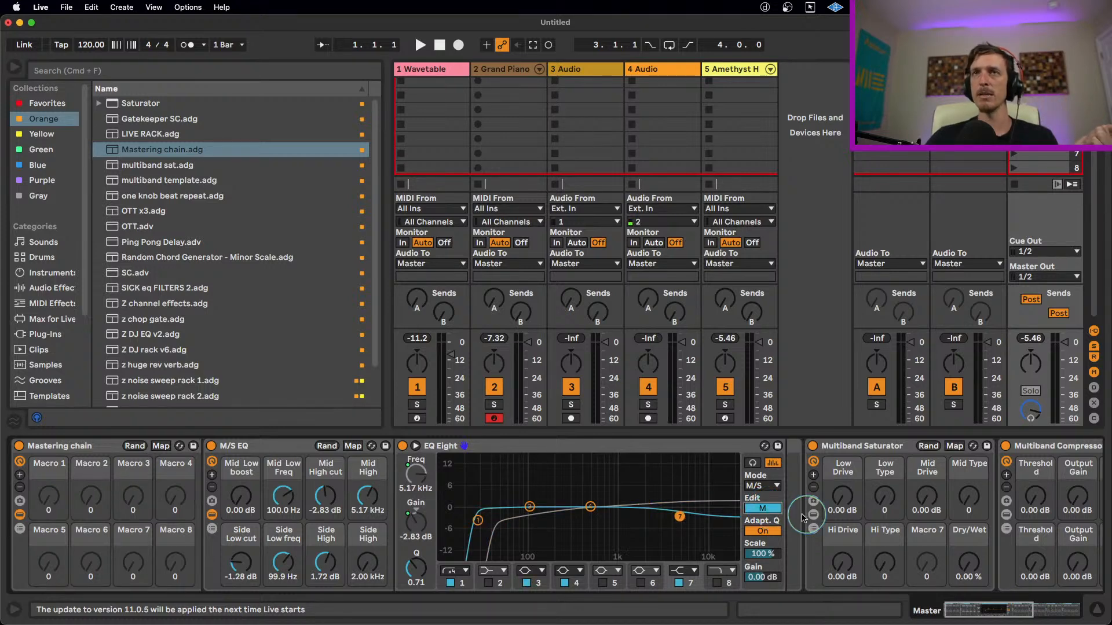
- Show the Multiband Saturator's low, mid and high chains, with its device view collapsed
{"action": "left_click_drag", "start_coordinate": [992, 608], "coordinate": [1018, 608]}
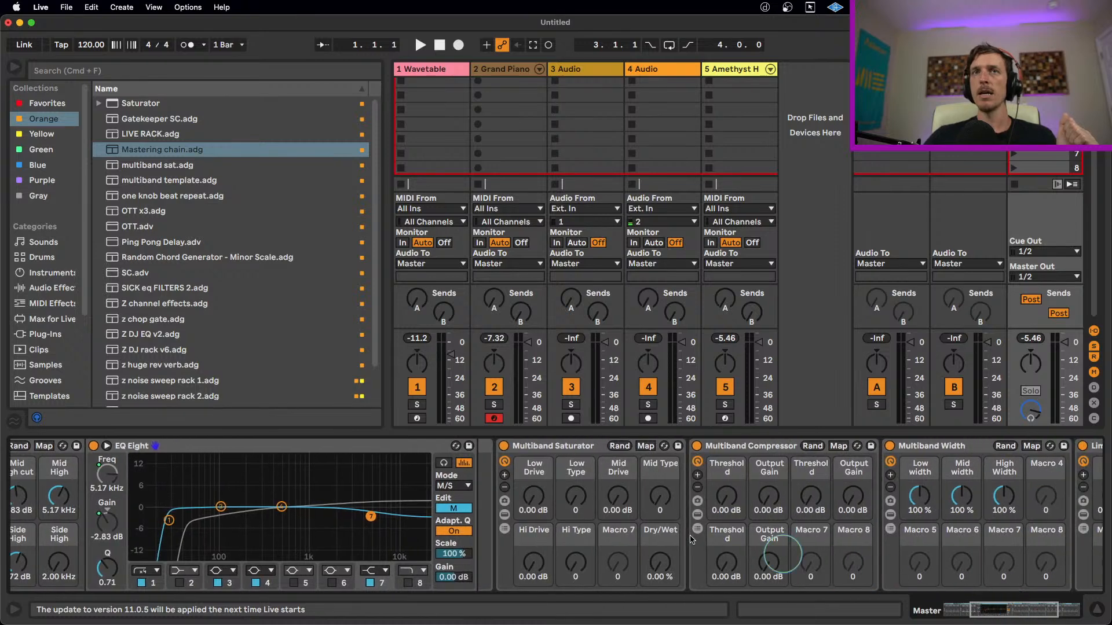
{"action": "left_click", "coordinate": [508, 514]}
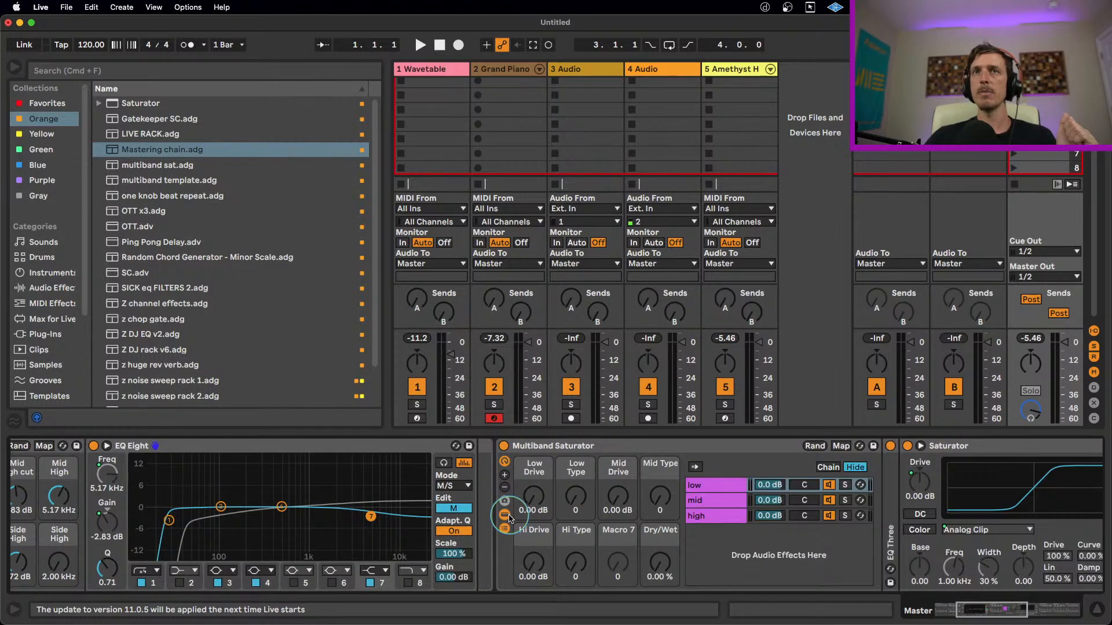
{"action": "left_click", "coordinate": [507, 514]}
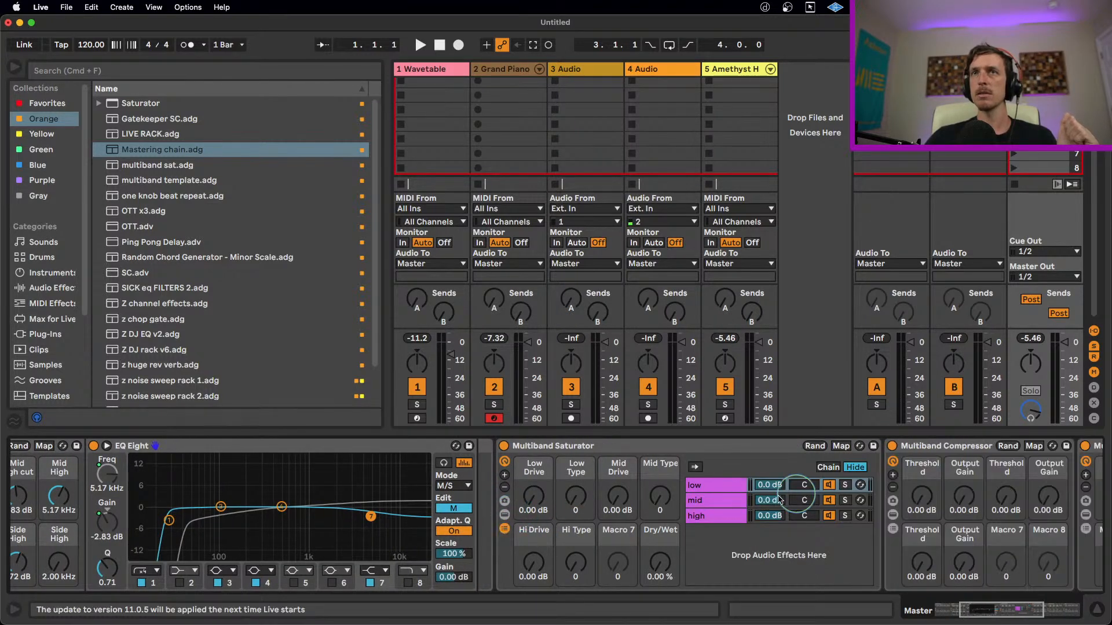
{"action": "left_click", "coordinate": [1011, 607]}
{"action": "left_click_drag", "start_coordinate": [1011, 607], "coordinate": [1042, 619]}
- Expand the Multiband Compressor's chains and examine the Compressor in its mid chain
{"action": "left_click", "coordinate": [550, 453]}
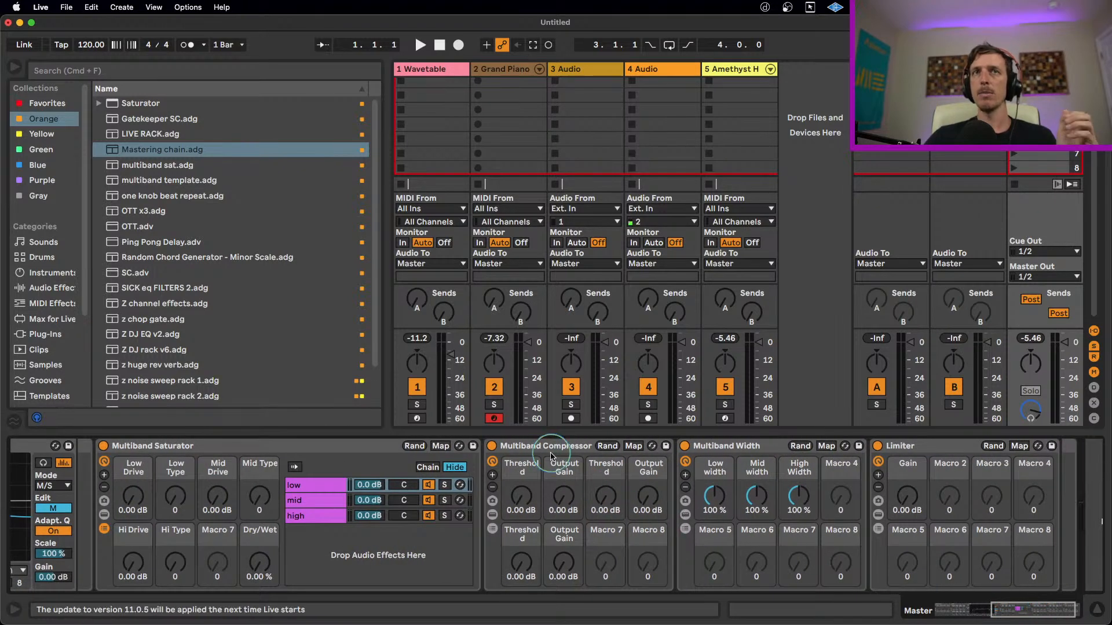
{"action": "left_click", "coordinate": [492, 529]}
{"action": "left_click", "coordinate": [684, 502]}
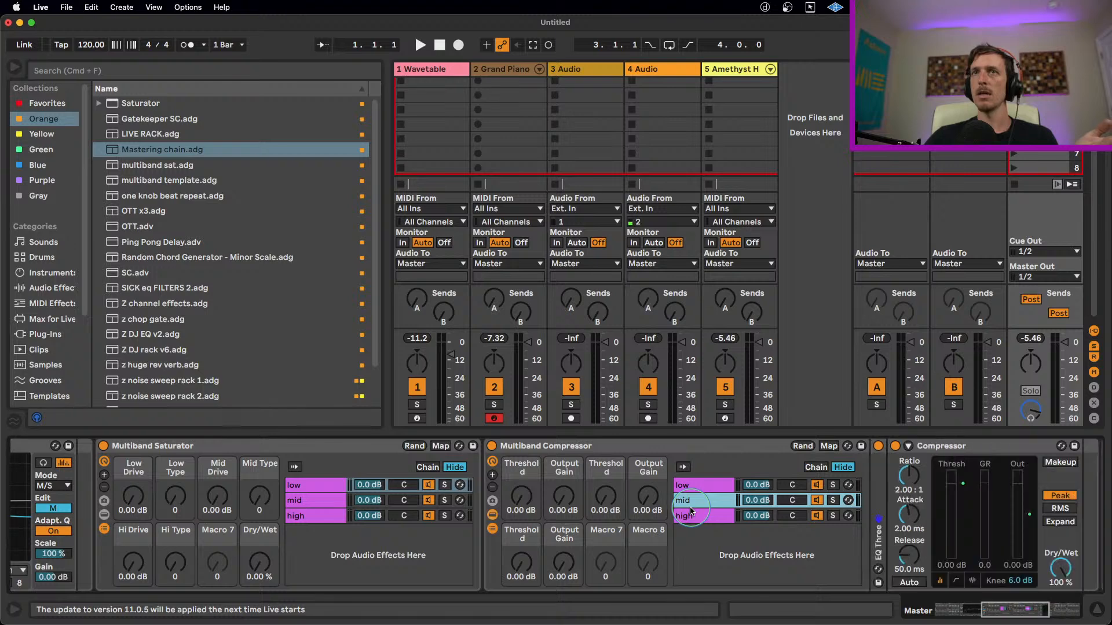
{"action": "left_click", "coordinate": [988, 455]}
{"action": "left_click_drag", "start_coordinate": [1038, 610], "coordinate": [1081, 612]}
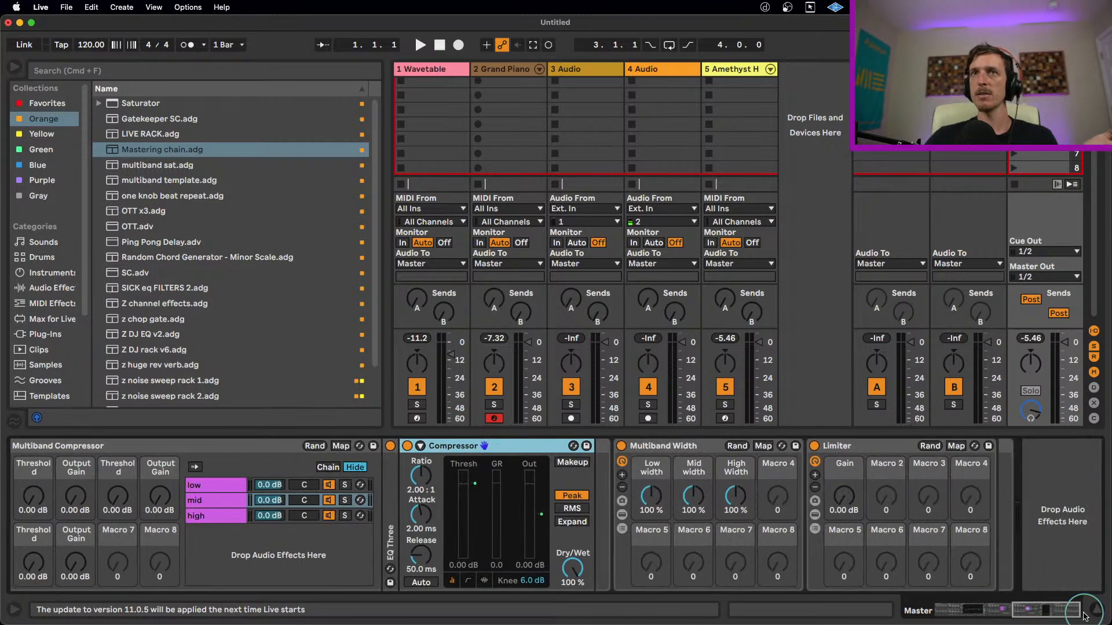
- Examine the Multiband Width rack's chains and Utility, and the Limiter device inside the Limiter rack
{"action": "left_click", "coordinate": [622, 514]}
{"action": "left_click_drag", "start_coordinate": [1029, 610], "coordinate": [1049, 610]}
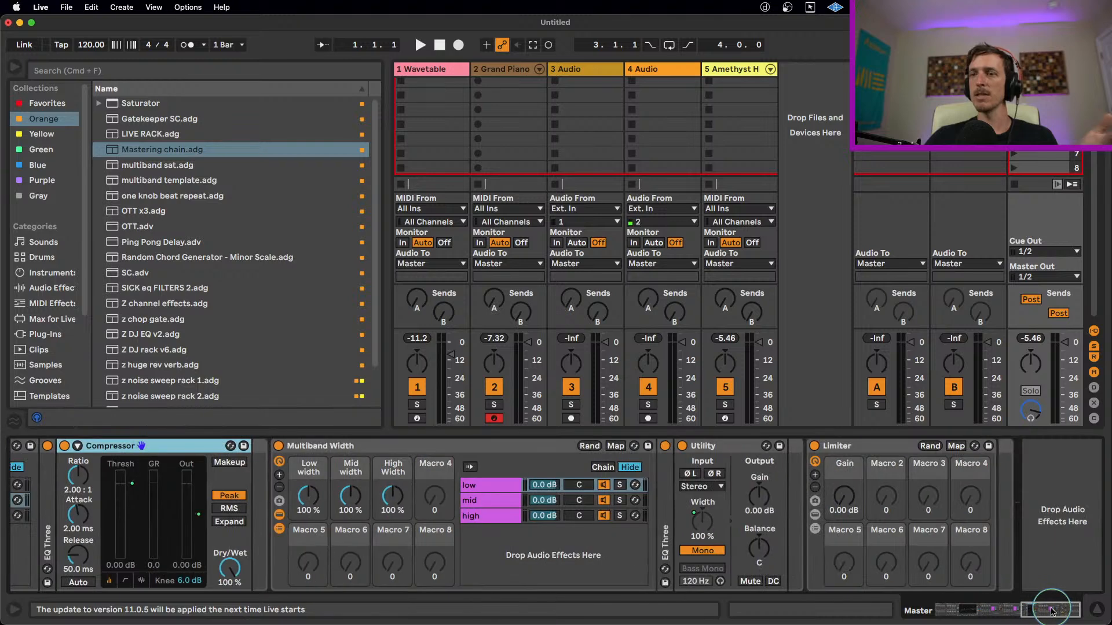
{"action": "left_click", "coordinate": [892, 447]}
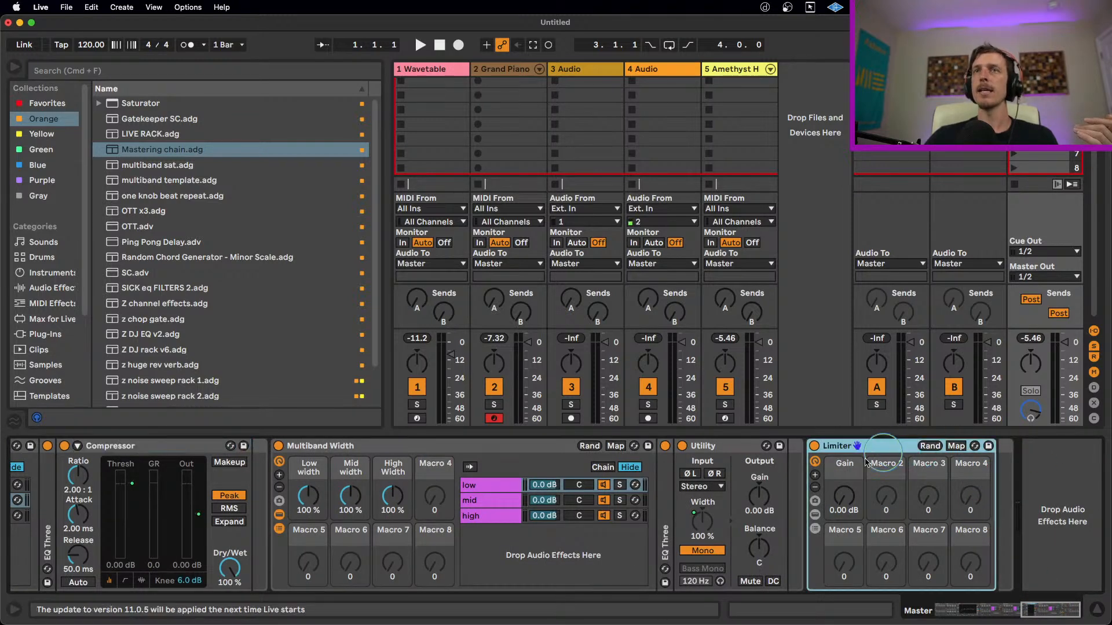
{"action": "left_click", "coordinate": [816, 515]}
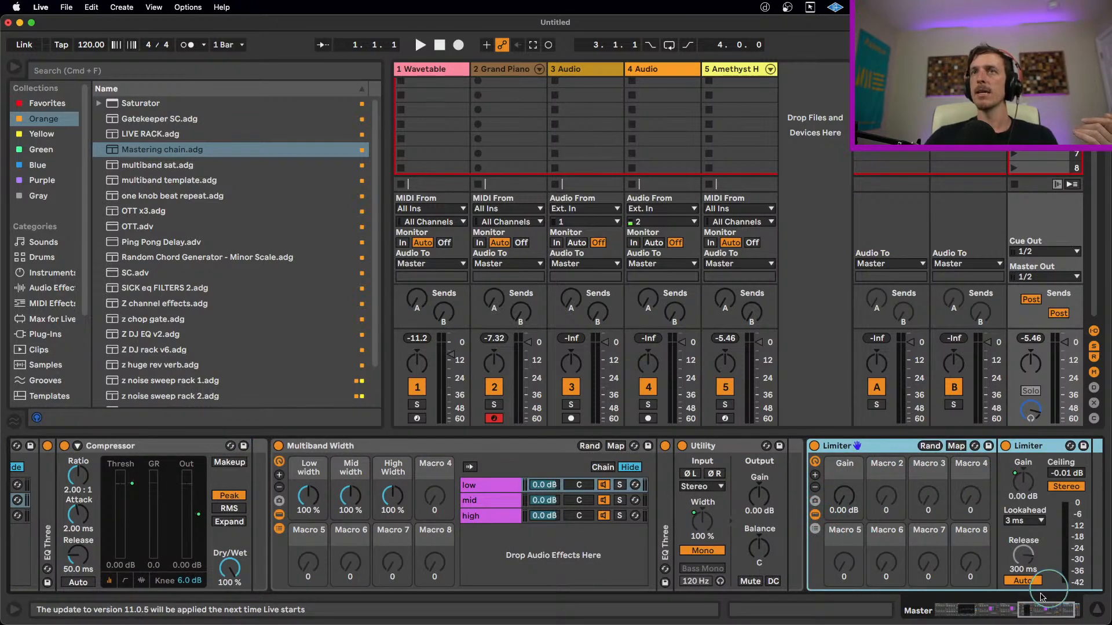
{"action": "left_click", "coordinate": [924, 459]}
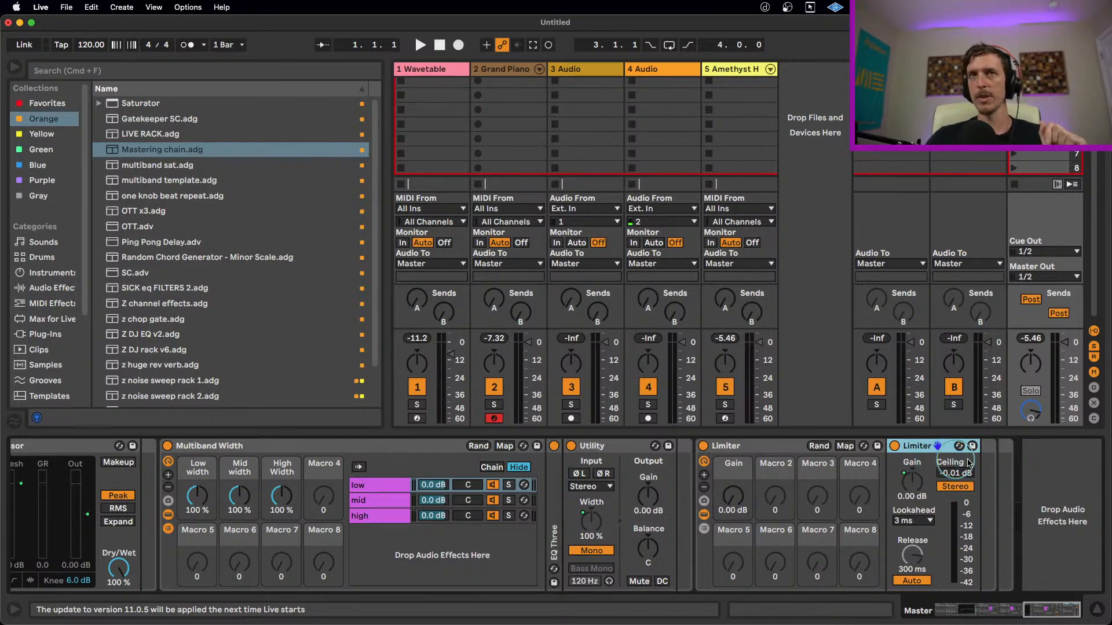
- Return to the start of the Master device chain and turn off the Mastering chain rack
{"action": "left_click_drag", "start_coordinate": [1065, 612], "coordinate": [948, 621]}
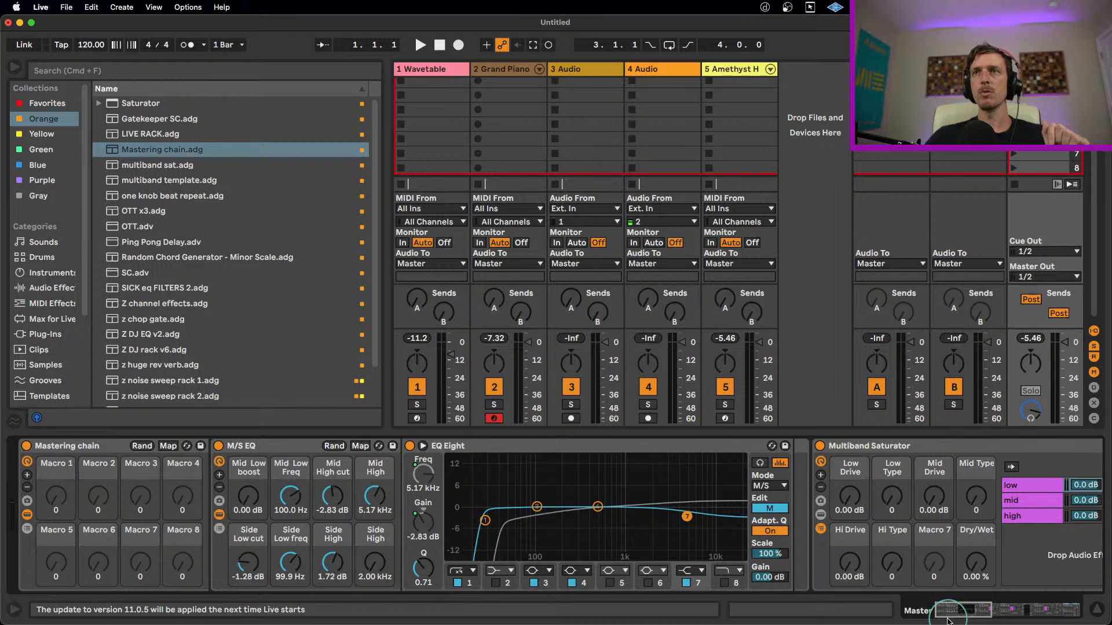
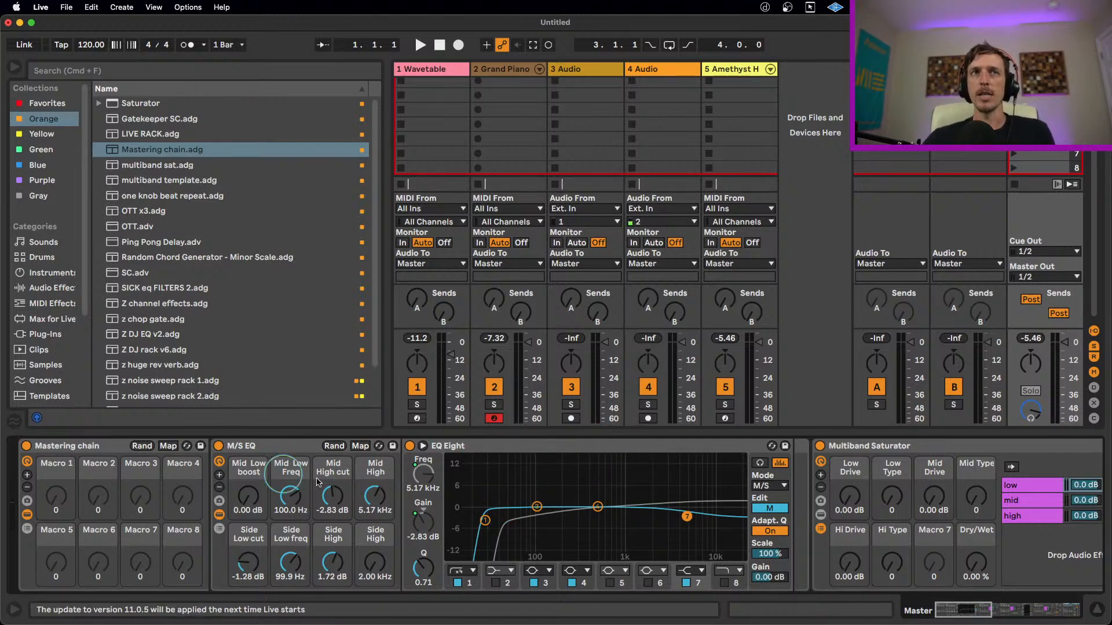
{"action": "left_click", "coordinate": [268, 446]}
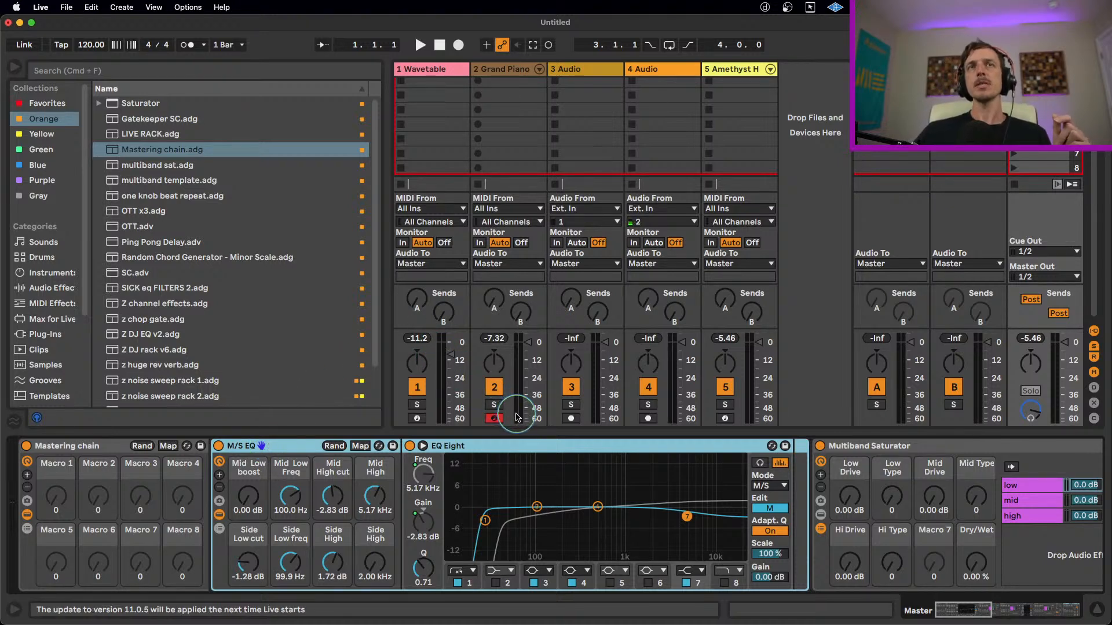
{"action": "left_click", "coordinate": [26, 446]}
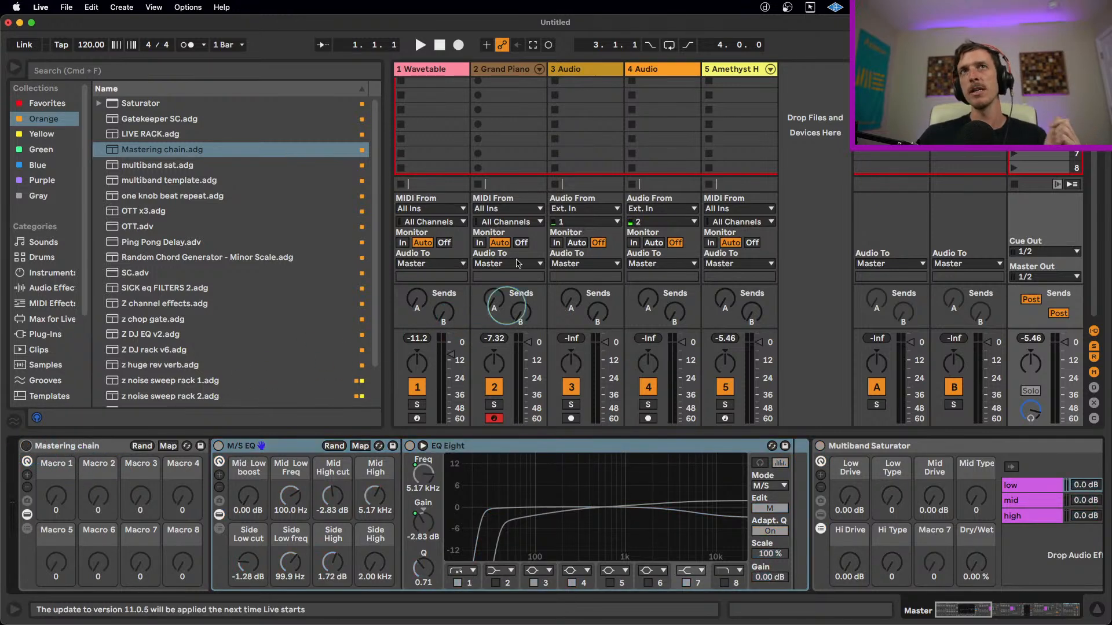
- Add an EQ Eight from the audio effects after Echo on the Grand Piano track
{"action": "left_click", "coordinate": [506, 69]}
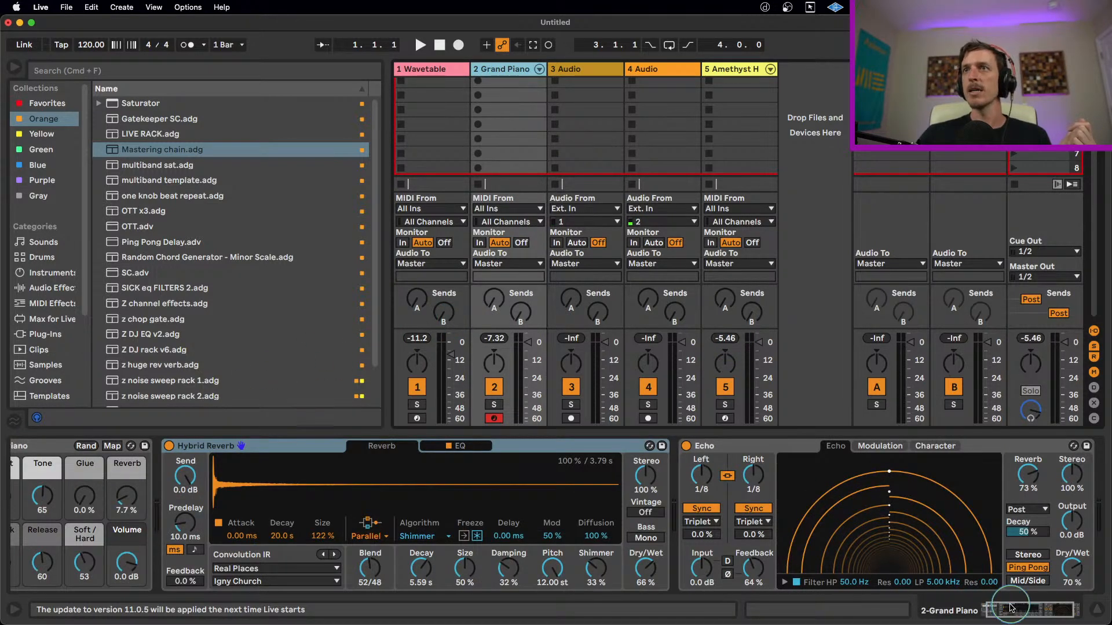
{"action": "left_click_drag", "start_coordinate": [1011, 607], "coordinate": [1025, 612]}
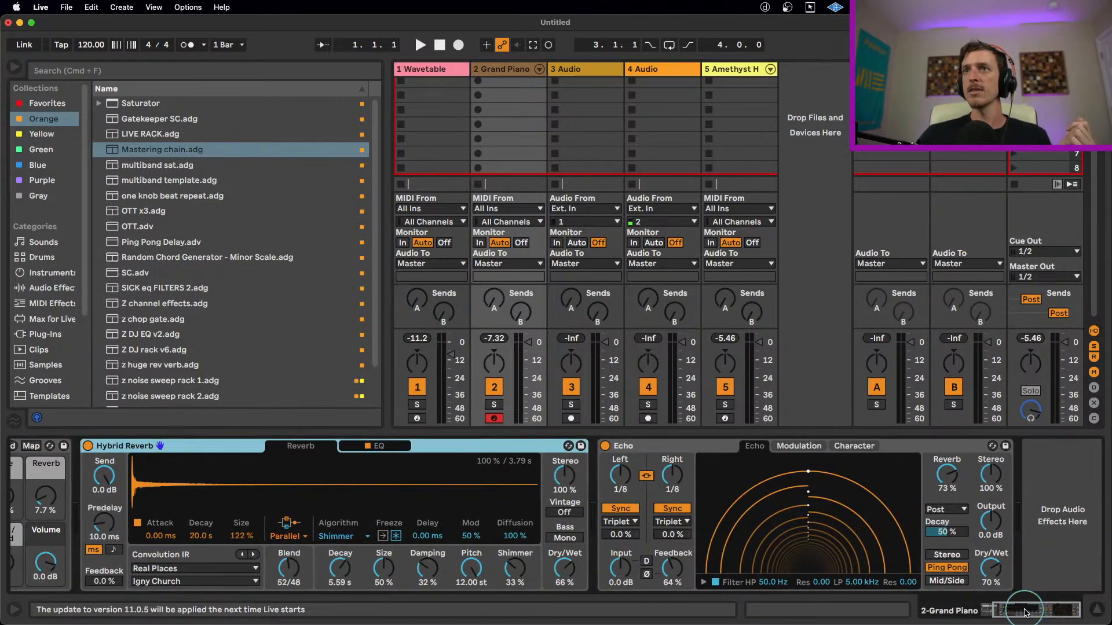
{"action": "left_click", "coordinate": [52, 288]}
{"action": "scroll", "coordinate": [191, 251], "scroll_direction": "down", "scroll_amount": 3}
{"action": "scroll", "coordinate": [179, 218], "scroll_direction": "up", "scroll_amount": 5}
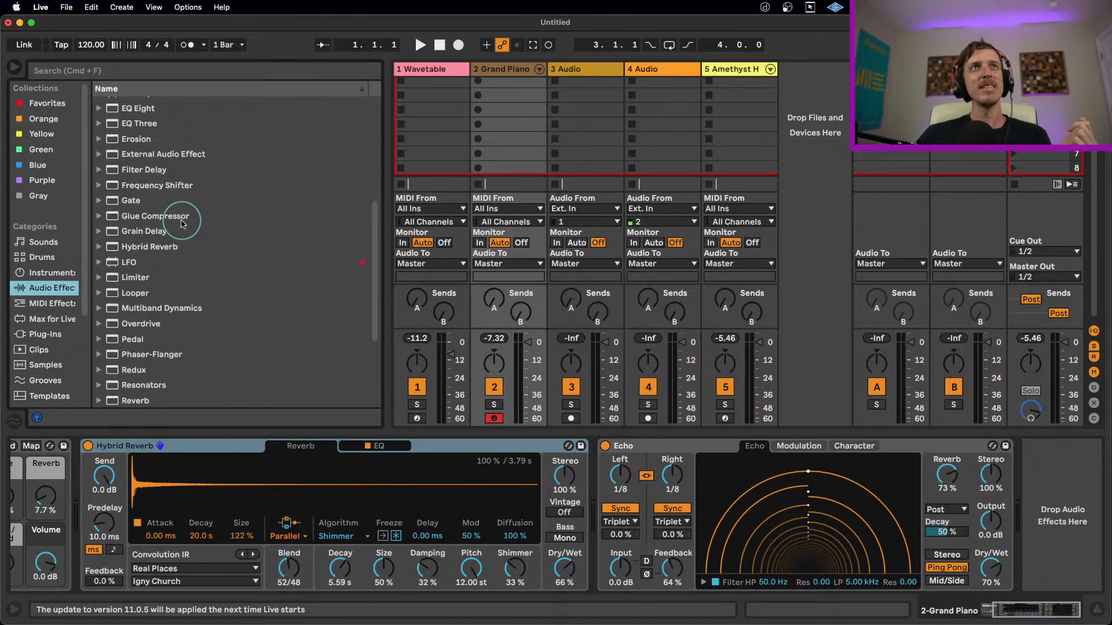
{"action": "scroll", "coordinate": [149, 178], "scroll_direction": "up", "scroll_amount": 3}
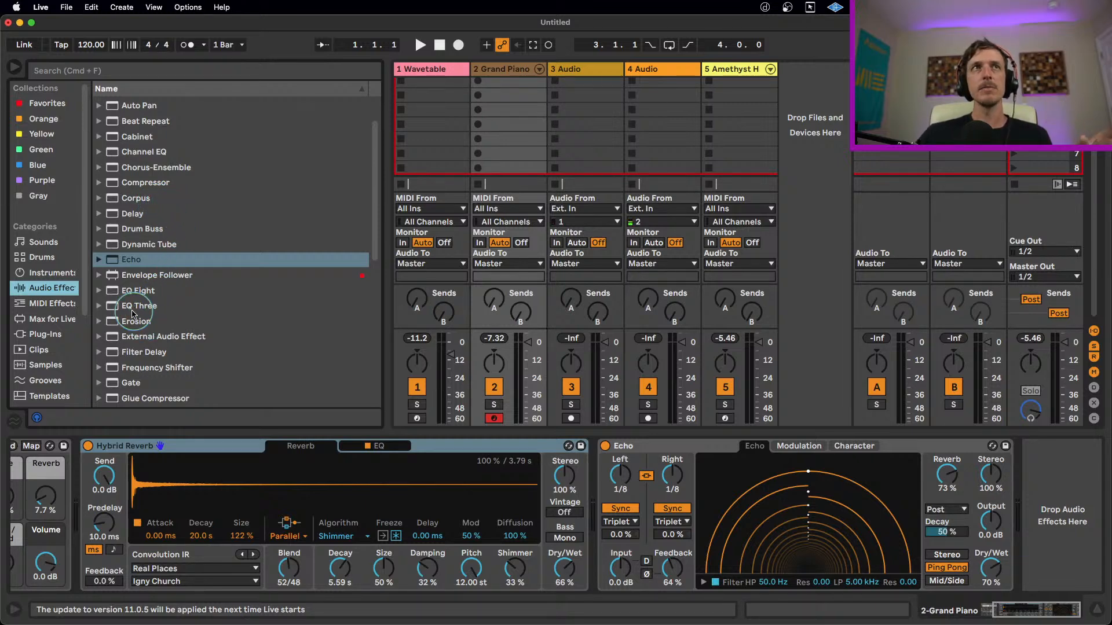
{"action": "left_click", "coordinate": [114, 294]}
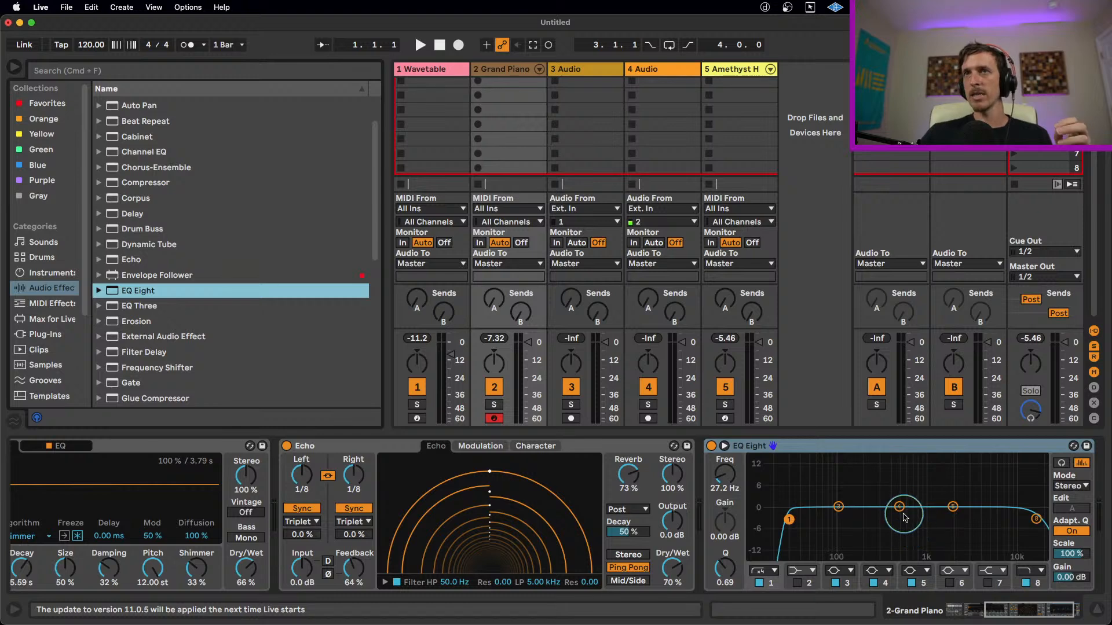
- Sweep a boosted EQ Eight band 4 to 880 Hz, narrow it to a Q of 5.68, and cut it by 15 dB
{"action": "left_click_drag", "start_coordinate": [900, 507], "coordinate": [895, 459]}
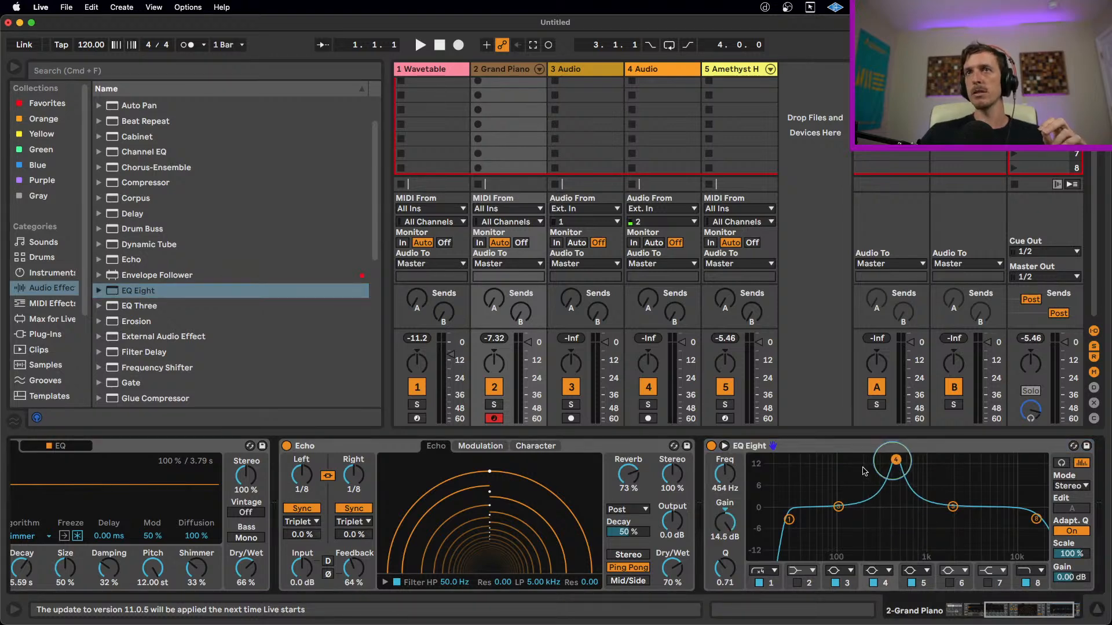
{"action": "left_click_drag", "start_coordinate": [725, 570], "coordinate": [725, 535]}
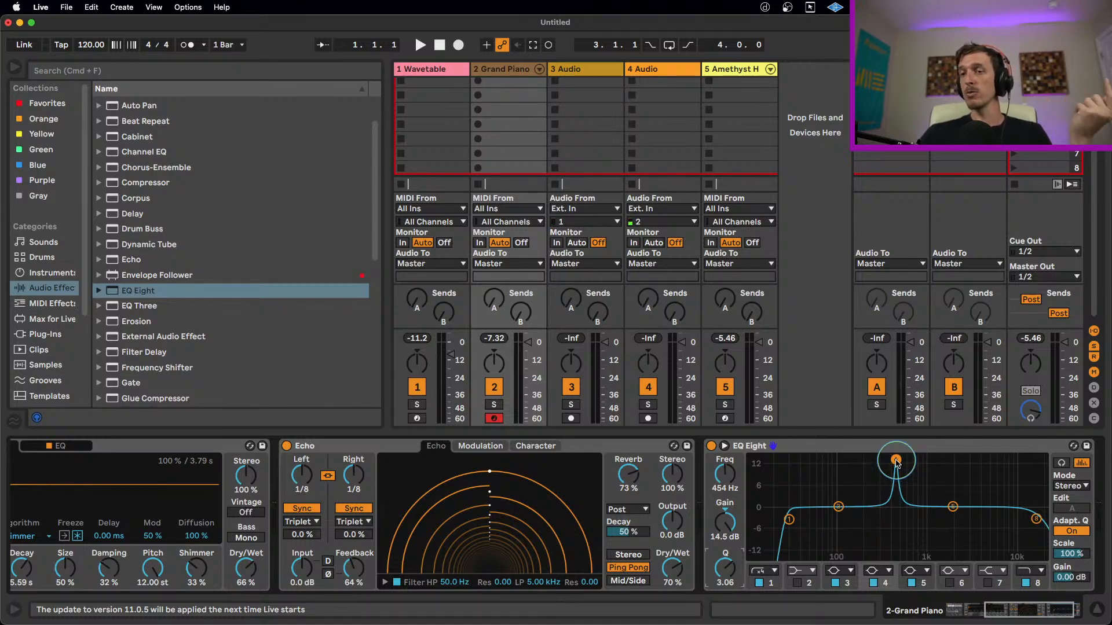
{"action": "left_click_drag", "start_coordinate": [896, 462], "coordinate": [924, 458]}
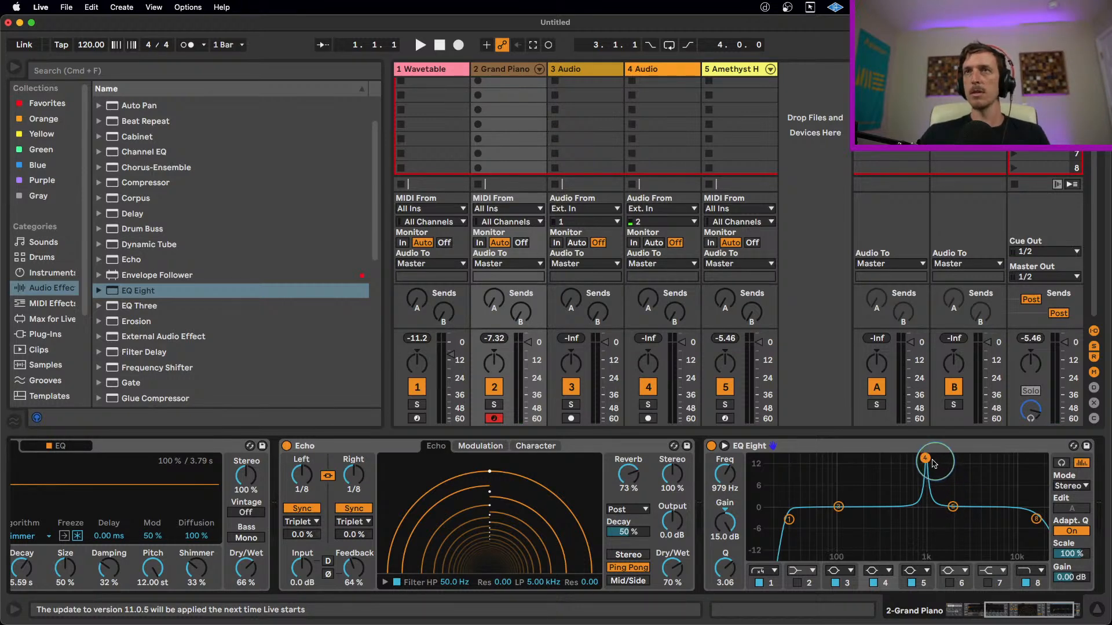
{"action": "left_click_drag", "start_coordinate": [925, 458], "coordinate": [920, 457]}
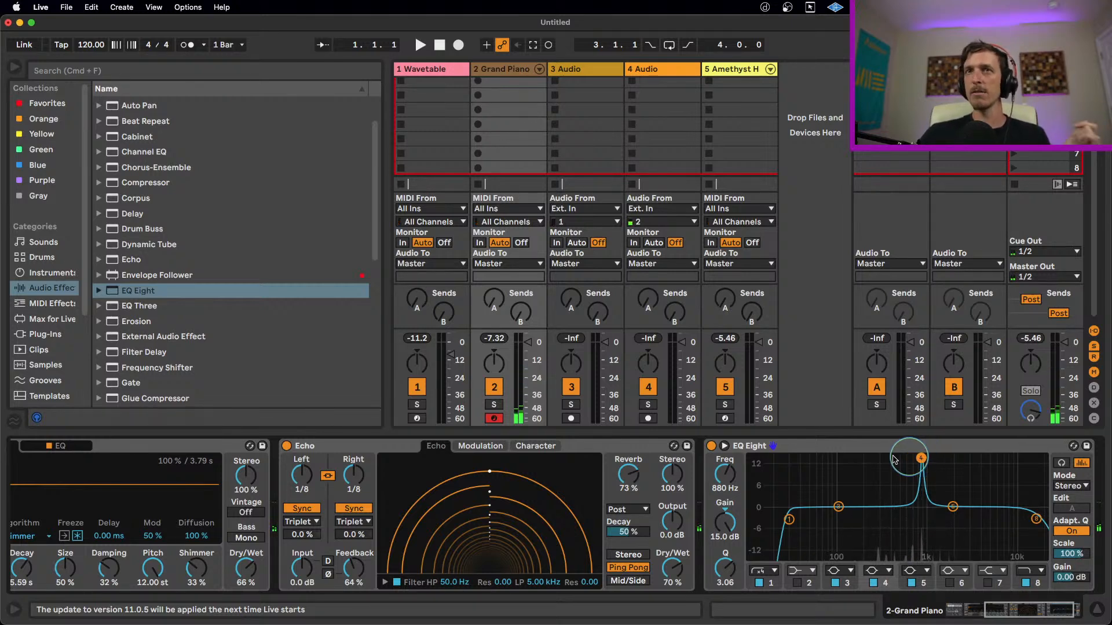
{"action": "left_click_drag", "start_coordinate": [730, 575], "coordinate": [731, 562]}
{"action": "left_click_drag", "start_coordinate": [725, 523], "coordinate": [725, 564]}
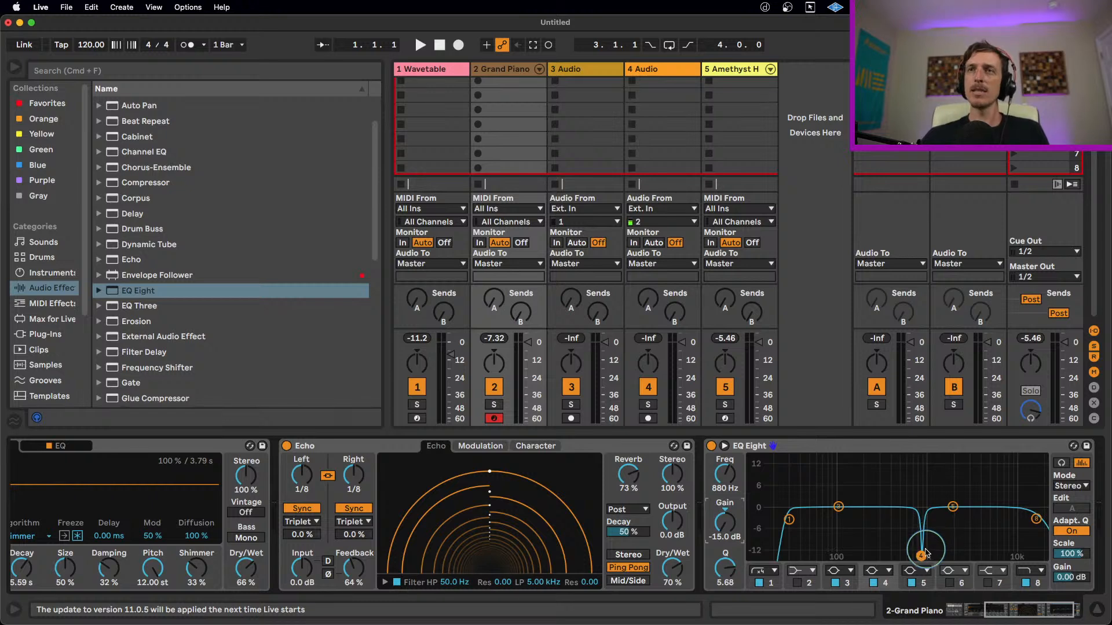
- Boost band 4 while moving it to 1.35 kHz, and cut it there by 15 dB
{"action": "left_click_drag", "start_coordinate": [929, 545], "coordinate": [936, 458]}
{"action": "left_click_drag", "start_coordinate": [731, 533], "coordinate": [731, 573]}
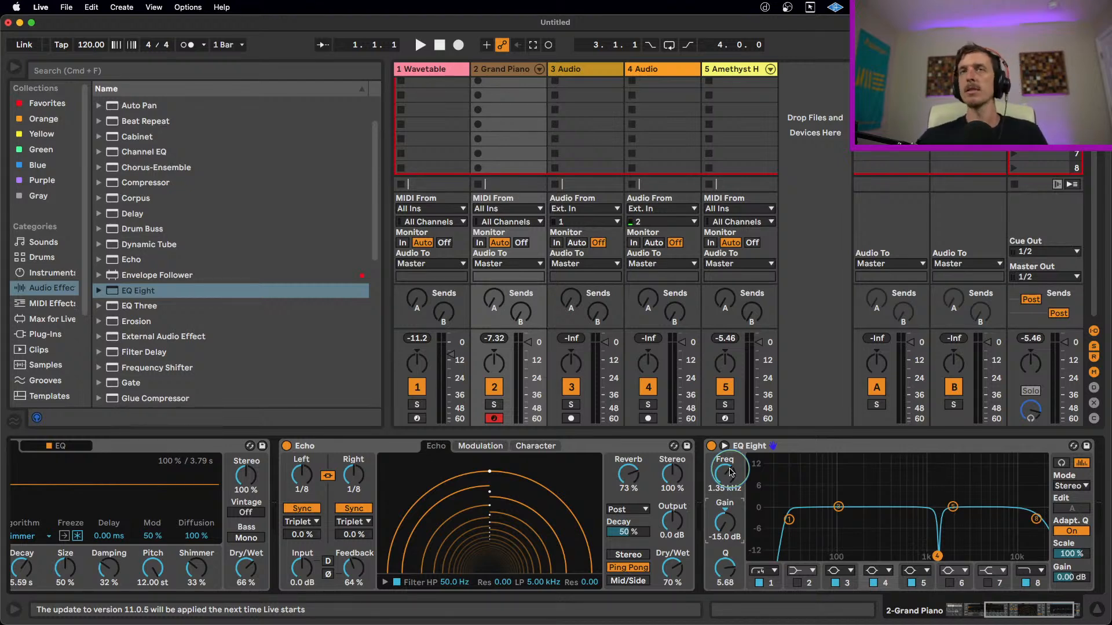
{"action": "left_click", "coordinate": [1006, 612]}
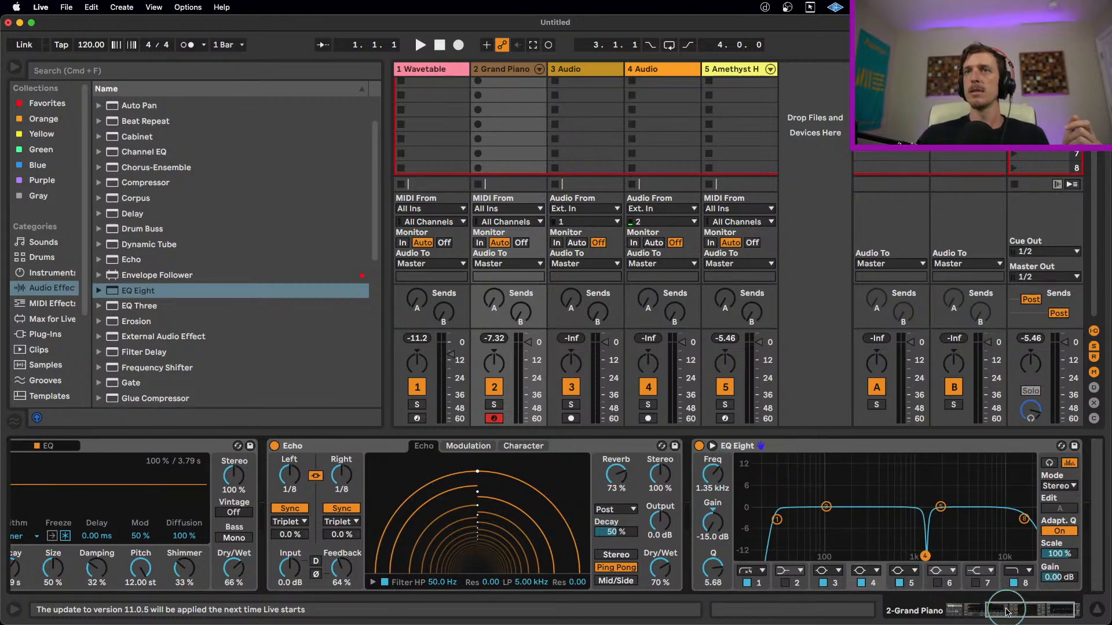
{"action": "left_click", "coordinate": [883, 447]}
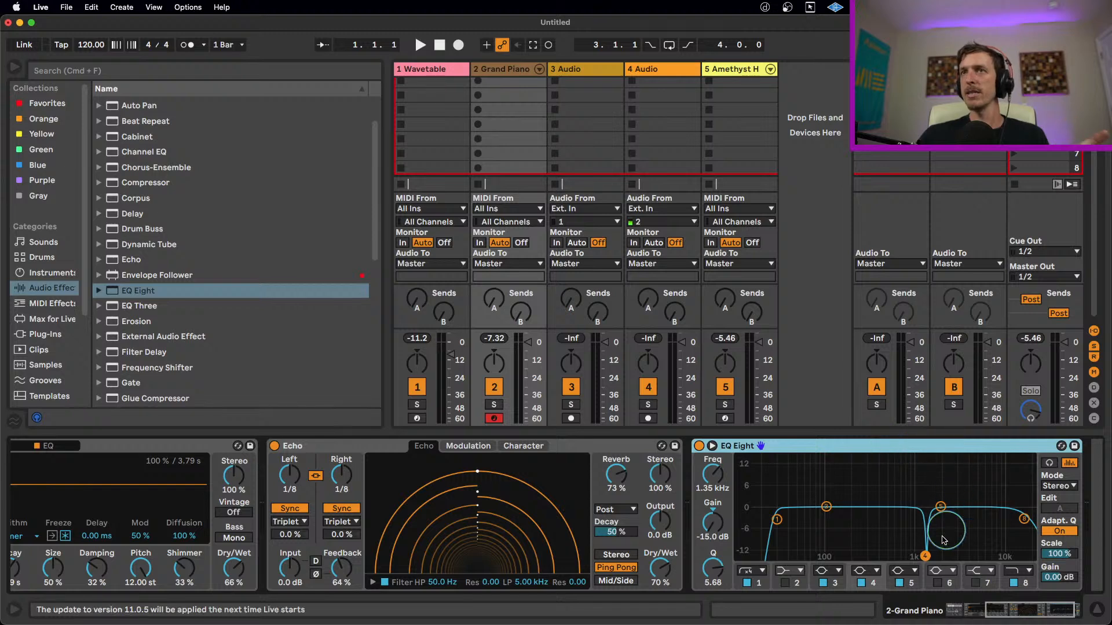
- Boost band 4 at 843 Hz, widen it to a Q of 5.23, and cut its gain to -15 dB
{"action": "left_click_drag", "start_coordinate": [925, 556], "coordinate": [907, 458]}
{"action": "mouse_move", "coordinate": [712, 561]}
{"action": "left_mouse_down"}
{"action": "mouse_move", "coordinate": [711, 550]}
{"action": "mouse_move", "coordinate": [713, 579]}
{"action": "left_mouse_up"}
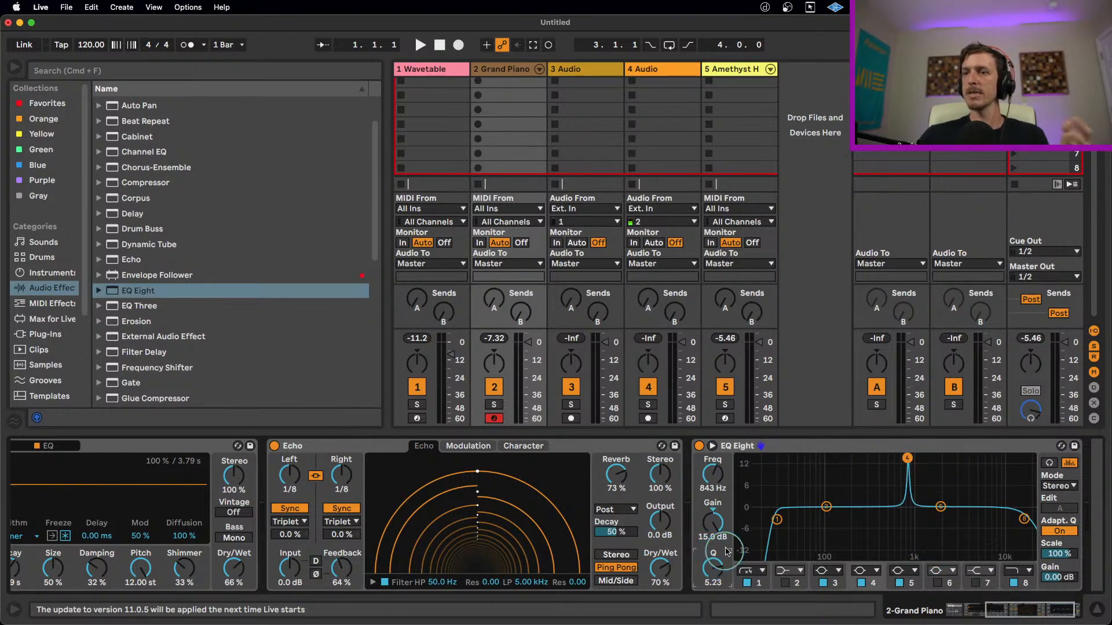
{"action": "left_click_drag", "start_coordinate": [713, 522], "coordinate": [707, 552]}
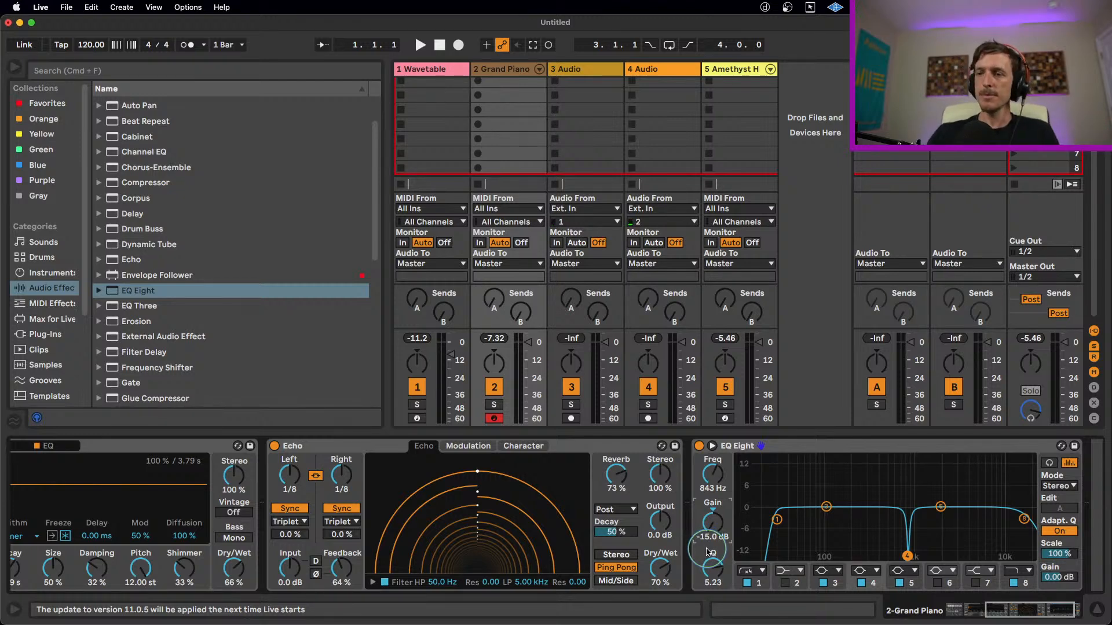
- Boost EQ Eight band 4 to 15 dB, enable audition mode, and sweep the band to 1.50 kHz
{"action": "left_click", "coordinate": [827, 452]}
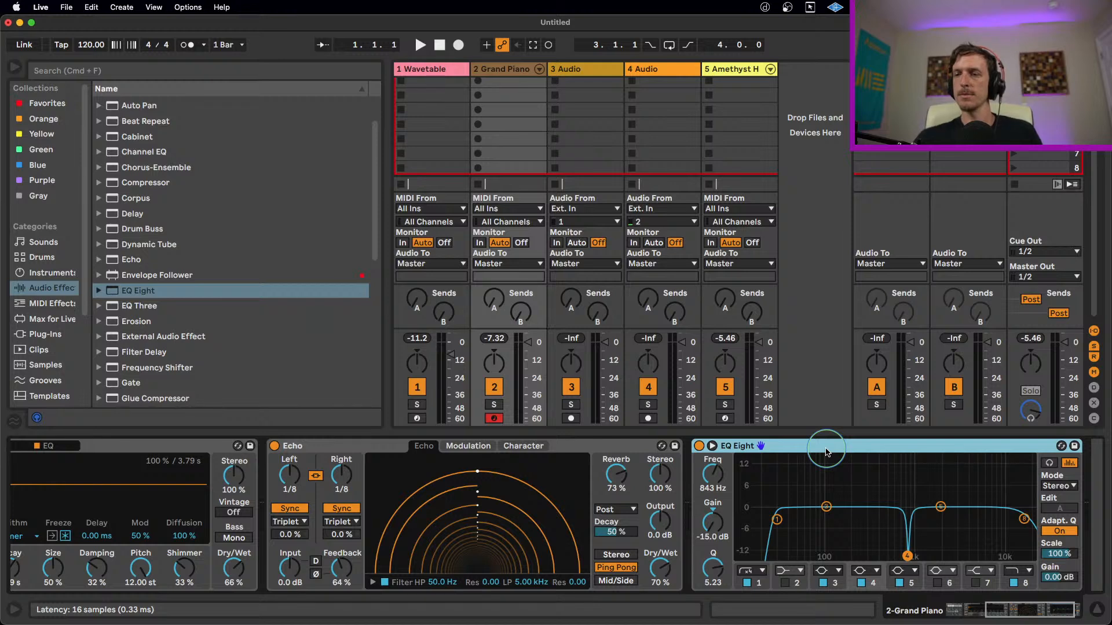
{"action": "left_click_drag", "start_coordinate": [907, 556], "coordinate": [900, 458]}
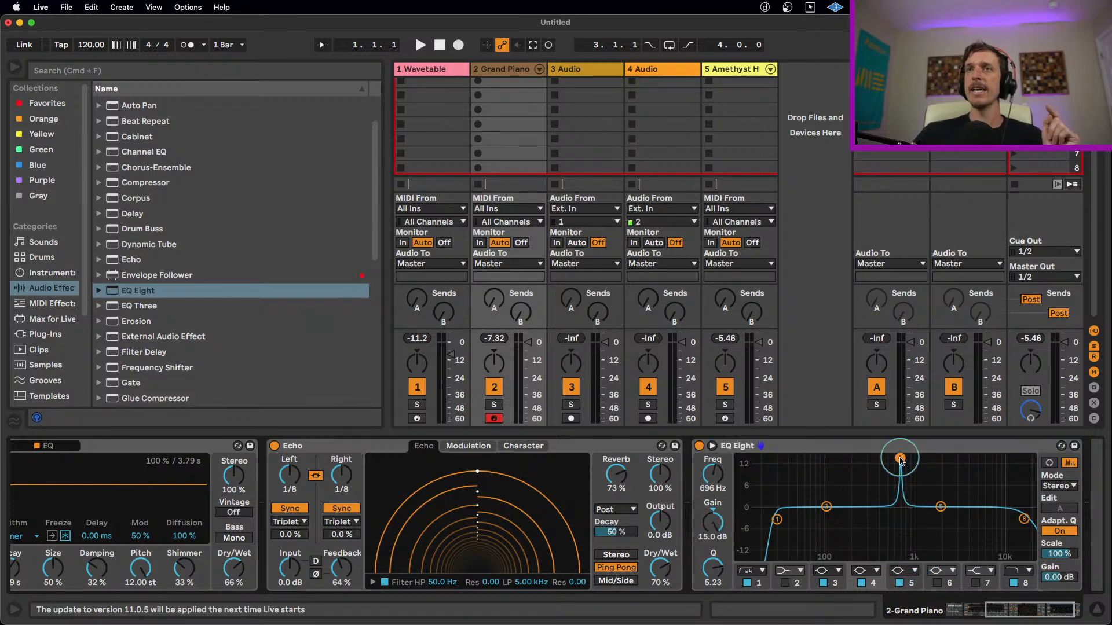
{"action": "left_click", "coordinate": [1049, 463]}
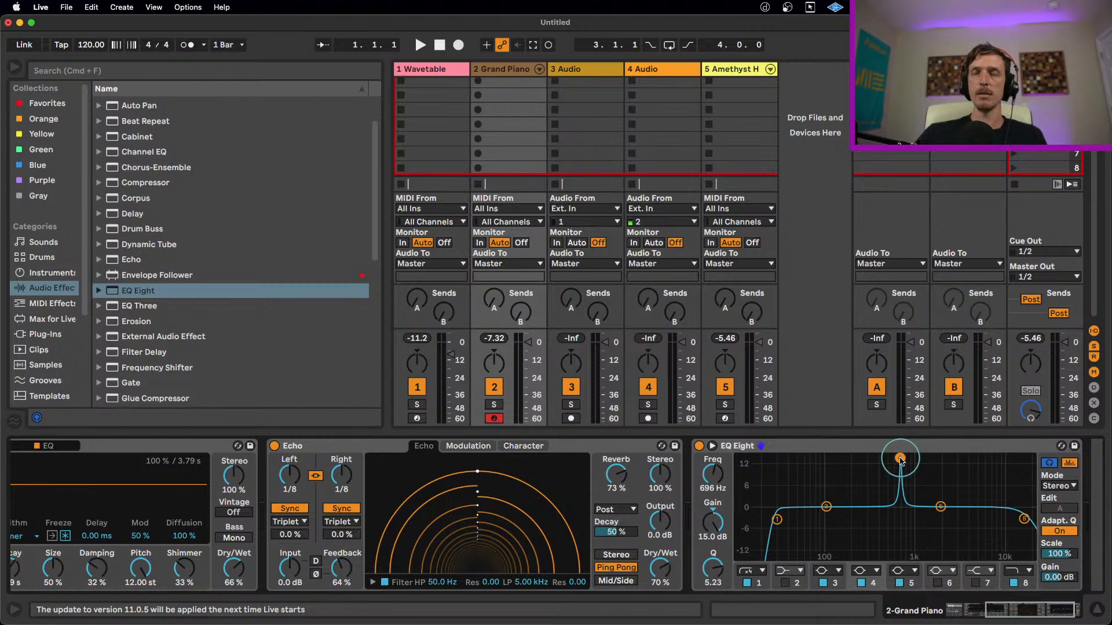
{"action": "left_click_drag", "start_coordinate": [900, 459], "coordinate": [929, 460]}
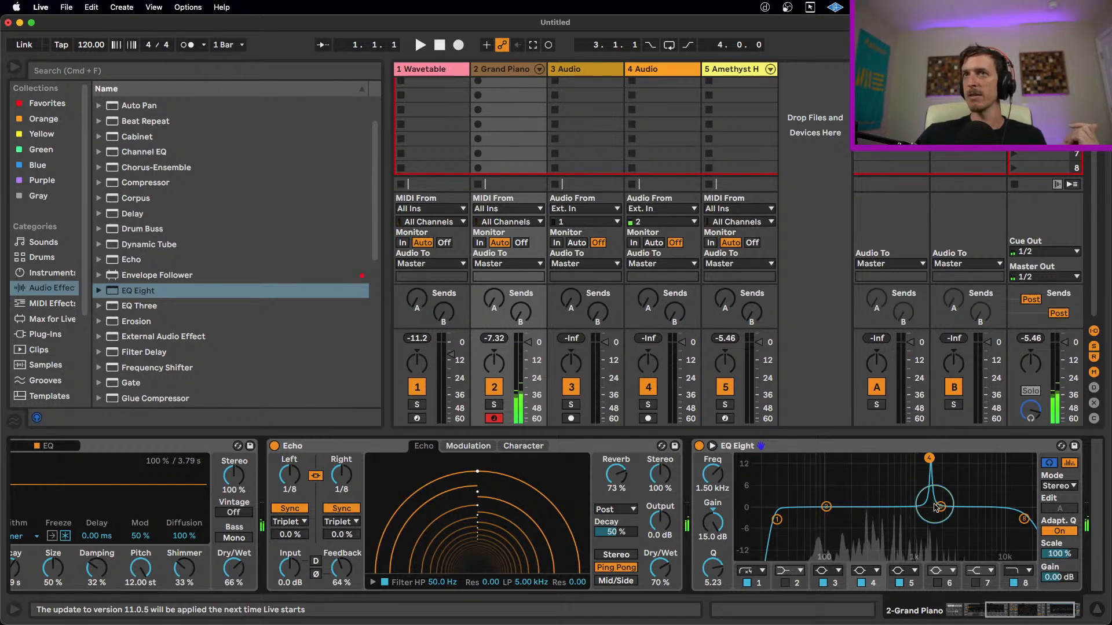
- Cut band 4 to -15 dB and shift it to 1.63 kHz
{"action": "left_click", "coordinate": [1051, 464]}
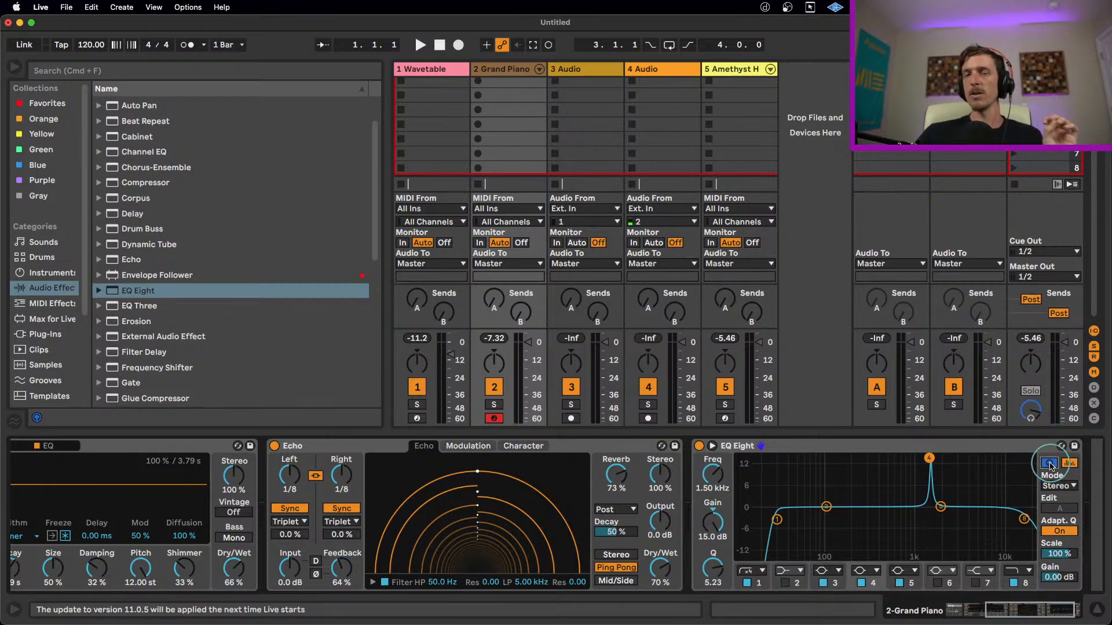
{"action": "left_click_drag", "start_coordinate": [714, 540], "coordinate": [714, 544]}
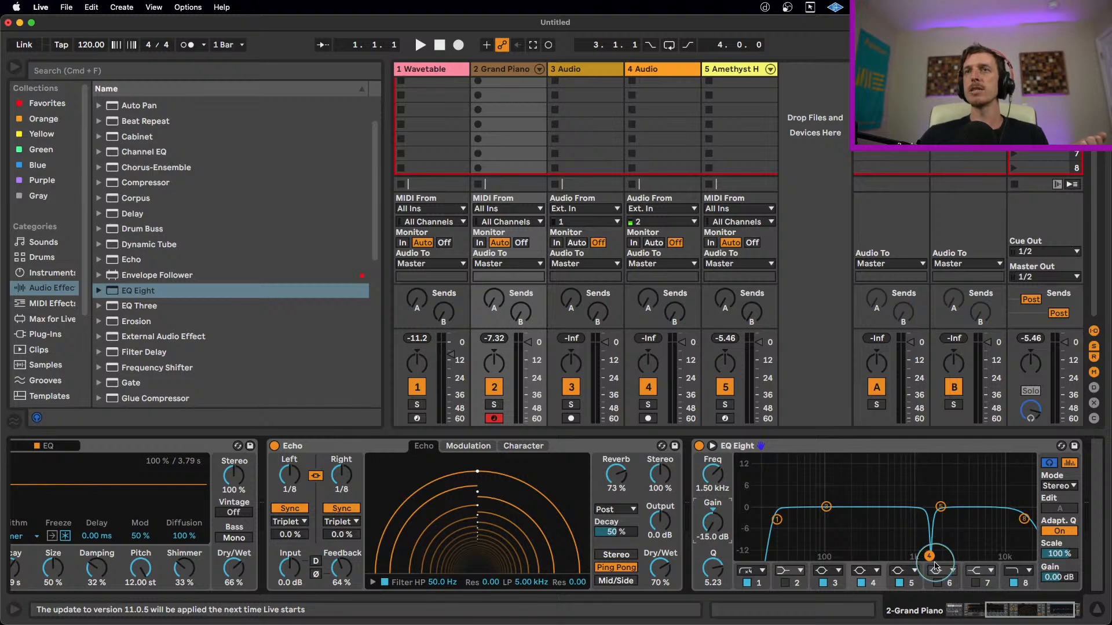
{"action": "mouse_move", "coordinate": [930, 556]}
{"action": "left_mouse_down"}
{"action": "mouse_move", "coordinate": [931, 511]}
{"action": "mouse_move", "coordinate": [933, 558]}
{"action": "left_mouse_up"}
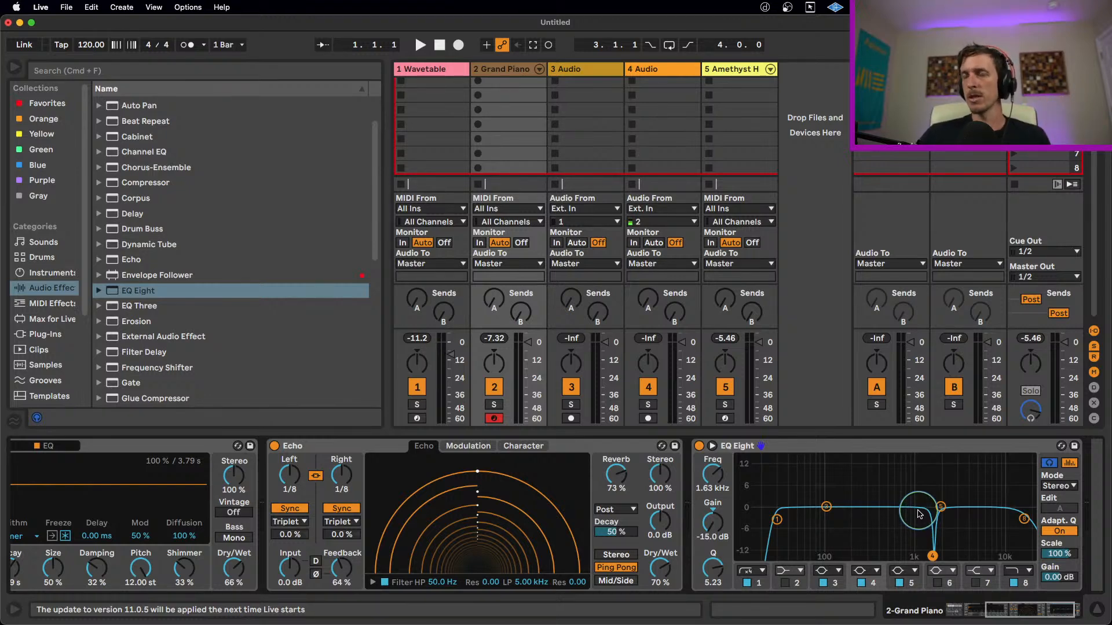
- Cut EQ Eight band 3 to -15 dB at 303 Hz and narrow its Q to 3.61
{"action": "mouse_move", "coordinate": [827, 507]}
{"action": "left_mouse_down"}
{"action": "mouse_move", "coordinate": [836, 488]}
{"action": "mouse_move", "coordinate": [837, 531]}
{"action": "mouse_move", "coordinate": [840, 509]}
{"action": "left_mouse_up"}
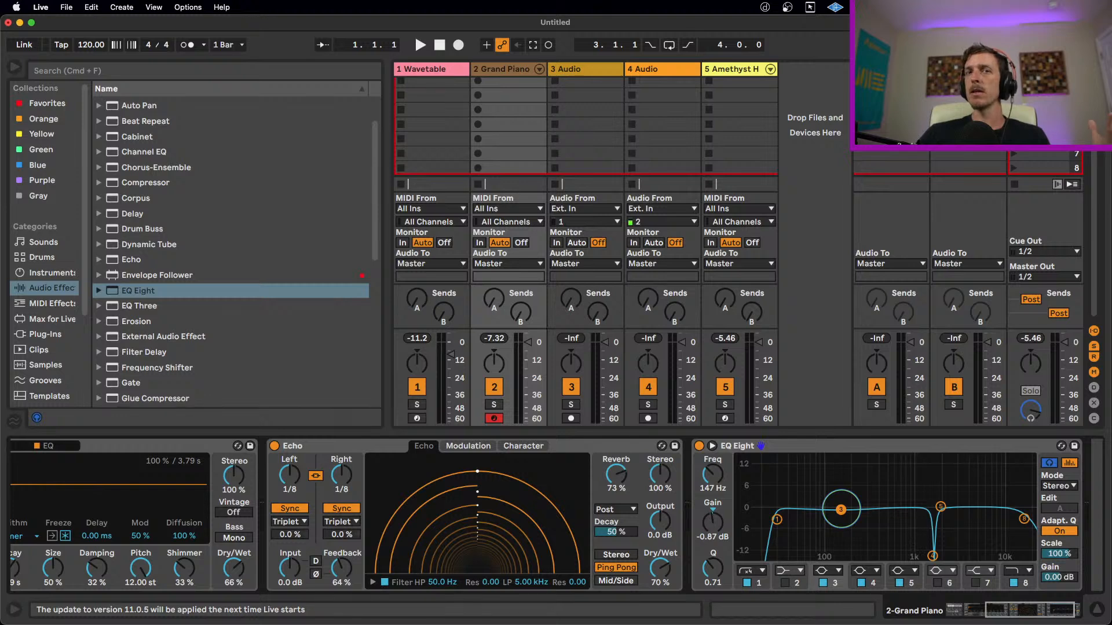
{"action": "left_click_drag", "start_coordinate": [840, 509], "coordinate": [868, 555]}
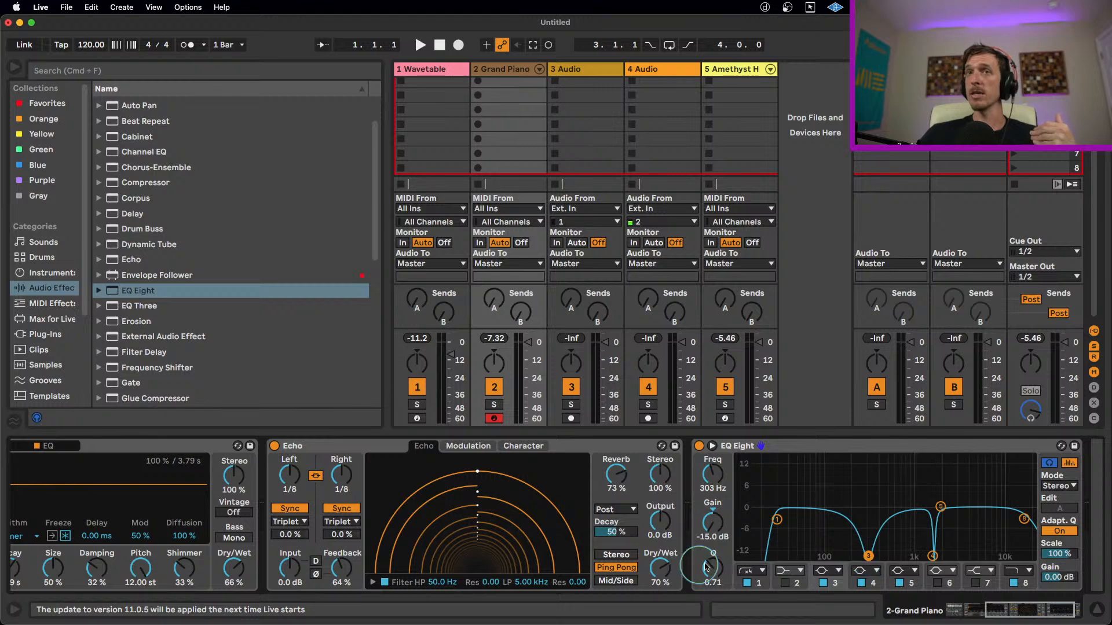
{"action": "left_click_drag", "start_coordinate": [710, 572], "coordinate": [711, 538]}
- Boost band 3 to 12.8 dB at 367 Hz and widen its Q to 1.34
{"action": "left_click_drag", "start_coordinate": [868, 555], "coordinate": [878, 501]}
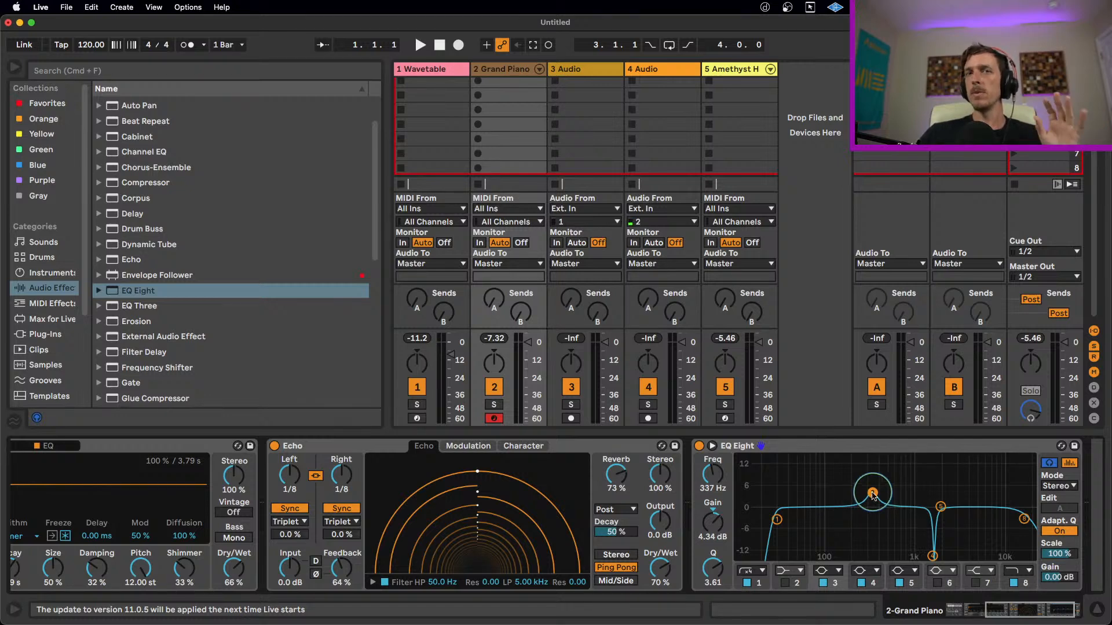
{"action": "left_click_drag", "start_coordinate": [882, 508], "coordinate": [875, 465]}
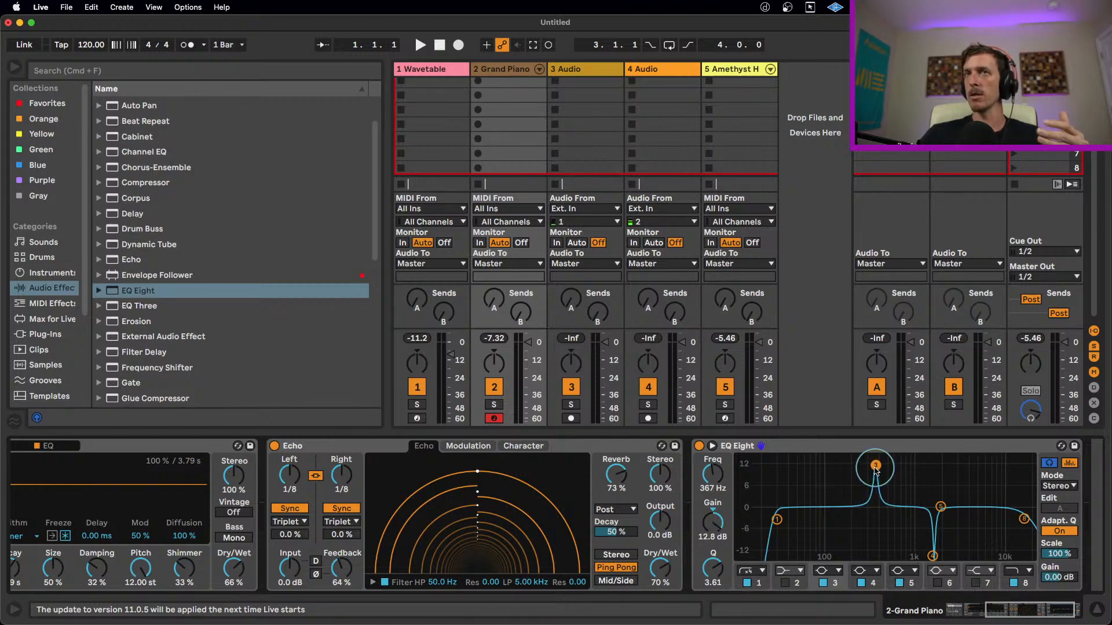
{"action": "mouse_move", "coordinate": [713, 567]}
{"action": "left_mouse_down"}
{"action": "mouse_move", "coordinate": [713, 583]}
{"action": "mouse_move", "coordinate": [715, 565]}
{"action": "left_mouse_up"}
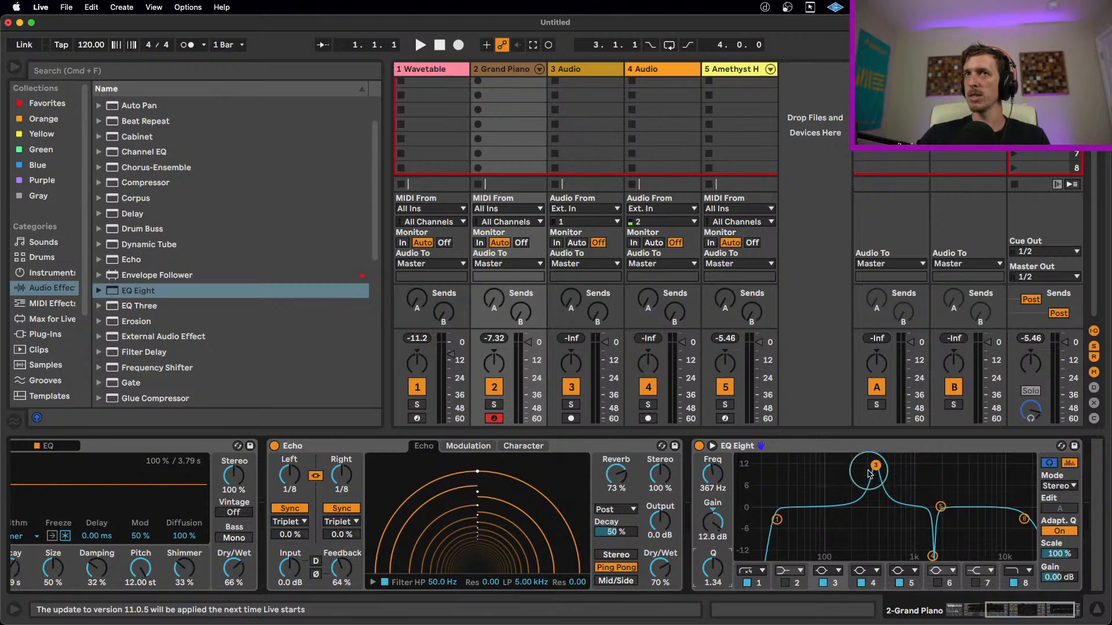
- Lower band 3 in stages to about -0.37 dB at 367 Hz
{"action": "left_click_drag", "start_coordinate": [877, 464], "coordinate": [880, 496]}
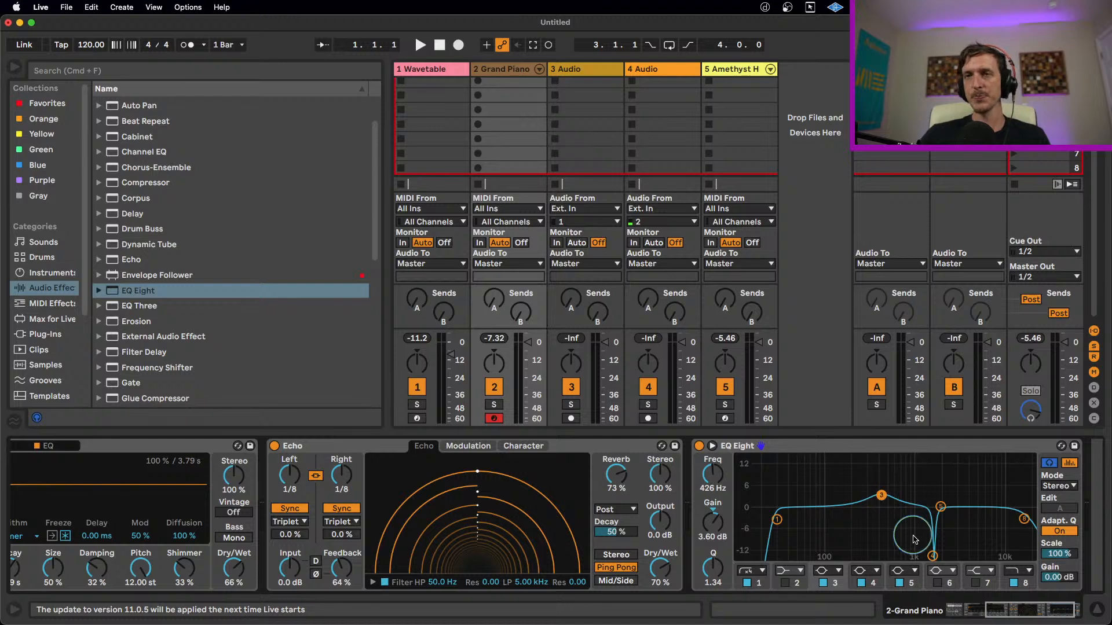
{"action": "mouse_move", "coordinate": [881, 496]}
{"action": "left_mouse_down"}
{"action": "mouse_move", "coordinate": [880, 509]}
{"action": "mouse_move", "coordinate": [877, 499]}
{"action": "left_mouse_up"}
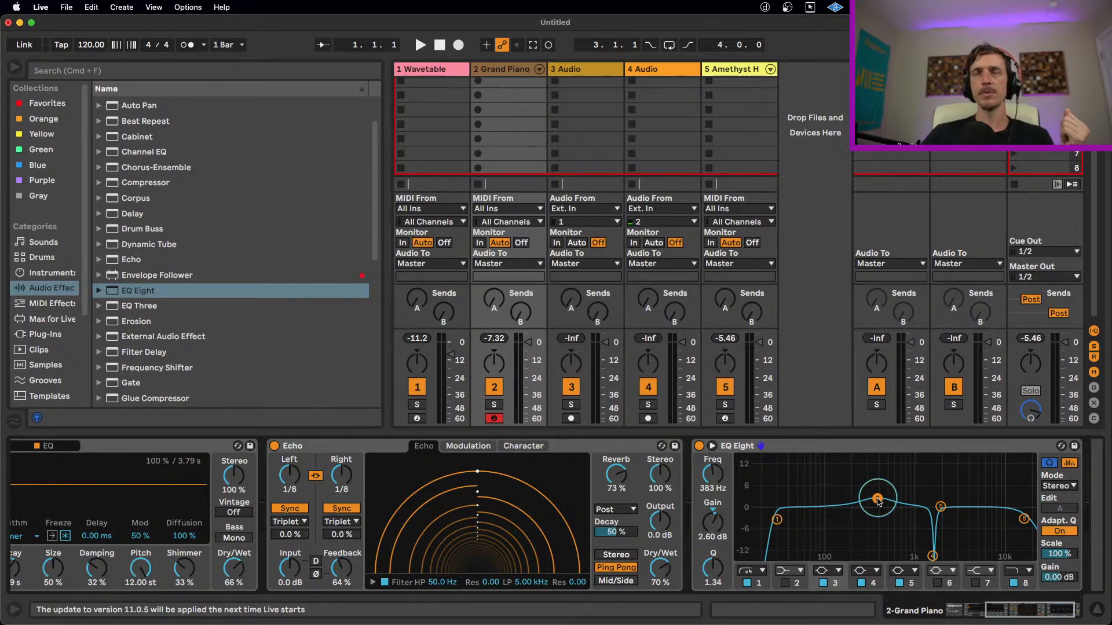
{"action": "left_click_drag", "start_coordinate": [878, 501], "coordinate": [876, 508]}
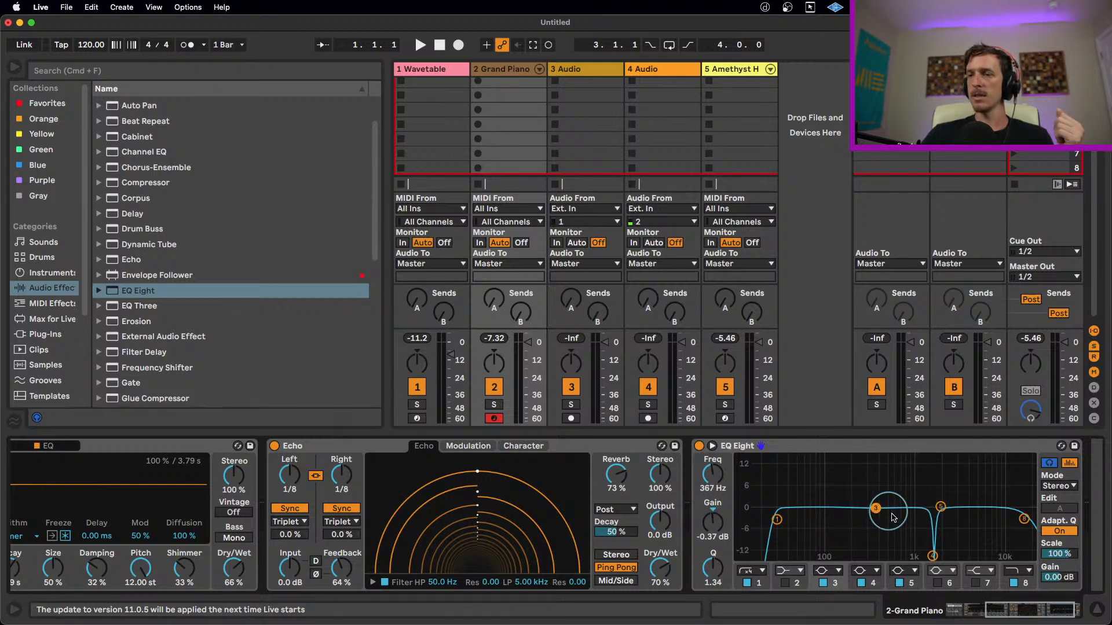
- Ease band 4's cut to -3.84 dB at 1.53 kHz and turn off audition mode
{"action": "left_click_drag", "start_coordinate": [933, 557], "coordinate": [930, 519]}
{"action": "left_click", "coordinate": [1051, 464]}
{"action": "left_click", "coordinate": [873, 447]}
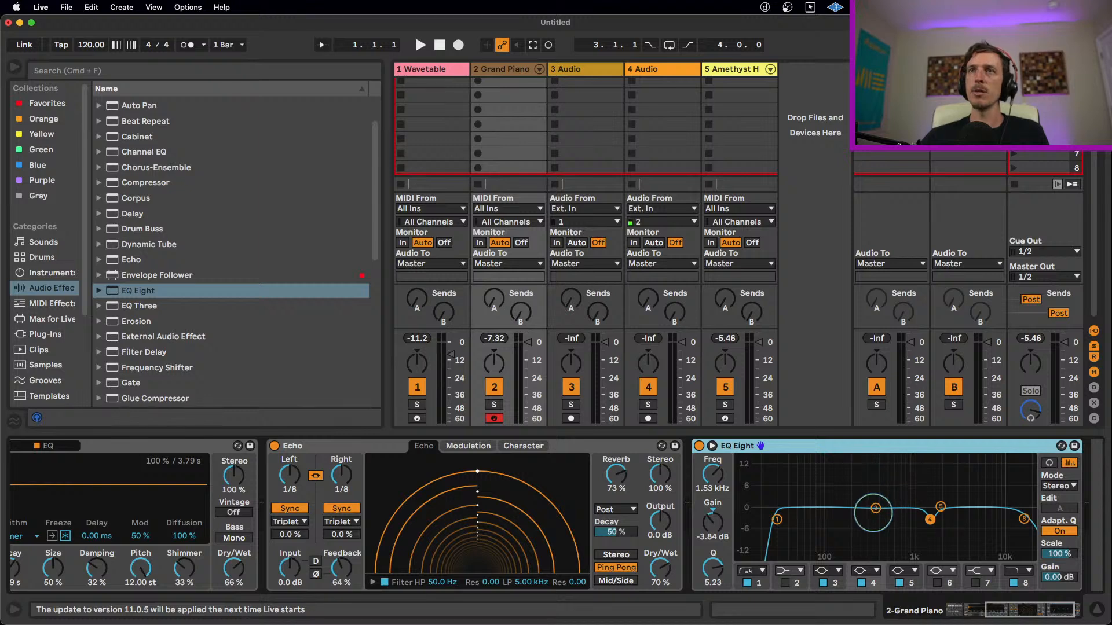
- Exaggerate the EQ curve by boosting bands 3 and 8, lowering bands 1 and 5, and cutting band 4 to -9.30 dB at 1.11 kHz
{"action": "left_click_drag", "start_coordinate": [874, 508], "coordinate": [858, 473]}
{"action": "left_click_drag", "start_coordinate": [940, 507], "coordinate": [967, 531]}
{"action": "left_click_drag", "start_coordinate": [1024, 518], "coordinate": [1006, 493]}
{"action": "left_click_drag", "start_coordinate": [777, 520], "coordinate": [800, 541]}
{"action": "left_click_drag", "start_coordinate": [931, 521], "coordinate": [918, 537]}
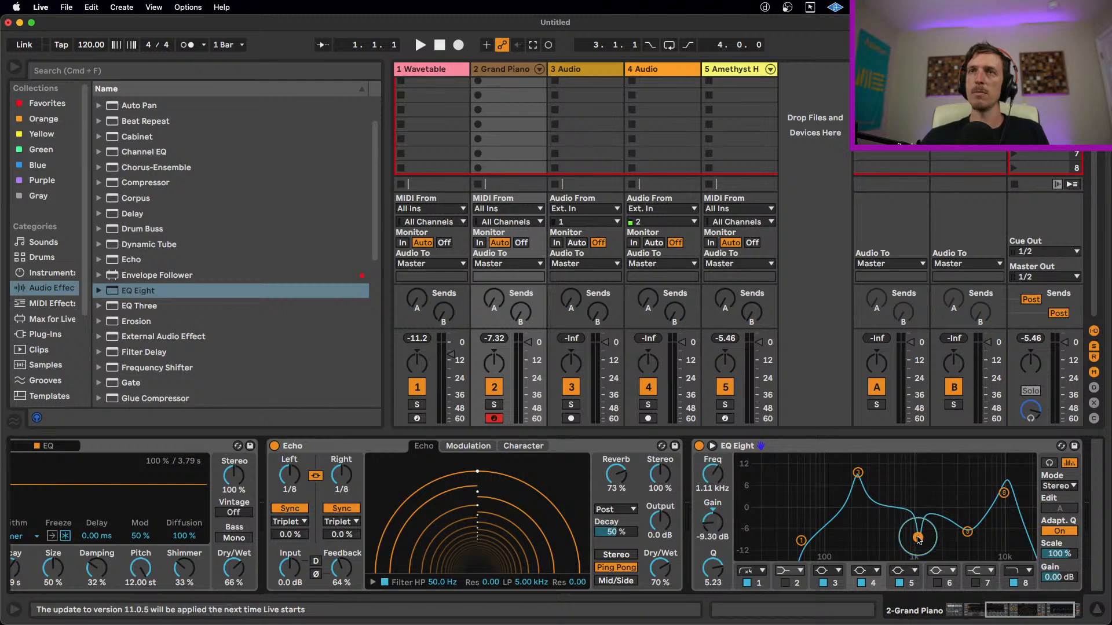
- Soften the EQ curve by easing bands 5 and 8, readjusting band 1, and reducing band 3 to 4.34 dB at 250 Hz
{"action": "left_click", "coordinate": [859, 472]}
{"action": "left_click_drag", "start_coordinate": [859, 472], "coordinate": [860, 482]}
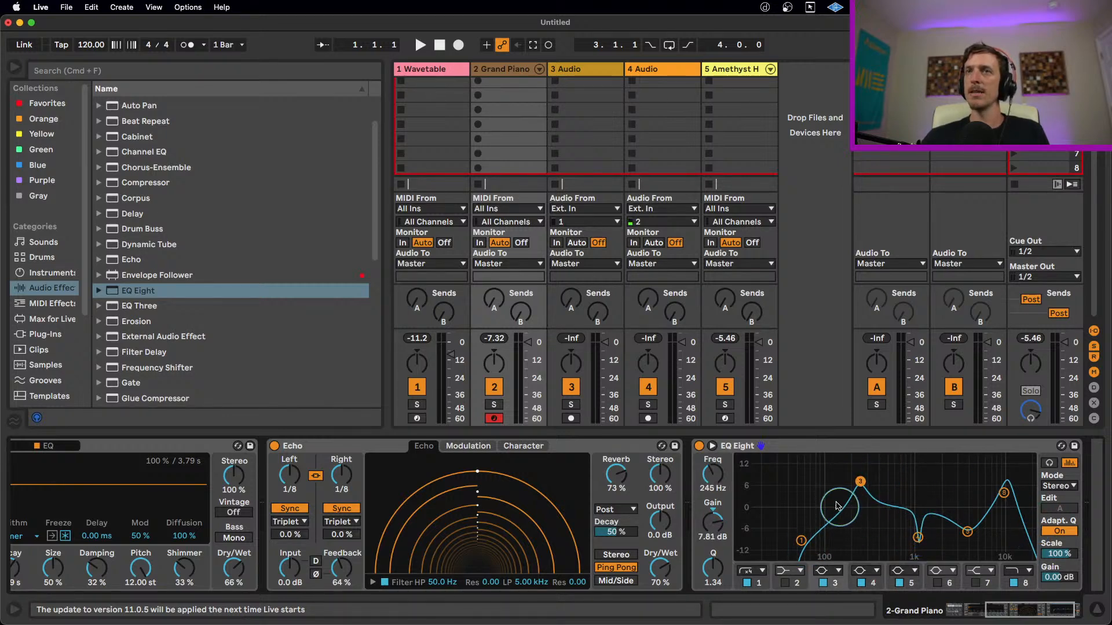
{"action": "left_click_drag", "start_coordinate": [973, 522], "coordinate": [1001, 506]}
{"action": "left_click_drag", "start_coordinate": [861, 481], "coordinate": [861, 492]}
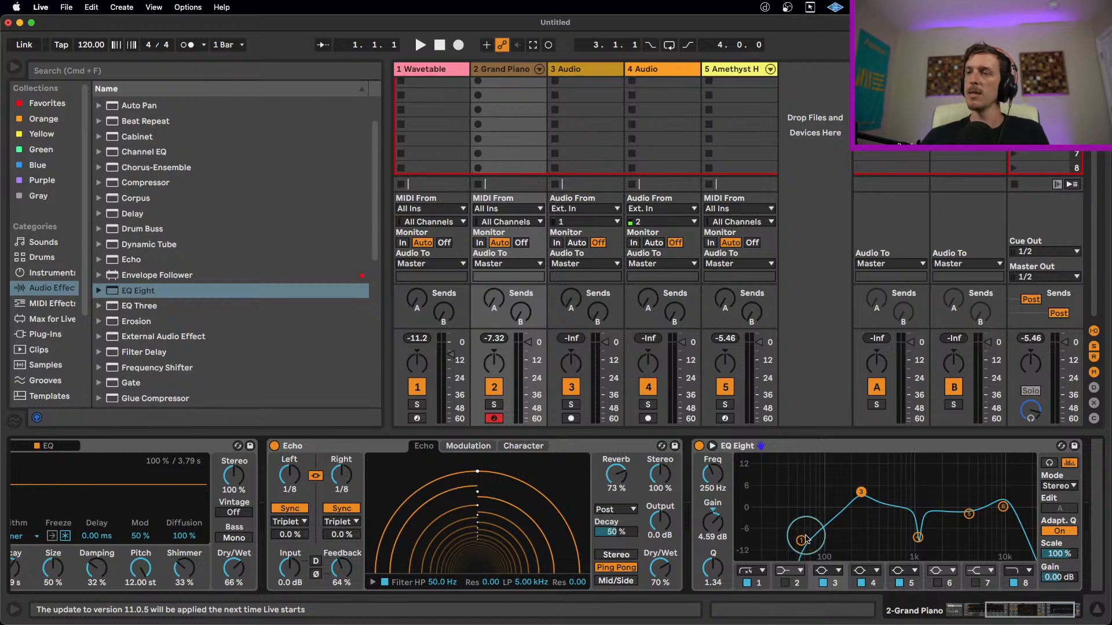
{"action": "left_click_drag", "start_coordinate": [805, 538], "coordinate": [789, 532]}
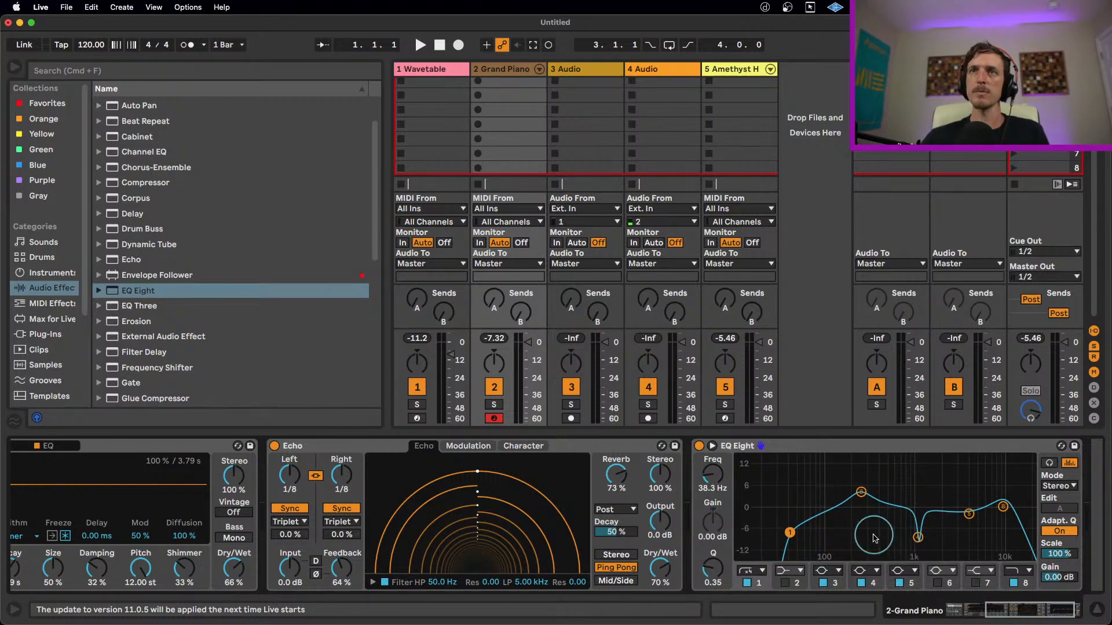
{"action": "left_click_drag", "start_coordinate": [789, 532], "coordinate": [798, 521]}
{"action": "left_click", "coordinate": [861, 493]}
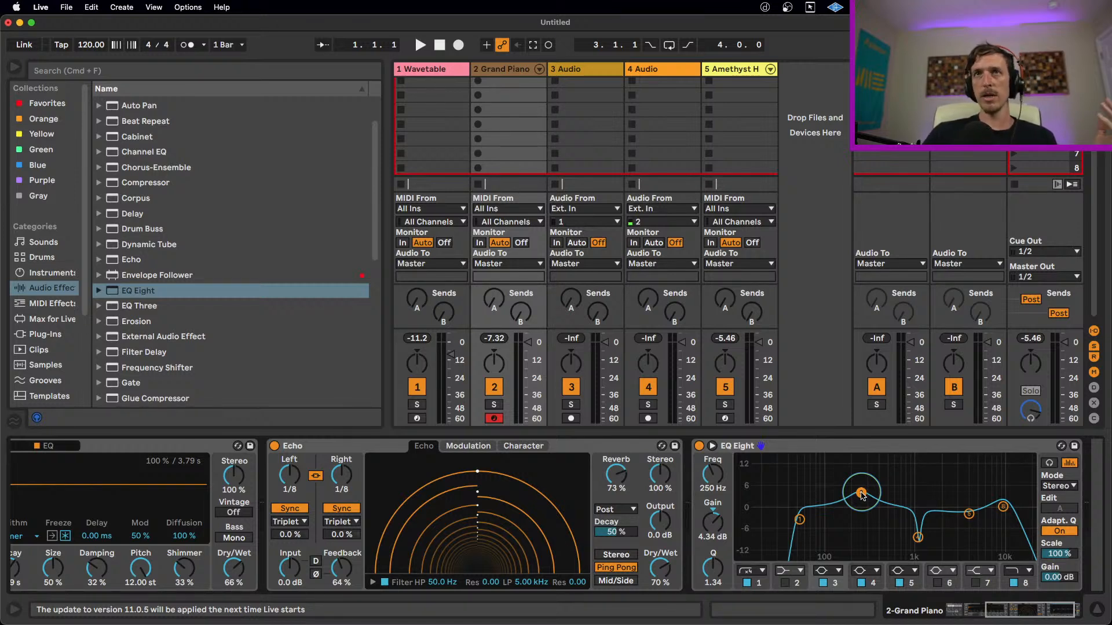
- Delete the EQ Eight from the Grand Piano track
{"action": "left_click", "coordinate": [843, 451]}
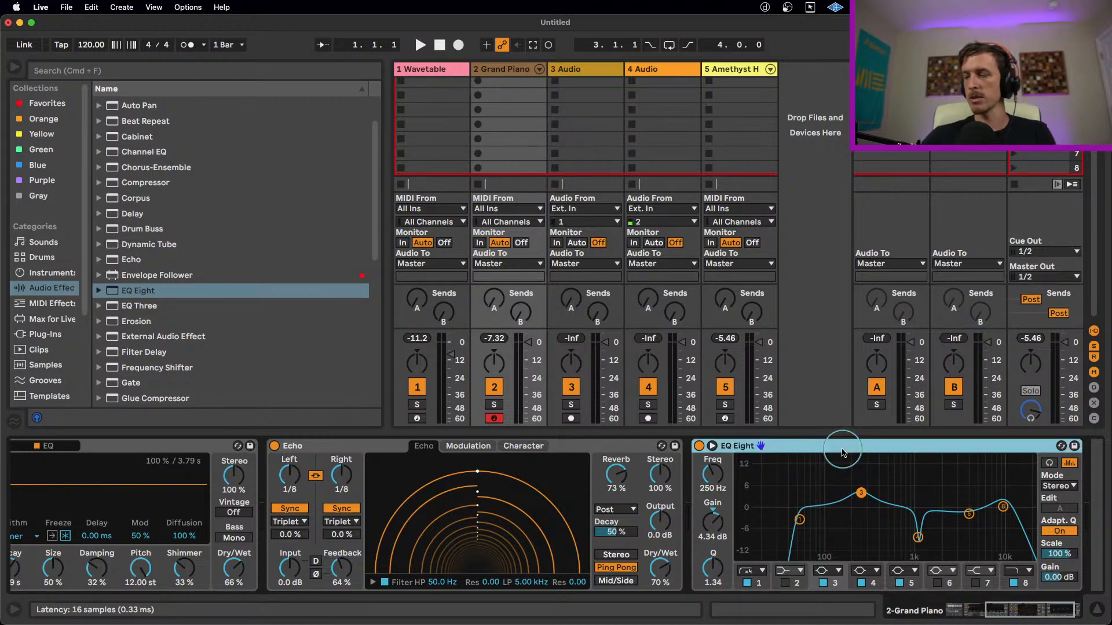
{"action": "key", "text": "Delete"}
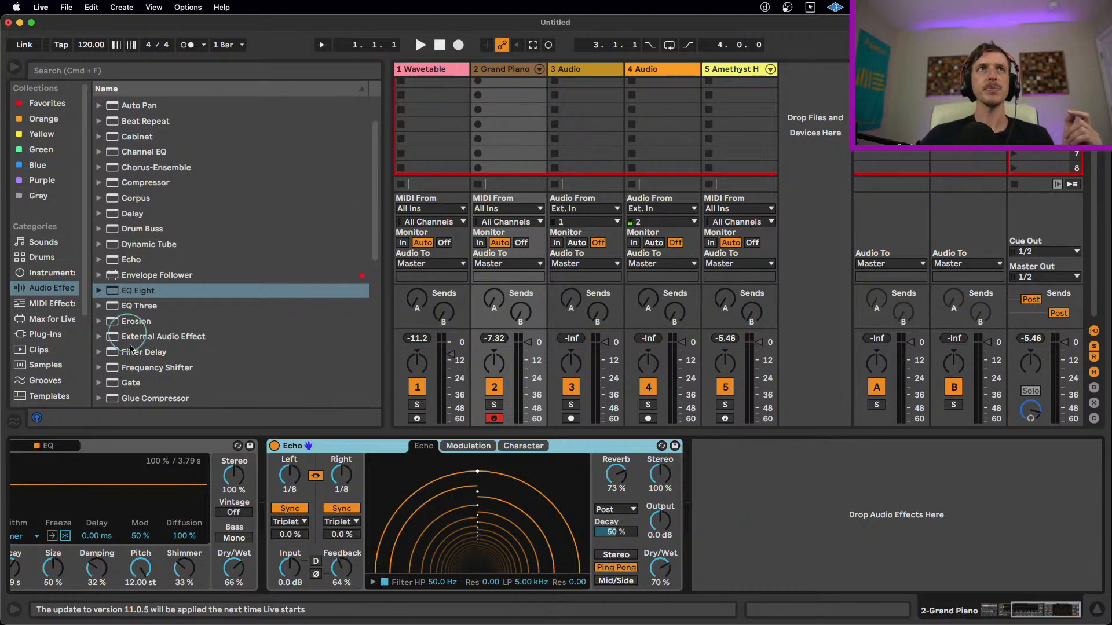
- Add an empty Drum Rack from the Drums category on a new track after Amethyst
{"action": "left_click", "coordinate": [43, 258]}
{"action": "left_click_drag", "start_coordinate": [143, 119], "coordinate": [794, 98]}
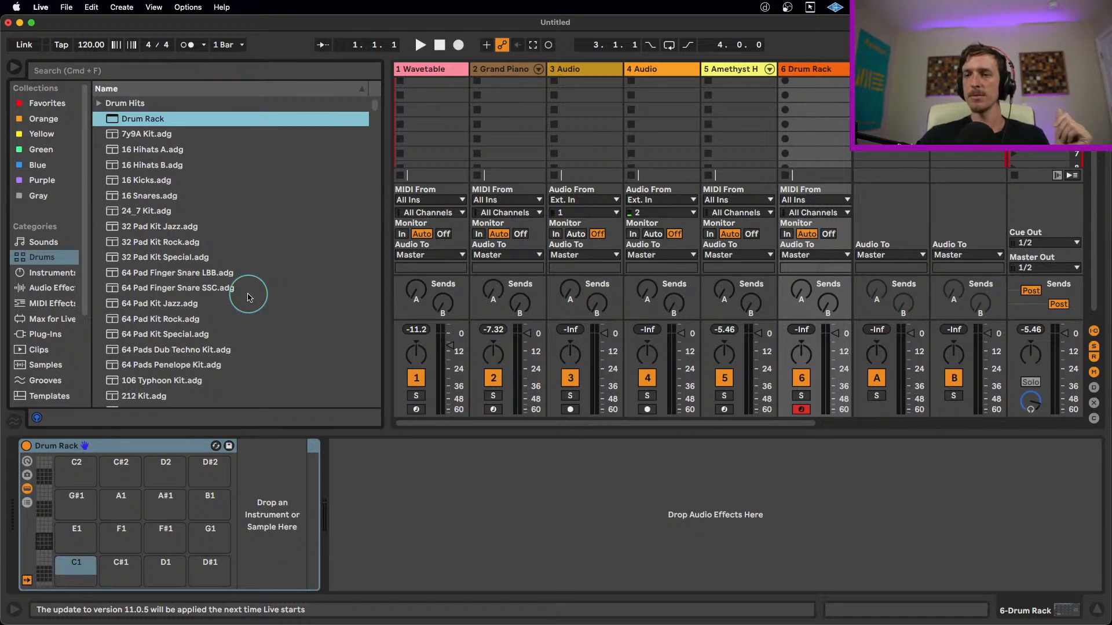
- Preview the samples in the Purple collection's Snare and Clap folder, from ABI2_Dabow_Ringing_Snare_Clap through SONNY_D_snare_16
{"action": "scroll", "coordinate": [46, 270], "scroll_direction": "down", "scroll_amount": 5}
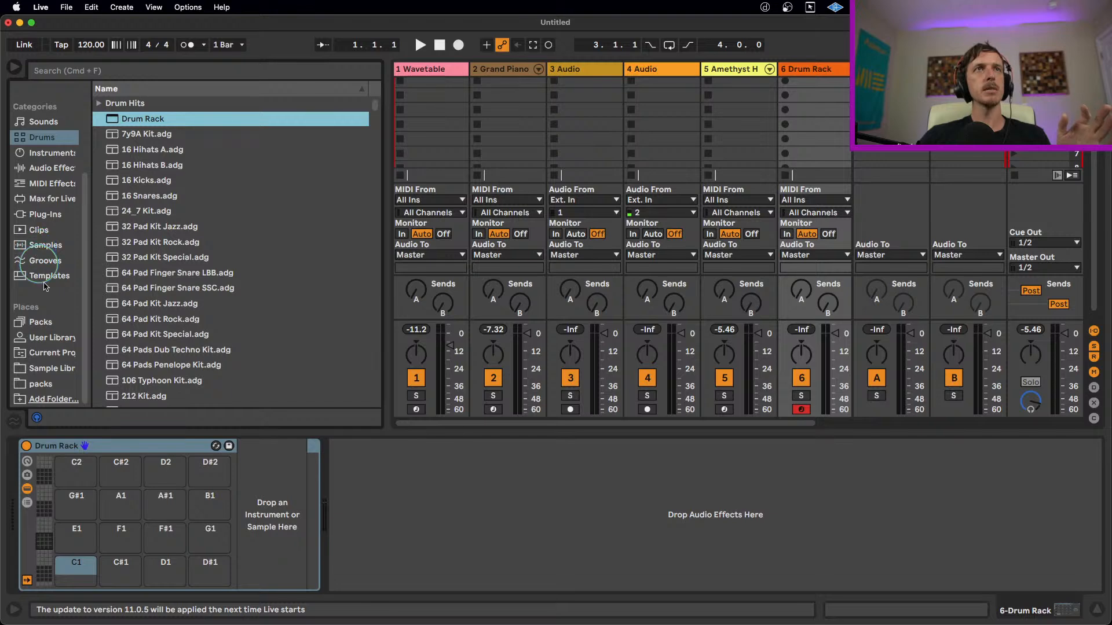
{"action": "scroll", "coordinate": [37, 266], "scroll_direction": "up", "scroll_amount": 5}
{"action": "left_click", "coordinate": [42, 160]}
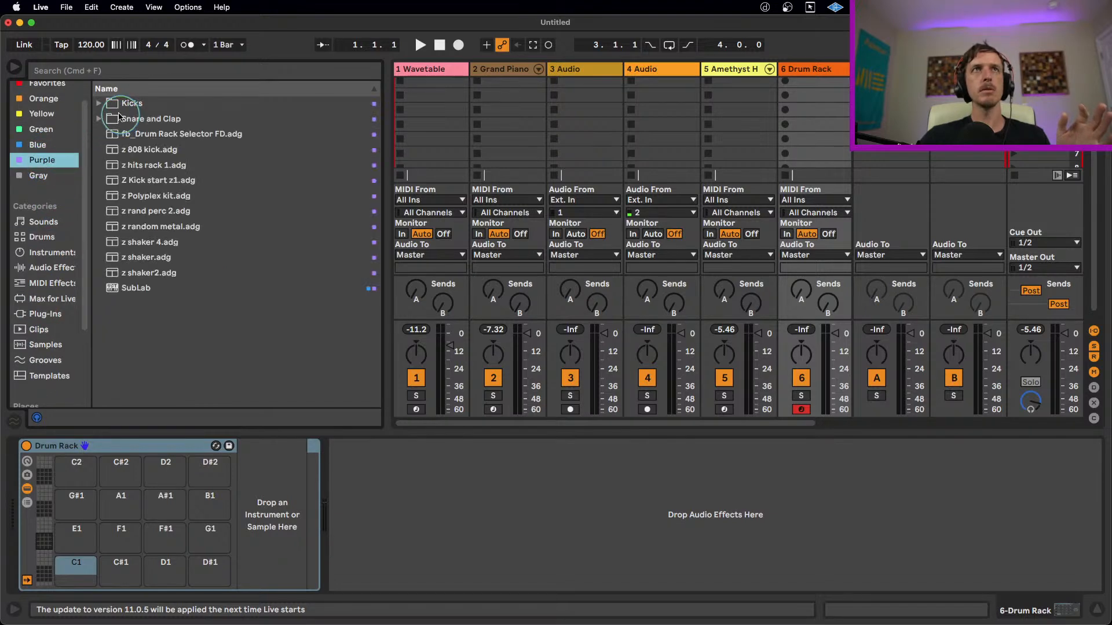
{"action": "left_click", "coordinate": [122, 119]}
{"action": "left_click", "coordinate": [130, 138]}
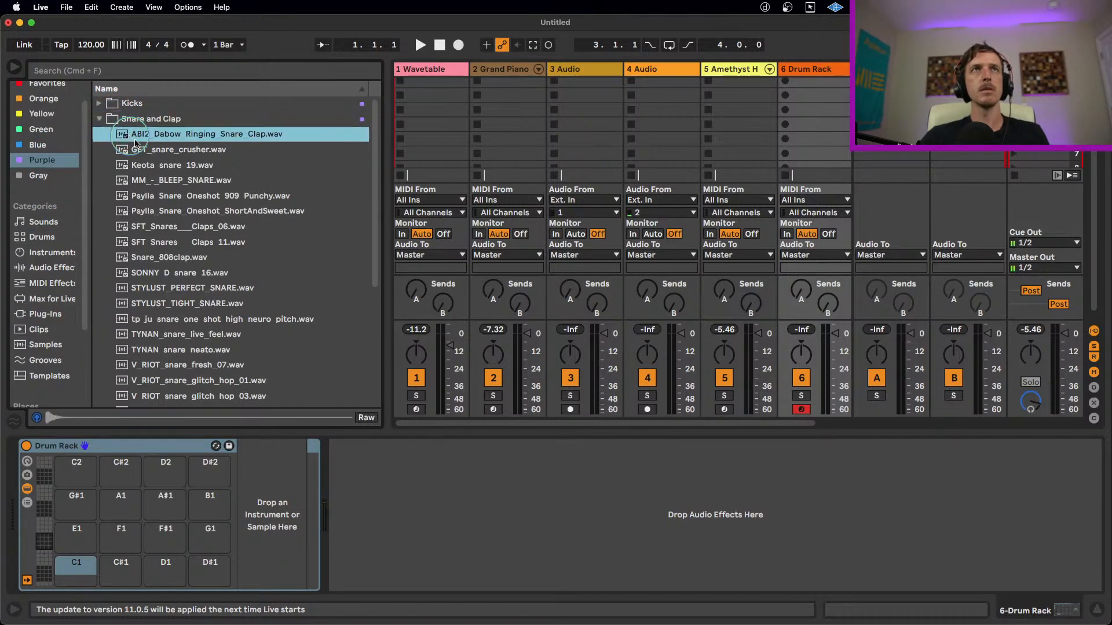
{"action": "left_click", "coordinate": [143, 151]}
{"action": "left_click", "coordinate": [153, 167]}
{"action": "left_click", "coordinate": [160, 183]}
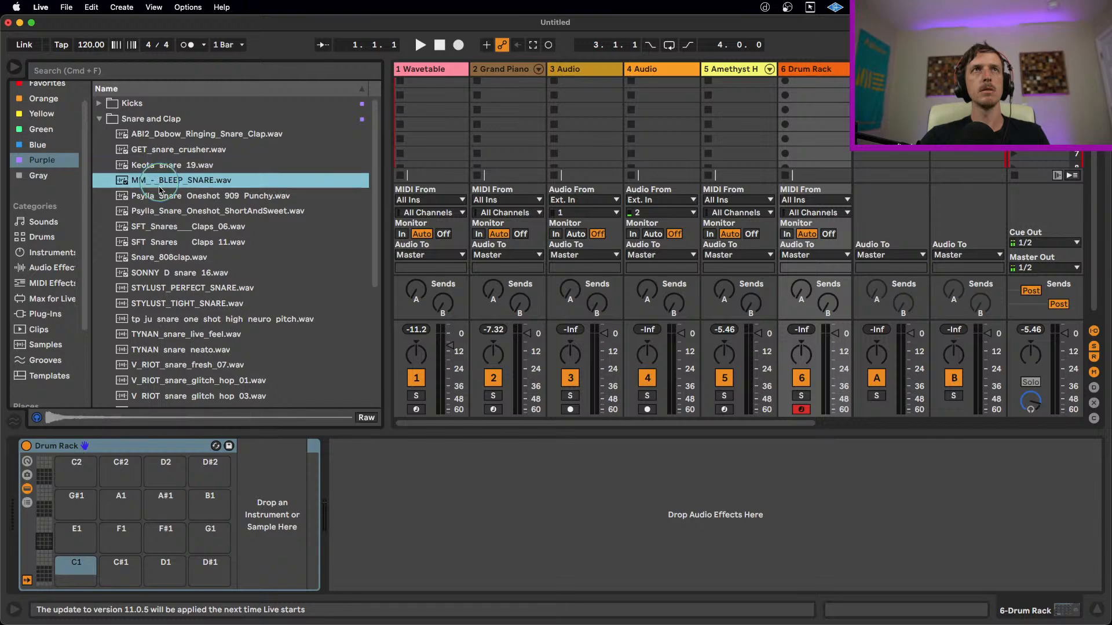
{"action": "left_click", "coordinate": [160, 197]}
{"action": "left_click", "coordinate": [160, 212]}
{"action": "left_click", "coordinate": [161, 237]}
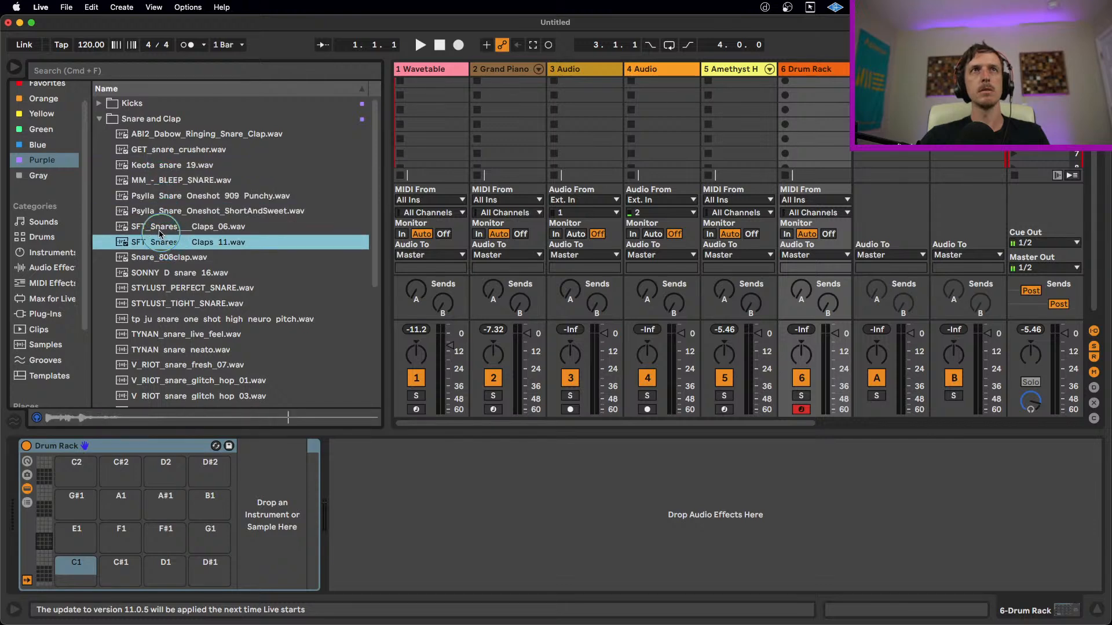
{"action": "left_click", "coordinate": [167, 259]}
{"action": "left_click", "coordinate": [174, 274]}
- Load SONNY_D_snare_16.wav onto the Drum Rack's C1 pad, lower the keyboard octave, and play the snare
{"action": "left_click_drag", "start_coordinate": [176, 294], "coordinate": [85, 563]}
{"action": "key", "text": "a"}
{"action": "key", "text": "z"}
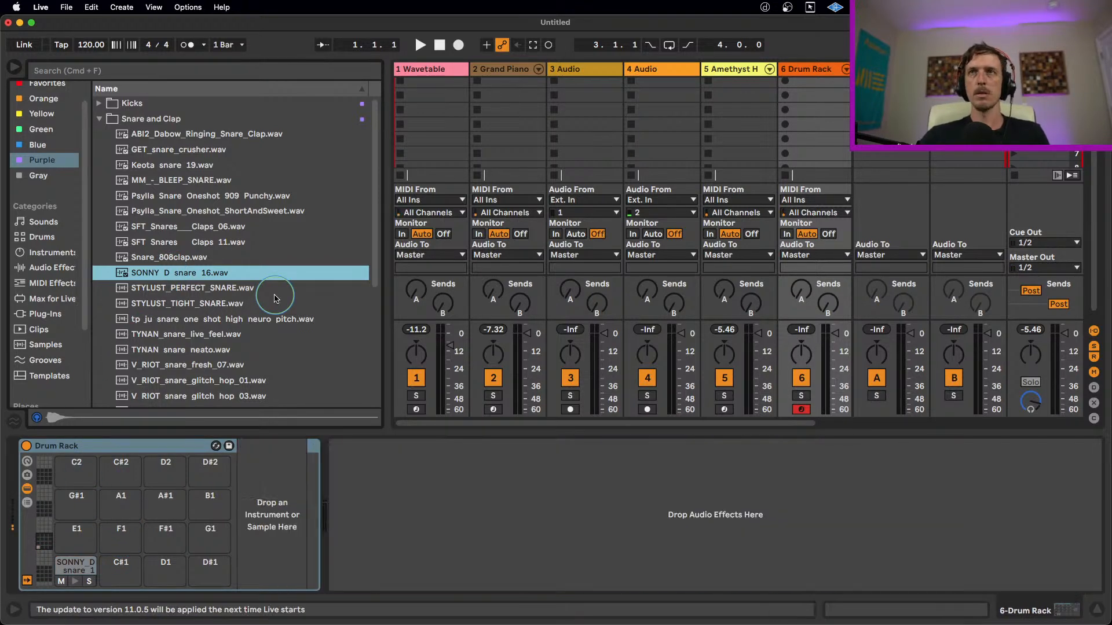
{"action": "key", "text": "a"}
{"action": "key", "text": "z"}
{"action": "key", "text": "a"}
{"action": "key", "text": "a"}
{"action": "key", "text": "a"}
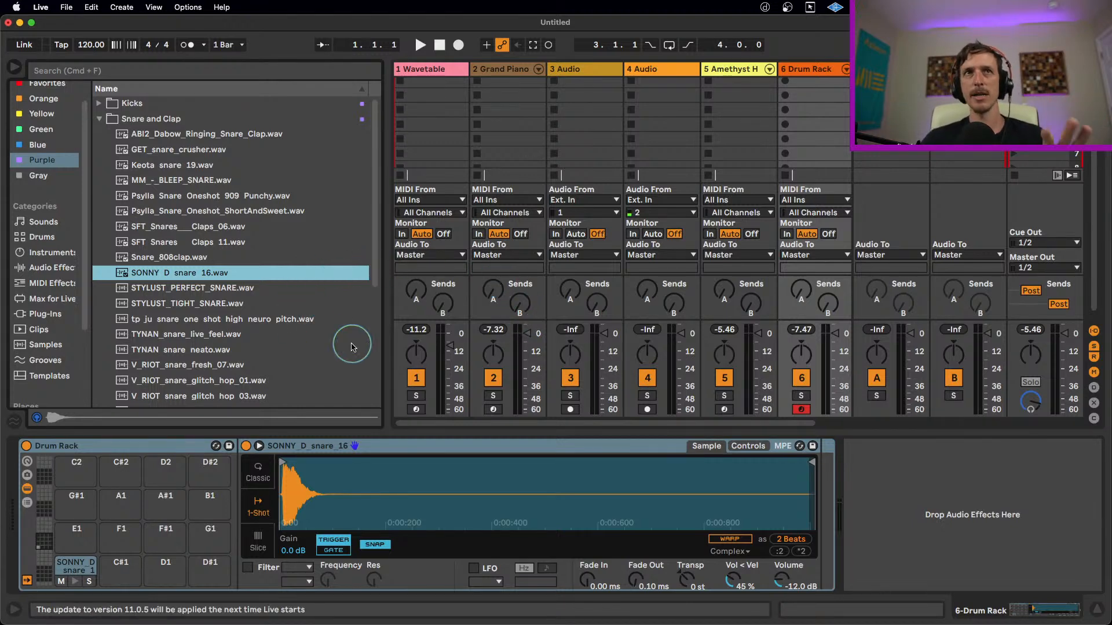
- Remove the Reverb from return track A and browse for replacement effects
{"action": "left_click", "coordinate": [32, 272]}
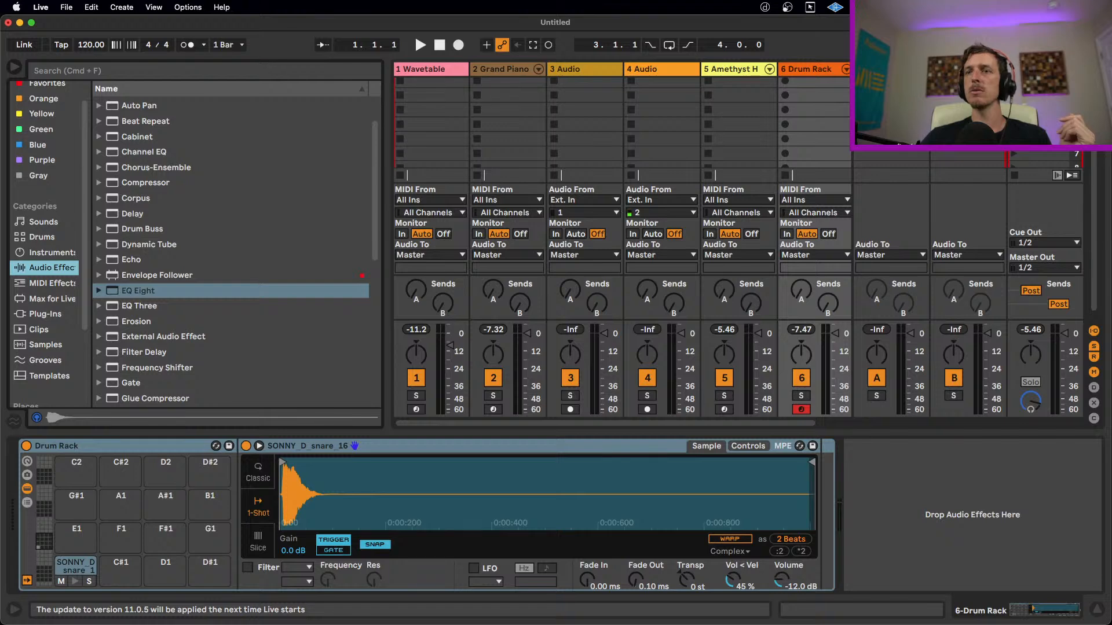
{"action": "left_click", "coordinate": [886, 70]}
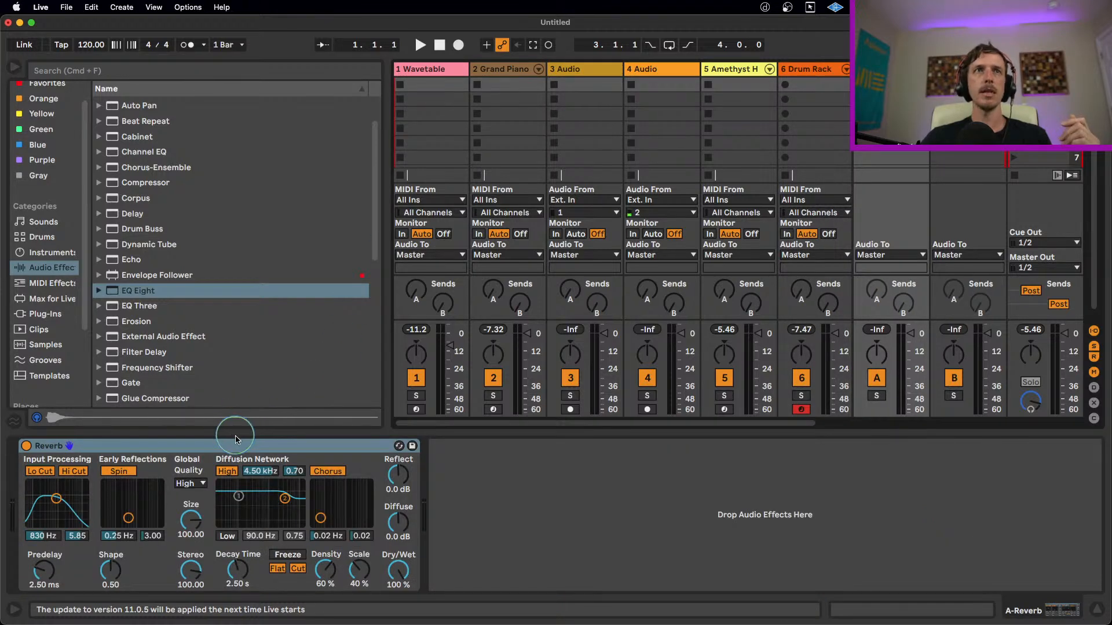
{"action": "key", "text": "BackSpace"}
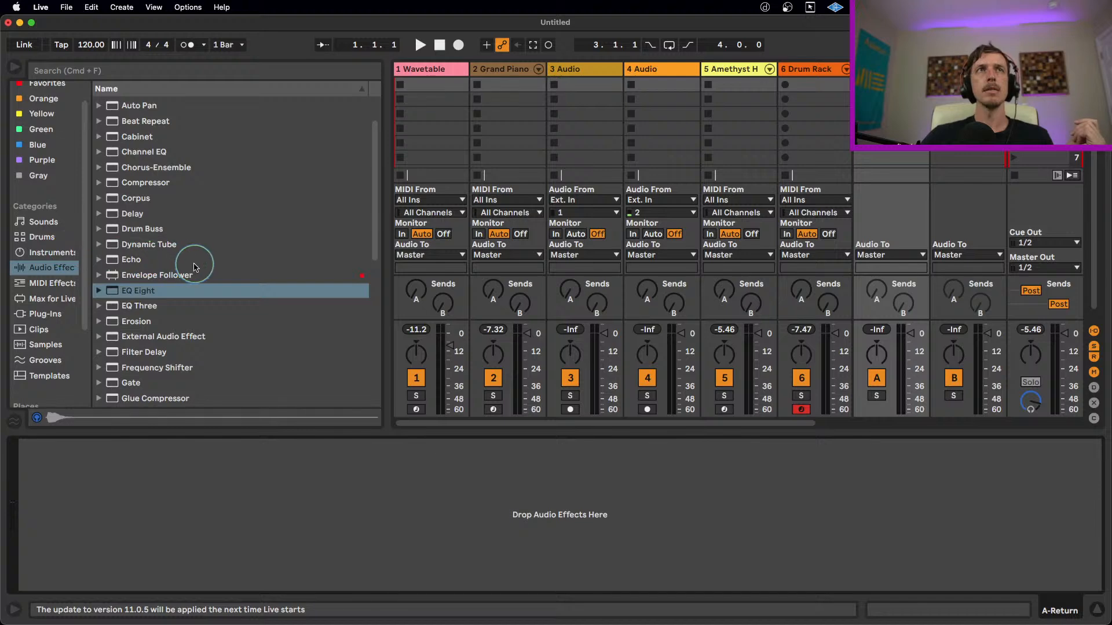
{"action": "scroll", "coordinate": [60, 289], "scroll_direction": "down", "scroll_amount": 4}
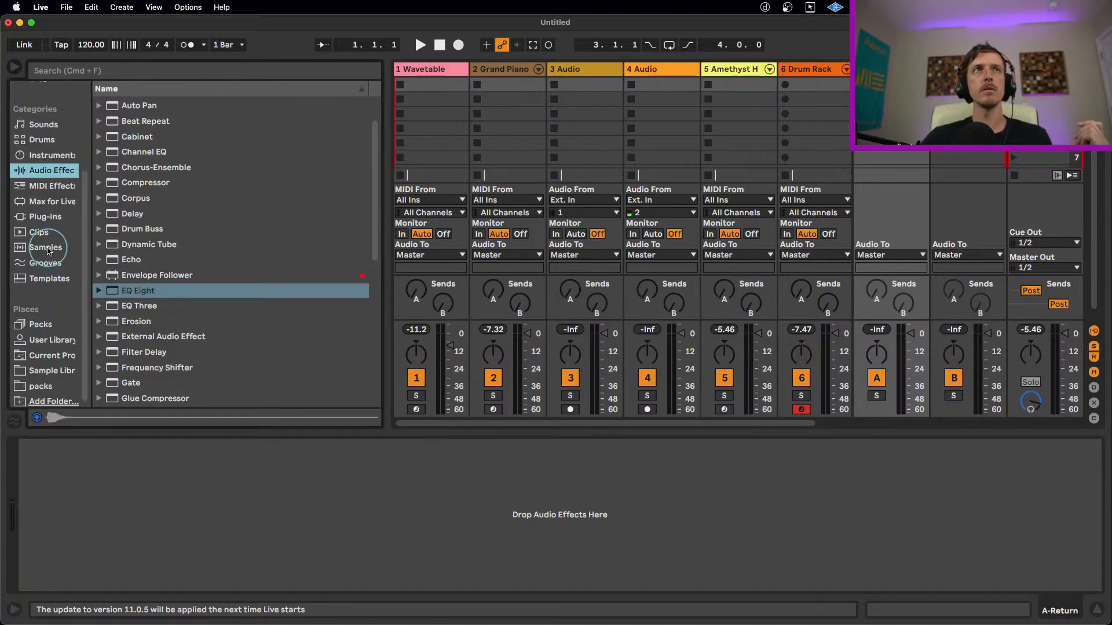
- Load the Valhalla DSP ValhallaVintageVerb VST3 plug-in onto return track A and close its plug-in window
{"action": "left_click", "coordinate": [45, 216]}
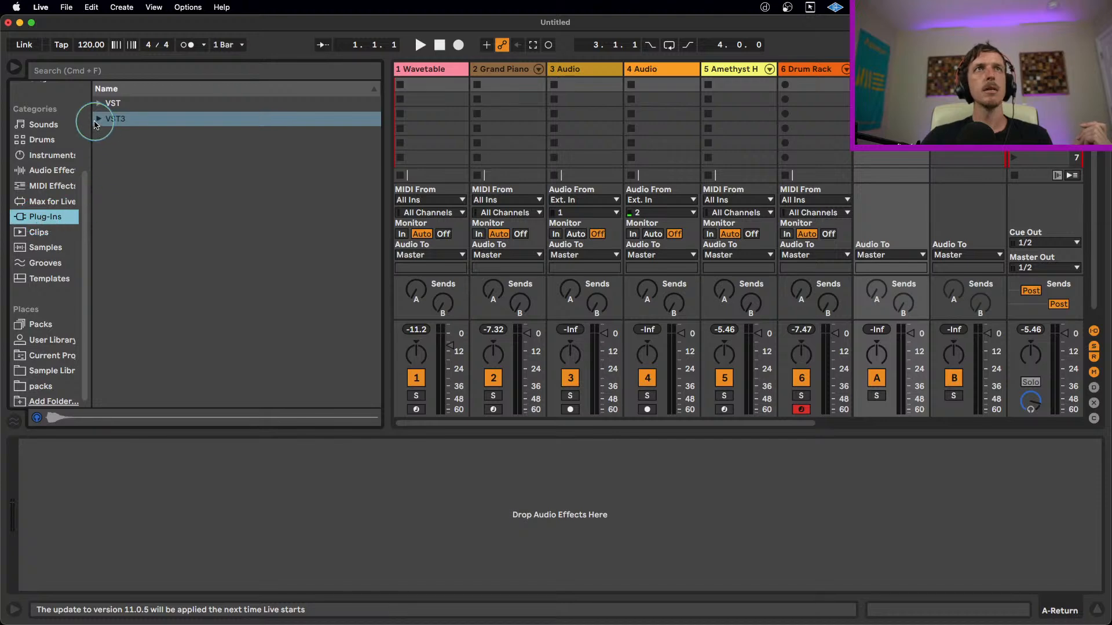
{"action": "left_click", "coordinate": [99, 120]}
{"action": "left_click", "coordinate": [109, 165]}
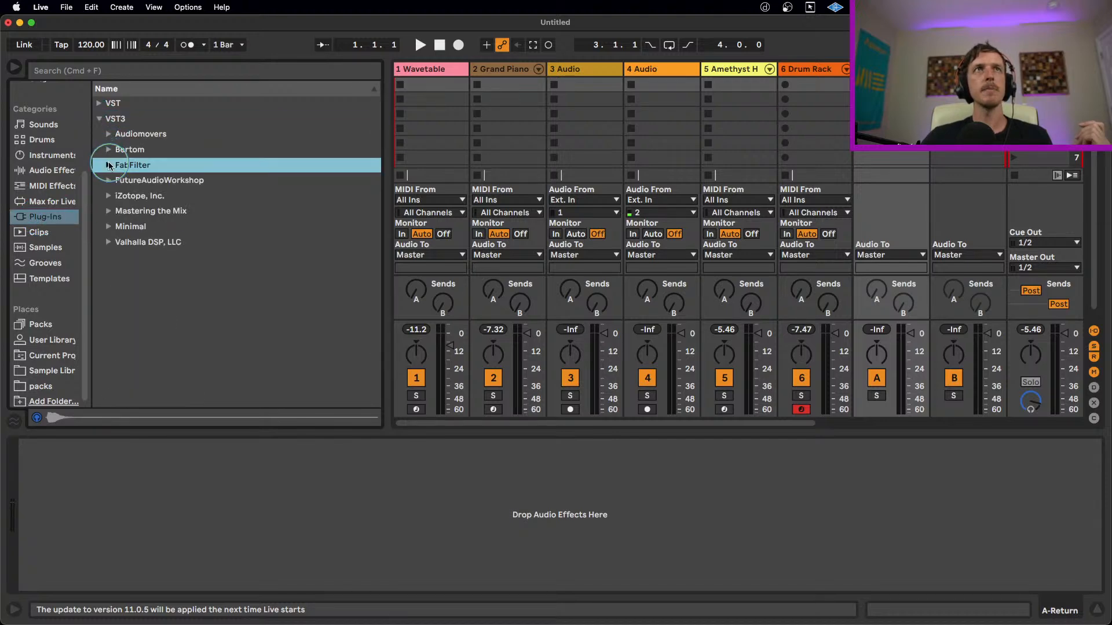
{"action": "left_click", "coordinate": [109, 244]}
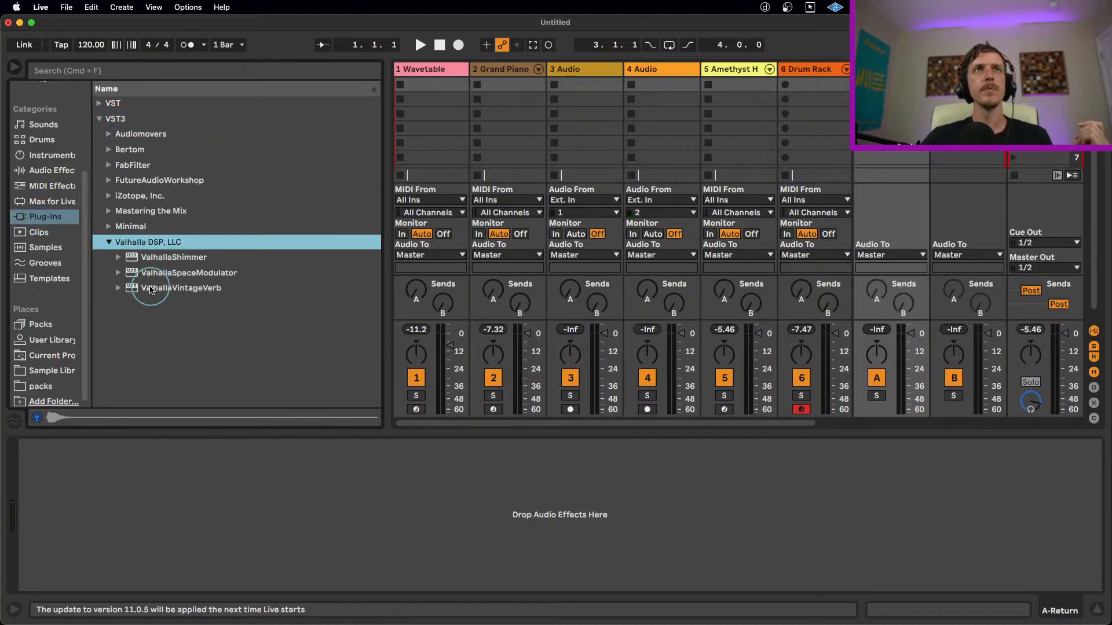
{"action": "left_click", "coordinate": [222, 287]}
{"action": "left_click_drag", "start_coordinate": [359, 253], "coordinate": [871, 104]}
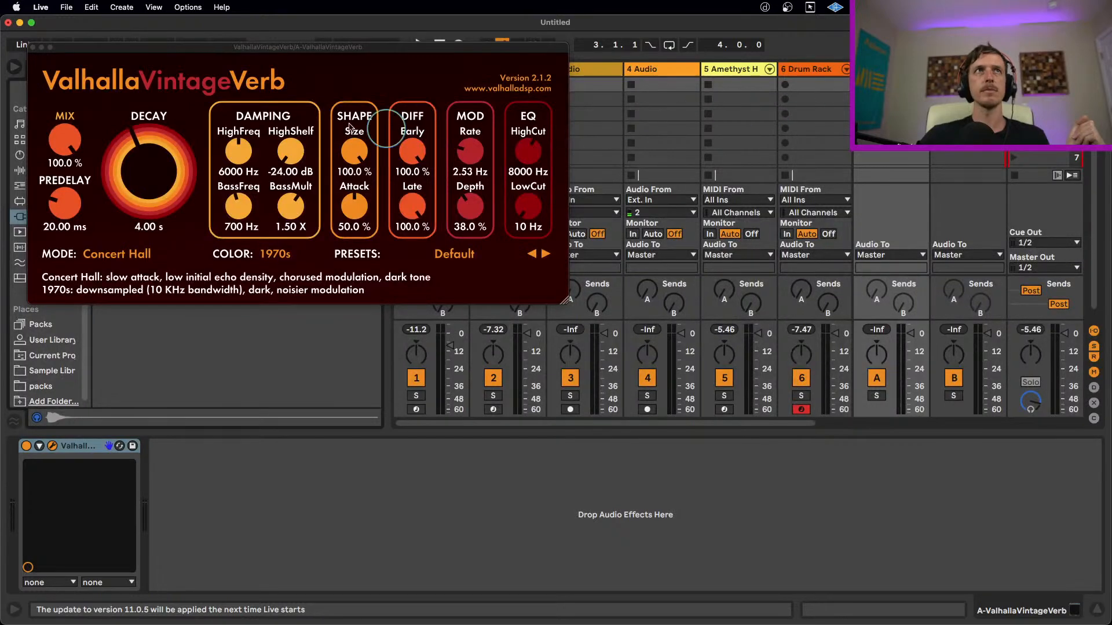
{"action": "left_click", "coordinate": [33, 47]}
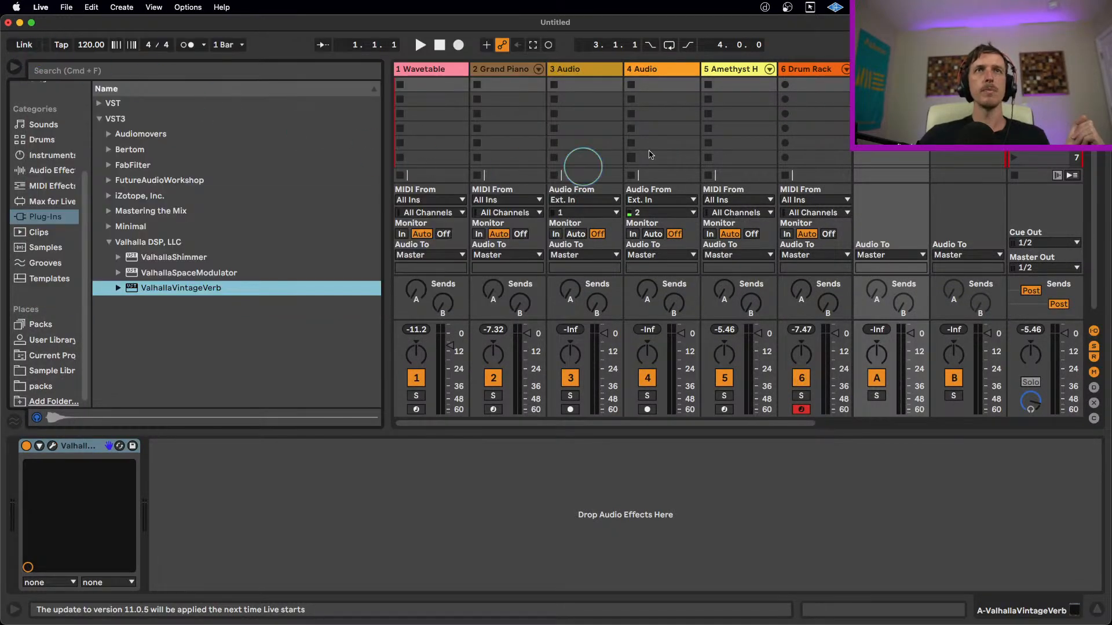
- Add EQ Eight and Compressor to the Drum Rack track, bypass the EQ, and place the Compressor before it in compact view
{"action": "left_click", "coordinate": [809, 69]}
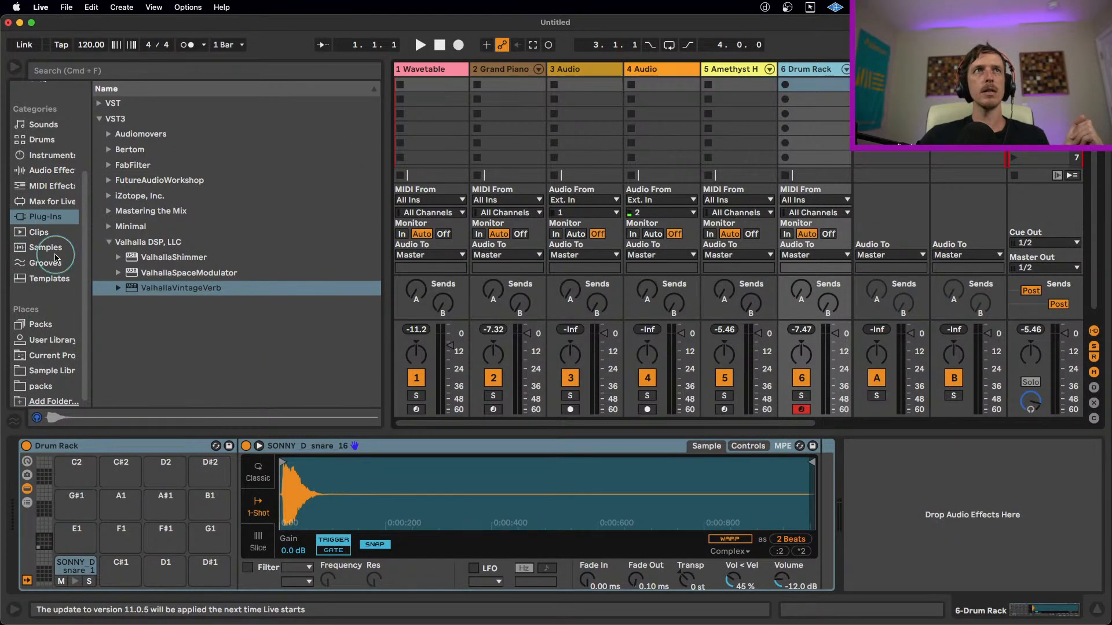
{"action": "left_click", "coordinate": [52, 171]}
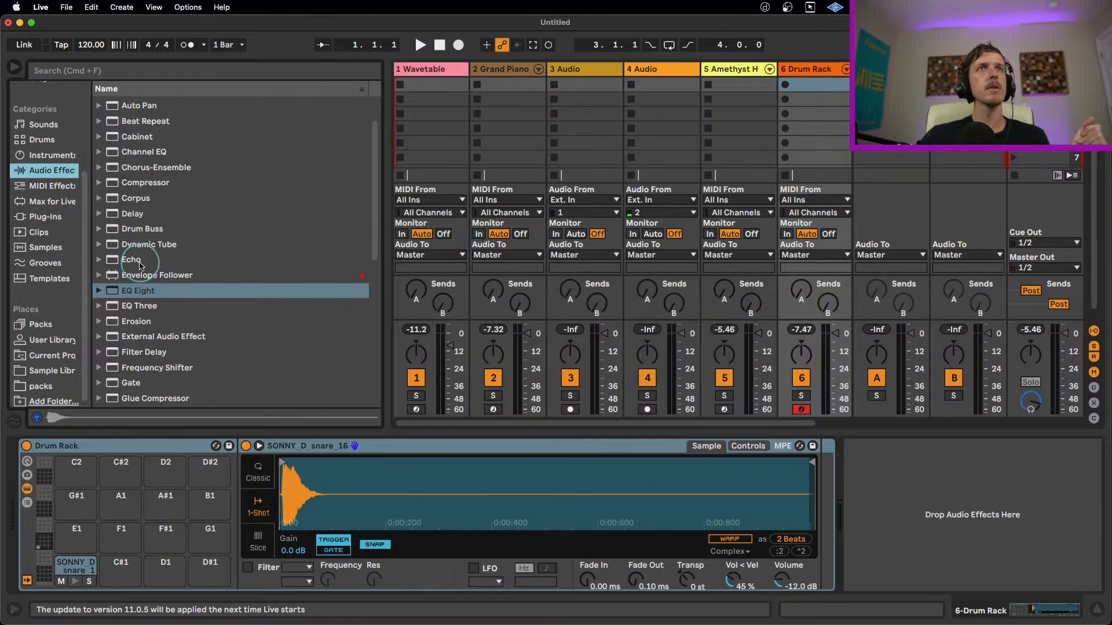
{"action": "double_click", "coordinate": [141, 291]}
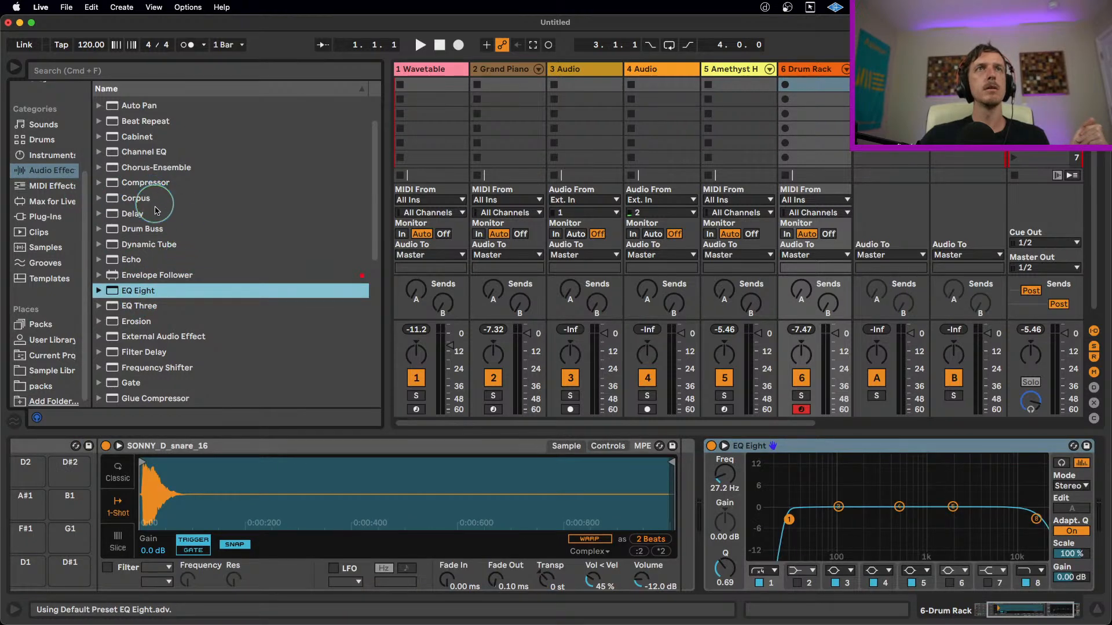
{"action": "double_click", "coordinate": [143, 182]}
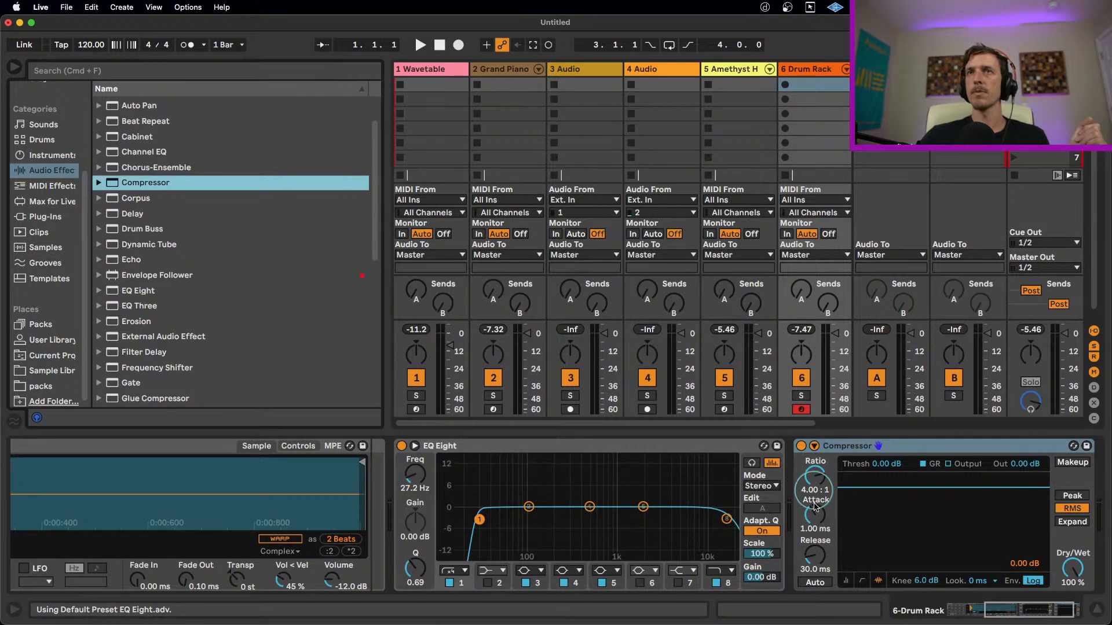
{"action": "left_click", "coordinate": [846, 581]}
{"action": "left_click", "coordinate": [402, 446]}
{"action": "left_click_drag", "start_coordinate": [845, 447], "coordinate": [497, 471]}
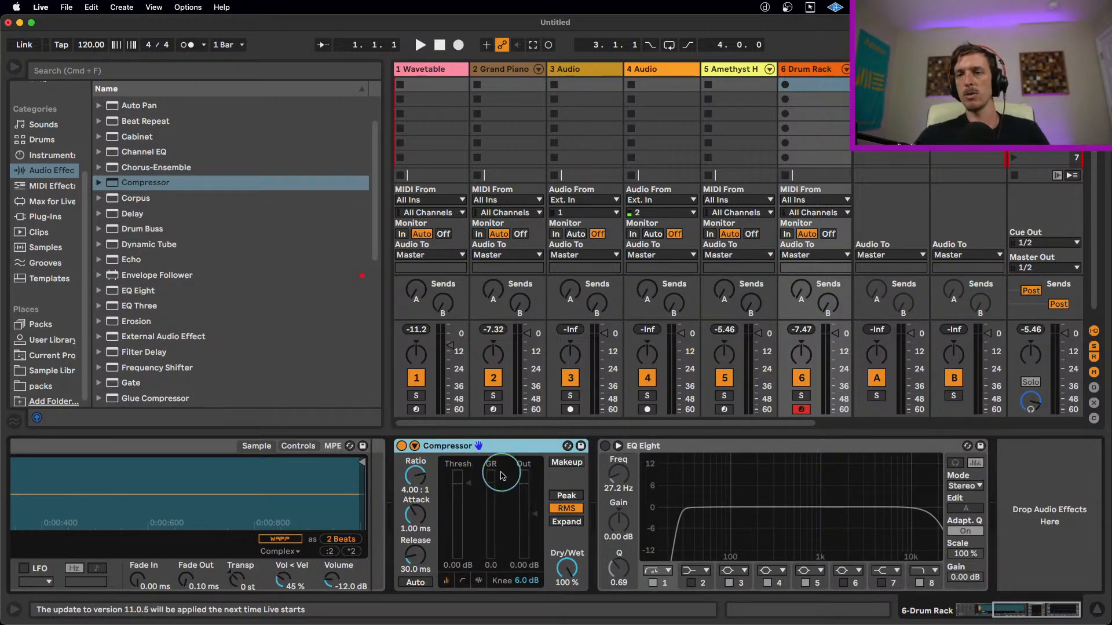
- Test different Compressor thresholds on the snare, setting the attack to 10.4 ms and the sample's volume to -17.4 dB
{"action": "mouse_move", "coordinate": [1031, 610]}
{"action": "left_mouse_down"}
{"action": "mouse_move", "coordinate": [1000, 612]}
{"action": "mouse_move", "coordinate": [1012, 613]}
{"action": "left_mouse_up"}
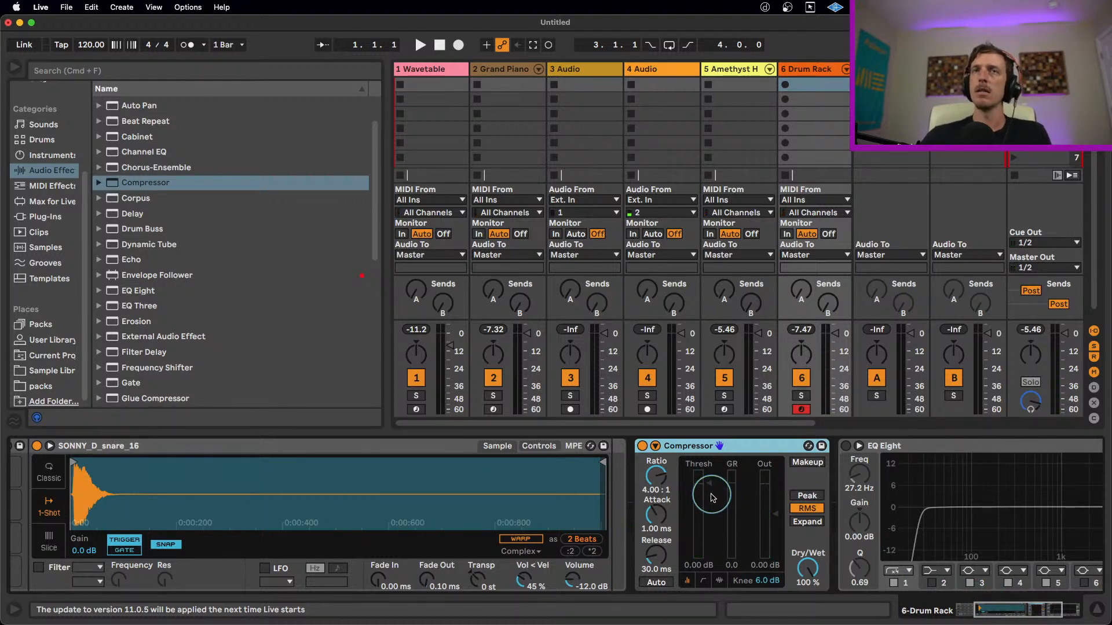
{"action": "left_click_drag", "start_coordinate": [711, 498], "coordinate": [704, 509]}
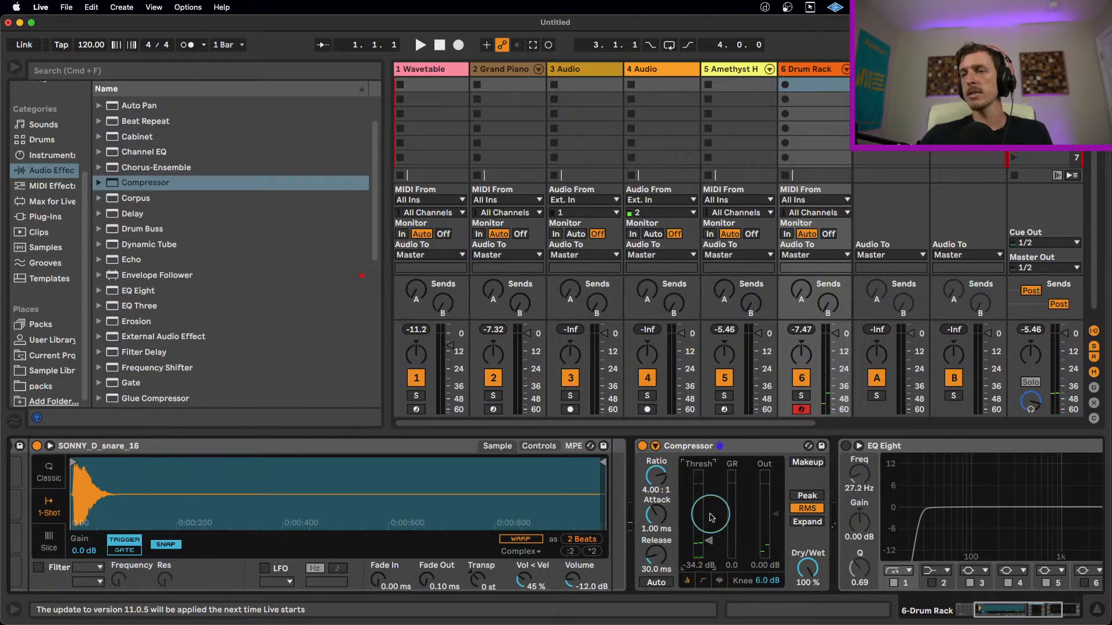
{"action": "left_click", "coordinate": [807, 462]}
{"action": "mouse_move", "coordinate": [705, 537]}
{"action": "left_mouse_down"}
{"action": "mouse_move", "coordinate": [704, 516]}
{"action": "mouse_move", "coordinate": [711, 531]}
{"action": "left_mouse_up"}
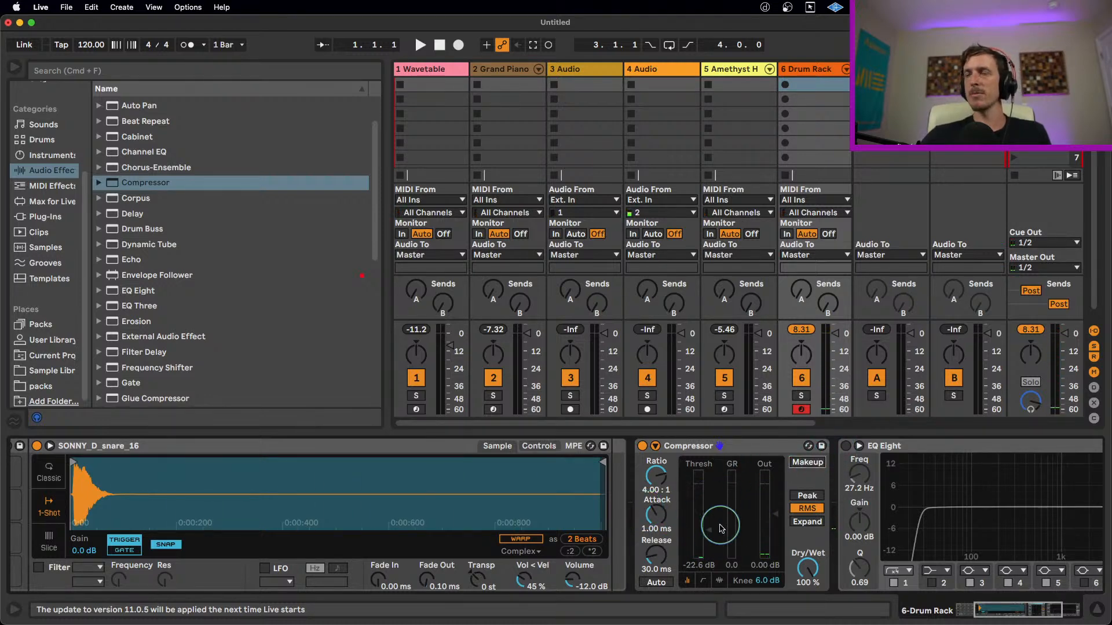
{"action": "left_click_drag", "start_coordinate": [721, 528], "coordinate": [706, 528]}
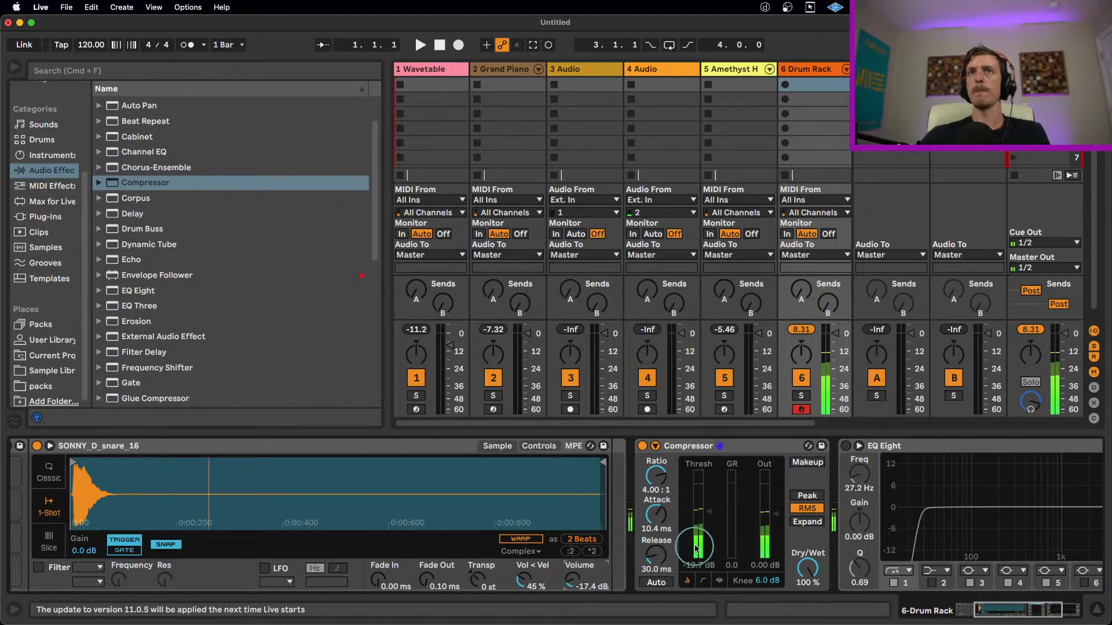
- Set the Compressor's threshold to -33.1 dB and compare the snare with the Compressor bypassed and active
{"action": "left_click_drag", "start_coordinate": [705, 524], "coordinate": [704, 516]}
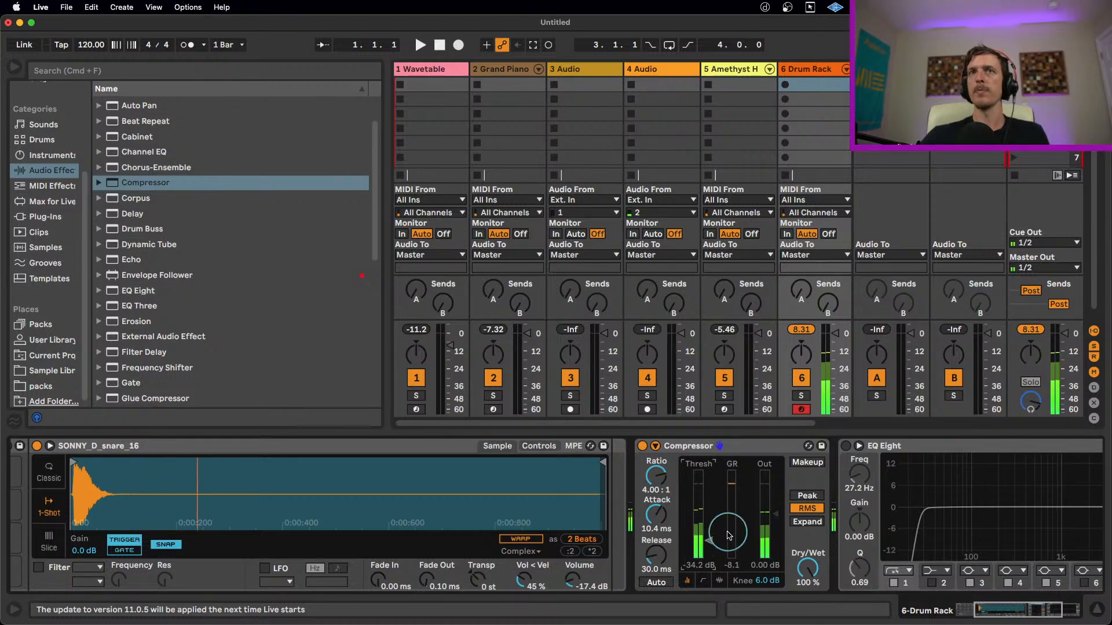
{"action": "left_click_drag", "start_coordinate": [705, 539], "coordinate": [705, 537]}
{"action": "left_click", "coordinate": [642, 447]}
{"action": "left_click", "coordinate": [642, 447]}
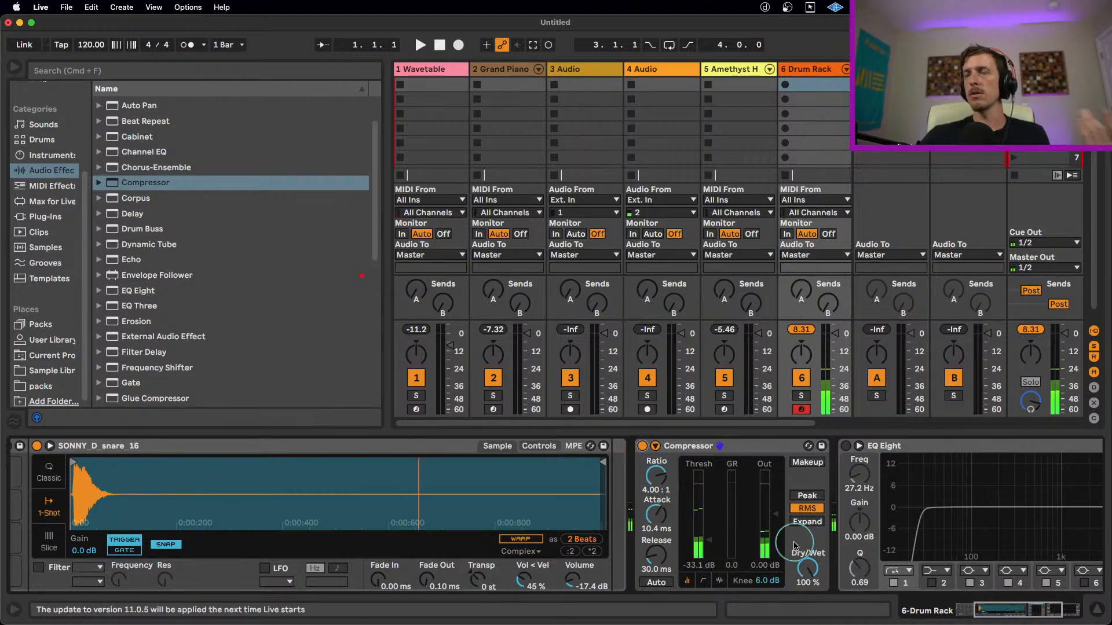
- Raise the Compressor's output to 12.2 dB with Makeup off, compare it bypassed, and set the attack to 12.5 ms
{"action": "left_click", "coordinate": [808, 468]}
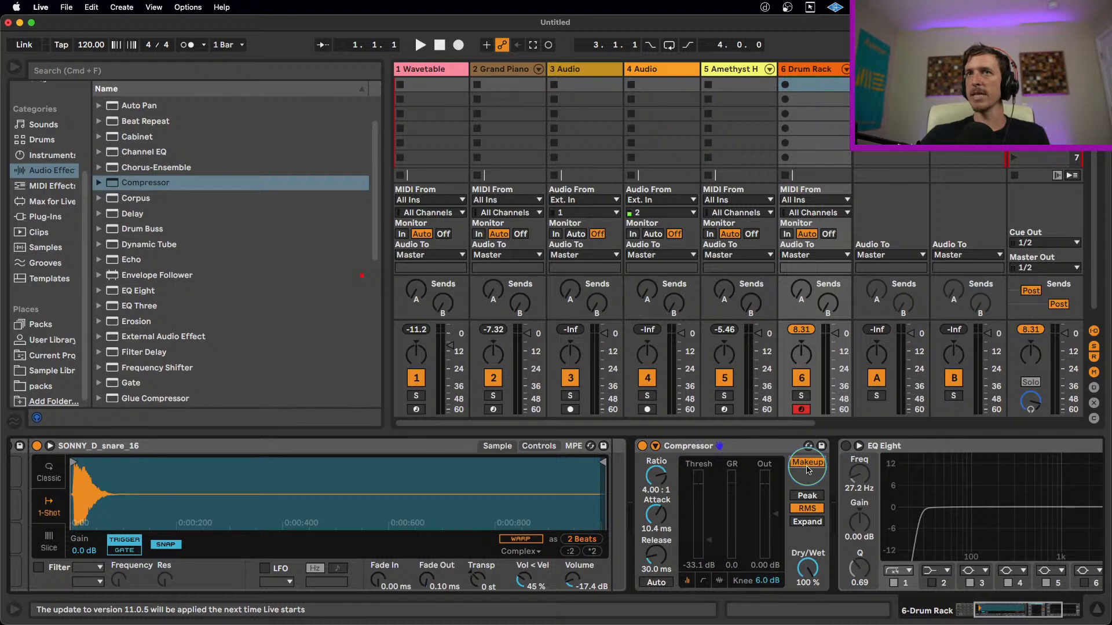
{"action": "left_click", "coordinate": [809, 468]}
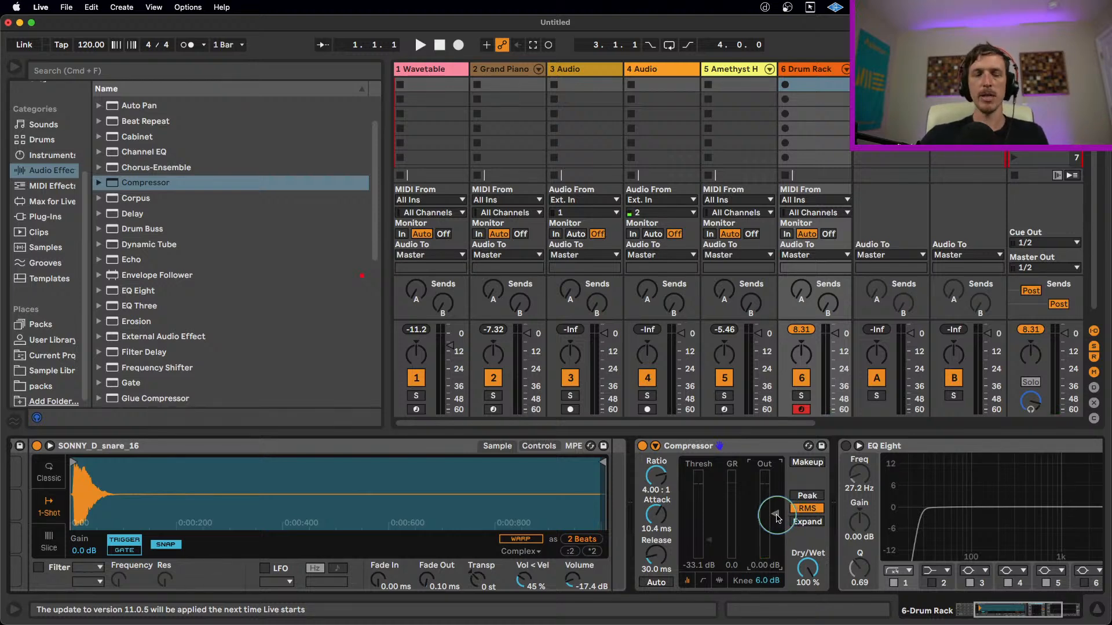
{"action": "left_click_drag", "start_coordinate": [773, 518], "coordinate": [775, 501]}
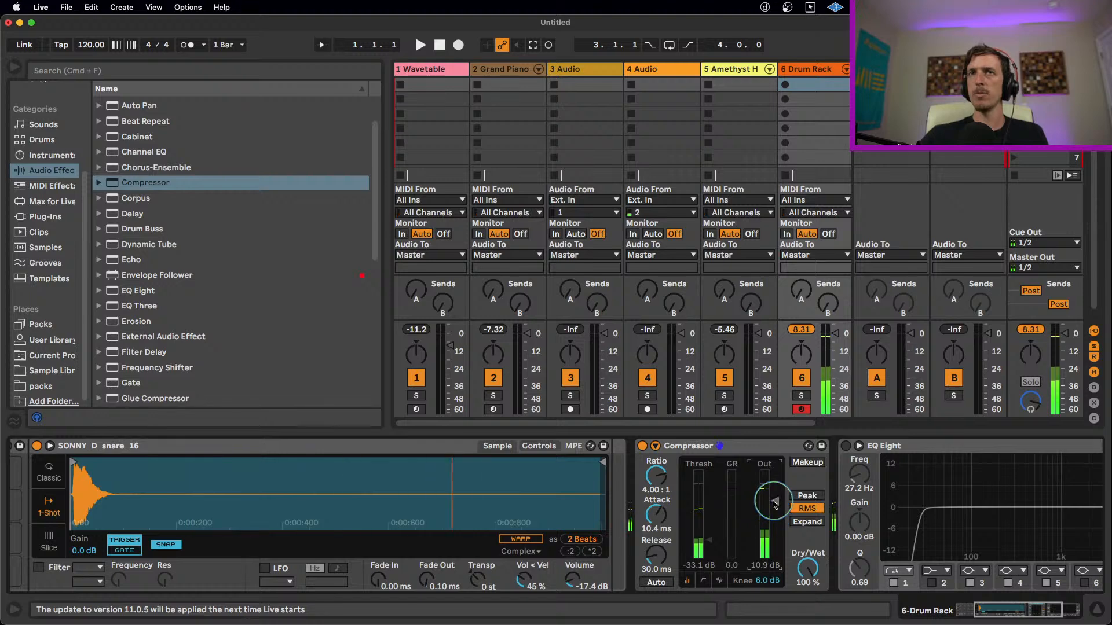
{"action": "left_click_drag", "start_coordinate": [774, 504], "coordinate": [771, 500]}
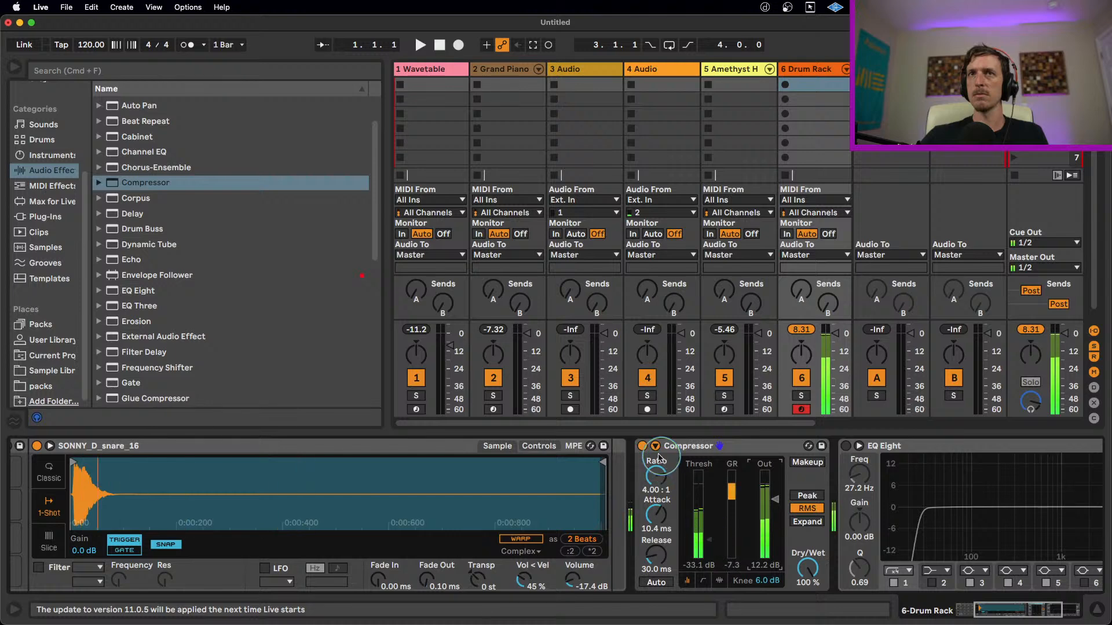
{"action": "left_click", "coordinate": [642, 447]}
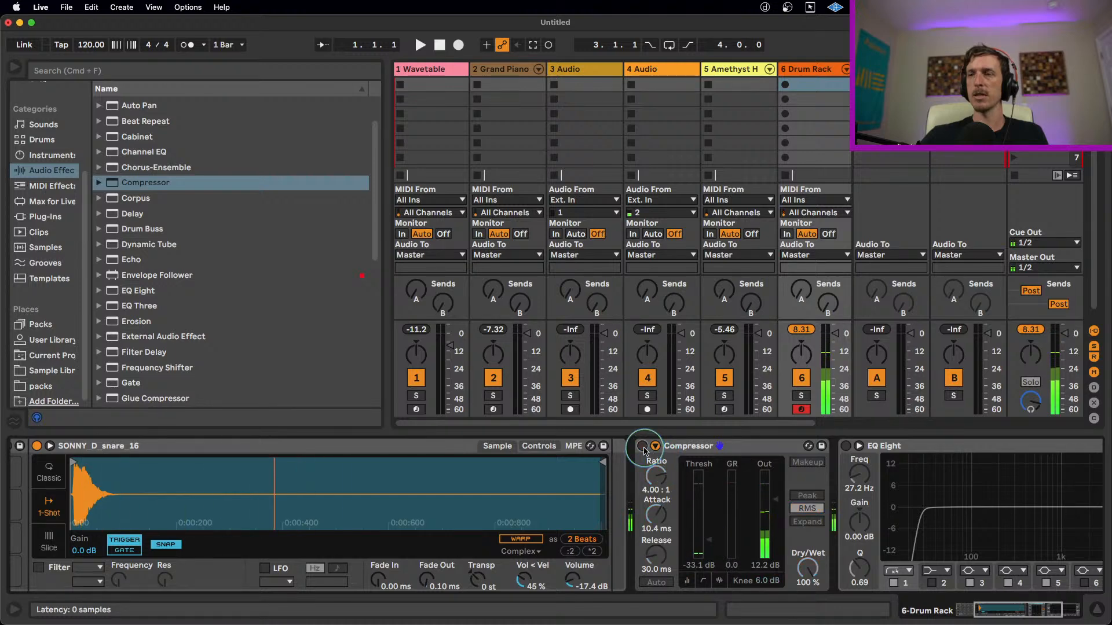
{"action": "left_click", "coordinate": [642, 447]}
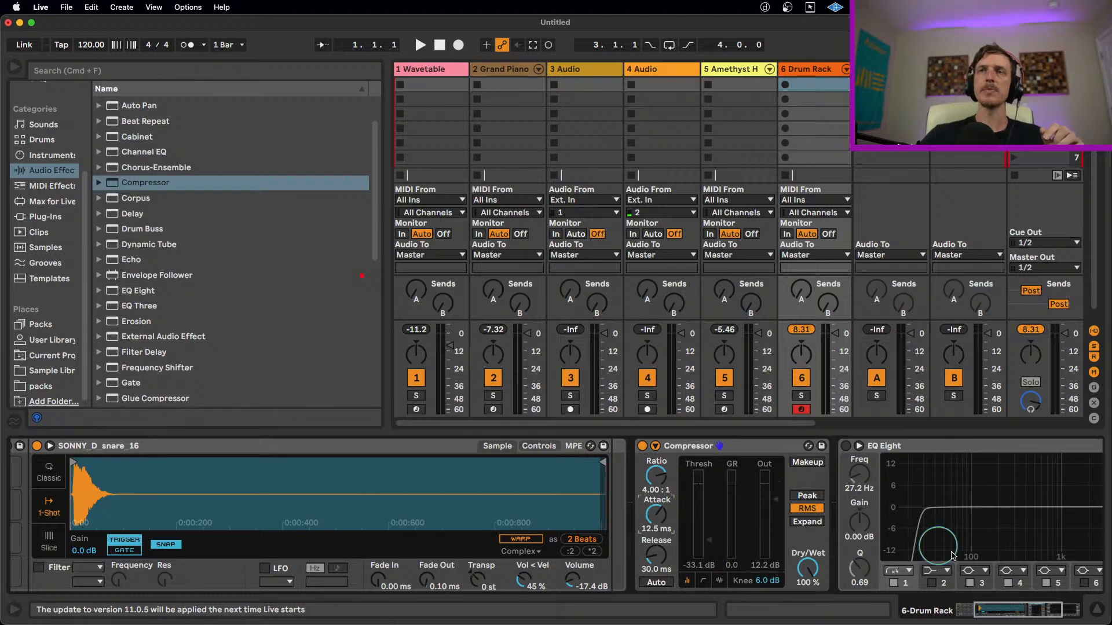
- Enable EQ Eight on the snare and set its band 1 low cut to 167 Hz with a Q of 0.66
{"action": "left_click", "coordinate": [745, 452]}
{"action": "left_click_drag", "start_coordinate": [989, 607], "coordinate": [1022, 606]}
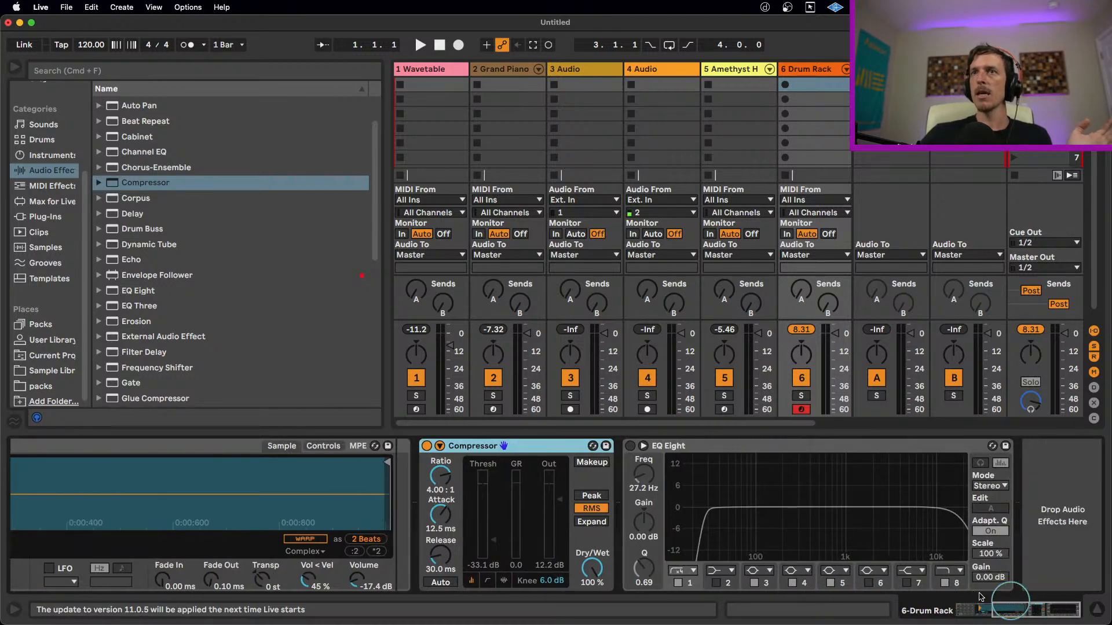
{"action": "left_click", "coordinate": [630, 446]}
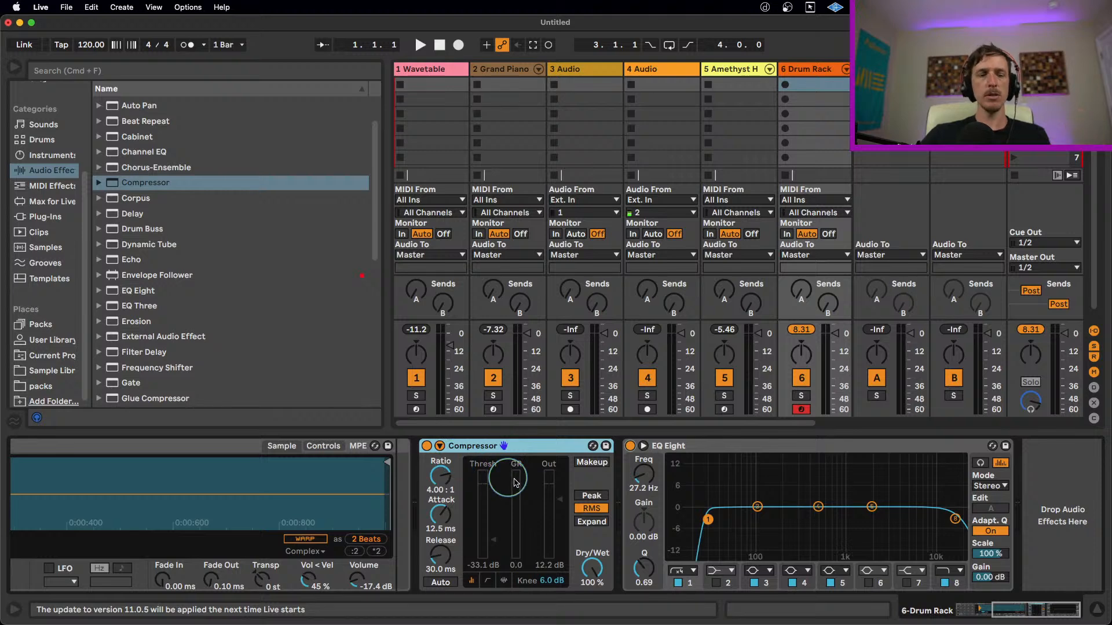
{"action": "scroll", "coordinate": [562, 495], "scroll_direction": "right", "scroll_amount": 10}
{"action": "scroll", "coordinate": [562, 495], "scroll_direction": "left", "scroll_amount": 10}
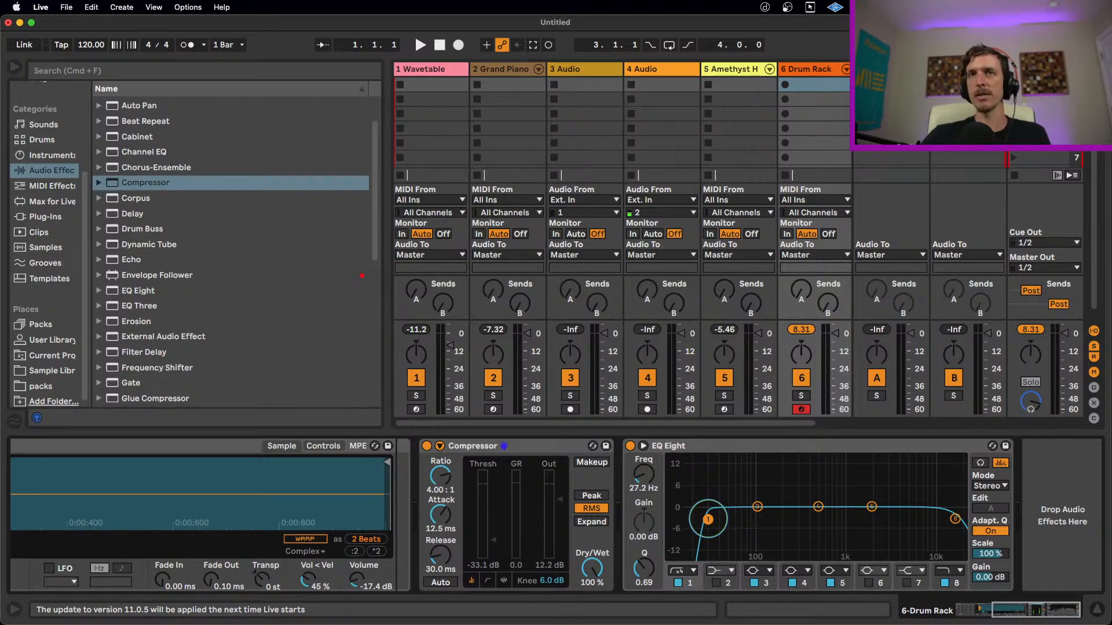
{"action": "left_click_drag", "start_coordinate": [707, 519], "coordinate": [759, 524]}
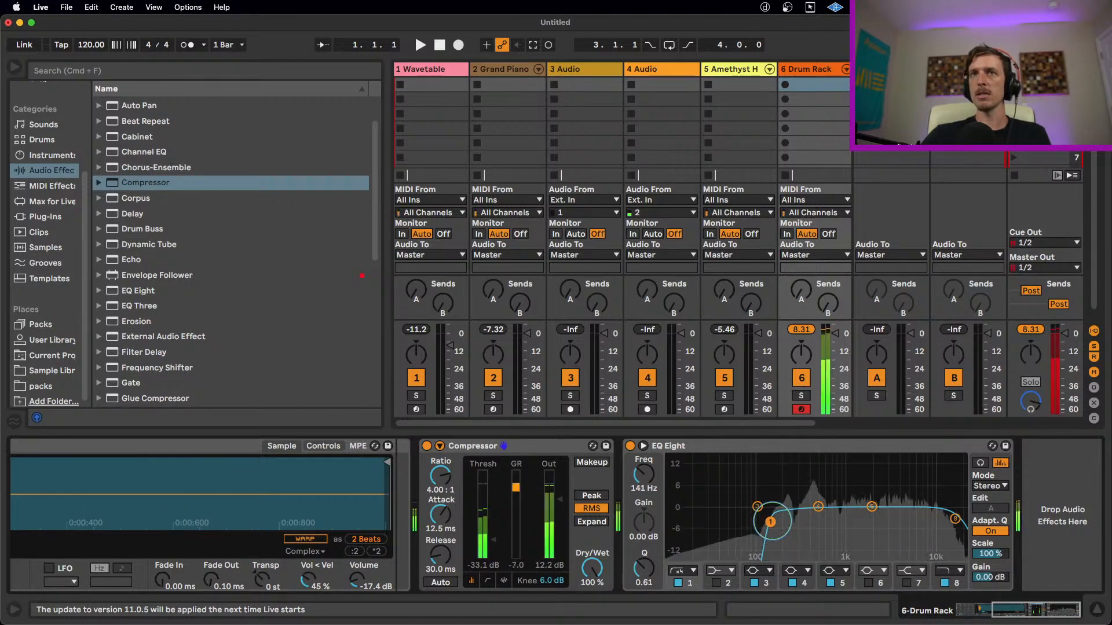
{"action": "left_click_drag", "start_coordinate": [768, 521], "coordinate": [777, 520]}
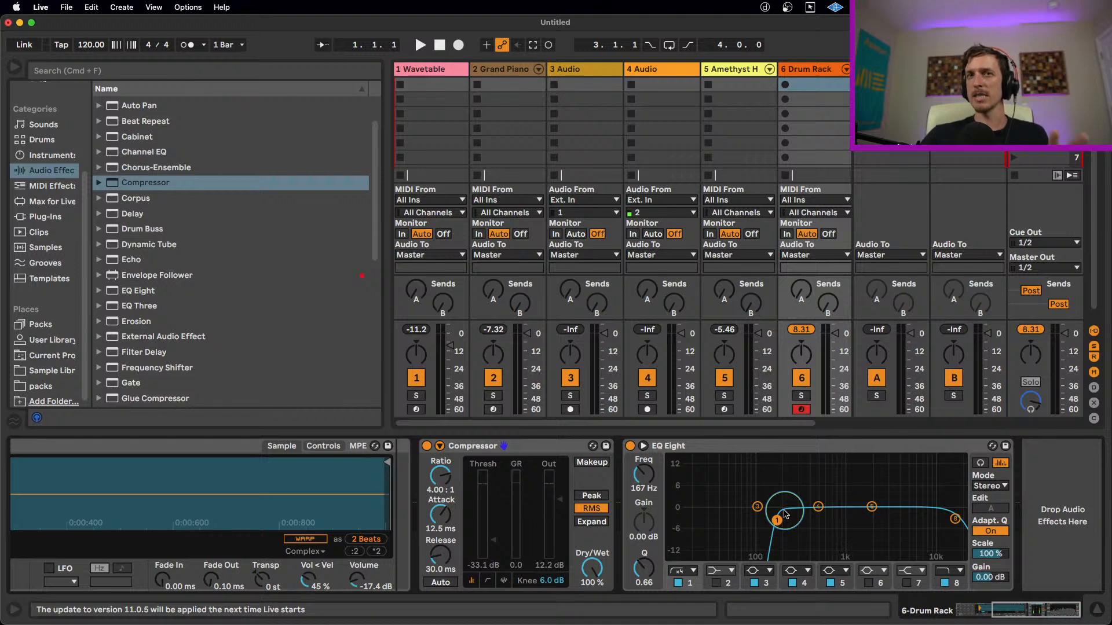
- Boost EQ Eight band 4 by 4.09 dB at 225 Hz and band 5 by 3.60 dB at 426 Hz with Q 2.94
{"action": "left_click_drag", "start_coordinate": [818, 507], "coordinate": [813, 503]}
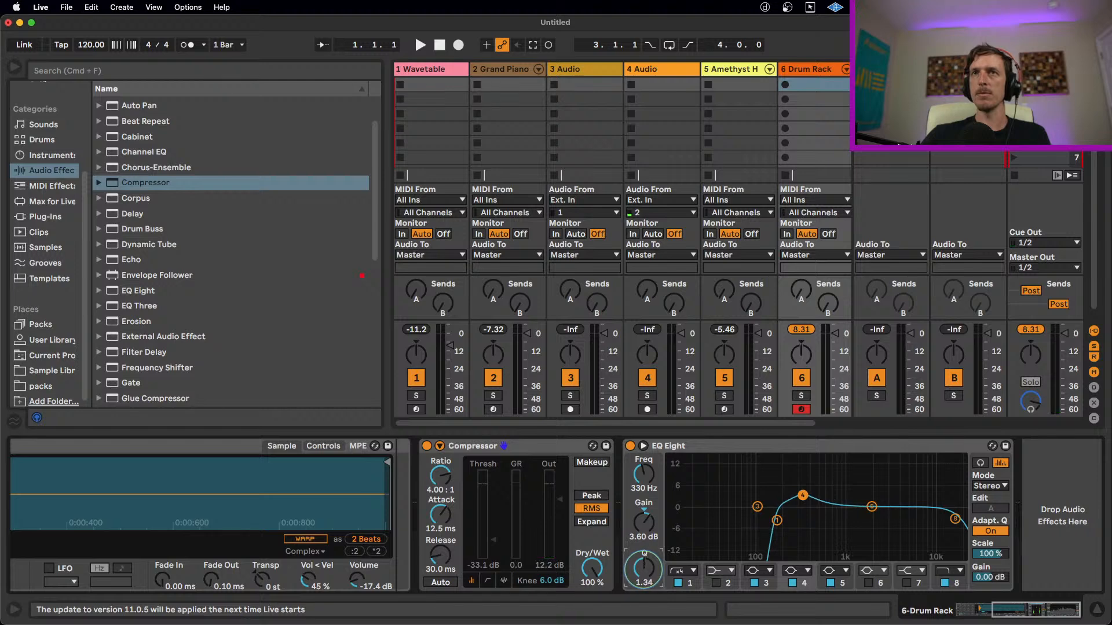
{"action": "mouse_move", "coordinate": [803, 495]}
{"action": "left_mouse_down"}
{"action": "mouse_move", "coordinate": [810, 476]}
{"action": "mouse_move", "coordinate": [789, 482]}
{"action": "mouse_move", "coordinate": [786, 471]}
{"action": "mouse_move", "coordinate": [788, 494]}
{"action": "left_mouse_up"}
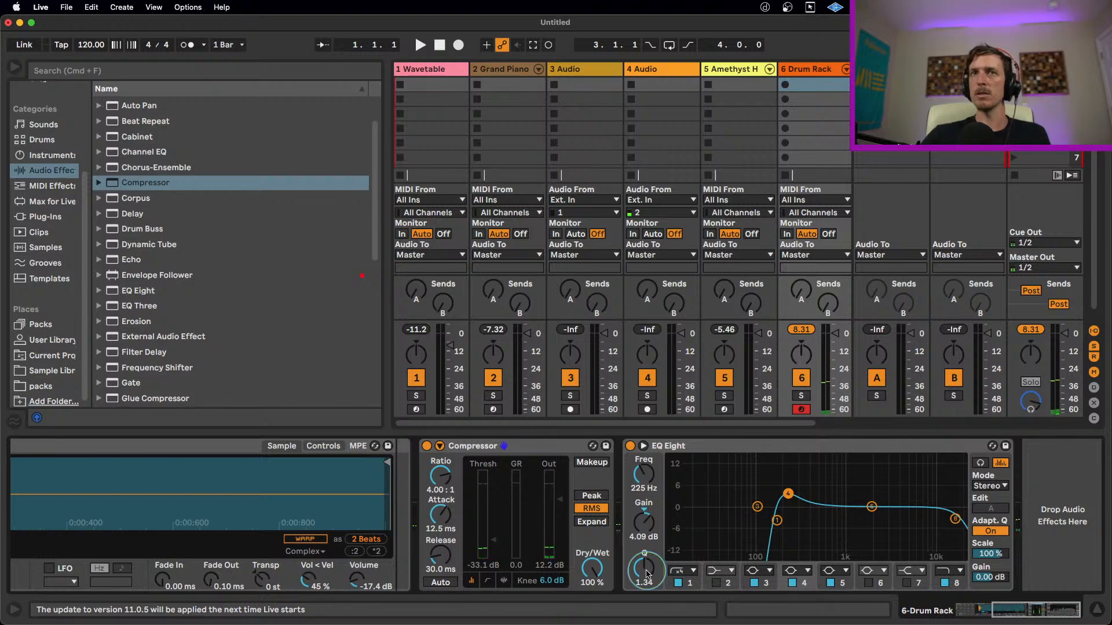
{"action": "left_click", "coordinate": [871, 507]}
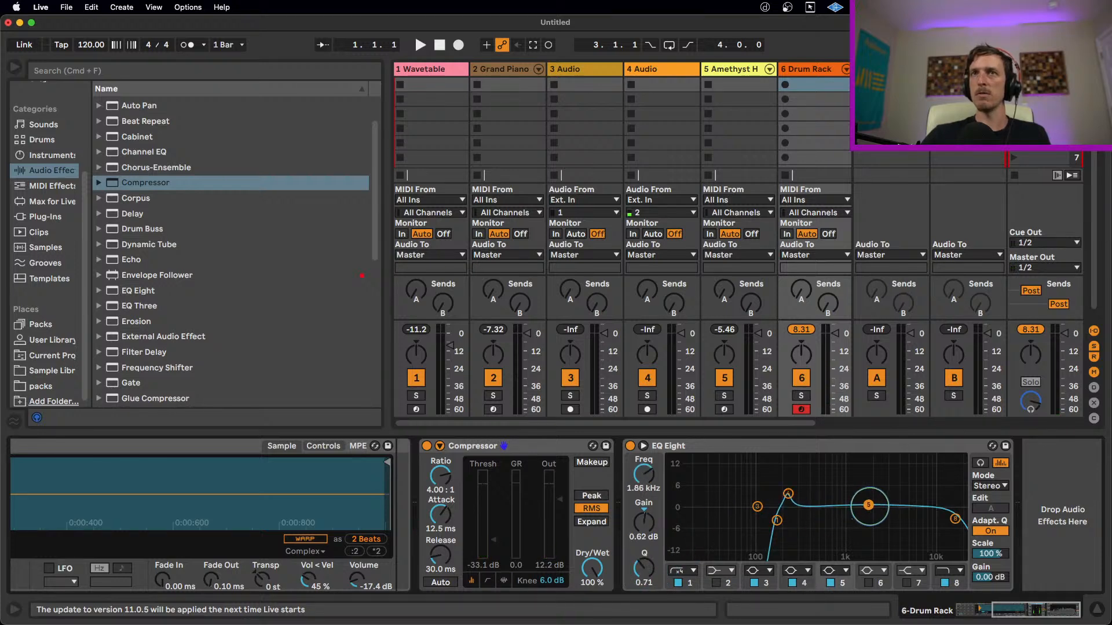
{"action": "left_click", "coordinate": [644, 523]}
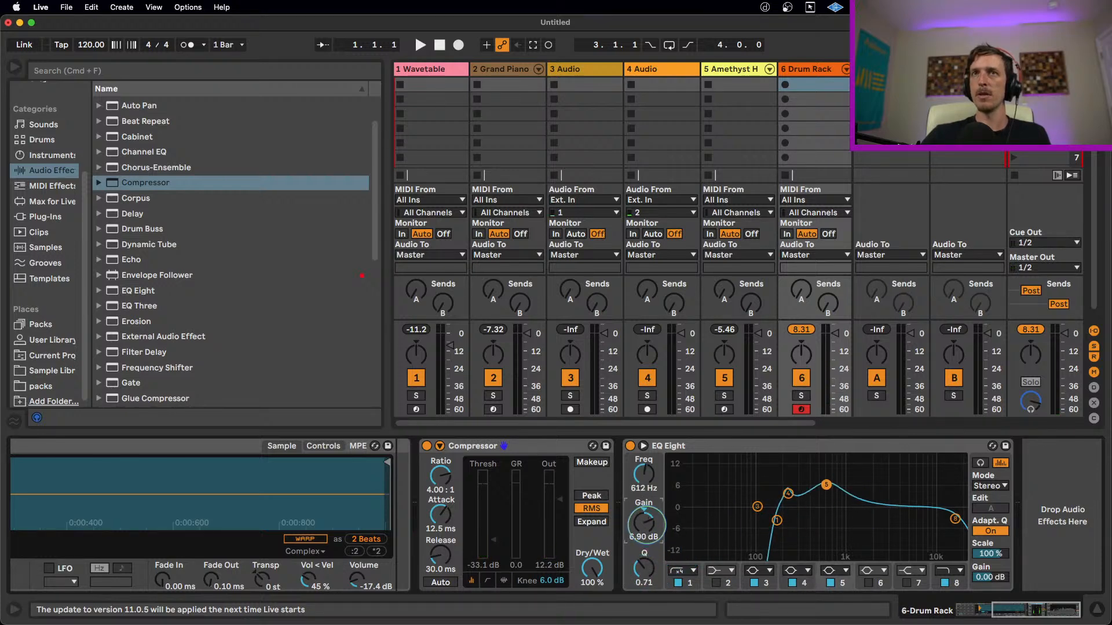
{"action": "left_click_drag", "start_coordinate": [647, 526], "coordinate": [646, 527]}
{"action": "left_click_drag", "start_coordinate": [645, 567], "coordinate": [646, 538]}
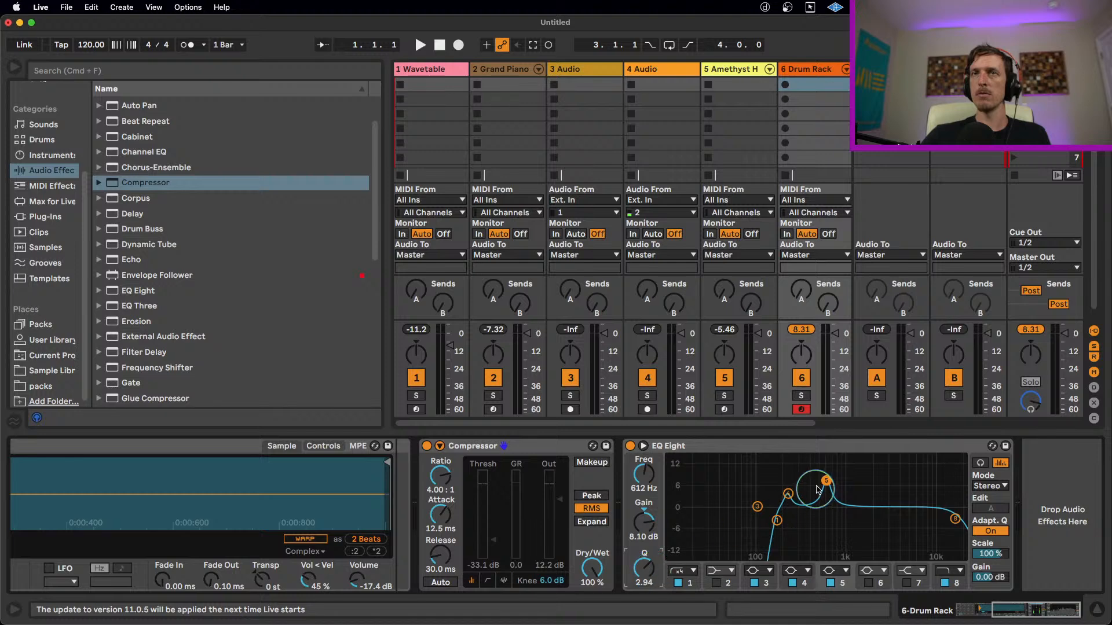
{"action": "left_click_drag", "start_coordinate": [825, 479], "coordinate": [812, 493]}
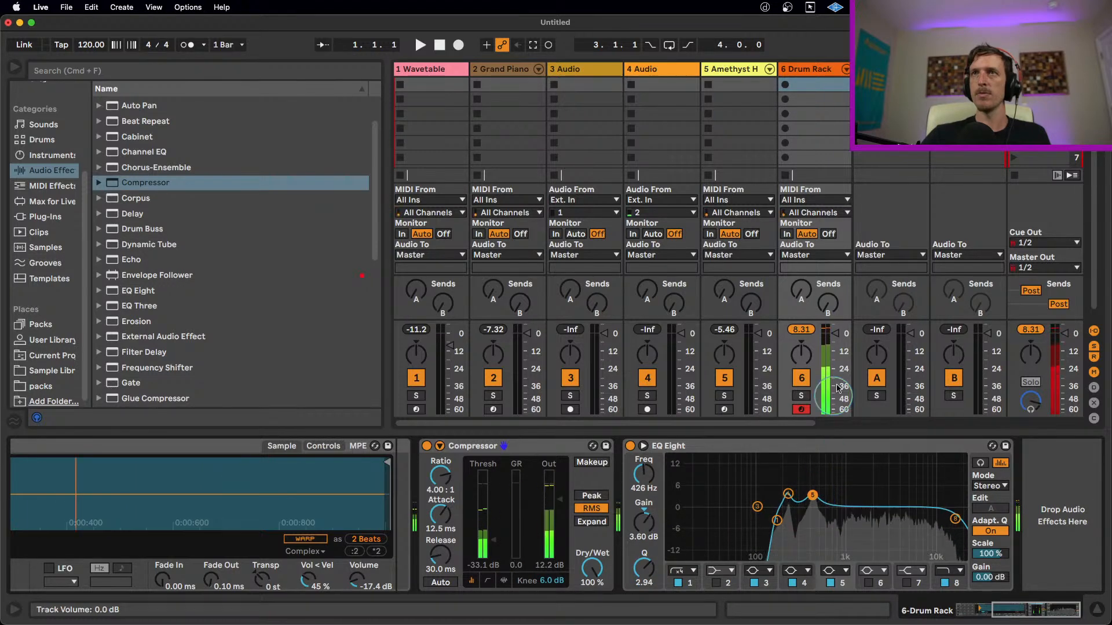
- Lower the Drum Rack track's volume slightly and set EQ Eight band 4 to 2.85 dB at 220 Hz
{"action": "left_click_drag", "start_coordinate": [829, 334], "coordinate": [832, 342]}
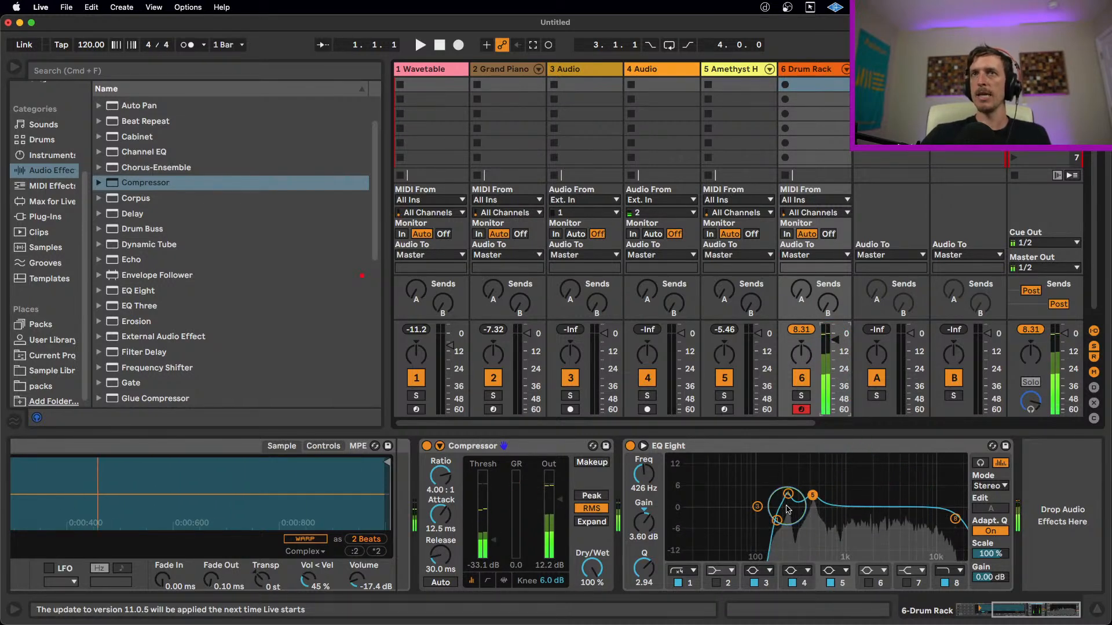
{"action": "left_click_drag", "start_coordinate": [788, 495], "coordinate": [787, 502]}
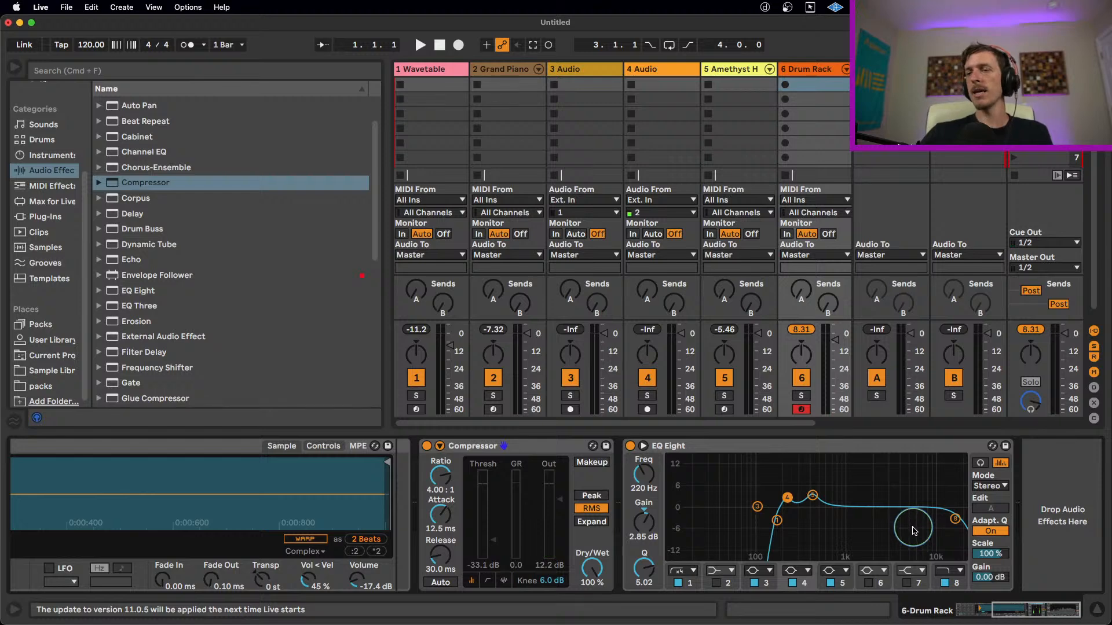
- Set EQ Eight's band 8 high cut to 15.0 kHz with a Q of 1.02 and reset the Drum Rack track's peak level
{"action": "mouse_move", "coordinate": [954, 520]}
{"action": "left_mouse_down"}
{"action": "mouse_move", "coordinate": [924, 532]}
{"action": "mouse_move", "coordinate": [938, 517]}
{"action": "mouse_move", "coordinate": [889, 497]}
{"action": "mouse_move", "coordinate": [937, 489]}
{"action": "mouse_move", "coordinate": [942, 512]}
{"action": "left_mouse_up"}
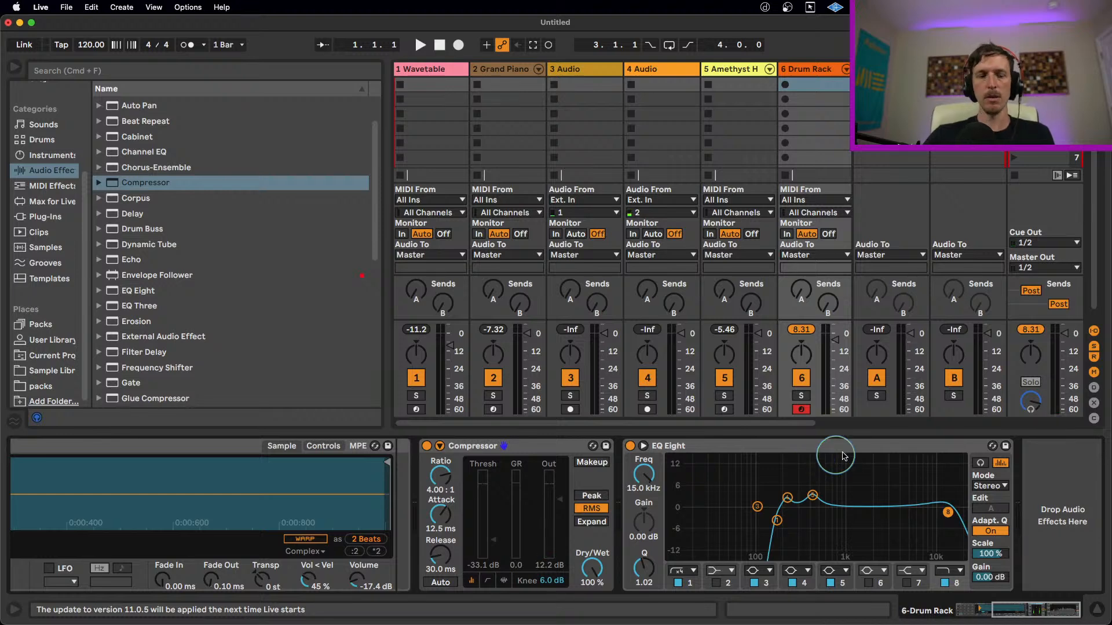
{"action": "left_click", "coordinate": [812, 329]}
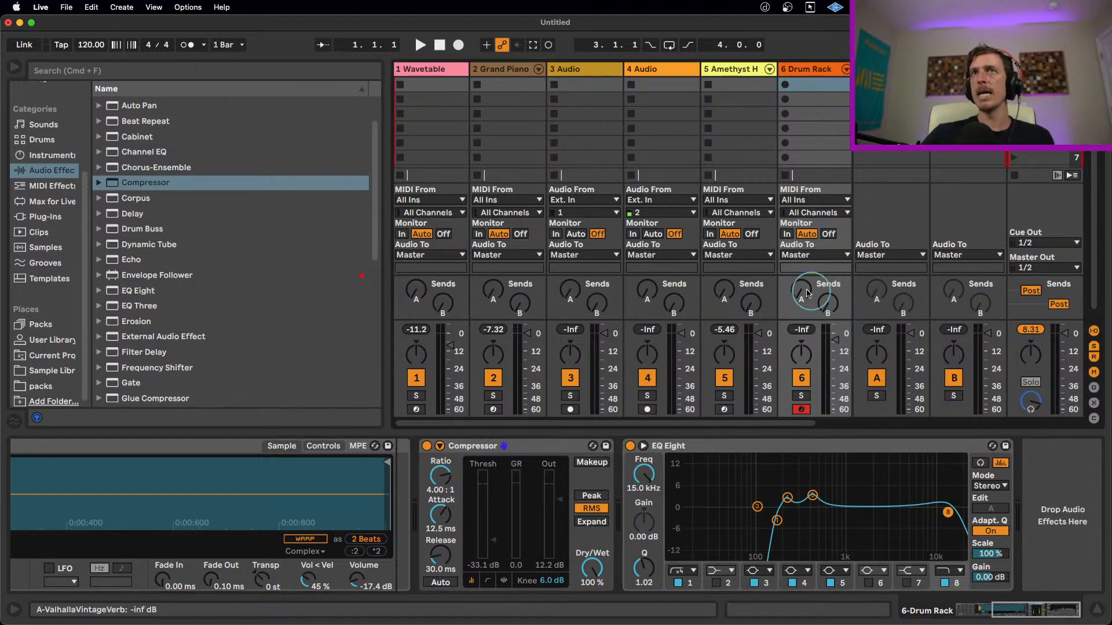
- Raise the Drum Rack track's send A and open the ValhallaVintageVerb plug-in on return track A
{"action": "left_click_drag", "start_coordinate": [801, 299], "coordinate": [801, 287]}
{"action": "left_click", "coordinate": [890, 69]}
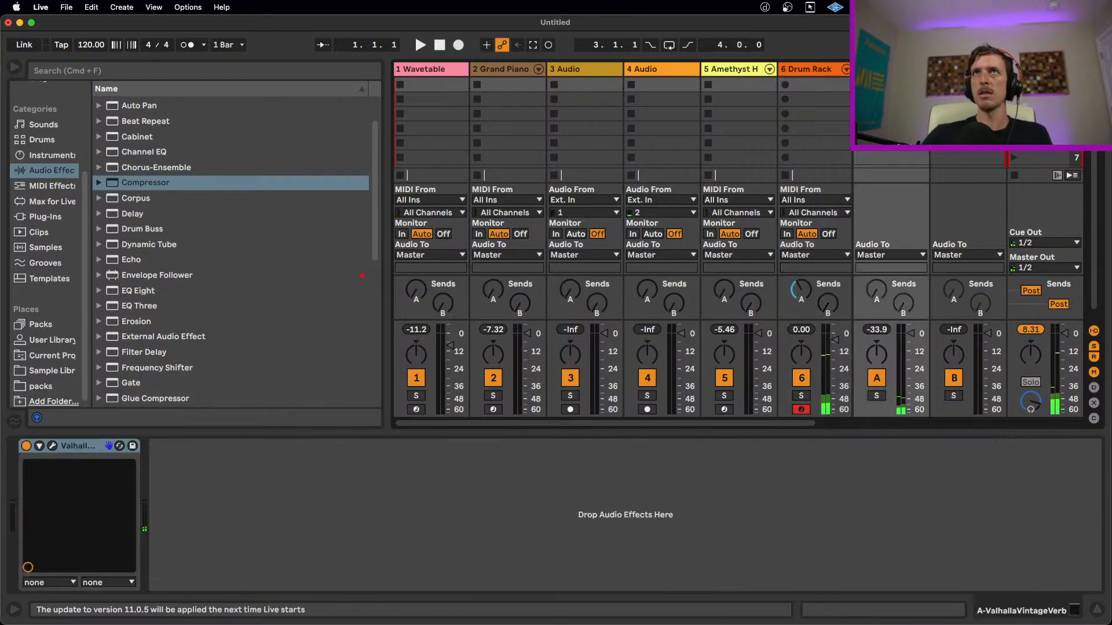
{"action": "left_click", "coordinate": [52, 446]}
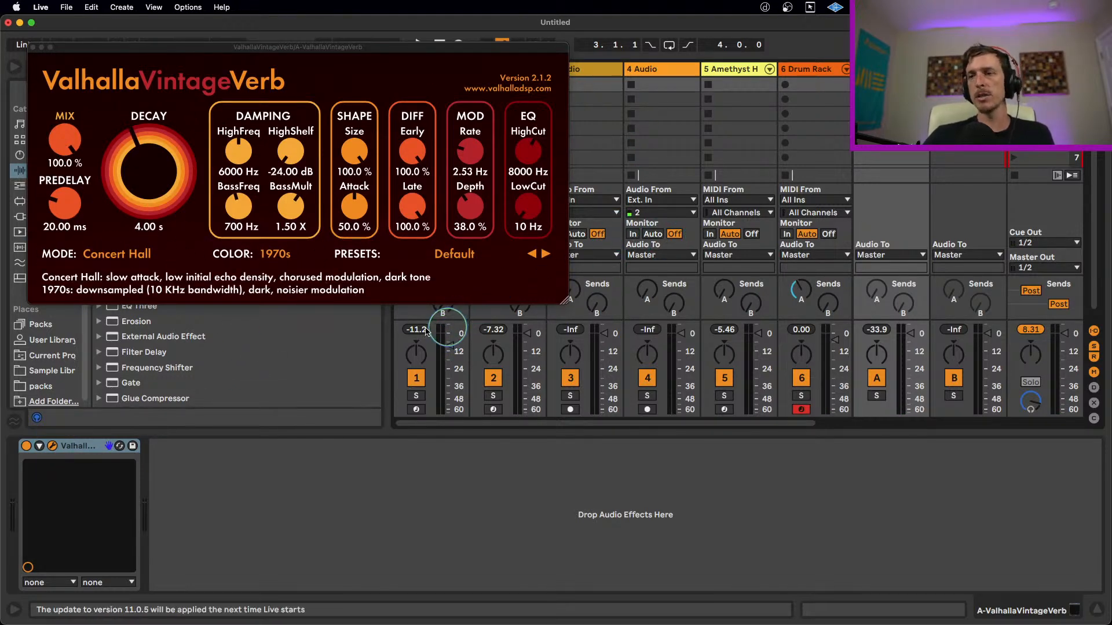
- Set ValhallaVintageVerb's decay to 0.86 s and its predelay to 13.05 ms
{"action": "left_click_drag", "start_coordinate": [128, 144], "coordinate": [122, 157]}
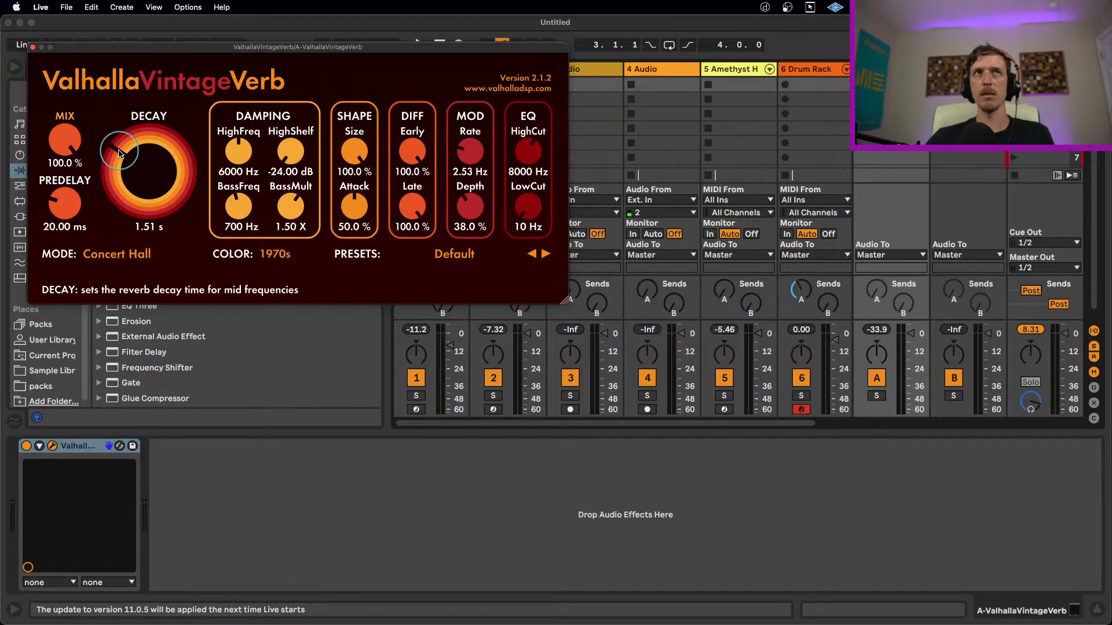
{"action": "left_click_drag", "start_coordinate": [117, 155], "coordinate": [115, 170]}
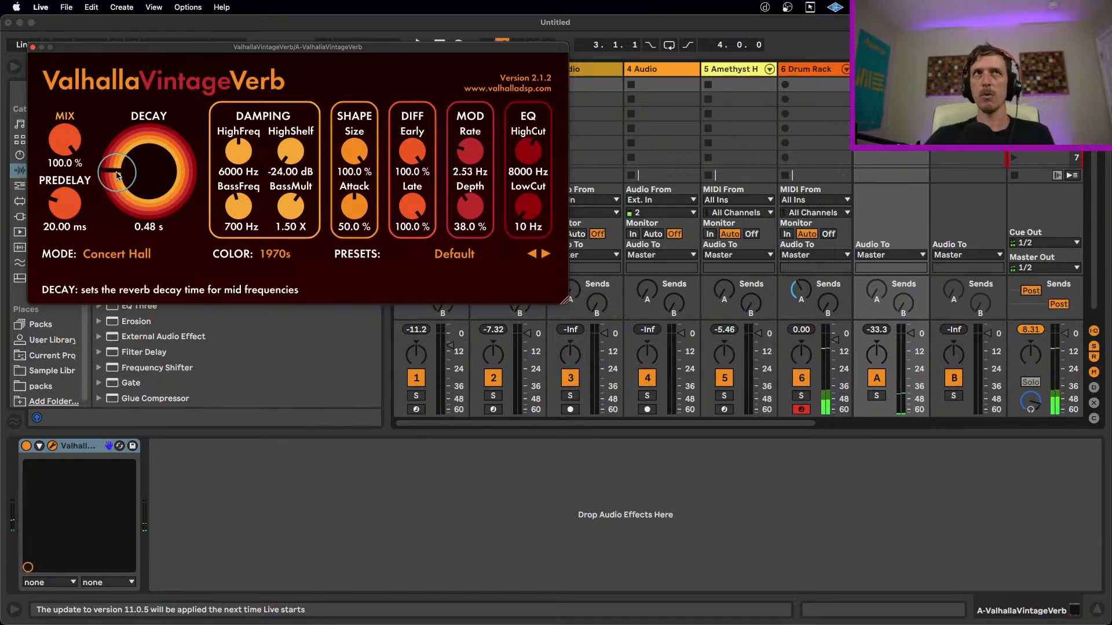
{"action": "left_click_drag", "start_coordinate": [116, 174], "coordinate": [118, 163]}
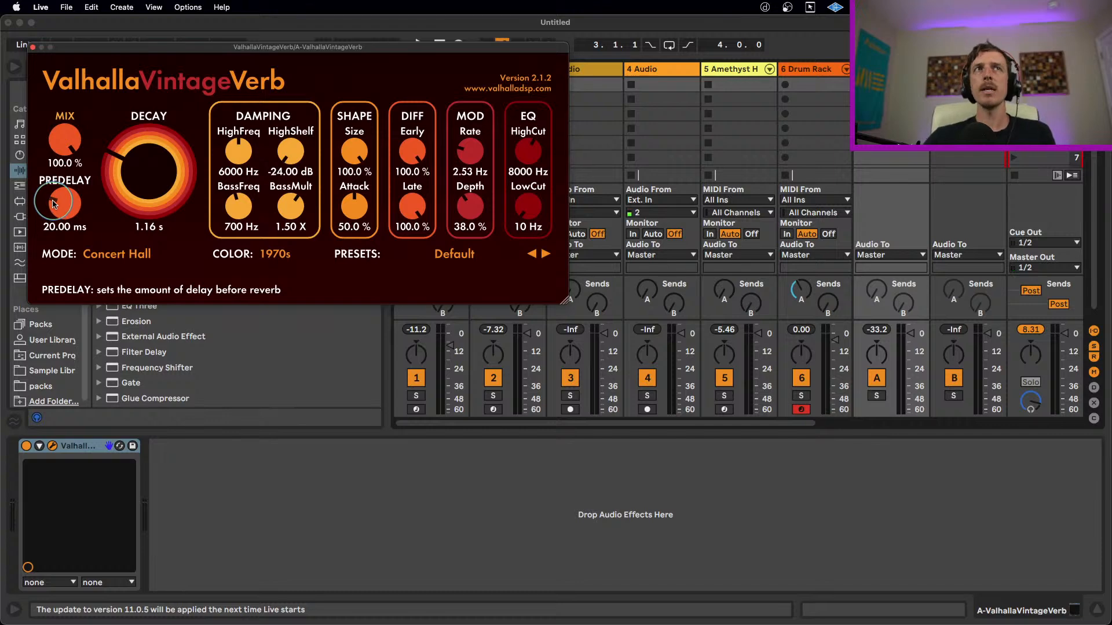
{"action": "left_click_drag", "start_coordinate": [53, 202], "coordinate": [53, 205]}
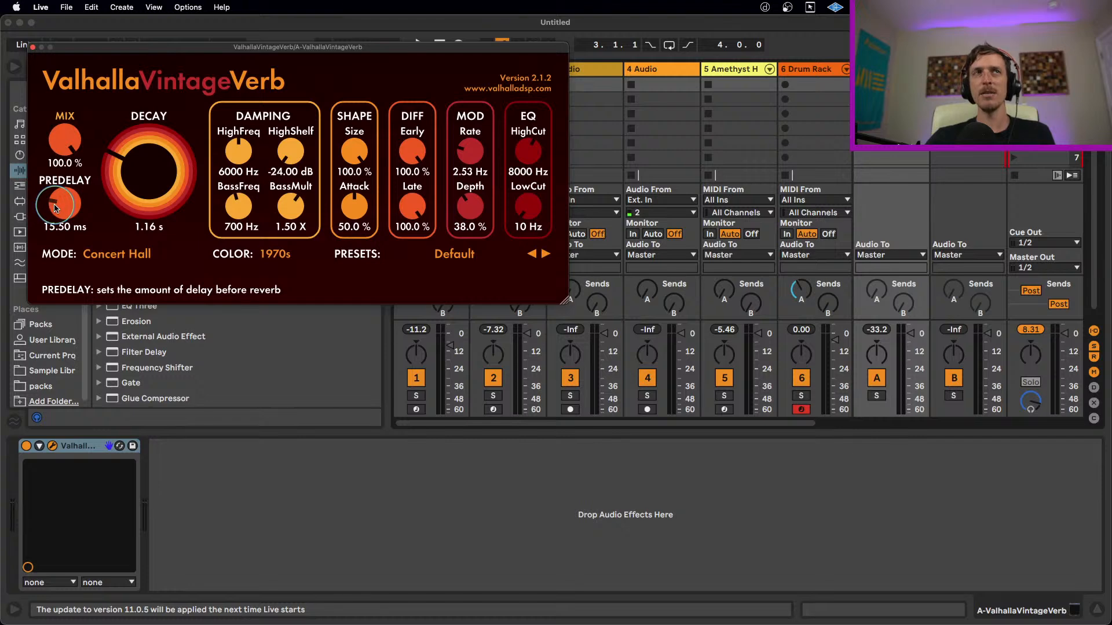
{"action": "left_click_drag", "start_coordinate": [53, 204], "coordinate": [53, 206]}
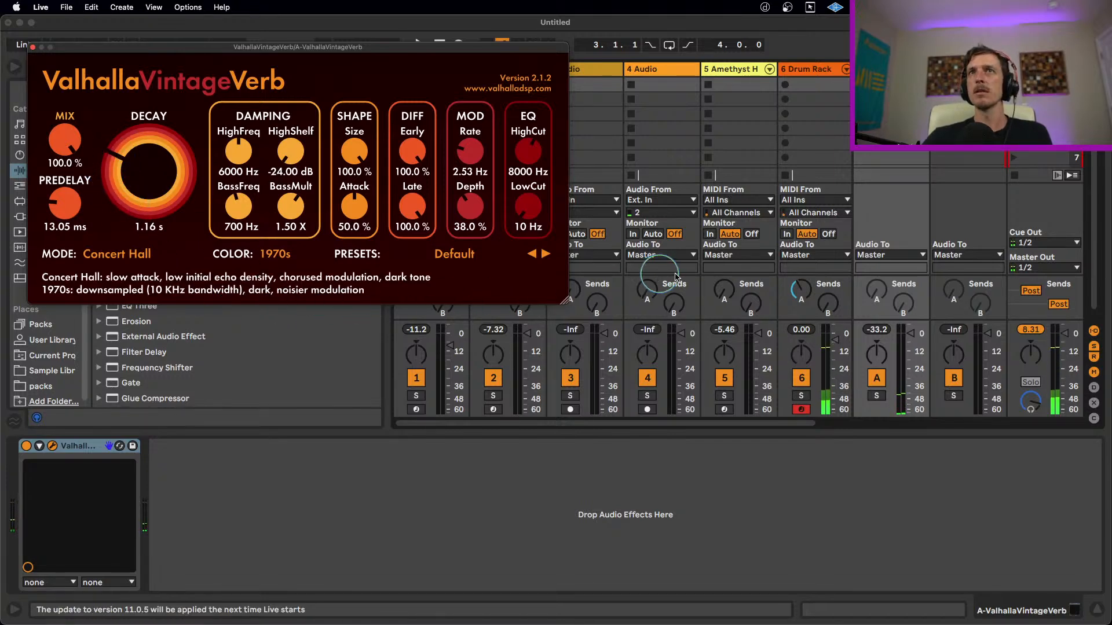
{"action": "mouse_move", "coordinate": [123, 172]}
{"action": "left_mouse_down"}
{"action": "mouse_move", "coordinate": [120, 159]}
{"action": "mouse_move", "coordinate": [121, 209]}
{"action": "mouse_move", "coordinate": [110, 162]}
{"action": "left_mouse_up"}
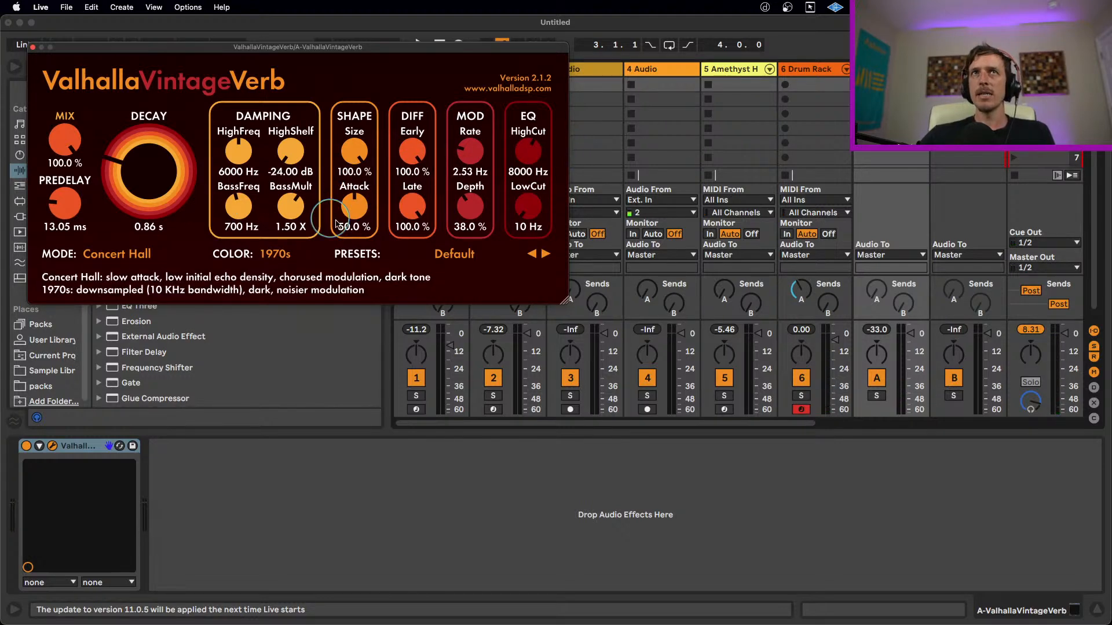
- Try the Dirty Hall reverb mode, and set the mode to Chamber
{"action": "left_click", "coordinate": [124, 253]}
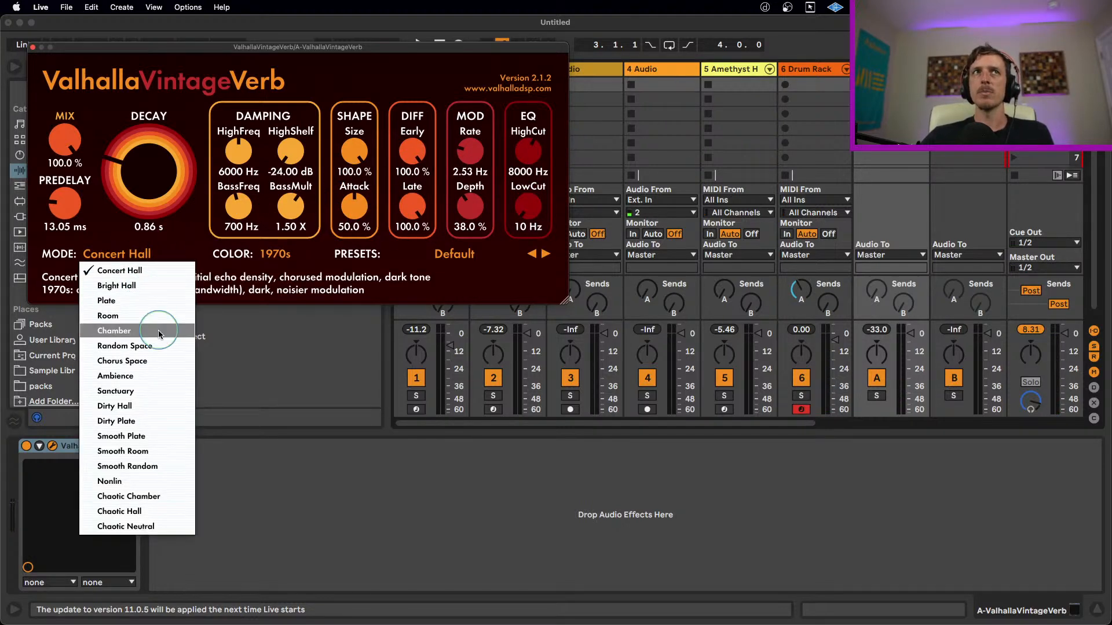
{"action": "left_click", "coordinate": [139, 406]}
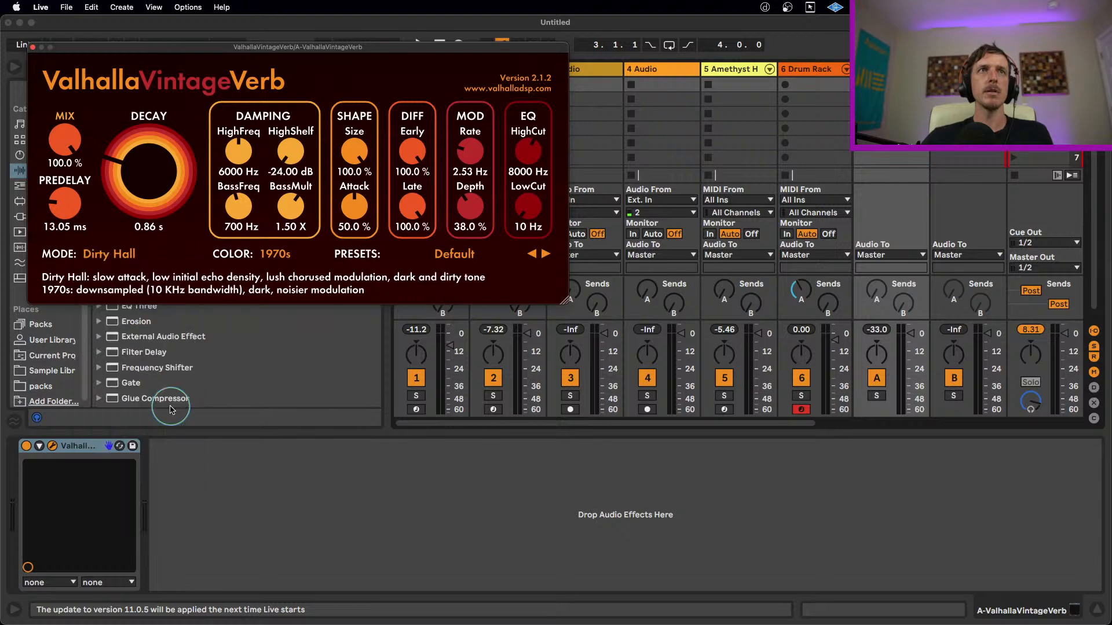
{"action": "left_click", "coordinate": [113, 254]}
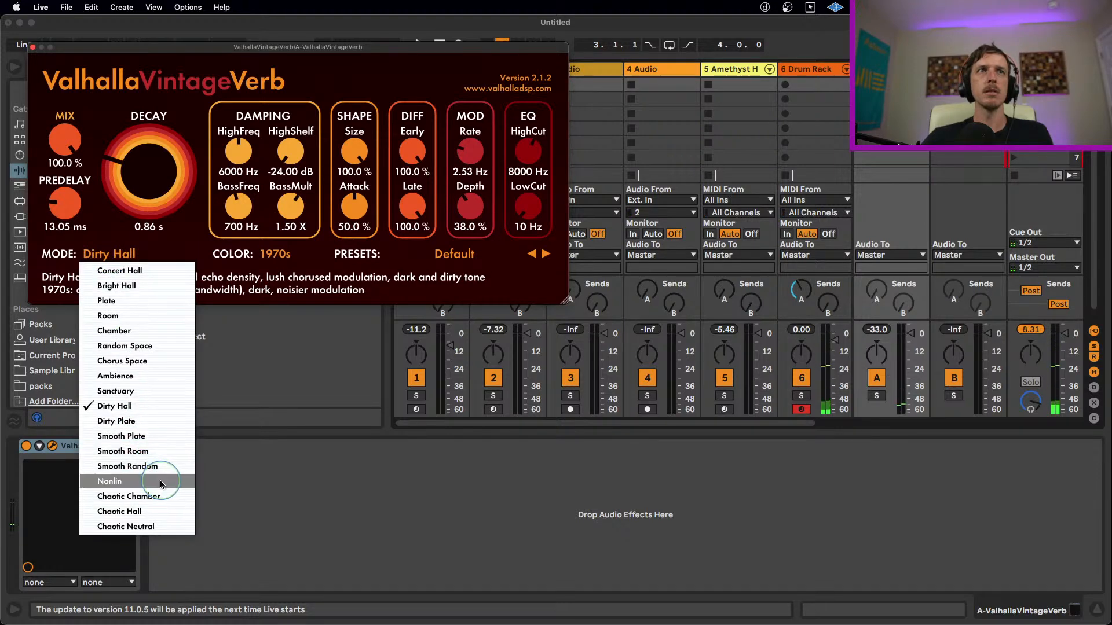
{"action": "left_click", "coordinate": [153, 331]}
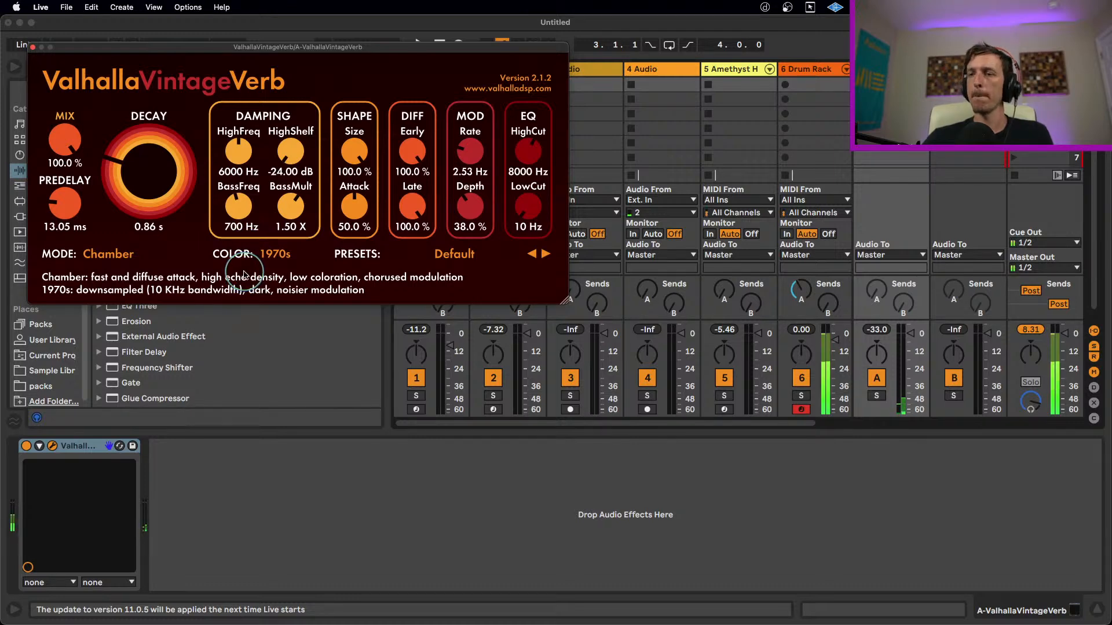
- Compare the reverb's 1980s and NOW colors, and choose 1980s
{"action": "left_click", "coordinate": [310, 259]}
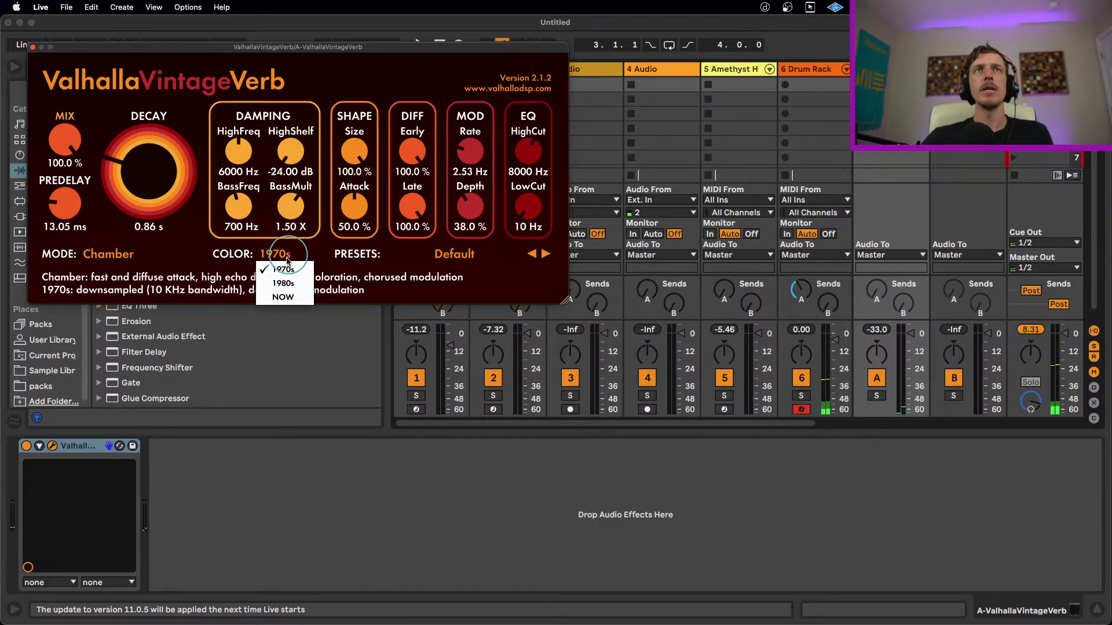
{"action": "left_click", "coordinate": [287, 275]}
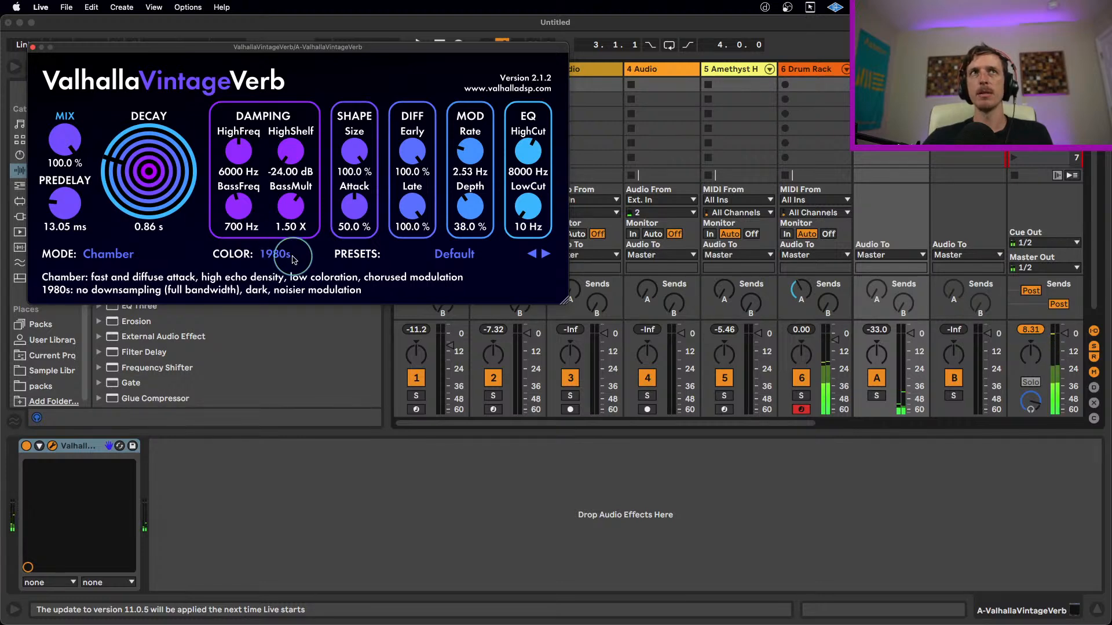
{"action": "left_click", "coordinate": [281, 255]}
{"action": "left_click", "coordinate": [290, 292]}
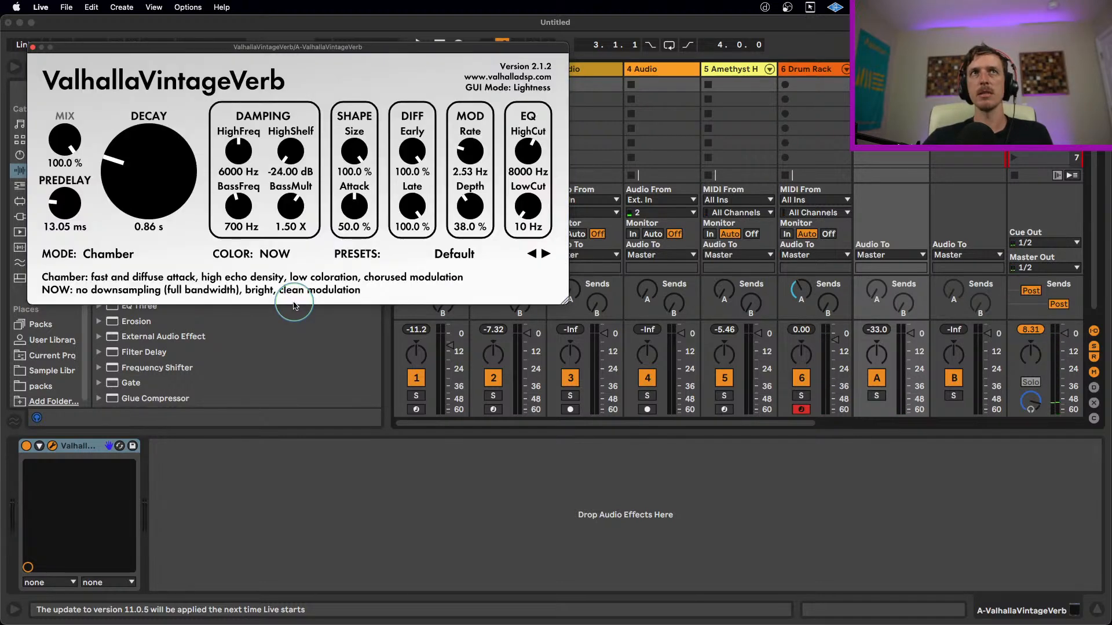
{"action": "left_click", "coordinate": [279, 257]}
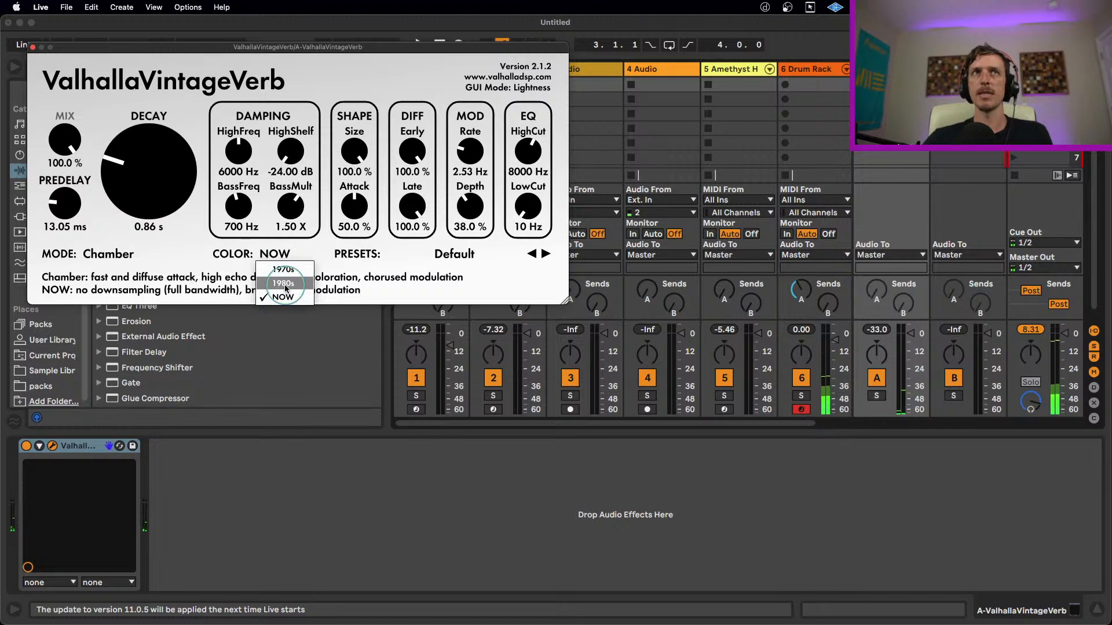
{"action": "left_click", "coordinate": [283, 283]}
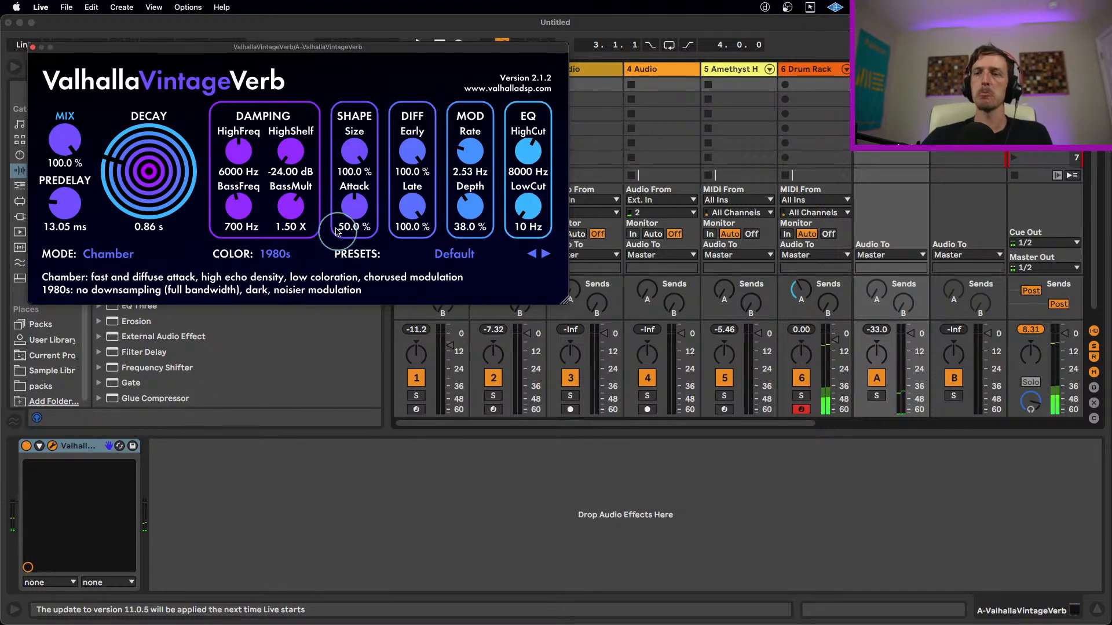
- Close the ValhallaVintageVerb window and adjust the Drum Rack track's send A
{"action": "left_click", "coordinate": [33, 47]}
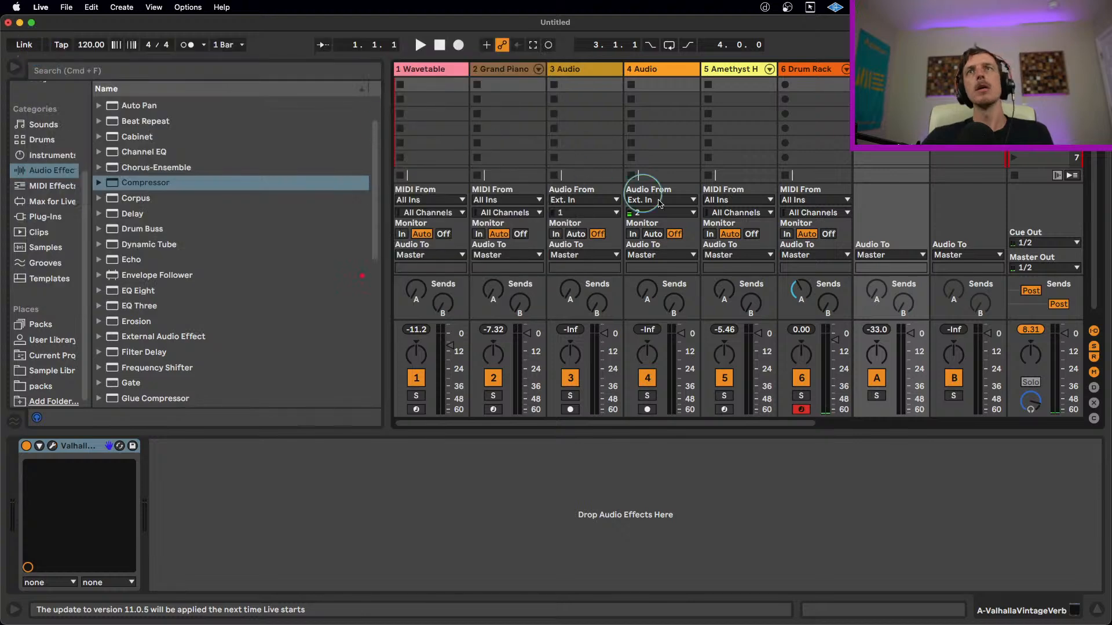
{"action": "mouse_move", "coordinate": [799, 288]}
{"action": "left_mouse_down"}
{"action": "mouse_move", "coordinate": [804, 300]}
{"action": "mouse_move", "coordinate": [790, 288]}
{"action": "mouse_move", "coordinate": [799, 290]}
{"action": "left_mouse_up"}
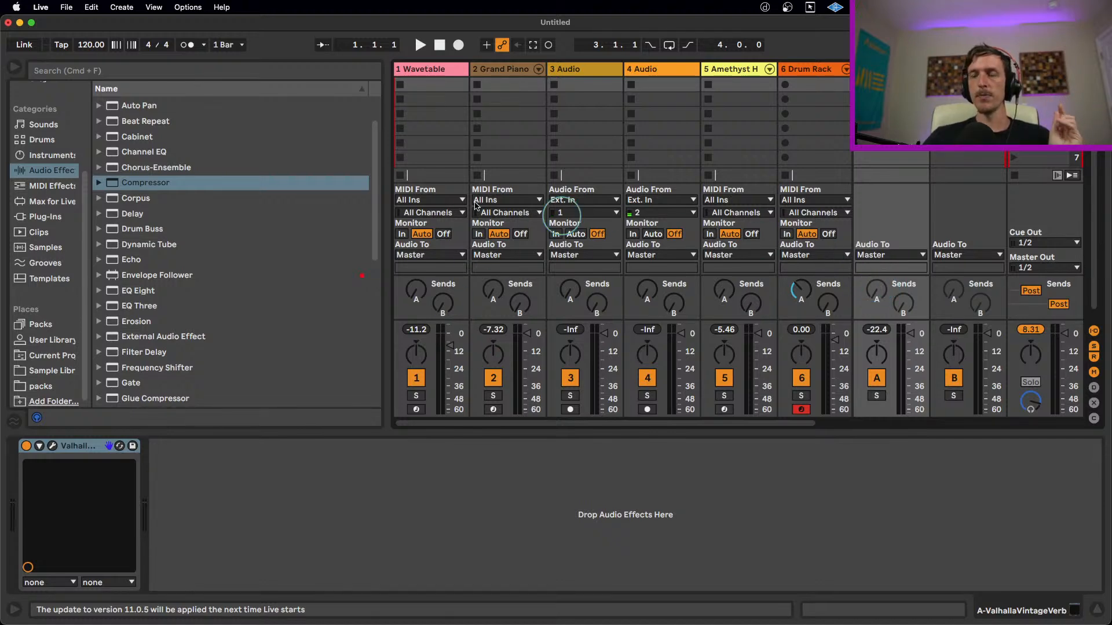
- Add a Compressor and an EQ Eight after ValhallaVintageVerb on return A, with the Compressor in its compact meter view
{"action": "double_click", "coordinate": [119, 183]}
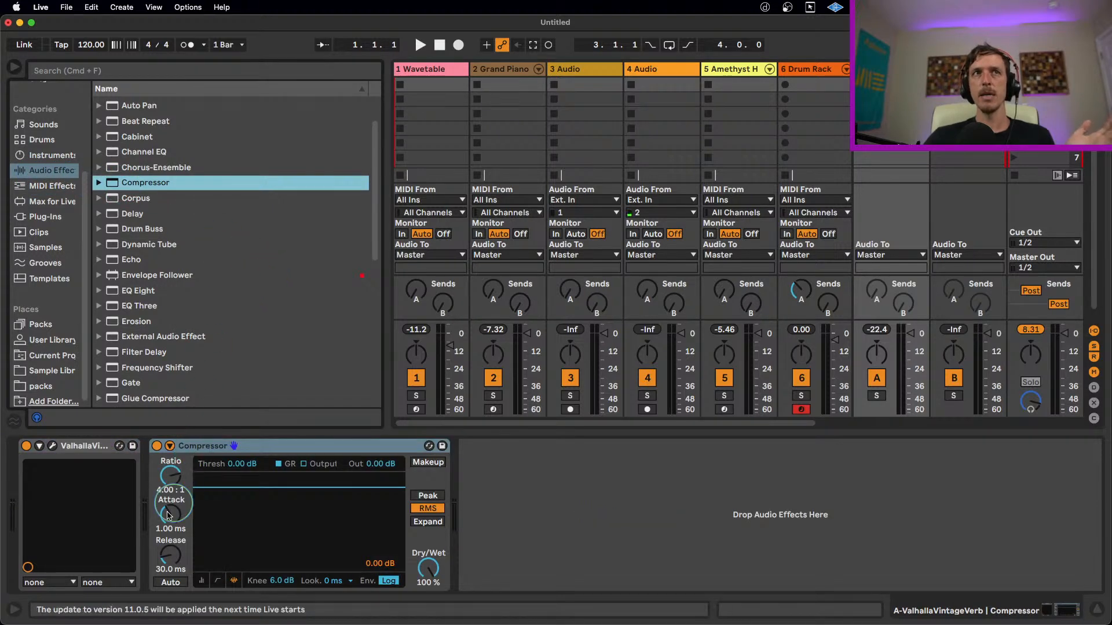
{"action": "left_click", "coordinate": [169, 447]}
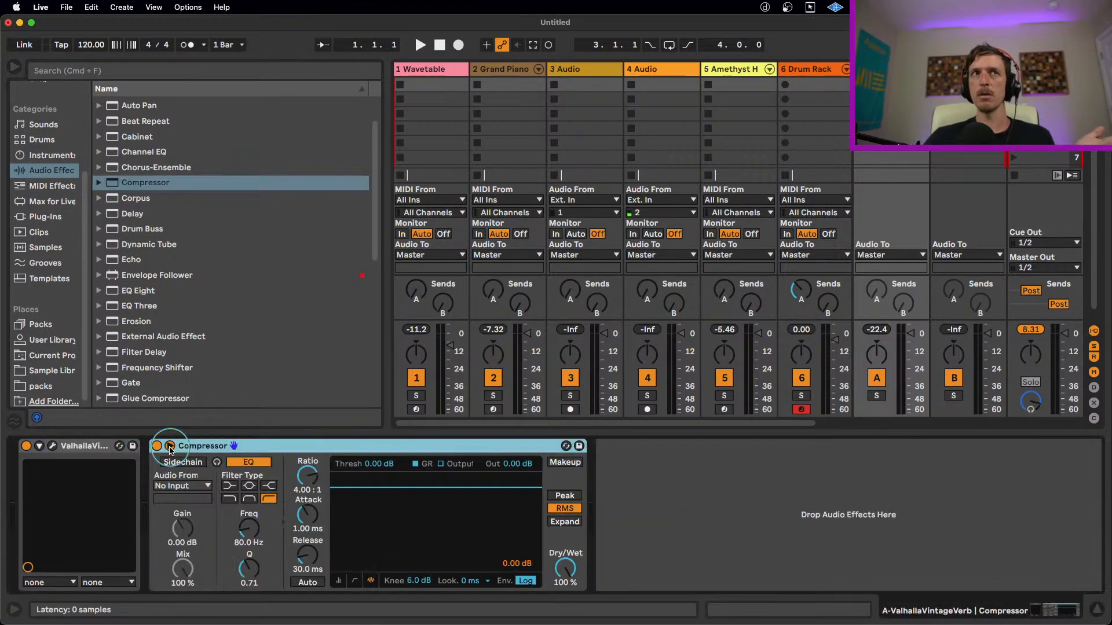
{"action": "left_click", "coordinate": [169, 447]}
{"action": "left_click", "coordinate": [201, 580]}
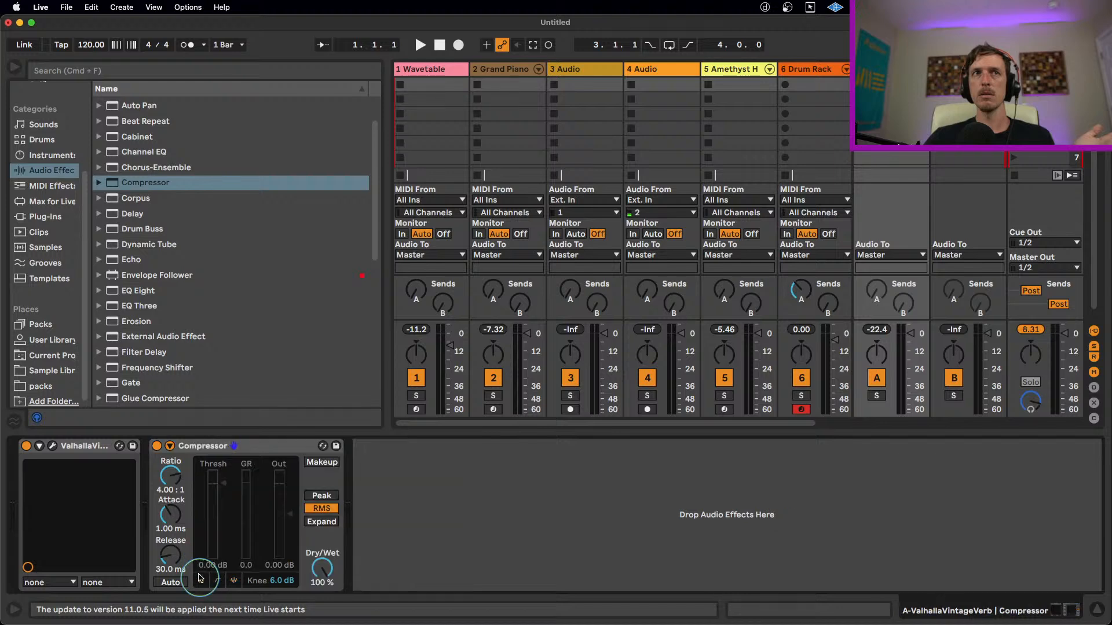
{"action": "scroll", "coordinate": [172, 188], "scroll_direction": "up", "scroll_amount": 3}
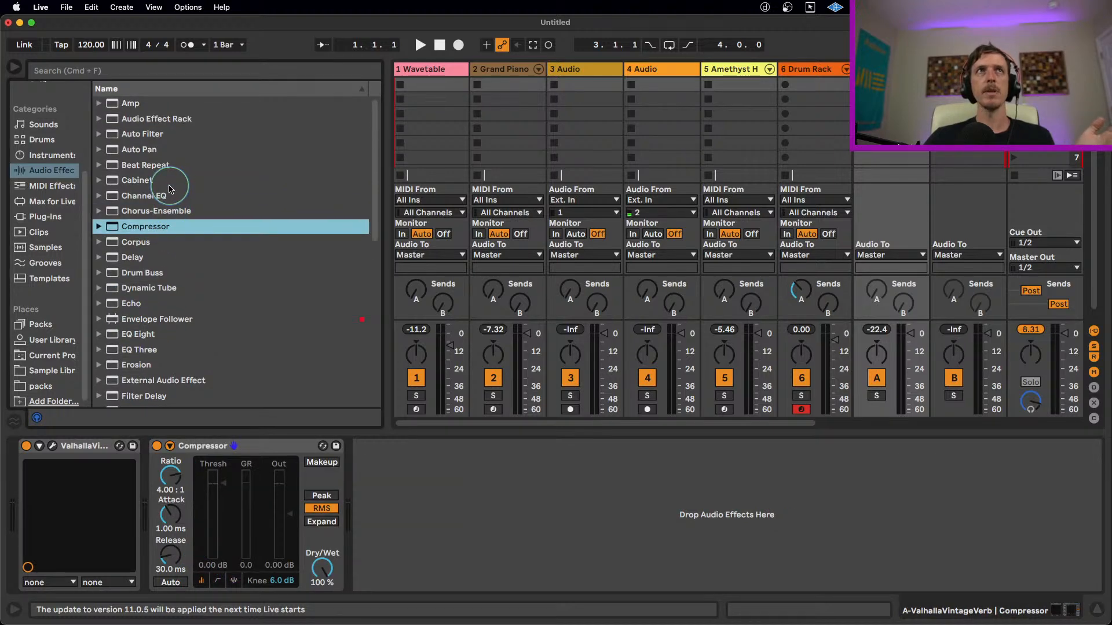
{"action": "left_click_drag", "start_coordinate": [147, 336], "coordinate": [473, 465]}
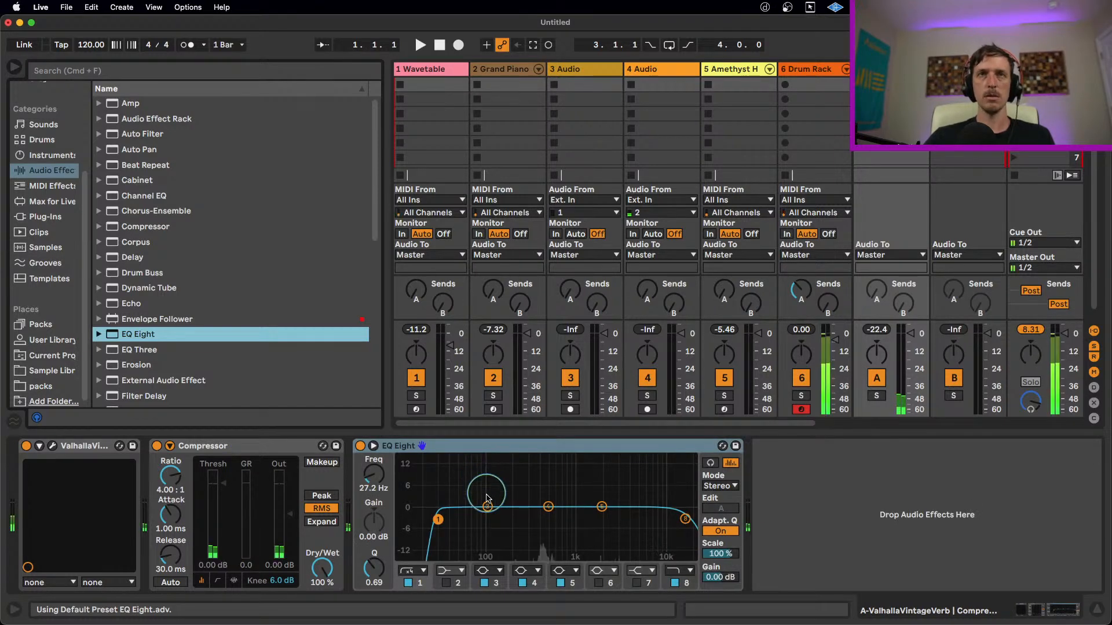
- Set the return Compressor's threshold to -37.6 dB with Makeup on, and EQ Eight's band 1 low cut to 235 Hz
{"action": "mouse_move", "coordinate": [219, 495]}
{"action": "left_mouse_down"}
{"action": "mouse_move", "coordinate": [219, 560]}
{"action": "mouse_move", "coordinate": [219, 489]}
{"action": "left_mouse_up"}
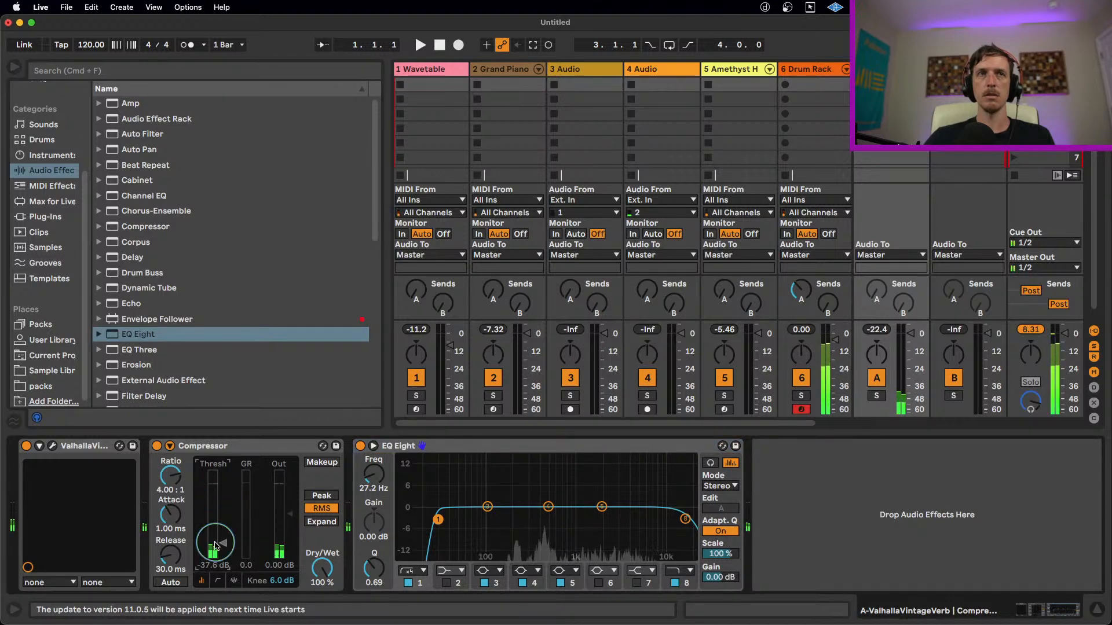
{"action": "left_click", "coordinate": [321, 462]}
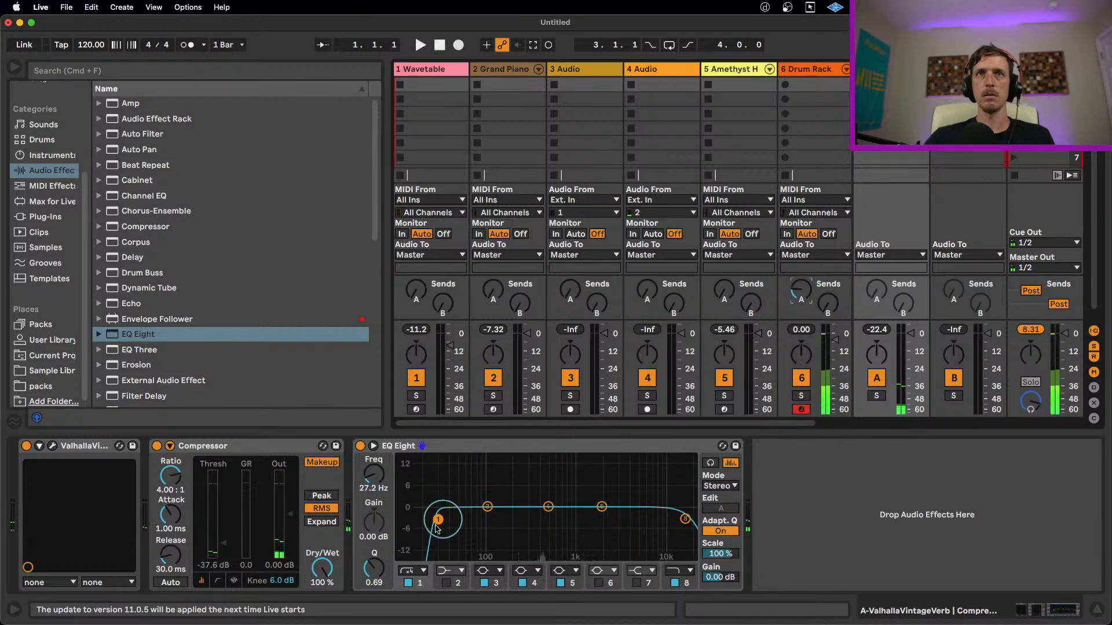
{"action": "left_click_drag", "start_coordinate": [438, 520], "coordinate": [519, 520]}
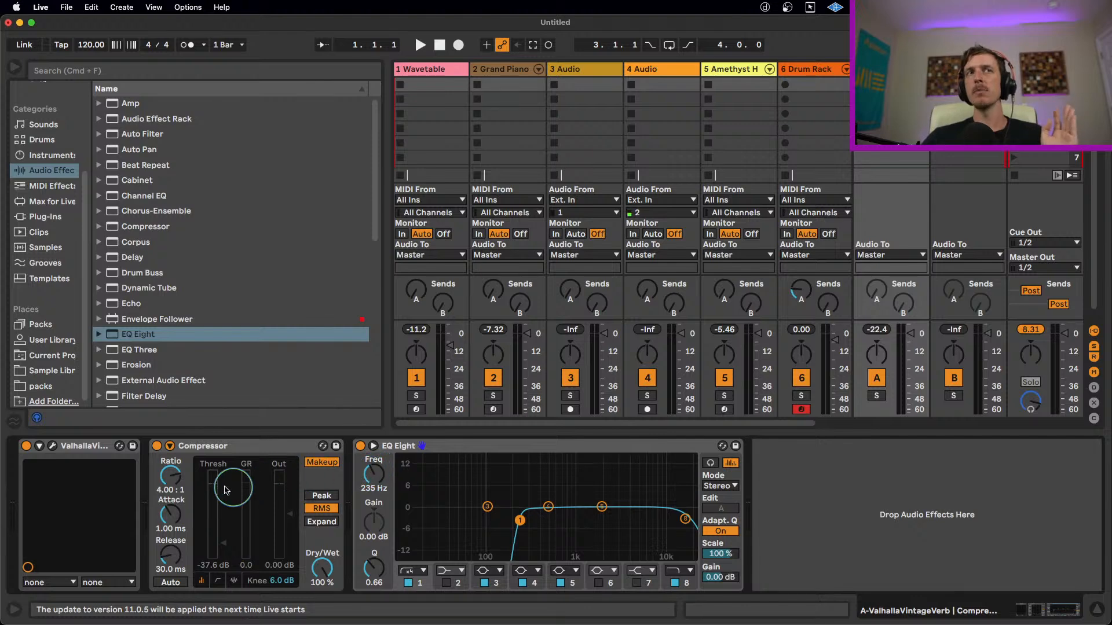
- Review the devices in return A's chain and set the Drum Rack track's send A to about -25.0 dB
{"action": "left_click", "coordinate": [229, 447]}
{"action": "left_click", "coordinate": [422, 447]}
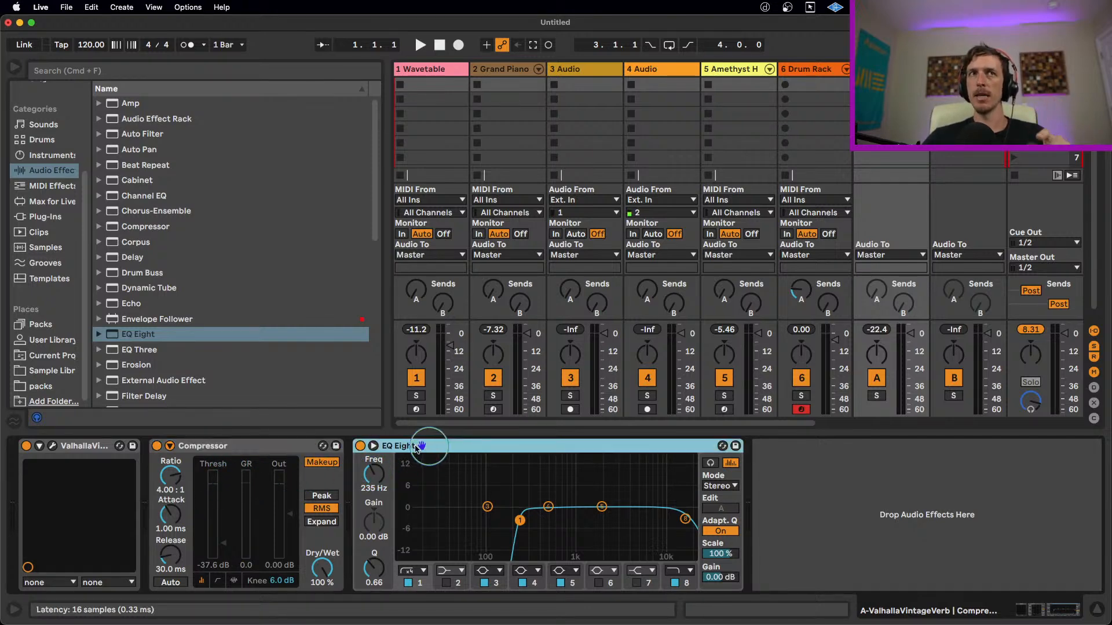
{"action": "left_click", "coordinate": [73, 448]}
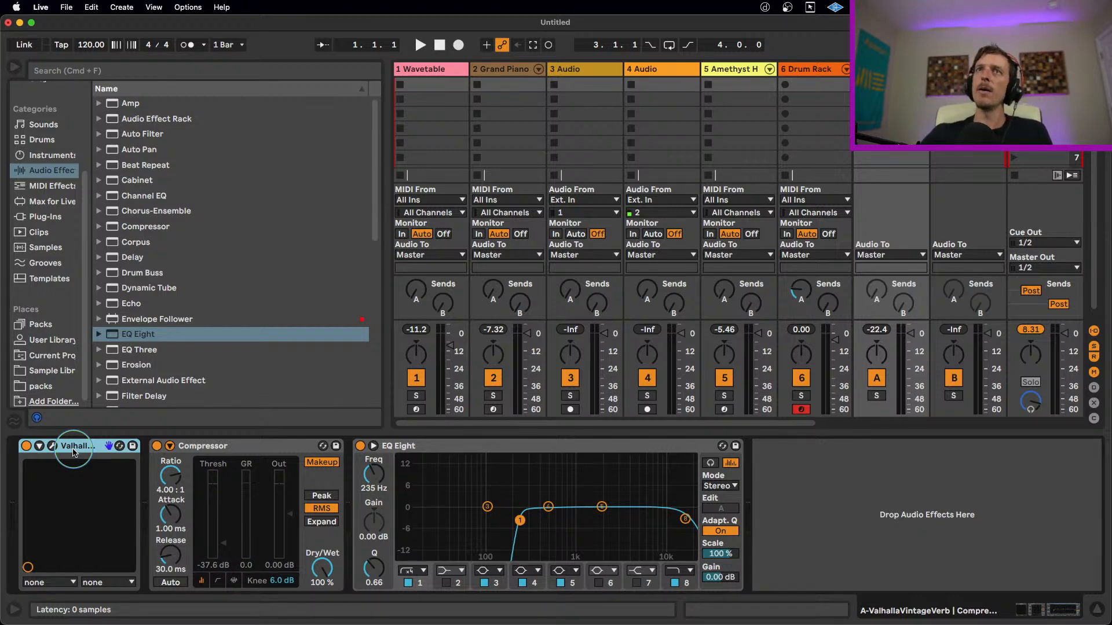
{"action": "left_click_drag", "start_coordinate": [800, 300], "coordinate": [801, 300]}
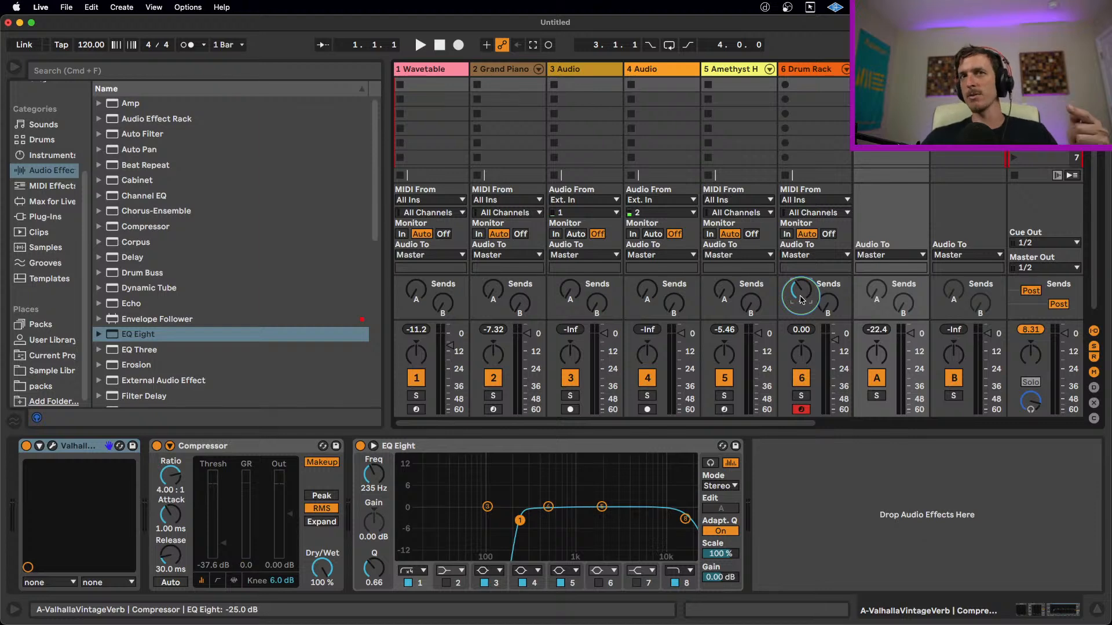
{"action": "left_click", "coordinate": [249, 451]}
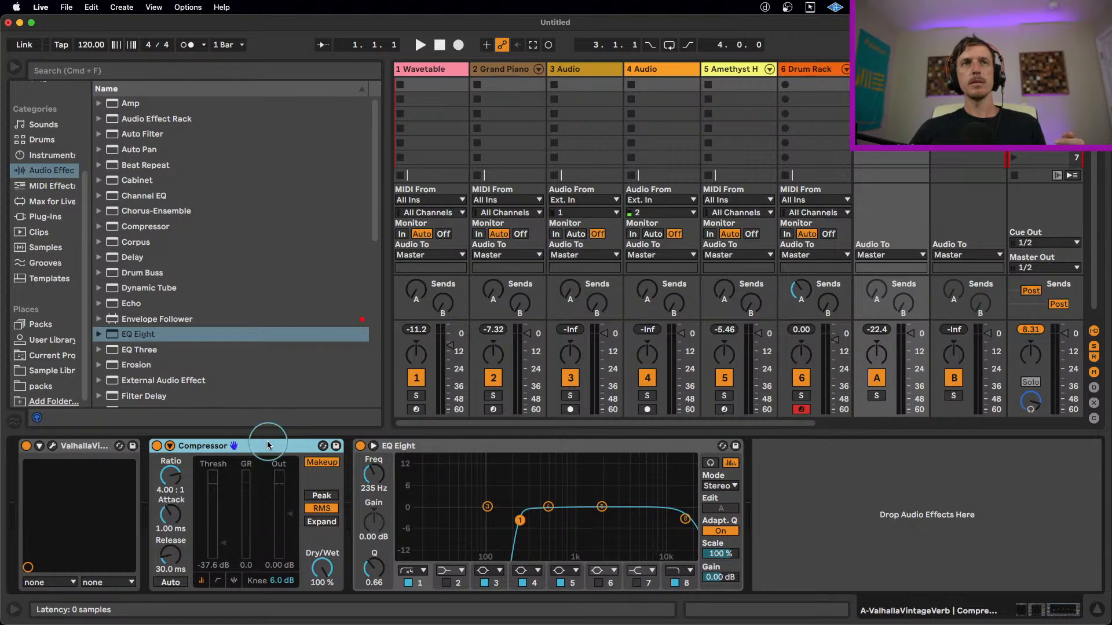
- Add a Utility effect after EQ Eight on the Drum Rack track
{"action": "left_click", "coordinate": [807, 72]}
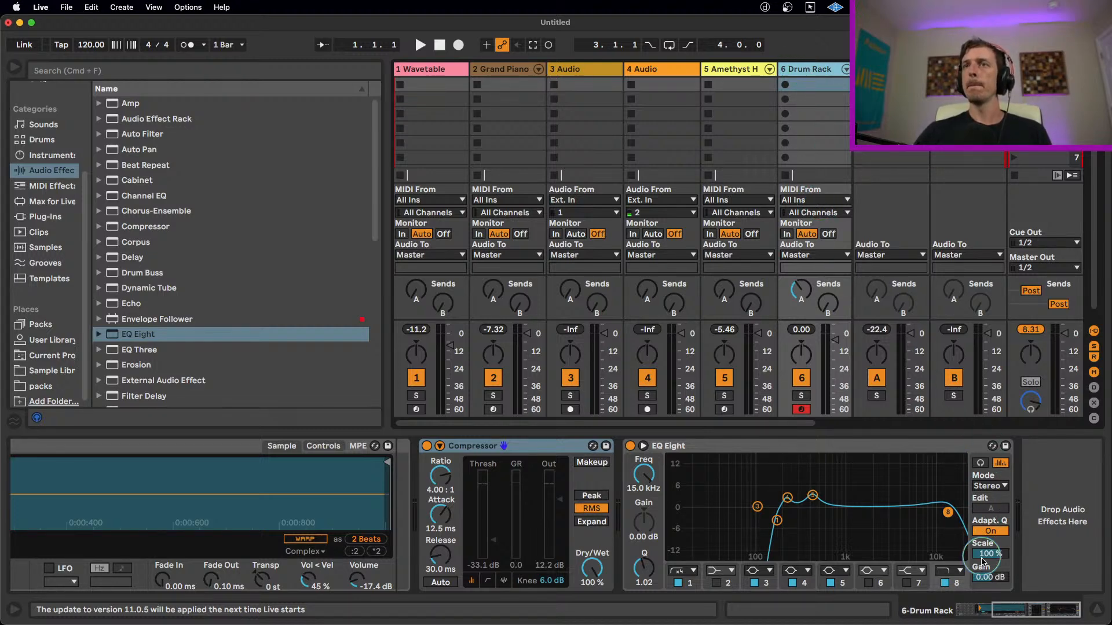
{"action": "left_click", "coordinate": [41, 156]}
{"action": "left_click", "coordinate": [52, 186]}
{"action": "left_click", "coordinate": [51, 170]}
{"action": "scroll", "coordinate": [174, 348], "scroll_direction": "down", "scroll_amount": 8}
{"action": "scroll", "coordinate": [179, 363], "scroll_direction": "down", "scroll_amount": 5}
{"action": "left_click_drag", "start_coordinate": [143, 369], "coordinate": [1040, 521]}
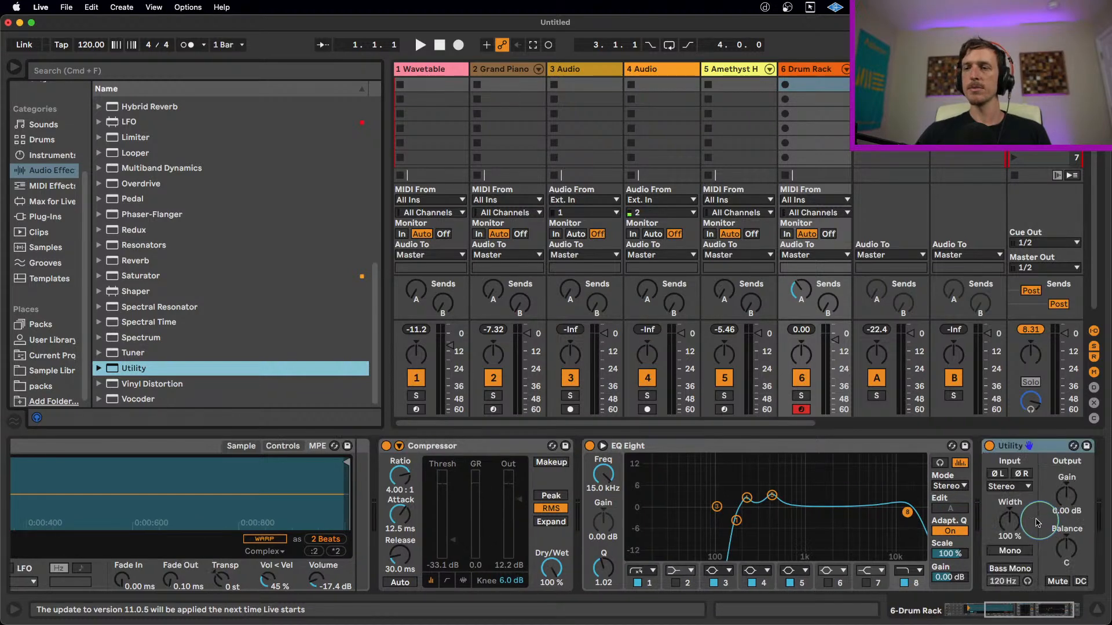
- Switch the Drum Rack track's Utility to Mono and select the track's EQ Eight
{"action": "left_click", "coordinate": [1021, 550]}
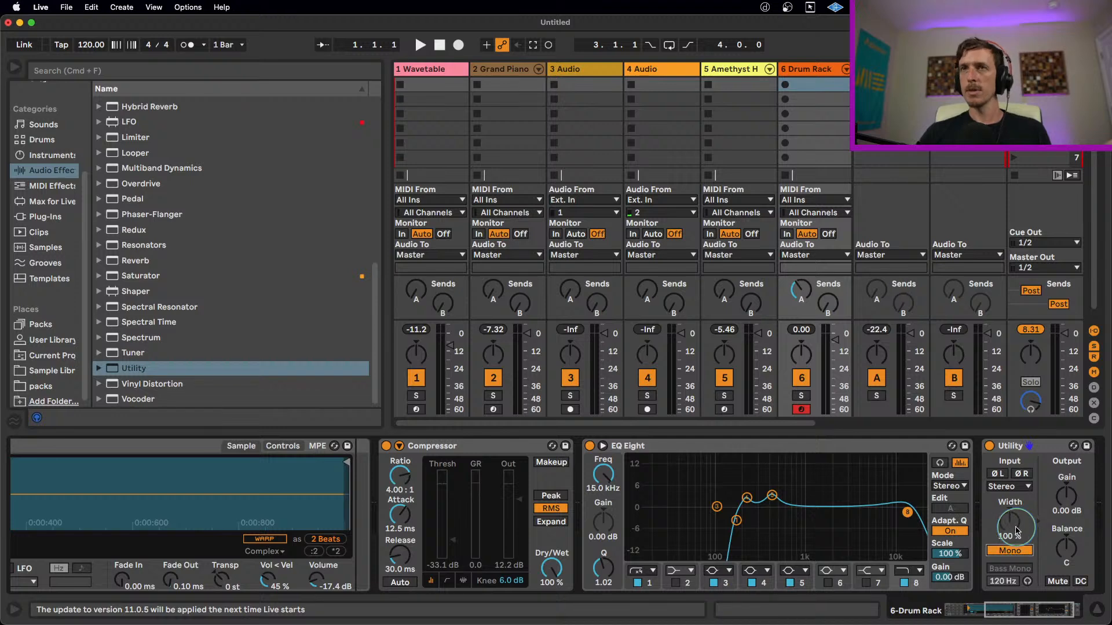
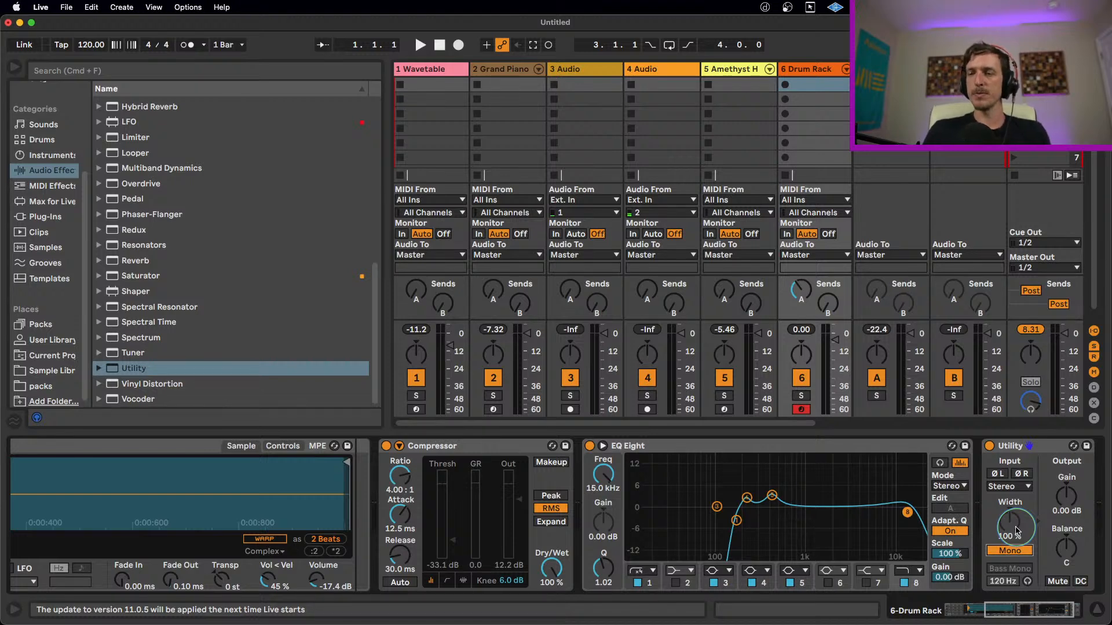
{"action": "left_click", "coordinate": [720, 435]}
{"action": "left_click", "coordinate": [718, 449]}
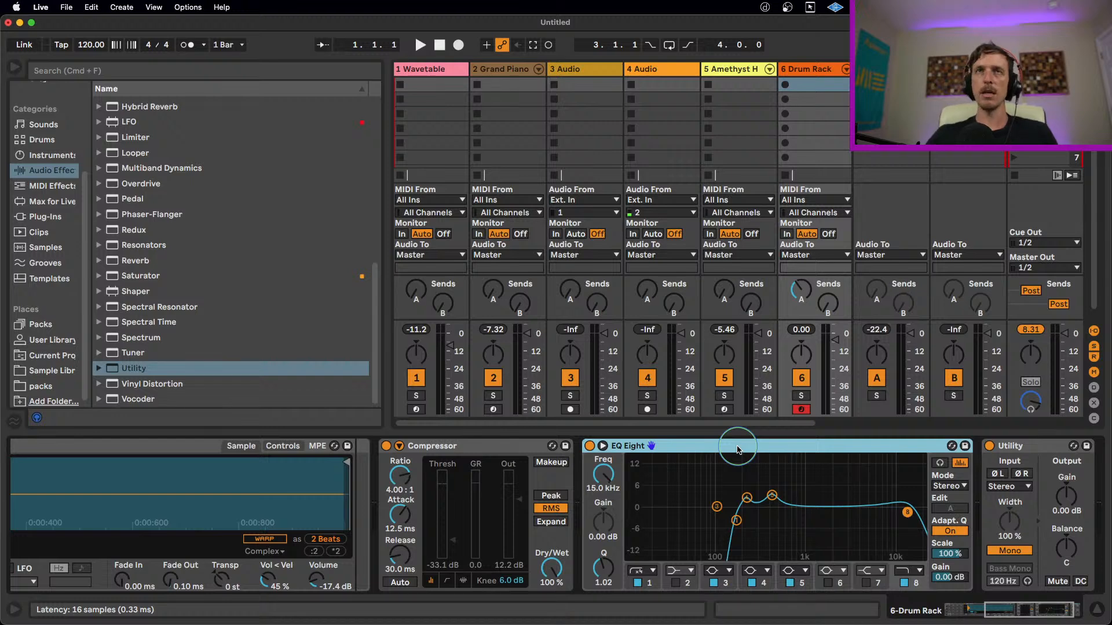
- Arm the Grand Piano track, play a note in the C2 octave and raise the track's send A
{"action": "left_click", "coordinate": [502, 69]}
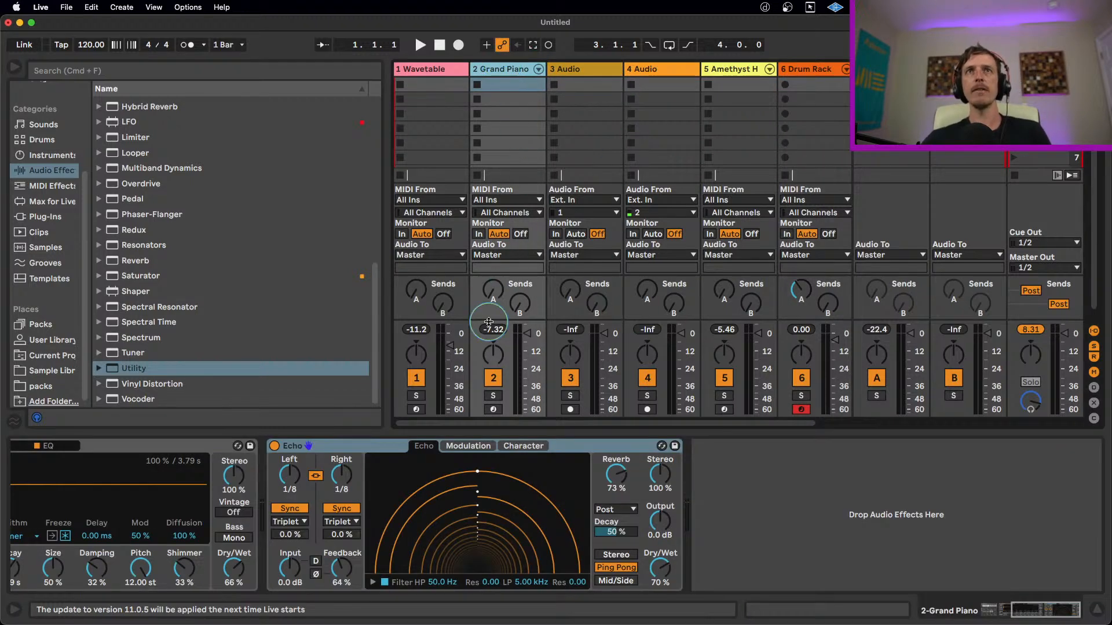
{"action": "left_click", "coordinate": [499, 413]}
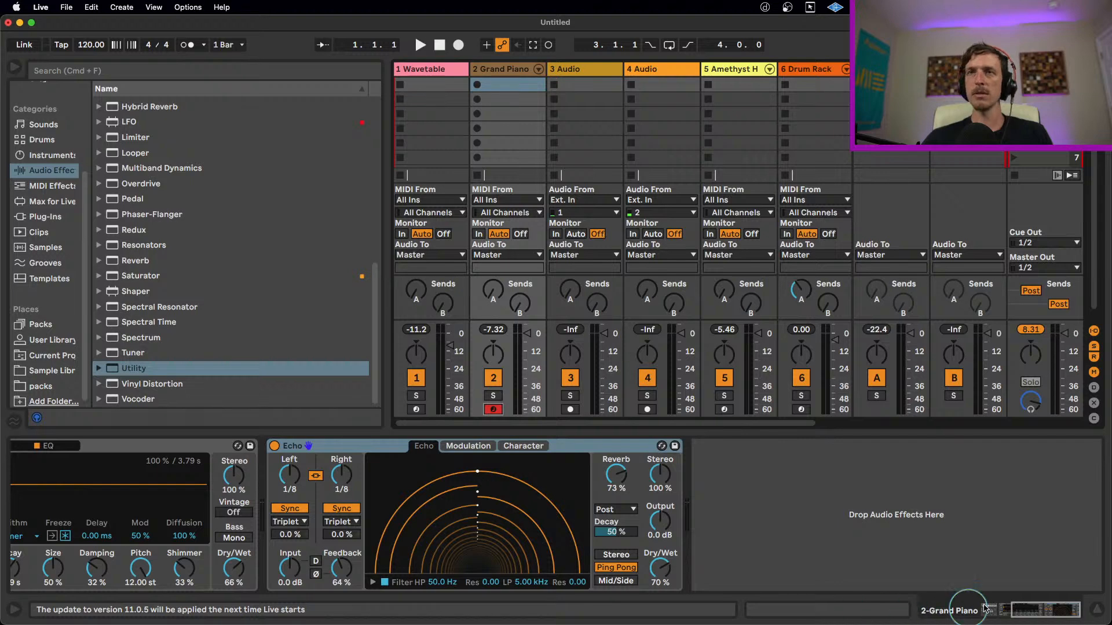
{"action": "left_click_drag", "start_coordinate": [1046, 611], "coordinate": [1011, 610]}
{"action": "key", "text": "a"}
{"action": "key", "text": "z"}
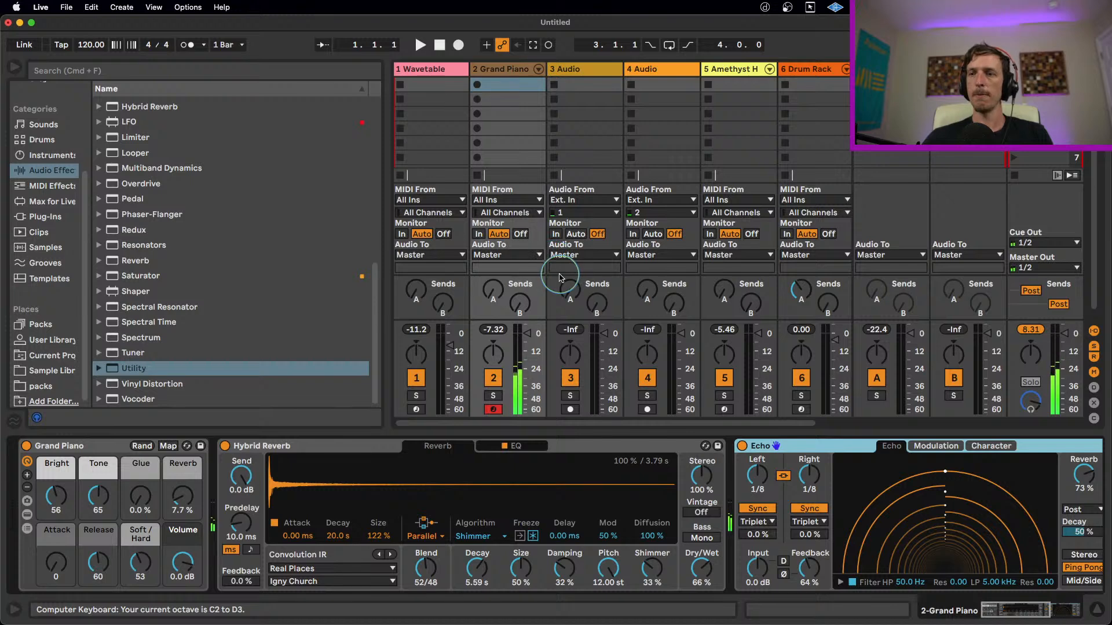
{"action": "mouse_move", "coordinate": [493, 299]}
{"action": "left_mouse_down"}
{"action": "mouse_move", "coordinate": [494, 290]}
{"action": "mouse_move", "coordinate": [502, 305]}
{"action": "left_mouse_up"}
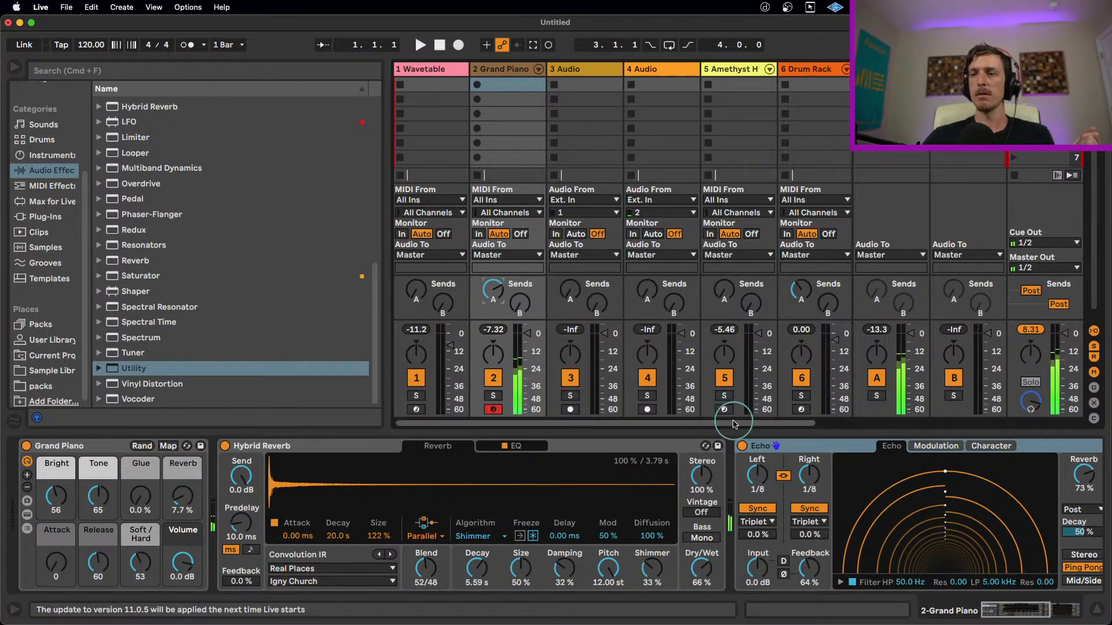
{"action": "scroll", "coordinate": [978, 602], "scroll_direction": "right", "scroll_amount": 10}
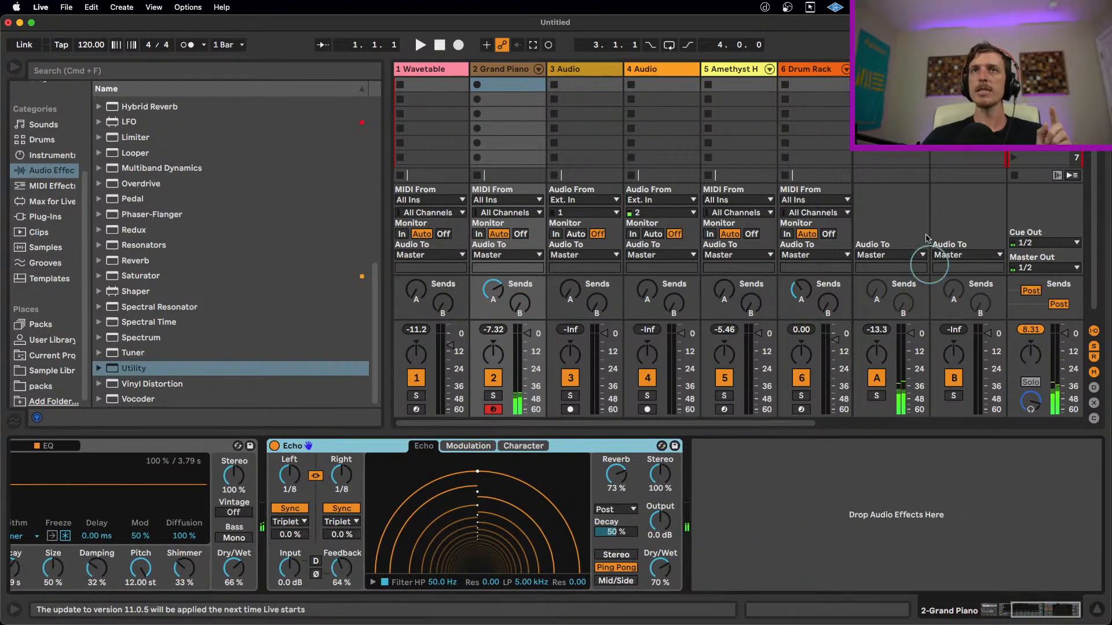
- On return A's EQ Eight, boost band 4 to about 11.8 dB at 539 Hz with Q 5.23 and enable audition mode
{"action": "left_click", "coordinate": [902, 397]}
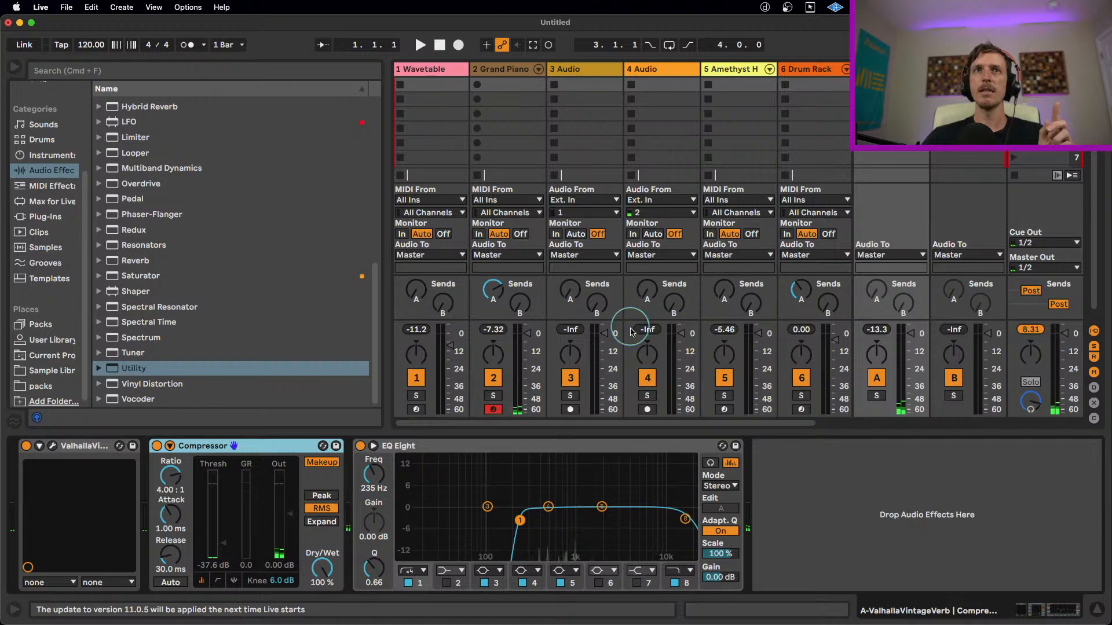
{"action": "left_click", "coordinate": [737, 464]}
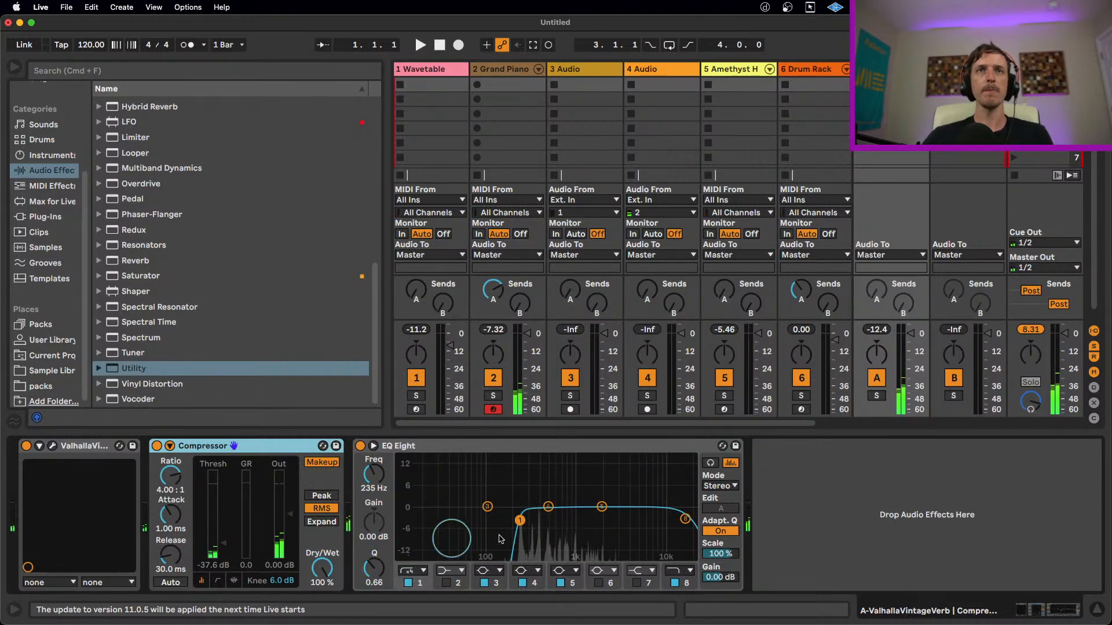
{"action": "left_click_drag", "start_coordinate": [548, 507], "coordinate": [551, 468]}
{"action": "left_click_drag", "start_coordinate": [377, 565], "coordinate": [376, 521]}
{"action": "left_click", "coordinate": [711, 463]}
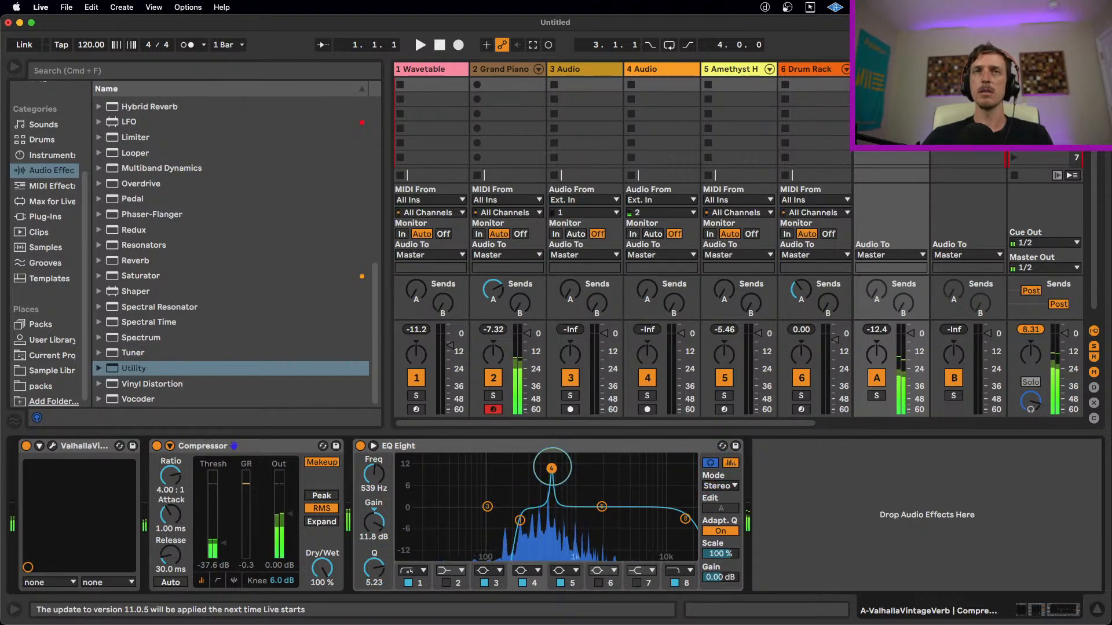
- Sweep band 4, make it a cut of about -13.8 dB at 375 Hz with Q 2.11, and disable audition mode
{"action": "left_click_drag", "start_coordinate": [551, 467], "coordinate": [570, 508]}
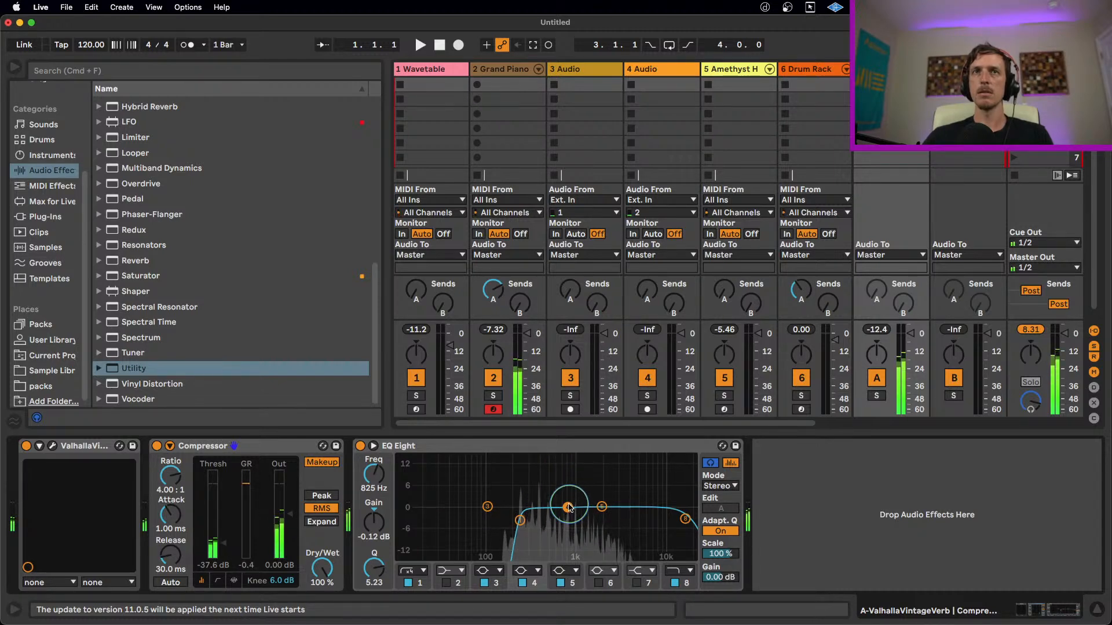
{"action": "left_click_drag", "start_coordinate": [567, 507], "coordinate": [533, 552]}
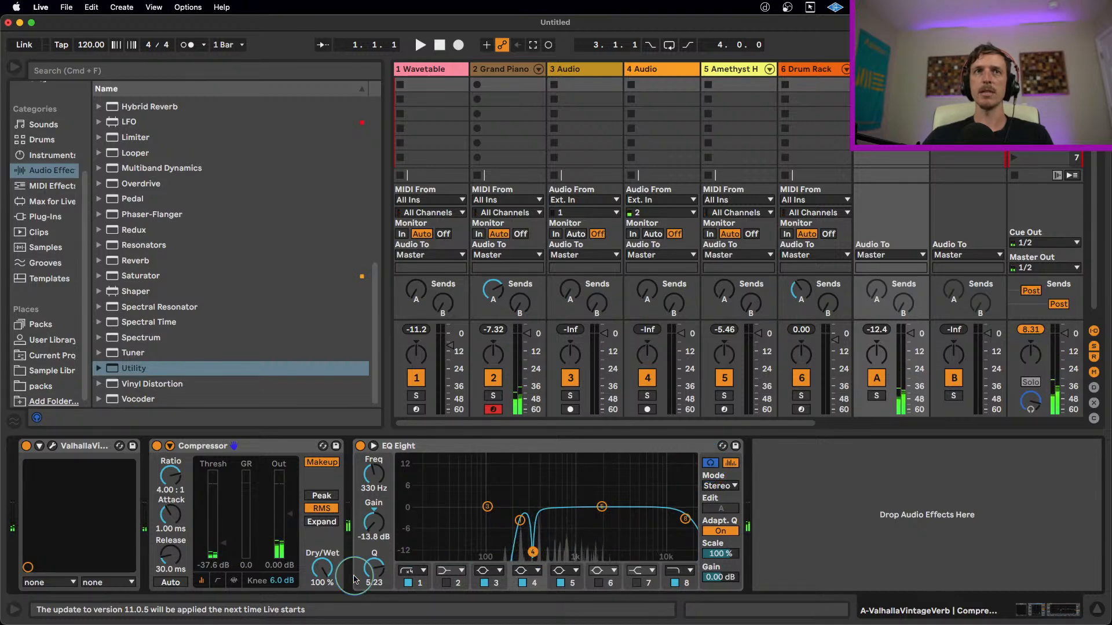
{"action": "left_click_drag", "start_coordinate": [373, 570], "coordinate": [373, 597]}
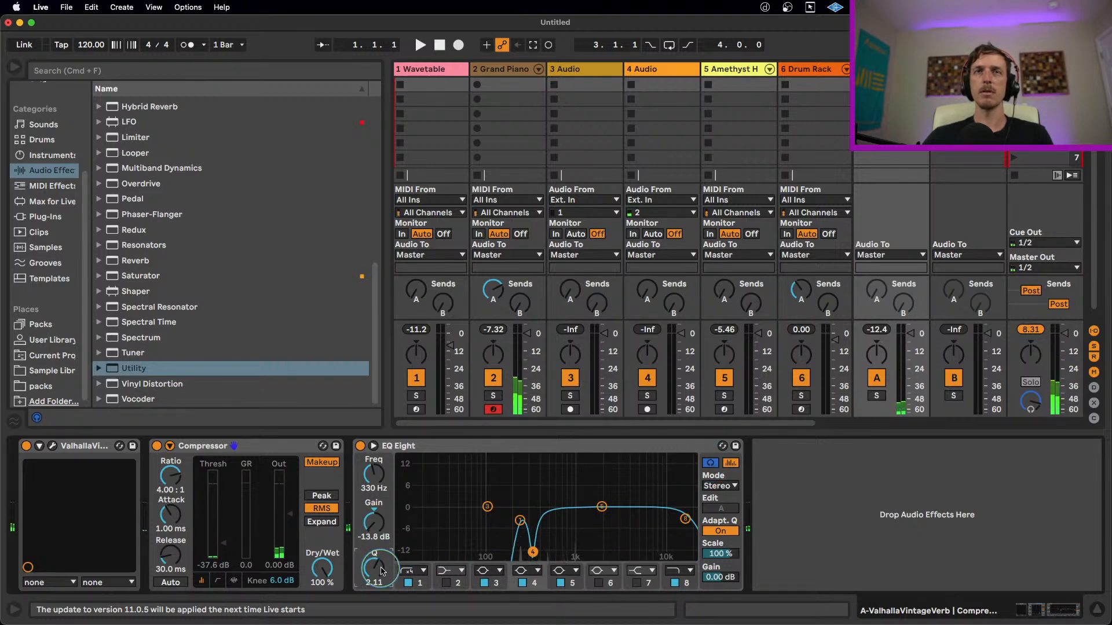
{"action": "left_click_drag", "start_coordinate": [534, 549], "coordinate": [539, 549]}
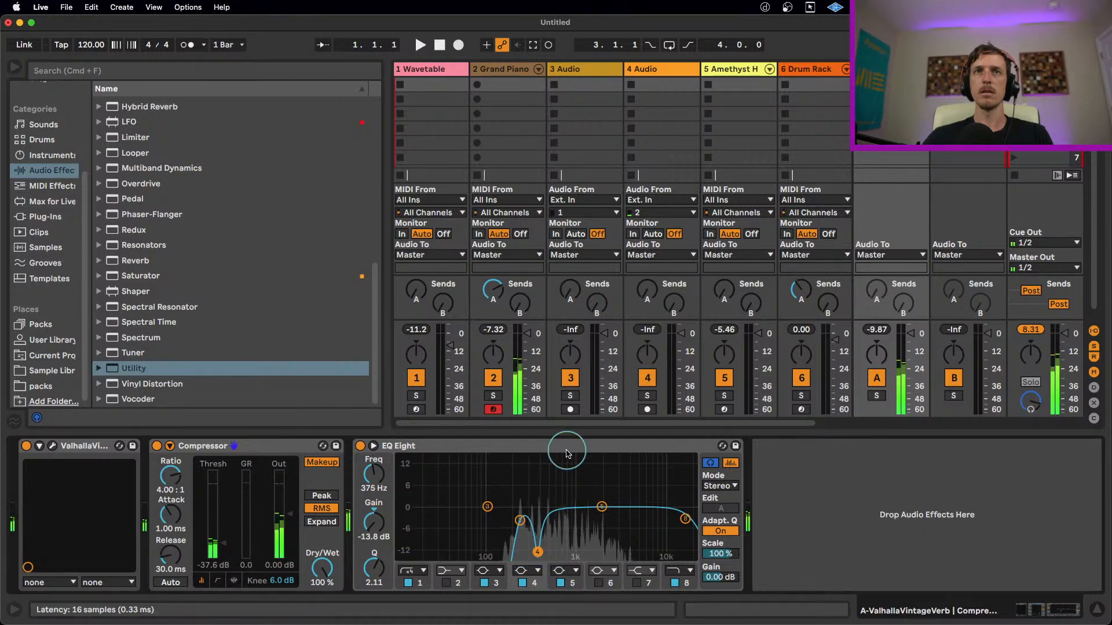
{"action": "left_click", "coordinate": [712, 464]}
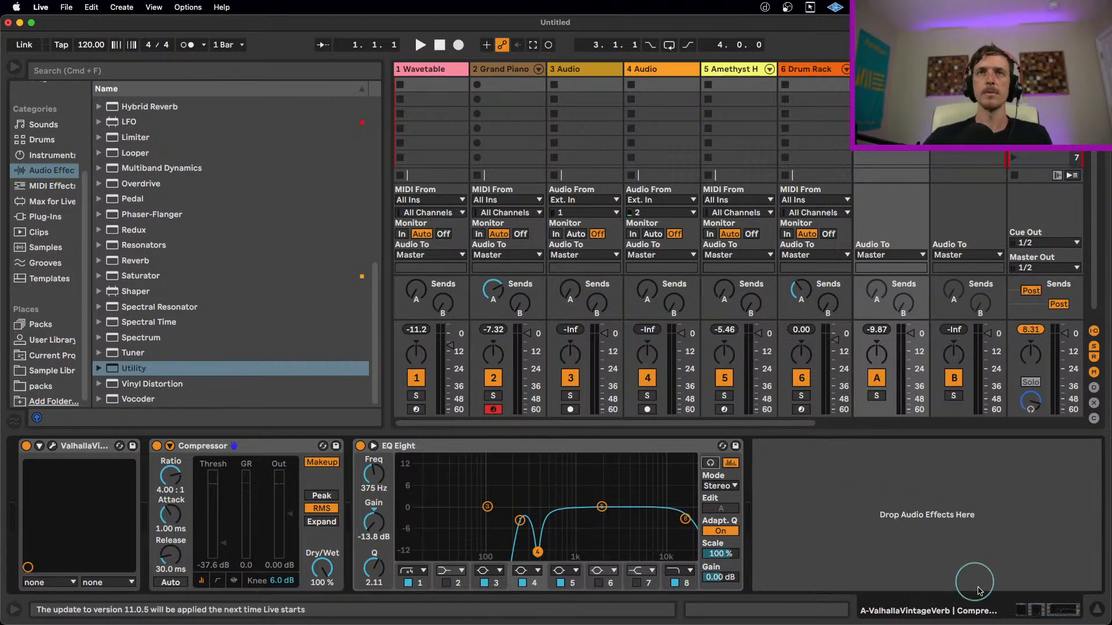
- Create a new MIDI track with Operator after the Drum Rack track and add a Spectrum effect to it
{"action": "left_click", "coordinate": [502, 69]}
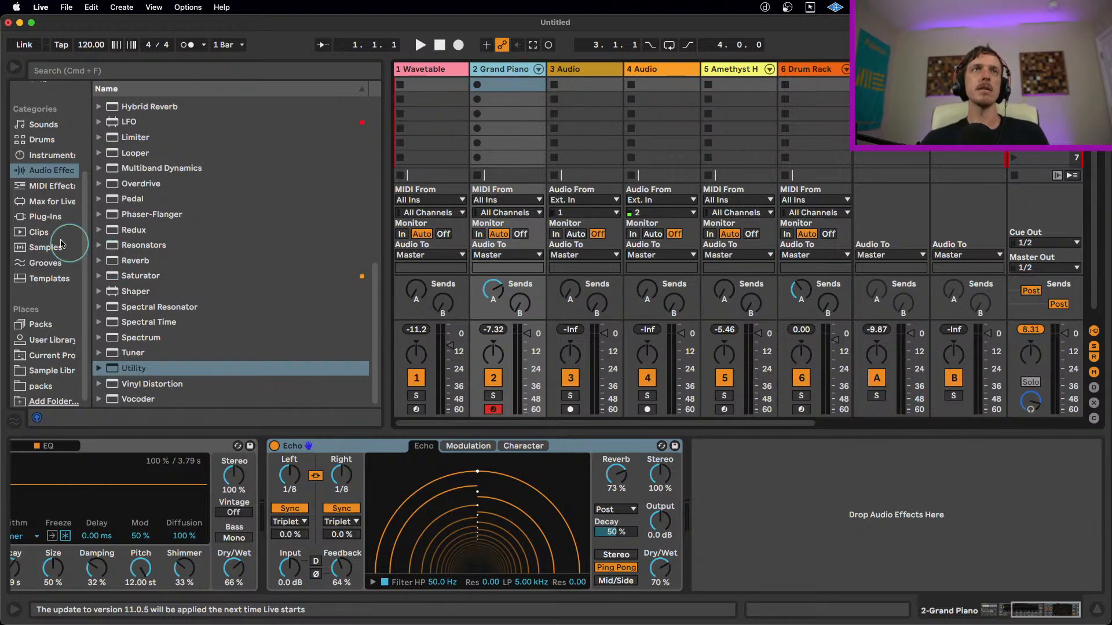
{"action": "left_click", "coordinate": [52, 155]}
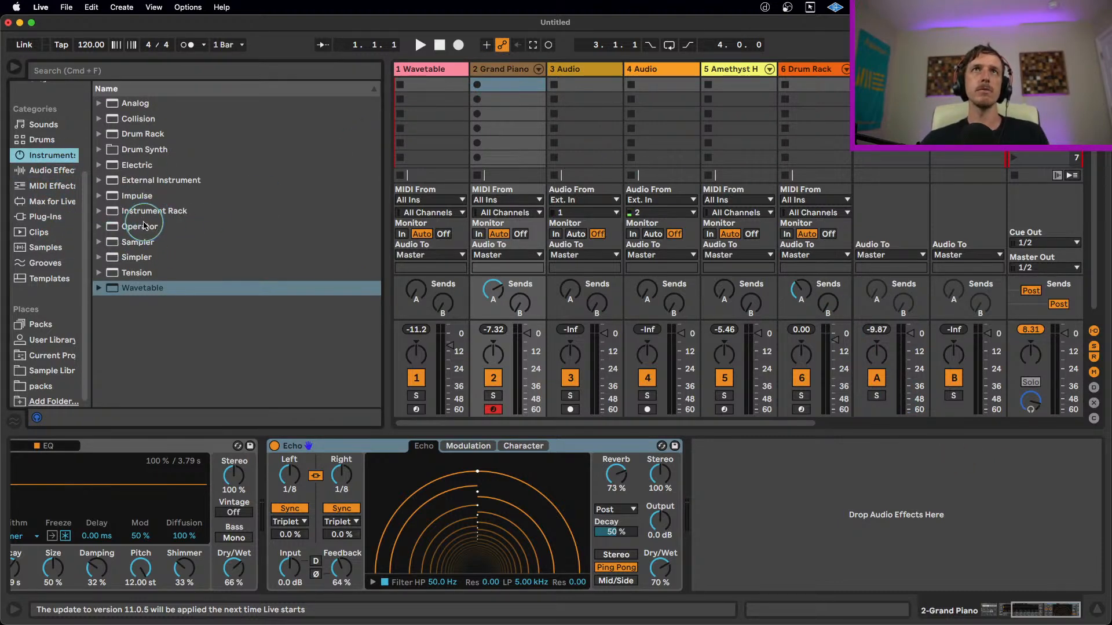
{"action": "left_click", "coordinate": [154, 226]}
{"action": "scroll", "coordinate": [840, 102], "scroll_direction": "right", "scroll_amount": 3}
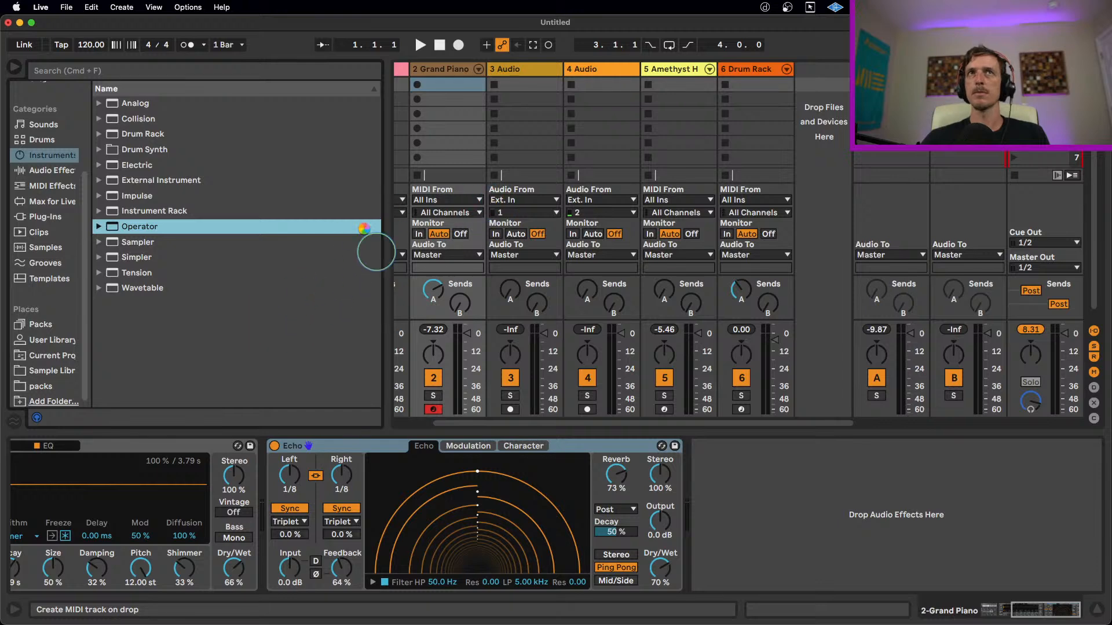
{"action": "left_click", "coordinate": [51, 170]}
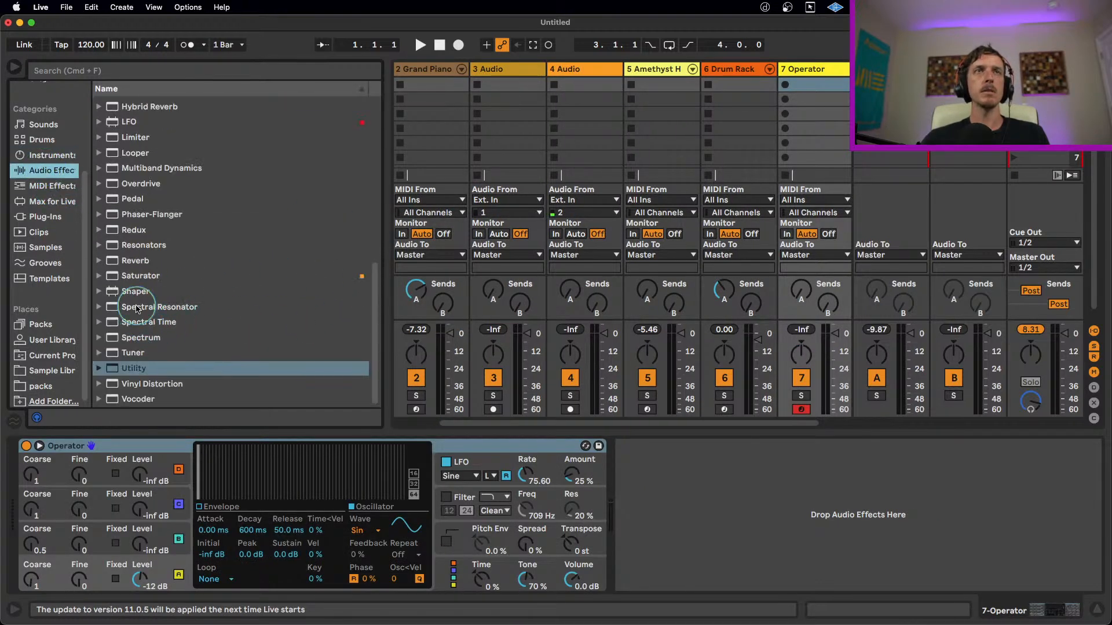
{"action": "double_click", "coordinate": [139, 337]}
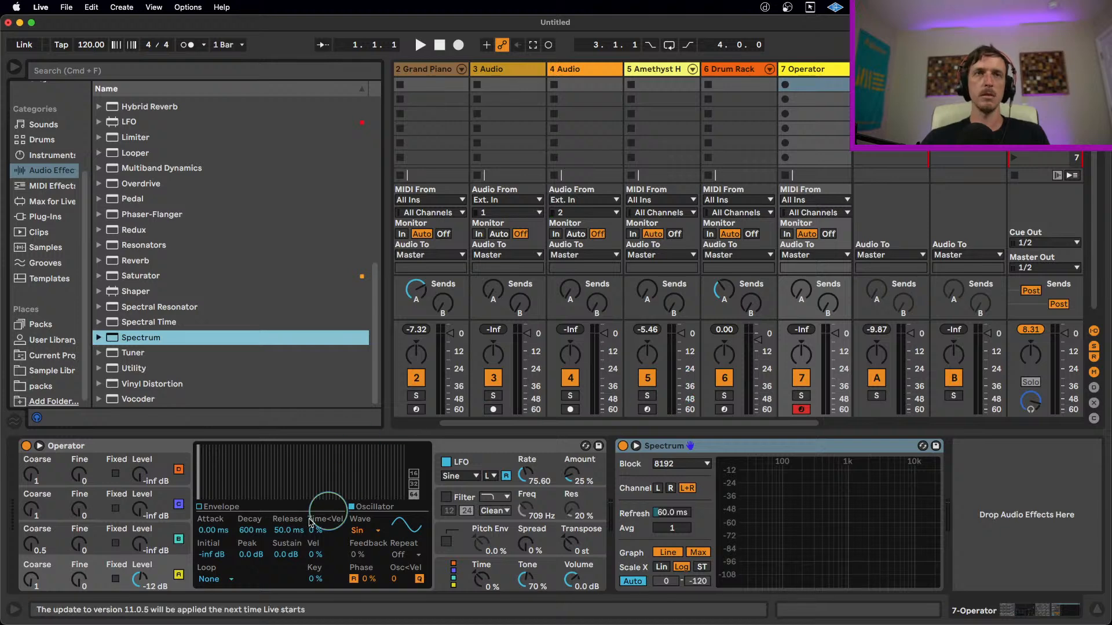
- Set Operator's oscillator A wave to Square D and lower the track's volume while playing a note in the C1 octave
{"action": "left_click", "coordinate": [359, 531]}
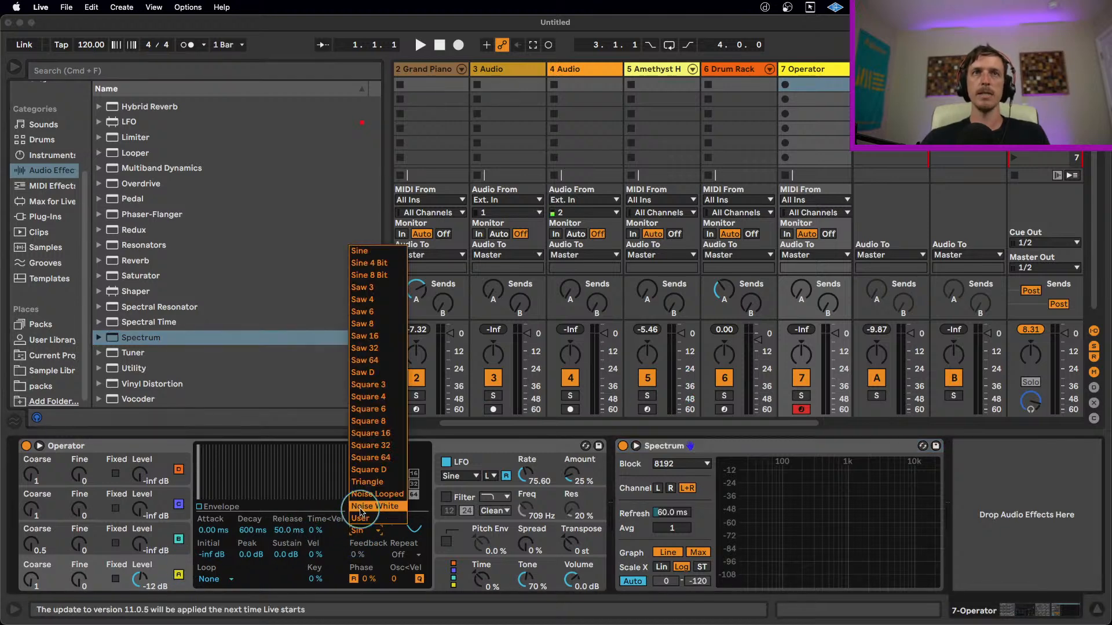
{"action": "left_click", "coordinate": [369, 470]}
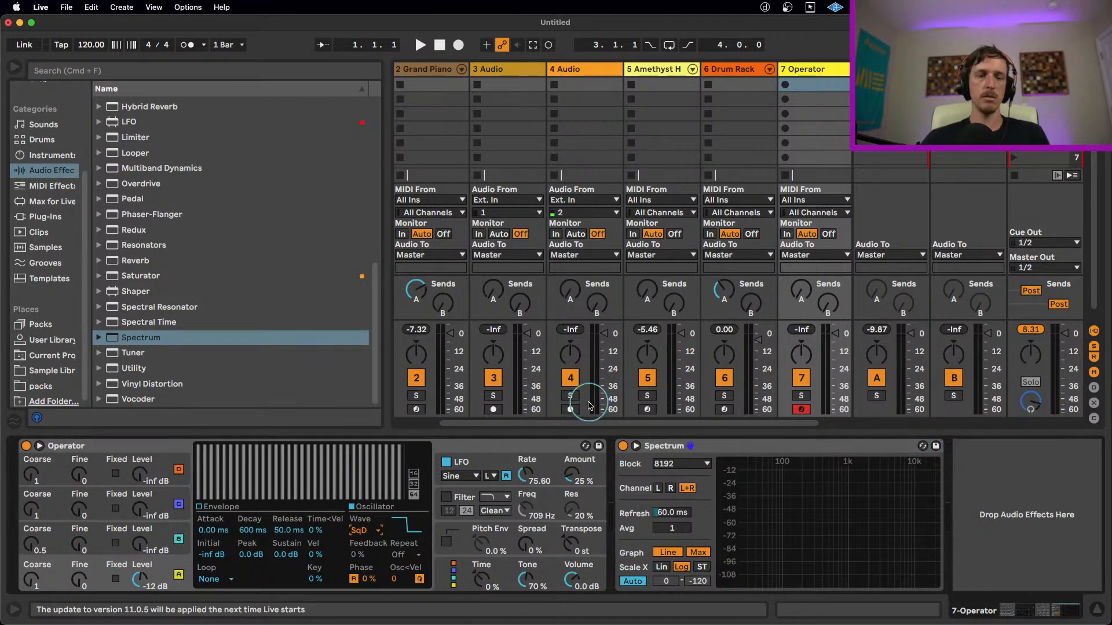
{"action": "key", "text": "z"}
{"action": "key", "text": "z"}
{"action": "key", "text": "a"}
{"action": "left_click_drag", "start_coordinate": [834, 333], "coordinate": [832, 352]}
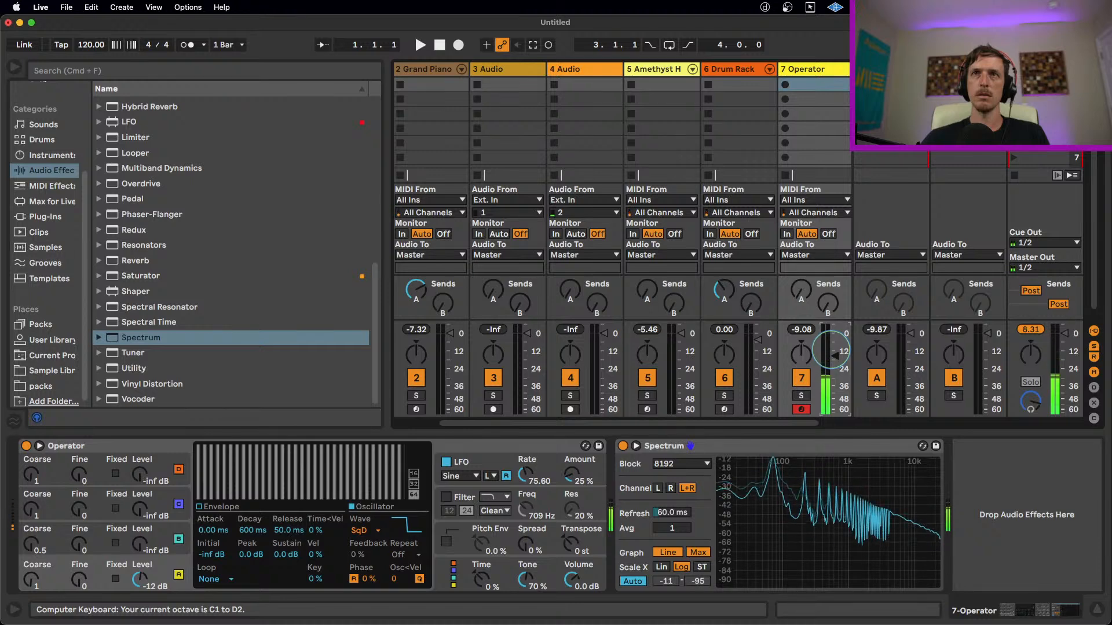
- Play Operator notes in the C2 and C1 octaves and expand the Spectrum display into the large main view
{"action": "key", "text": "x"}
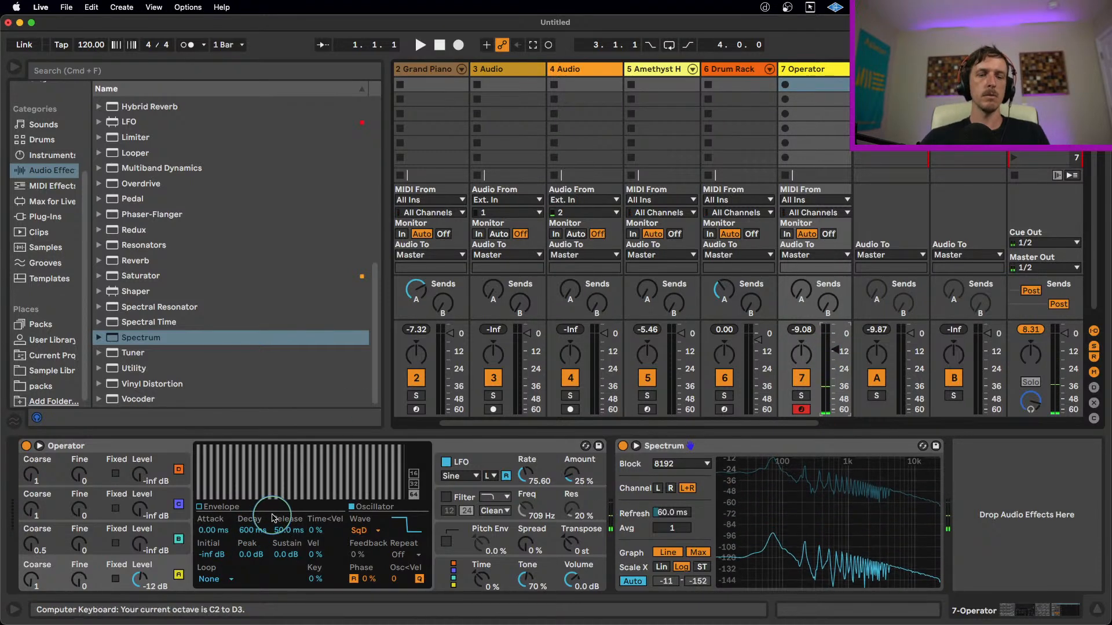
{"action": "key", "text": "a"}
{"action": "key", "text": "z"}
{"action": "key", "text": "a"}
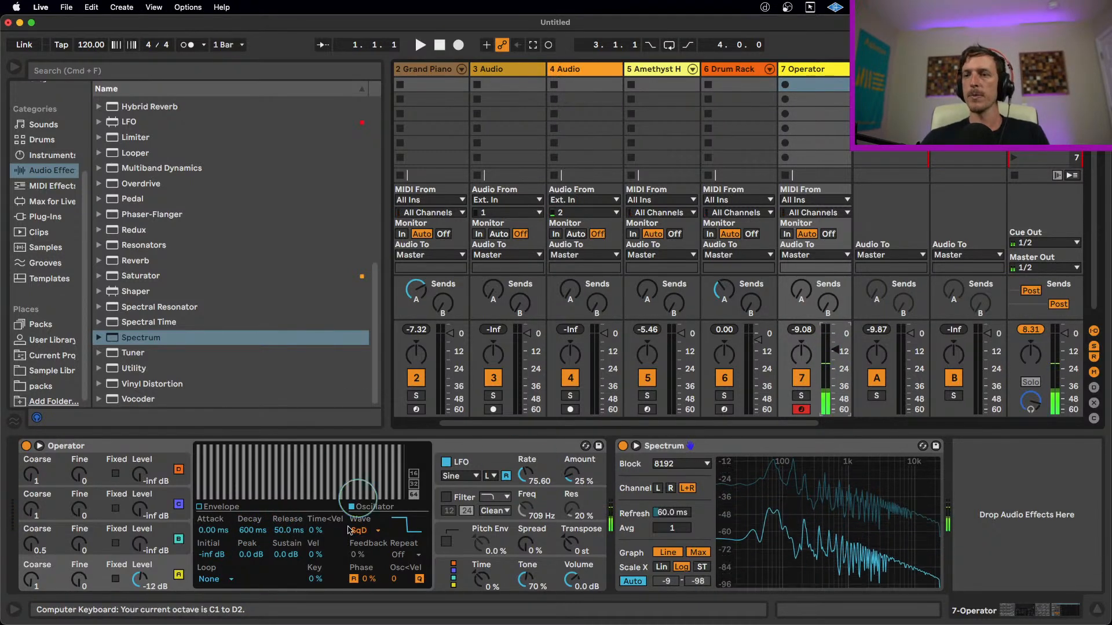
{"action": "left_click", "coordinate": [636, 446]}
{"action": "key", "text": "s"}
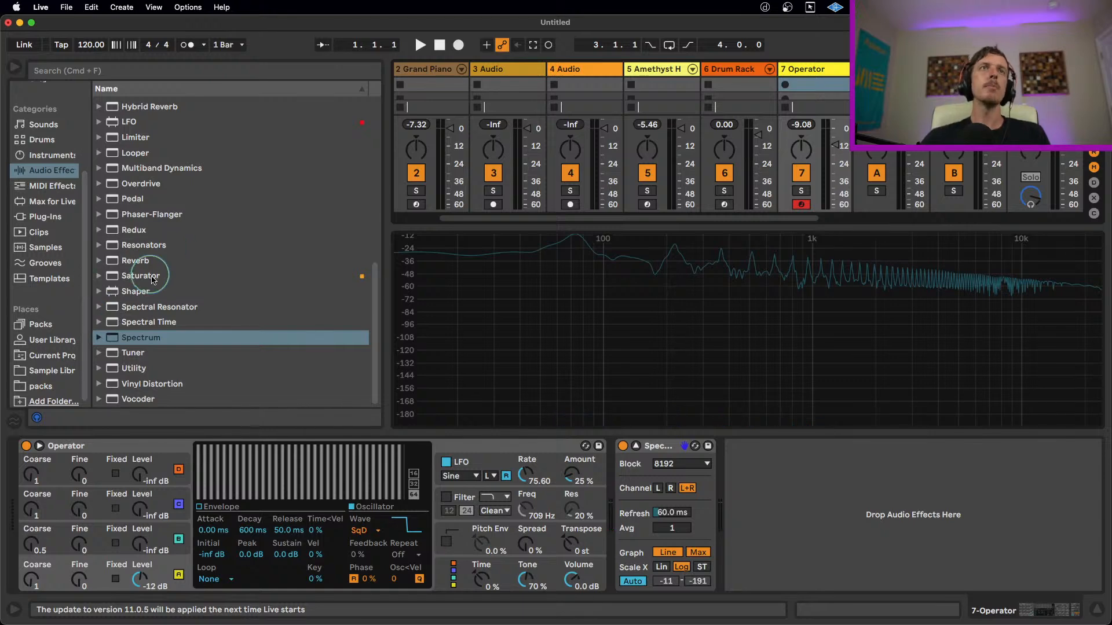
- Insert EQ Eight between Operator and Spectrum on track 7 and move its low-cut band to 63.9 Hz
{"action": "scroll", "coordinate": [144, 278], "scroll_direction": "up", "scroll_amount": 5}
{"action": "key", "text": "z"}
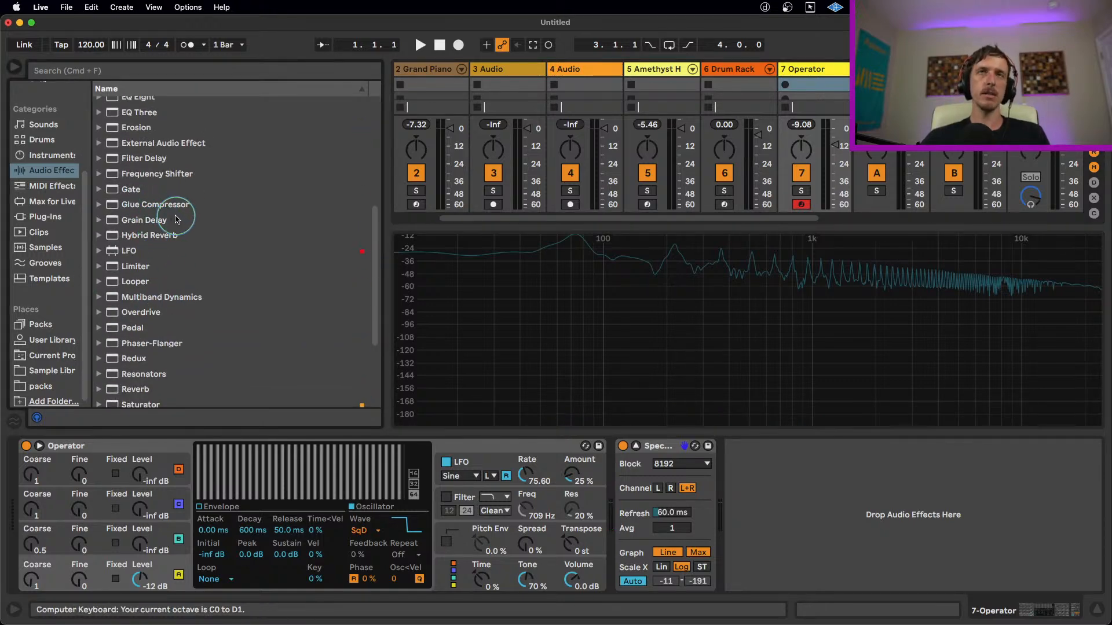
{"action": "key", "text": "e"}
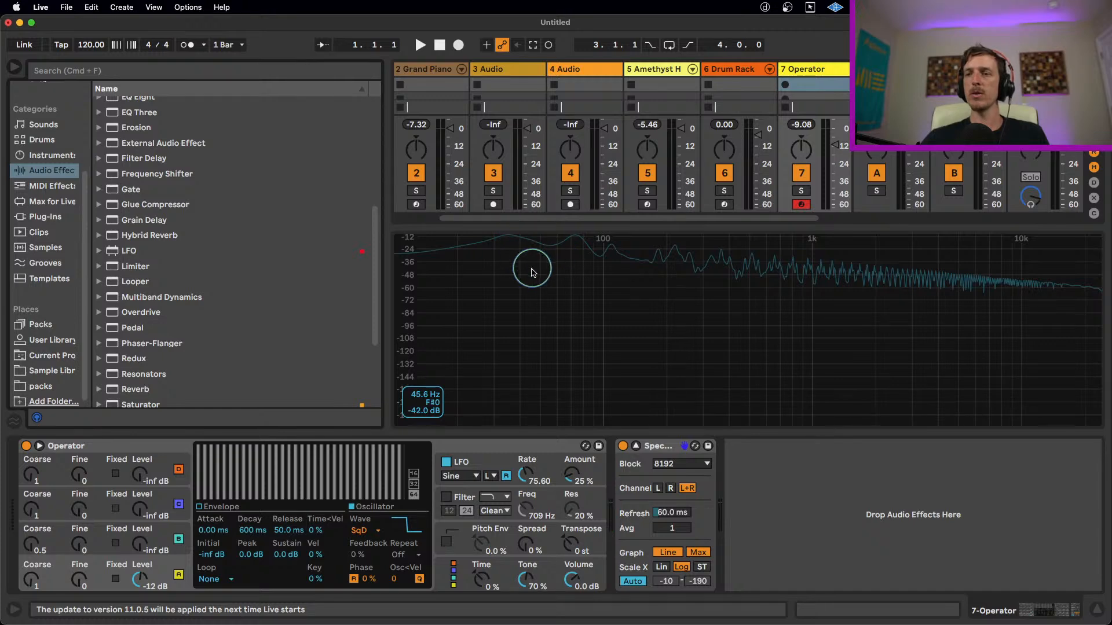
{"action": "scroll", "coordinate": [160, 268], "scroll_direction": "up", "scroll_amount": 3}
{"action": "scroll", "coordinate": [160, 268], "scroll_direction": "up", "scroll_amount": 4}
{"action": "left_click_drag", "start_coordinate": [139, 216], "coordinate": [608, 478]}
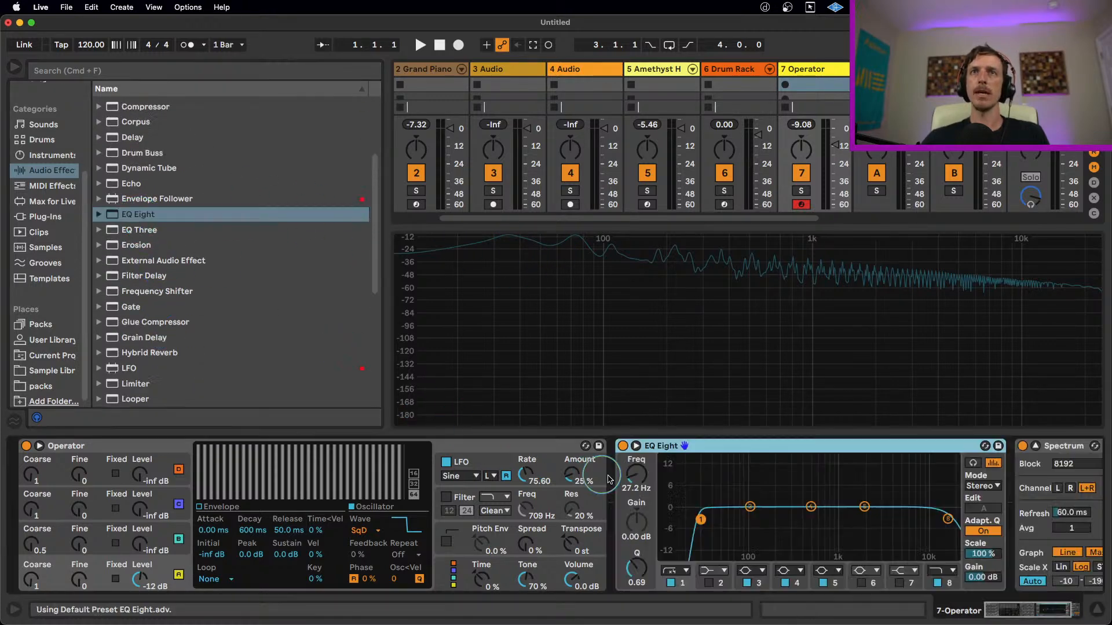
{"action": "left_click", "coordinate": [709, 521]}
{"action": "left_click_drag", "start_coordinate": [709, 522], "coordinate": [742, 520]}
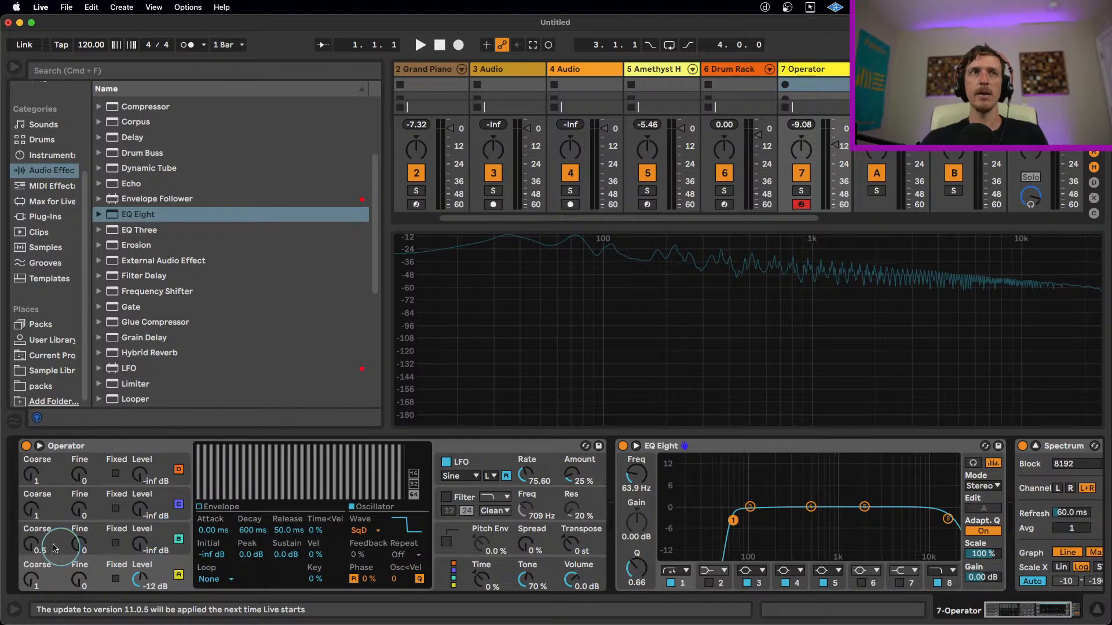
- Set Operator's oscillator B to Coarse 1 and level -19 dB, and raise oscillator C's level to -23 dB
{"action": "left_click_drag", "start_coordinate": [33, 541], "coordinate": [33, 536]}
{"action": "left_click_drag", "start_coordinate": [138, 549], "coordinate": [136, 550]}
{"action": "left_click_drag", "start_coordinate": [142, 512], "coordinate": [141, 507]}
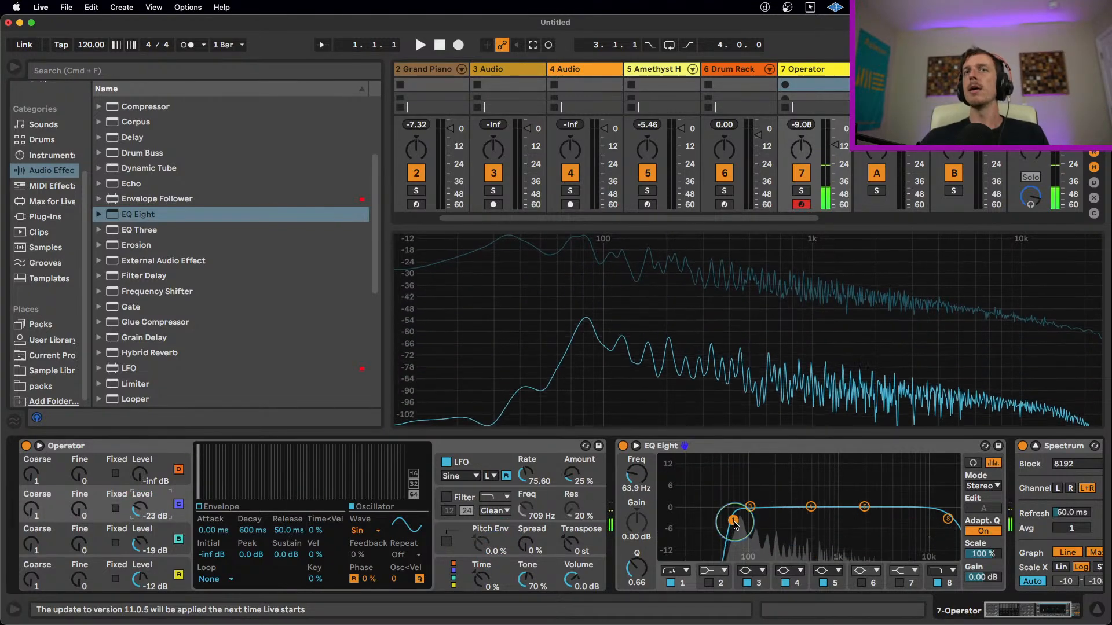
- Sweep EQ Eight's low-cut band down to 16.0 Hz and back up to 53.9 Hz
{"action": "left_click_drag", "start_coordinate": [732, 520], "coordinate": [681, 522]}
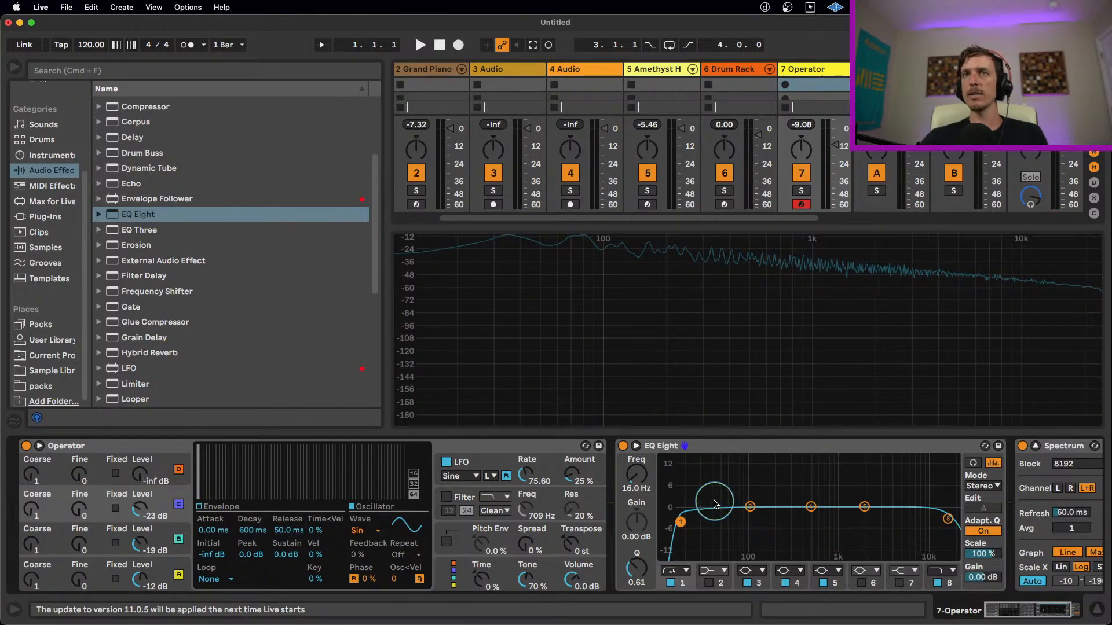
{"action": "left_click_drag", "start_coordinate": [680, 522], "coordinate": [726, 519]}
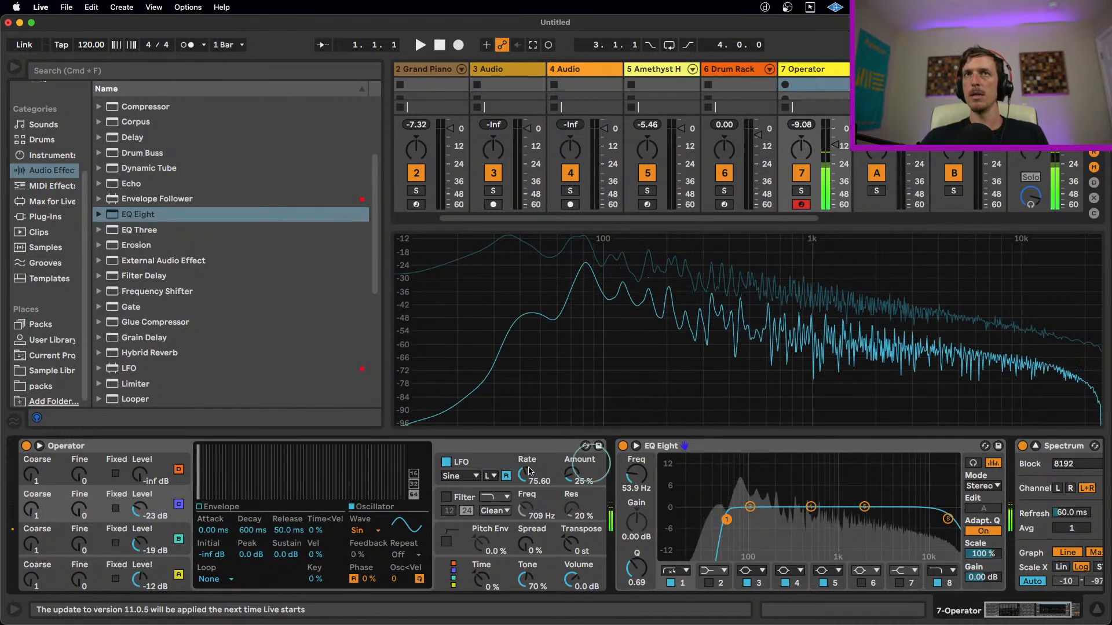
- Turn on Operator's filter with a notch shape at 425 Hz, and move EQ Eight's low-cut band to 66.7 Hz
{"action": "left_click", "coordinate": [446, 497]}
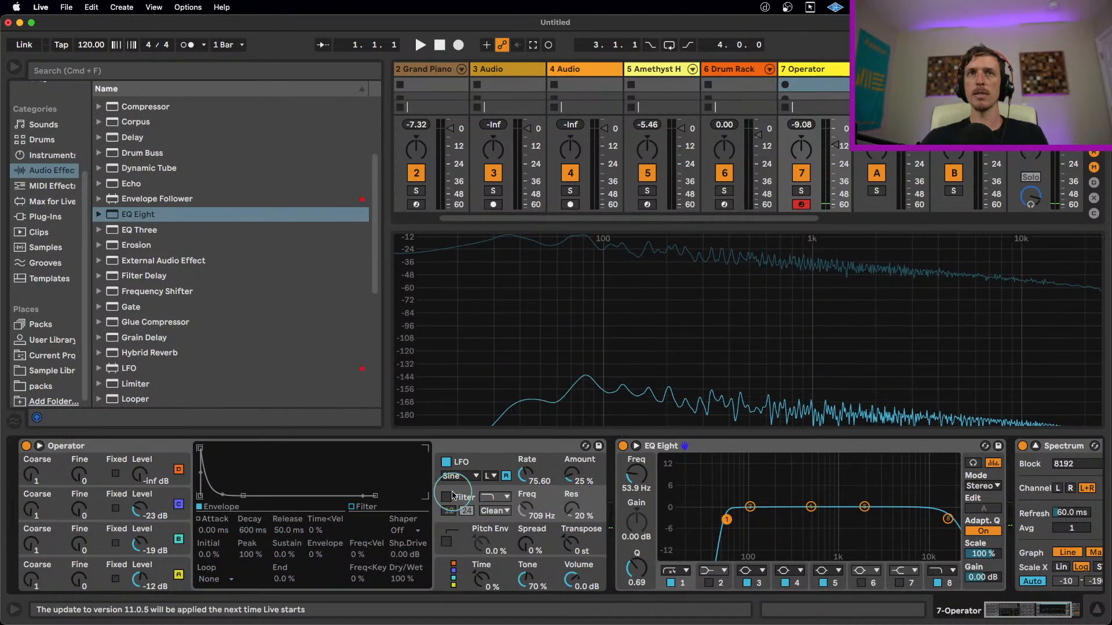
{"action": "left_click", "coordinate": [499, 504]}
{"action": "left_click", "coordinate": [524, 514]}
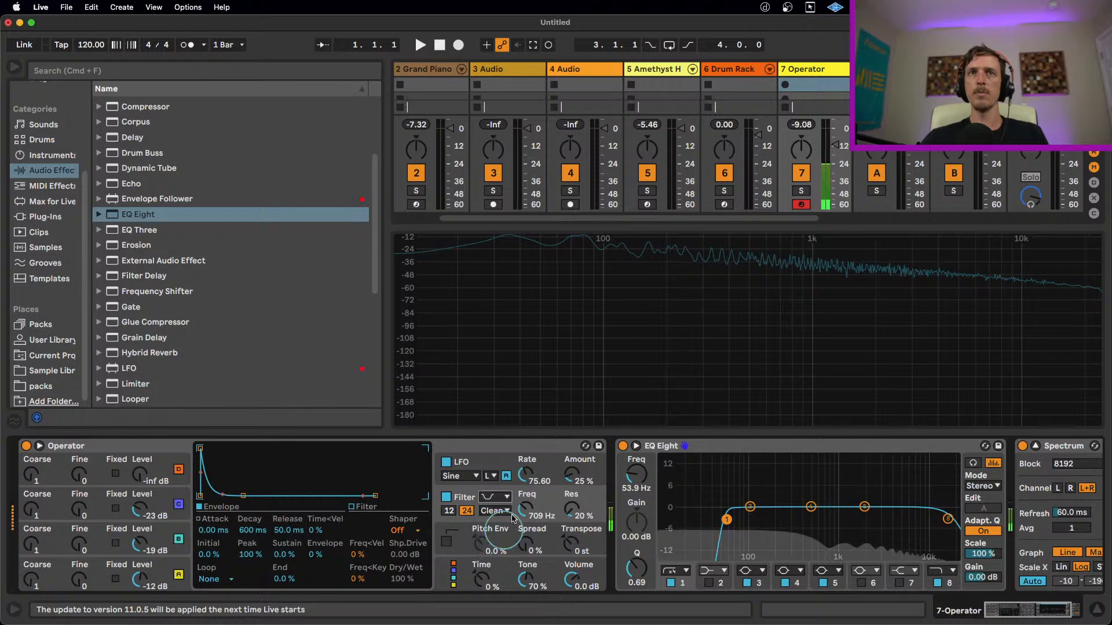
{"action": "left_click_drag", "start_coordinate": [523, 515], "coordinate": [523, 526]}
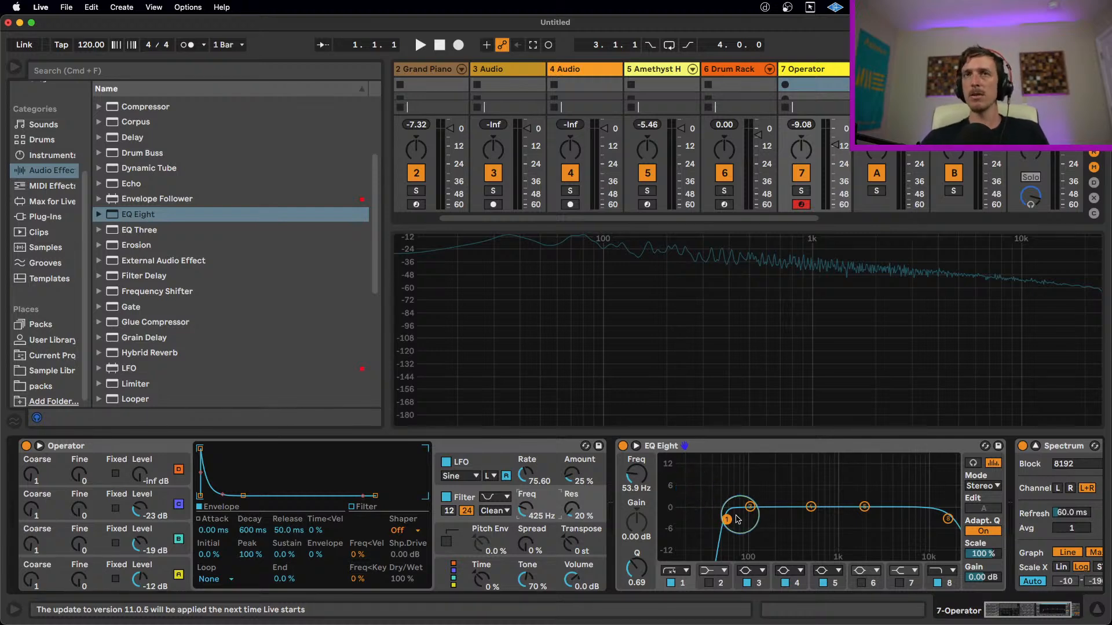
{"action": "mouse_move", "coordinate": [726, 519]}
{"action": "left_mouse_down"}
{"action": "mouse_move", "coordinate": [678, 519]}
{"action": "mouse_move", "coordinate": [734, 521]}
{"action": "left_mouse_up"}
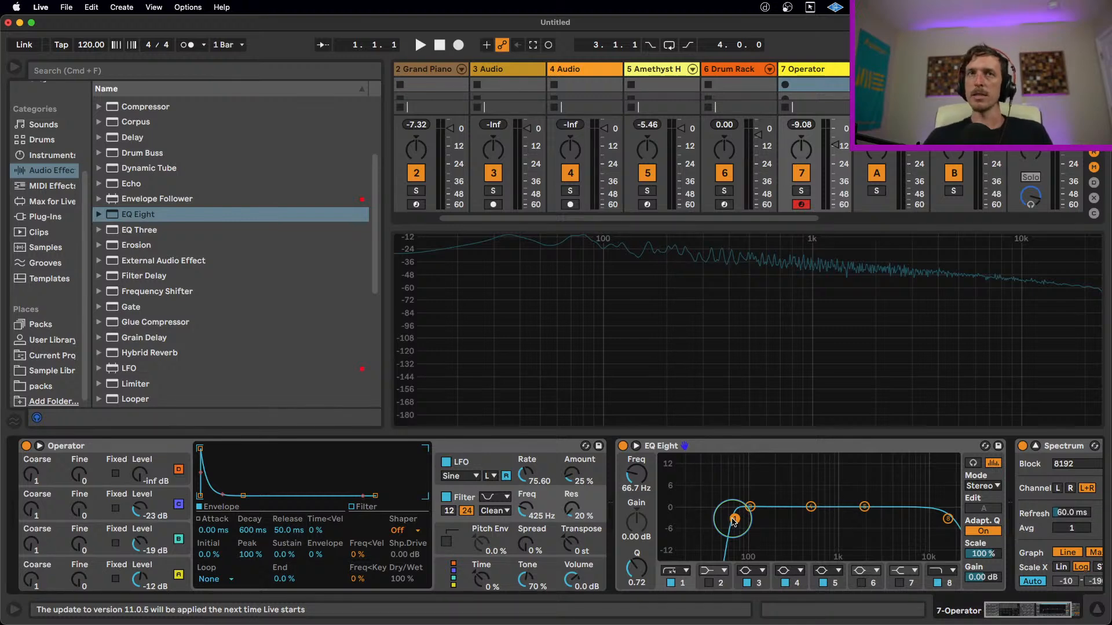
- Try the square waveform on Operator's LFO and switch it back to sine
{"action": "left_click", "coordinate": [473, 476]}
{"action": "left_click", "coordinate": [470, 489]}
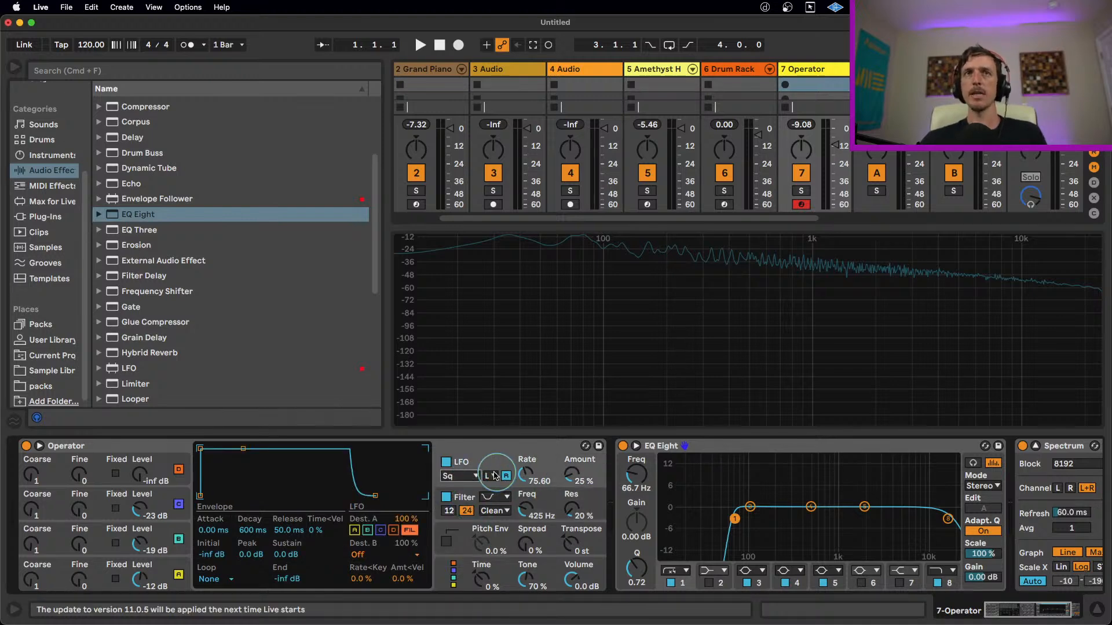
{"action": "left_click", "coordinate": [472, 476]}
{"action": "left_click", "coordinate": [469, 476]}
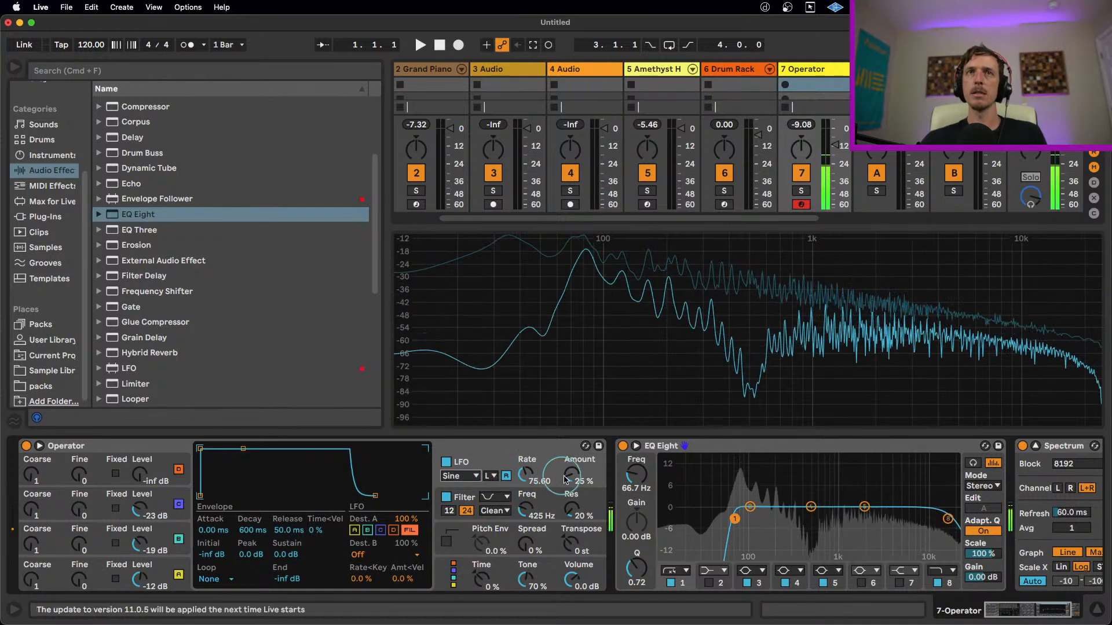
- Set Operator's LFO rate to 96.76 and amount to 72%, and switch its filter to the low-pass shape
{"action": "left_click_drag", "start_coordinate": [560, 479], "coordinate": [529, 463]}
{"action": "left_click", "coordinate": [534, 504]}
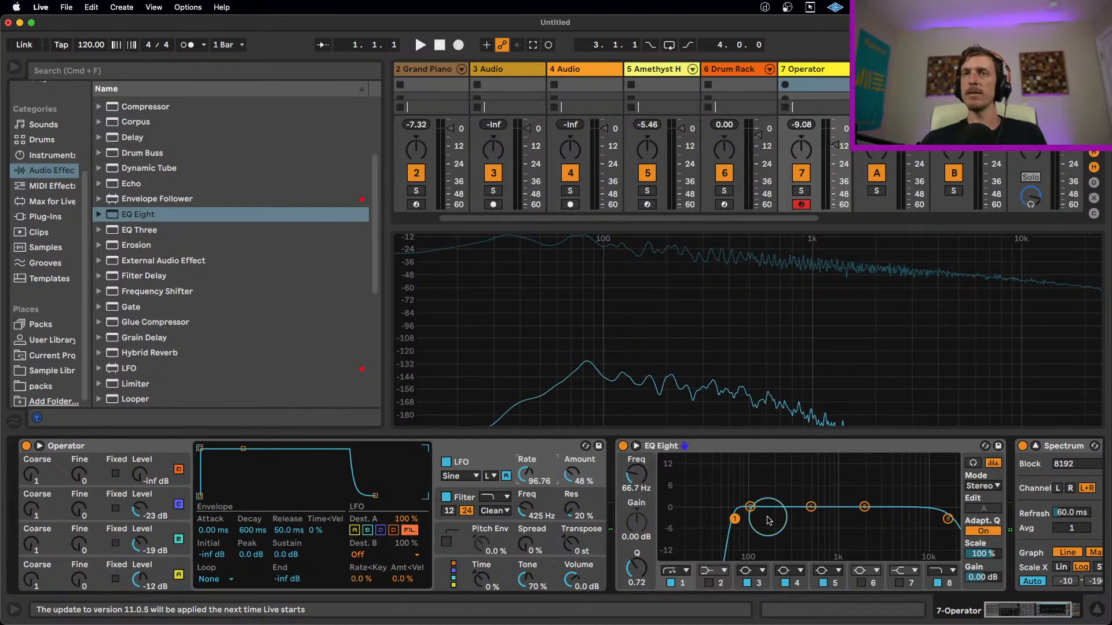
{"action": "left_click_drag", "start_coordinate": [570, 477], "coordinate": [570, 464]}
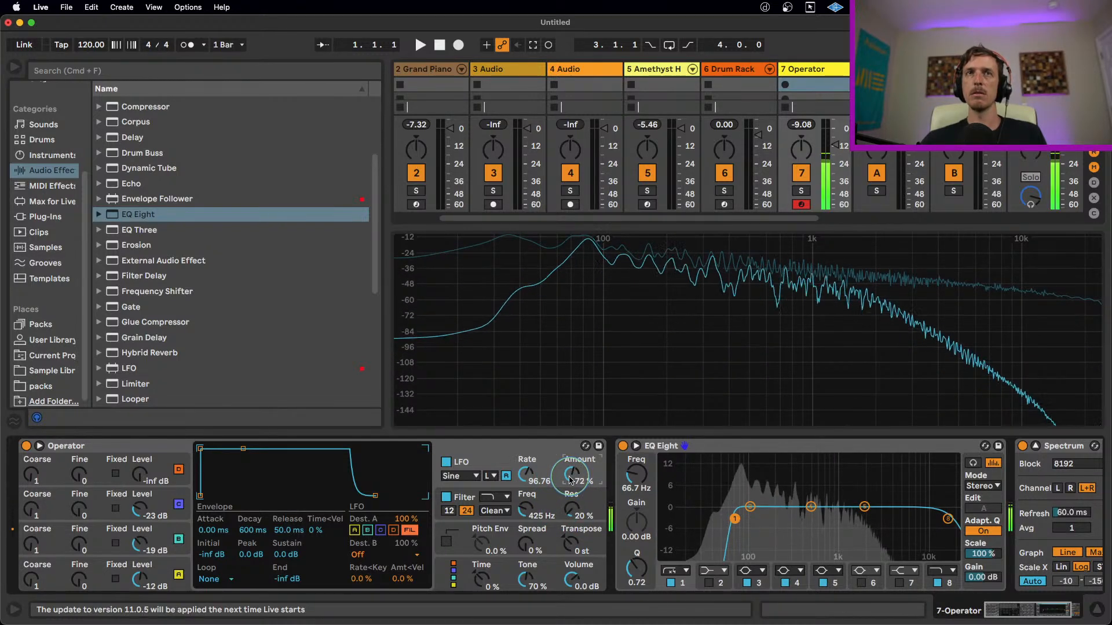
{"action": "key", "text": "z"}
{"action": "key", "text": "x"}
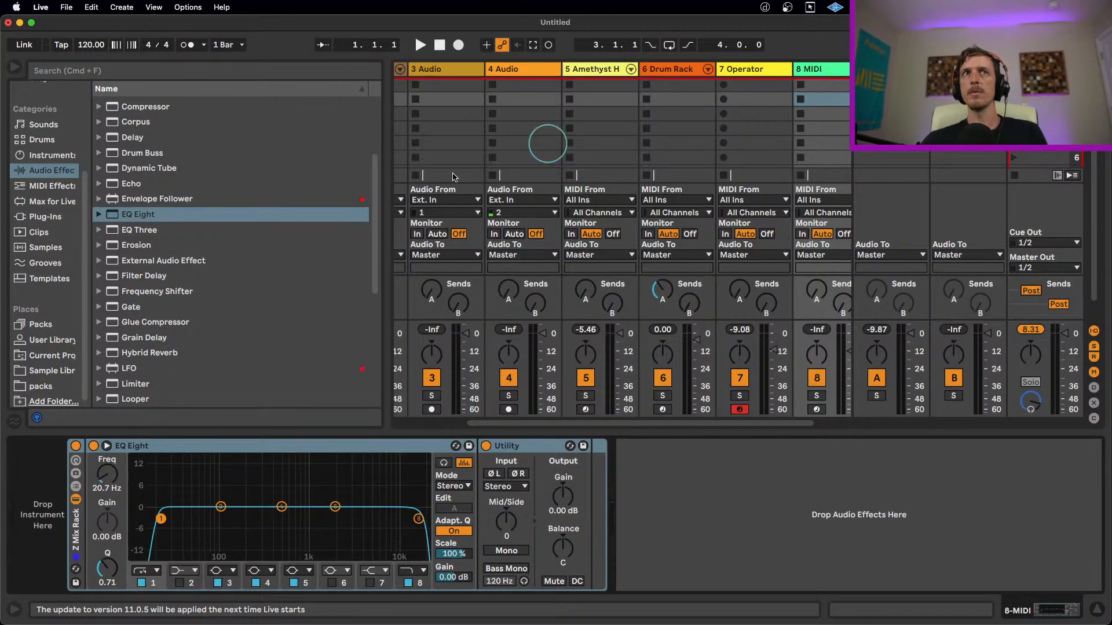
- Load Operator onto the new MIDI track 8 and place Saturator directly after it
{"action": "left_click", "coordinate": [52, 156]}
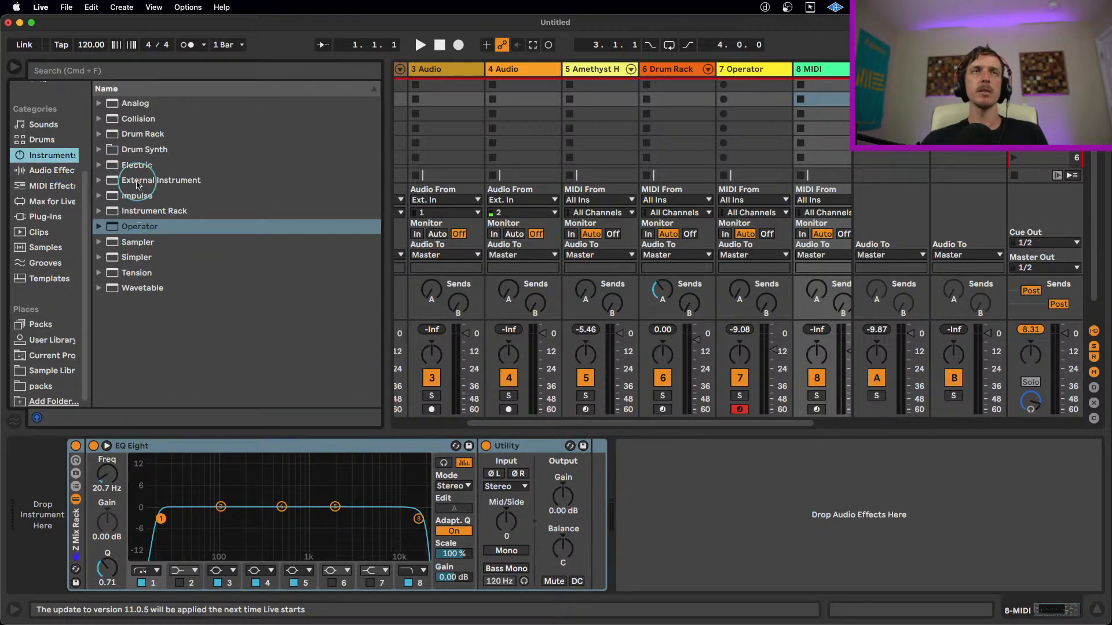
{"action": "left_click_drag", "start_coordinate": [136, 226], "coordinate": [44, 512]}
{"action": "left_click", "coordinate": [52, 170]}
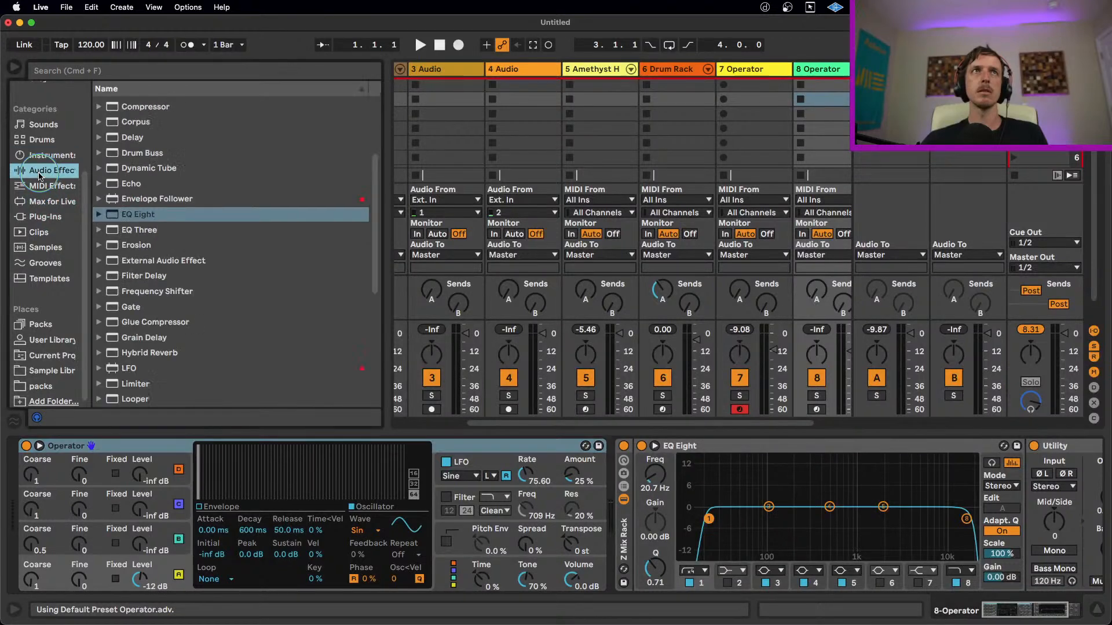
{"action": "scroll", "coordinate": [141, 319], "scroll_direction": "down", "scroll_amount": 3}
{"action": "scroll", "coordinate": [141, 319], "scroll_direction": "down", "scroll_amount": 5}
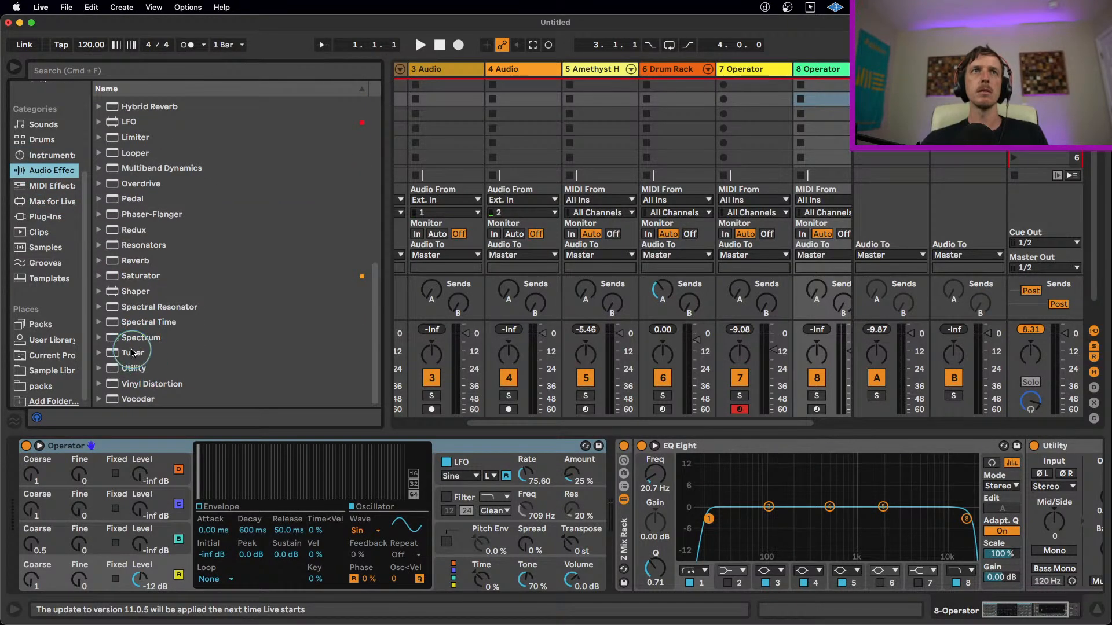
{"action": "left_click_drag", "start_coordinate": [134, 276], "coordinate": [177, 562]}
- Arm track 8 so that its Operator can be played from the computer keyboard
{"action": "key", "text": "z"}
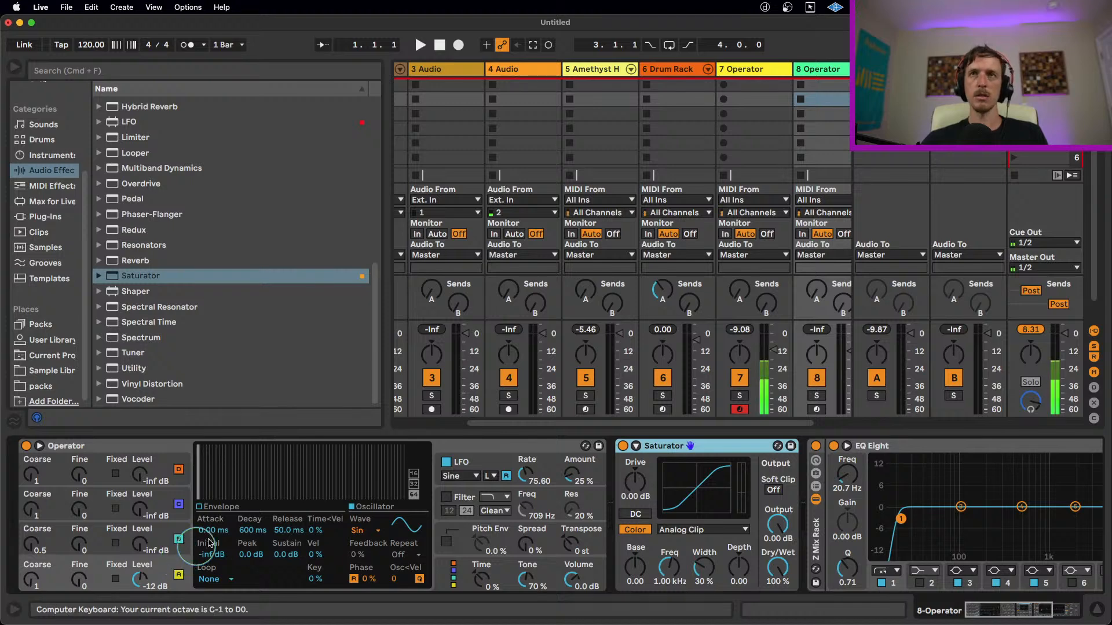
{"action": "key", "text": "x"}
{"action": "left_click", "coordinate": [817, 409]}
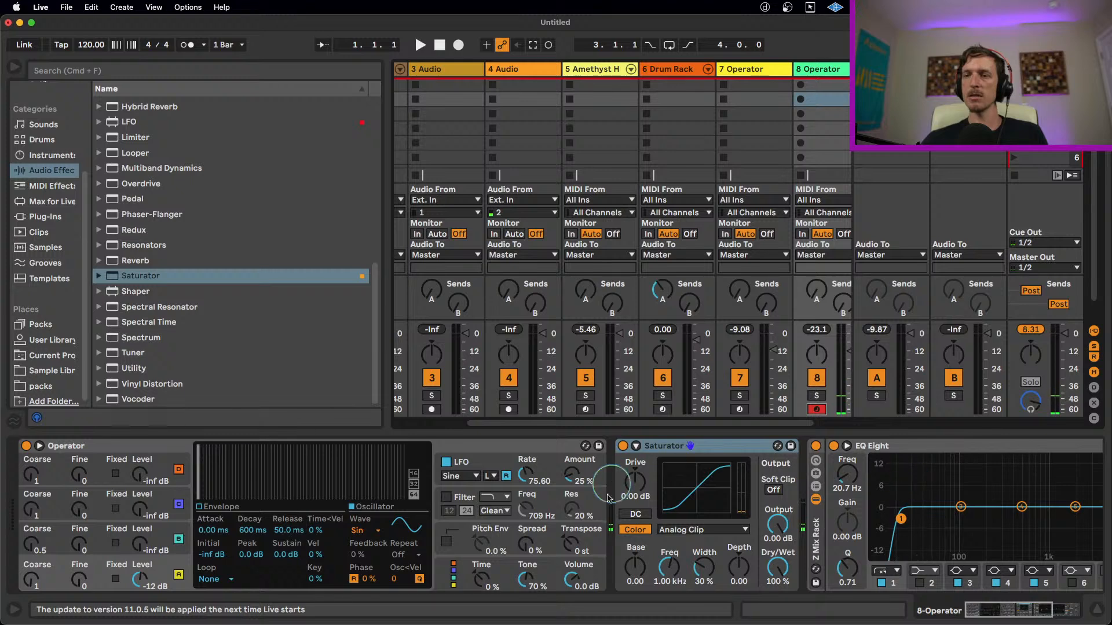
- Set Saturator's curve type to Soft Sine and its drive to 6.86 dB
{"action": "left_click_drag", "start_coordinate": [637, 483], "coordinate": [637, 463]}
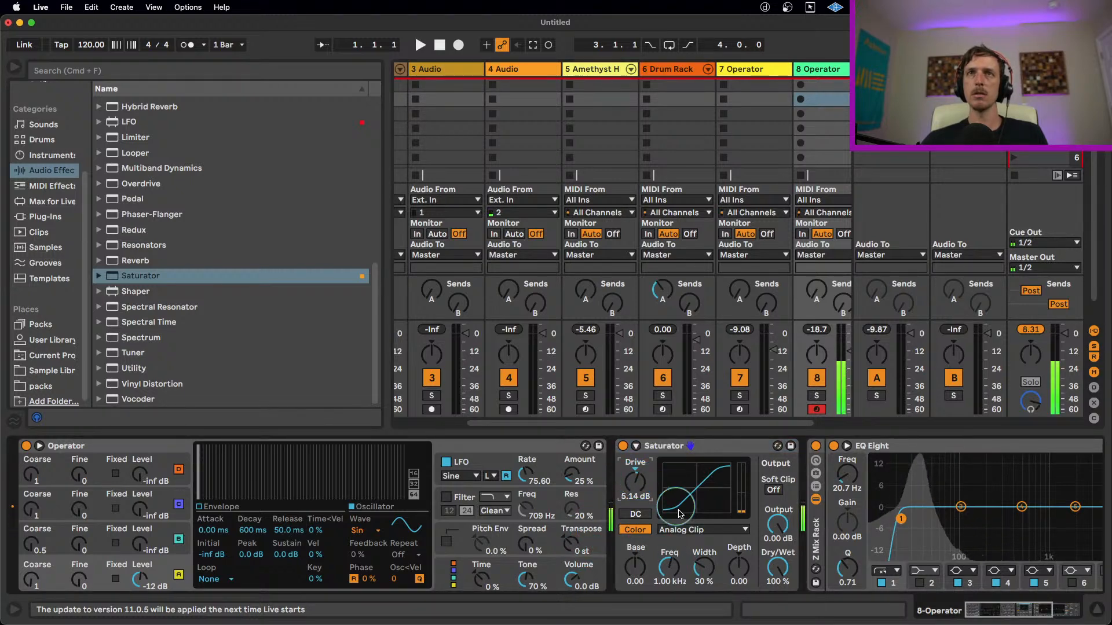
{"action": "left_click", "coordinate": [698, 530]}
{"action": "left_click", "coordinate": [677, 554]}
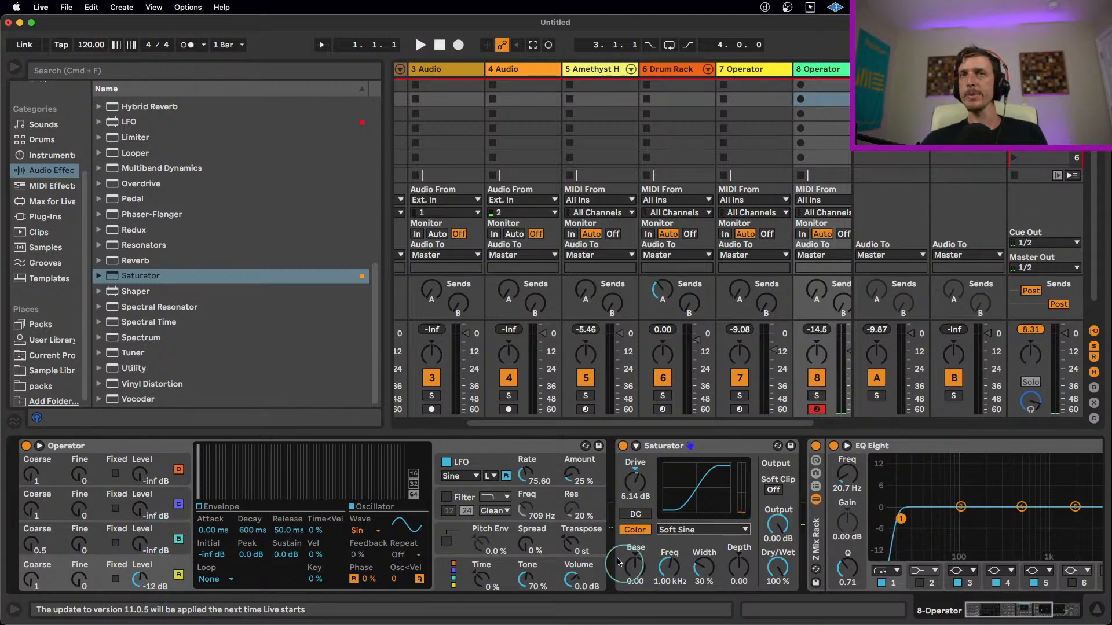
{"action": "left_click_drag", "start_coordinate": [637, 485], "coordinate": [637, 483]}
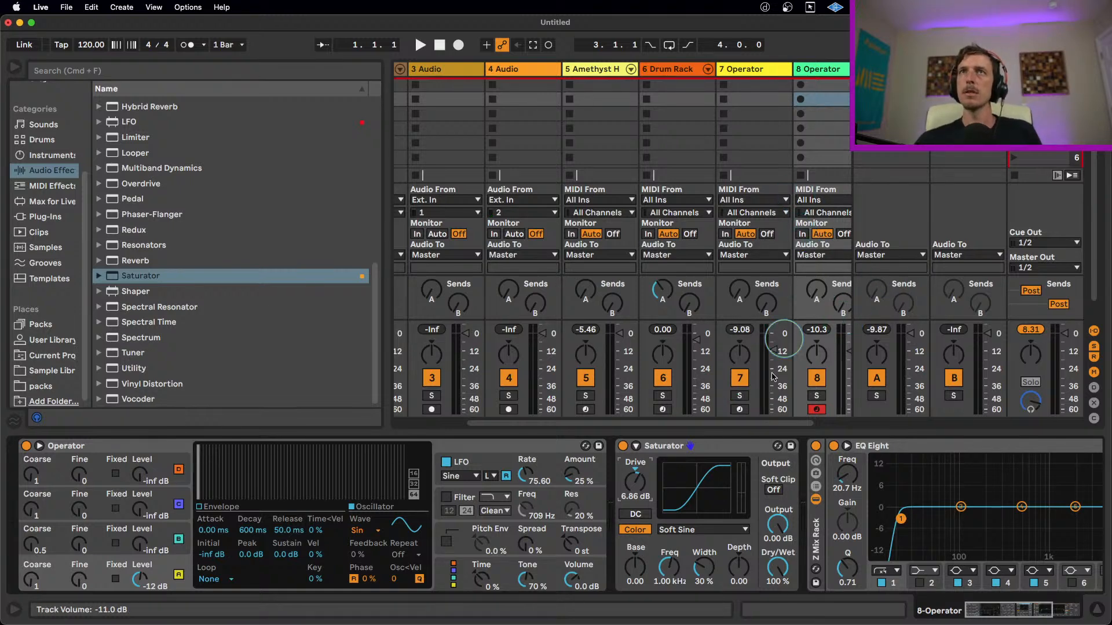
- Arm track 7, audition its bass sound, and lower EQ Eight's low-cut band to 40.8 Hz
{"action": "scroll", "coordinate": [782, 427], "scroll_direction": "right", "scroll_amount": 2}
{"action": "scroll", "coordinate": [784, 427], "scroll_direction": "right", "scroll_amount": 4}
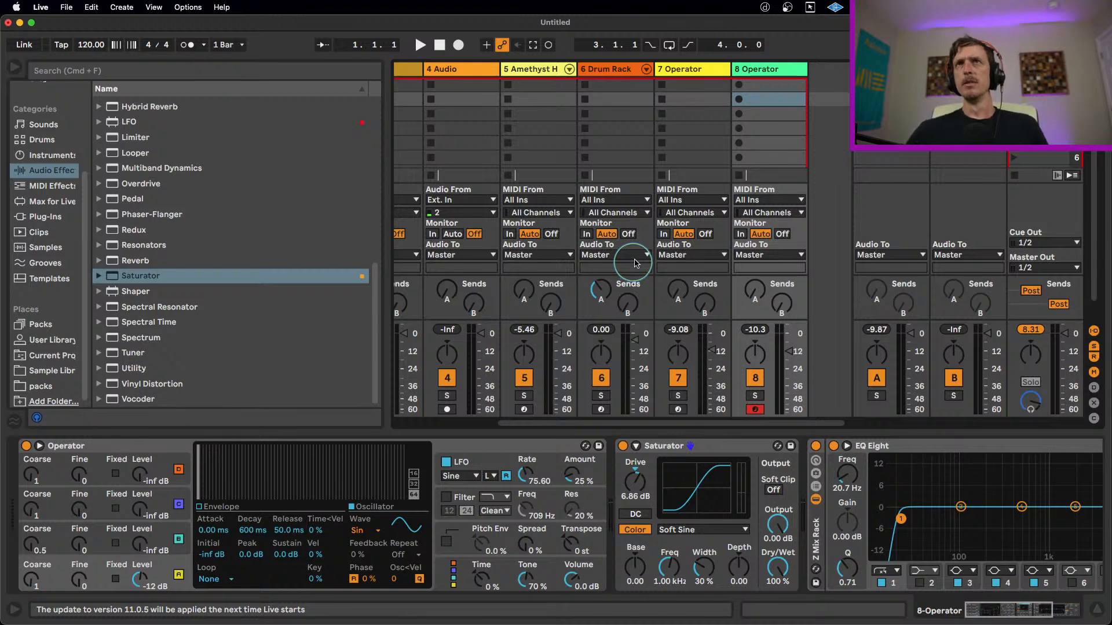
{"action": "left_click", "coordinate": [690, 70]}
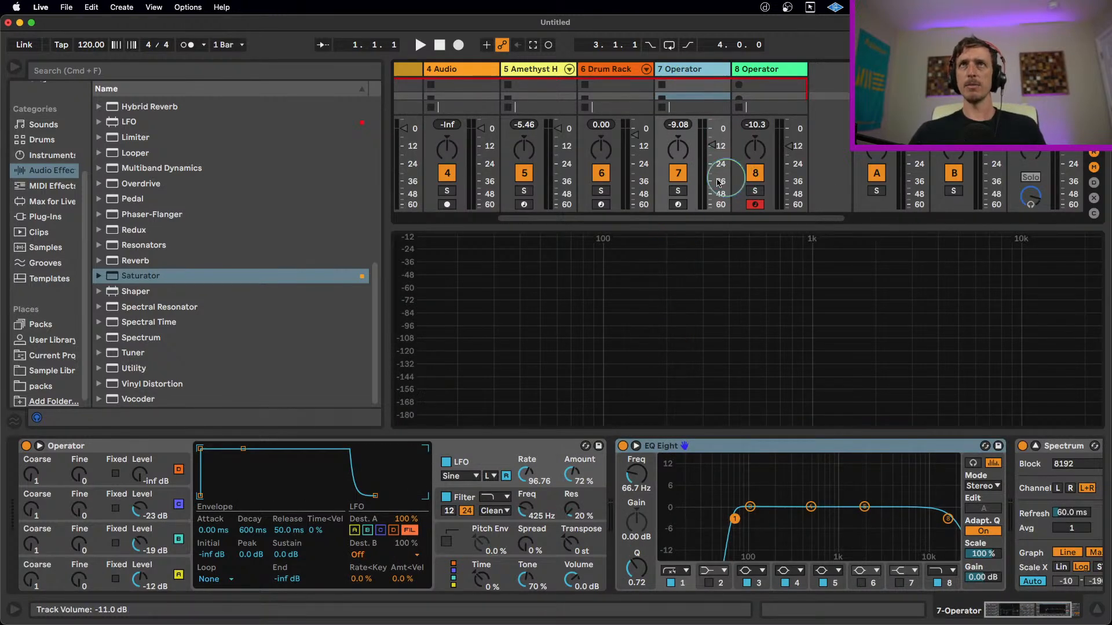
{"action": "left_click", "coordinate": [678, 204]}
{"action": "key", "text": "s"}
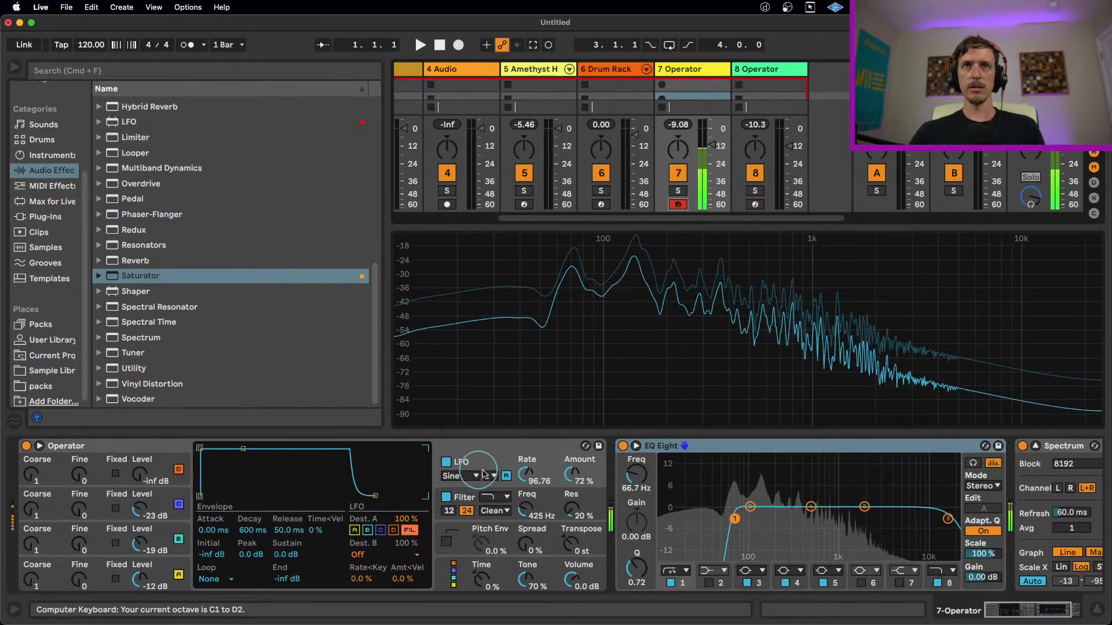
{"action": "key", "text": "d"}
{"action": "key", "text": "s"}
{"action": "left_click_drag", "start_coordinate": [730, 519], "coordinate": [715, 519]}
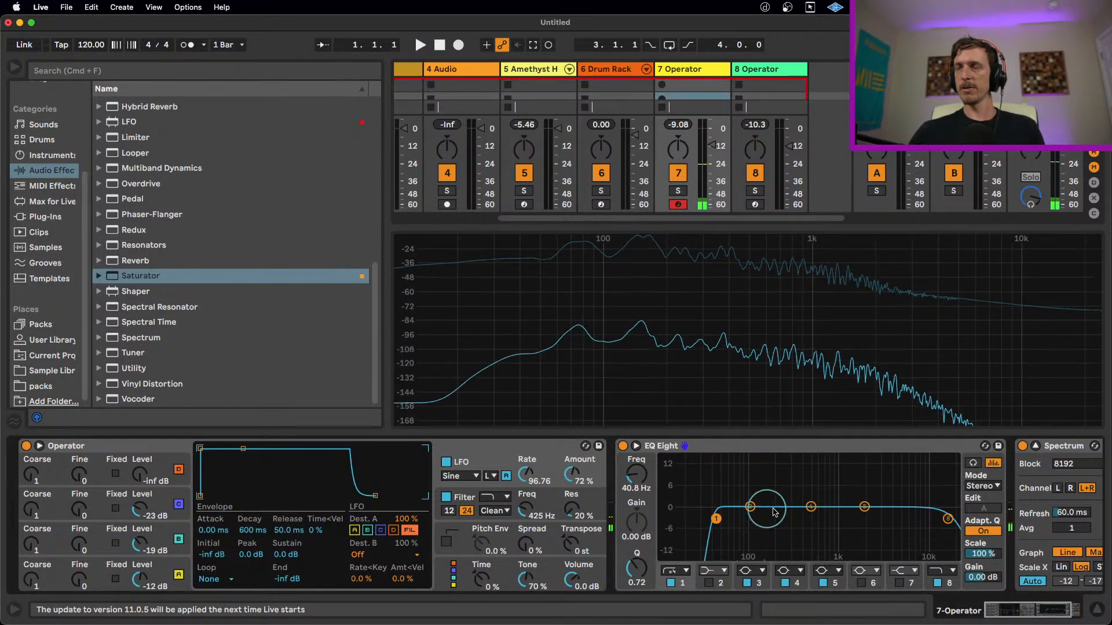
- Add Utility after Spectrum at the end of track 7's device chain
{"action": "scroll", "coordinate": [768, 507], "scroll_direction": "right", "scroll_amount": 3}
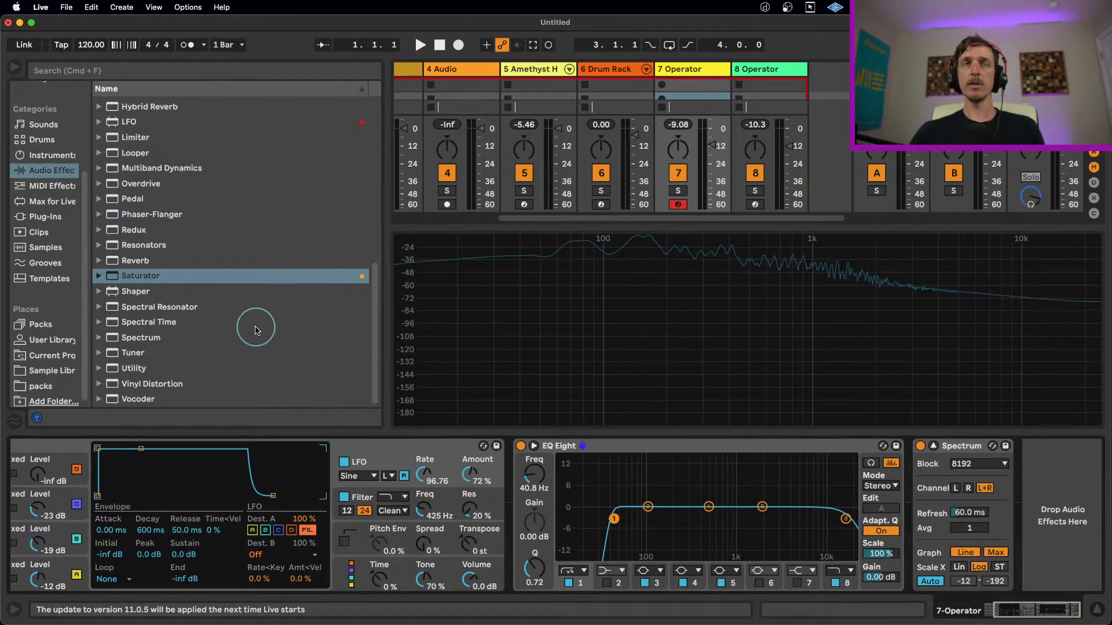
{"action": "double_click", "coordinate": [137, 368]}
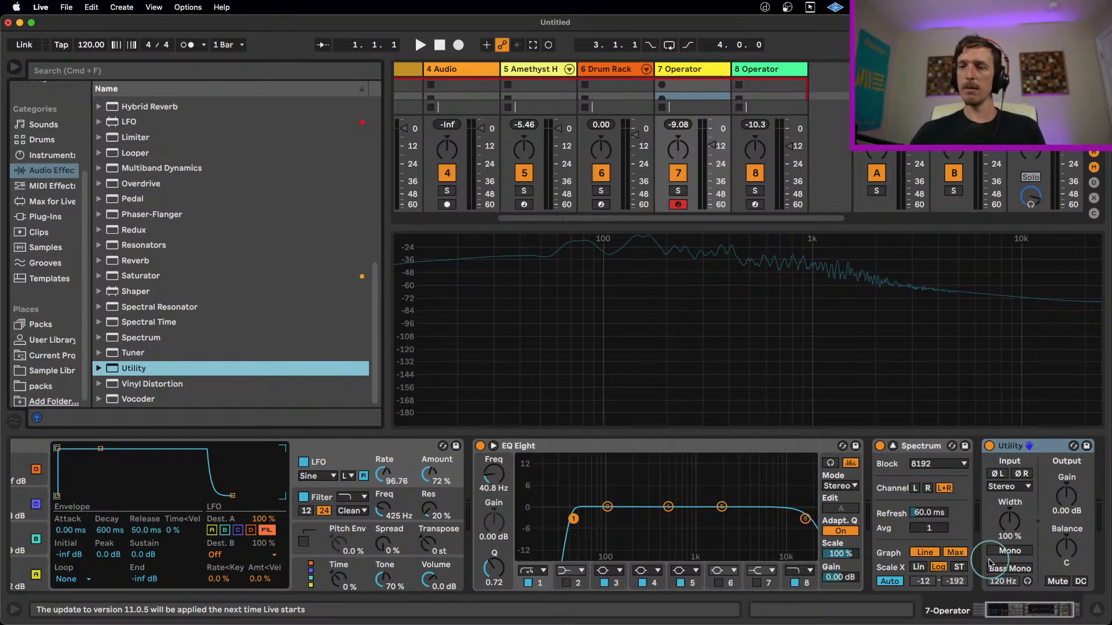
- Try Utility's Bass Mono and Mono options while playing notes, switching each one off again
{"action": "left_click", "coordinate": [1009, 569]}
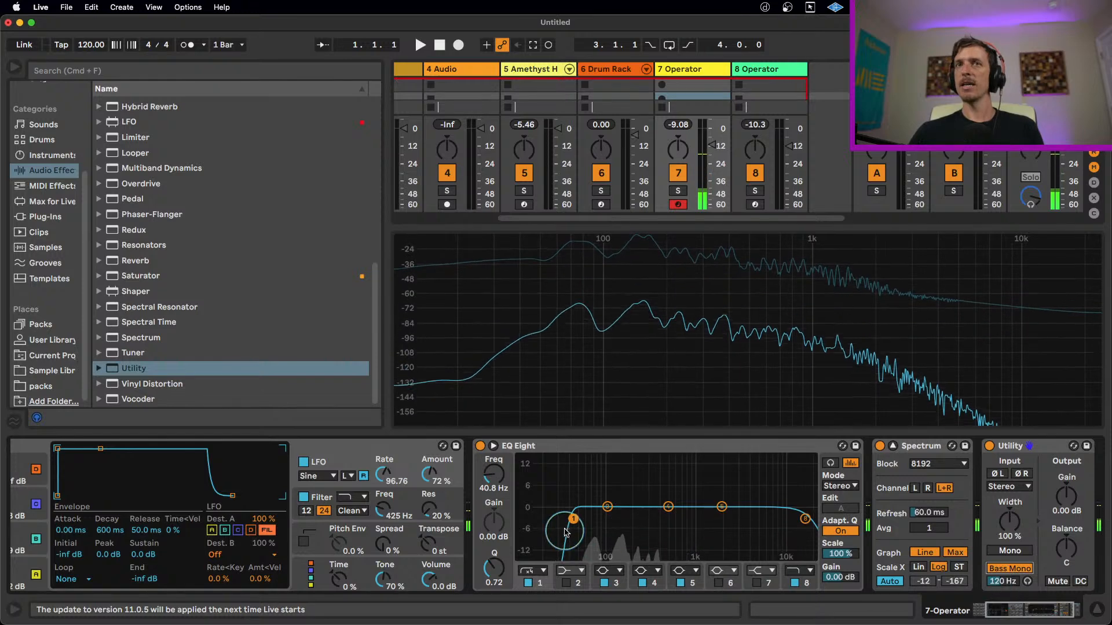
{"action": "left_click", "coordinate": [1008, 569]}
{"action": "left_click", "coordinate": [1005, 550]}
{"action": "key", "text": "z"}
{"action": "left_click", "coordinate": [1009, 552]}
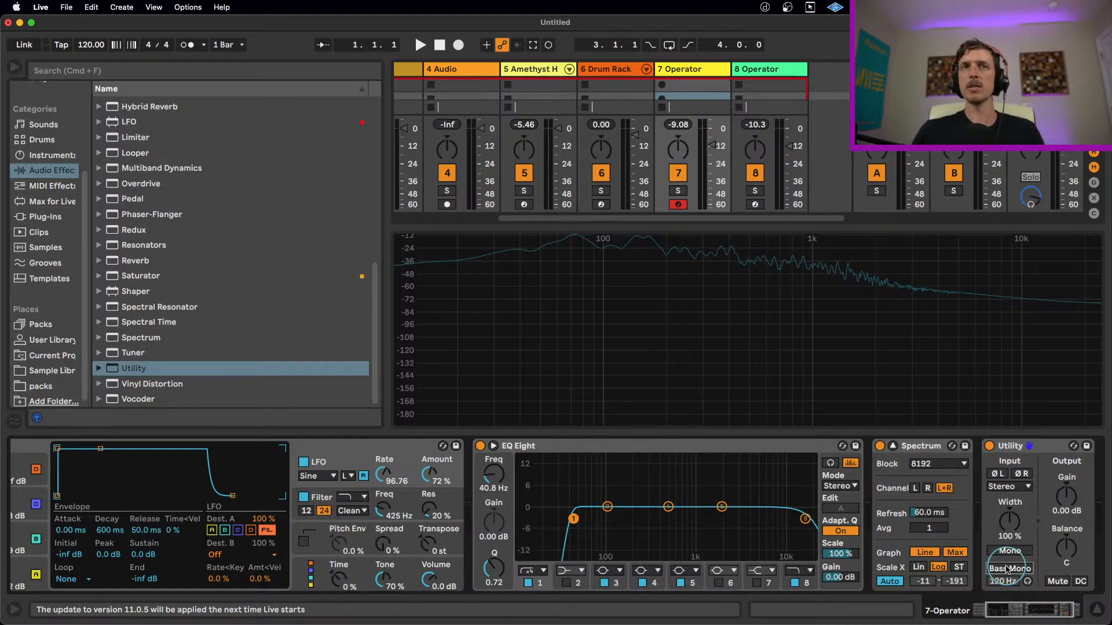
- Insert Chorus-Ensemble between Operator and EQ Eight on track 7
{"action": "scroll", "coordinate": [187, 236], "scroll_direction": "up", "scroll_amount": 5}
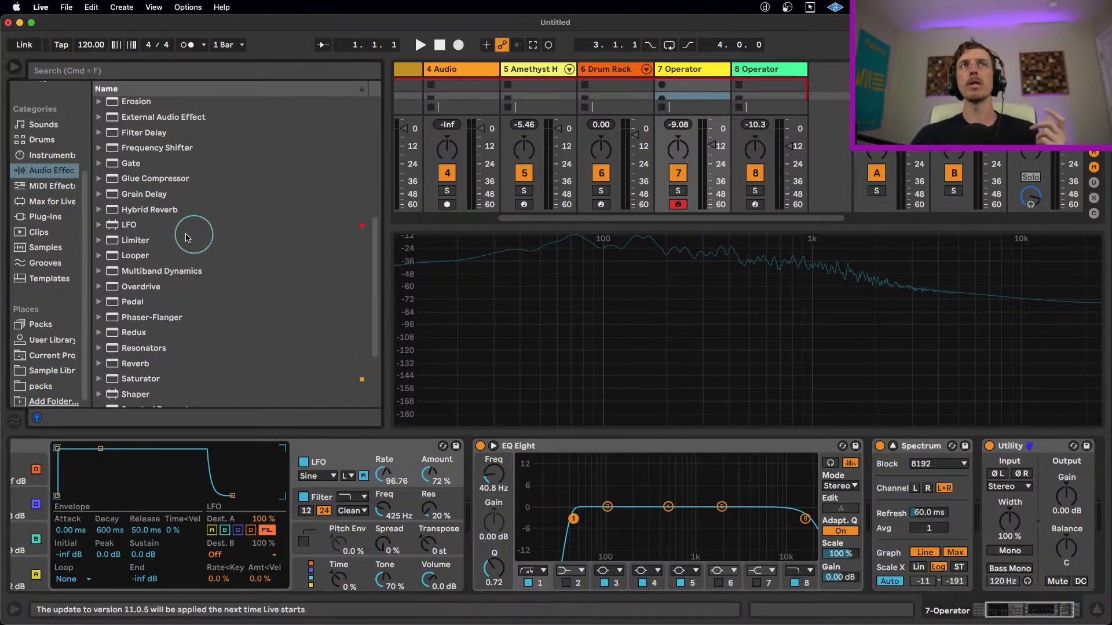
{"action": "scroll", "coordinate": [158, 209], "scroll_direction": "up", "scroll_amount": 3}
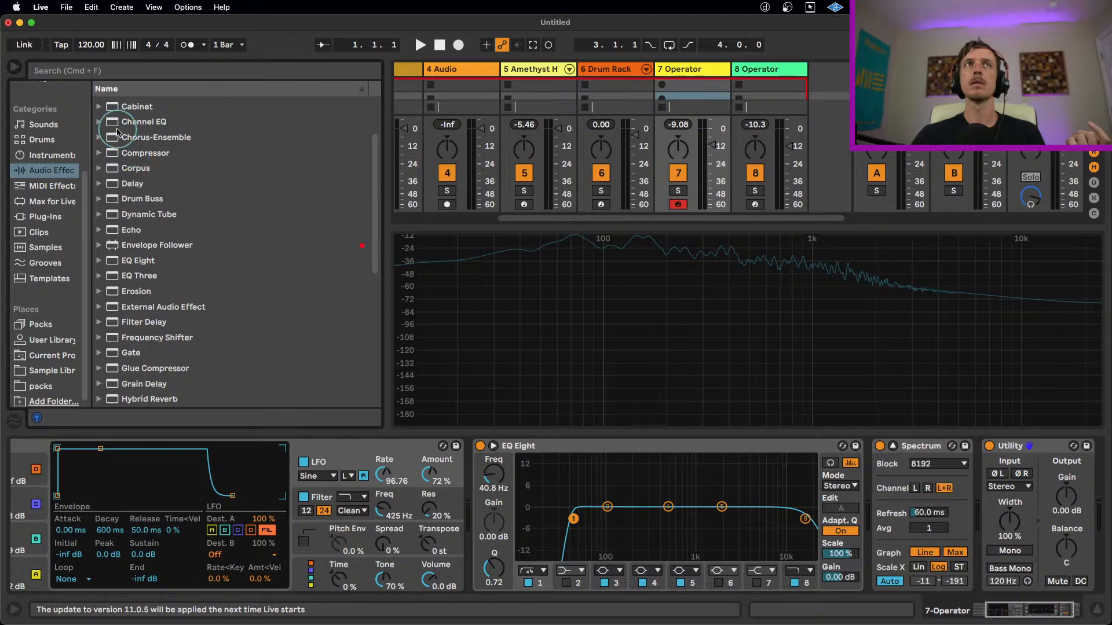
{"action": "mouse_move", "coordinate": [121, 141]}
{"action": "left_mouse_down"}
{"action": "mouse_move", "coordinate": [391, 424]}
{"action": "mouse_move", "coordinate": [487, 495]}
{"action": "left_mouse_up"}
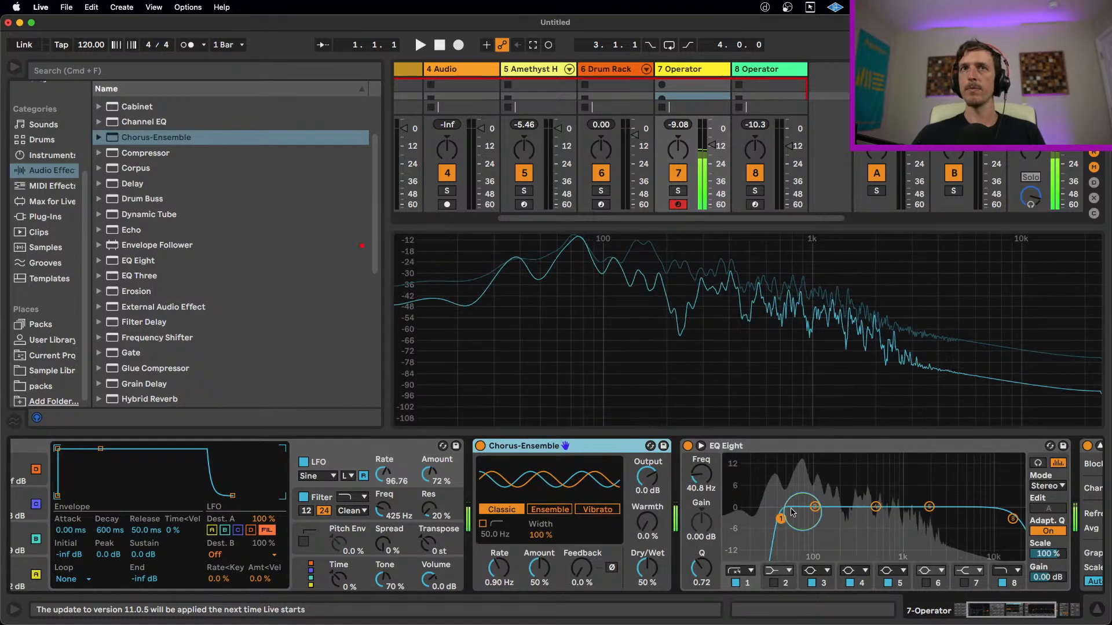
- Compare Utility's Bass Mono and Mono options while playing track 7's bass through Chorus-Ensemble
{"action": "left_click", "coordinate": [1024, 612]}
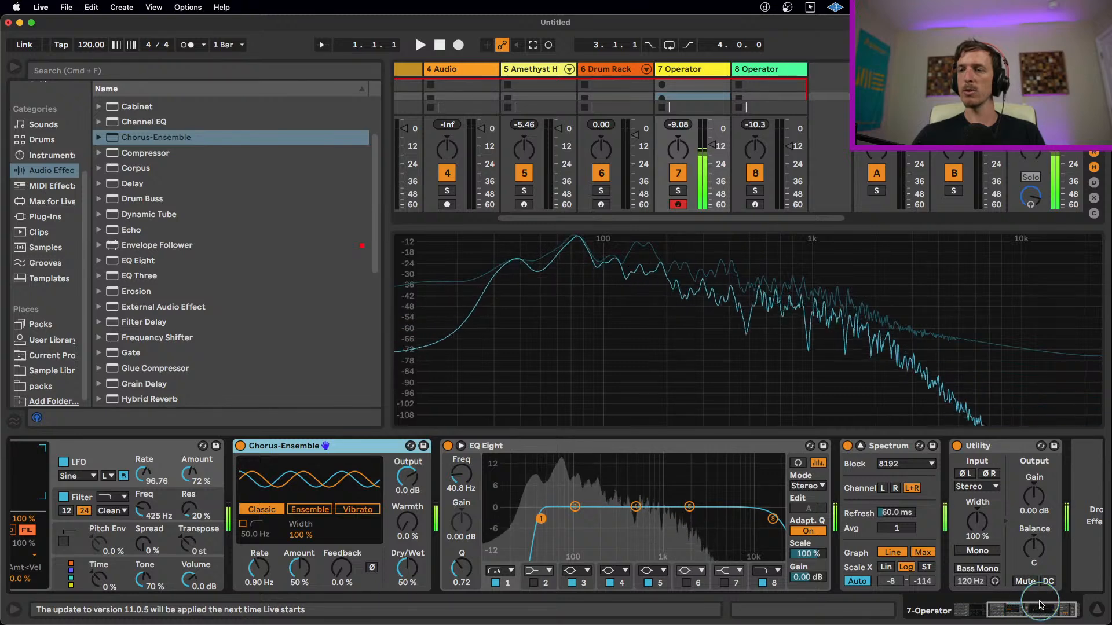
{"action": "left_click", "coordinate": [982, 570]}
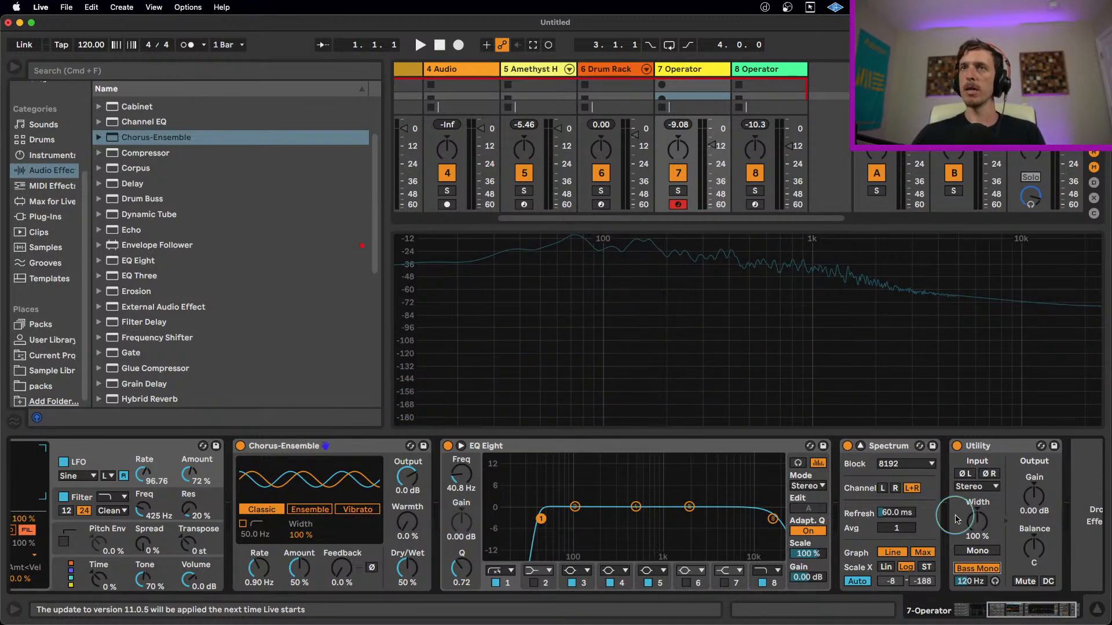
{"action": "left_click", "coordinate": [976, 551]}
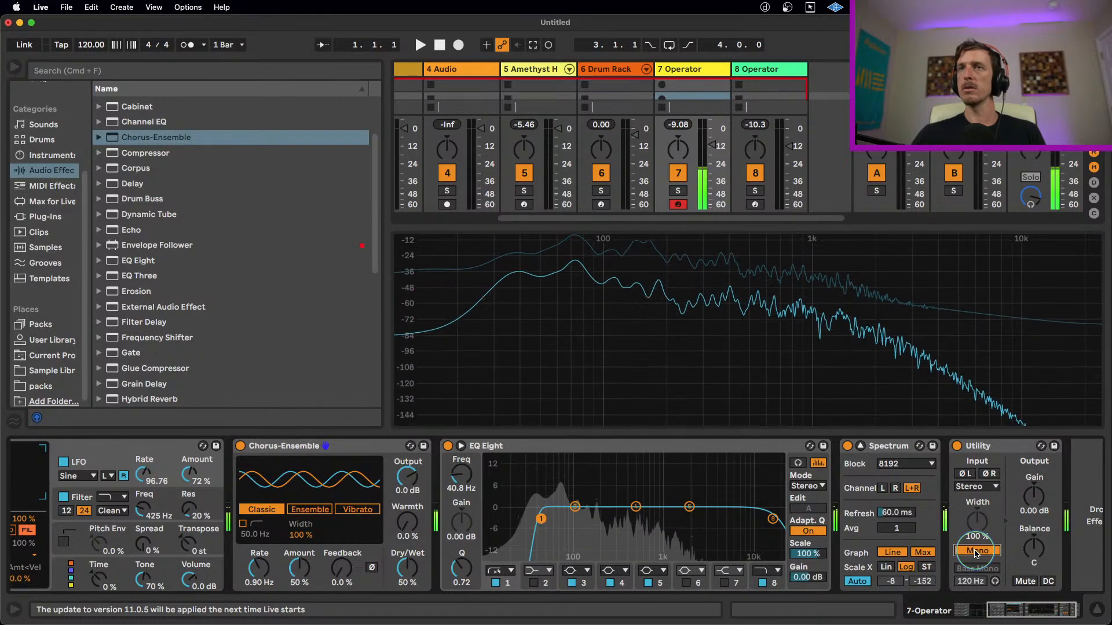
{"action": "left_click", "coordinate": [977, 552]}
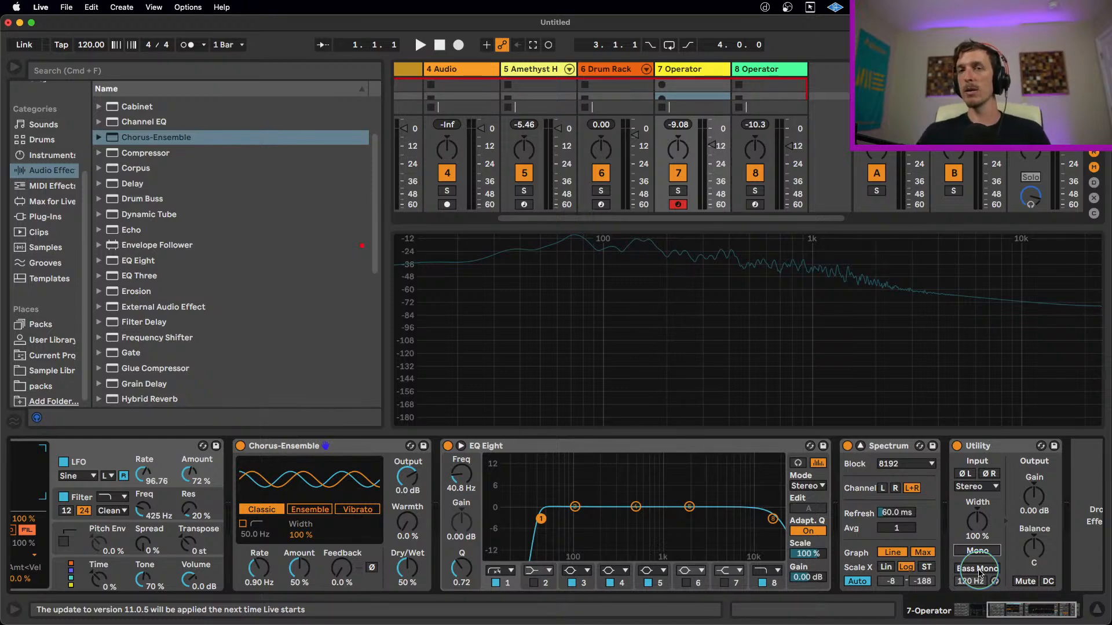
{"action": "left_click", "coordinate": [980, 569]}
{"action": "left_click", "coordinate": [979, 569]}
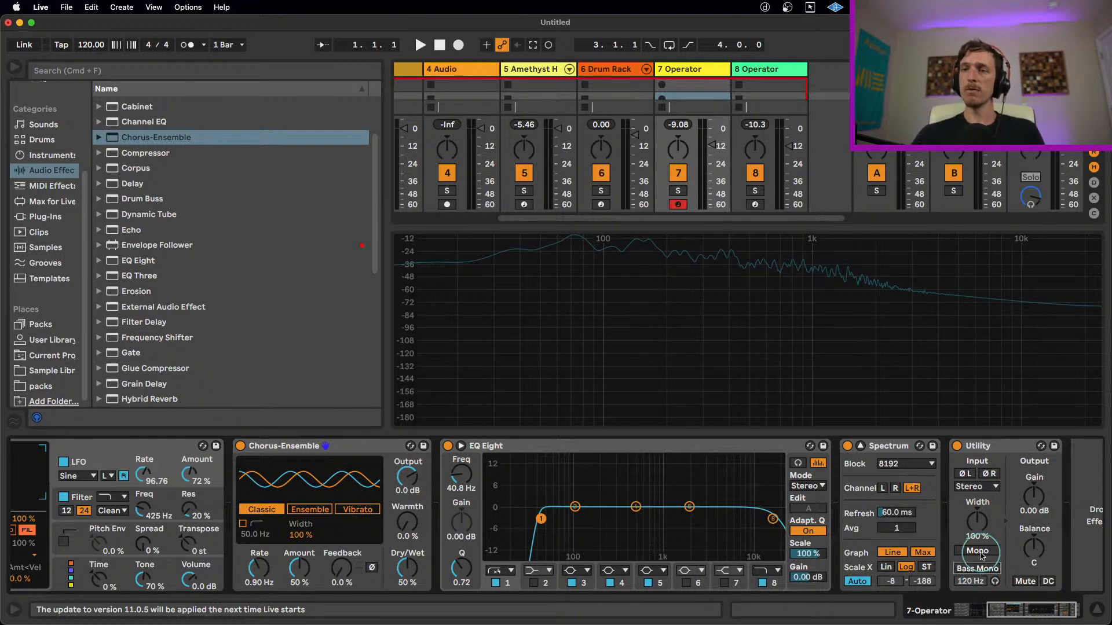
{"action": "left_click", "coordinate": [978, 552]}
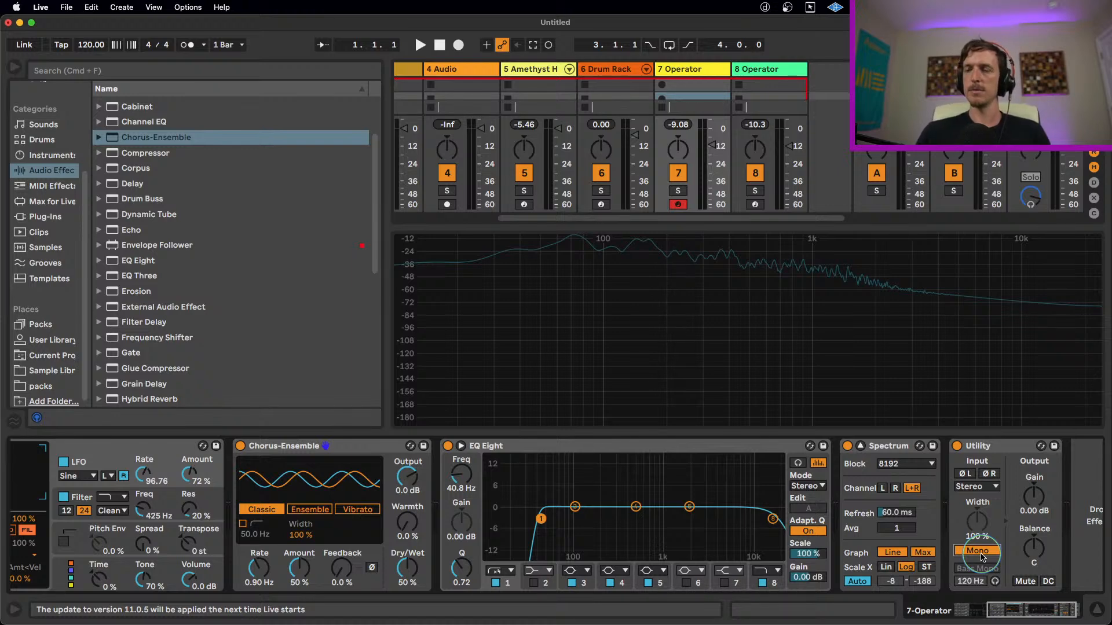
- Delete Utility from track 7 and raise Operator's oscillator C level to -17 dB
{"action": "left_click", "coordinate": [1001, 450]}
{"action": "key", "text": "Delete"}
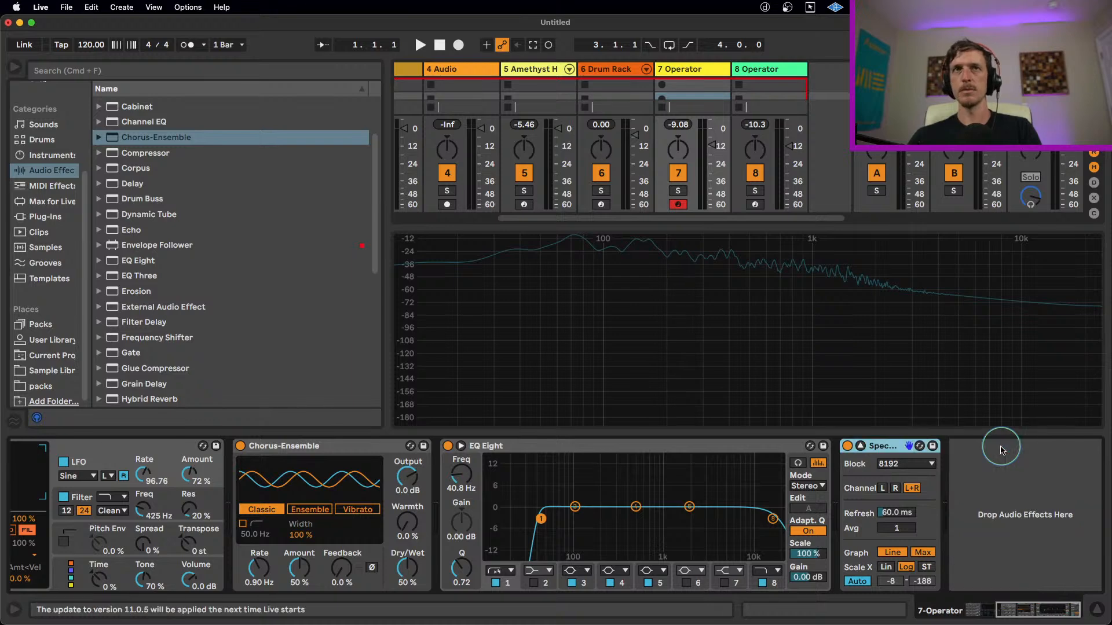
{"action": "left_click_drag", "start_coordinate": [1044, 615], "coordinate": [1007, 611]}
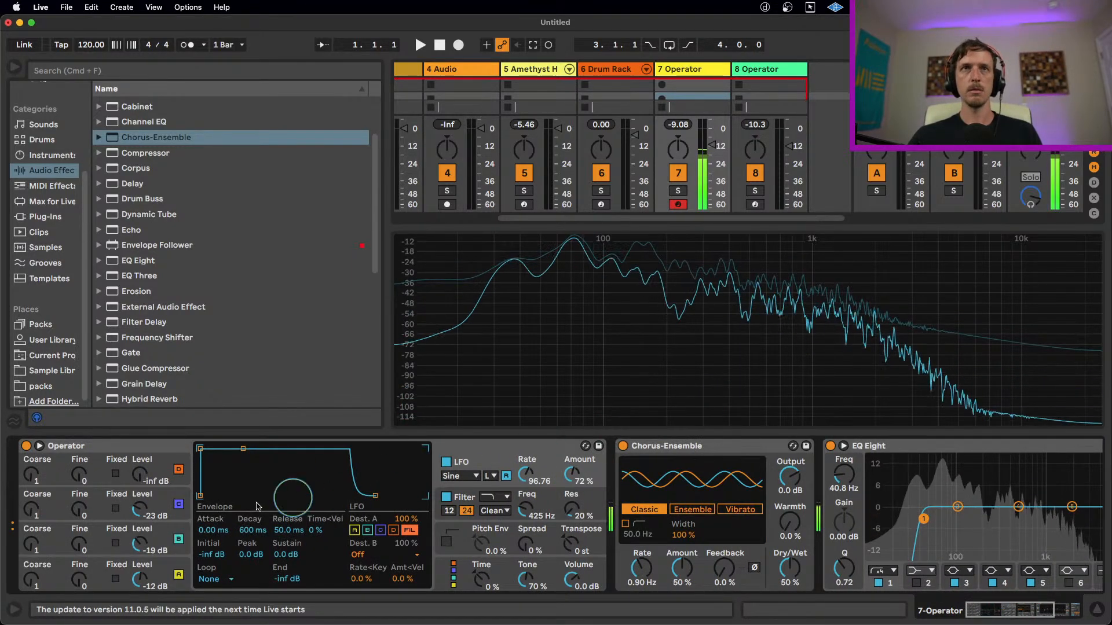
{"action": "left_click_drag", "start_coordinate": [142, 524], "coordinate": [141, 509]}
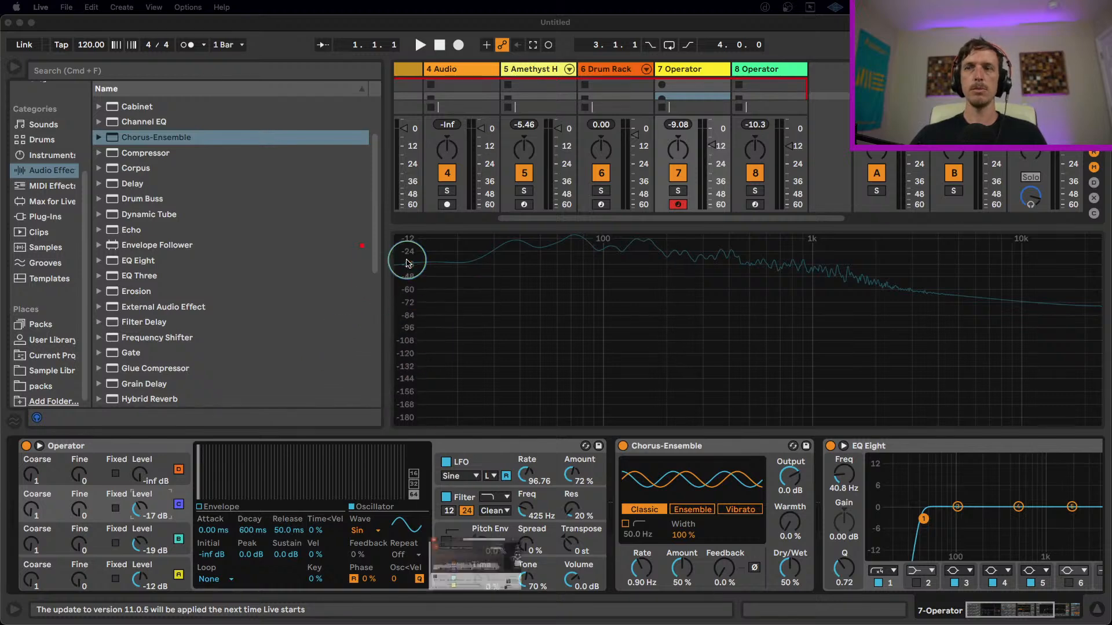
- Bring up the SoundCloud page in Firefox, then switch to Audio Hijack and close its Sessions and streaming windows
{"action": "key", "text": "super+Tab"}
{"action": "left_click_drag", "start_coordinate": [590, 224], "coordinate": [529, 147]}
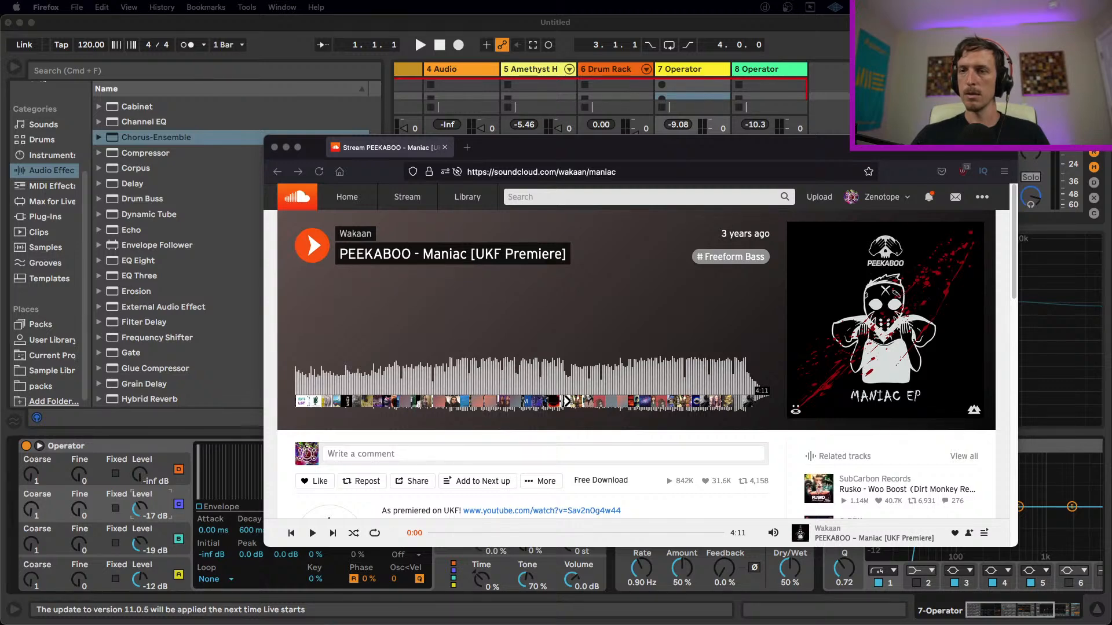
{"action": "key", "text": "super+Tab"}
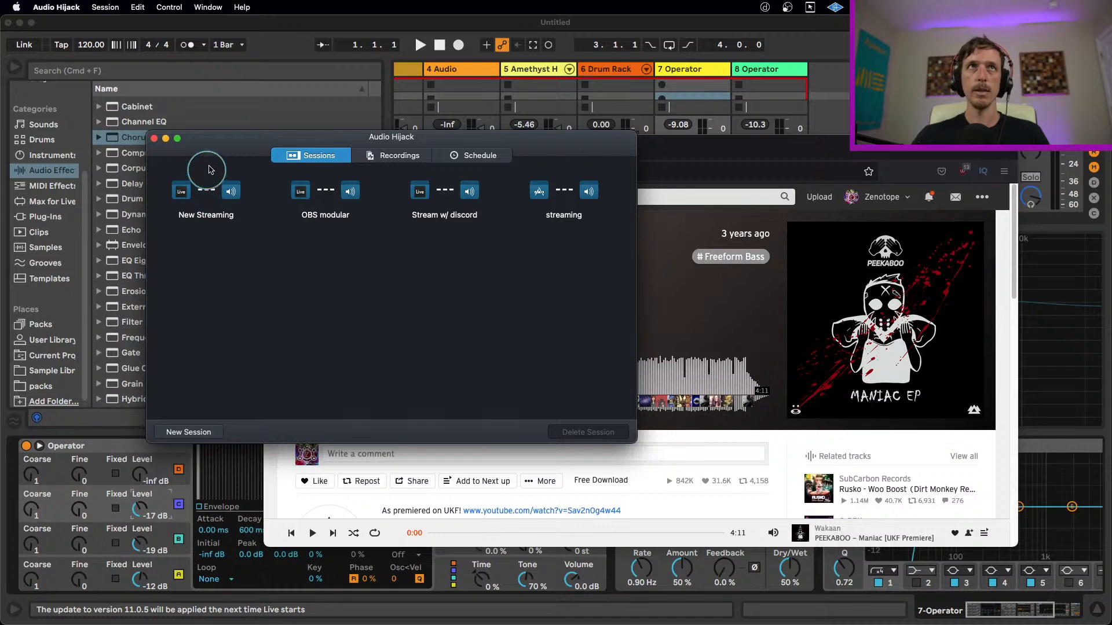
{"action": "key", "text": "super+w"}
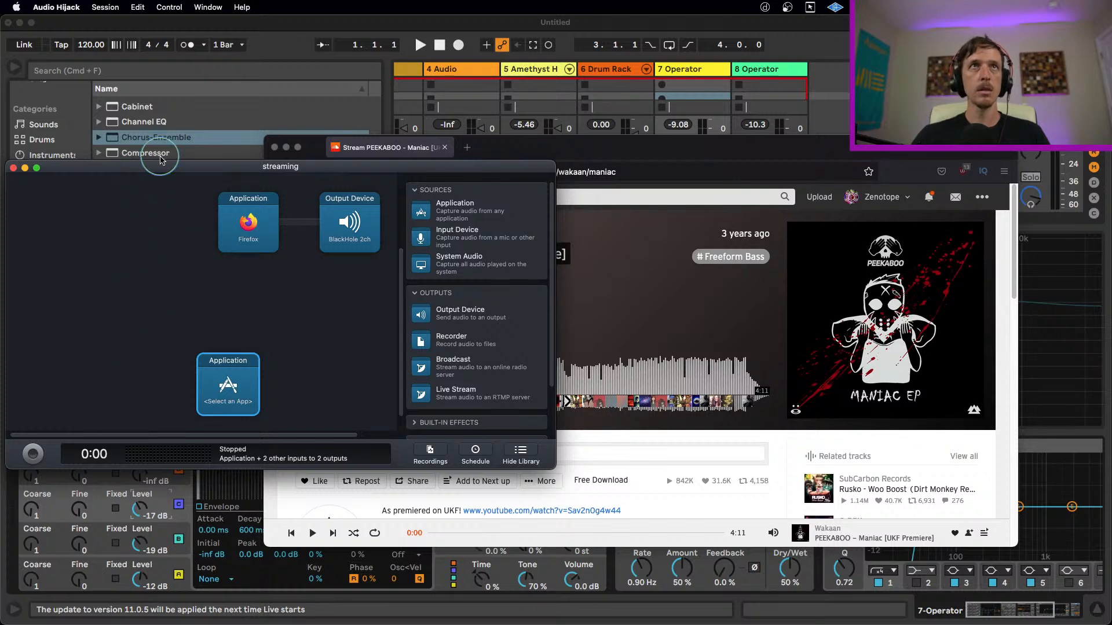
{"action": "key", "text": "super+w"}
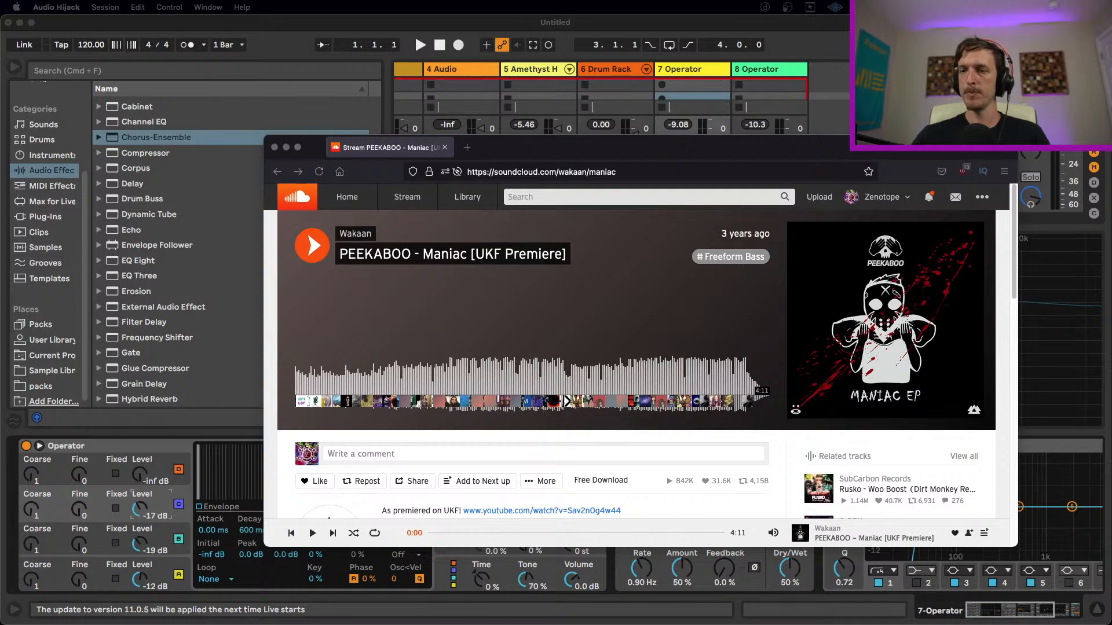
- Play PEEKABOO - Maniac on SoundCloud from about 1:32, replay the section from about 1:44, and pause it
{"action": "left_click", "coordinate": [268, 269]}
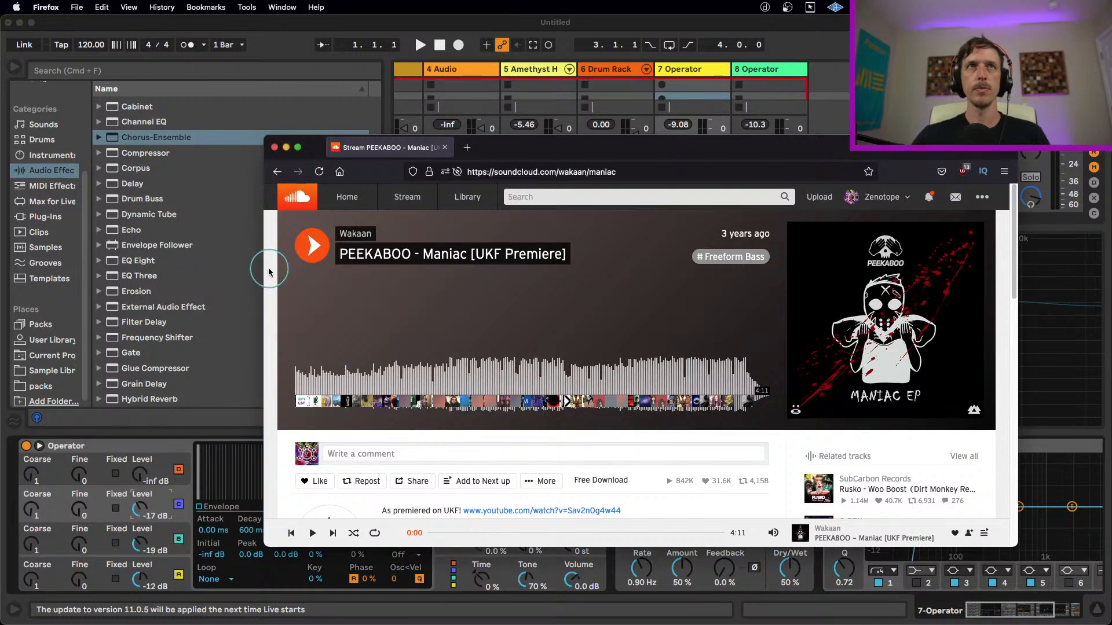
{"action": "left_click", "coordinate": [315, 242]}
{"action": "left_click", "coordinate": [457, 373]}
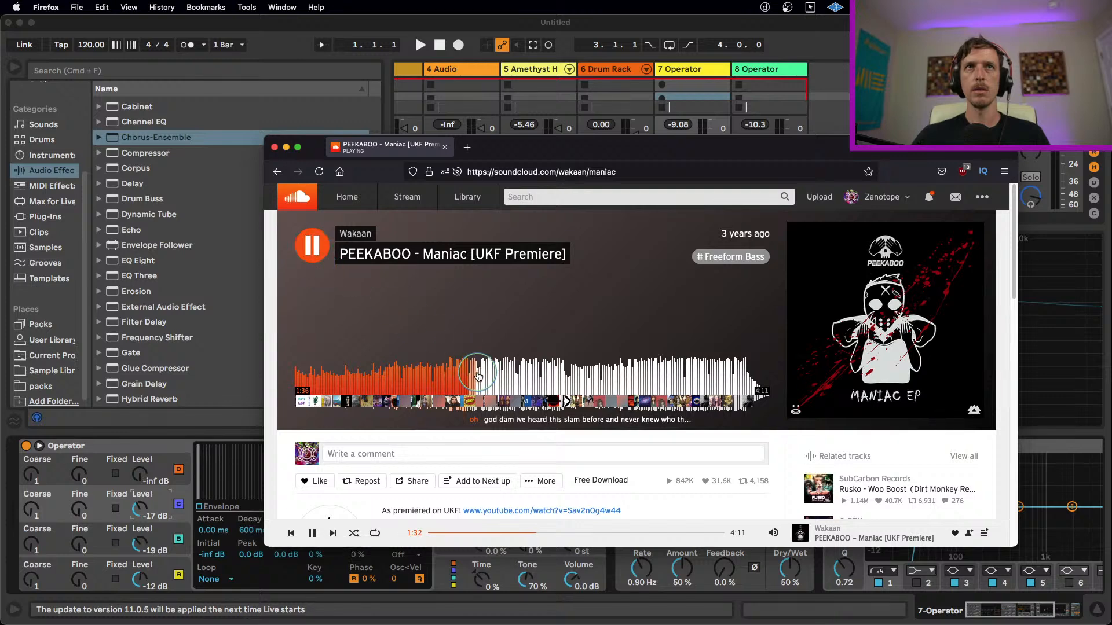
{"action": "left_click", "coordinate": [480, 376]}
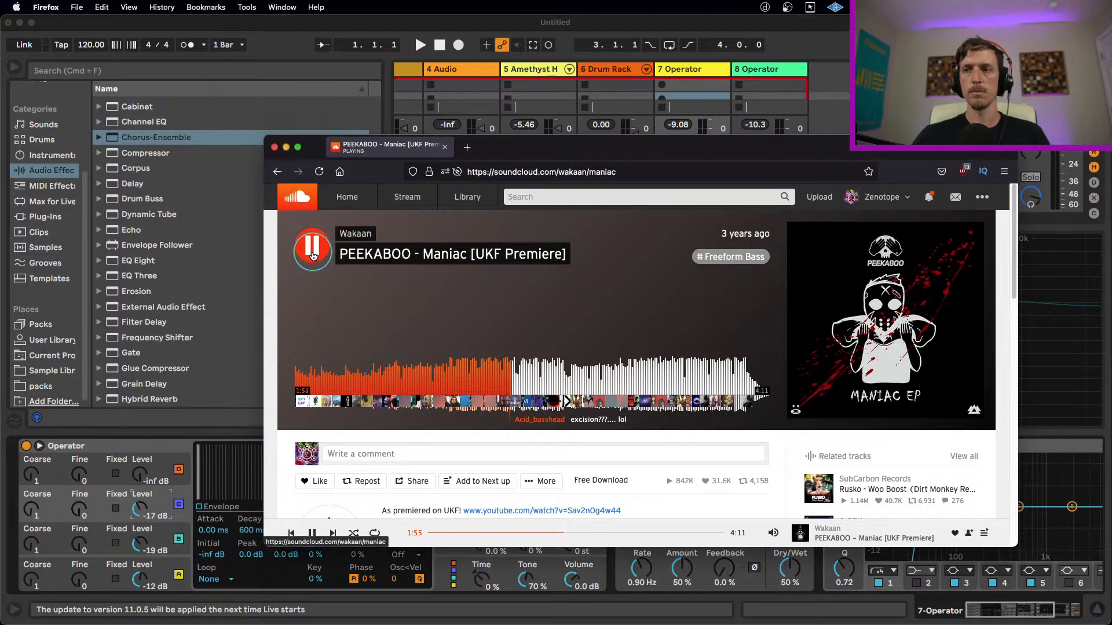
{"action": "left_click", "coordinate": [313, 257]}
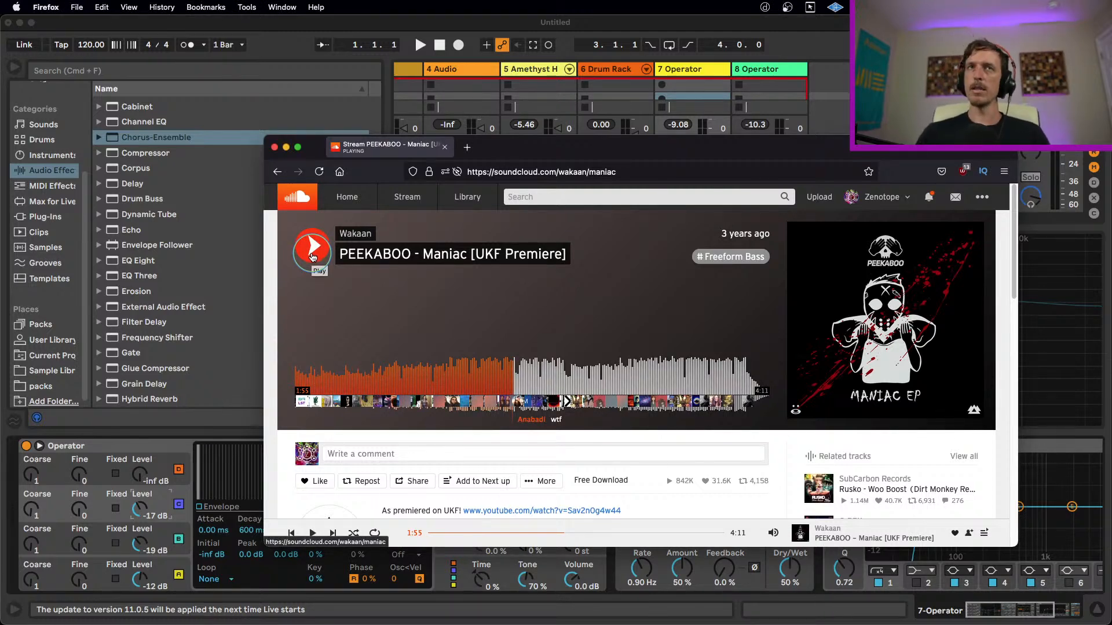
{"action": "left_click", "coordinate": [497, 377]}
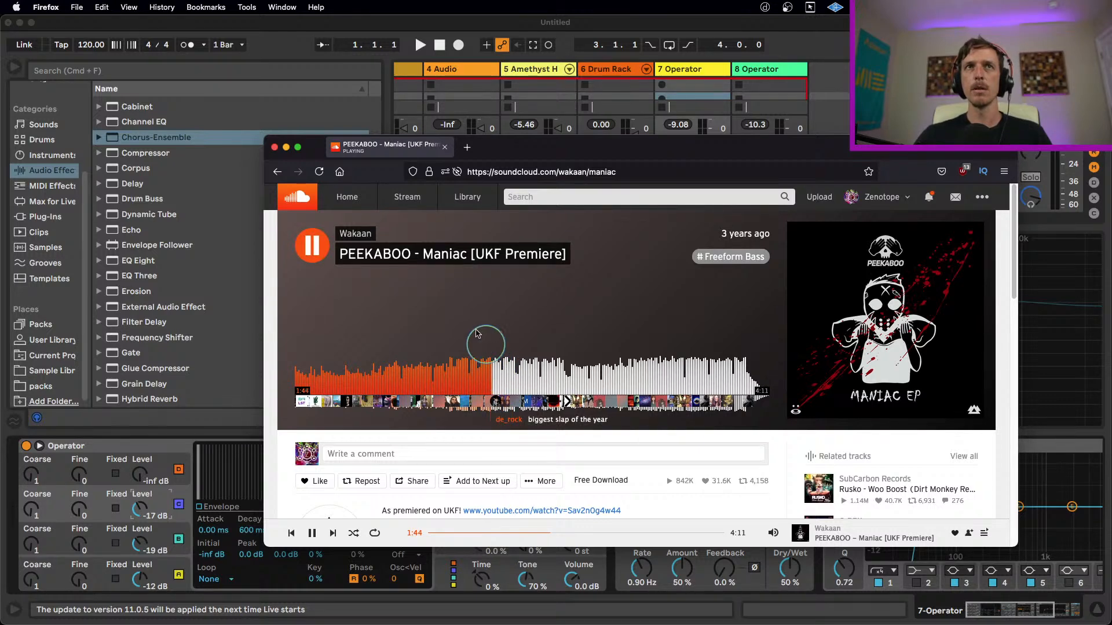
{"action": "left_click", "coordinate": [308, 259]}
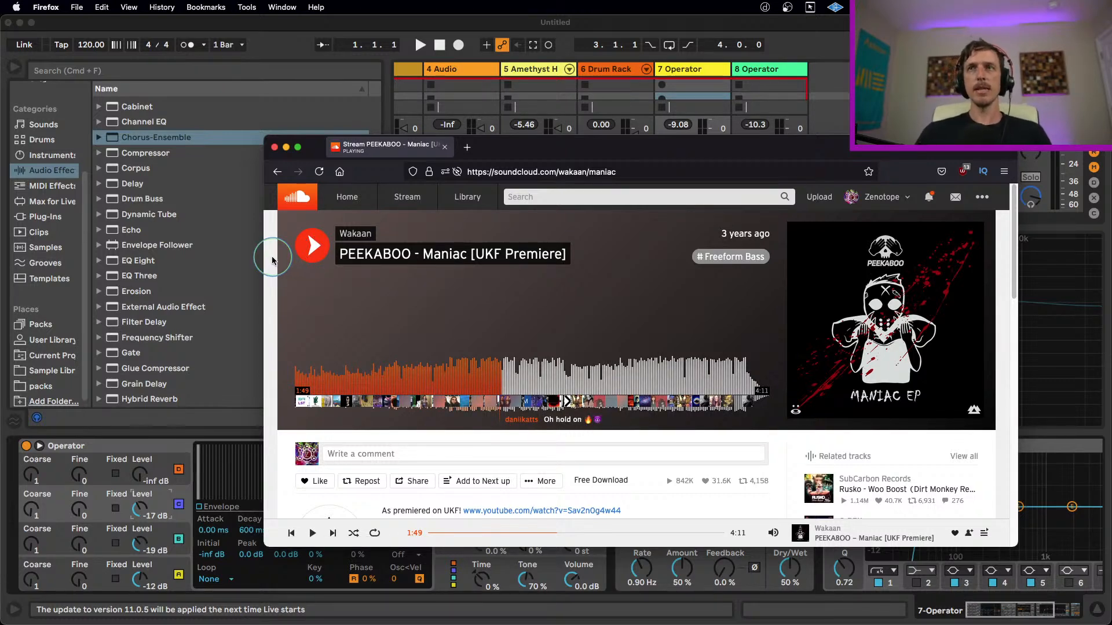
- Switch back to Ableton Live and return Spectrum's expanded display to track 7's device chain
{"action": "left_click", "coordinate": [232, 427]}
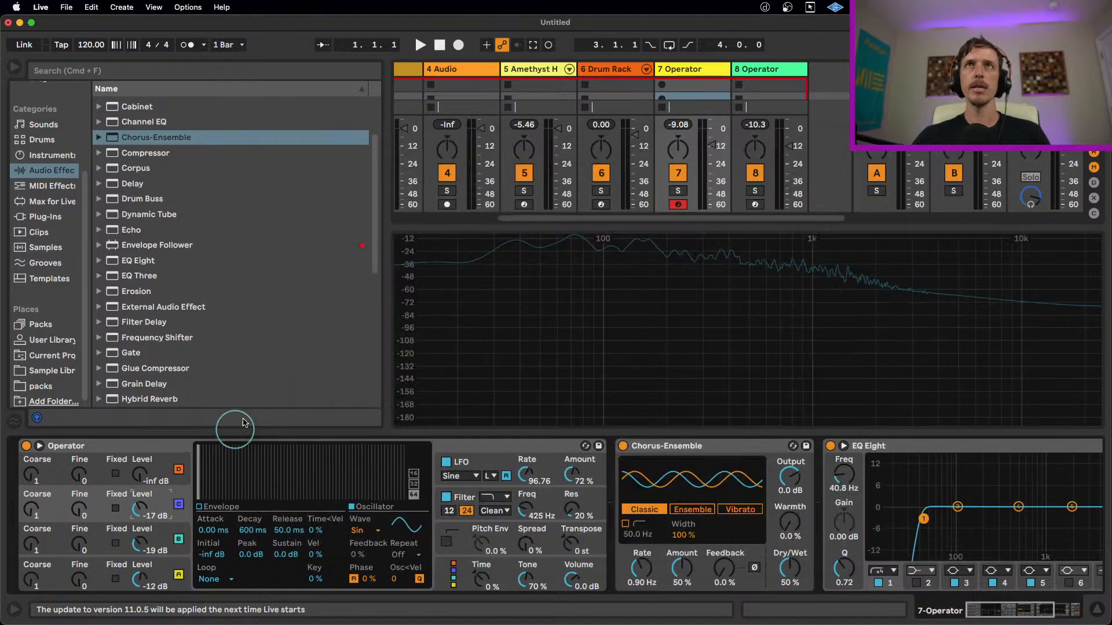
{"action": "left_click", "coordinate": [872, 501]}
{"action": "left_click", "coordinate": [933, 446]}
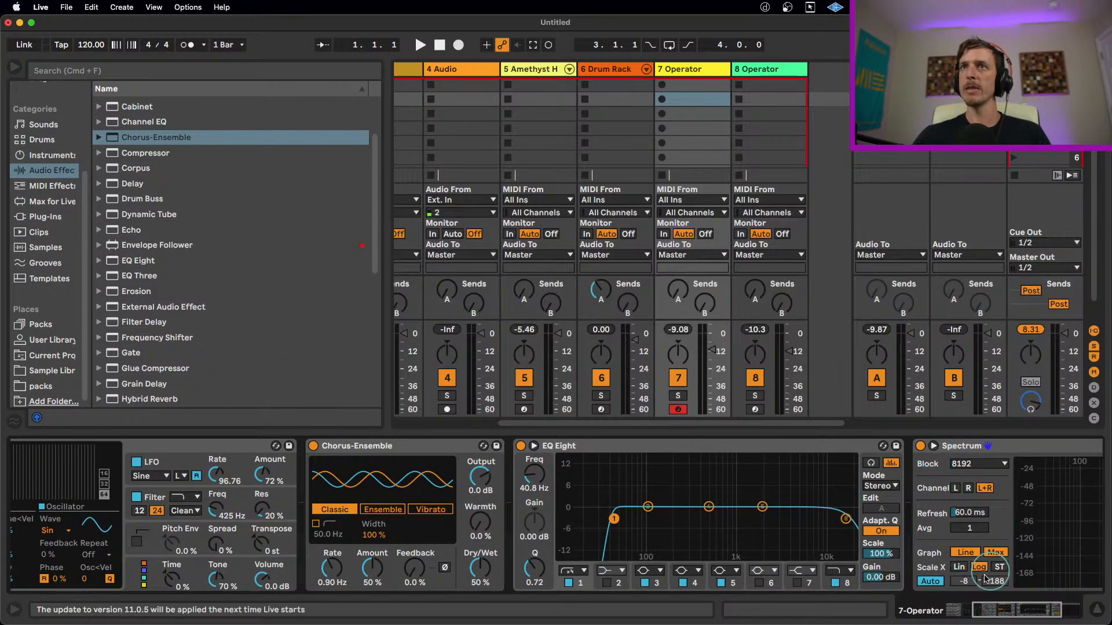
- Insert a new MIDI track after track 7 and delete its default Z Mix Rack
{"action": "left_click", "coordinate": [683, 69]}
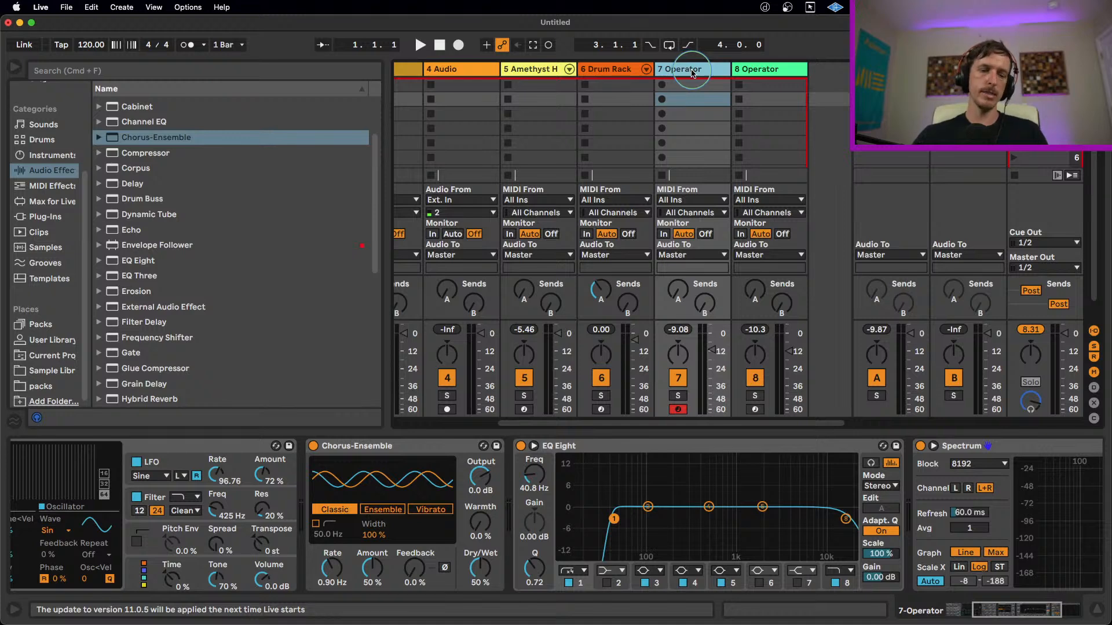
{"action": "key", "text": "super+shift+t"}
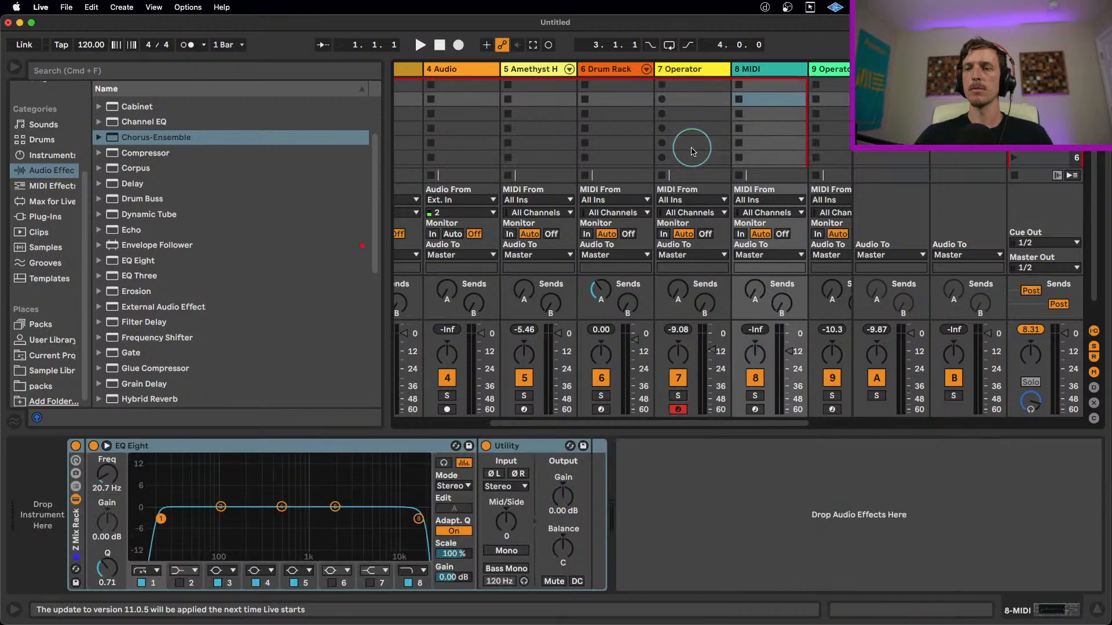
{"action": "left_click", "coordinate": [76, 540]}
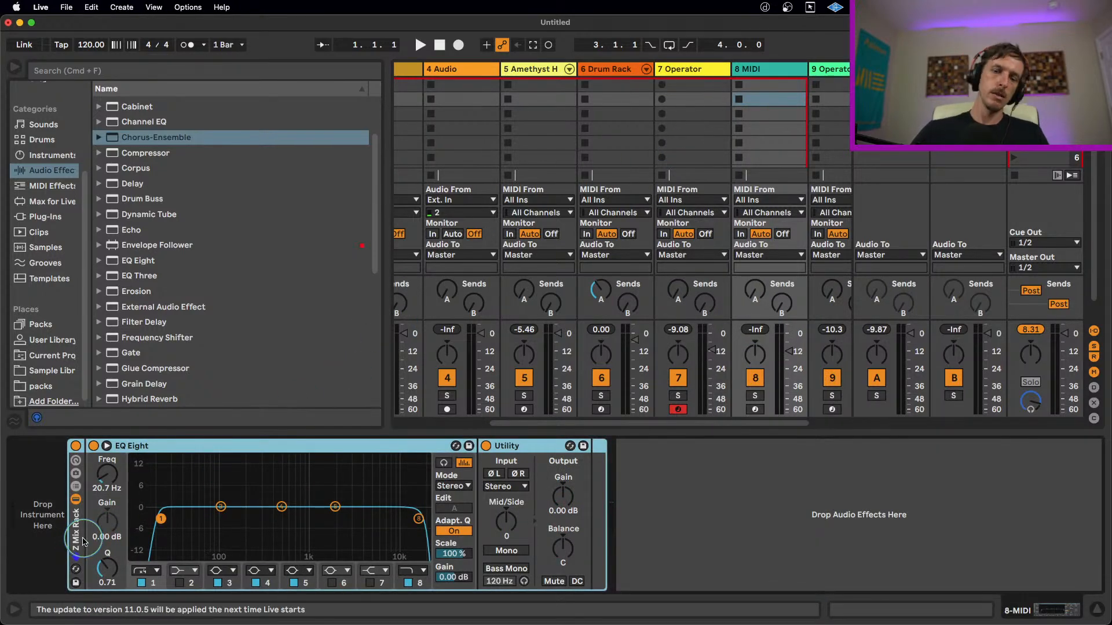
{"action": "key", "text": "Delete"}
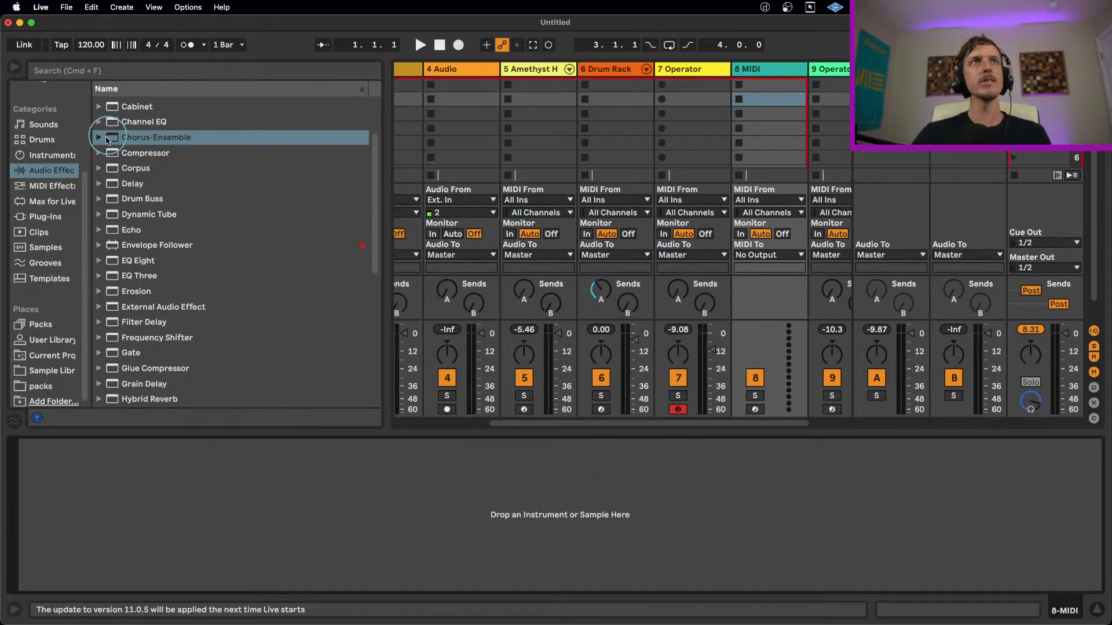
- Load Wavetable on track 8, audition a few notes, and set Osc 1's Basic Shapes position to 100%
{"action": "left_click", "coordinate": [42, 155]}
{"action": "left_click_drag", "start_coordinate": [146, 289], "coordinate": [312, 542]}
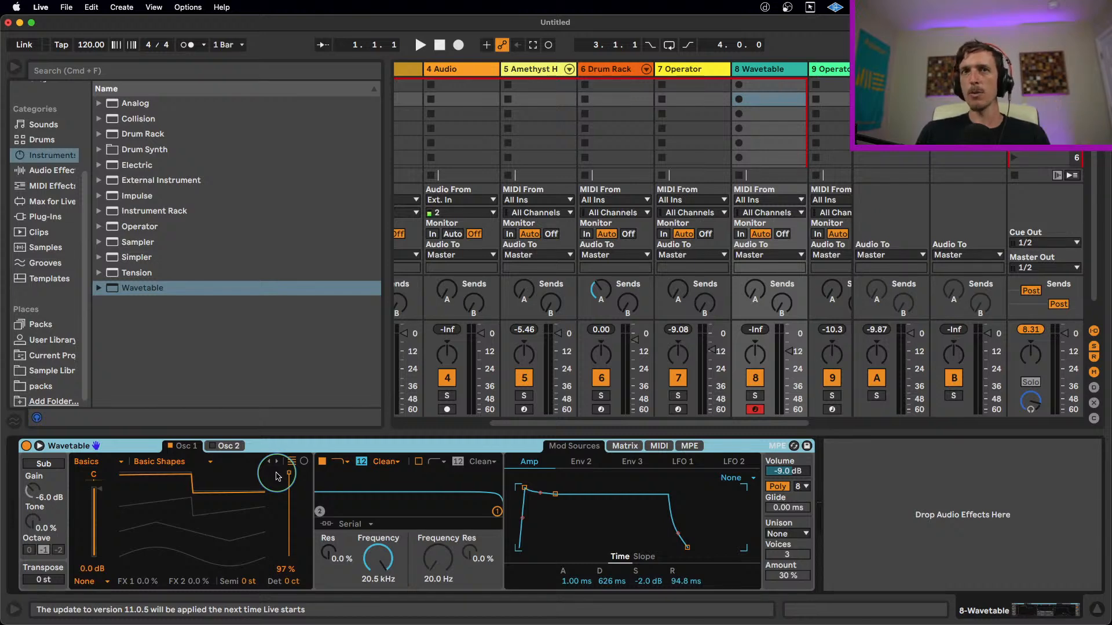
{"action": "key", "text": "z"}
{"action": "key", "text": "a"}
{"action": "key", "text": "x"}
{"action": "key", "text": "a"}
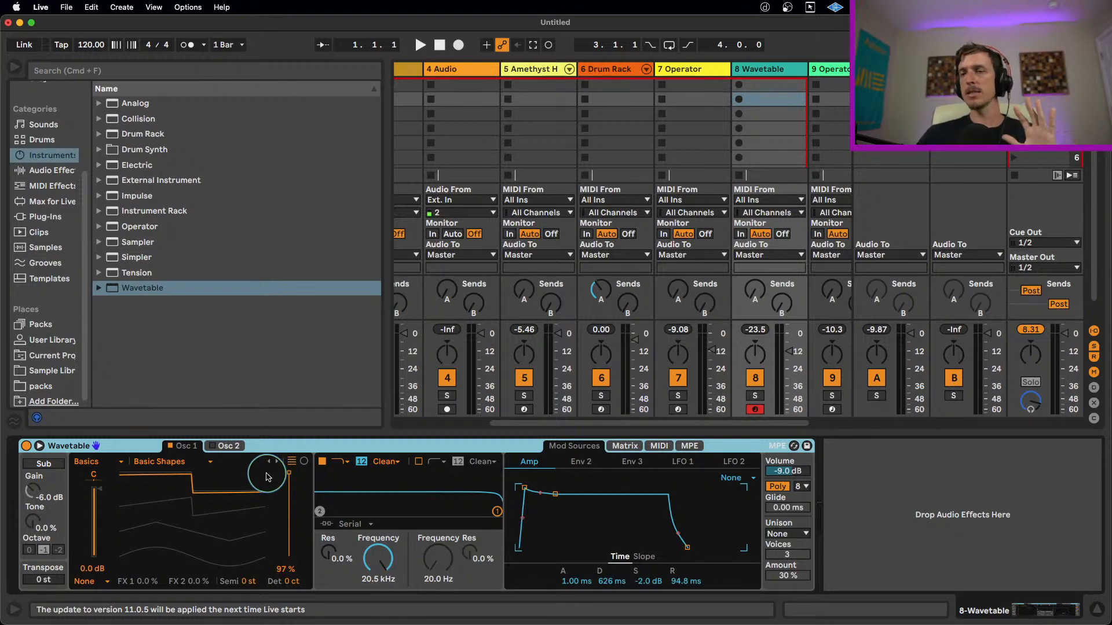
{"action": "left_click_drag", "start_coordinate": [290, 493], "coordinate": [276, 491]}
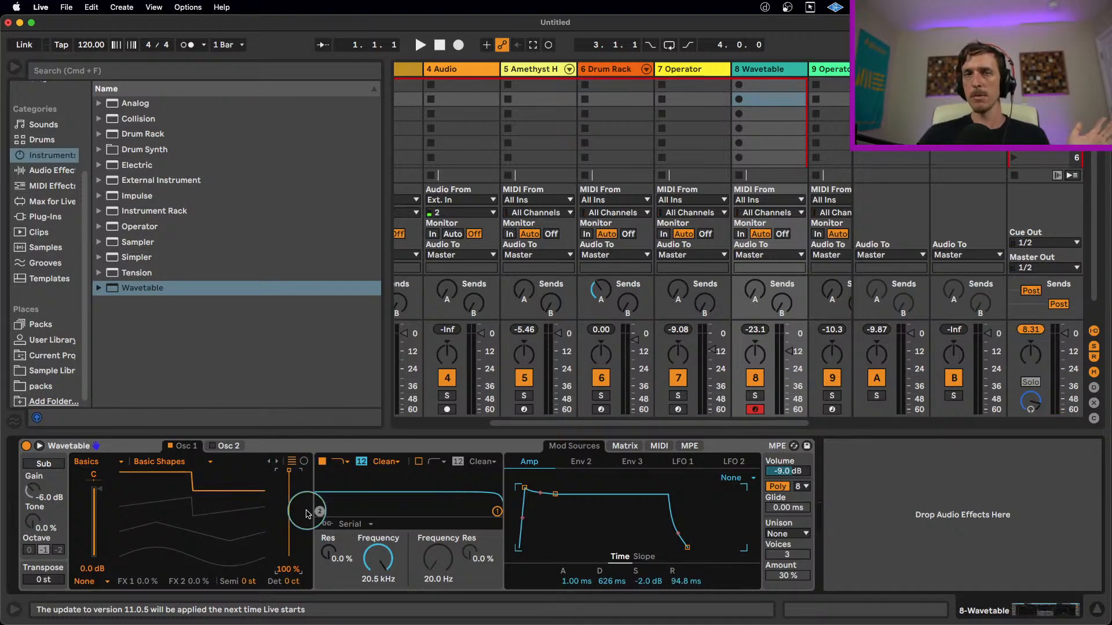
- Enable Osc 2 in place of Osc 1, using the Collection wavetable Amber with its position at 55%
{"action": "left_click", "coordinate": [216, 450]}
{"action": "left_click", "coordinate": [212, 449]}
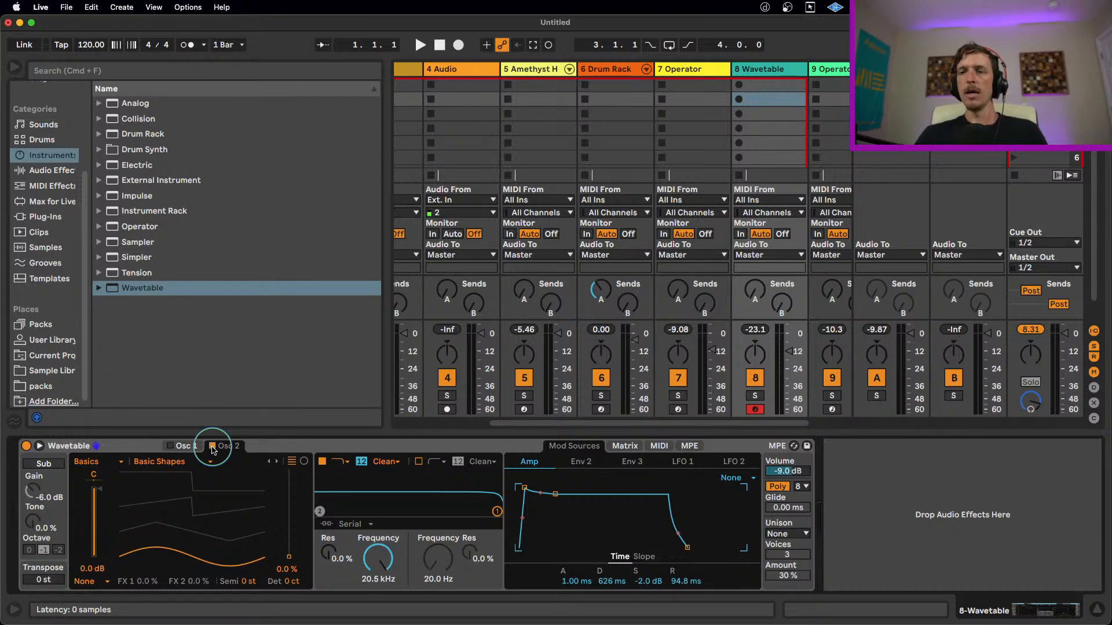
{"action": "left_click", "coordinate": [115, 460]}
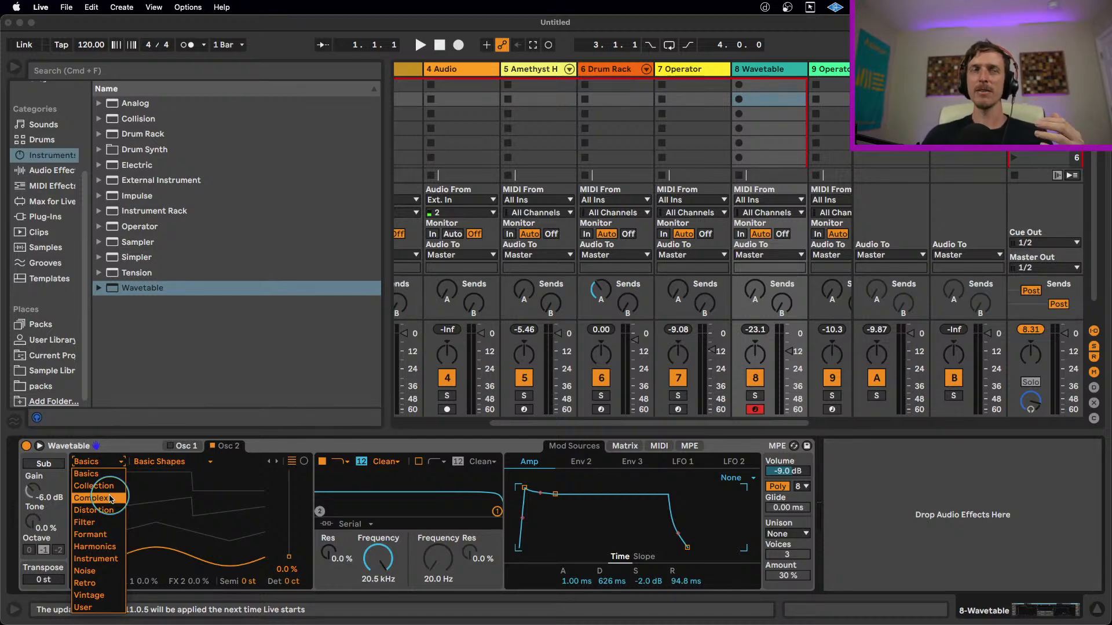
{"action": "left_click", "coordinate": [108, 488]}
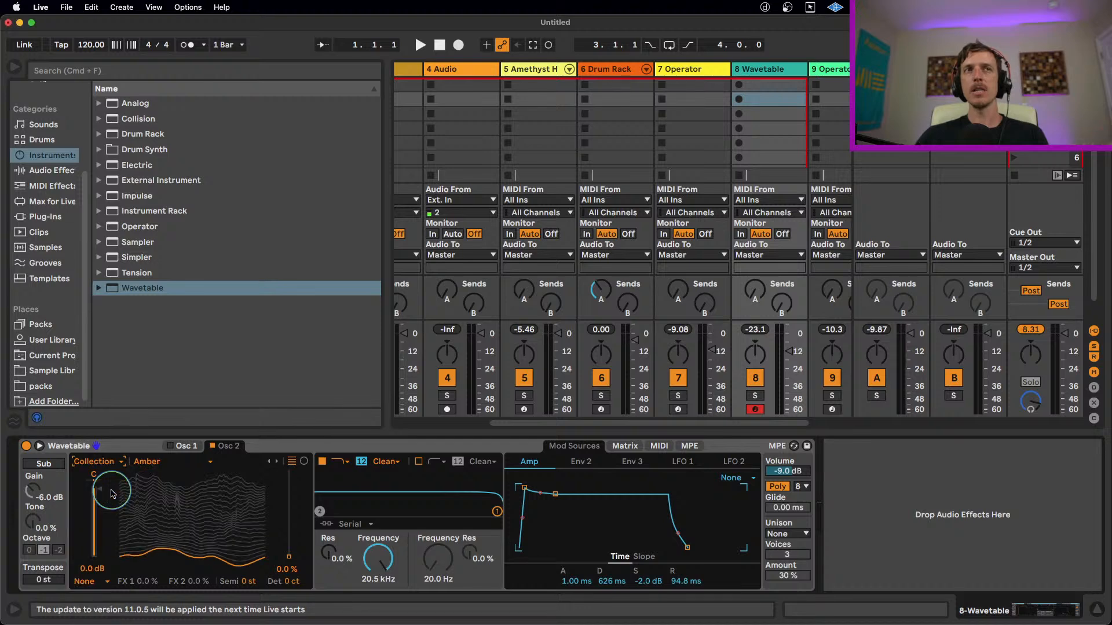
{"action": "left_click_drag", "start_coordinate": [294, 526], "coordinate": [289, 509]}
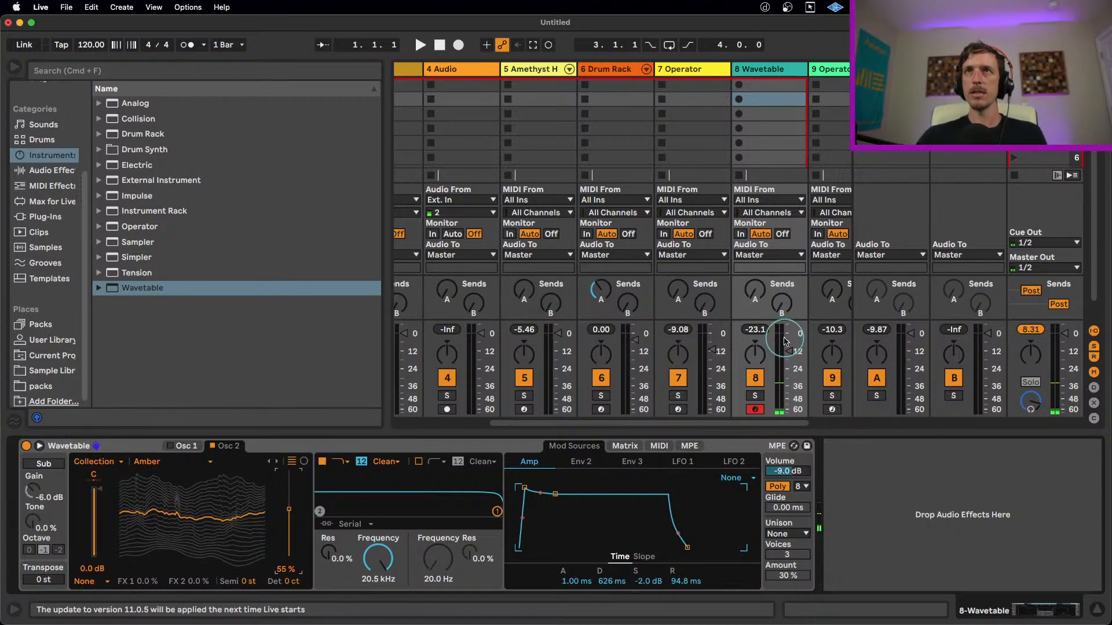
- Advance Osc 2 through the Collection wavetables to Cobalt while auditioning the sound
{"action": "left_click", "coordinate": [278, 462]}
{"action": "left_click", "coordinate": [279, 463]}
{"action": "left_click", "coordinate": [279, 463]}
{"action": "left_click", "coordinate": [279, 463]}
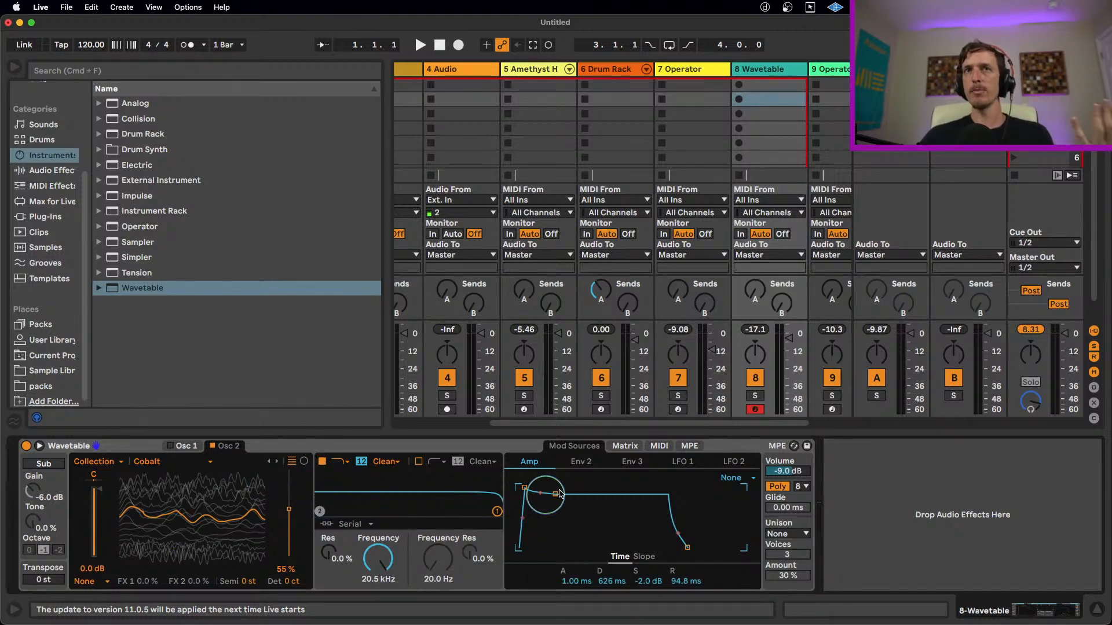
- Assign LFO 1 to Osc 2 Pos with an amount of 41 and change Osc 2's wavetable to Aureolin
{"action": "left_click", "coordinate": [682, 465]}
{"action": "left_click", "coordinate": [625, 446]}
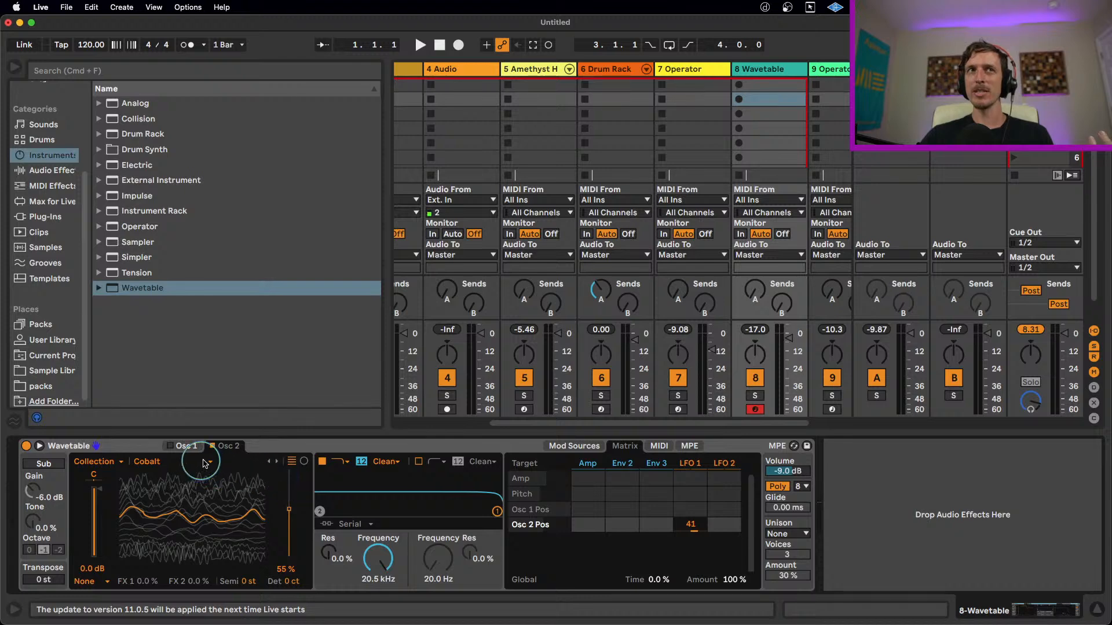
{"action": "left_click", "coordinate": [266, 463]}
{"action": "left_click", "coordinate": [269, 464]}
{"action": "left_click", "coordinate": [269, 463]}
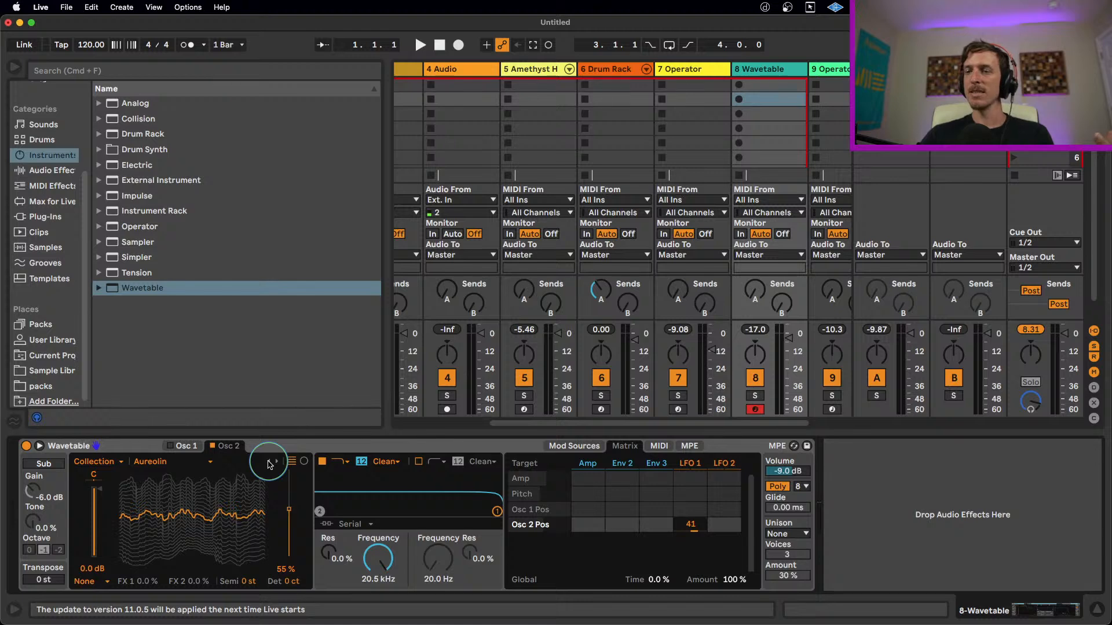
- Audition Osc 2's Collection wavetables, going back to Amber and then advancing through to Olive
{"action": "left_click", "coordinate": [269, 463]}
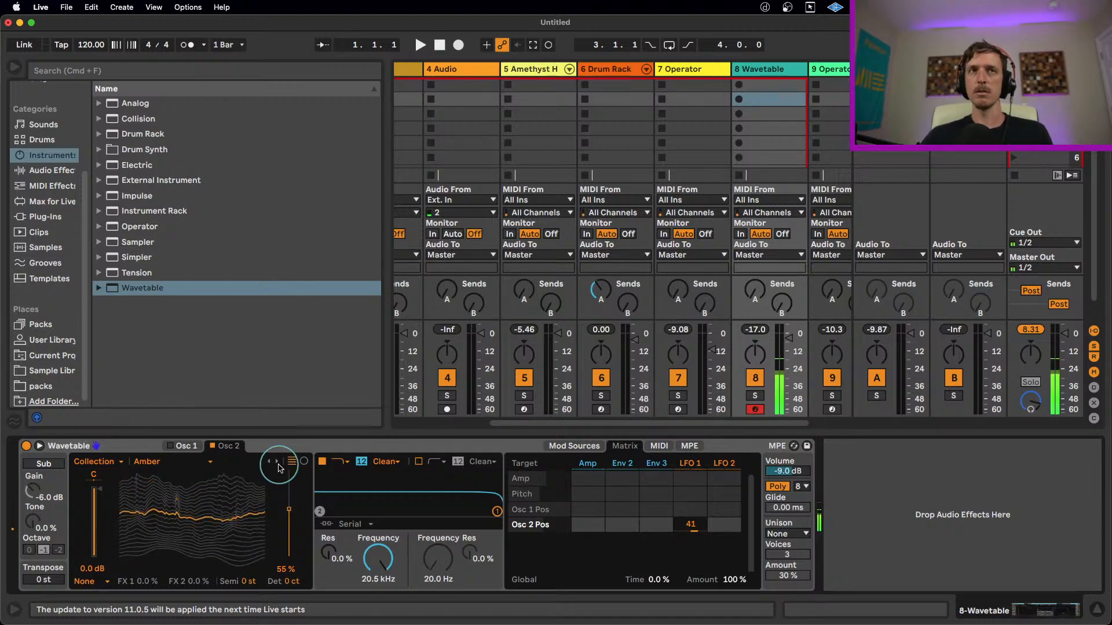
{"action": "left_click", "coordinate": [277, 463]}
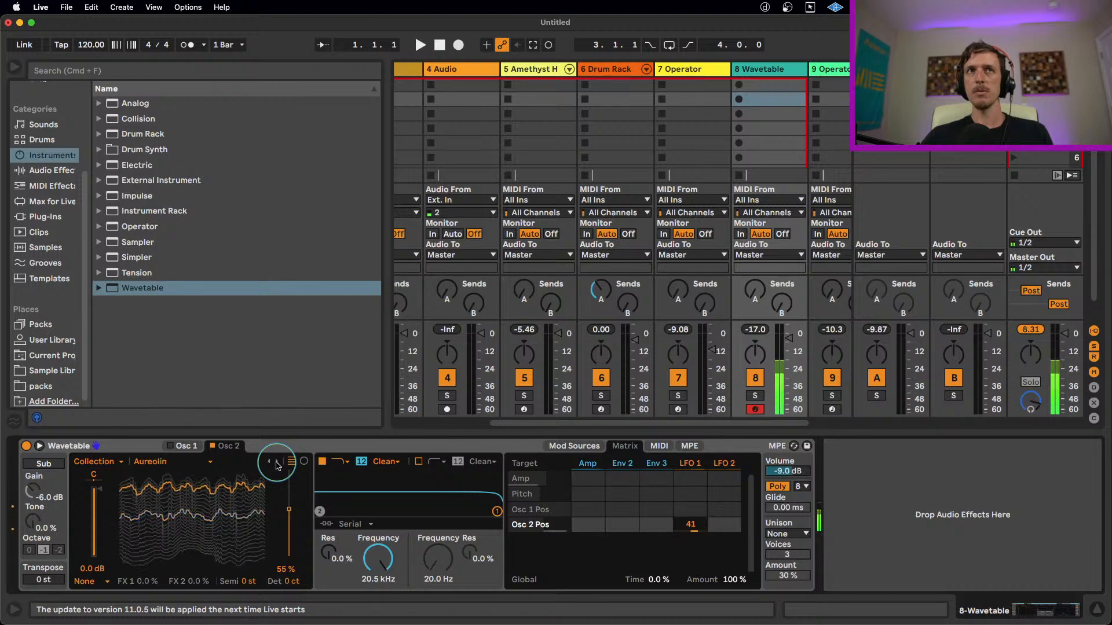
{"action": "left_click", "coordinate": [277, 463]}
{"action": "left_click", "coordinate": [278, 463]}
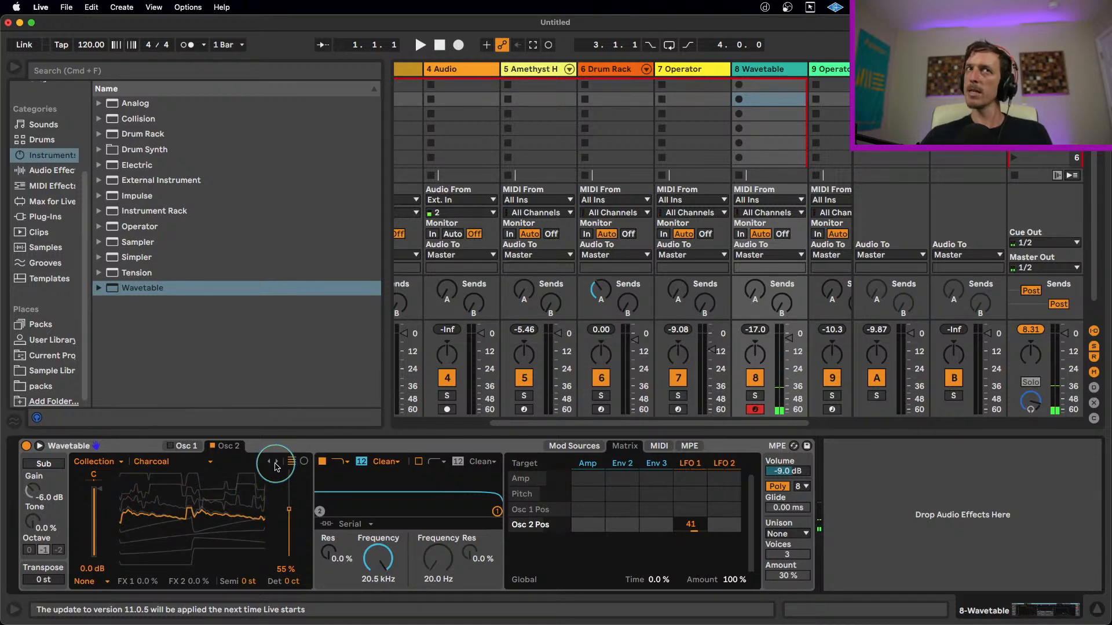
{"action": "left_click", "coordinate": [277, 463]}
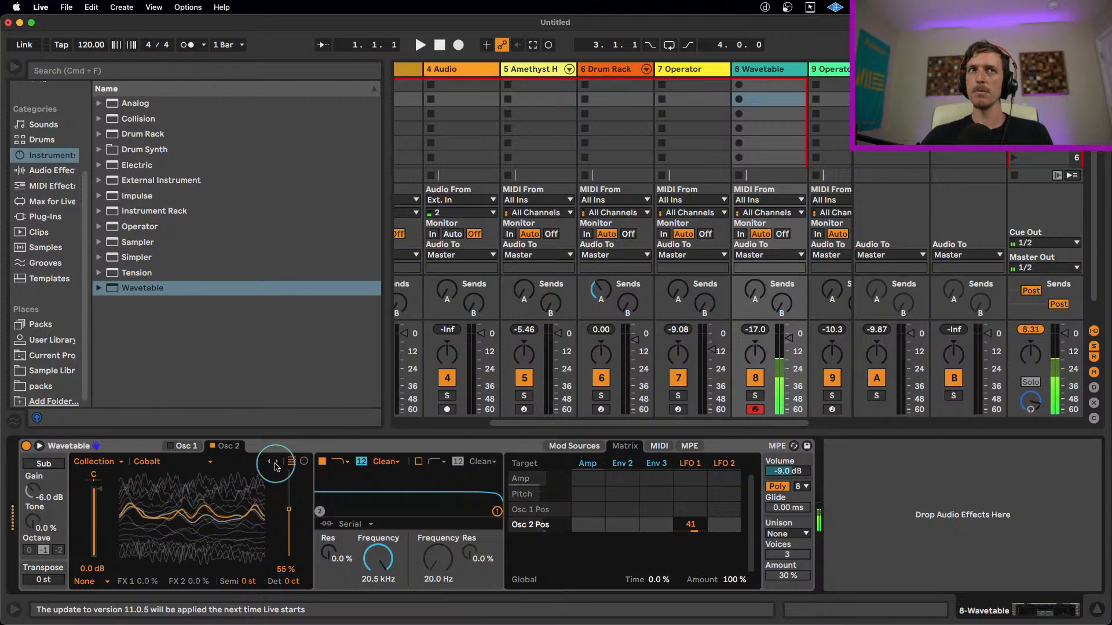
{"action": "left_click", "coordinate": [276, 463]}
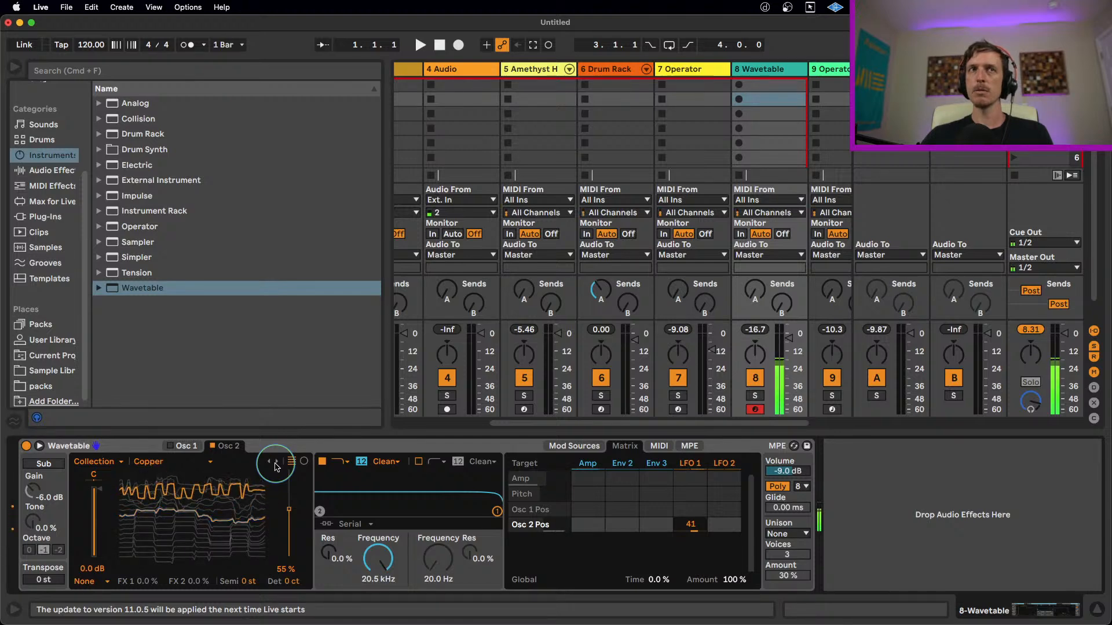
{"action": "left_click", "coordinate": [277, 464]}
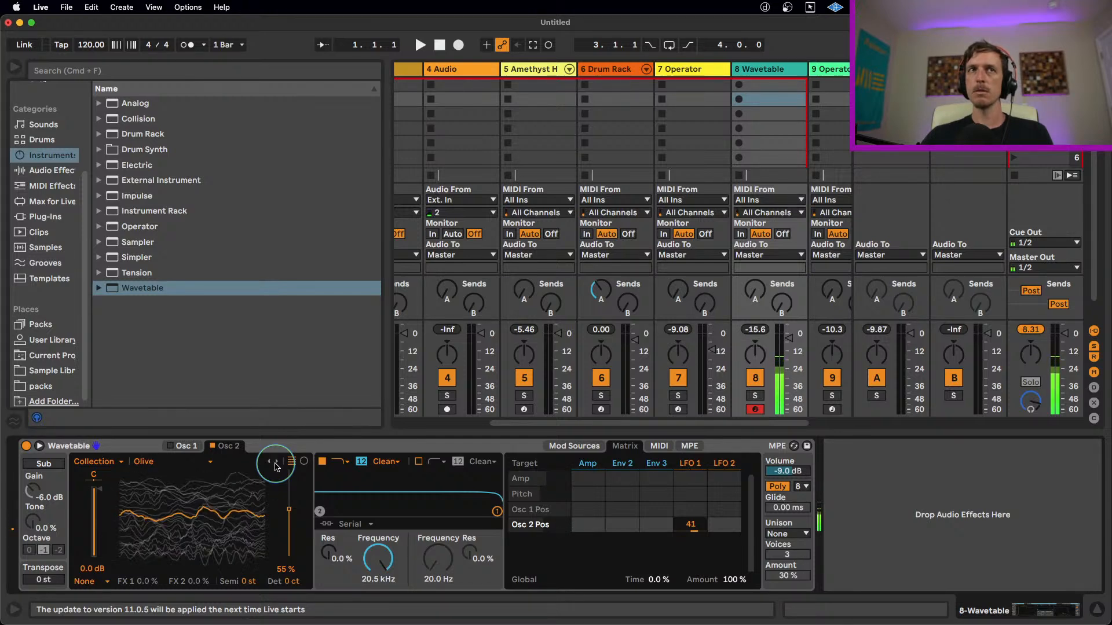
- Try different Osc 2 positions, audition the wavetables from Pearl to Sapphire, and settle on Sapphire at 65%
{"action": "left_click_drag", "start_coordinate": [275, 524], "coordinate": [275, 517]}
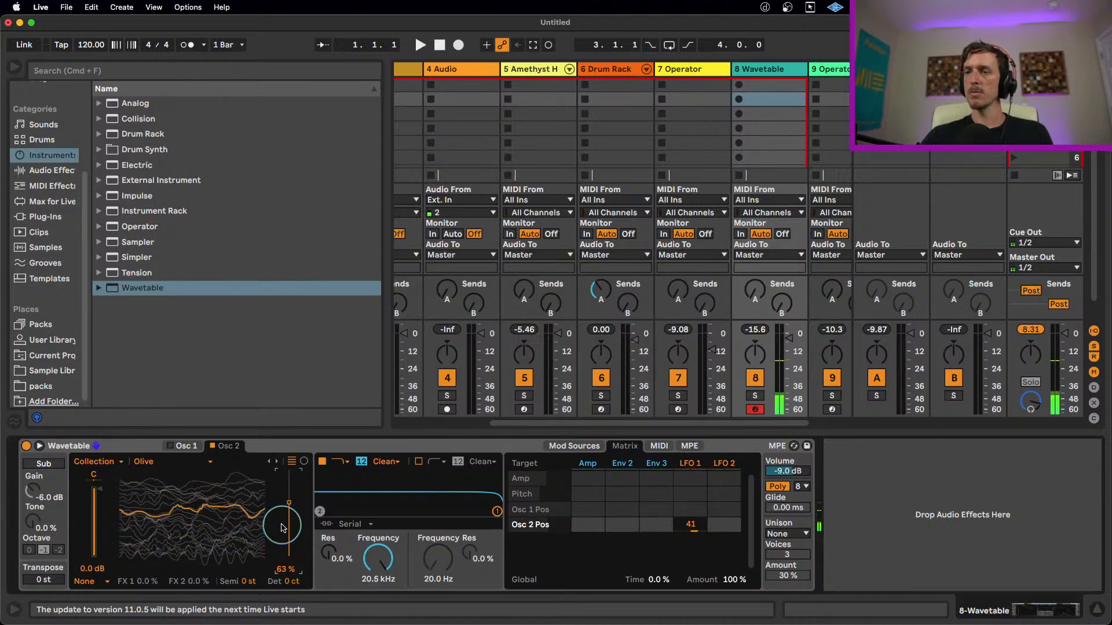
{"action": "left_click_drag", "start_coordinate": [275, 511], "coordinate": [275, 523]}
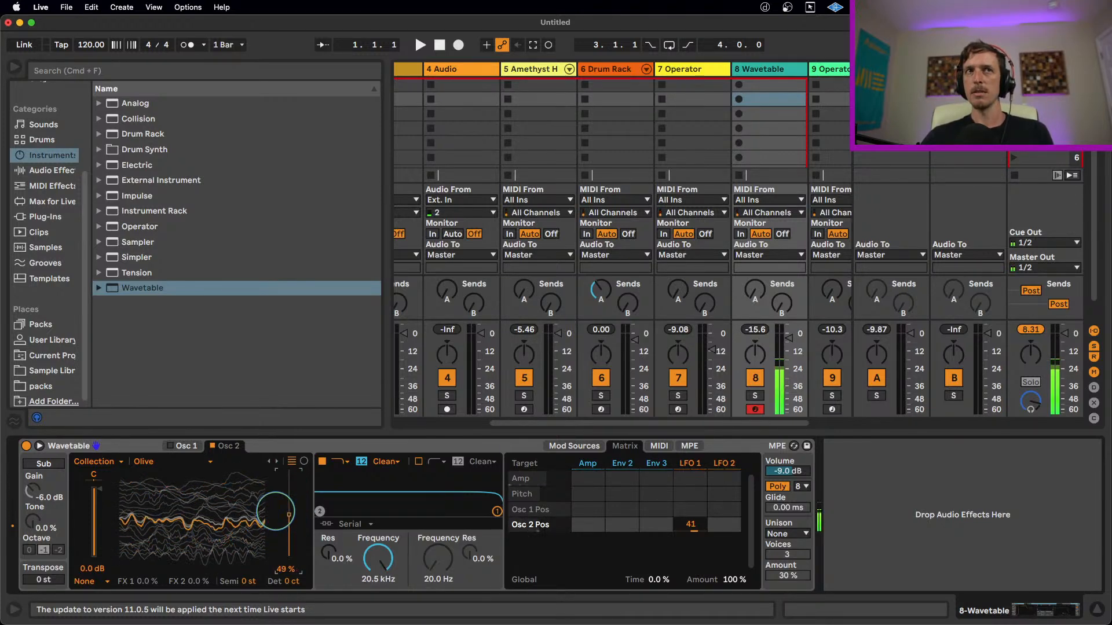
{"action": "left_click", "coordinate": [276, 462]}
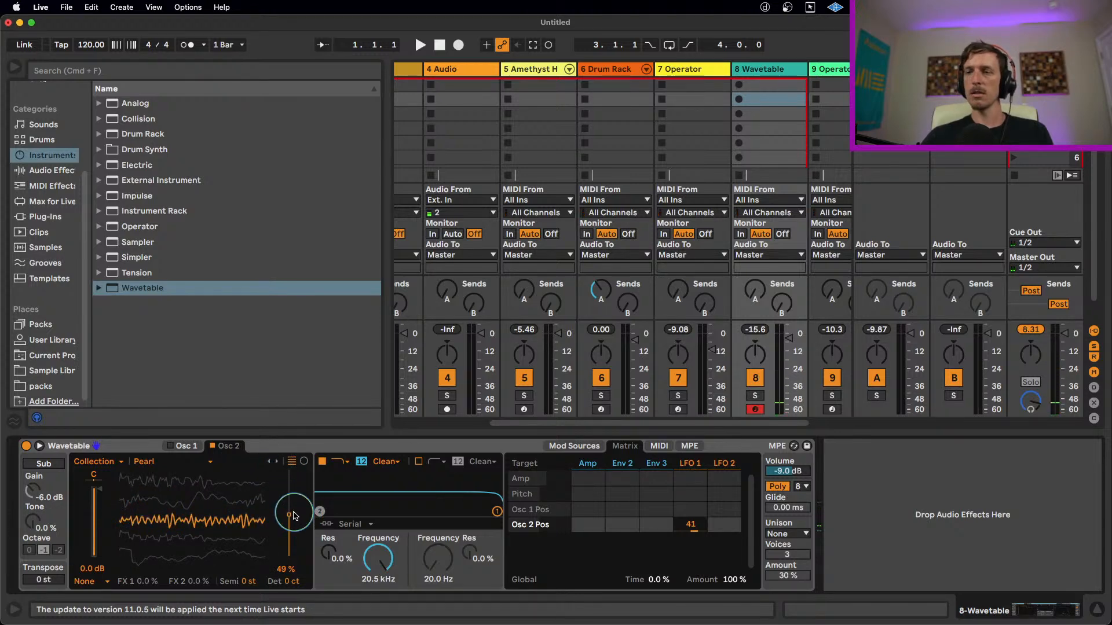
{"action": "left_click", "coordinate": [279, 465]}
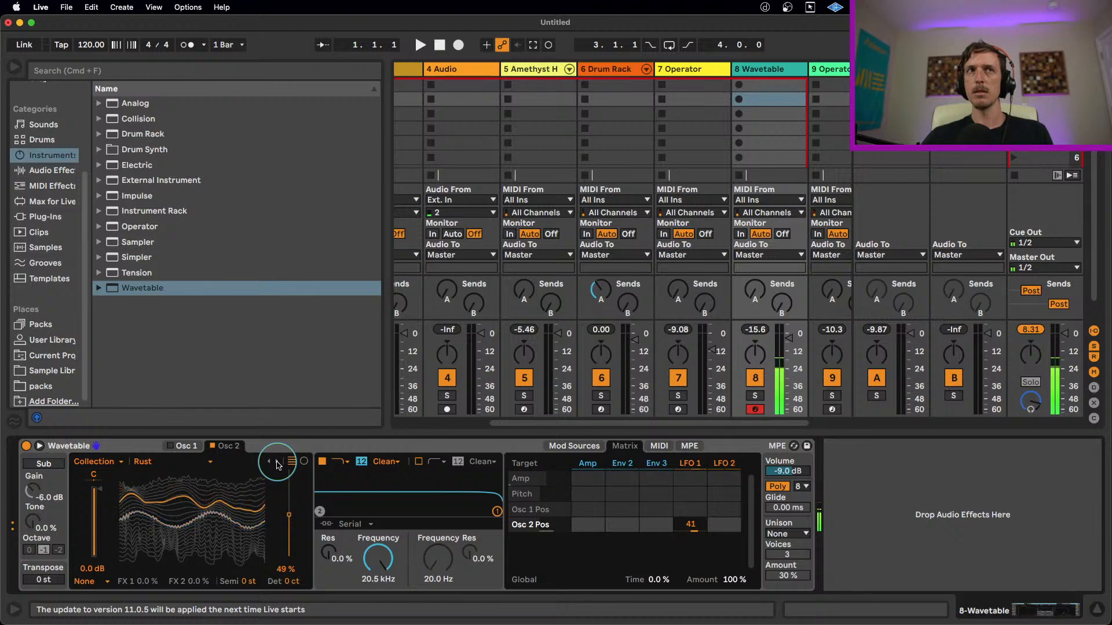
{"action": "left_click", "coordinate": [278, 465]}
{"action": "left_click", "coordinate": [269, 463]}
{"action": "mouse_move", "coordinate": [288, 514]}
{"action": "left_mouse_down"}
{"action": "mouse_move", "coordinate": [275, 519]}
{"action": "mouse_move", "coordinate": [284, 514]}
{"action": "mouse_move", "coordinate": [276, 514]}
{"action": "mouse_move", "coordinate": [276, 486]}
{"action": "left_mouse_up"}
{"action": "left_click", "coordinate": [276, 464]}
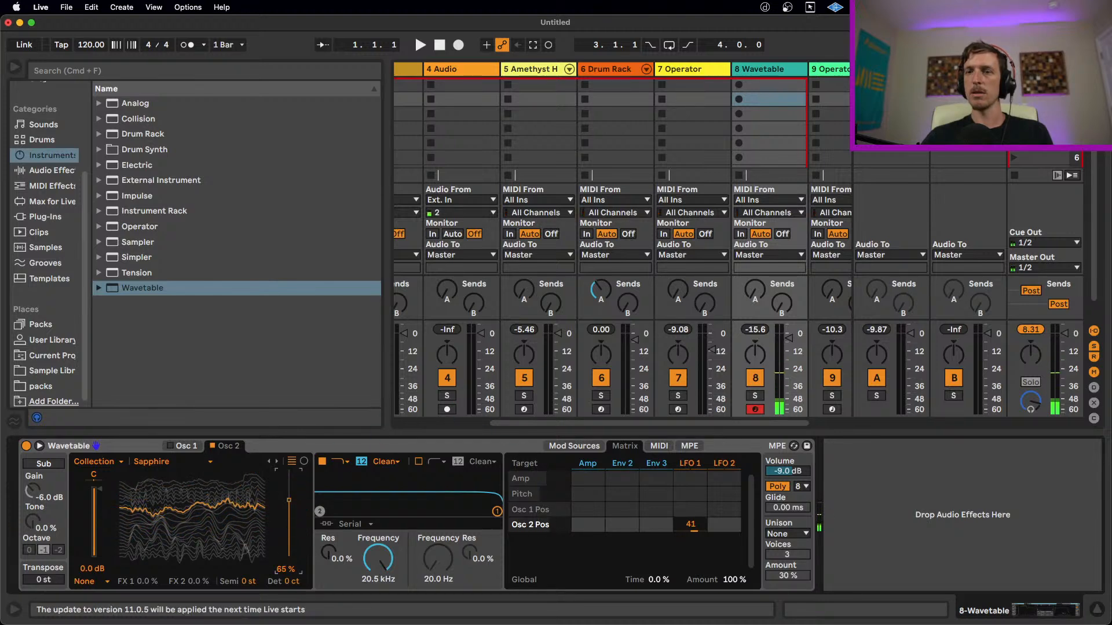
- Switch to Firefox, play the SoundCloud reference track Maniac from about 1:45, pause it and return to Ableton Live
{"action": "key", "text": "super+Tab"}
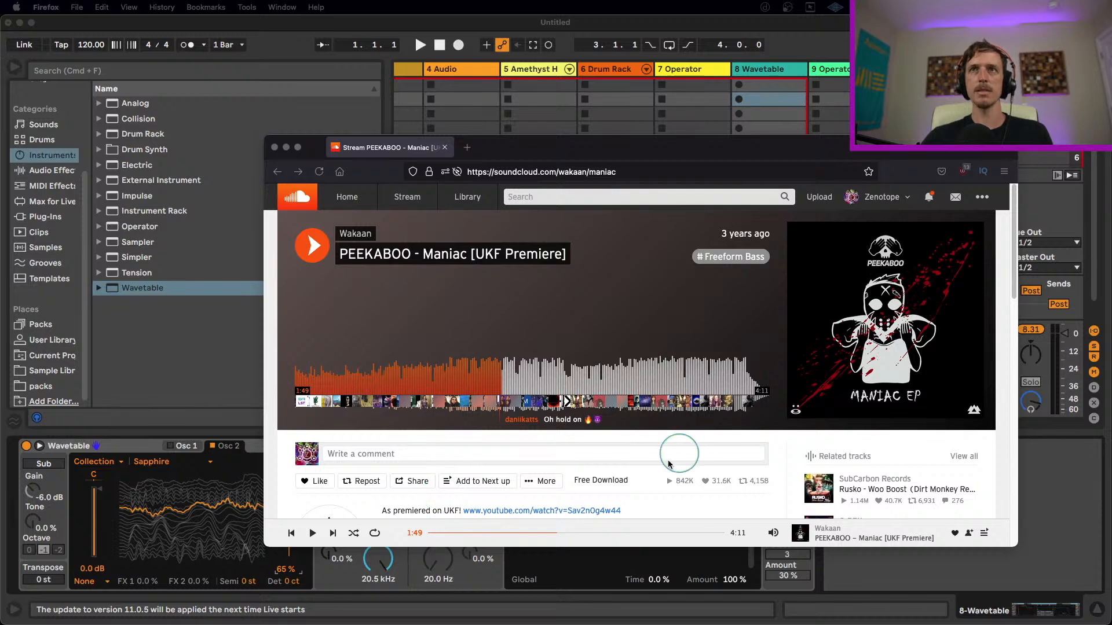
{"action": "left_click", "coordinate": [318, 258]}
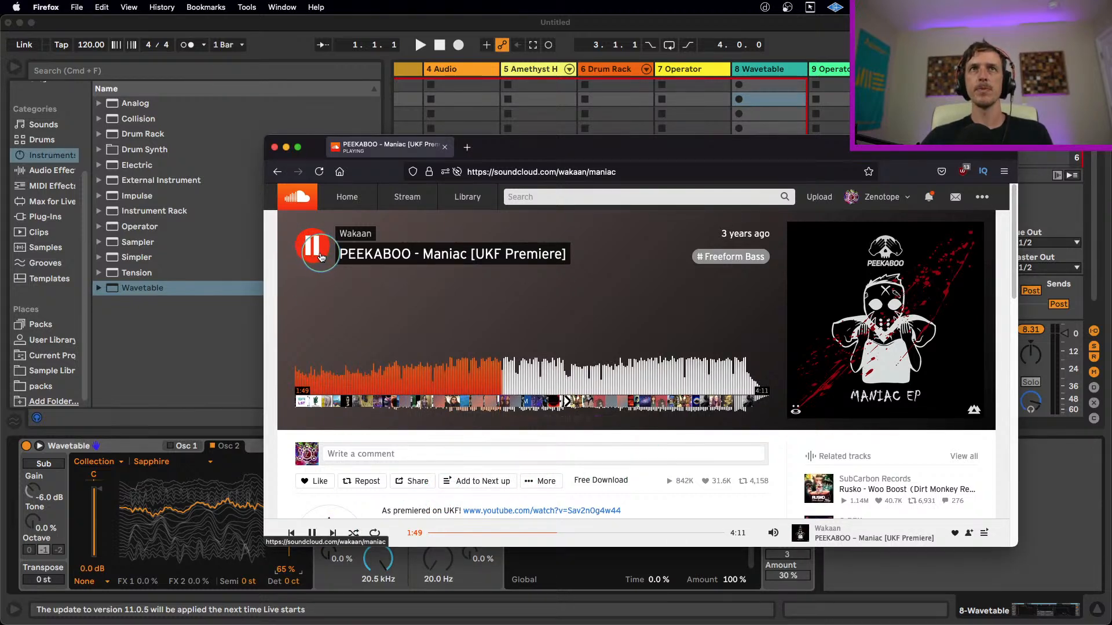
{"action": "left_click", "coordinate": [494, 370]}
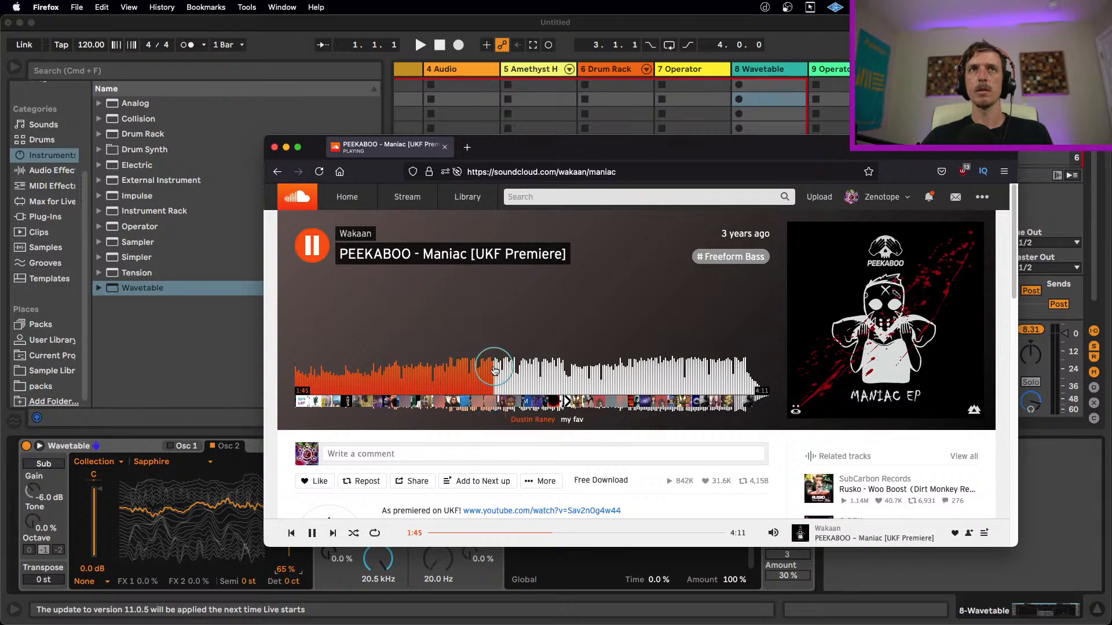
{"action": "left_click", "coordinate": [313, 249]}
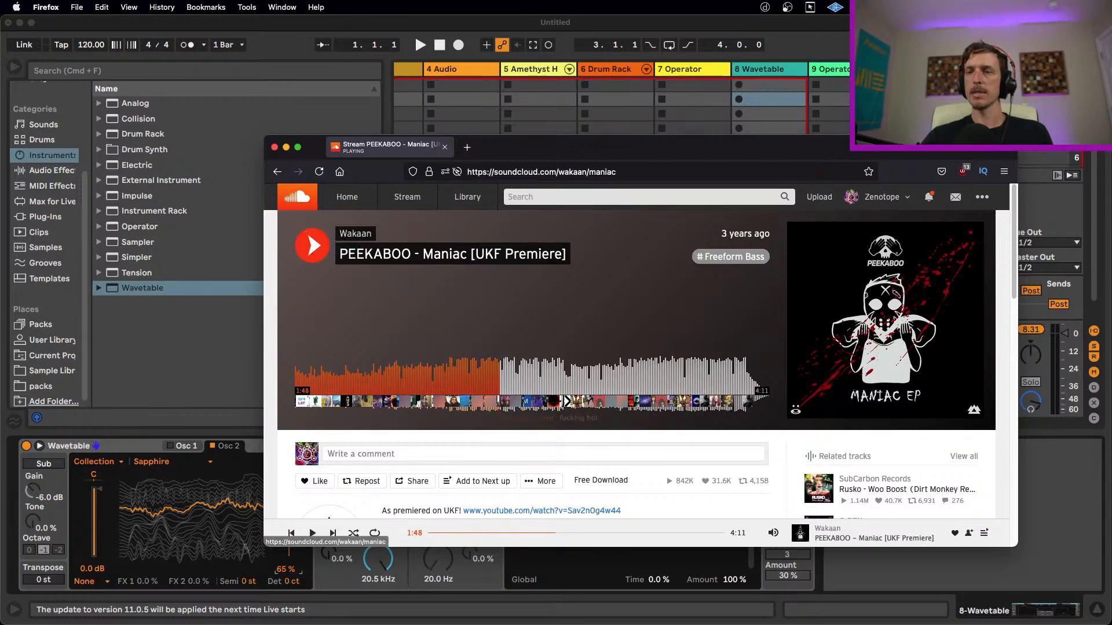
{"action": "key", "text": "super+Tab"}
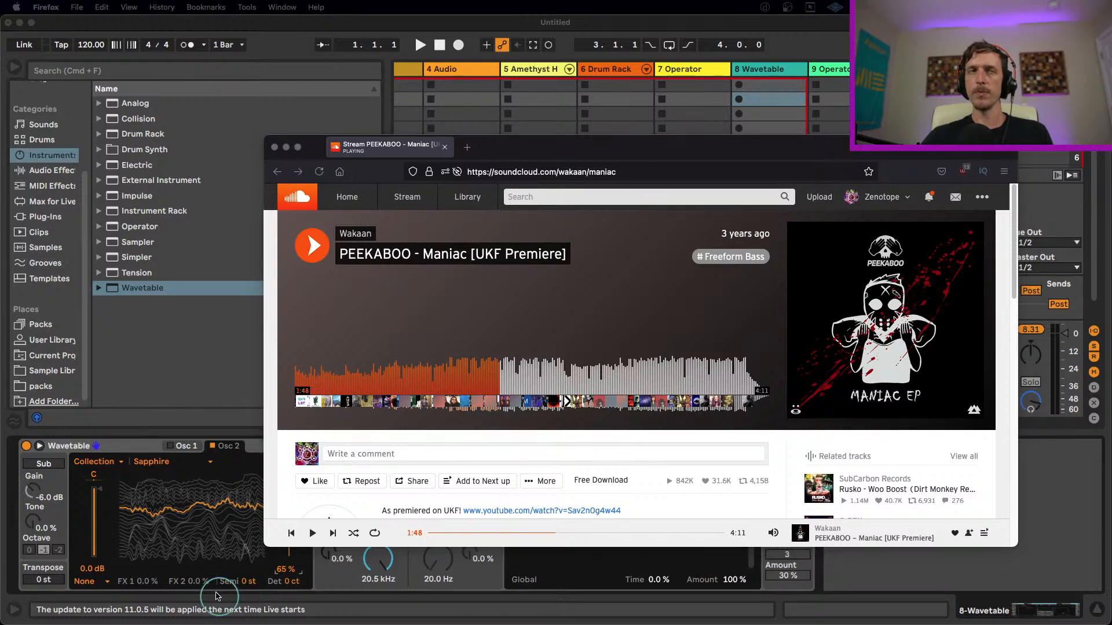
{"action": "key", "text": "super+Tab"}
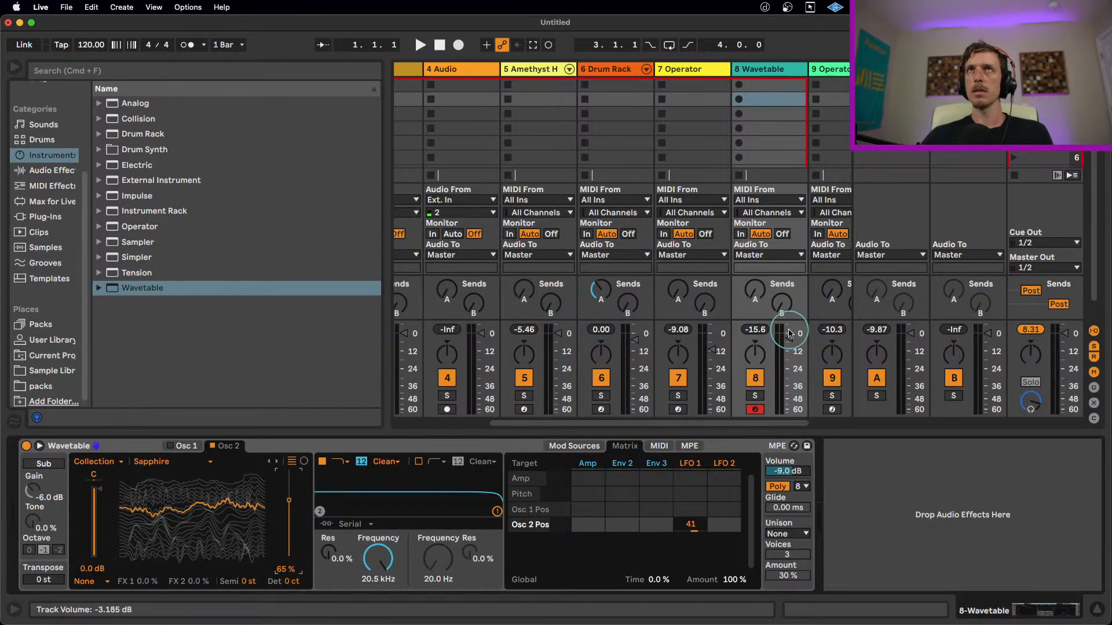
- Raise track 8's volume to 0.0 dB and change Osc 2 to the Slate wavetable with its position at 50%
{"action": "left_click_drag", "start_coordinate": [788, 340], "coordinate": [787, 334]}
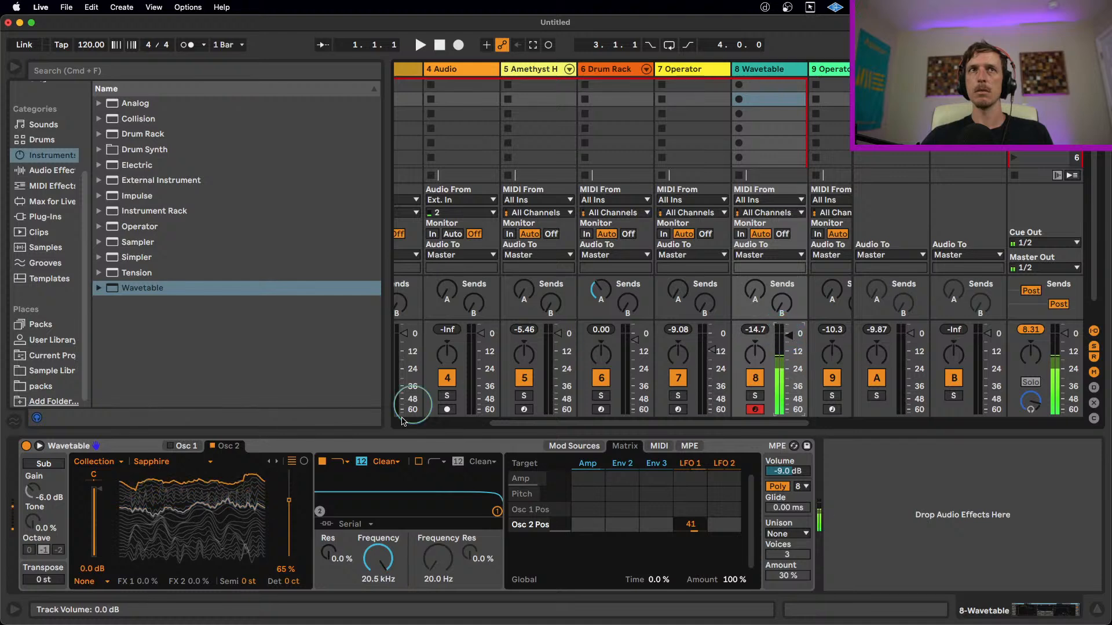
{"action": "left_click", "coordinate": [286, 539]}
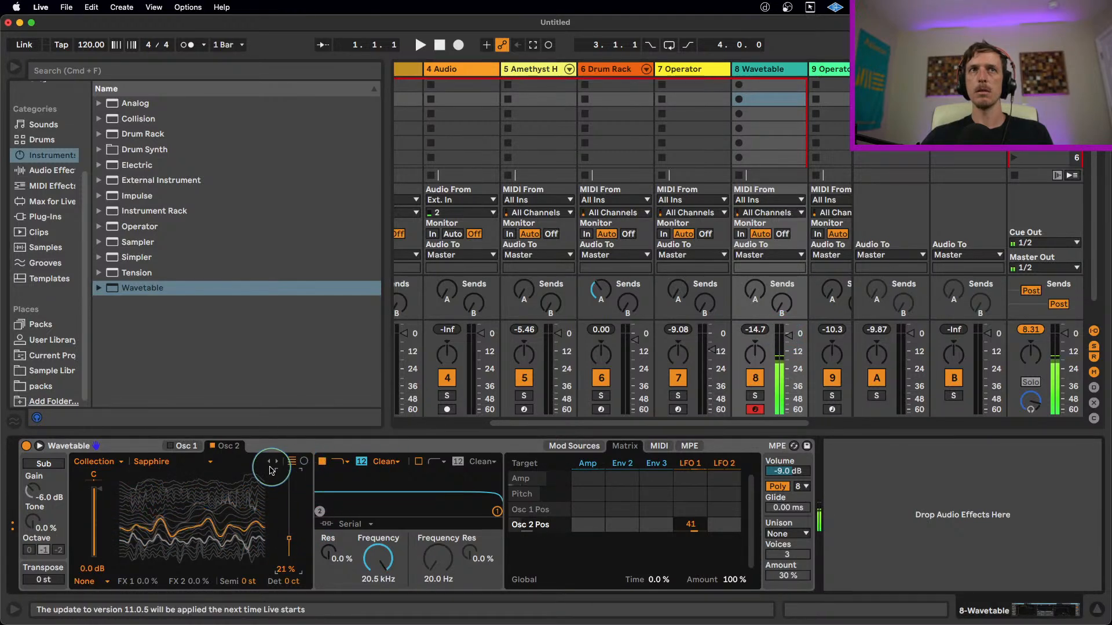
{"action": "left_click", "coordinate": [277, 462]}
{"action": "left_click_drag", "start_coordinate": [288, 539], "coordinate": [275, 512]}
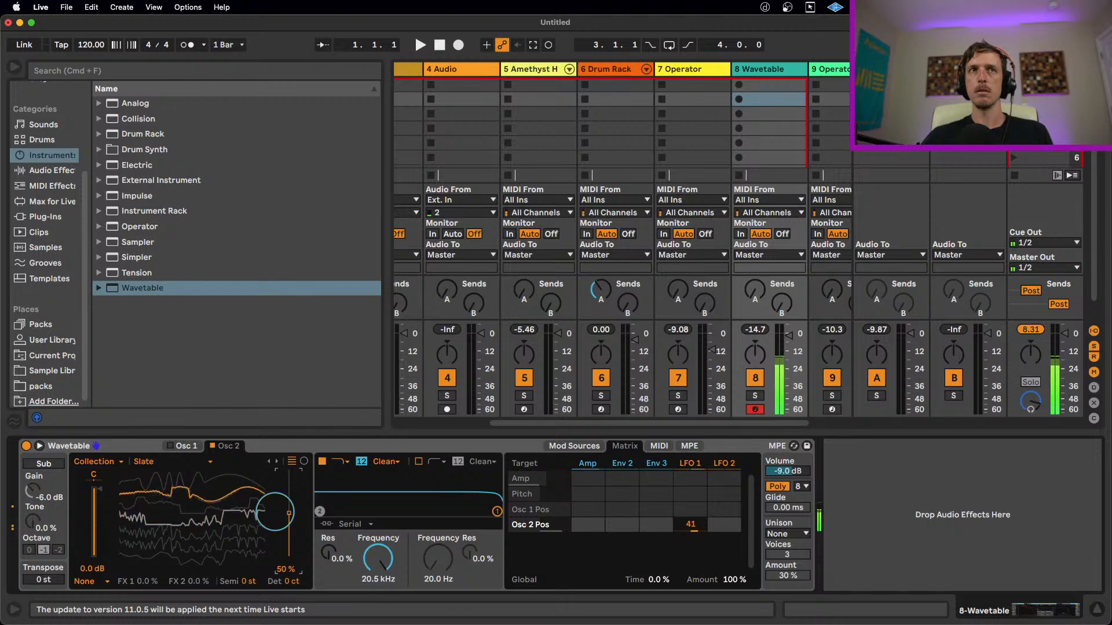
- Audition the Collection wavetables that follow Slate in Osc 2, starting with Squash
{"action": "left_click", "coordinate": [278, 463]}
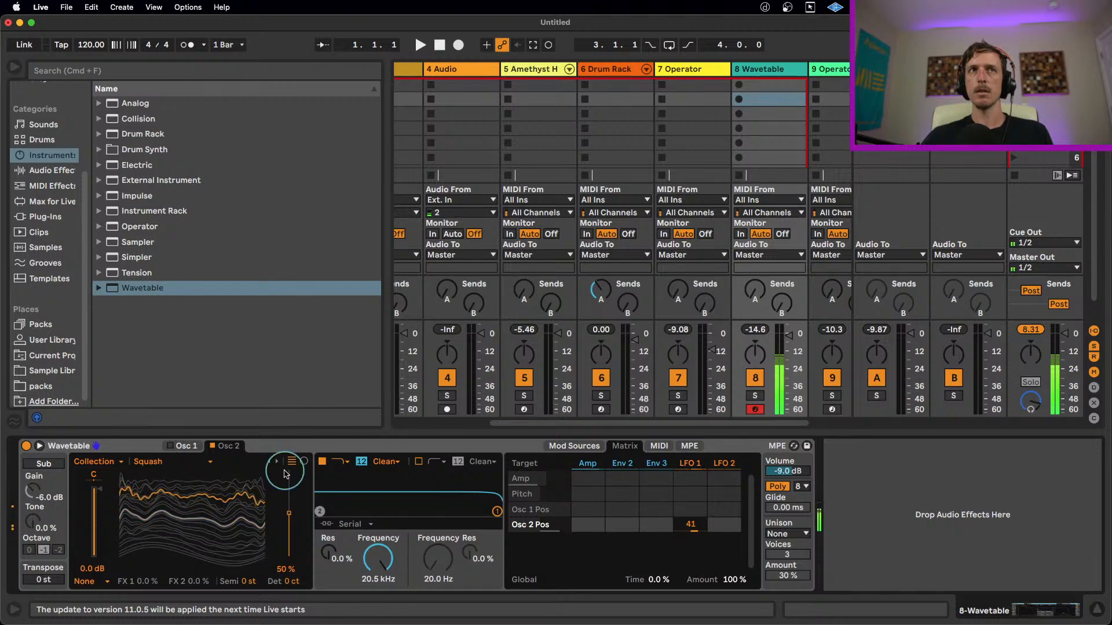
{"action": "left_click", "coordinate": [276, 463]}
{"action": "left_click", "coordinate": [276, 464]}
{"action": "left_click", "coordinate": [276, 464]}
{"action": "left_click", "coordinate": [277, 463]}
{"action": "left_click", "coordinate": [277, 464]}
{"action": "left_click", "coordinate": [277, 464]}
{"action": "left_click", "coordinate": [277, 464]}
{"action": "left_click", "coordinate": [277, 464]}
- Reselect the Collection category for Osc 2 and advance from Amber to the Graphite wavetable while auditioning
{"action": "left_click", "coordinate": [105, 465]}
{"action": "left_click", "coordinate": [111, 484]}
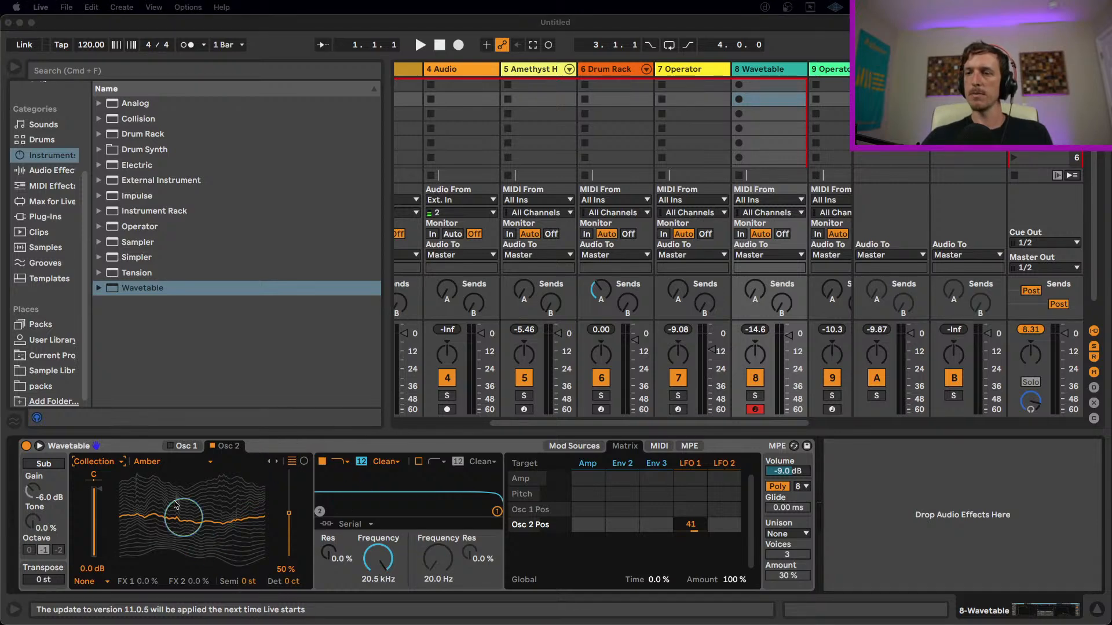
{"action": "left_click", "coordinate": [277, 461]}
{"action": "left_click", "coordinate": [277, 461]}
{"action": "left_click", "coordinate": [277, 461]}
{"action": "left_click", "coordinate": [277, 461]}
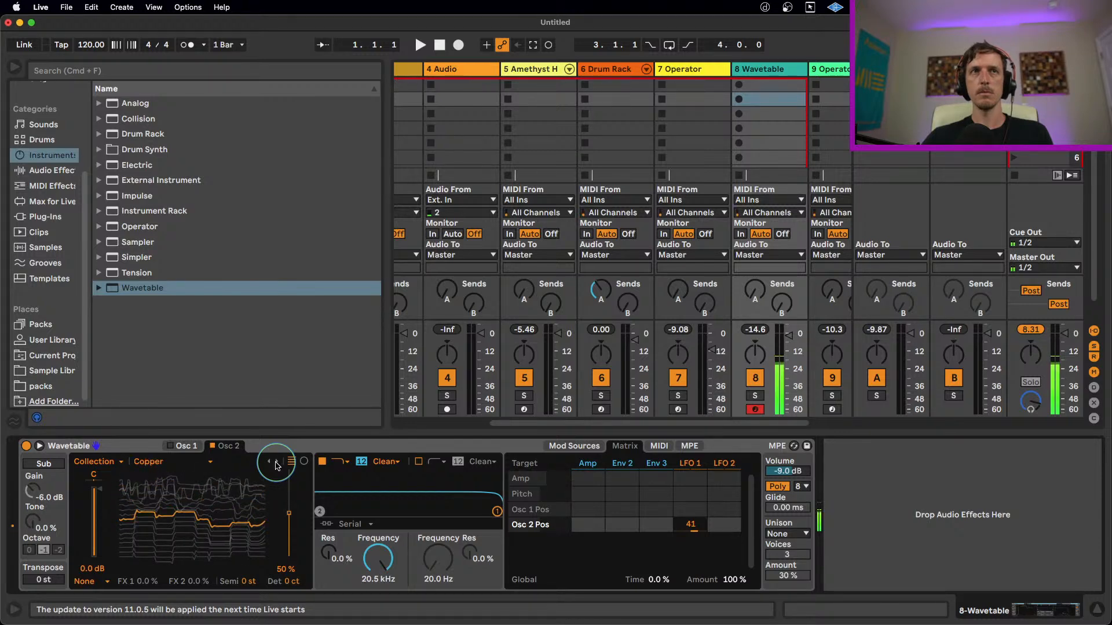
{"action": "left_click", "coordinate": [277, 461]}
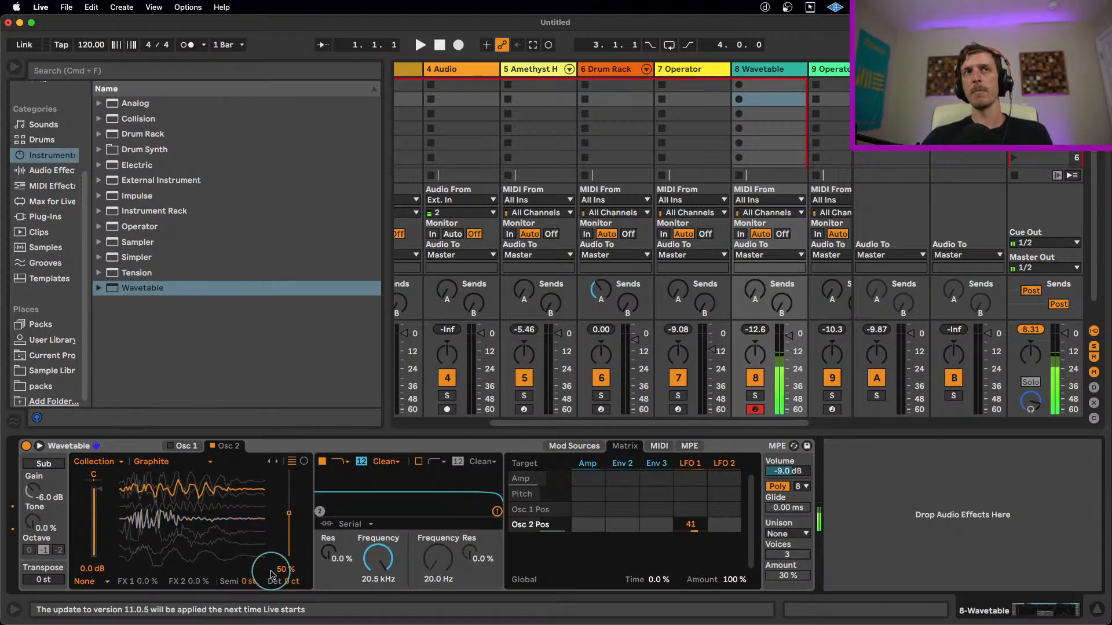
- Set Osc 2's Semi value to 12 st and enable Osc 1 with its Basic Shapes wavetable
{"action": "left_click", "coordinate": [248, 581]}
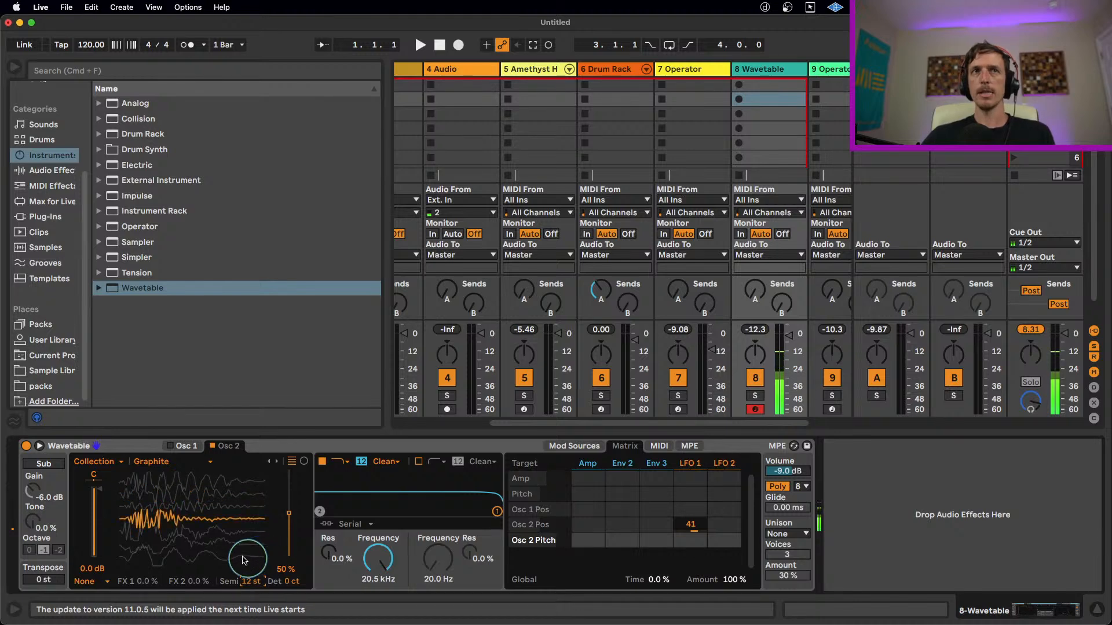
{"action": "left_click", "coordinate": [185, 448]}
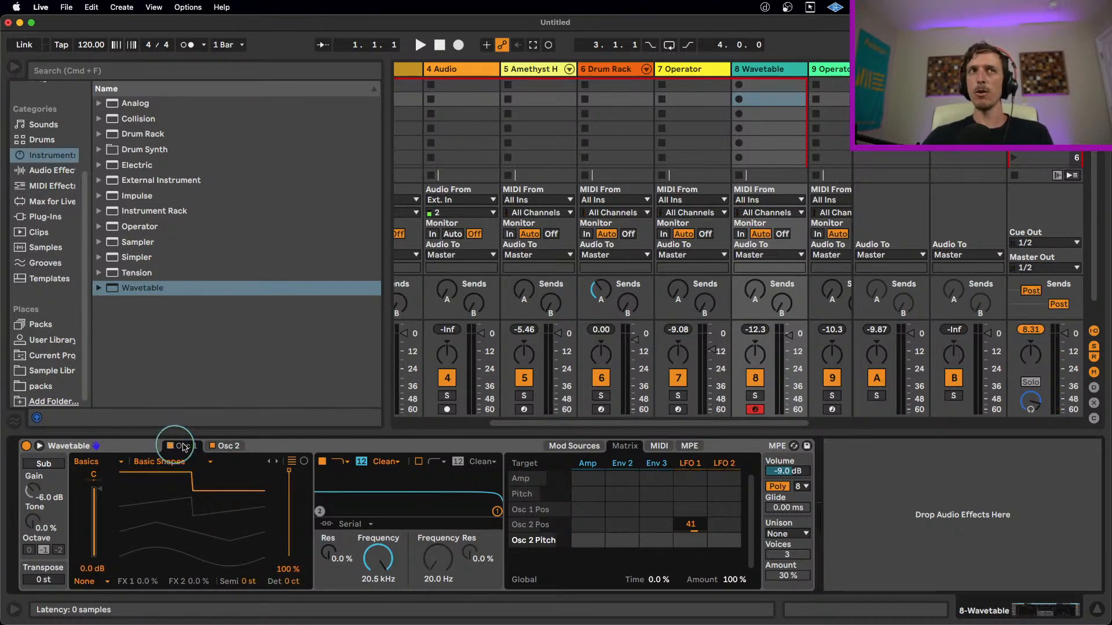
{"action": "left_click", "coordinate": [240, 447]}
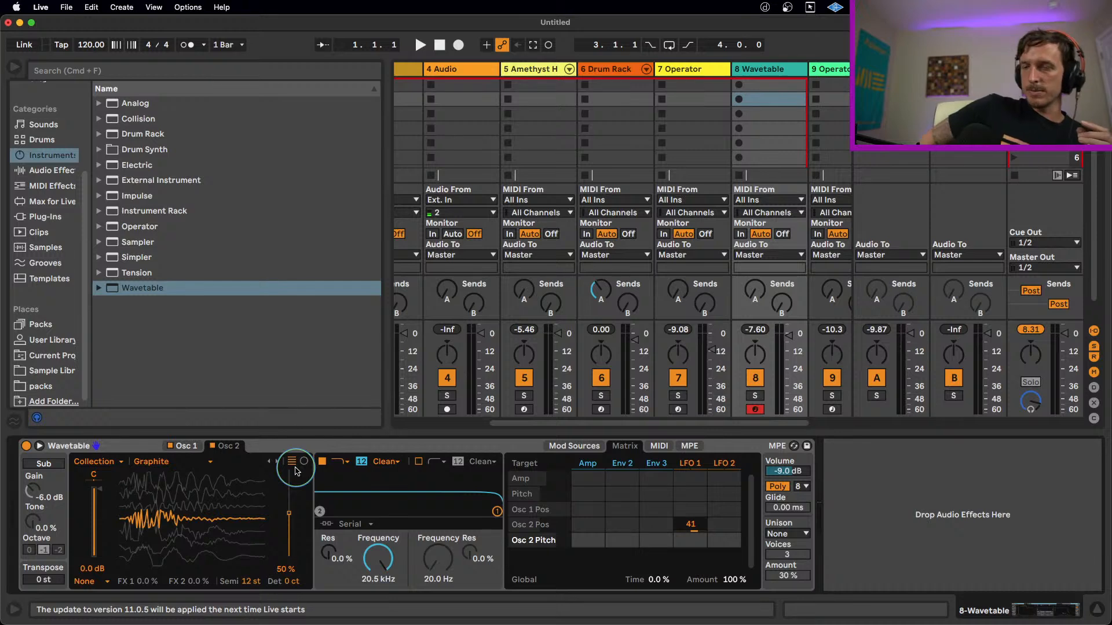
{"action": "left_click", "coordinate": [183, 449]}
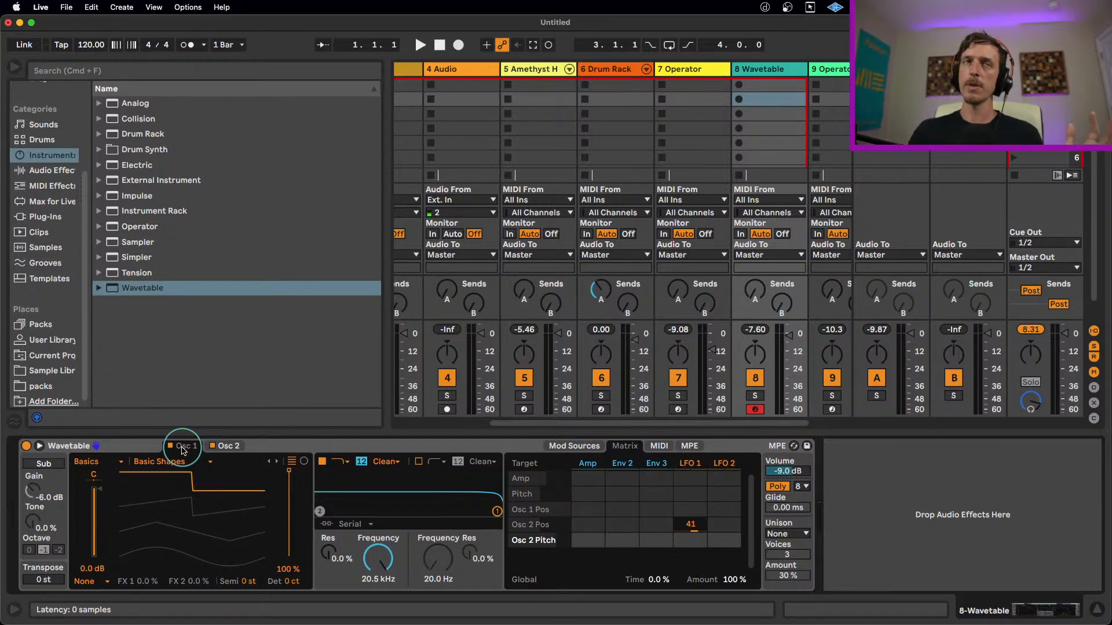
- Return to Osc 2 and advance its wavetable through Olive to Pearl while auditioning the layered sound
{"action": "left_click", "coordinate": [224, 450]}
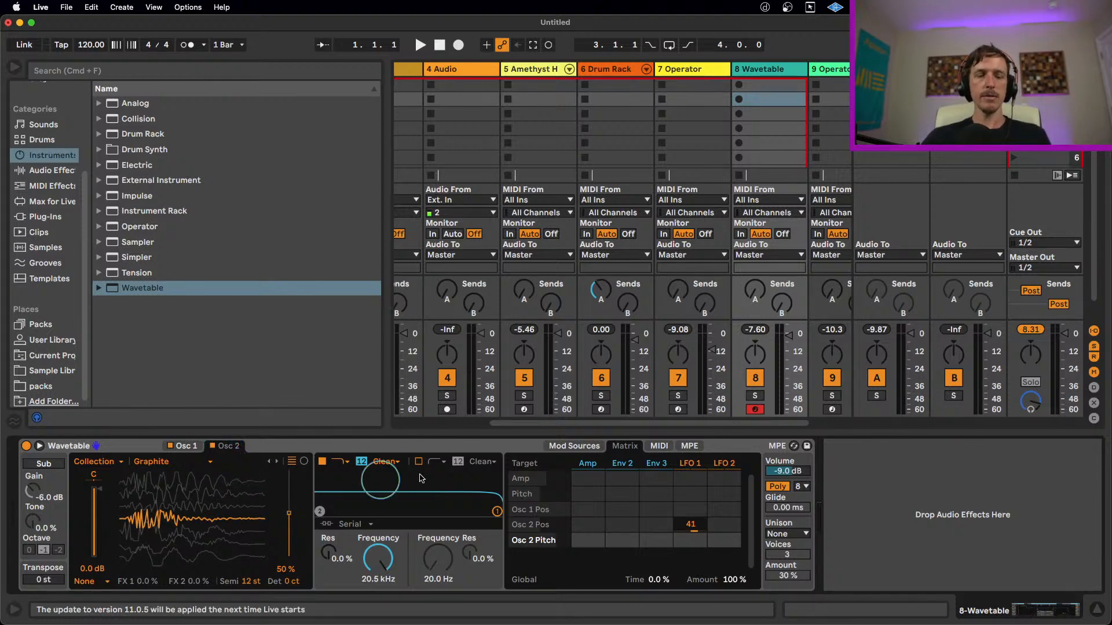
{"action": "left_click", "coordinate": [278, 462]}
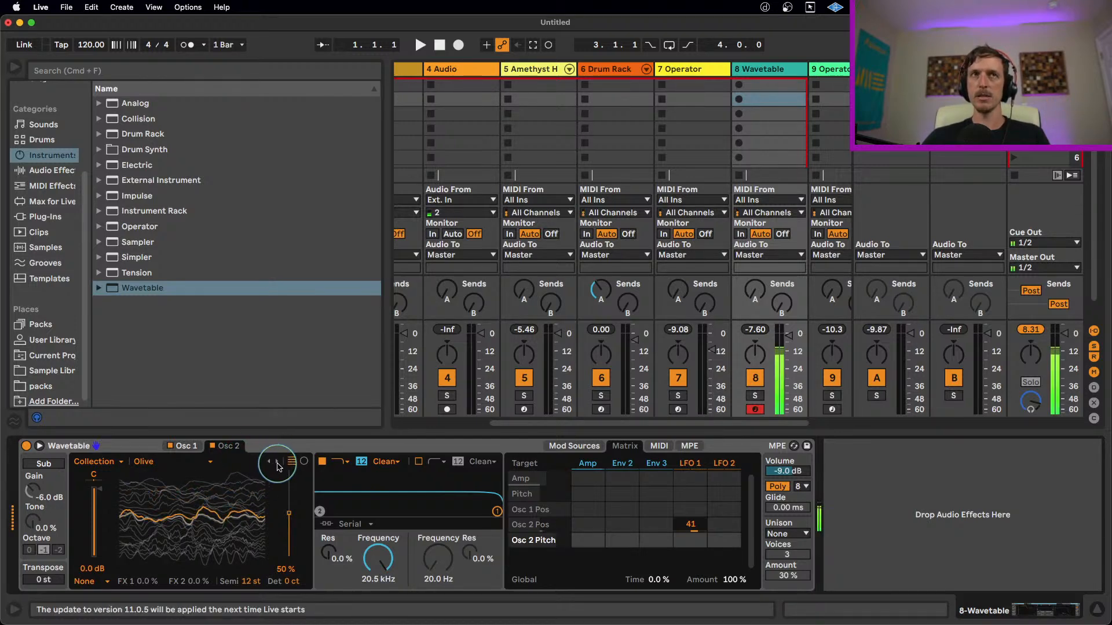
{"action": "left_click", "coordinate": [278, 463]}
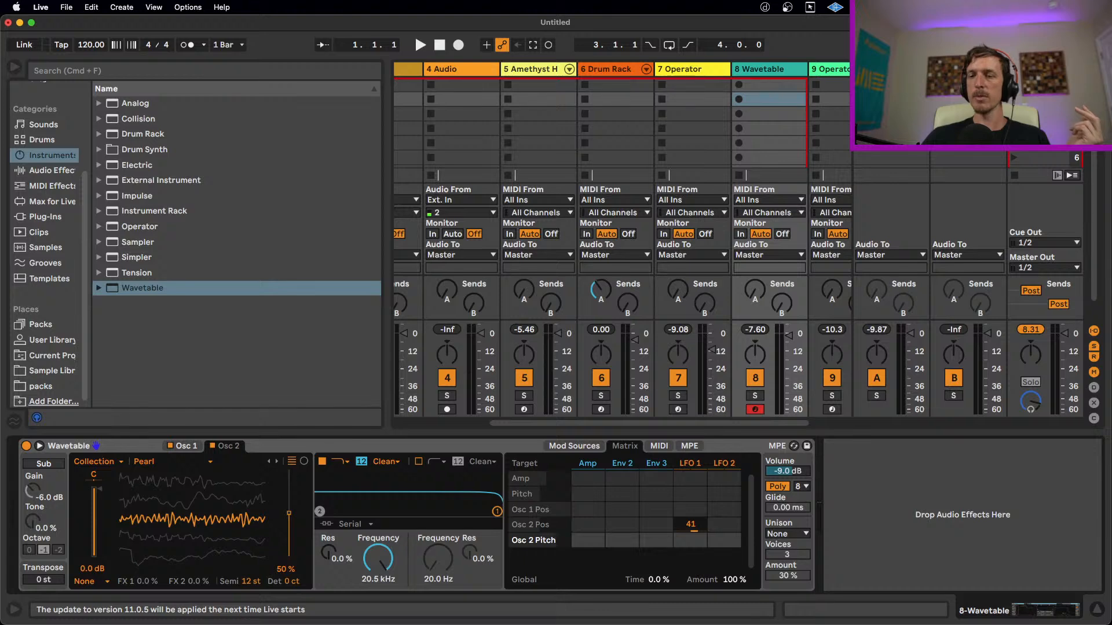
- Switch to Firefox, replay the reference track from about 1:44, pause it and go back to Ableton Live
{"action": "key", "text": "super+Tab"}
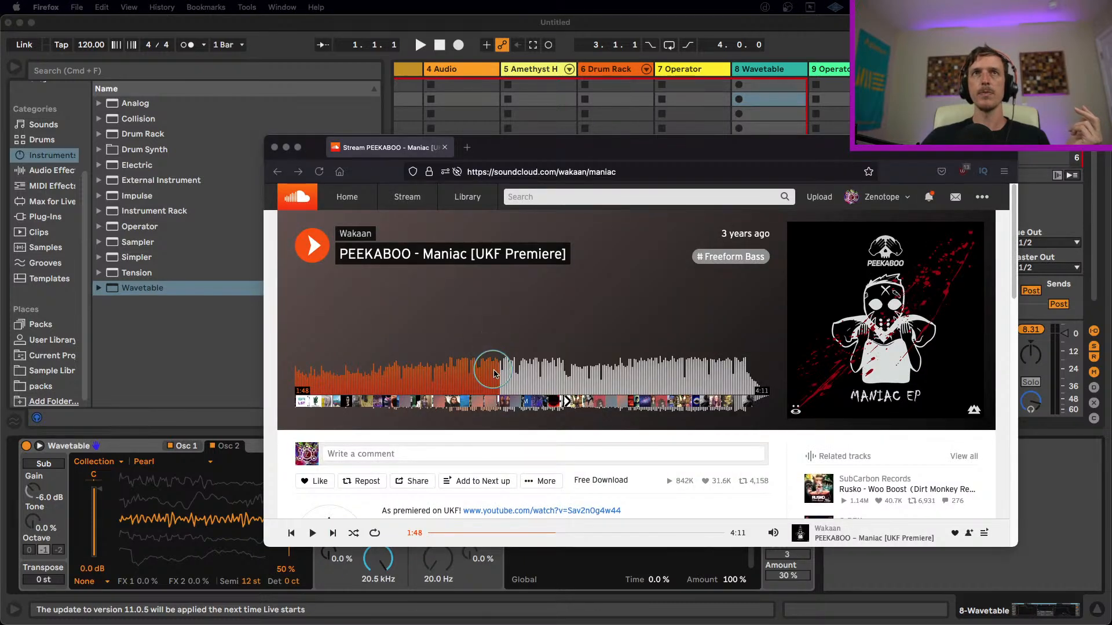
{"action": "left_click", "coordinate": [494, 373]}
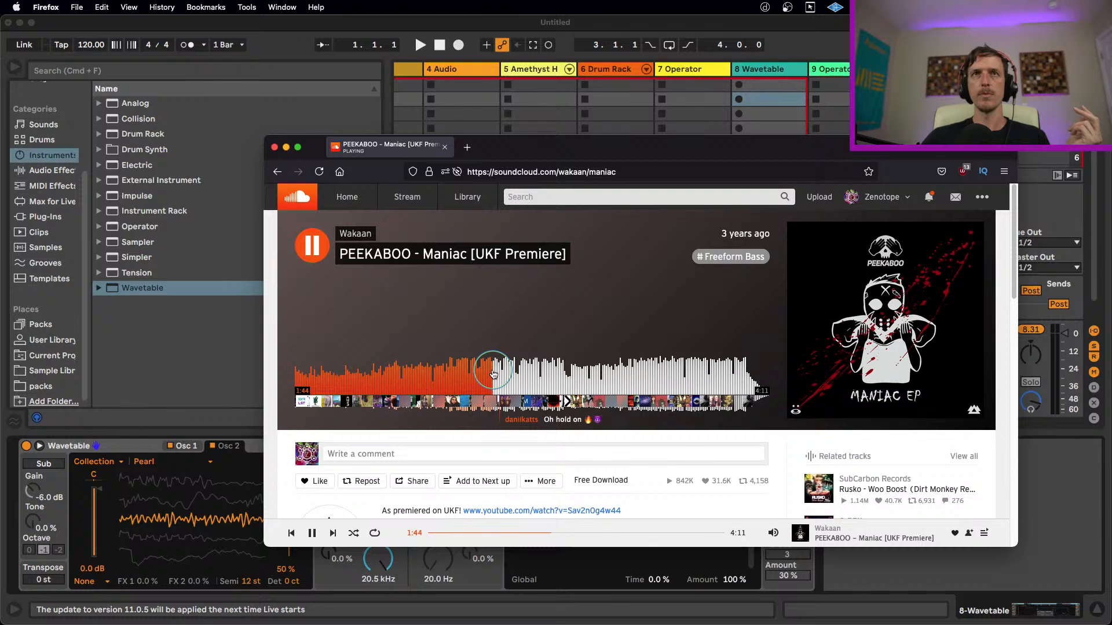
{"action": "left_click", "coordinate": [309, 248]}
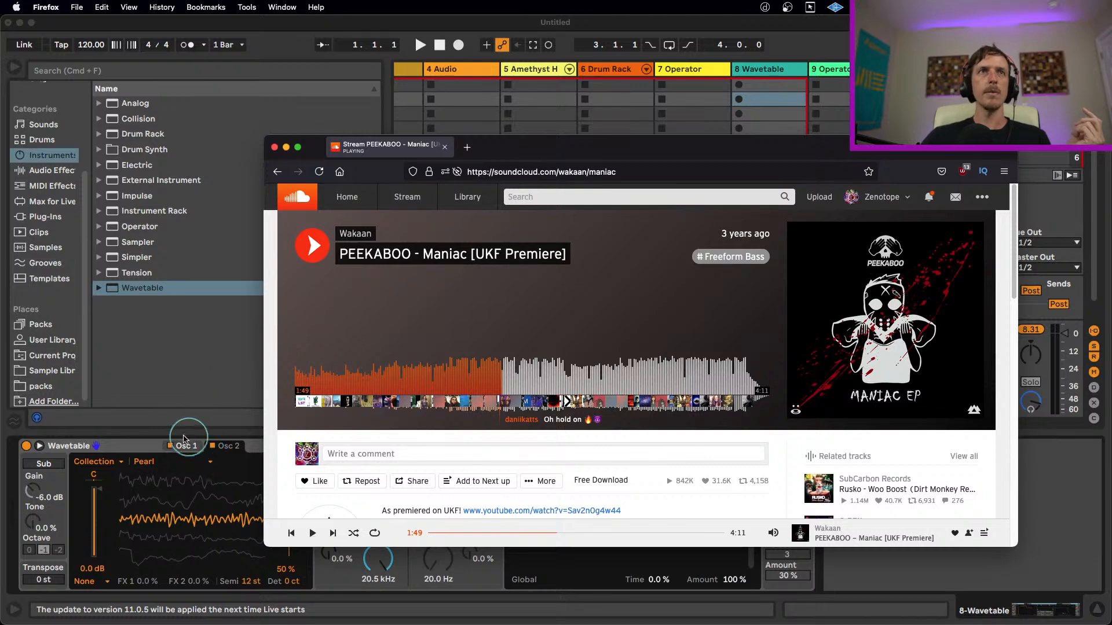
{"action": "left_click", "coordinate": [244, 429]}
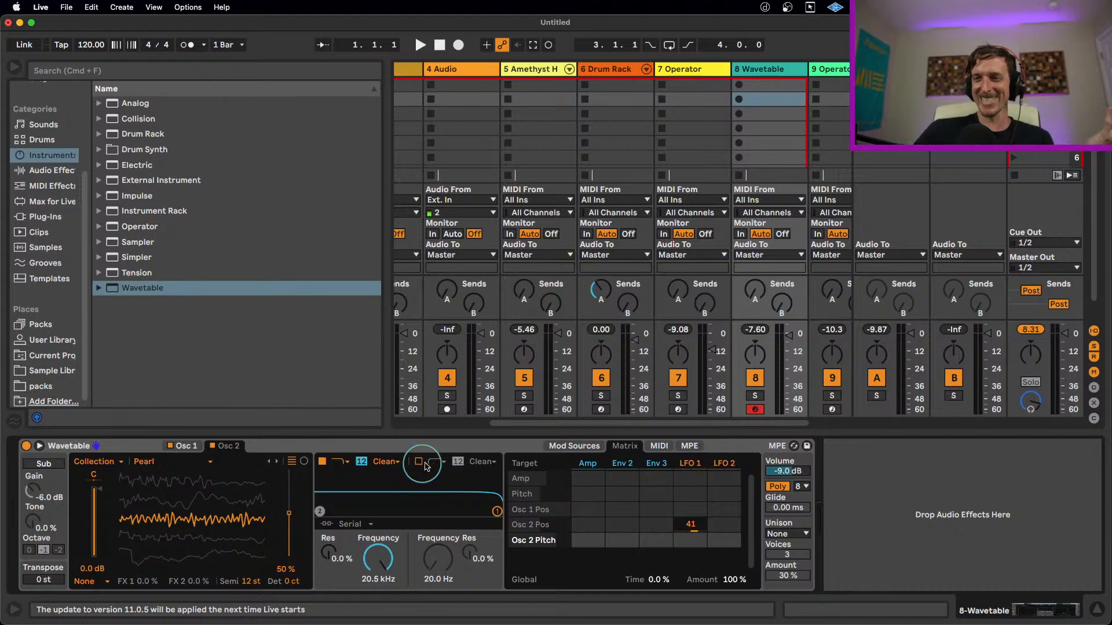
- Set Filter 1 to 1.38 kHz with 60% resonance and modulate its frequency with LFO 1 by 36
{"action": "left_click", "coordinate": [376, 448]}
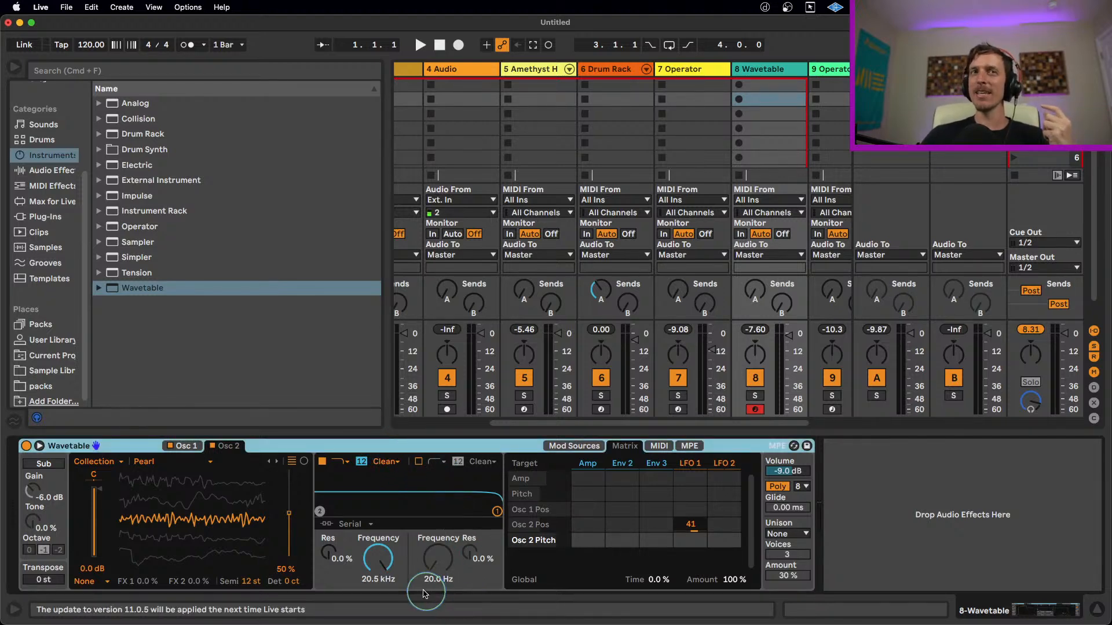
{"action": "left_click_drag", "start_coordinate": [379, 564], "coordinate": [379, 596]}
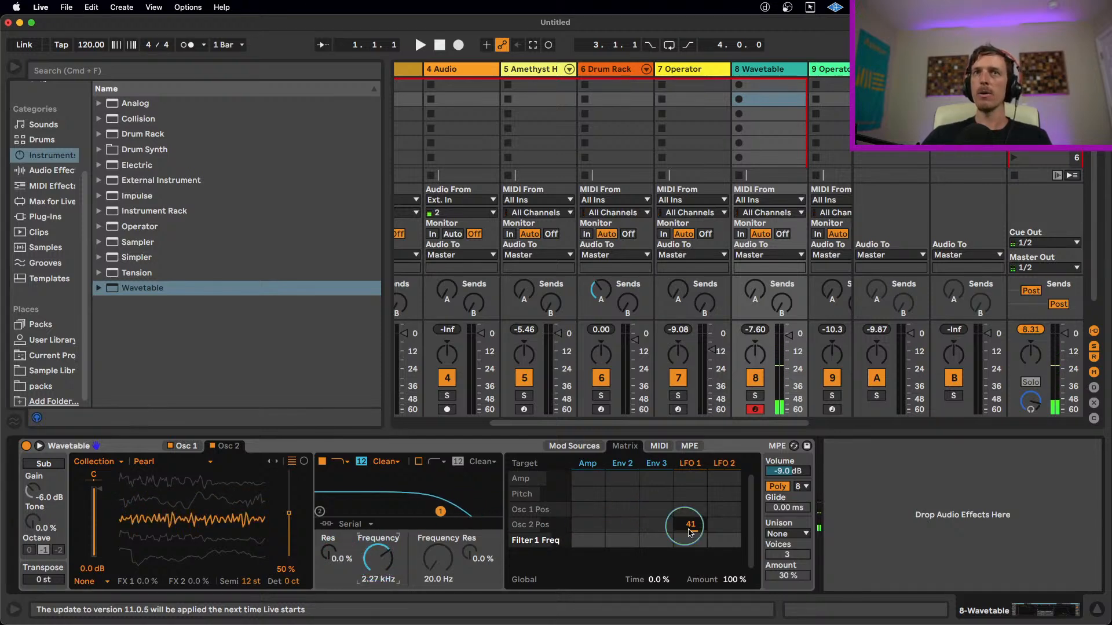
{"action": "left_click_drag", "start_coordinate": [691, 539], "coordinate": [690, 521]}
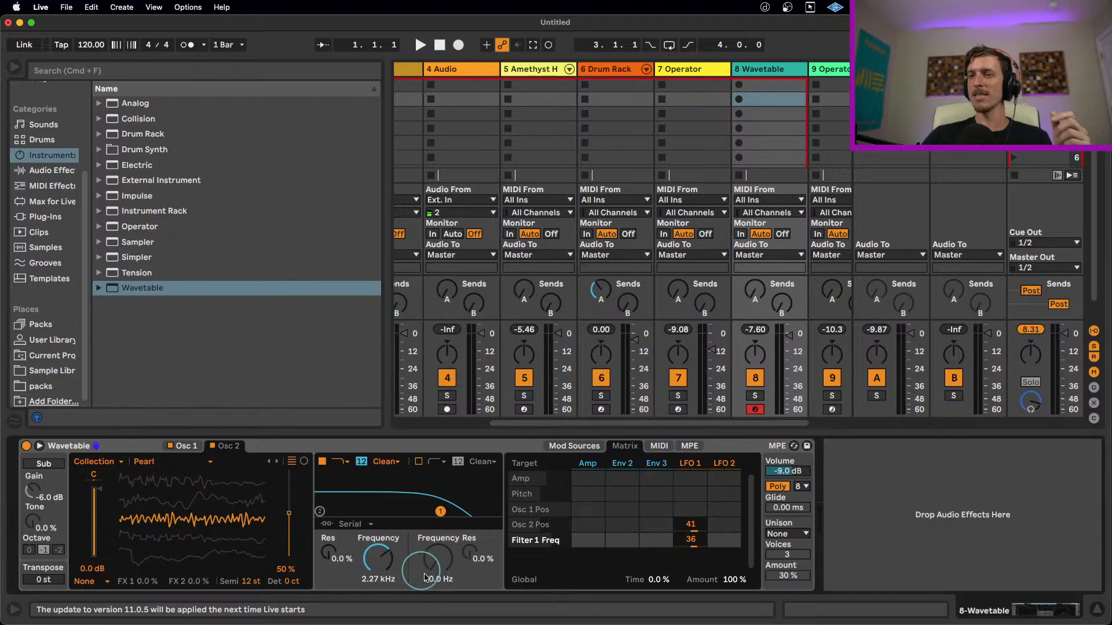
{"action": "left_click_drag", "start_coordinate": [331, 557], "coordinate": [331, 535]}
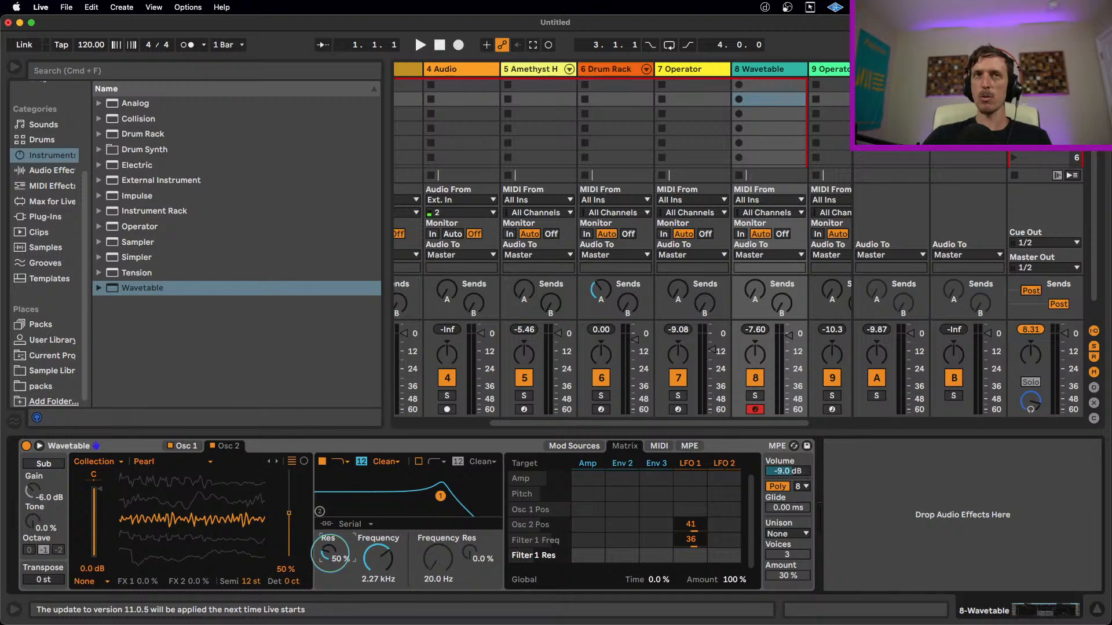
{"action": "left_click_drag", "start_coordinate": [330, 553], "coordinate": [377, 570]}
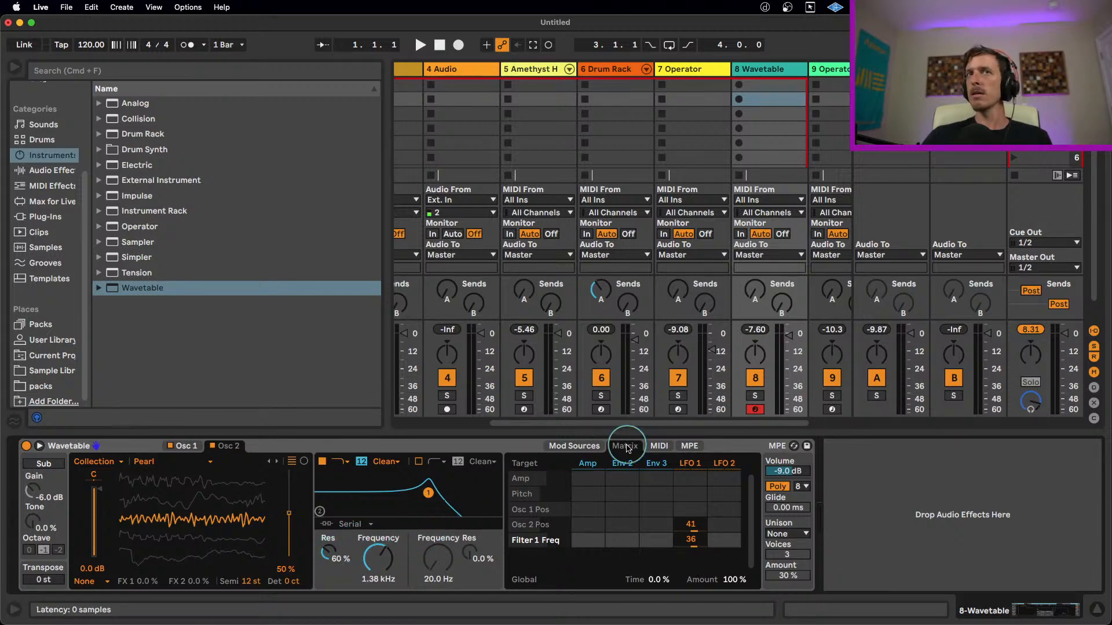
- Sync LFO 1's rate to 1/8 notes and set the project tempo to 140 BPM
{"action": "left_click", "coordinate": [596, 449]}
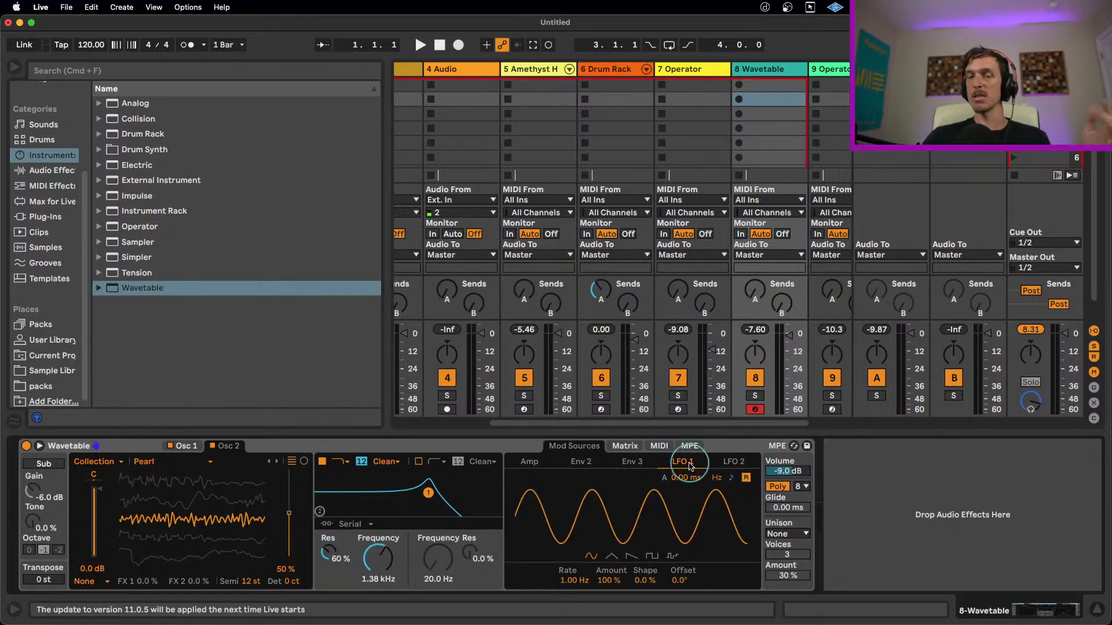
{"action": "left_click", "coordinate": [732, 481]}
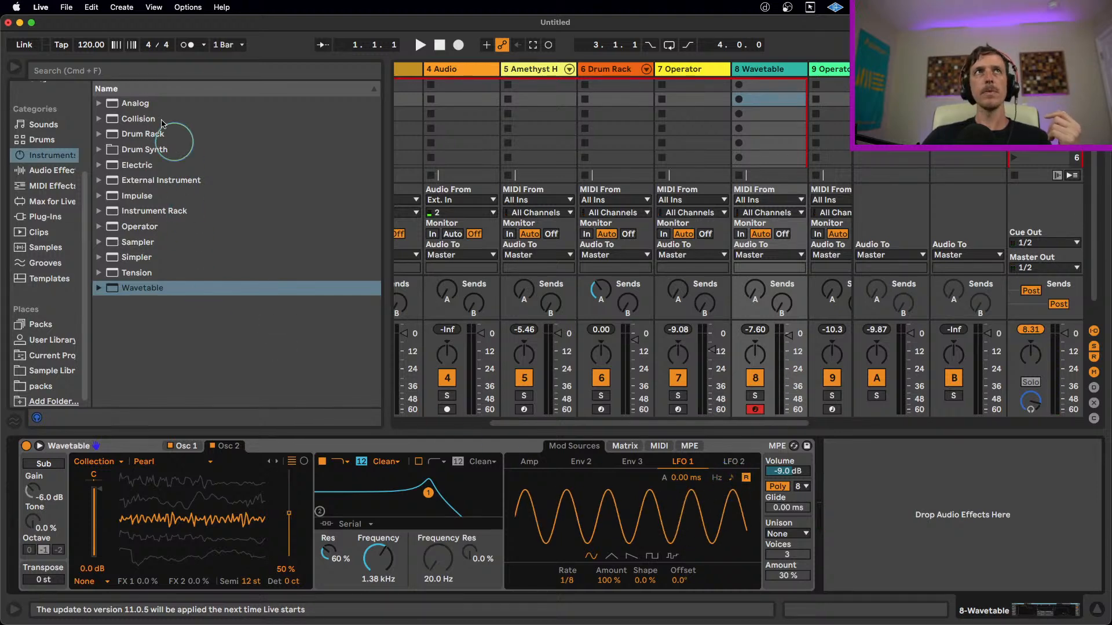
{"action": "left_click_drag", "start_coordinate": [87, 44], "coordinate": [86, 43]}
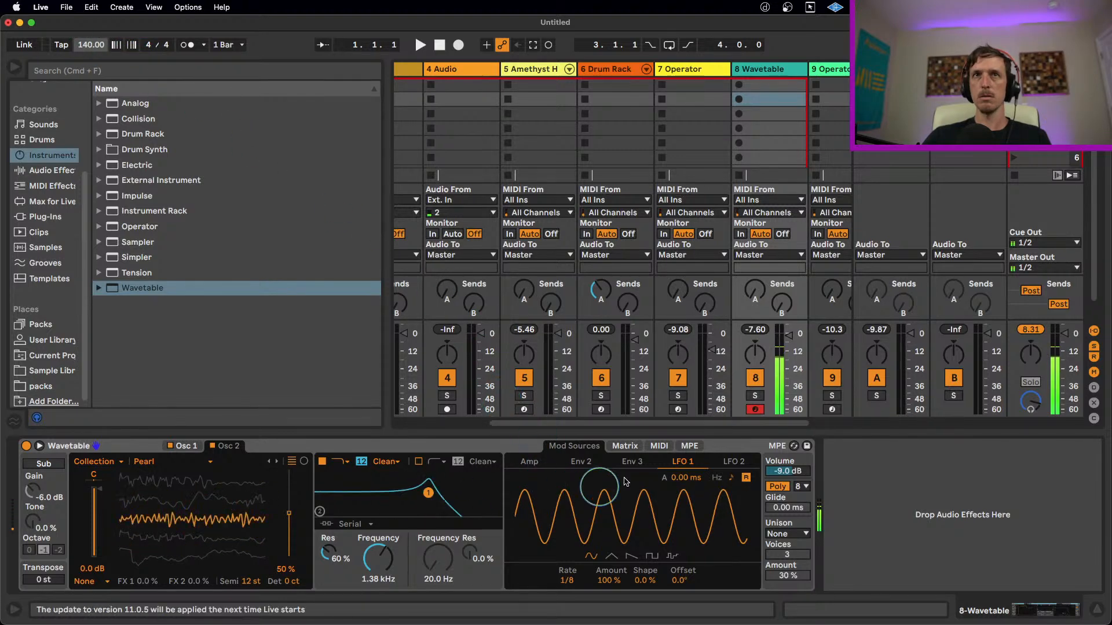
- Set LFO 1's modulation amount on Filter 1 frequency to 19 while auditioning the bass
{"action": "left_click", "coordinate": [627, 450]}
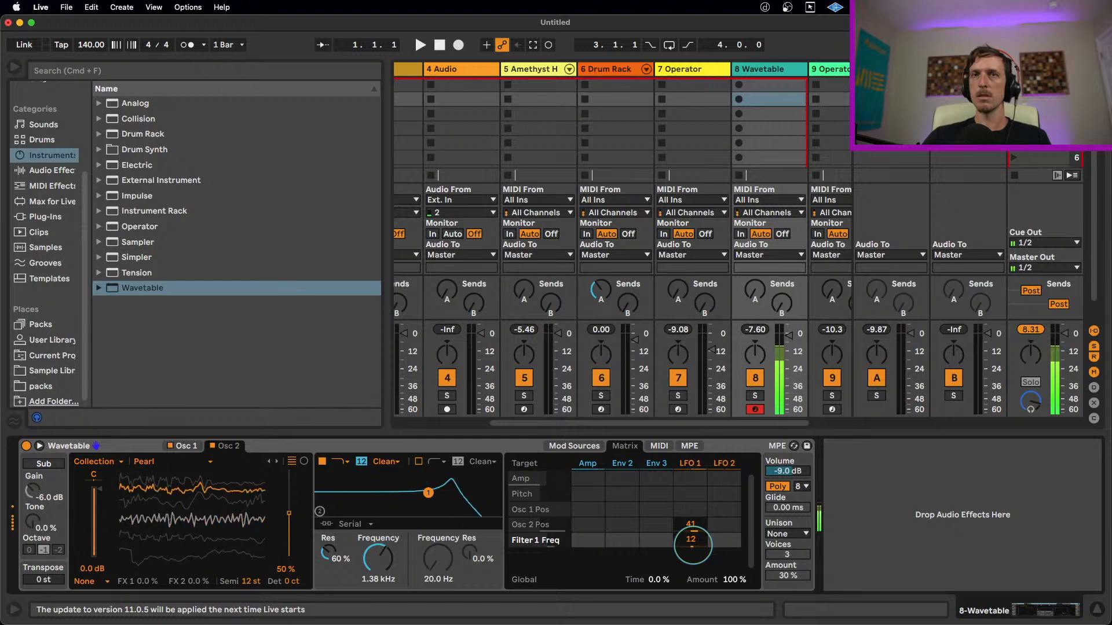
{"action": "left_click_drag", "start_coordinate": [695, 549], "coordinate": [695, 544]}
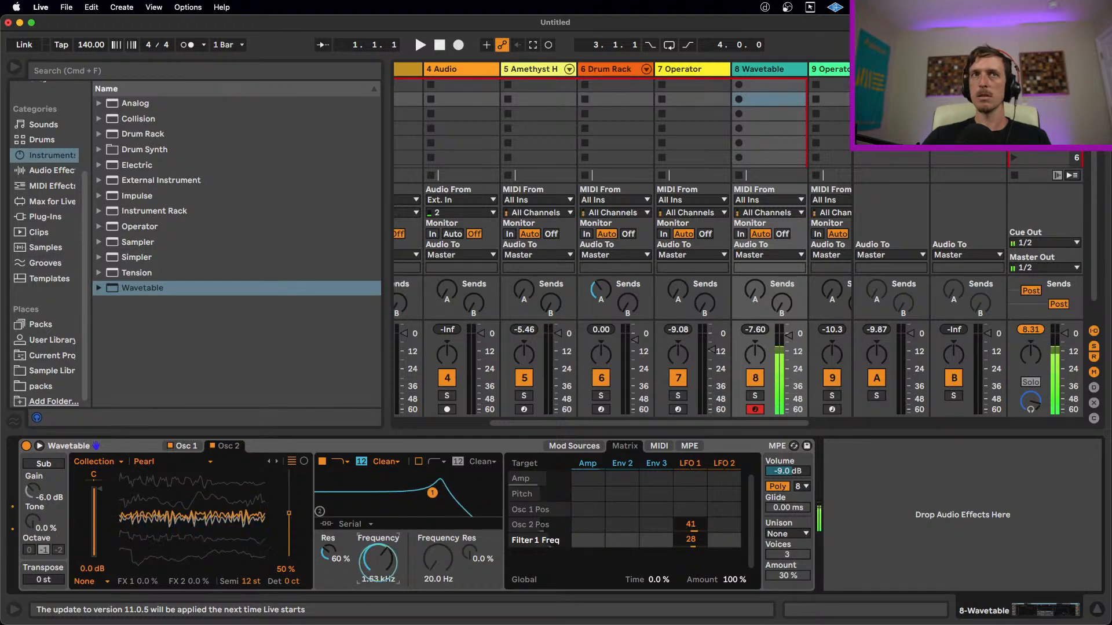
{"action": "left_click_drag", "start_coordinate": [698, 543], "coordinate": [697, 546]}
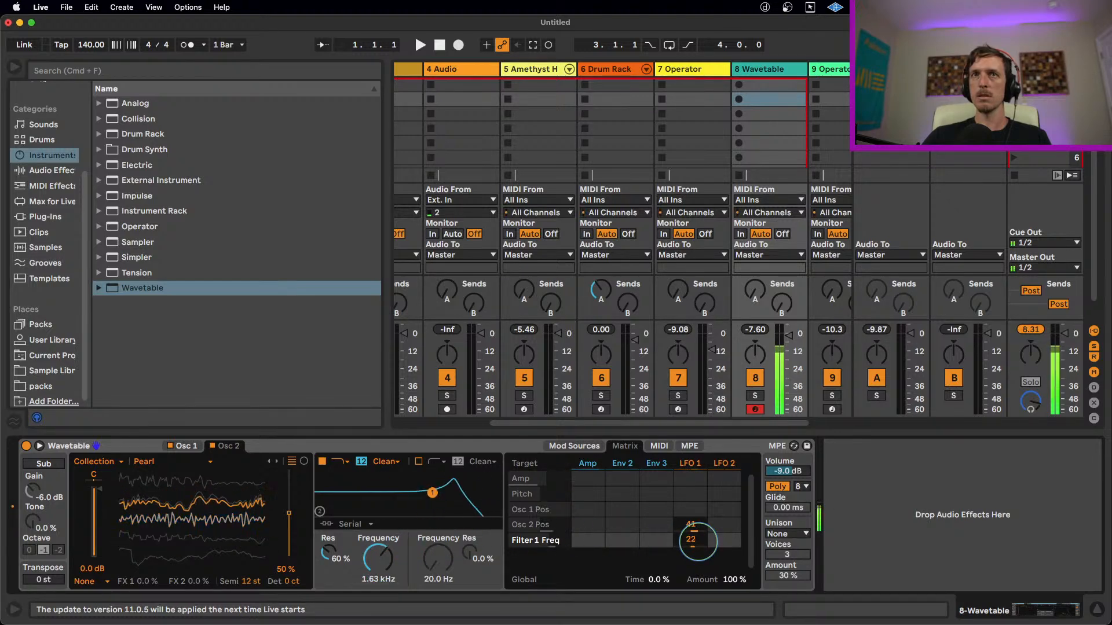
- Set Filter 1's frequency to 3.93 kHz, auditioning in lower octaves, and step Osc 2's wavetable back to Graphite
{"action": "left_click_drag", "start_coordinate": [380, 567], "coordinate": [380, 555]}
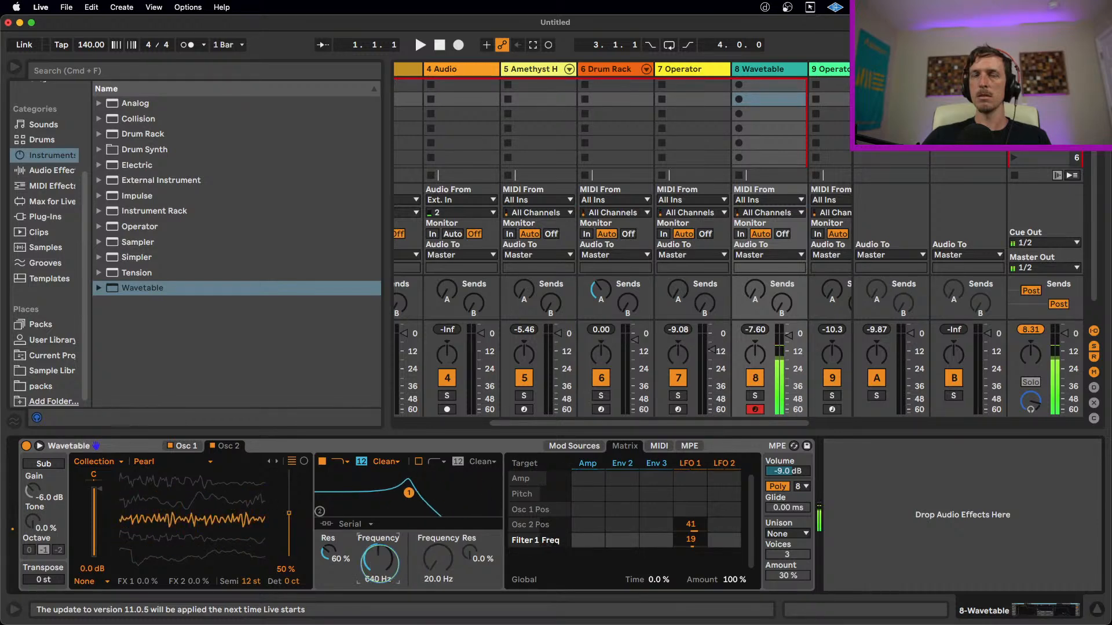
{"action": "key", "text": "z"}
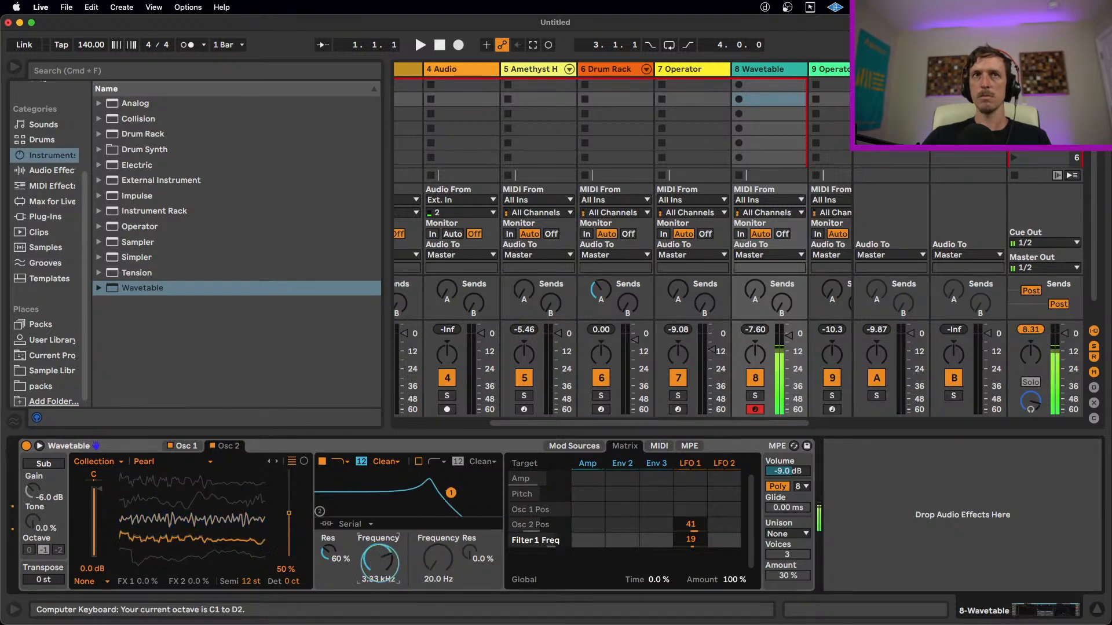
{"action": "key", "text": "z"}
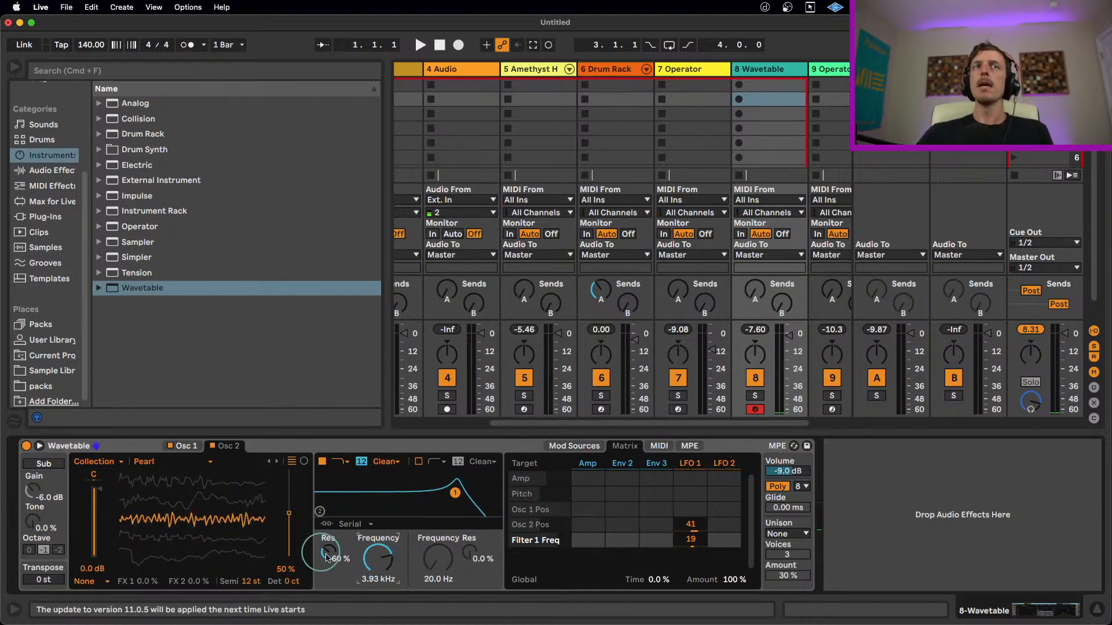
{"action": "left_click", "coordinate": [268, 463]}
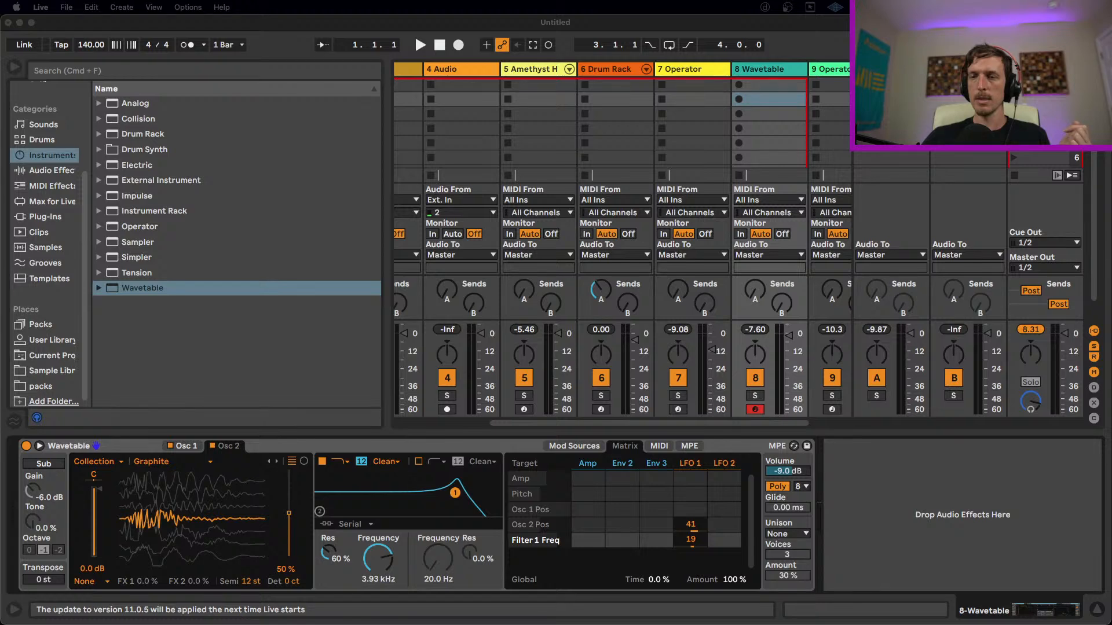
- Switch to Firefox, replay the Maniac reference track from about 1:46, pause it and return to Ableton Live
{"action": "left_click", "coordinate": [410, 623]}
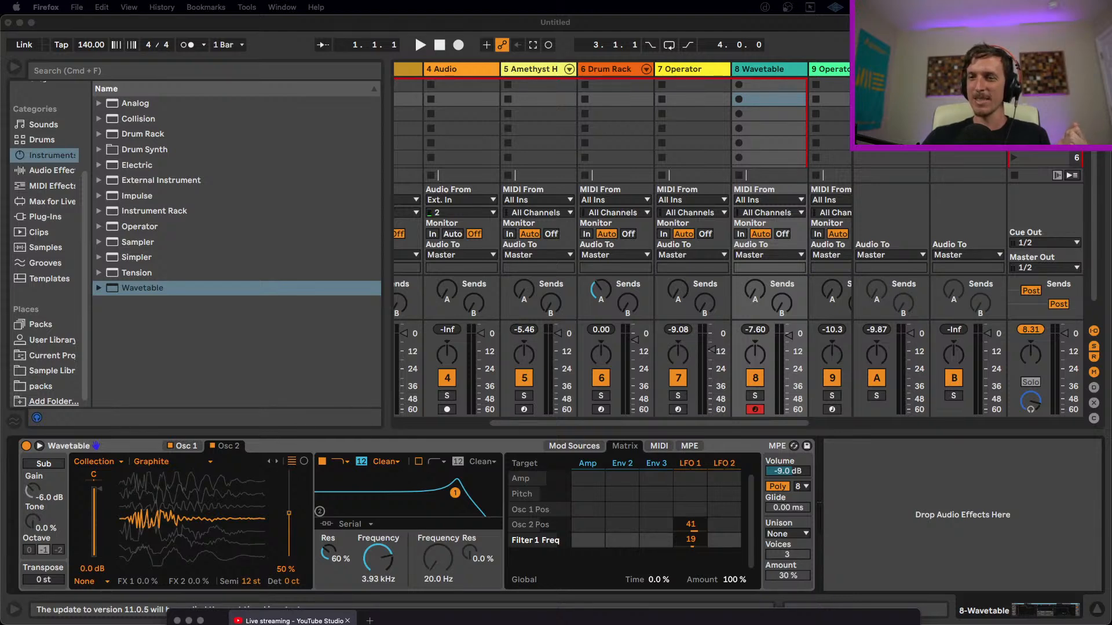
{"action": "key", "text": "super+Tab"}
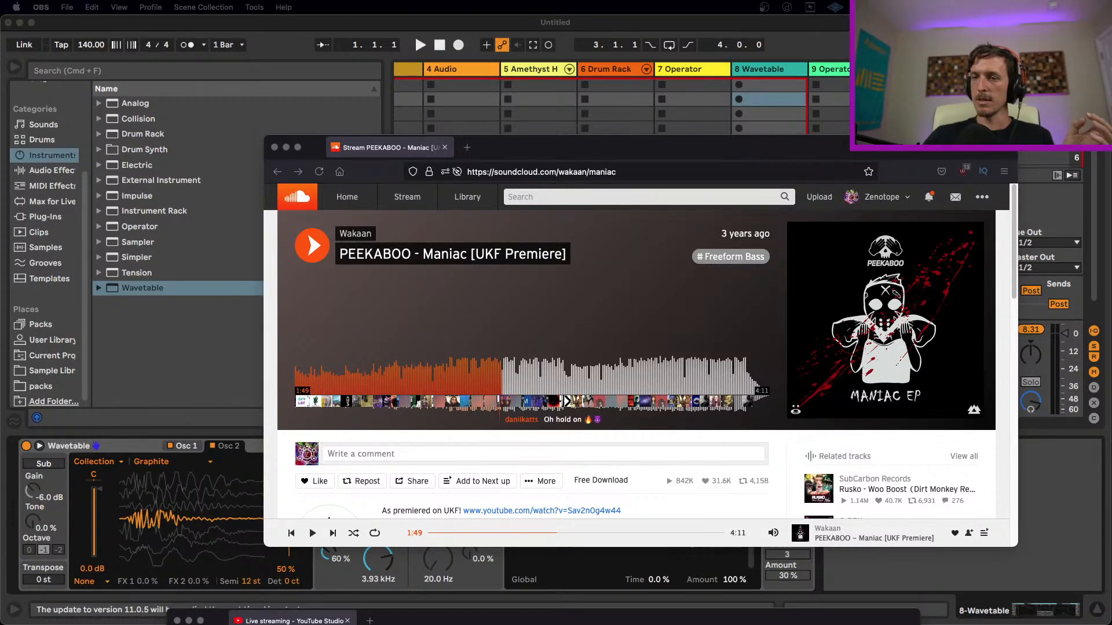
{"action": "key", "text": "super+Tab"}
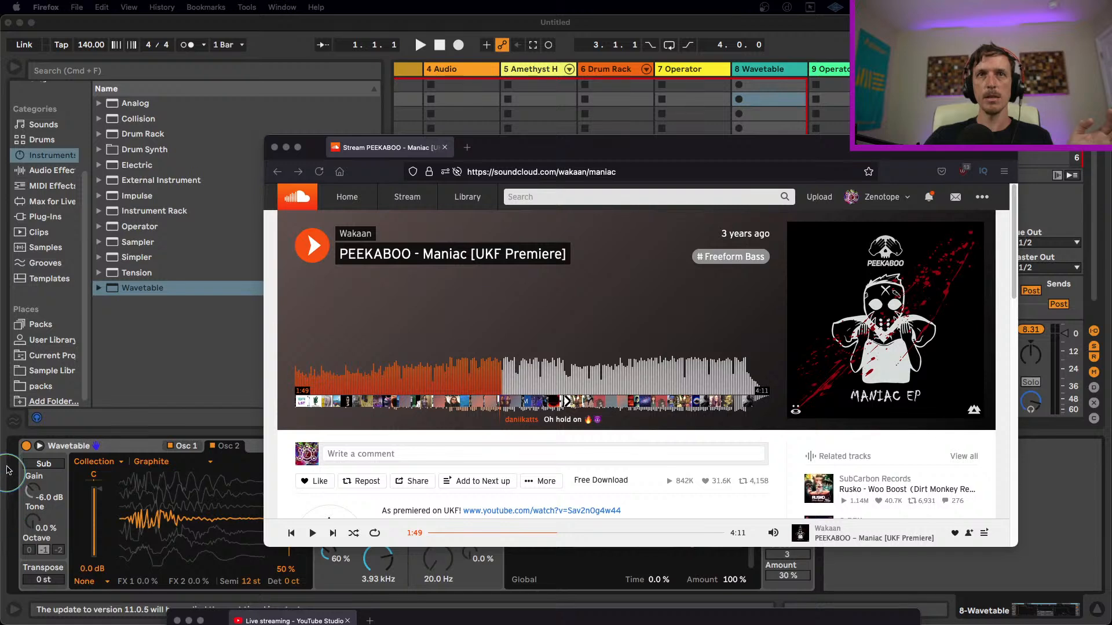
{"action": "left_click_drag", "start_coordinate": [395, 612], "coordinate": [396, 624]}
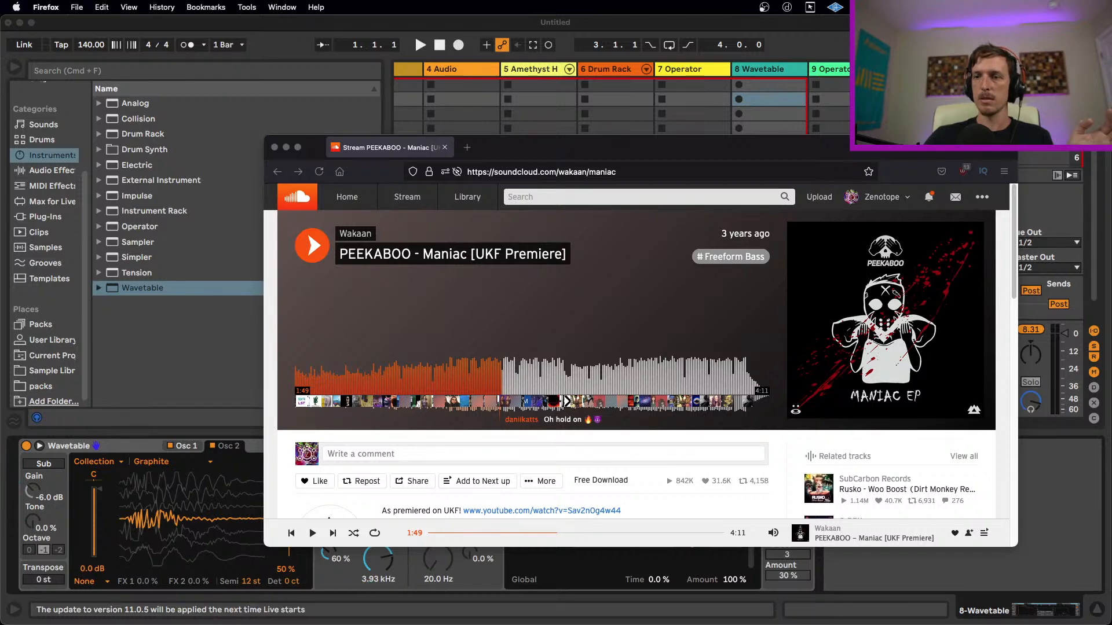
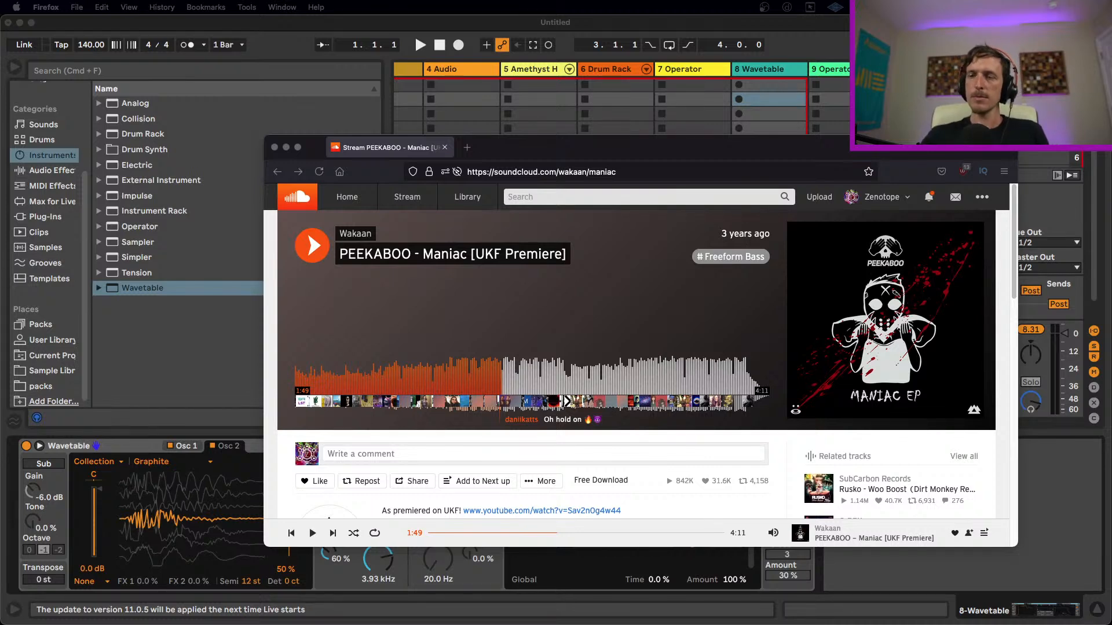
{"action": "left_click", "coordinate": [617, 446]}
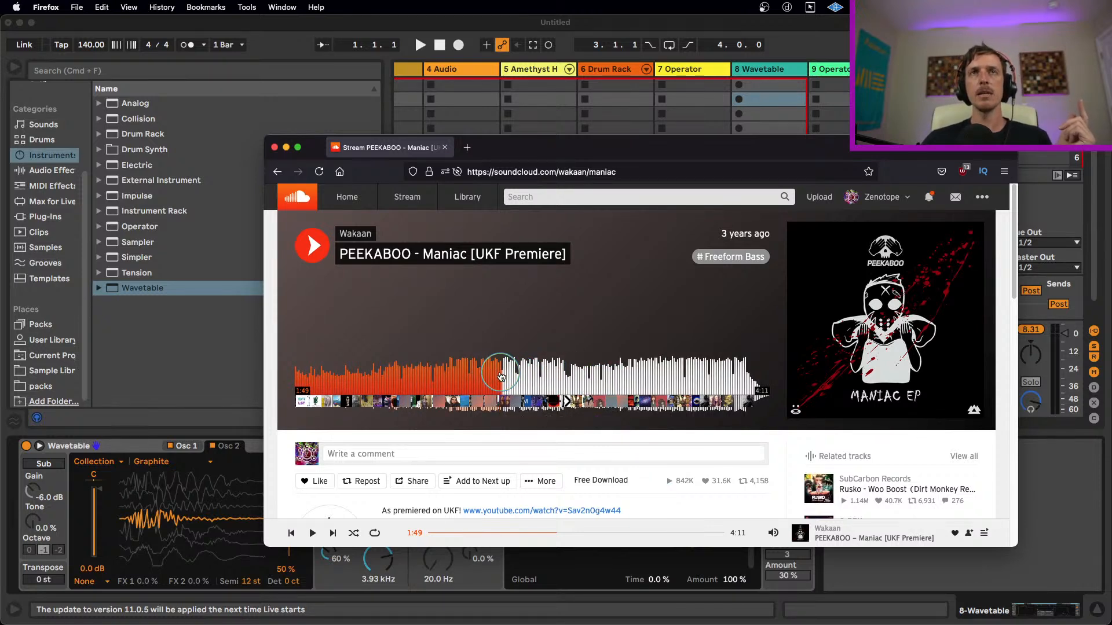
{"action": "left_click", "coordinate": [495, 377]}
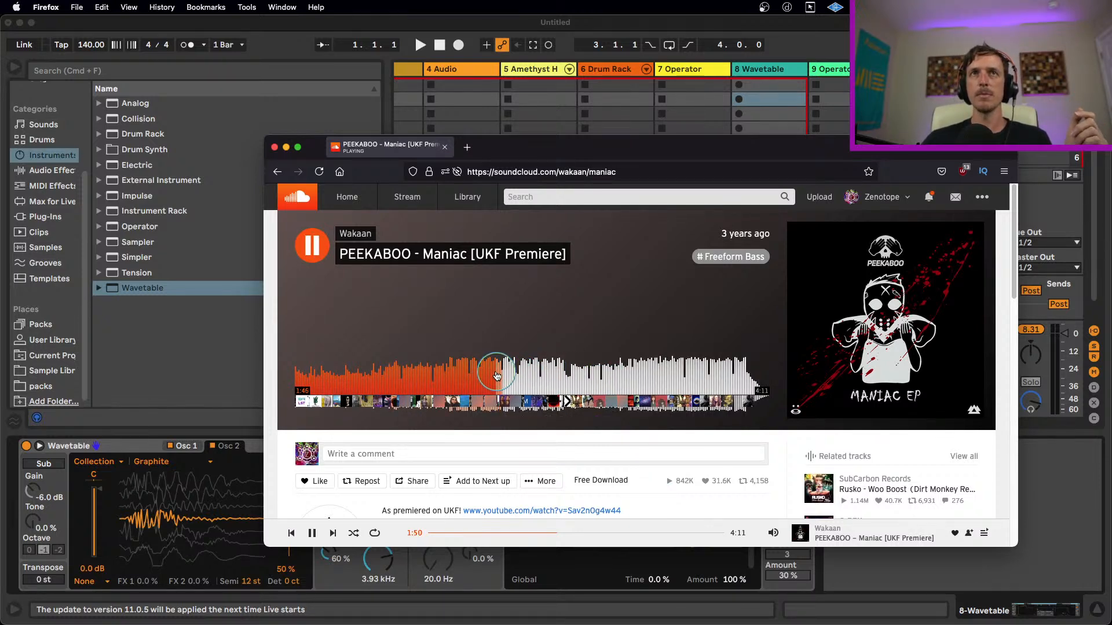
{"action": "left_click", "coordinate": [312, 250]}
{"action": "left_click", "coordinate": [139, 450]}
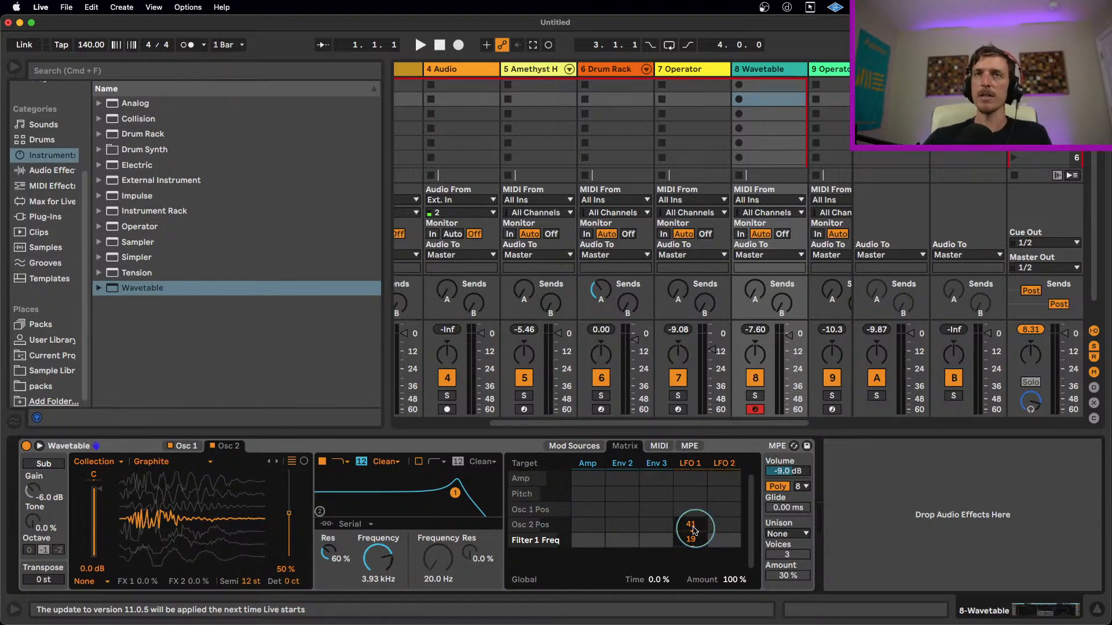
- Set LFO 1's modulation of Osc 2 position to 19 and Filter 1 to 4.21 kHz with 62% resonance
{"action": "left_click_drag", "start_coordinate": [693, 527], "coordinate": [693, 540]}
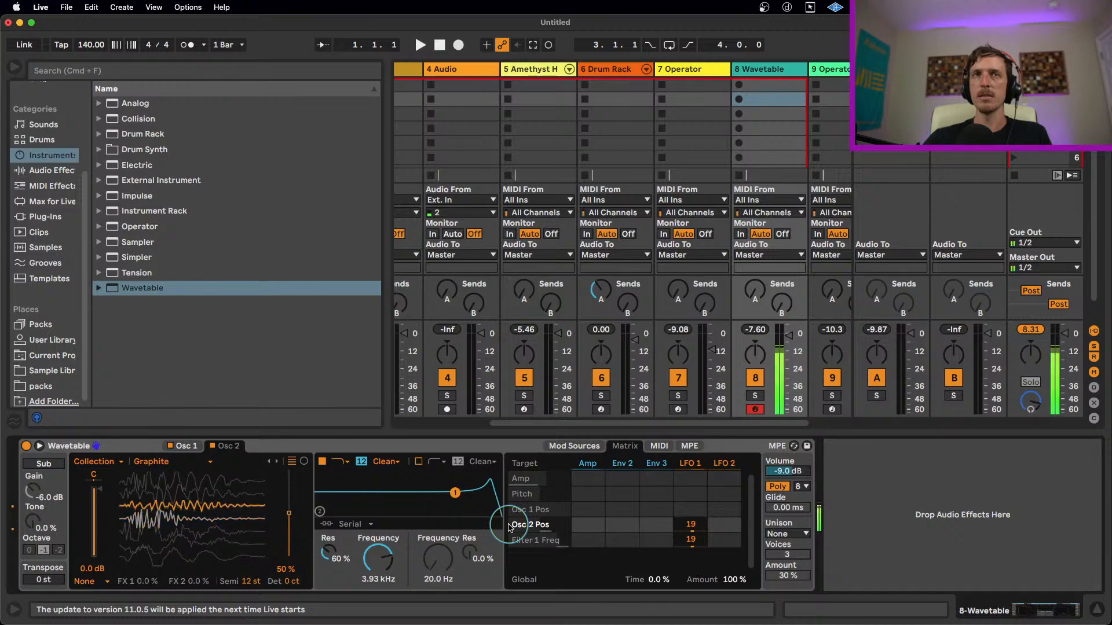
{"action": "left_click_drag", "start_coordinate": [455, 496], "coordinate": [456, 492]}
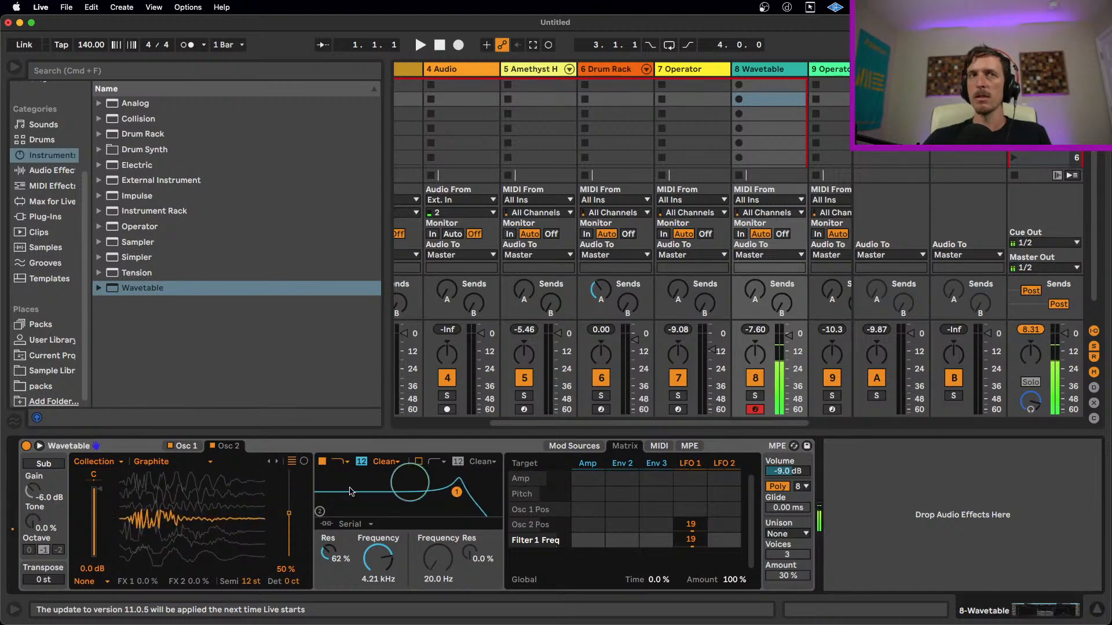
- Audition Osc 1's Basic Shapes position at 100%, and advance Osc 2's wavetable from Graphite through Ruby to Sapphire
{"action": "left_click", "coordinate": [194, 446]}
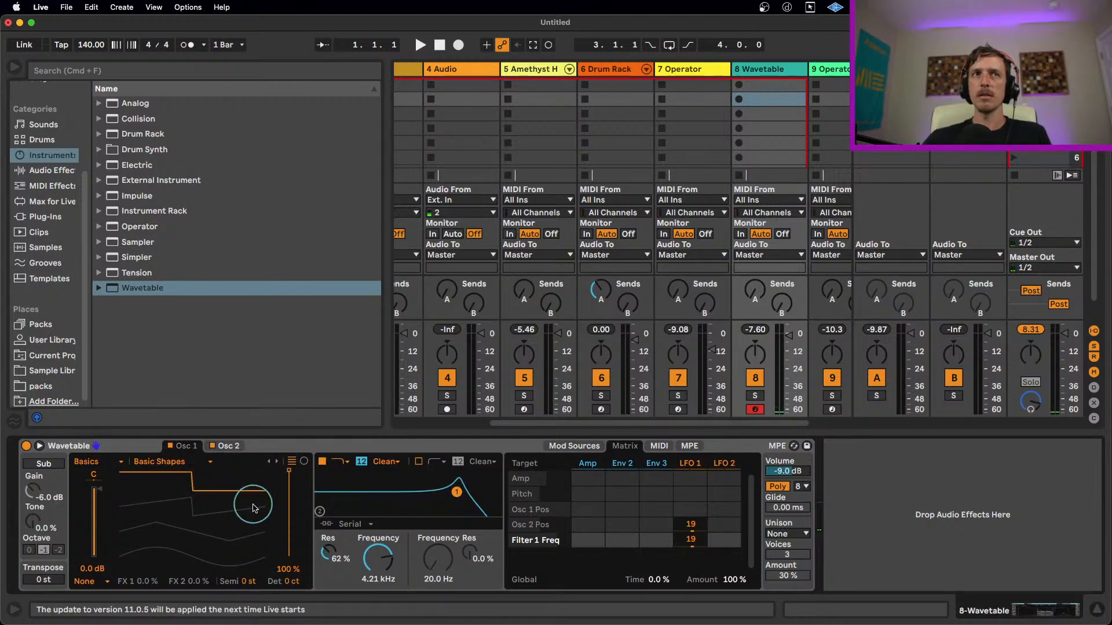
{"action": "left_click_drag", "start_coordinate": [259, 513], "coordinate": [259, 476]}
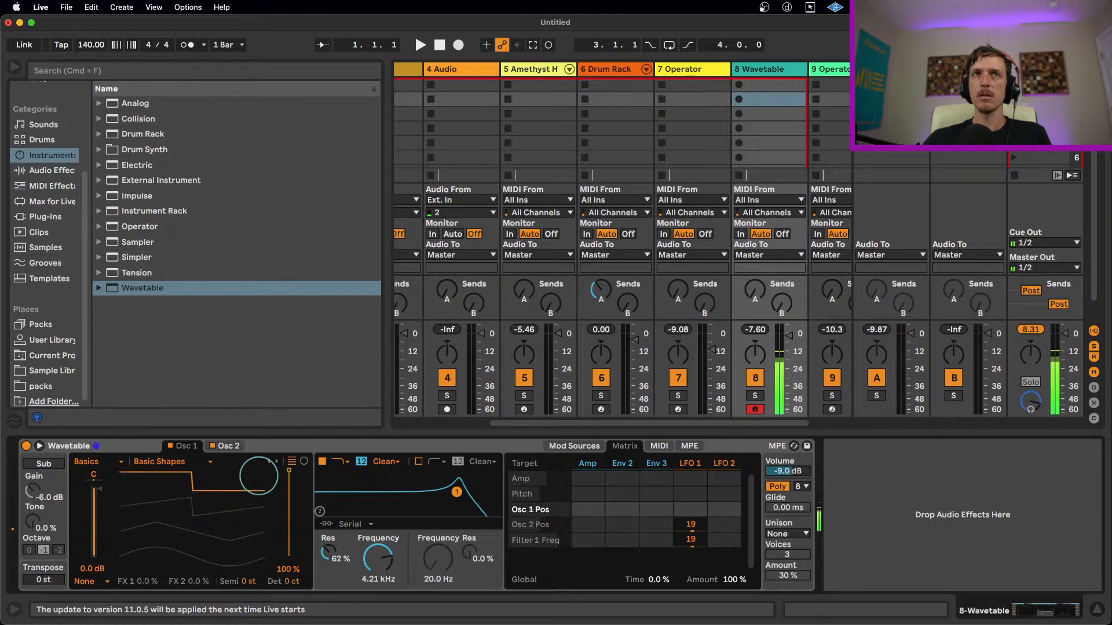
{"action": "left_click", "coordinate": [232, 447]}
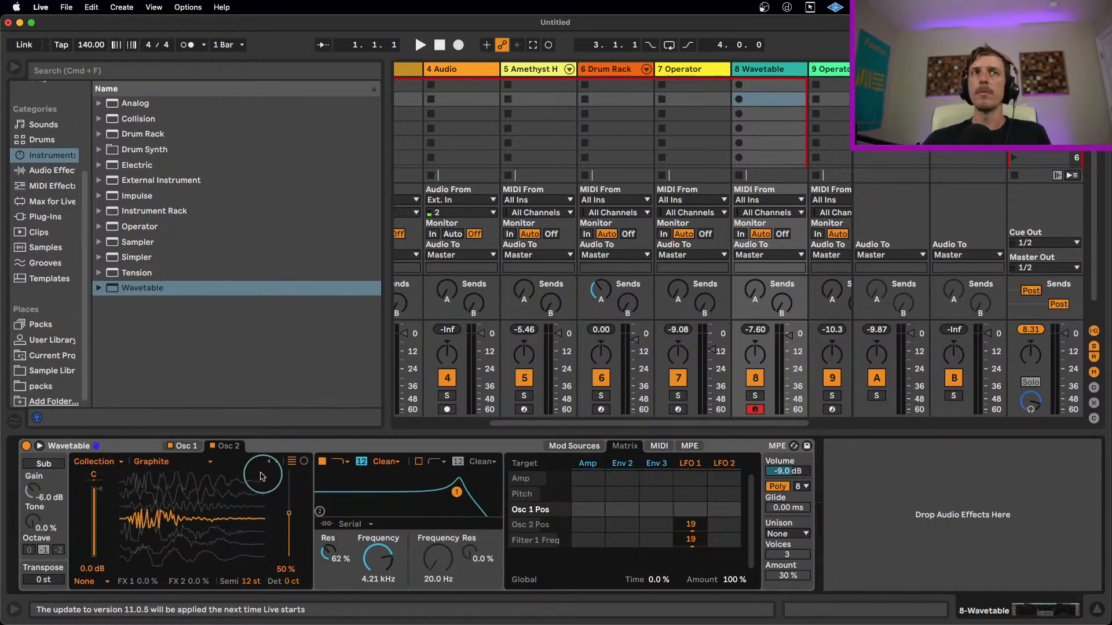
{"action": "left_click", "coordinate": [276, 466]}
{"action": "left_click", "coordinate": [277, 466]}
{"action": "left_click", "coordinate": [276, 466]}
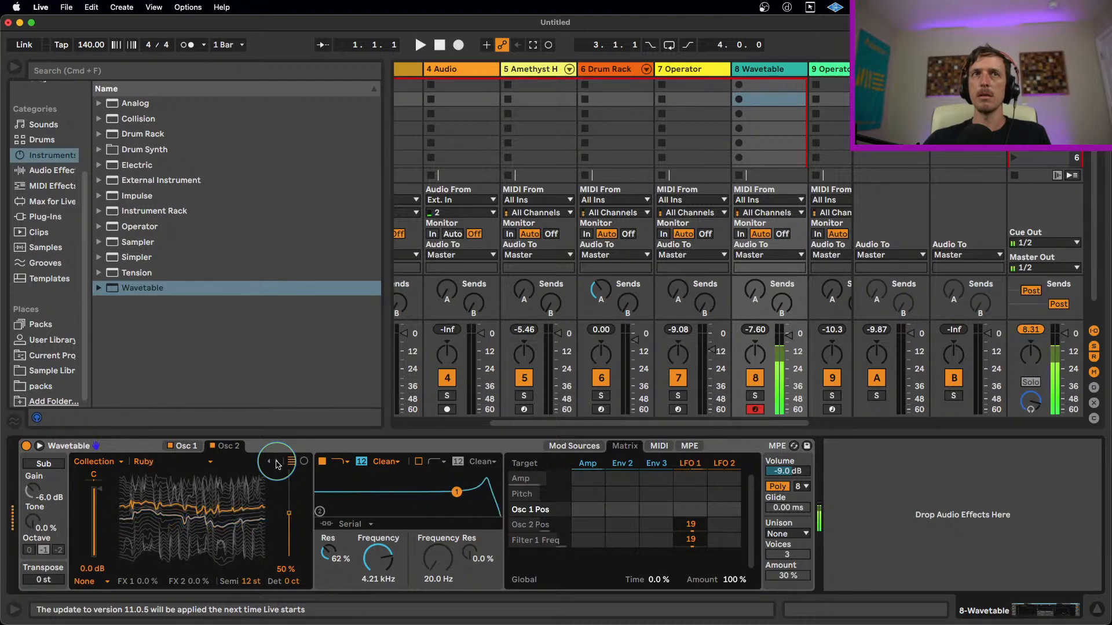
{"action": "left_click", "coordinate": [276, 465]}
{"action": "left_click", "coordinate": [276, 465]}
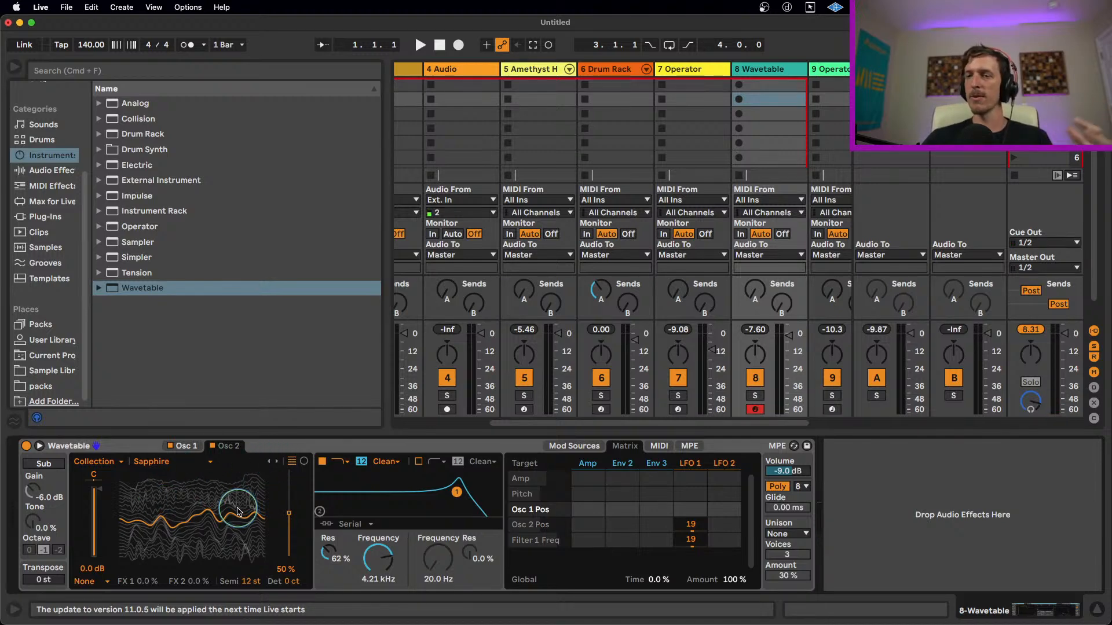
- Advance Osc 2's wavetable through Slate to Violet in the Collection category and set its position to 18%
{"action": "left_click", "coordinate": [277, 466]}
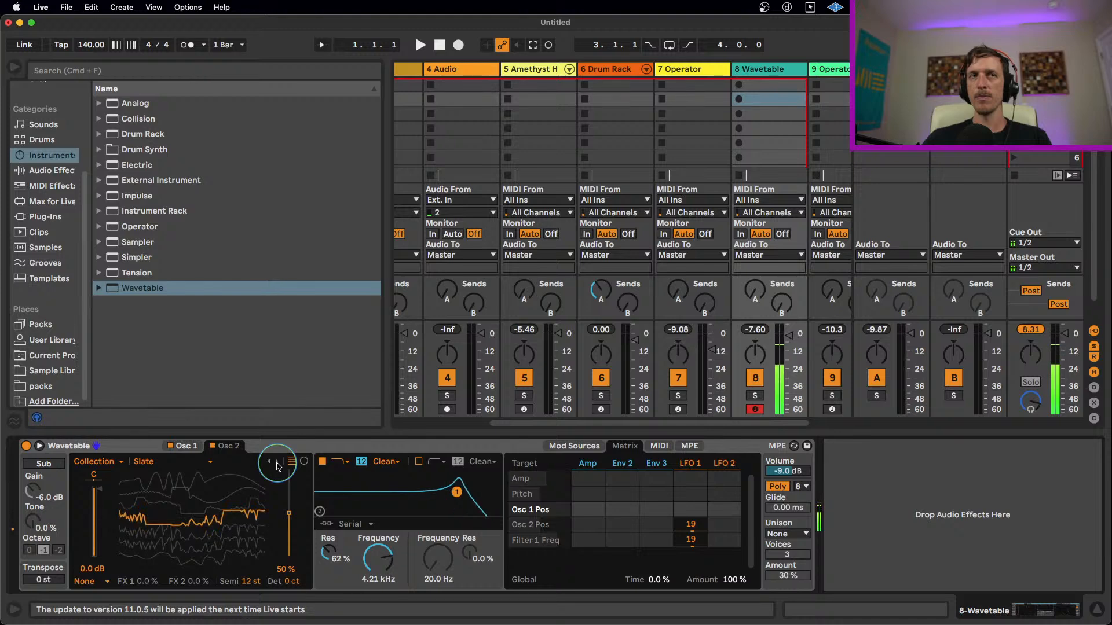
{"action": "left_click", "coordinate": [277, 465]}
{"action": "left_click", "coordinate": [278, 462]}
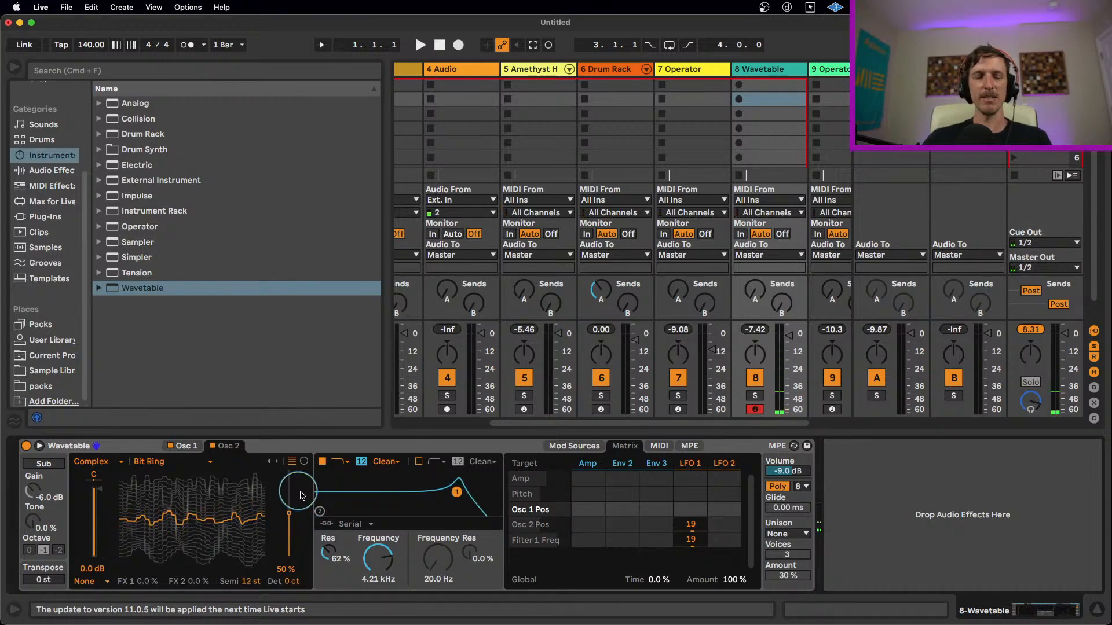
{"action": "left_click", "coordinate": [269, 462]}
{"action": "mouse_move", "coordinate": [289, 521]}
{"action": "left_mouse_down"}
{"action": "mouse_move", "coordinate": [288, 543]}
{"action": "mouse_move", "coordinate": [276, 485]}
{"action": "mouse_move", "coordinate": [276, 553]}
{"action": "mouse_move", "coordinate": [276, 534]}
{"action": "left_mouse_up"}
- Set Filter 1's frequency to 5.47 kHz and its resonance to 66% while auditioning the bass
{"action": "mouse_move", "coordinate": [378, 560]}
{"action": "left_mouse_down"}
{"action": "mouse_move", "coordinate": [382, 549]}
{"action": "mouse_move", "coordinate": [328, 553]}
{"action": "mouse_move", "coordinate": [328, 535]}
{"action": "mouse_move", "coordinate": [333, 586]}
{"action": "mouse_move", "coordinate": [378, 551]}
{"action": "left_mouse_up"}
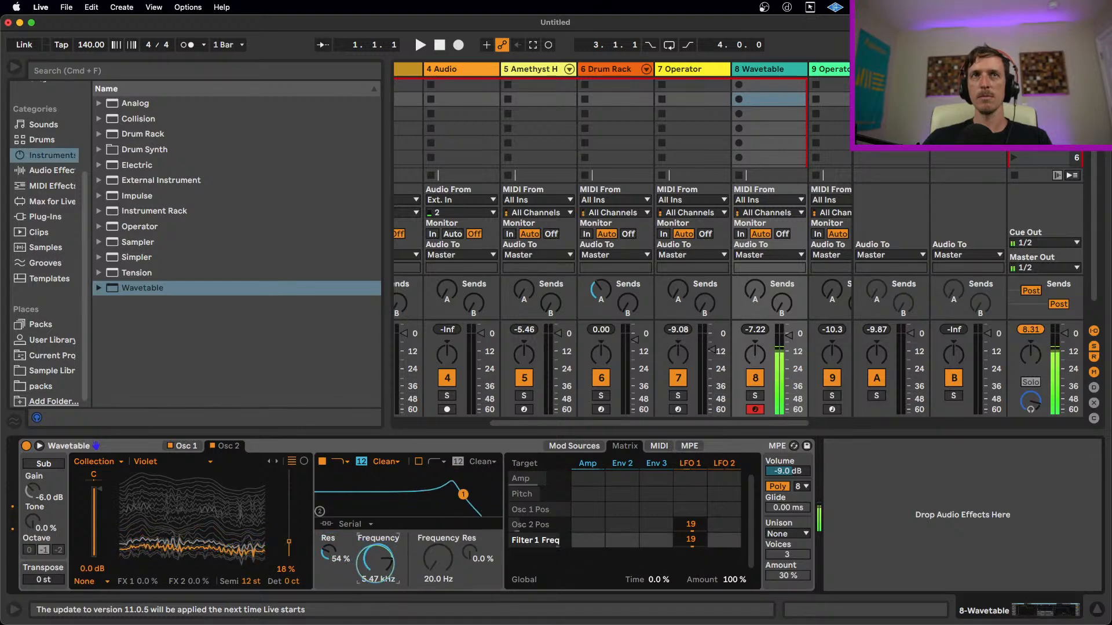
{"action": "left_click", "coordinate": [330, 557]}
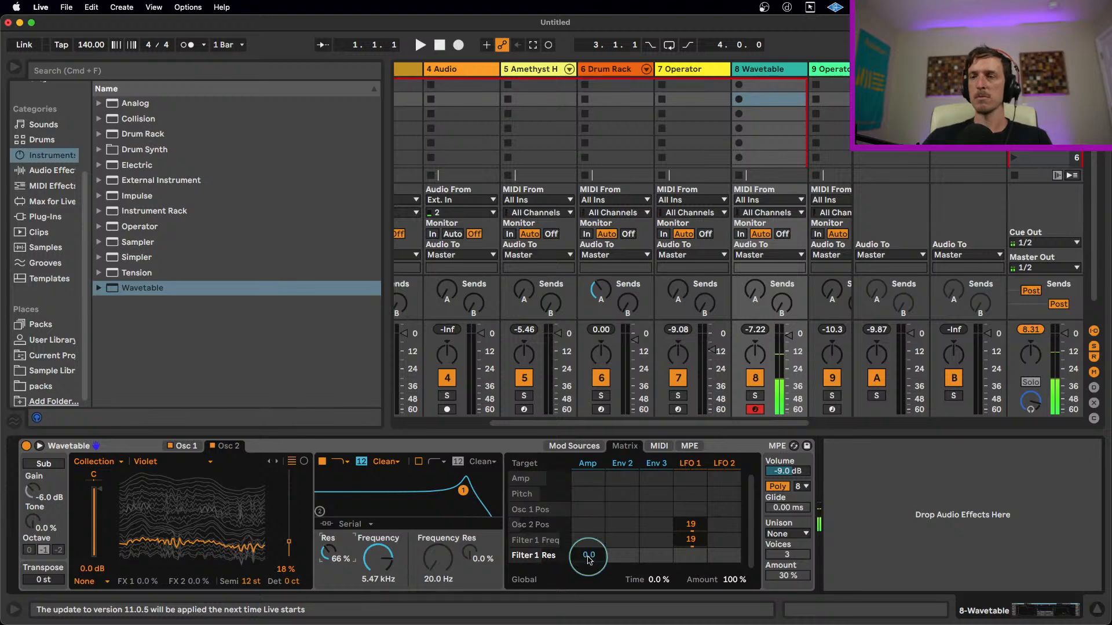
{"action": "left_click", "coordinate": [357, 434]}
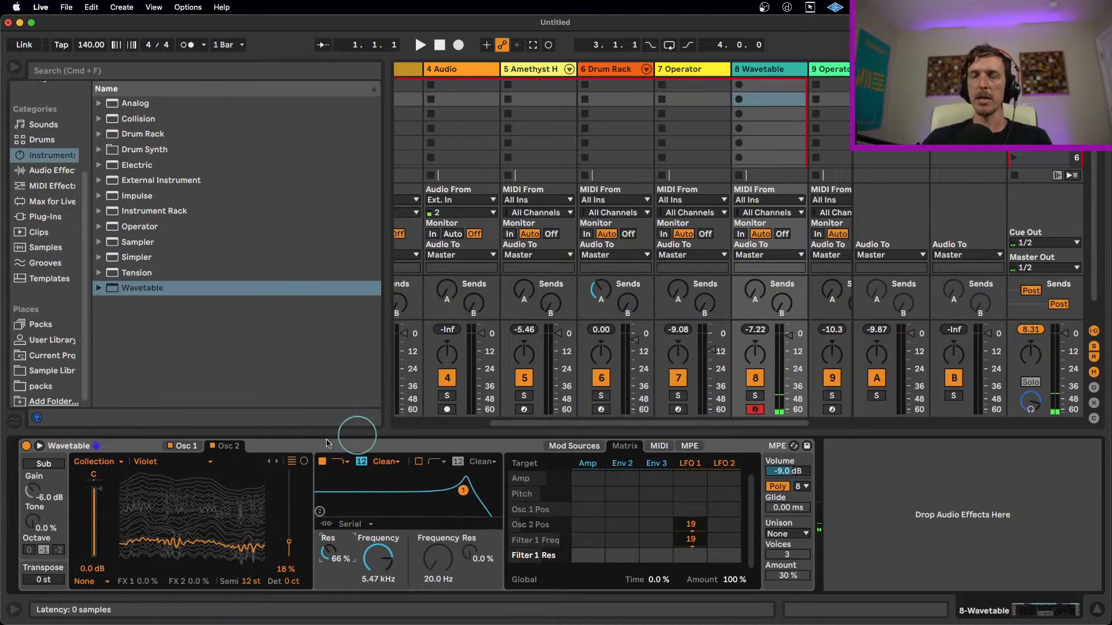
- Audition Osc 2's wavetables Bit Ring, Bitten Filter and Bitten Sync in the Complex category
{"action": "left_click", "coordinate": [184, 446]}
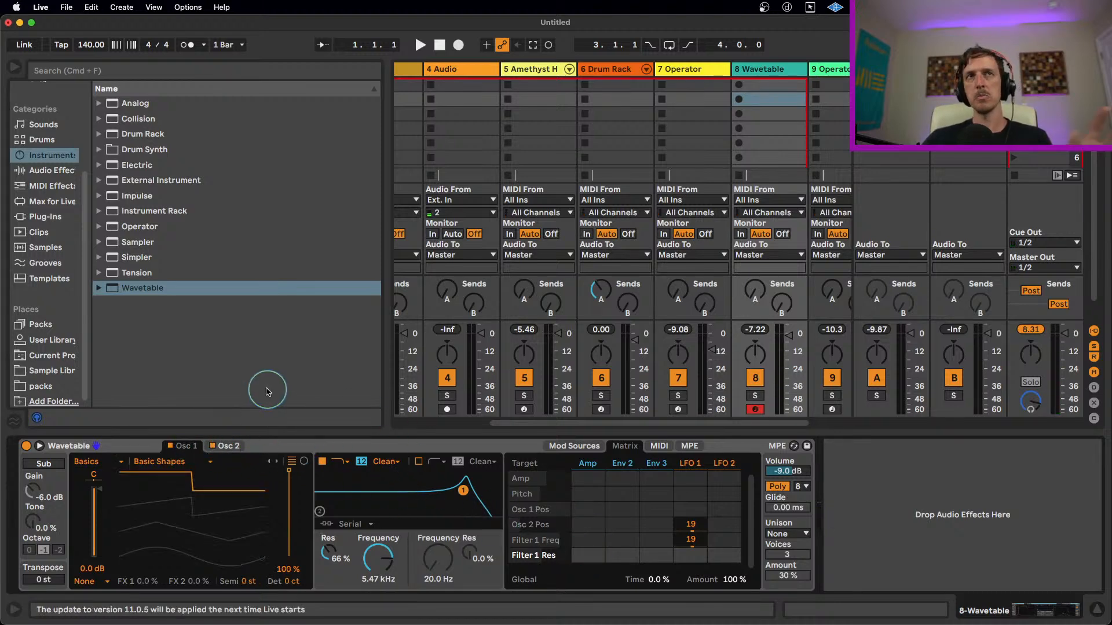
{"action": "left_click", "coordinate": [229, 446]}
{"action": "left_click", "coordinate": [277, 463]}
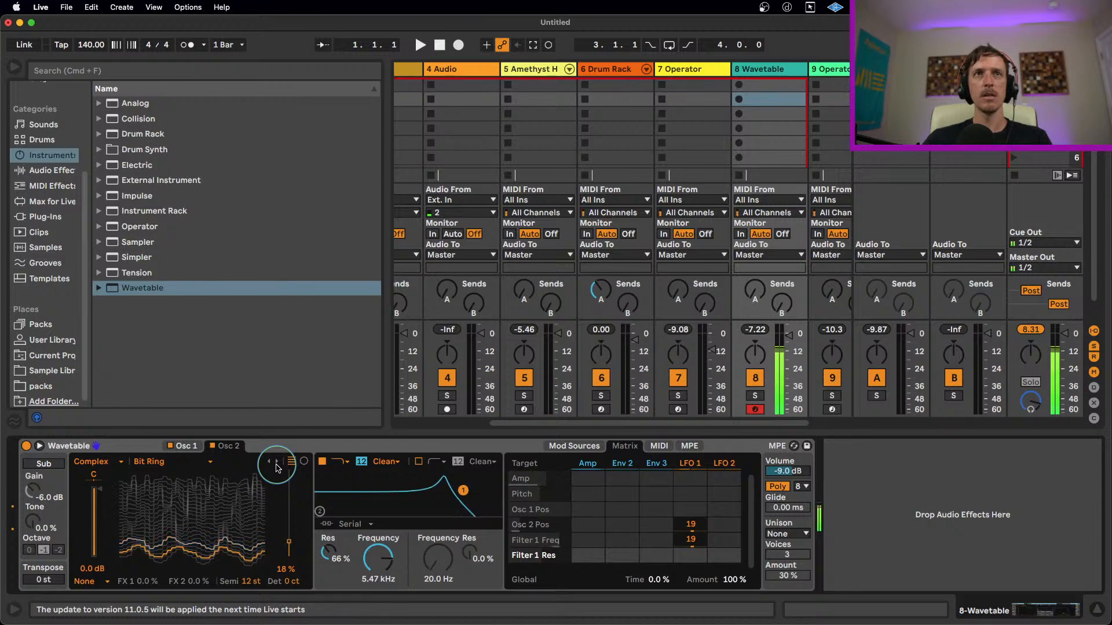
{"action": "left_click", "coordinate": [277, 462]}
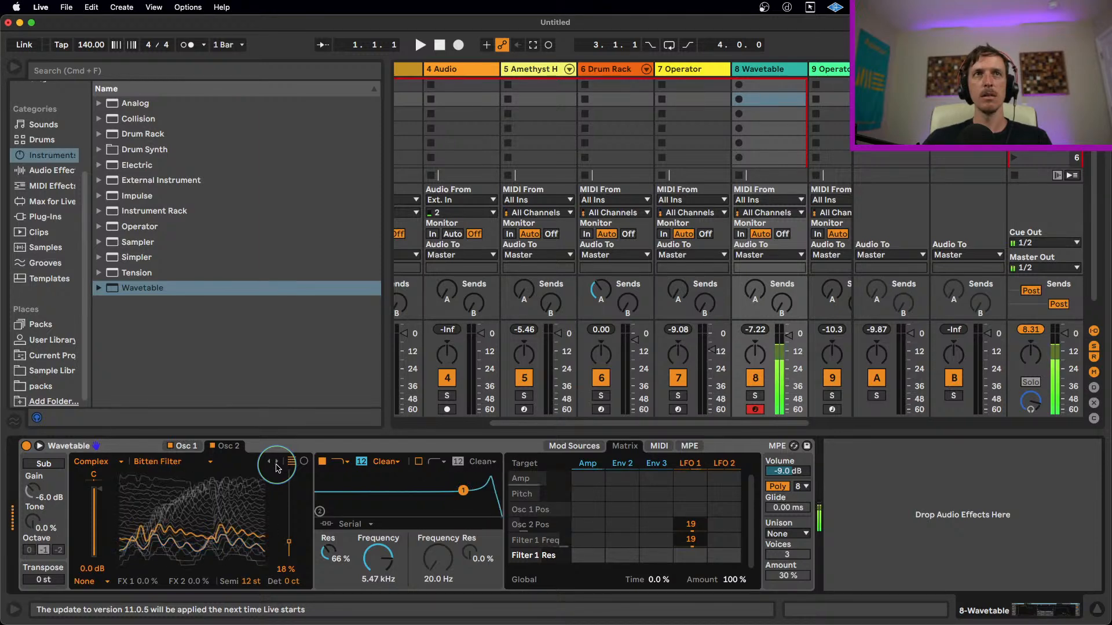
- Switch Osc 2 to the Collection category, advance its wavetable from Amber to Cobalt and set its position to 65%
{"action": "left_click", "coordinate": [94, 462]}
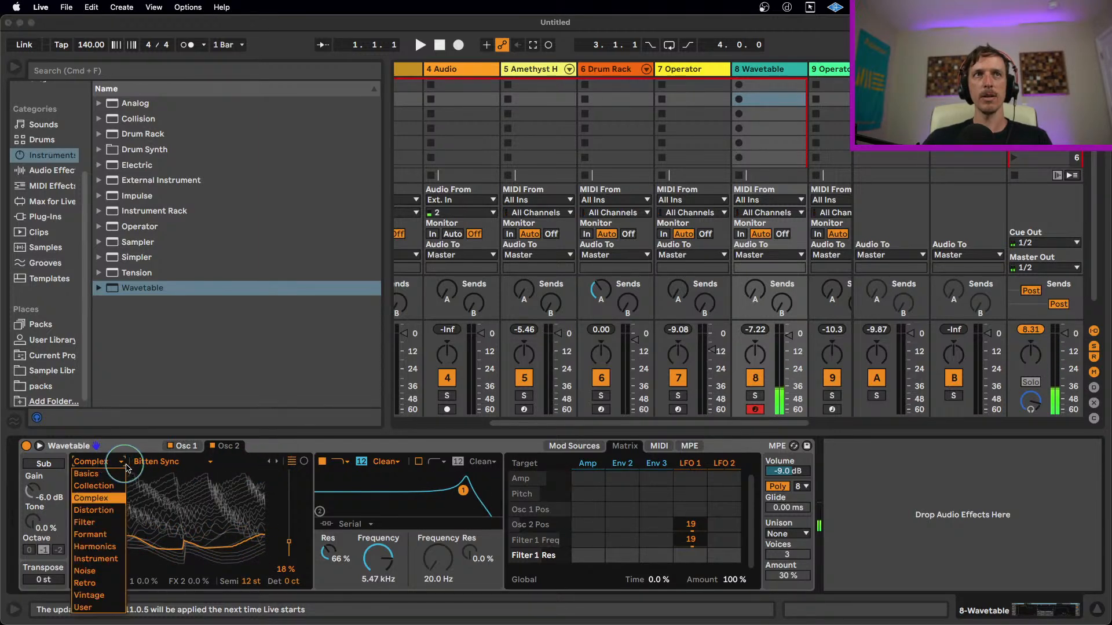
{"action": "left_click", "coordinate": [112, 491]}
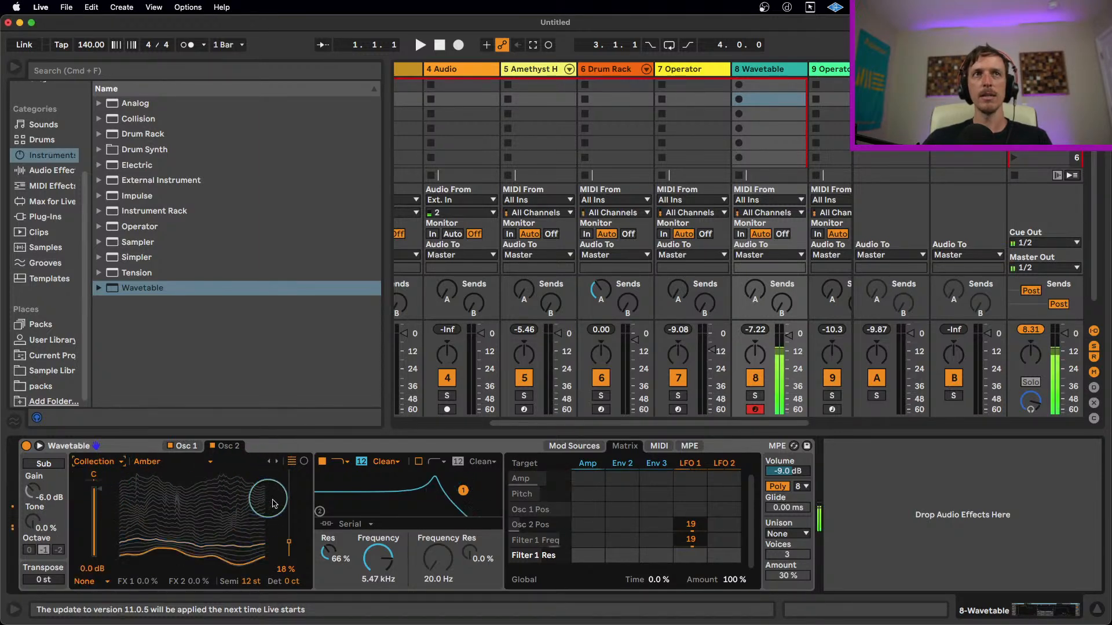
{"action": "left_click", "coordinate": [279, 462]}
{"action": "left_click", "coordinate": [279, 463]}
{"action": "left_click", "coordinate": [279, 462]}
{"action": "left_click_drag", "start_coordinate": [289, 541], "coordinate": [292, 503]}
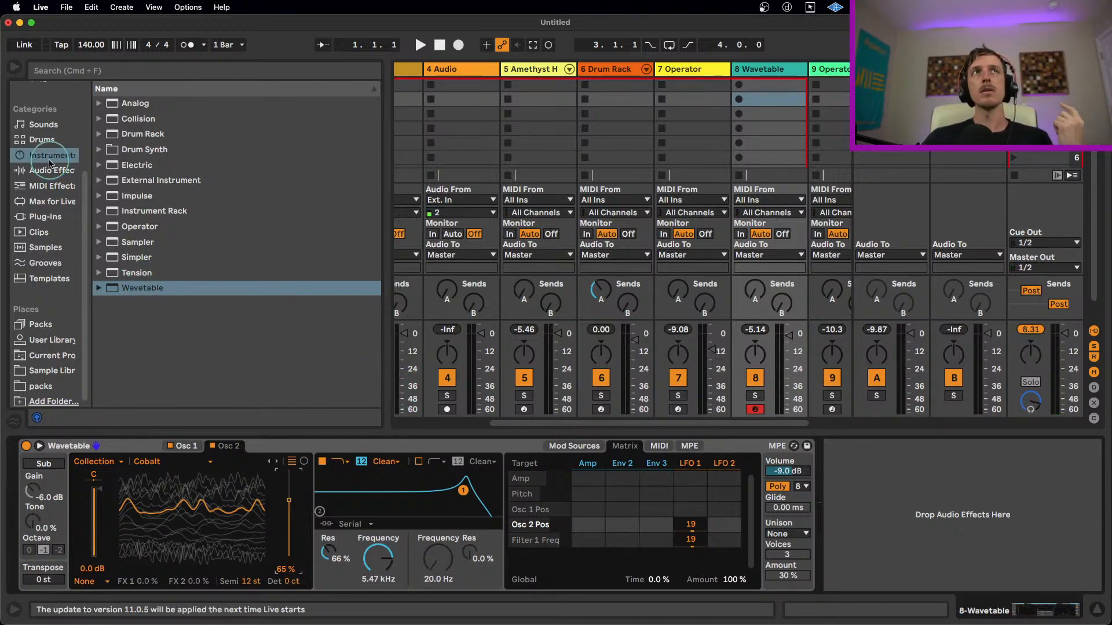
- Add the Pedal audio effect after Wavetable on track 8
{"action": "left_click", "coordinate": [51, 169]}
{"action": "scroll", "coordinate": [316, 314], "scroll_direction": "down", "scroll_amount": 5}
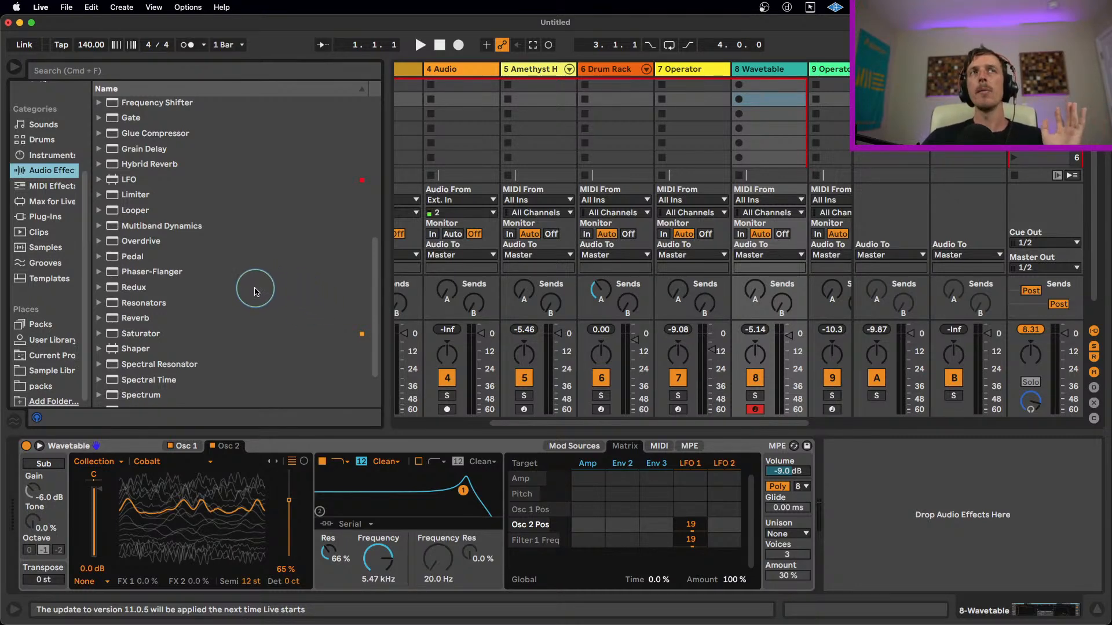
{"action": "scroll", "coordinate": [249, 286], "scroll_direction": "down", "scroll_amount": 1}
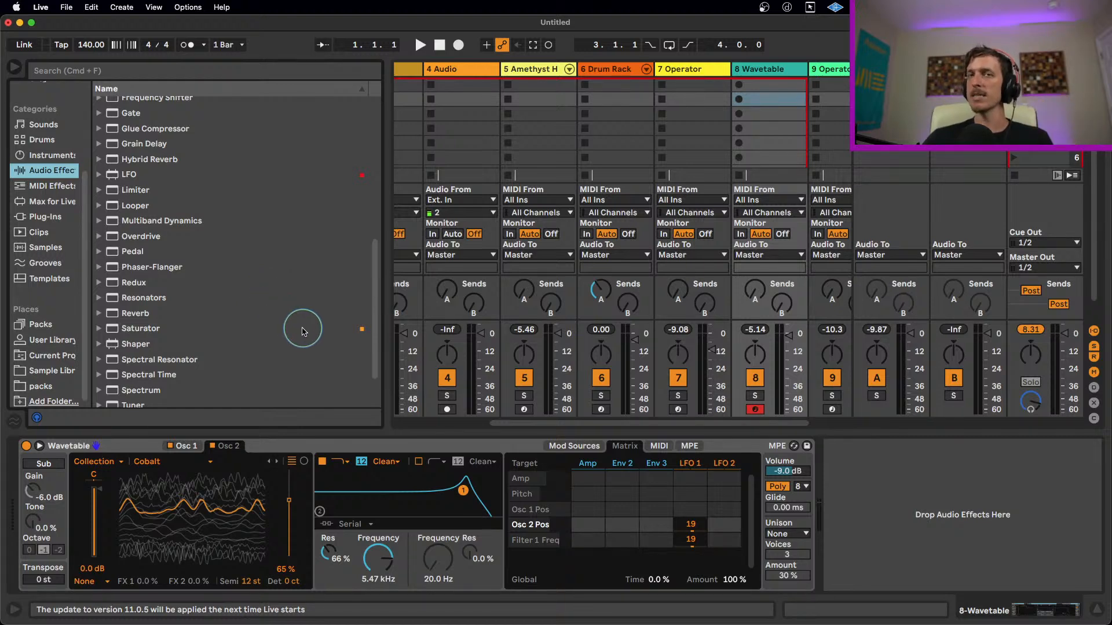
{"action": "left_click", "coordinate": [404, 446]}
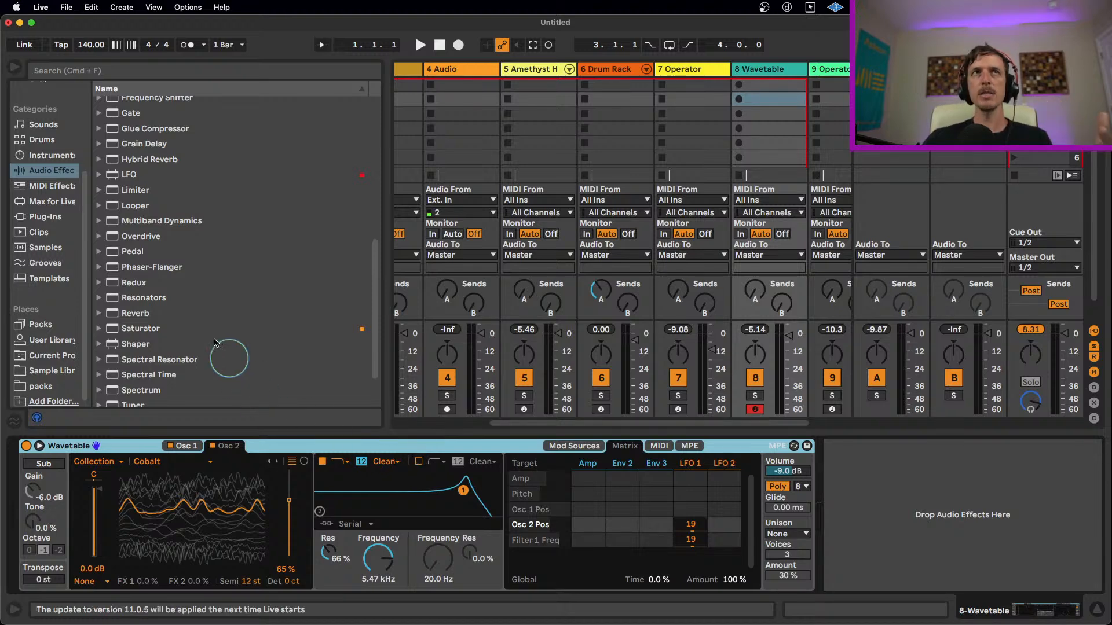
{"action": "left_click", "coordinate": [114, 251]}
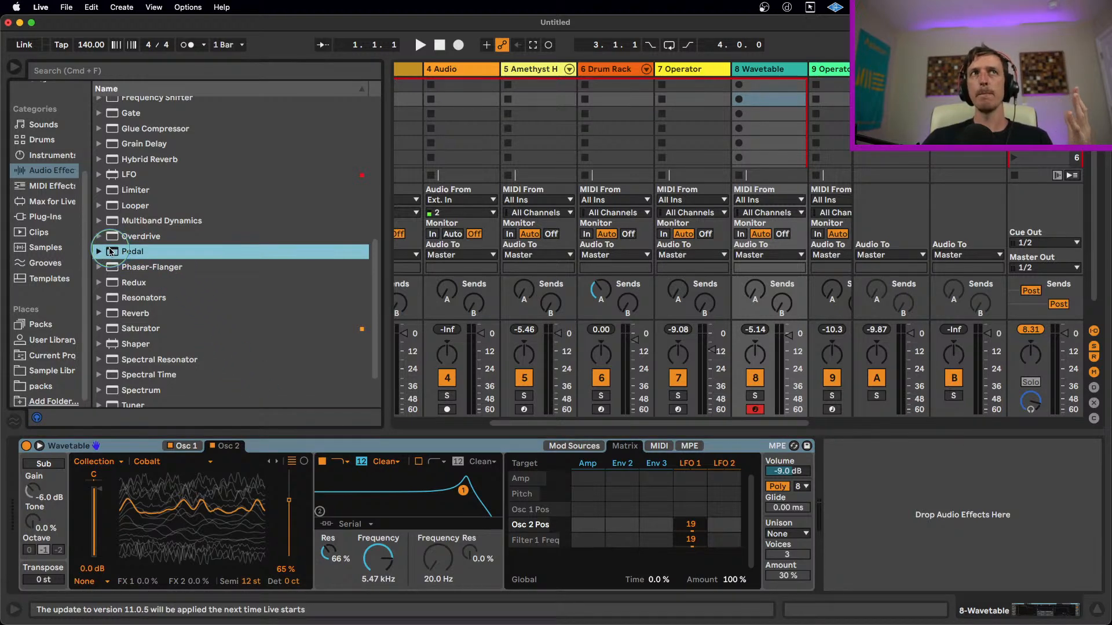
{"action": "left_click_drag", "start_coordinate": [160, 275], "coordinate": [118, 234]}
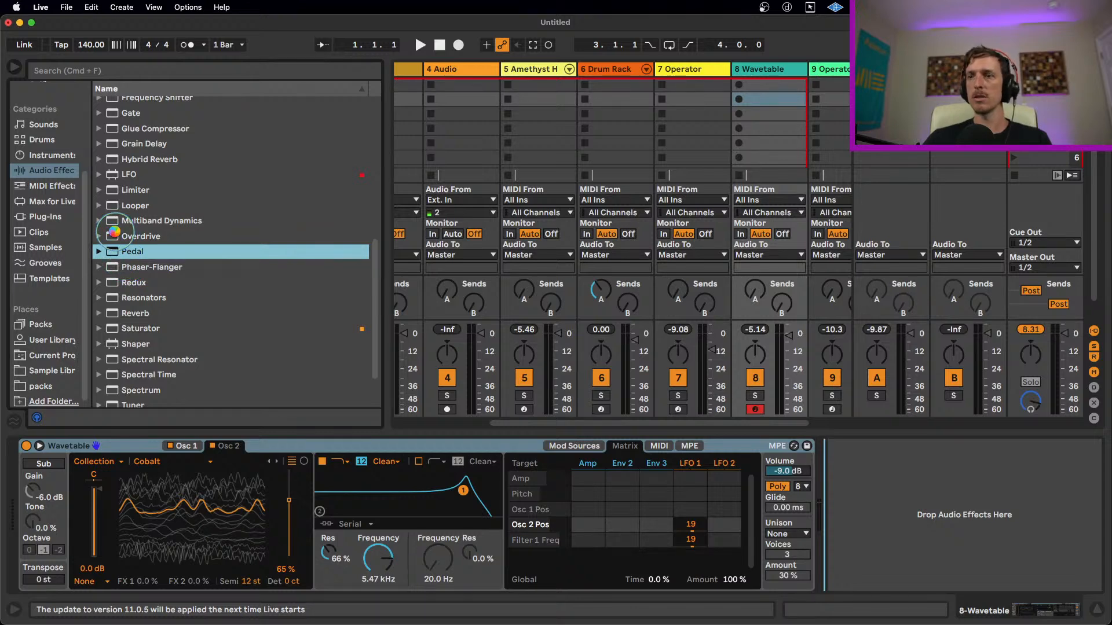
{"action": "left_click_drag", "start_coordinate": [114, 231], "coordinate": [686, 486]}
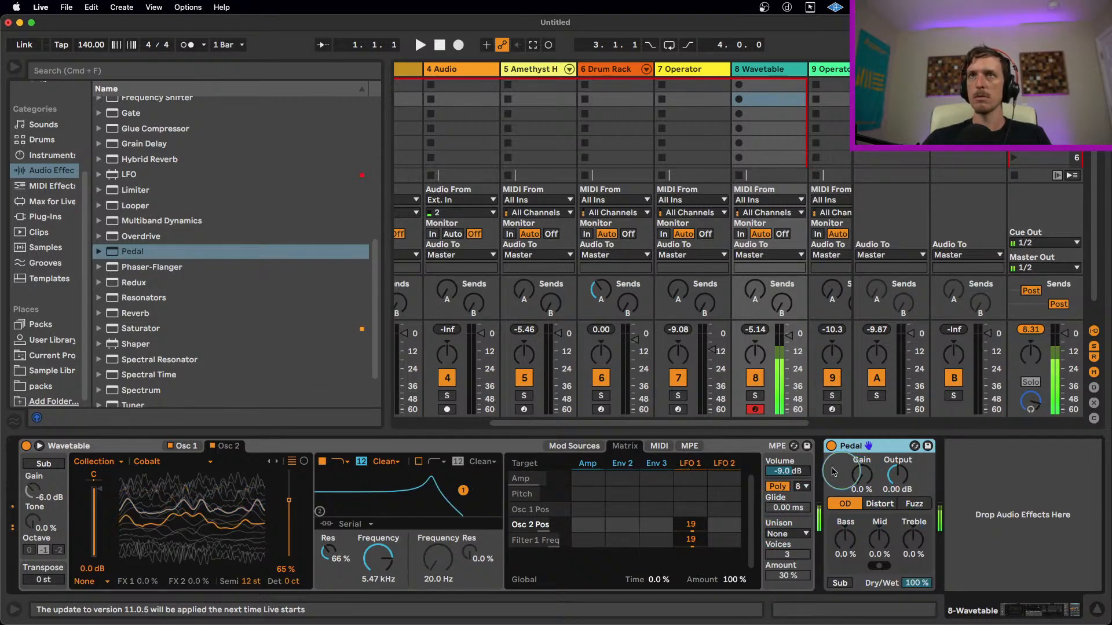
- Audition Pedal's Distort and Fuzz modes, return to OD, set Dry/Wet to 34% and enable Sub
{"action": "left_click", "coordinate": [880, 504]}
{"action": "left_click", "coordinate": [908, 506]}
{"action": "left_click", "coordinate": [859, 505]}
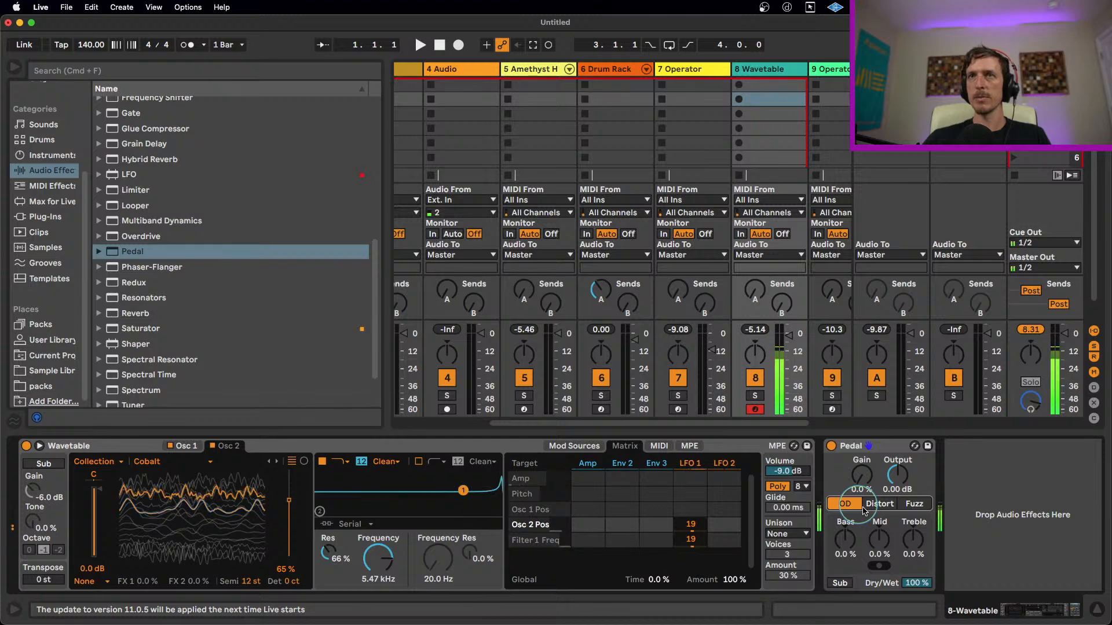
{"action": "mouse_move", "coordinate": [915, 584]}
{"action": "left_mouse_down"}
{"action": "mouse_move", "coordinate": [915, 613]}
{"action": "mouse_move", "coordinate": [915, 592]}
{"action": "left_mouse_up"}
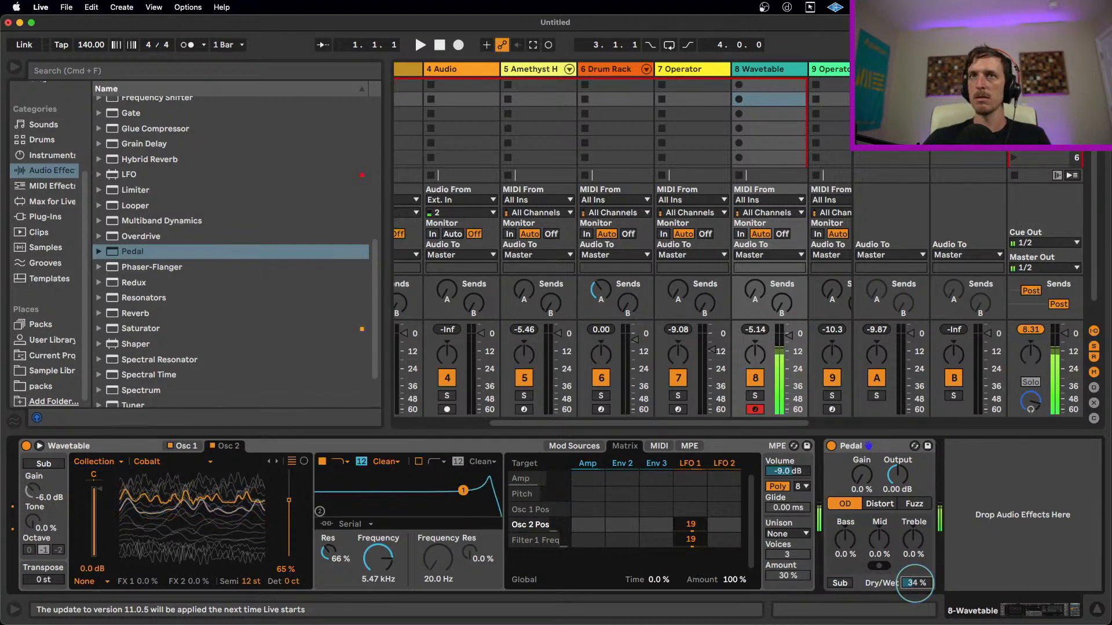
{"action": "left_click", "coordinate": [845, 586]}
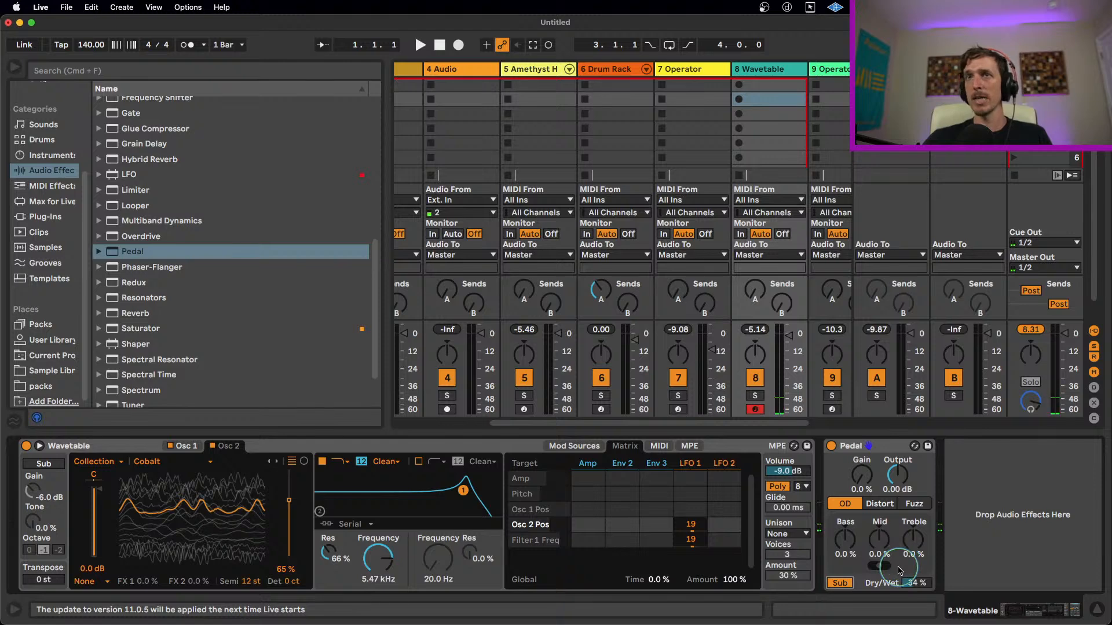
- Set Pedal's gain to 17% and Dry/Wet to 59%, compare it on and off, and leave it bypassed
{"action": "left_click_drag", "start_coordinate": [863, 487], "coordinate": [861, 472]}
{"action": "left_click", "coordinate": [831, 446]}
{"action": "left_click", "coordinate": [832, 447]}
{"action": "left_click_drag", "start_coordinate": [916, 591], "coordinate": [917, 576]}
{"action": "left_click", "coordinate": [832, 446]}
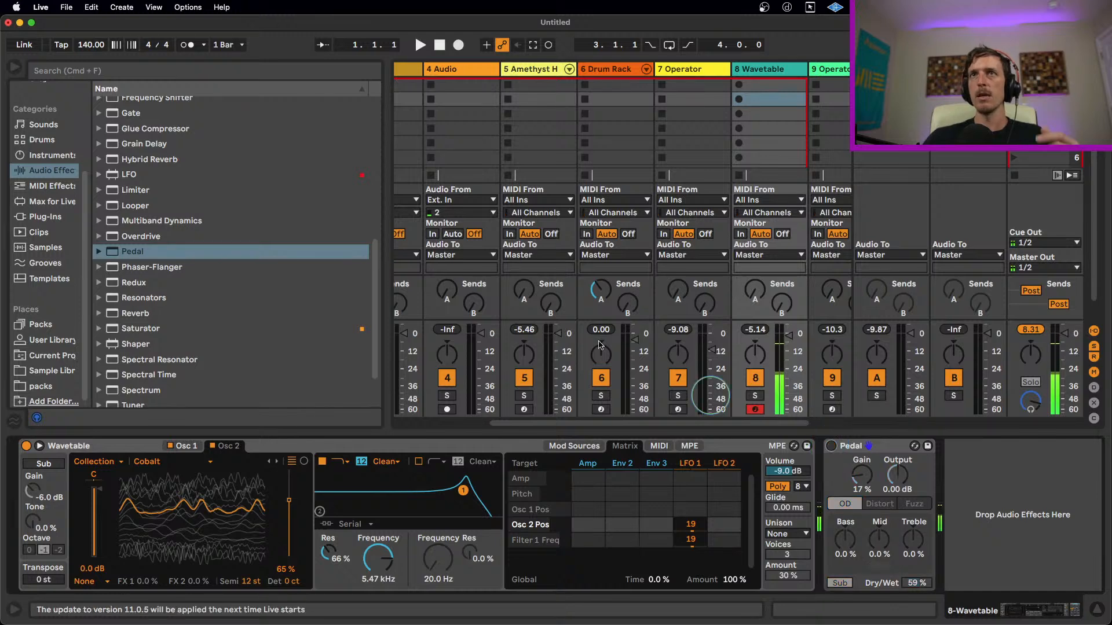
- Add Overdrive after Pedal, with the band at 7.63 kHz, bandwidth 2.09 and Dry/Wet 26%, and bypass it
{"action": "left_click_drag", "start_coordinate": [126, 237], "coordinate": [990, 491]}
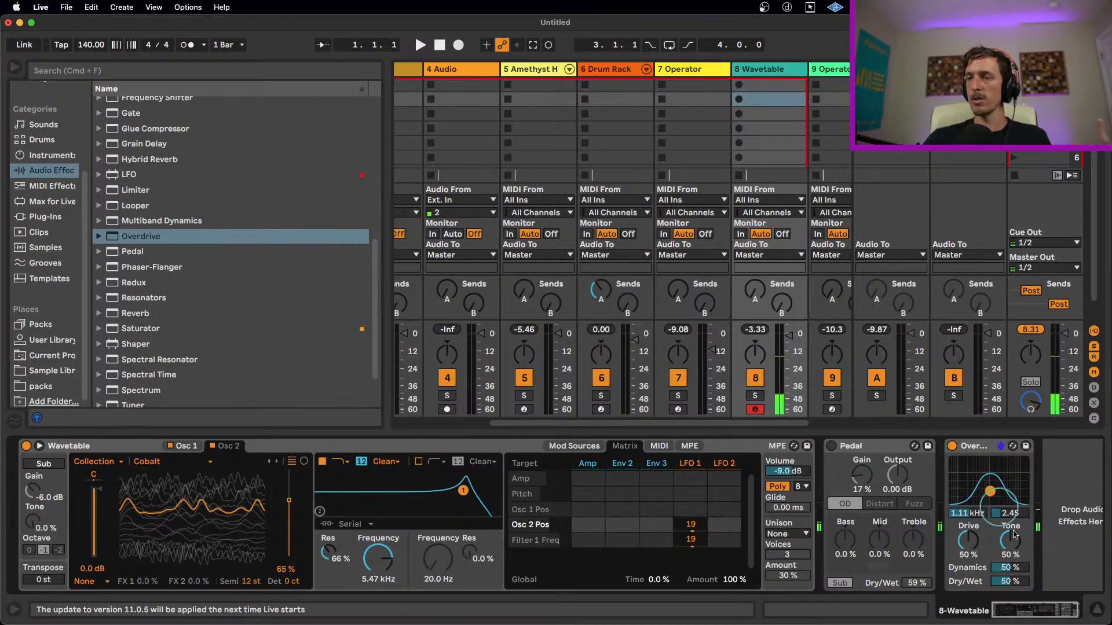
{"action": "left_click_drag", "start_coordinate": [1012, 581], "coordinate": [1016, 579]}
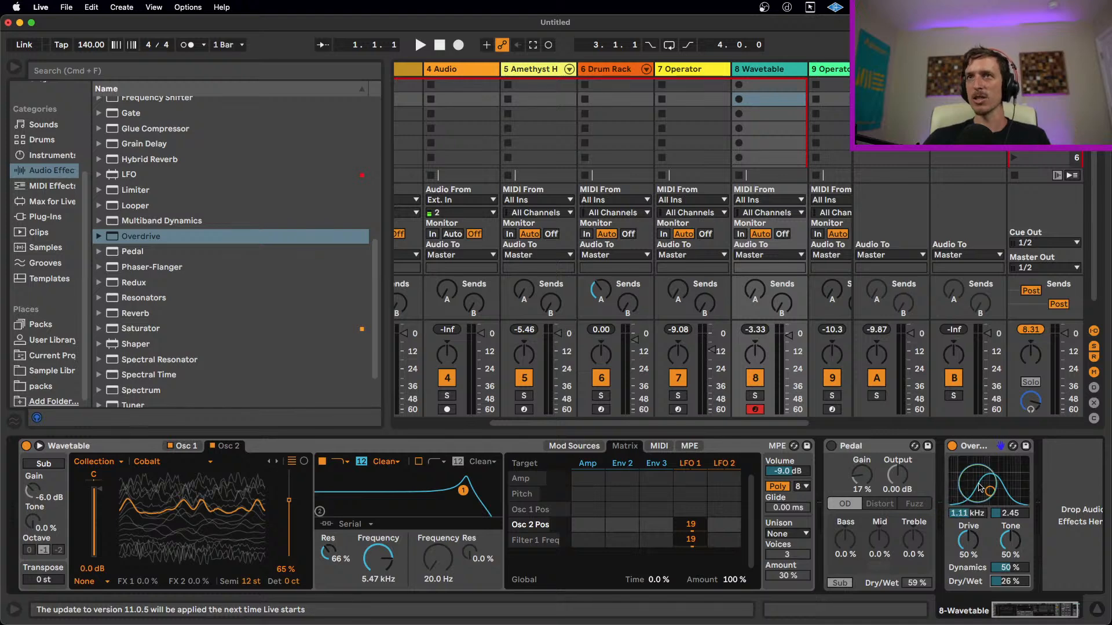
{"action": "left_click_drag", "start_coordinate": [987, 490], "coordinate": [1012, 493]}
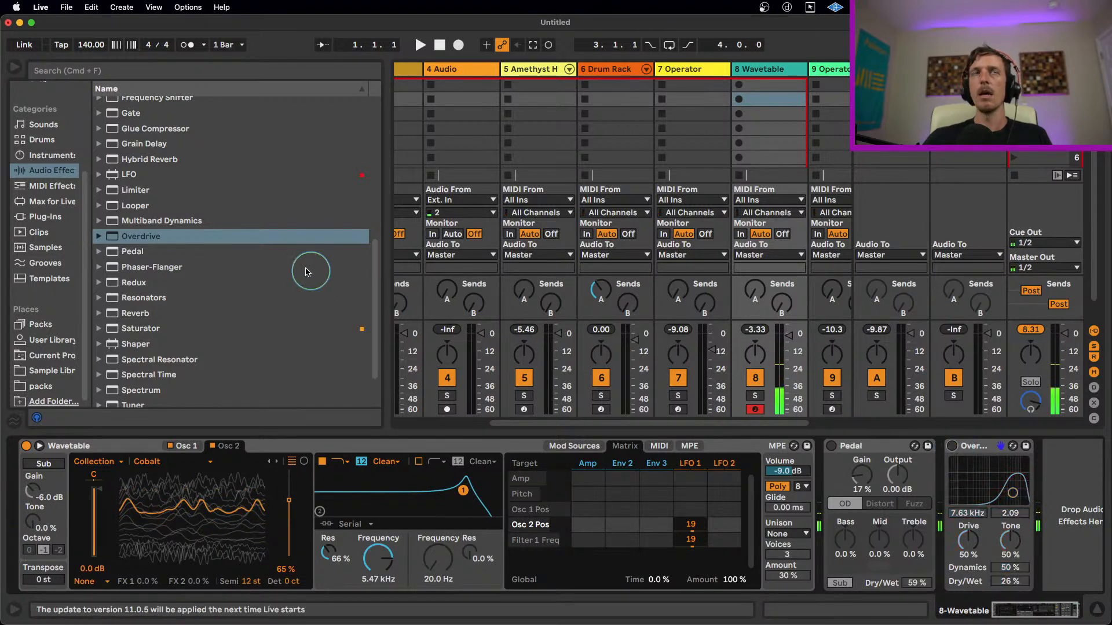
- Add Erosion after Overdrive in Wide Noise mode, with frequency 4.46 kHz and amount 93.3
{"action": "scroll", "coordinate": [246, 351], "scroll_direction": "up", "scroll_amount": 3}
{"action": "scroll", "coordinate": [246, 350], "scroll_direction": "up", "scroll_amount": 5}
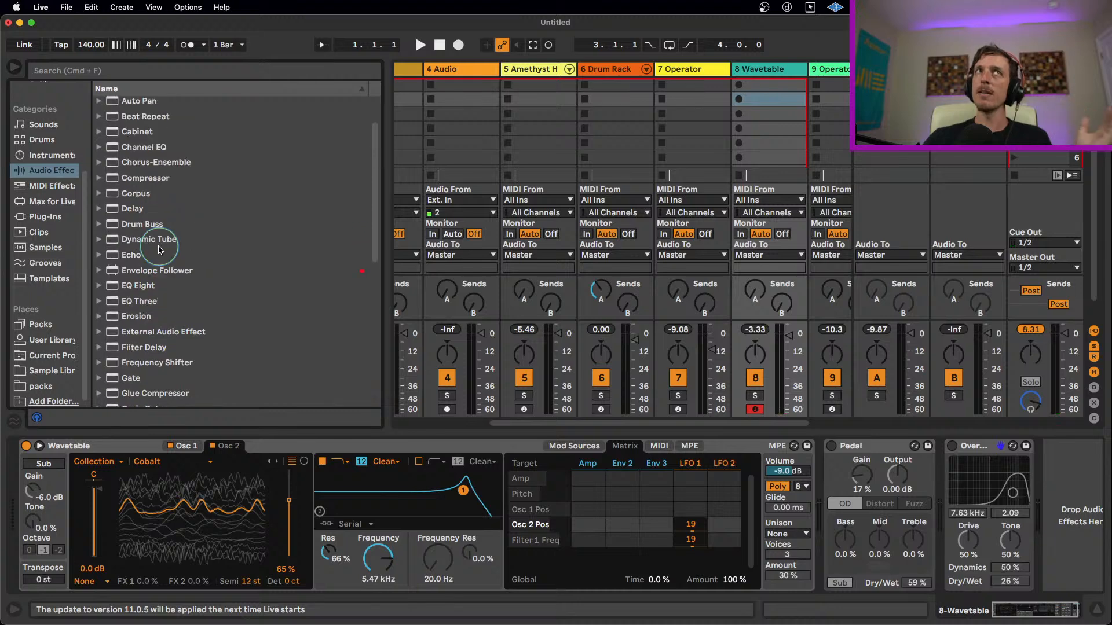
{"action": "left_click_drag", "start_coordinate": [152, 316], "coordinate": [1045, 476]}
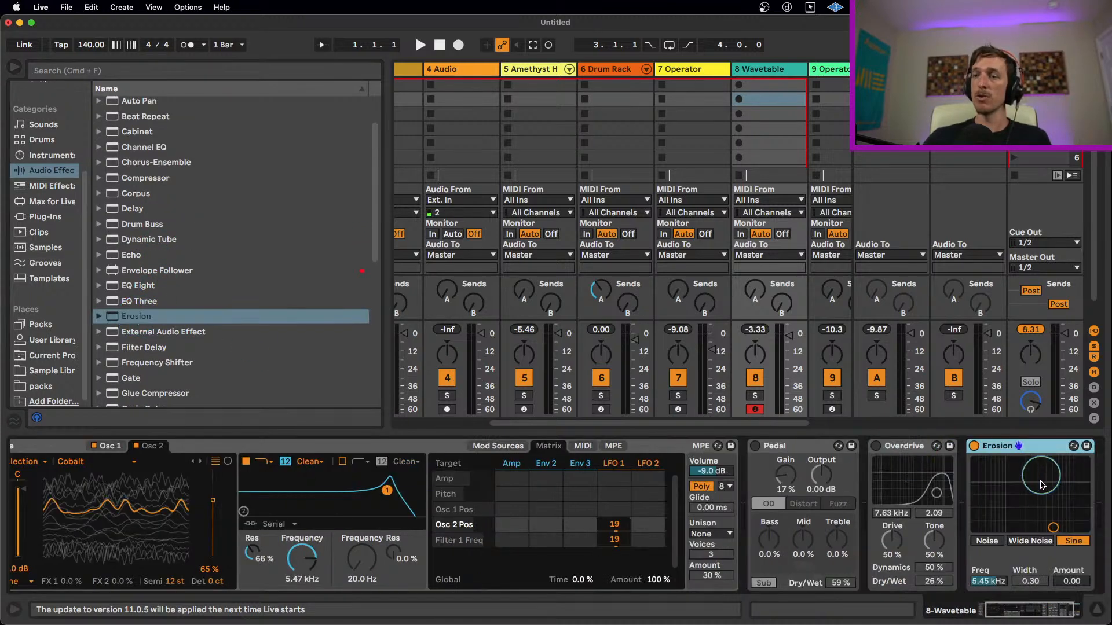
{"action": "left_click", "coordinate": [1038, 611]}
{"action": "left_click", "coordinate": [949, 541]}
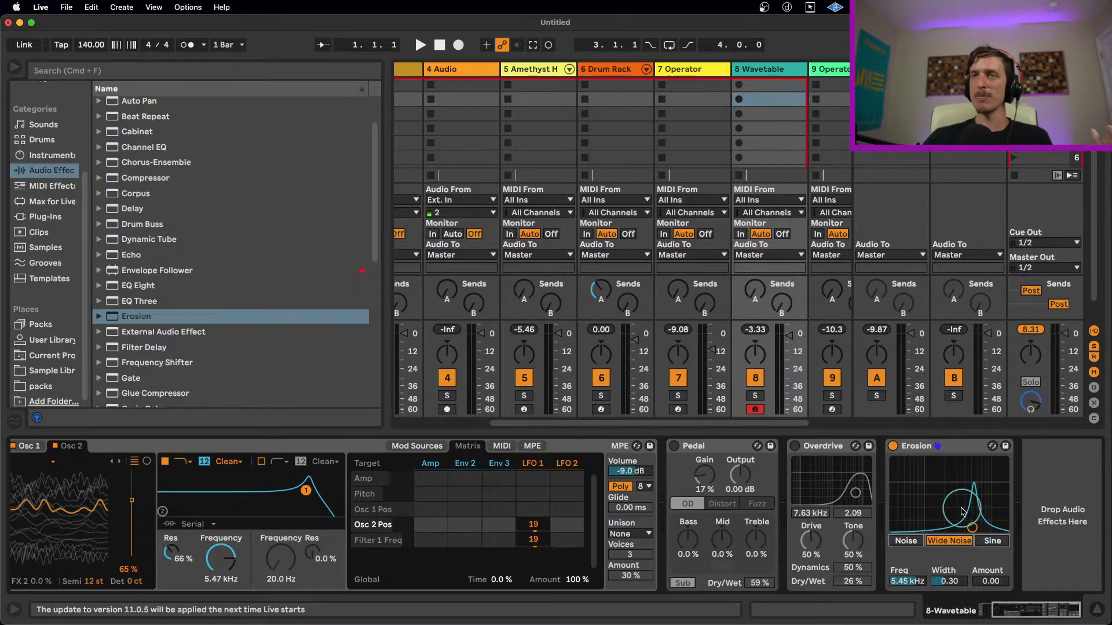
{"action": "left_click_drag", "start_coordinate": [972, 527], "coordinate": [967, 481]}
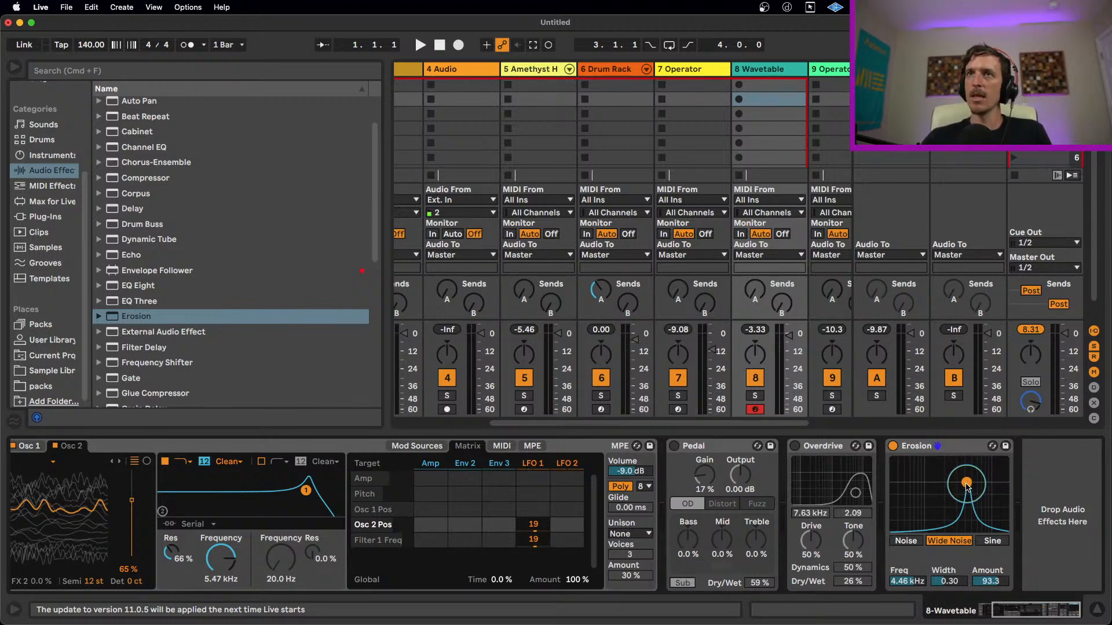
- Audition Erosion's Sine mode, set its frequency to 4.74 kHz and amount to 118, and return to Wide Noise
{"action": "left_click", "coordinate": [985, 542]}
{"action": "left_click_drag", "start_coordinate": [967, 483], "coordinate": [968, 477]}
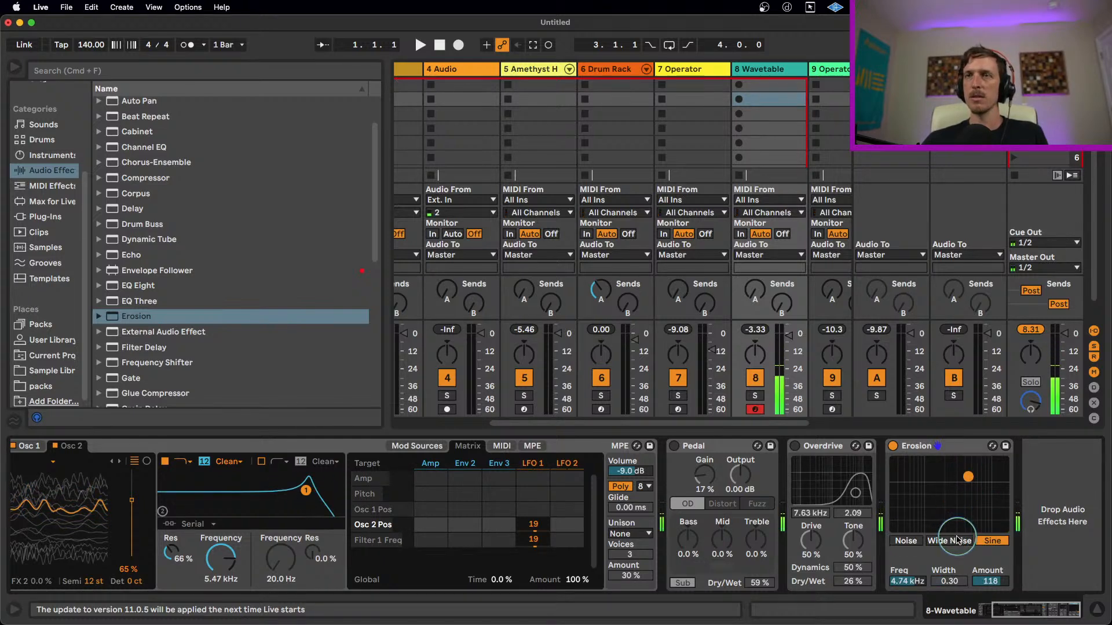
{"action": "left_click", "coordinate": [959, 542]}
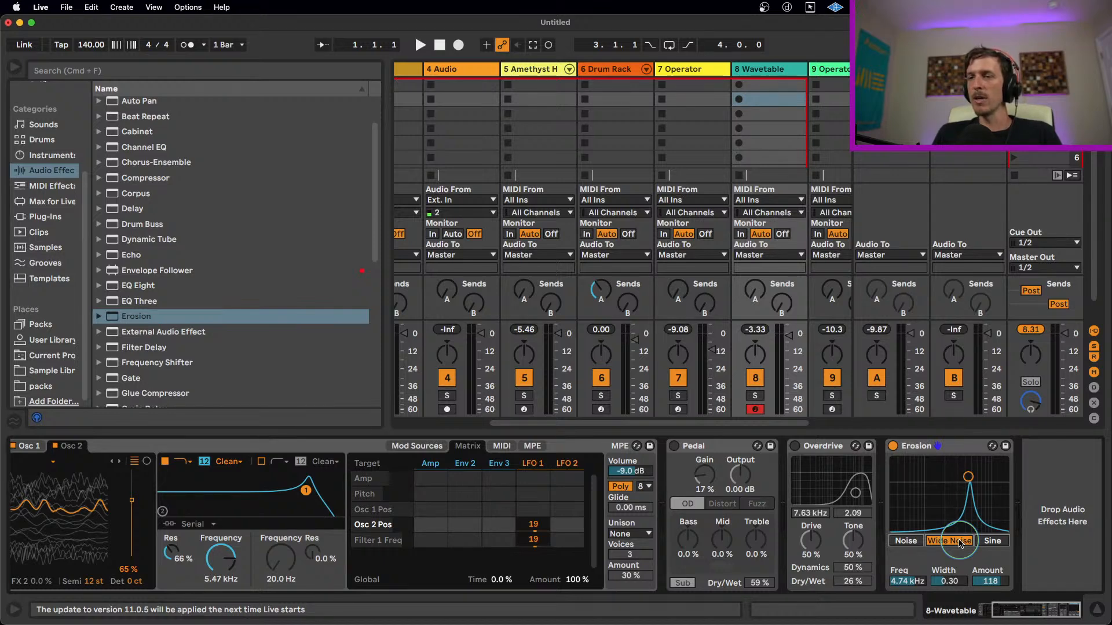
- Toggle Pedal and Overdrive on and off for comparison, leaving Pedal, Overdrive and Erosion all bypassed
{"action": "left_click", "coordinate": [813, 446]}
{"action": "left_click", "coordinate": [674, 446]}
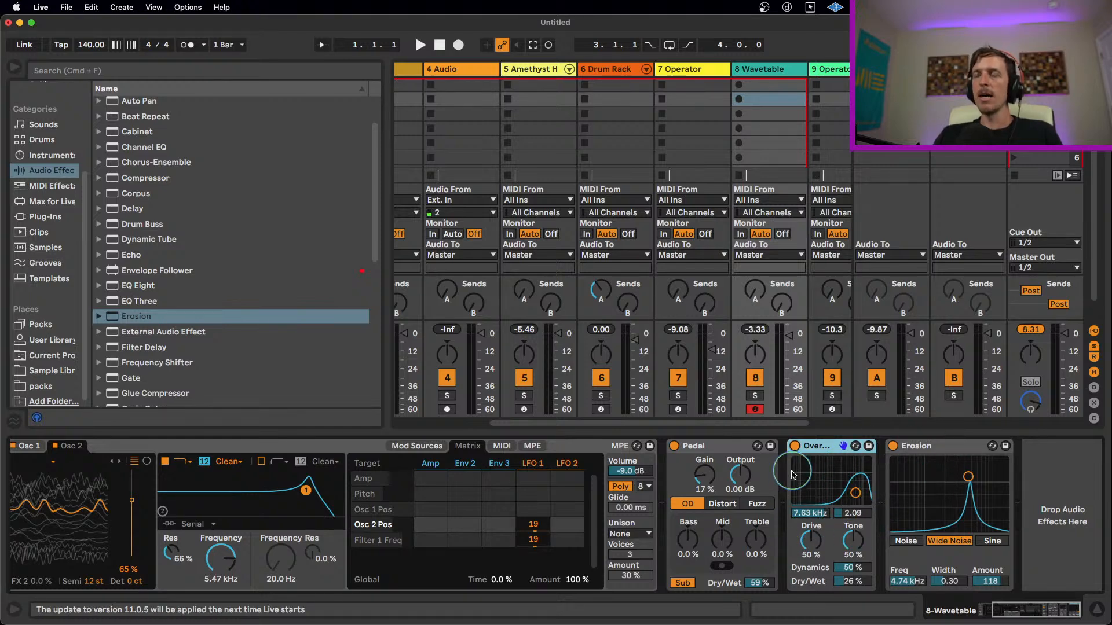
{"action": "left_click", "coordinate": [794, 446]}
{"action": "left_click", "coordinate": [680, 446]}
{"action": "left_click", "coordinate": [674, 446]}
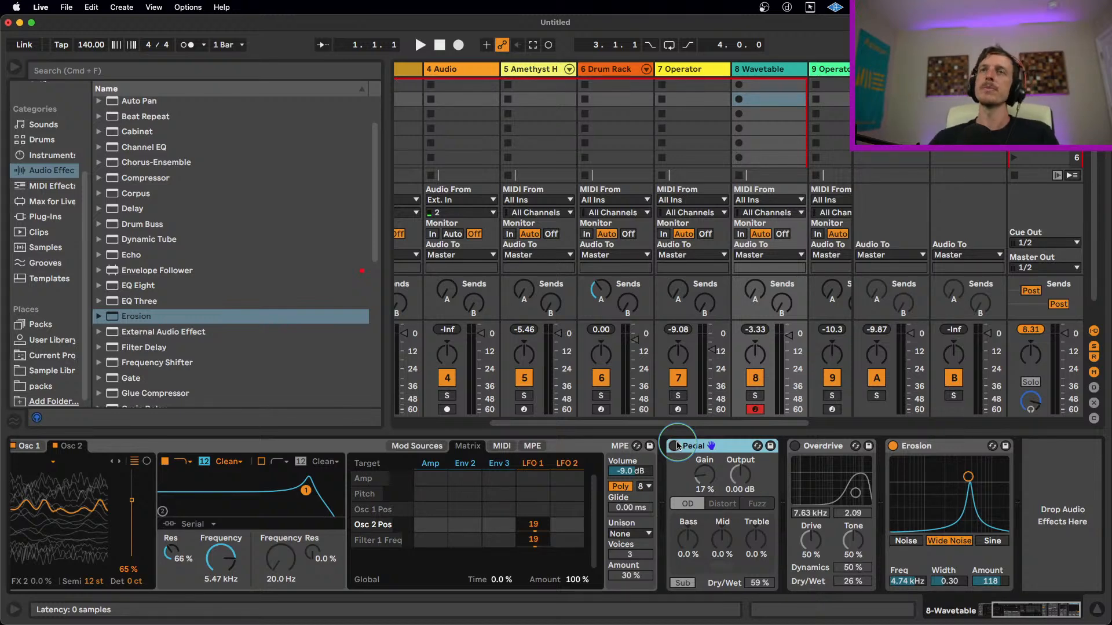
{"action": "left_click", "coordinate": [674, 446]}
{"action": "left_click", "coordinate": [892, 446]}
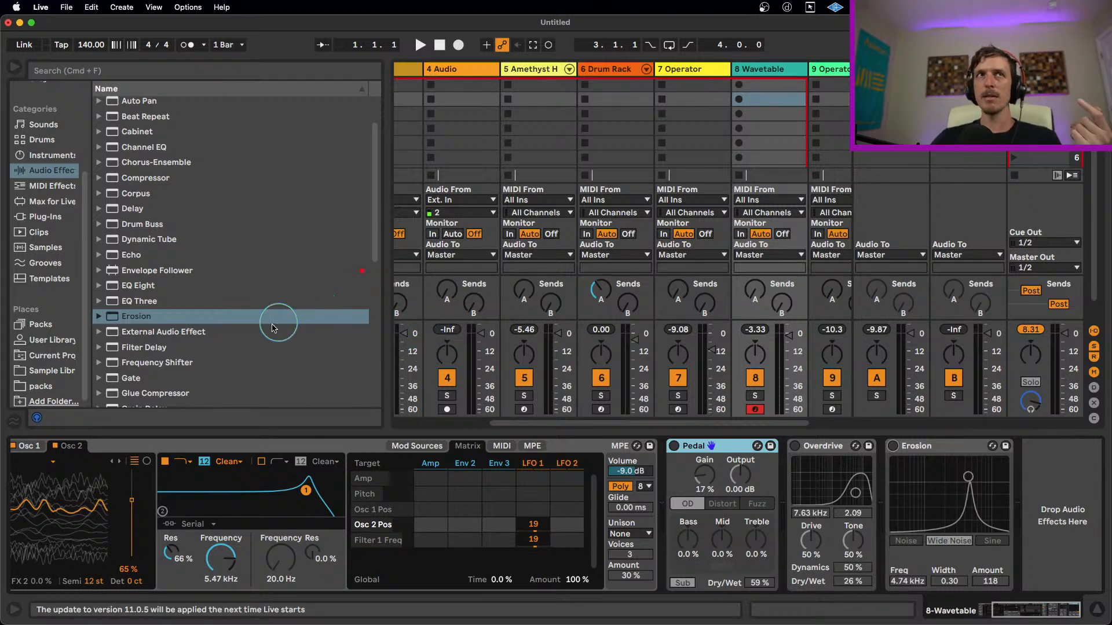
- Add Chorus-Ensemble after Erosion and set its amount to 83%
{"action": "scroll", "coordinate": [252, 334], "scroll_direction": "up", "scroll_amount": 1}
{"action": "scroll", "coordinate": [252, 335], "scroll_direction": "up", "scroll_amount": 2}
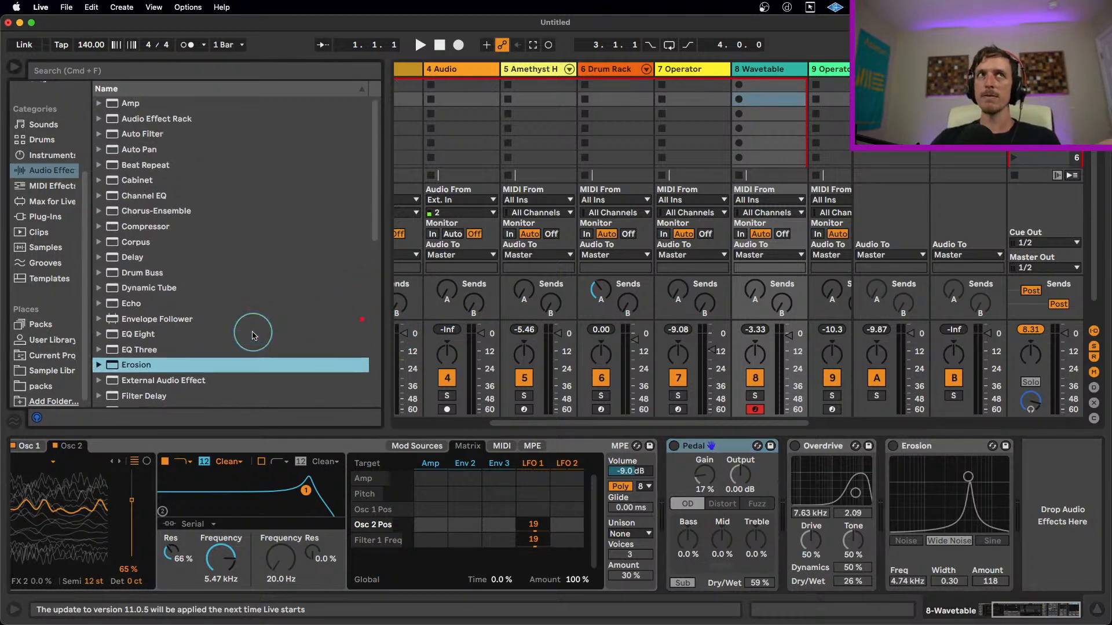
{"action": "left_click", "coordinate": [122, 210]}
{"action": "double_click", "coordinate": [122, 210]}
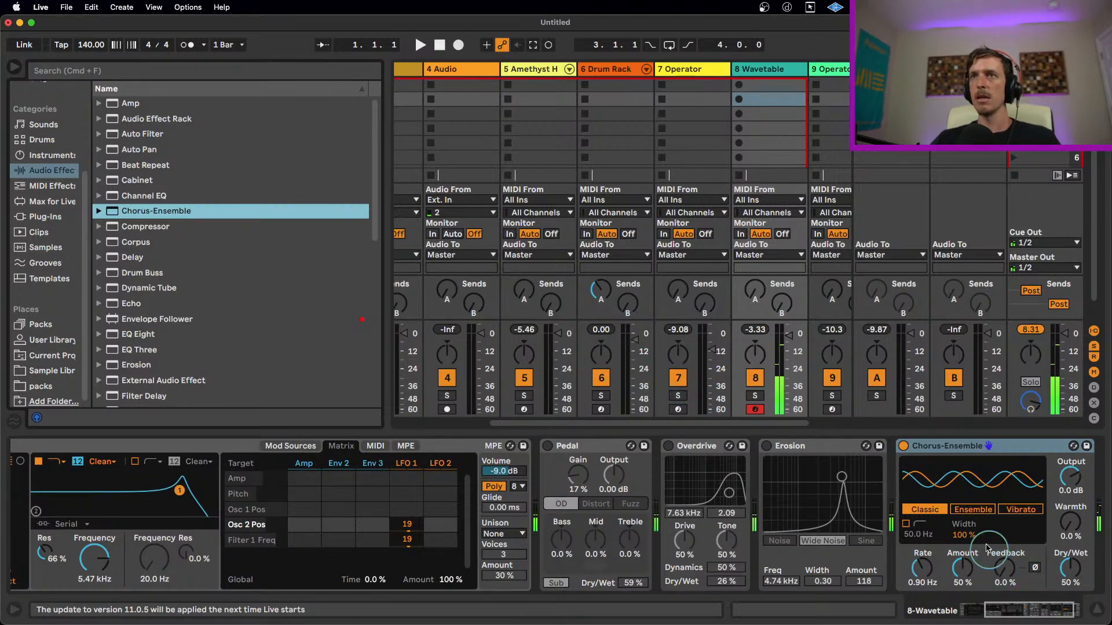
{"action": "left_click_drag", "start_coordinate": [962, 570], "coordinate": [962, 550]}
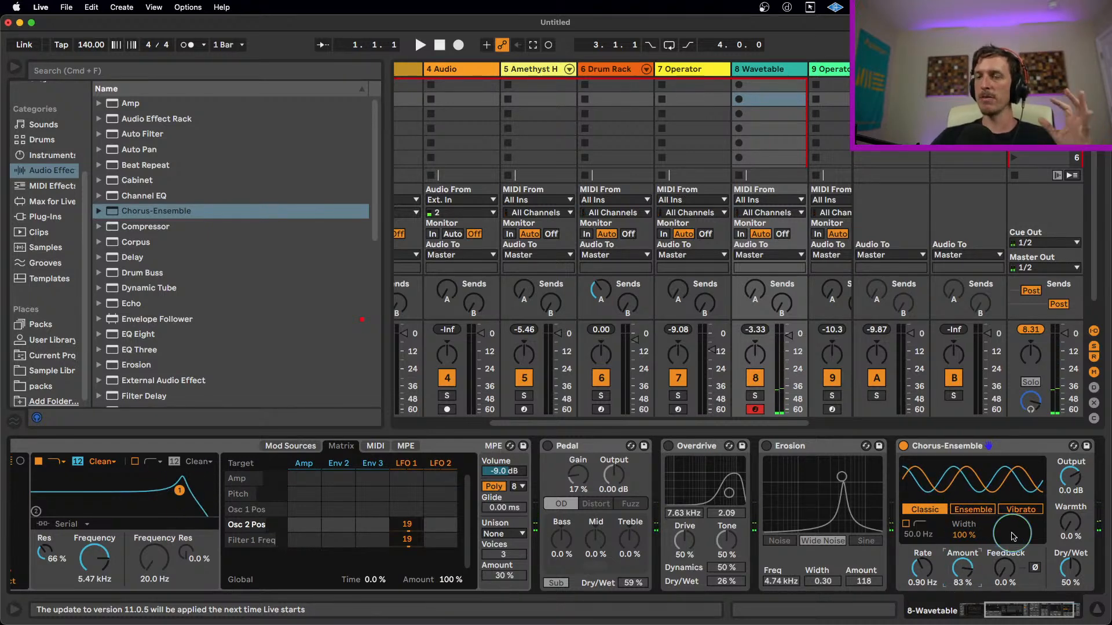
{"action": "scroll", "coordinate": [938, 498], "scroll_direction": "right", "scroll_amount": 3}
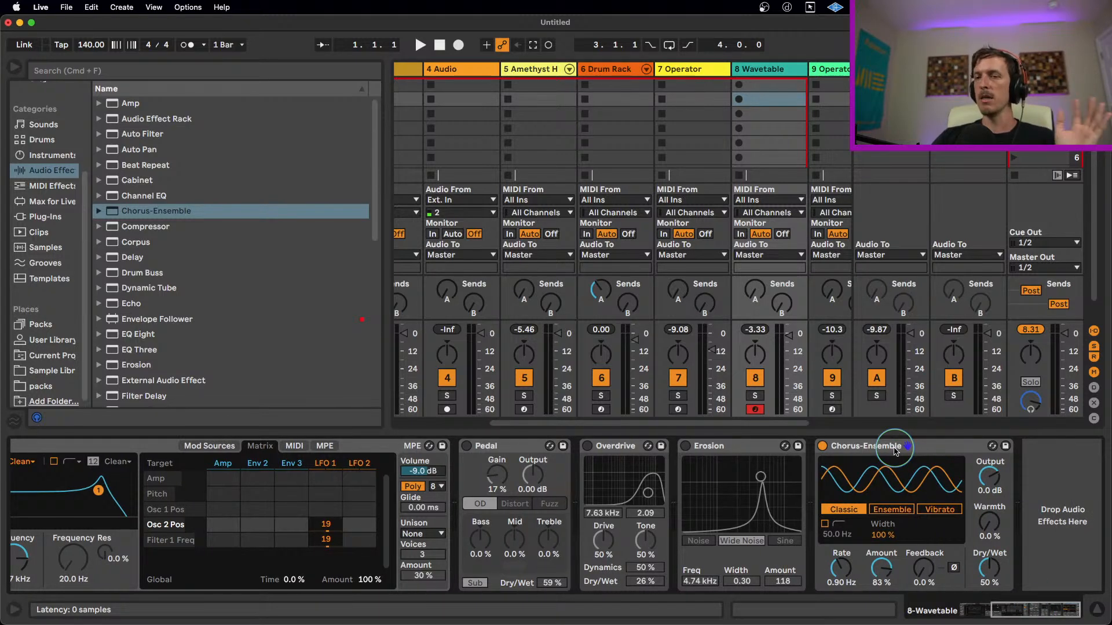
- Add the Phaser-Flanger effect after Chorus-Ensemble on the Wavetable track
{"action": "scroll", "coordinate": [243, 355], "scroll_direction": "down", "scroll_amount": 3}
{"action": "scroll", "coordinate": [243, 355], "scroll_direction": "down", "scroll_amount": 3}
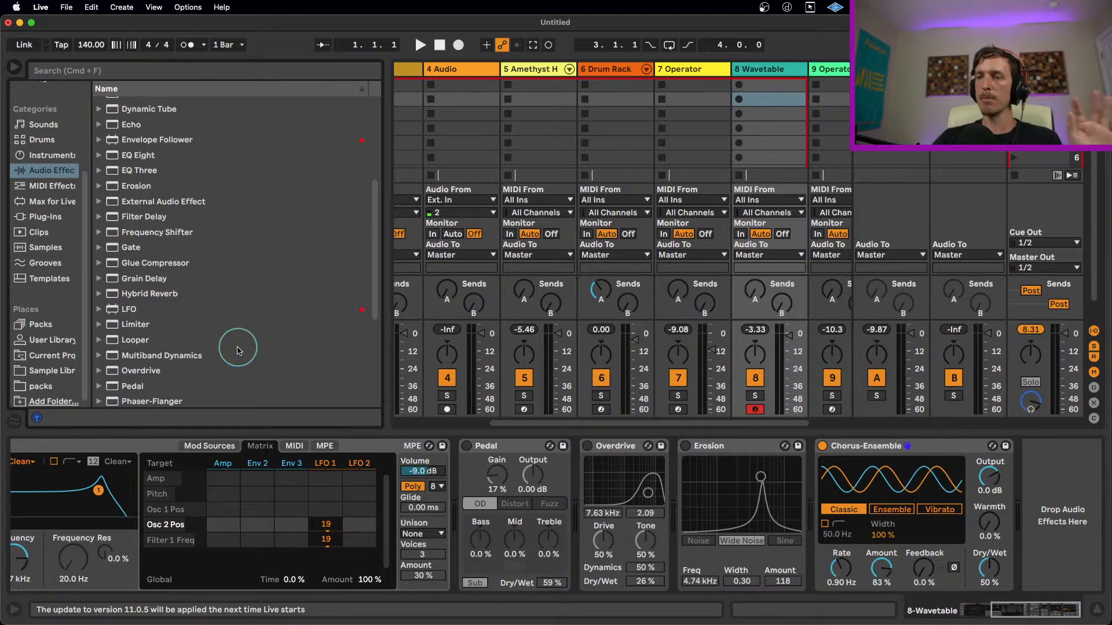
{"action": "scroll", "coordinate": [238, 351], "scroll_direction": "up", "scroll_amount": 1}
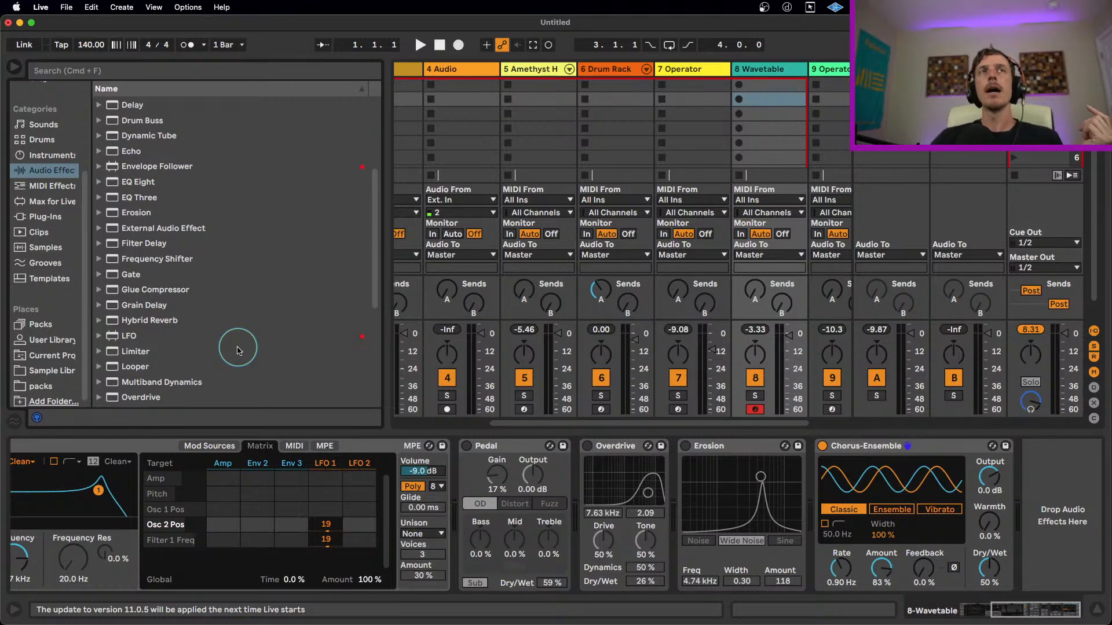
{"action": "scroll", "coordinate": [232, 347], "scroll_direction": "down", "scroll_amount": 2}
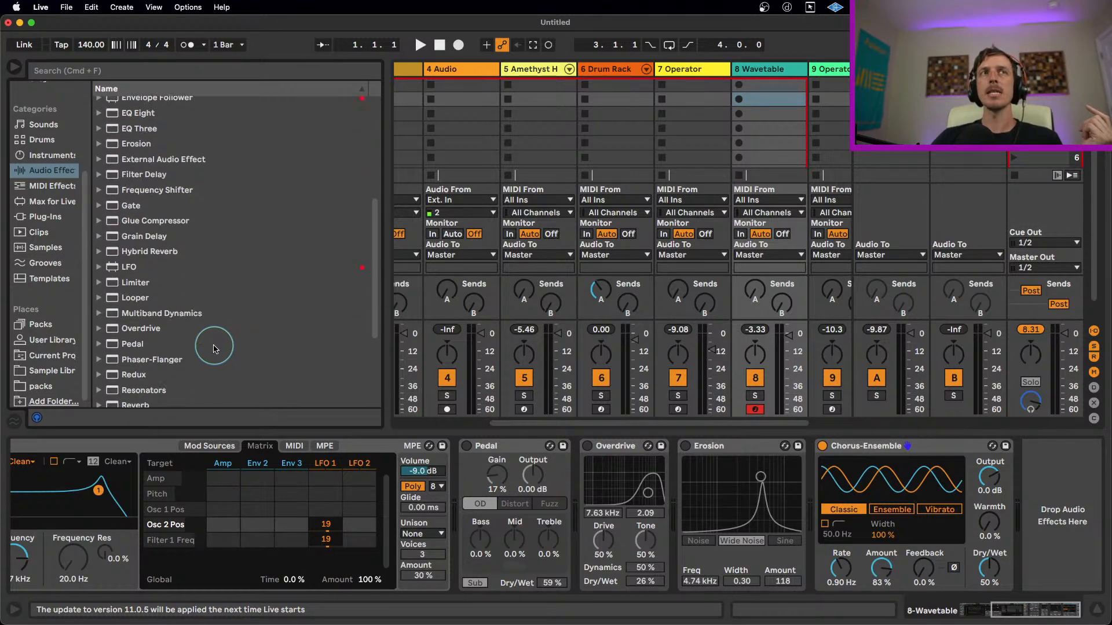
{"action": "left_click_drag", "start_coordinate": [162, 360], "coordinate": [1007, 489]}
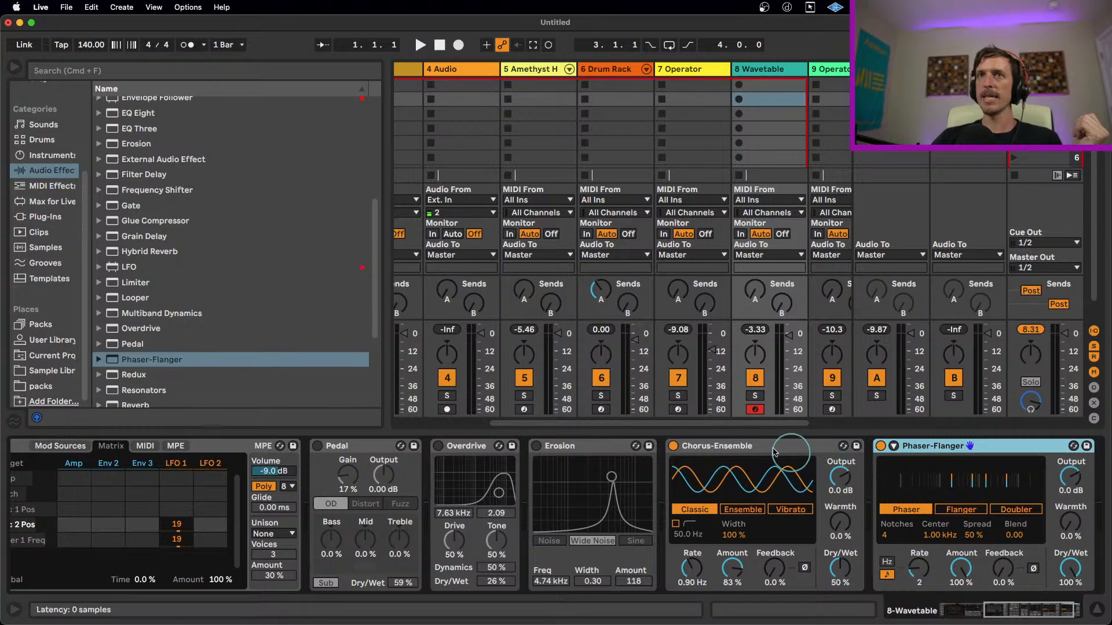
- Bypass Chorus-Ensemble and set the Phaser-Flanger's center frequency to 73.1 Hz and Dry/Wet to 44%
{"action": "left_click", "coordinate": [673, 446]}
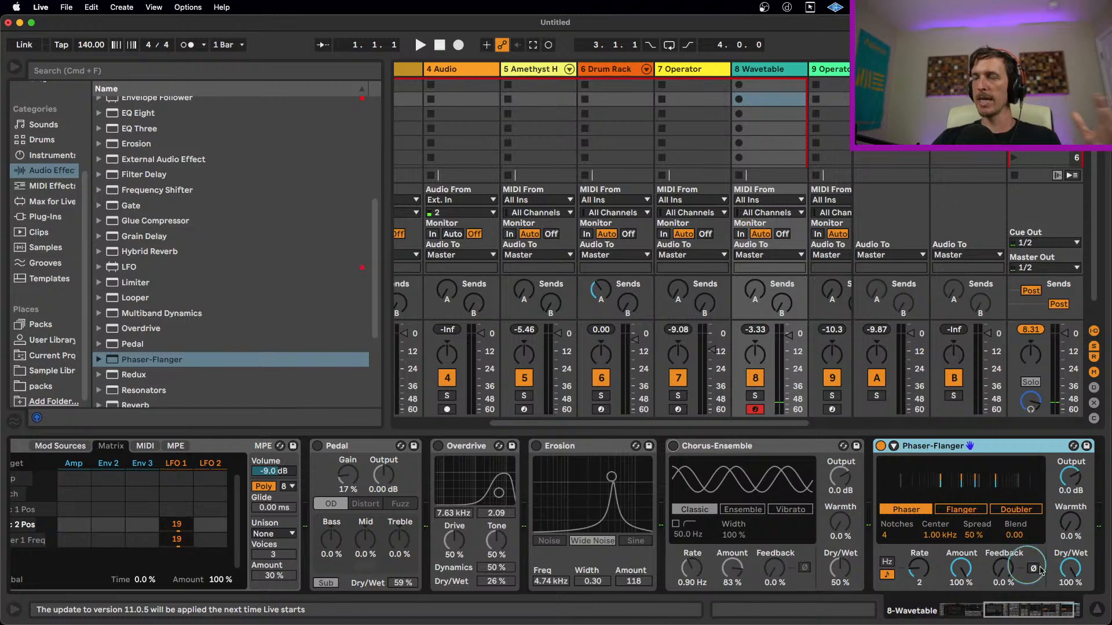
{"action": "left_click_drag", "start_coordinate": [931, 534], "coordinate": [930, 555]}
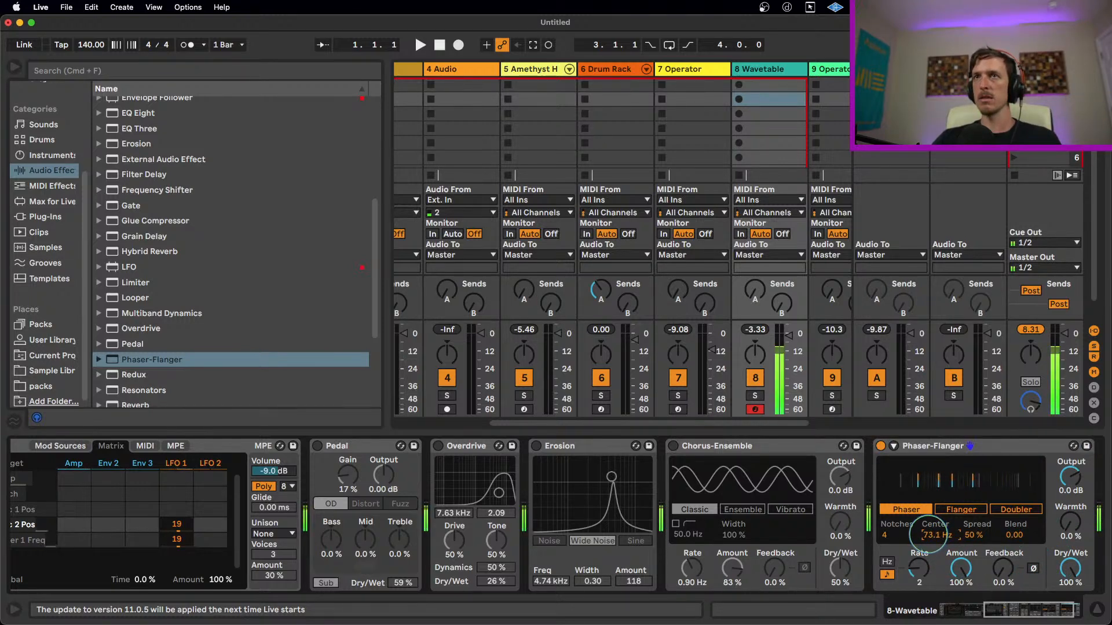
{"action": "left_click_drag", "start_coordinate": [1070, 569], "coordinate": [1070, 585]}
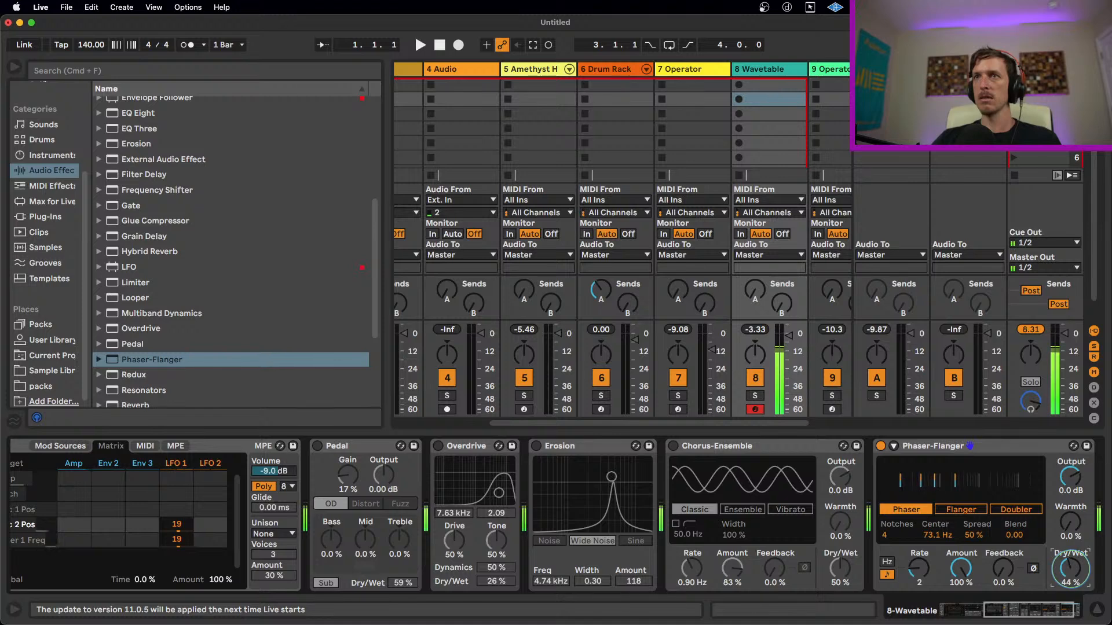
- Re-enable Chorus-Ensemble at 42% Dry/Wet, and re-enable Erosion with frequency 3.20 kHz and amount 50.0
{"action": "left_click", "coordinate": [673, 446]}
{"action": "left_click", "coordinate": [839, 569]}
{"action": "left_click_drag", "start_coordinate": [840, 568], "coordinate": [840, 574]}
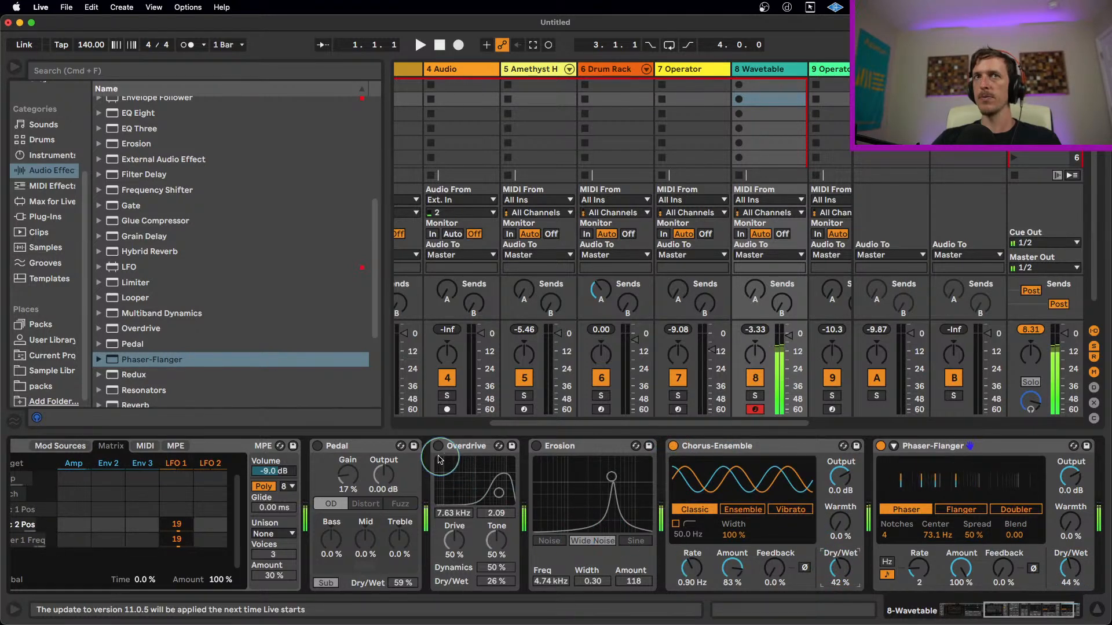
{"action": "left_click", "coordinate": [536, 446]}
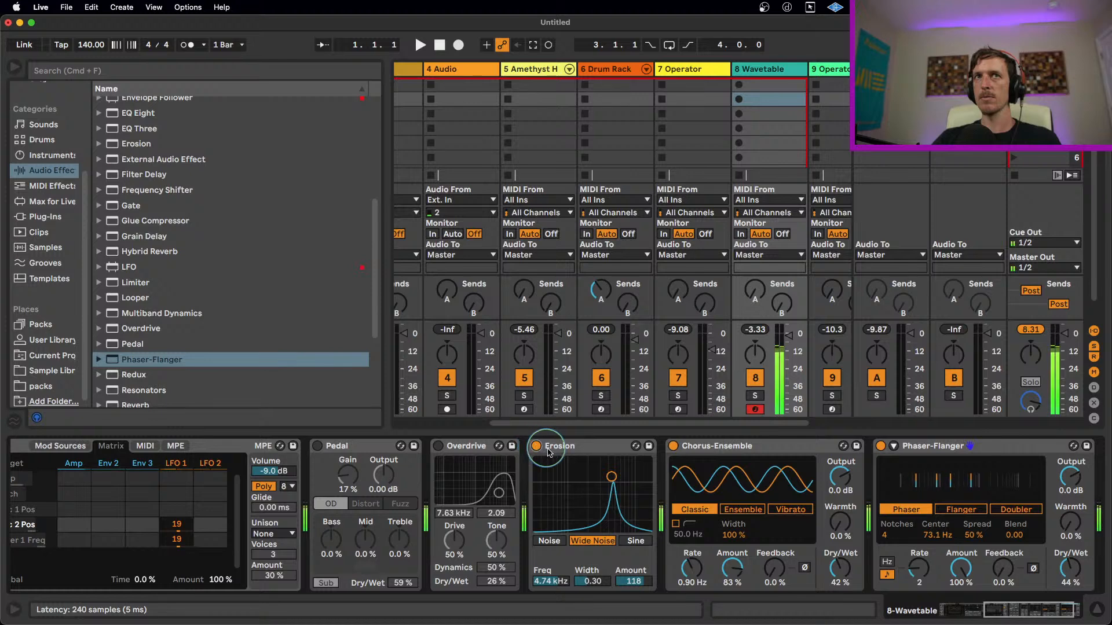
{"action": "mouse_move", "coordinate": [614, 494]}
{"action": "left_mouse_down"}
{"action": "mouse_move", "coordinate": [611, 507]}
{"action": "mouse_move", "coordinate": [584, 504]}
{"action": "mouse_move", "coordinate": [601, 499]}
{"action": "left_mouse_up"}
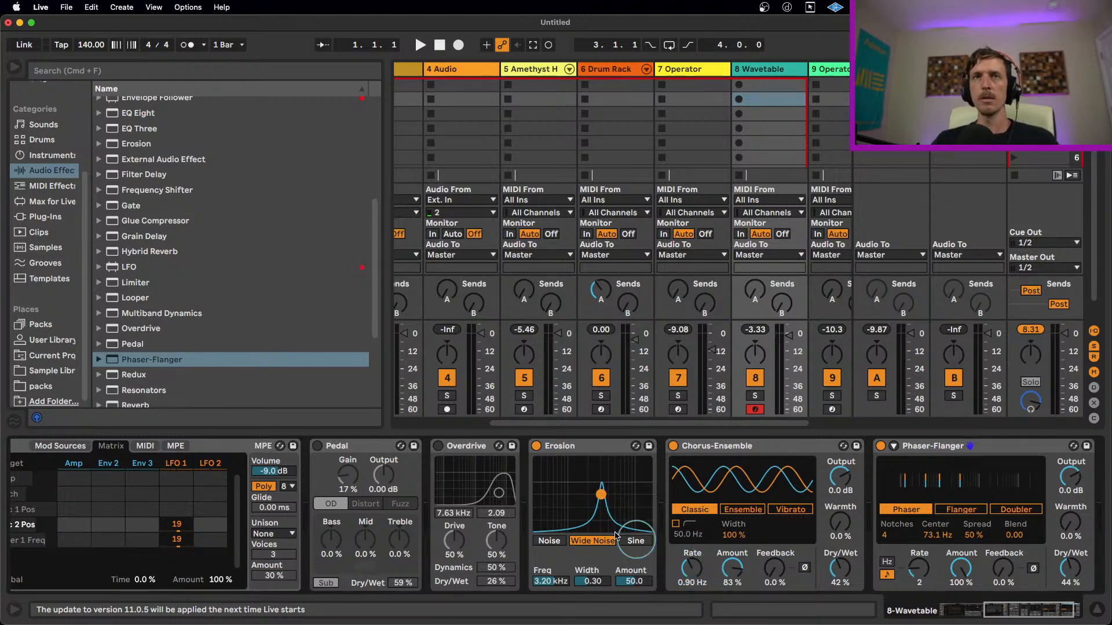
- Switch to Firefox and listen to the reference track PEEKABOO - Maniac from about 1:46, then pause it
{"action": "left_click_drag", "start_coordinate": [1020, 614], "coordinate": [970, 615]}
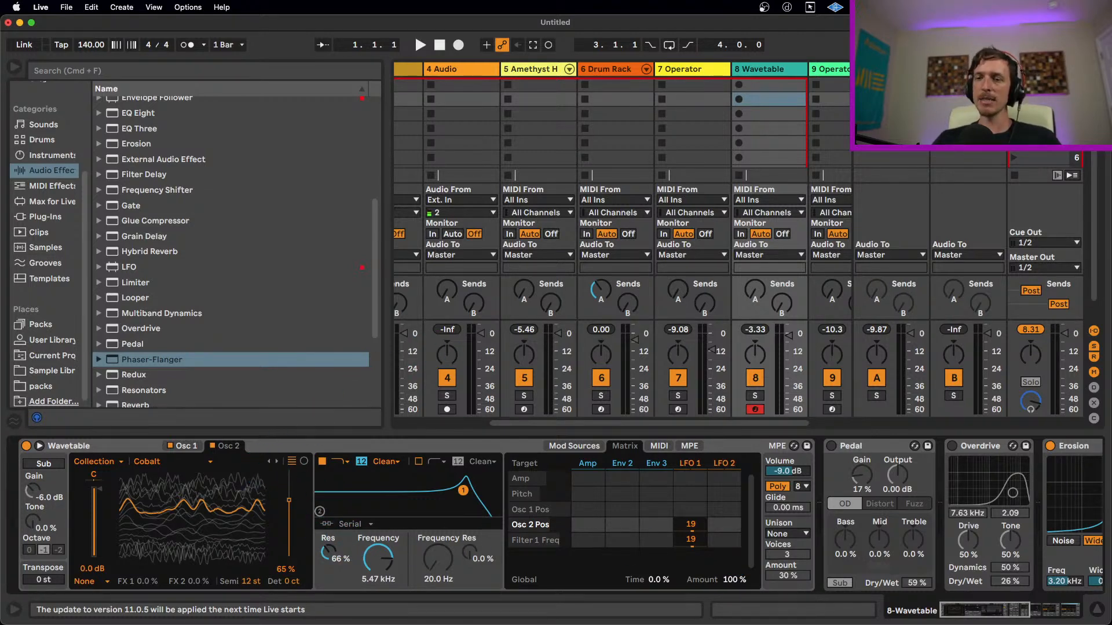
{"action": "key", "text": "super+Tab"}
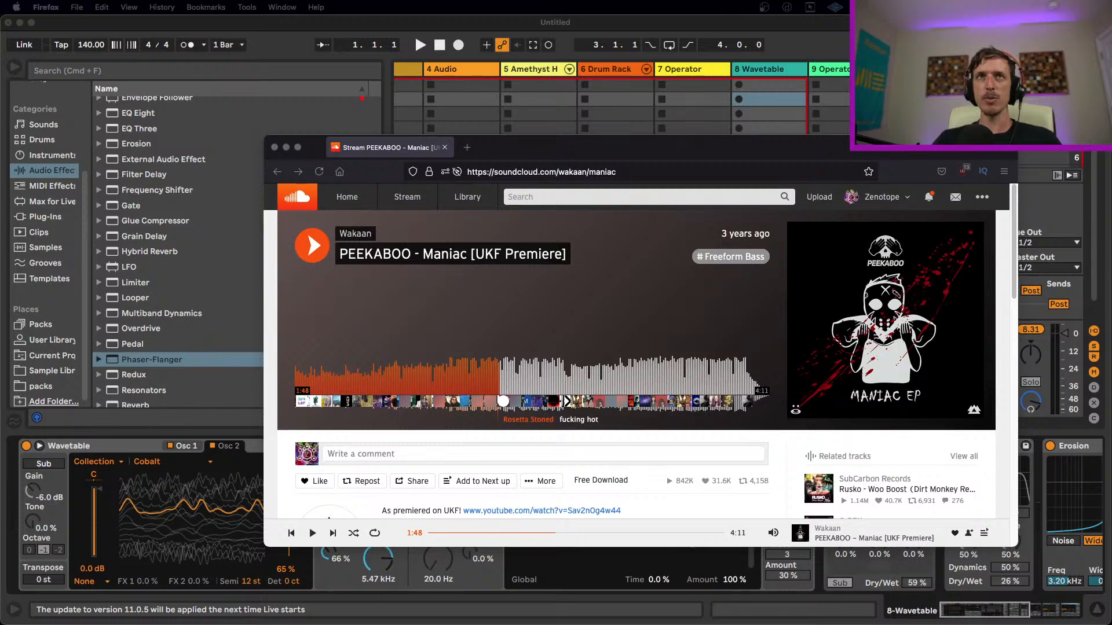
{"action": "left_click", "coordinate": [502, 373]}
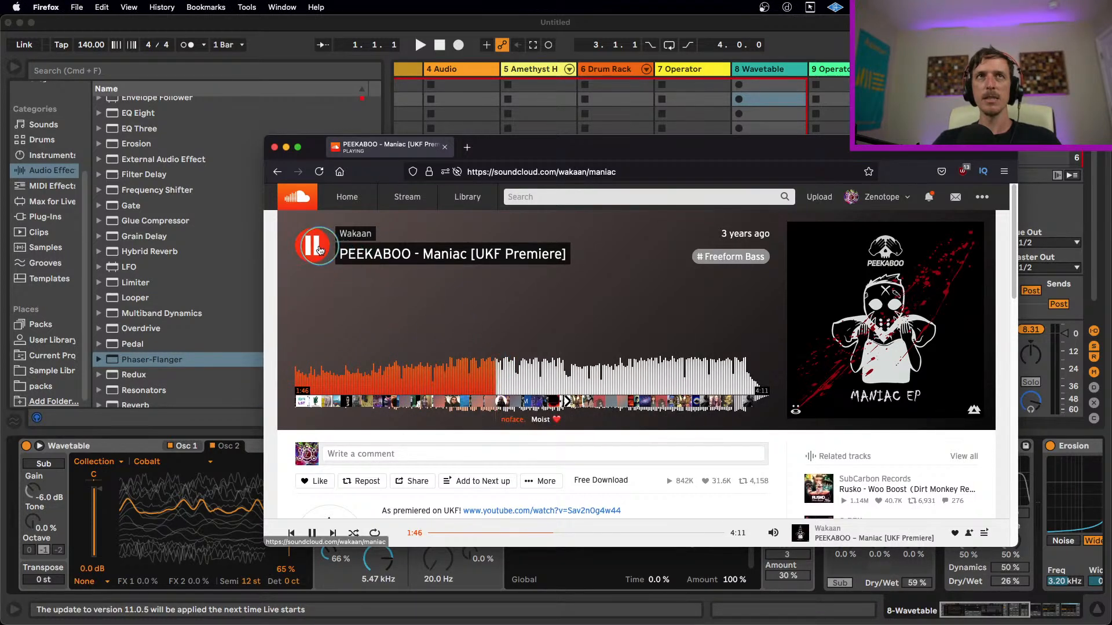
{"action": "left_click", "coordinate": [308, 232]}
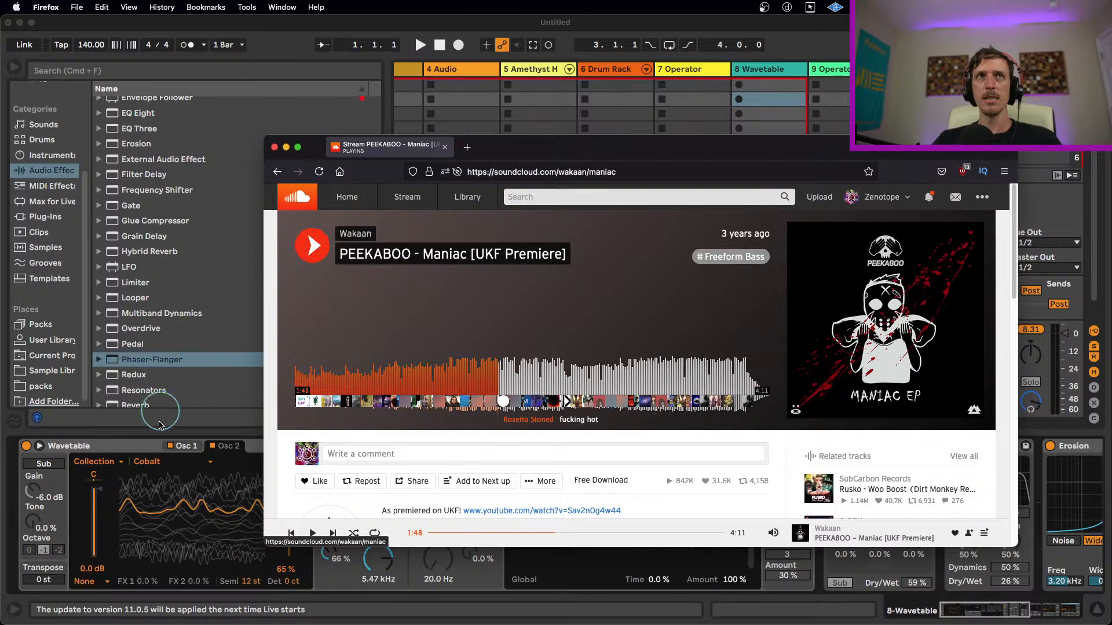
- Return to Ableton Live, set LFO 1's modulation of Filter 1 Freq to 11, and tune filter 1 to about 1.30 kHz with 94% resonance
{"action": "key", "text": "super+Tab"}
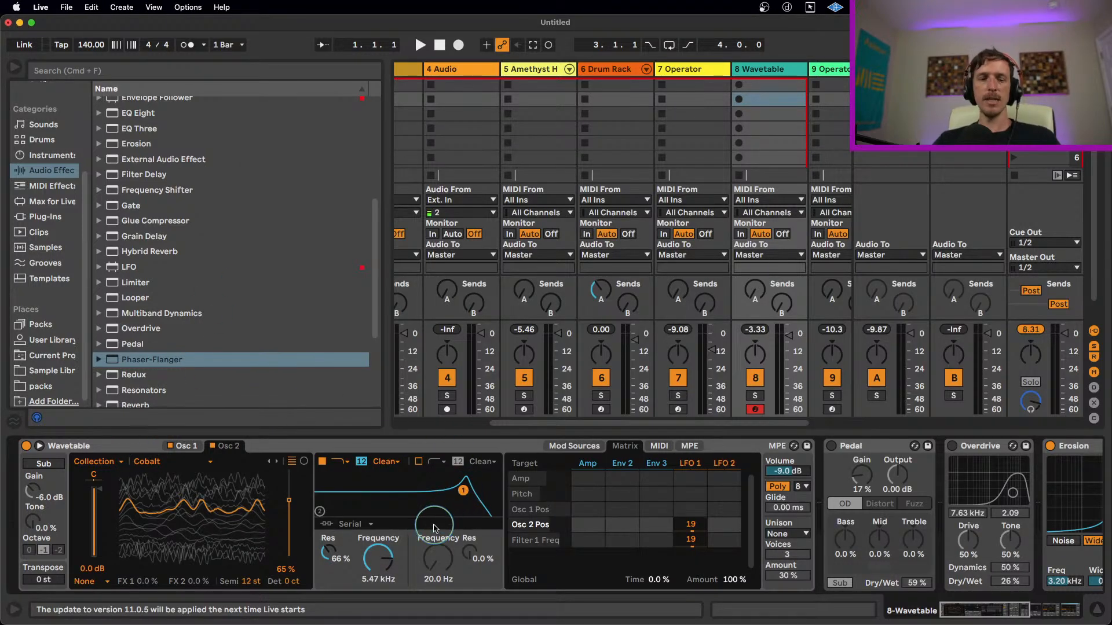
{"action": "left_click_drag", "start_coordinate": [463, 491], "coordinate": [421, 490]}
{"action": "left_click_drag", "start_coordinate": [706, 548], "coordinate": [706, 561]}
{"action": "left_click_drag", "start_coordinate": [421, 491], "coordinate": [431, 488]}
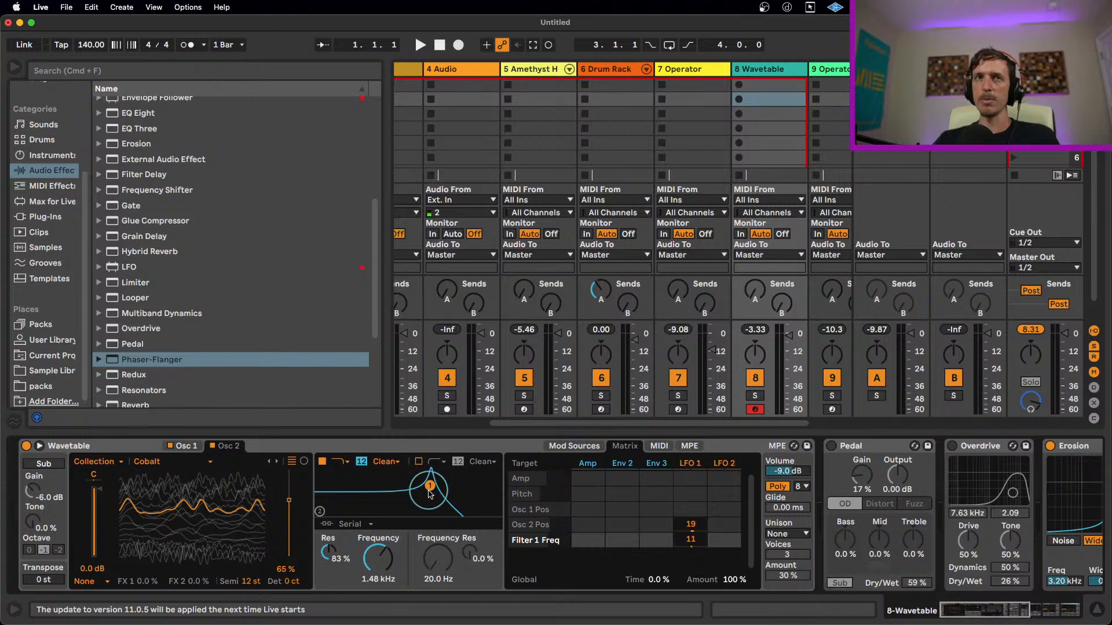
{"action": "left_click_drag", "start_coordinate": [430, 491], "coordinate": [426, 483]}
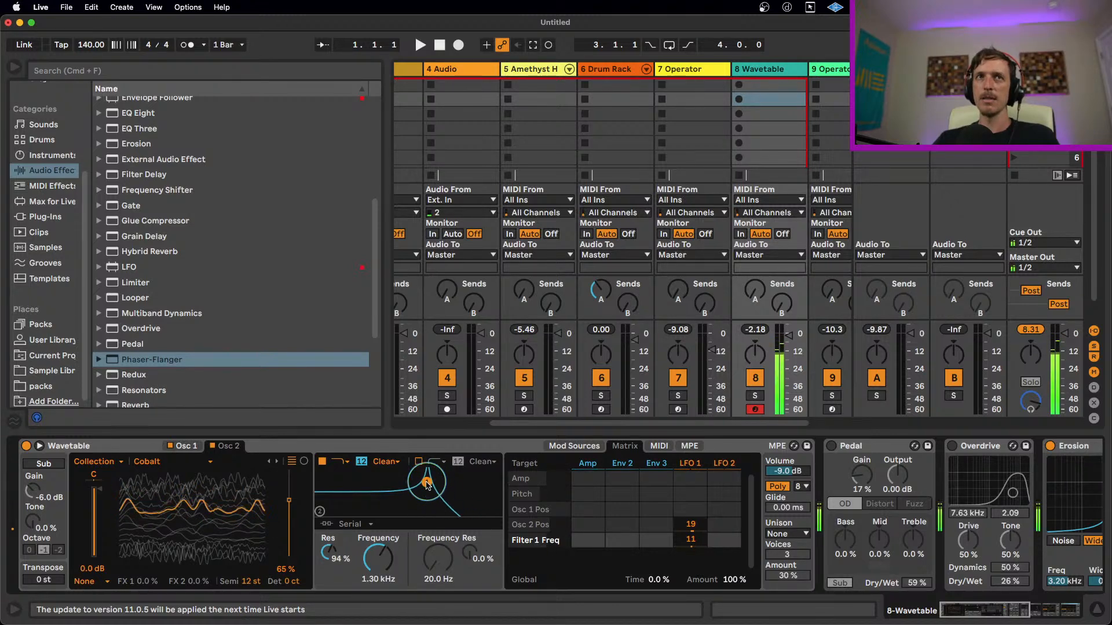
- Play test notes while setting filter 1 to 1.54 kHz with 92% resonance, and switch Wavetable's voice mode to Mono
{"action": "key", "text": "z"}
{"action": "key", "text": "z"}
{"action": "key", "text": "a"}
{"action": "key", "text": "z"}
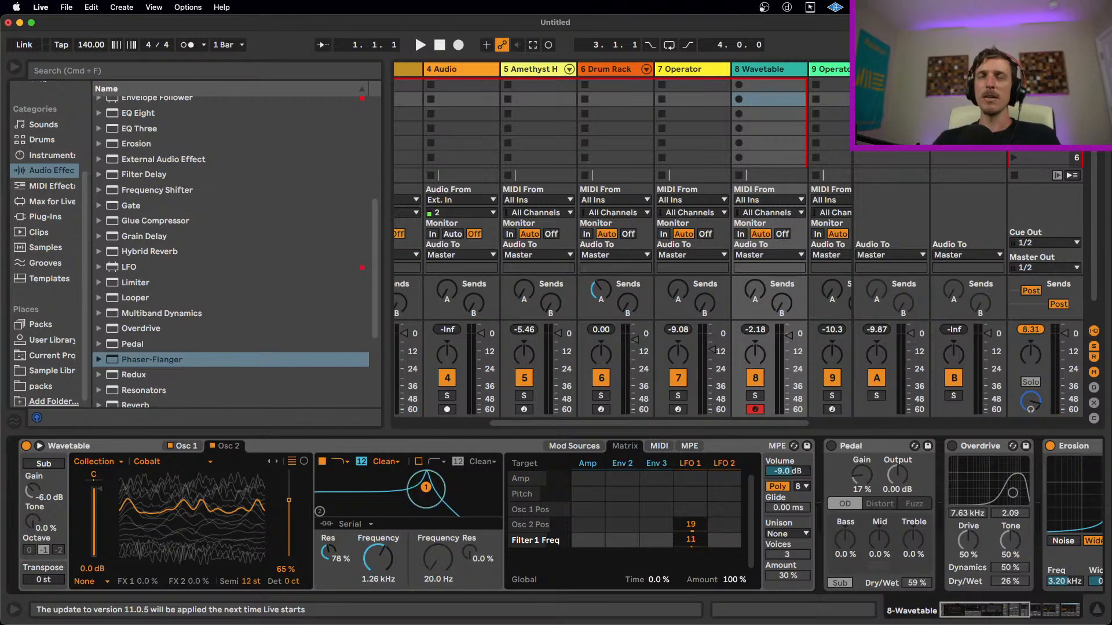
{"action": "key", "text": "a"}
{"action": "left_click_drag", "start_coordinate": [426, 487], "coordinate": [446, 482]}
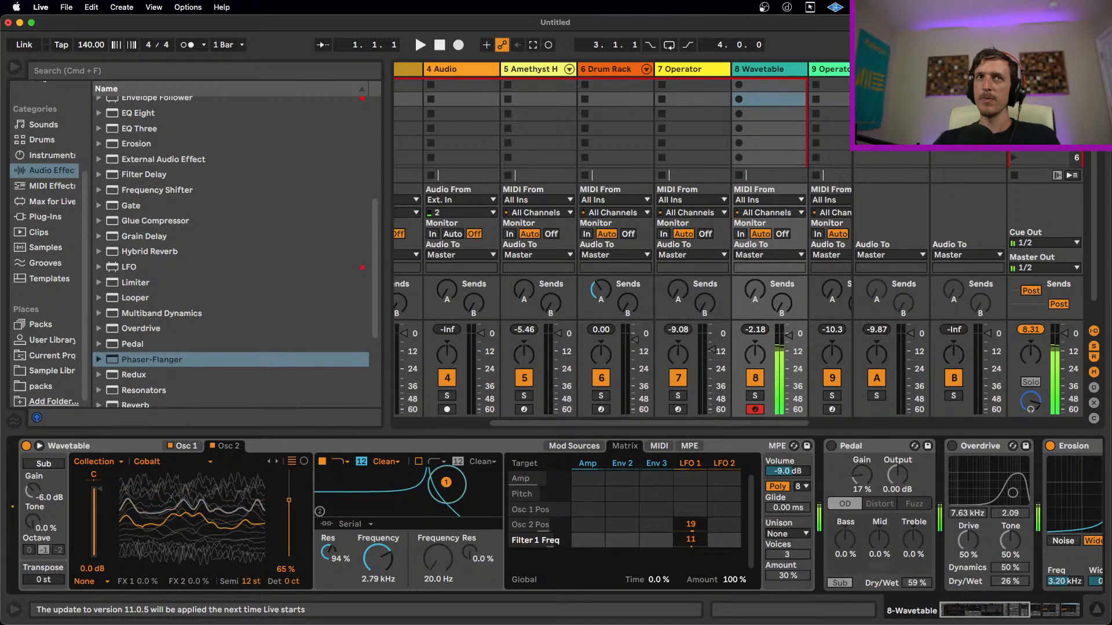
{"action": "left_click_drag", "start_coordinate": [379, 559], "coordinate": [379, 568]}
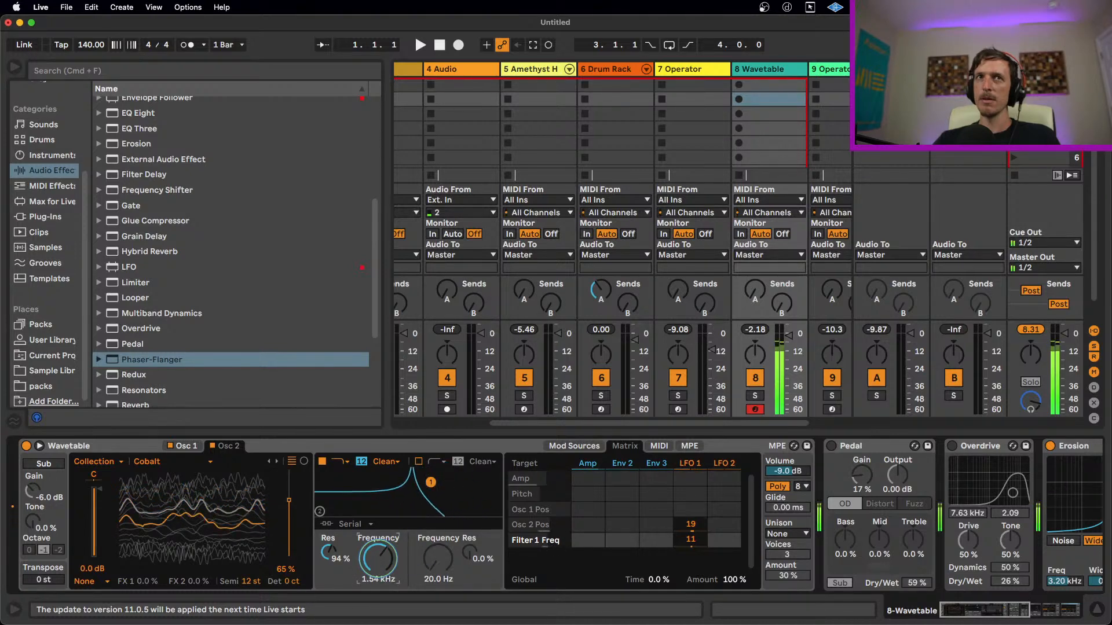
{"action": "left_click", "coordinate": [776, 487]}
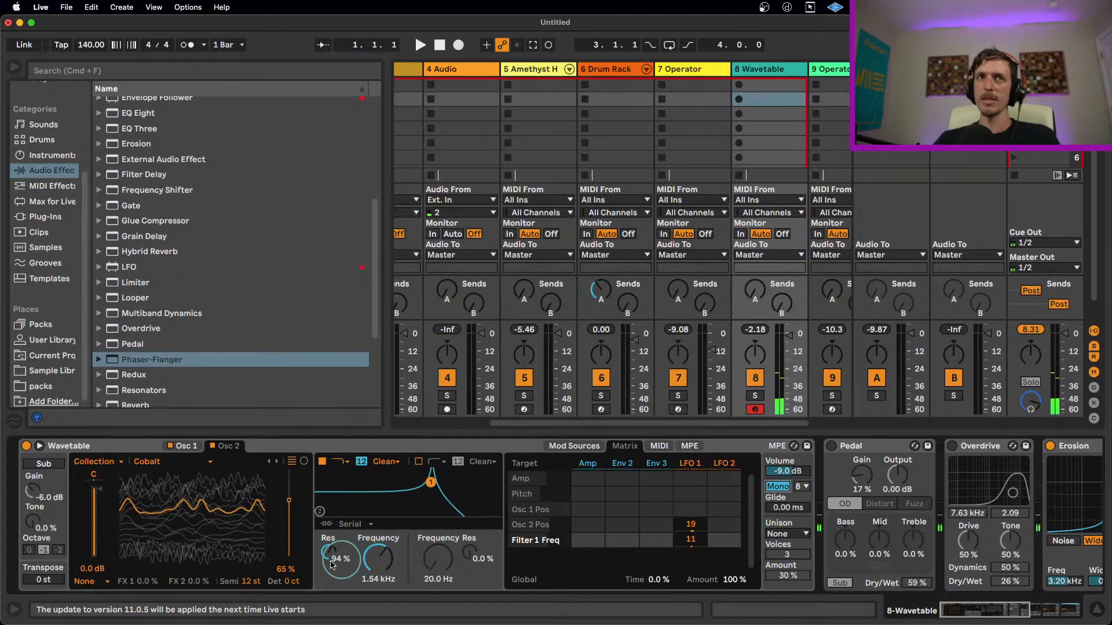
{"action": "left_click", "coordinate": [345, 561]}
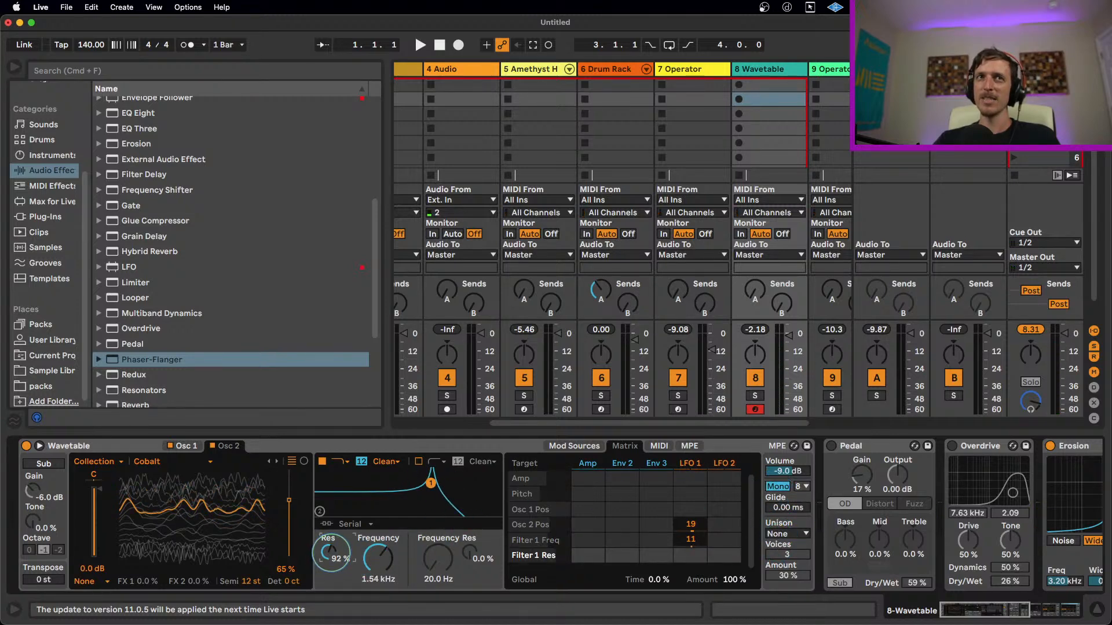
- Audition Osc 2 wavetables including Graphite, Olive and Pearl, and settle on Ruby
{"action": "left_click", "coordinate": [275, 463]}
{"action": "left_click", "coordinate": [275, 462]}
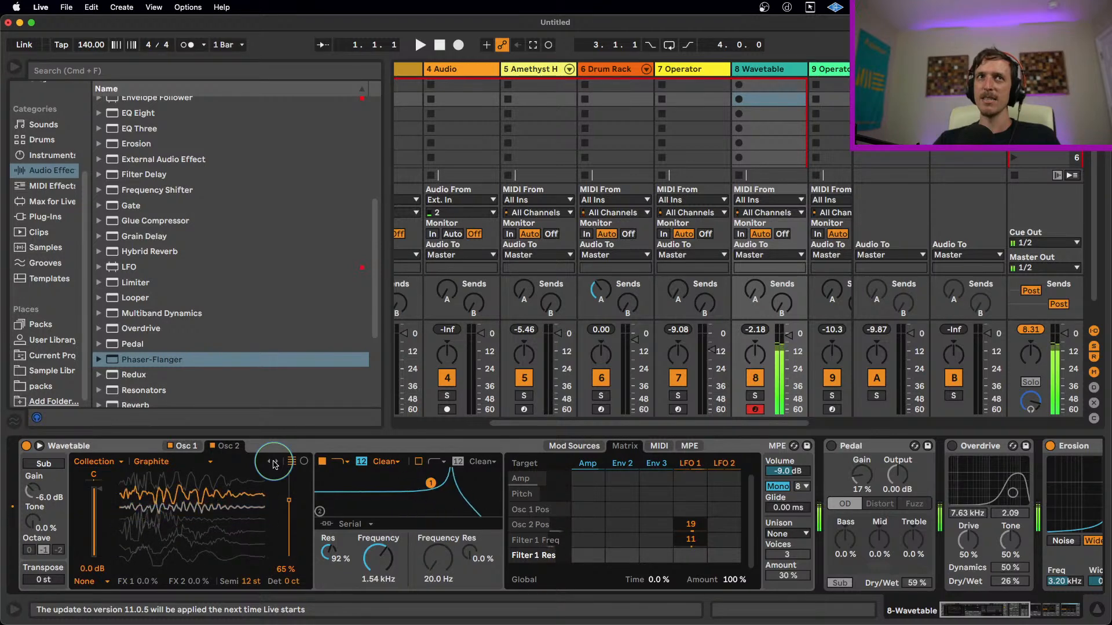
{"action": "left_click", "coordinate": [275, 462]}
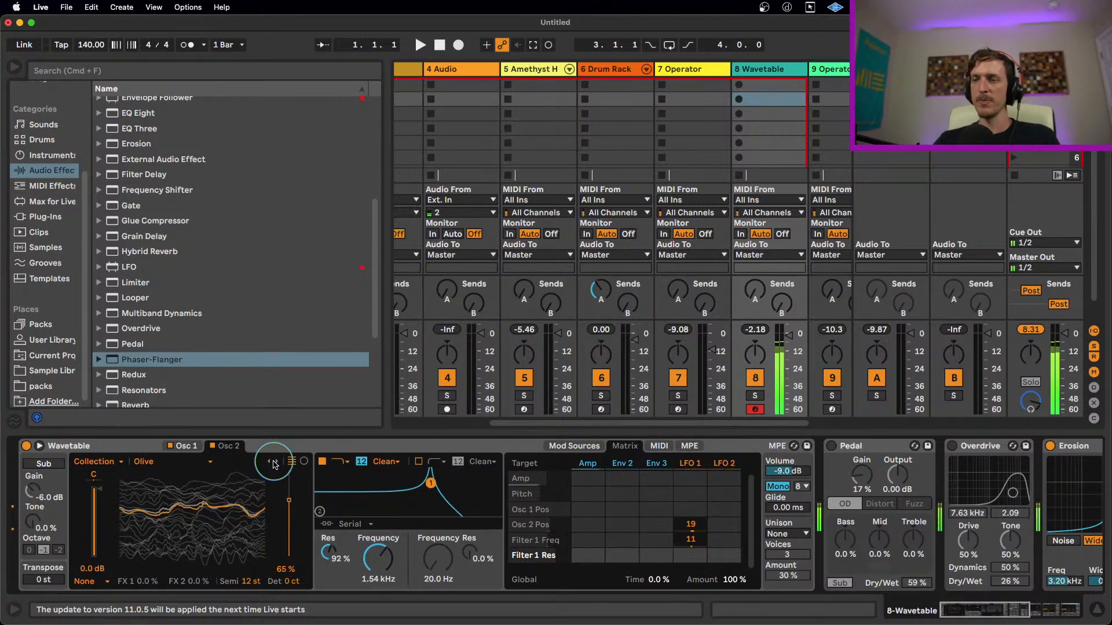
{"action": "left_click", "coordinate": [276, 462]}
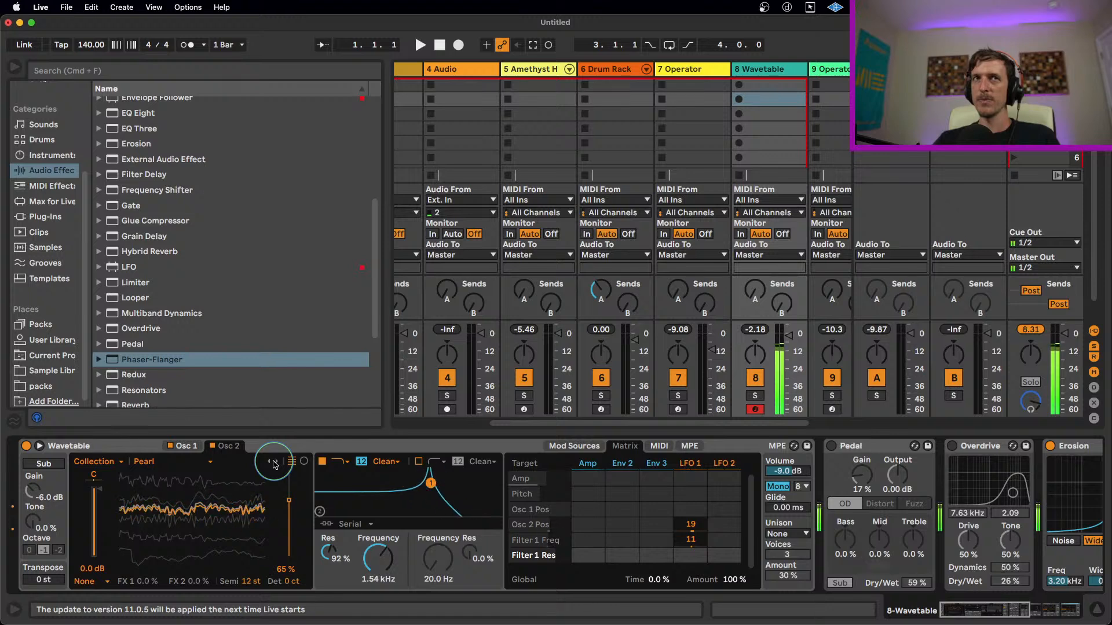
{"action": "left_click", "coordinate": [275, 462]}
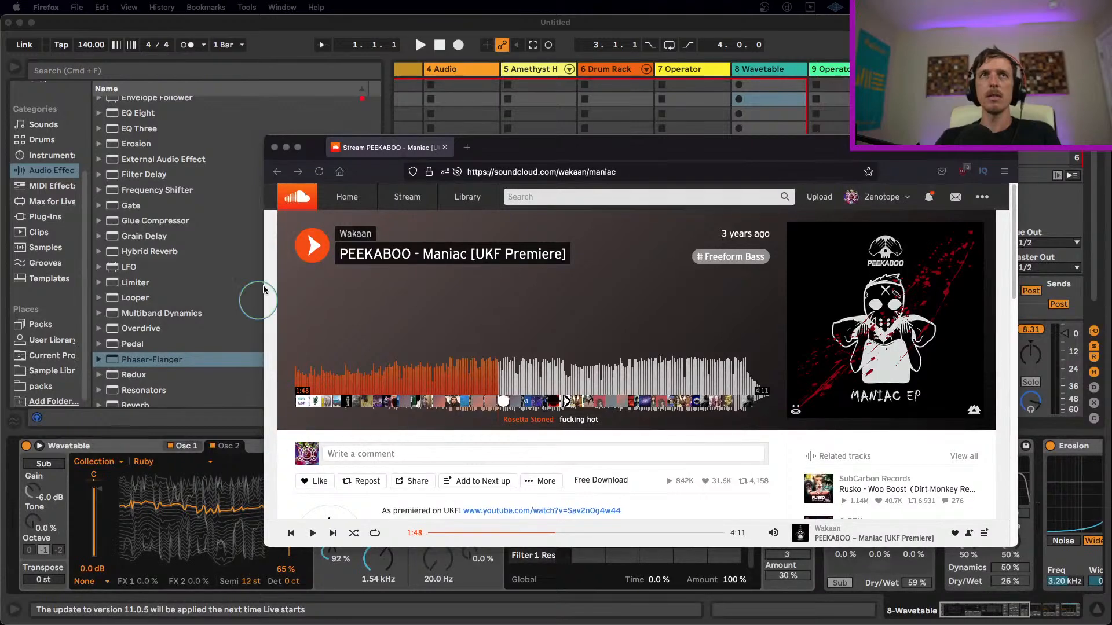
- Replay the bass section of the SoundCloud reference track from about 1:45 and pause it at 1:50
{"action": "left_click", "coordinate": [313, 248]}
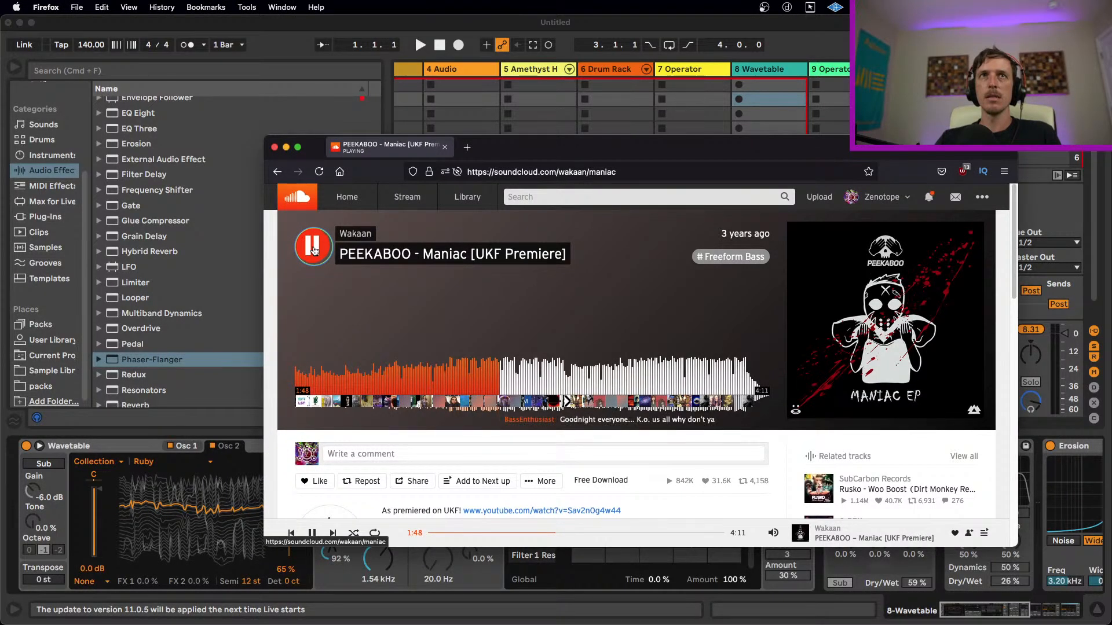
{"action": "left_click", "coordinate": [492, 373]}
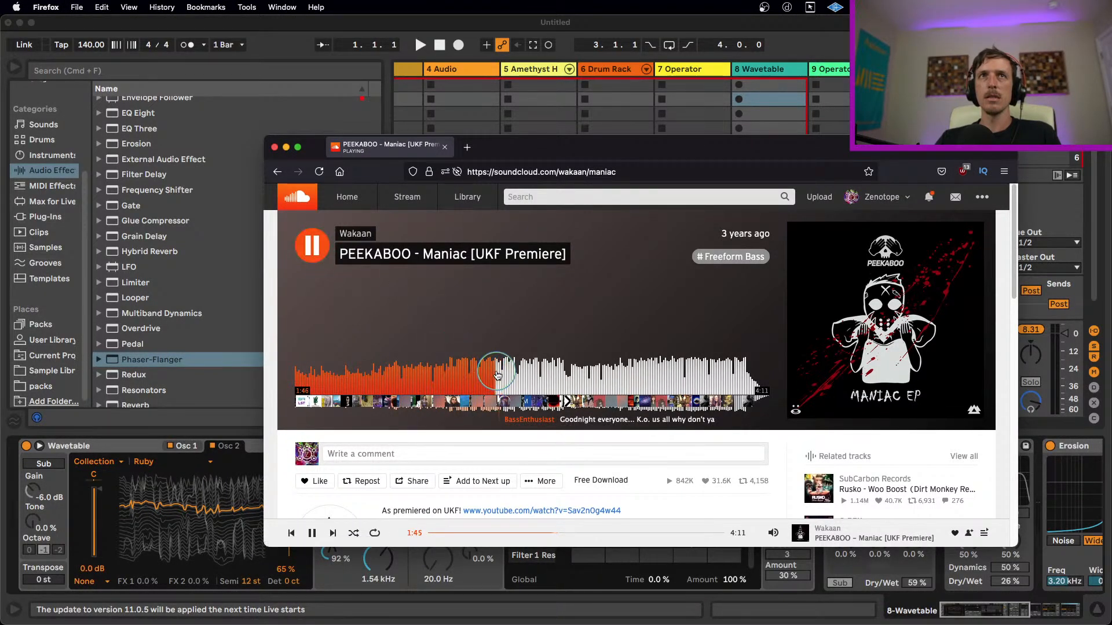
{"action": "left_click", "coordinate": [311, 239]}
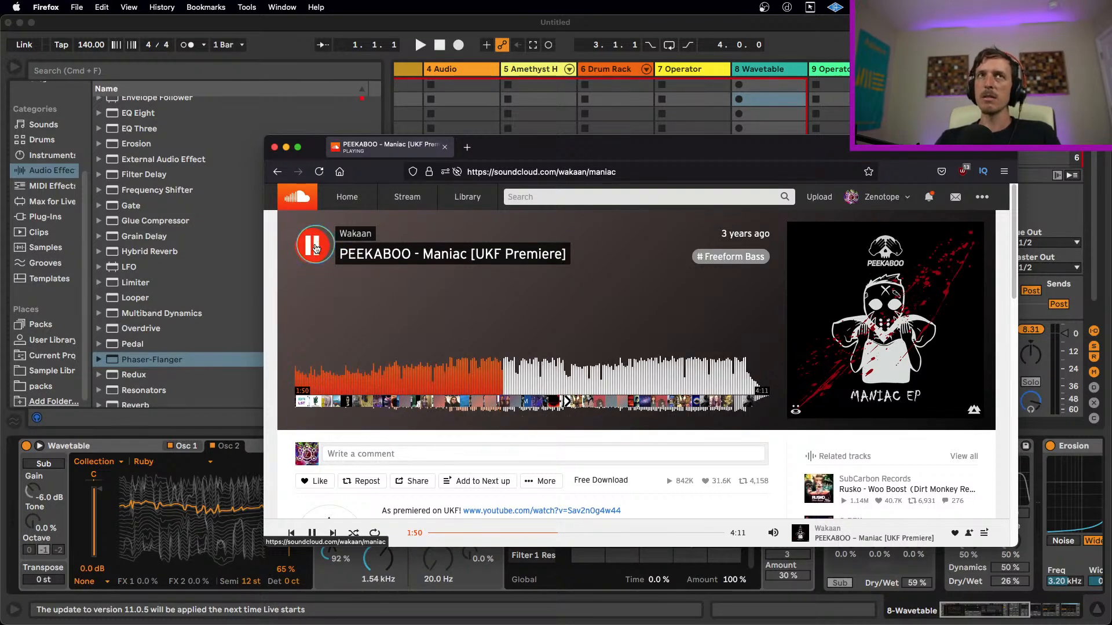
{"action": "left_click", "coordinate": [500, 374]}
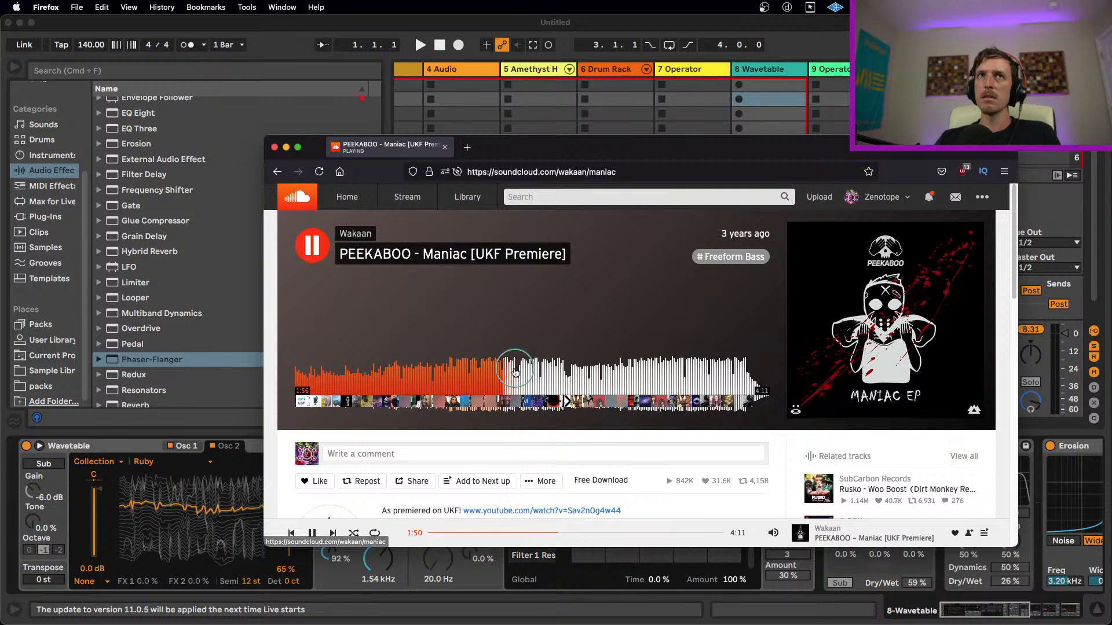
{"action": "left_click", "coordinate": [309, 244]}
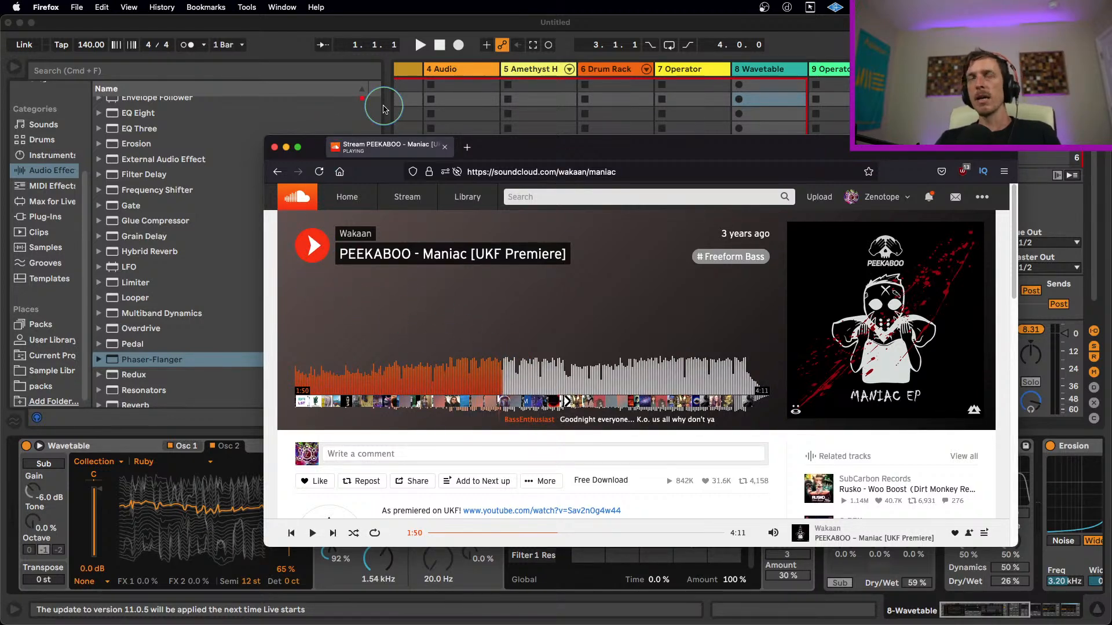
- Return to Ableton Live and set filter 1's resonance to 88% and its frequency to 676 Hz
{"action": "left_click", "coordinate": [382, 109]}
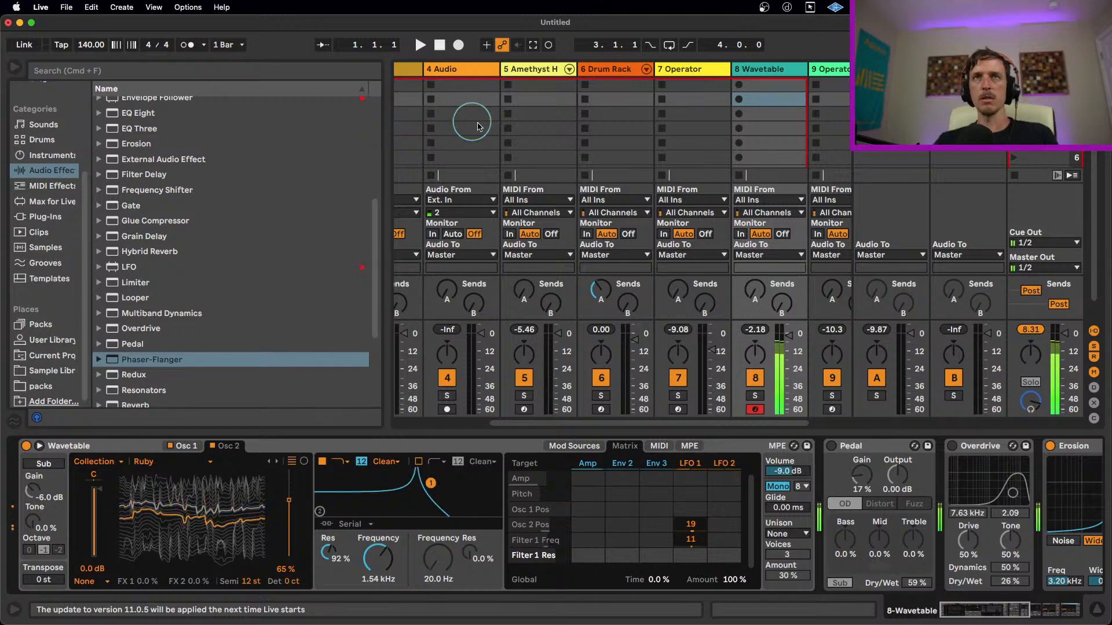
{"action": "left_click", "coordinate": [327, 553]}
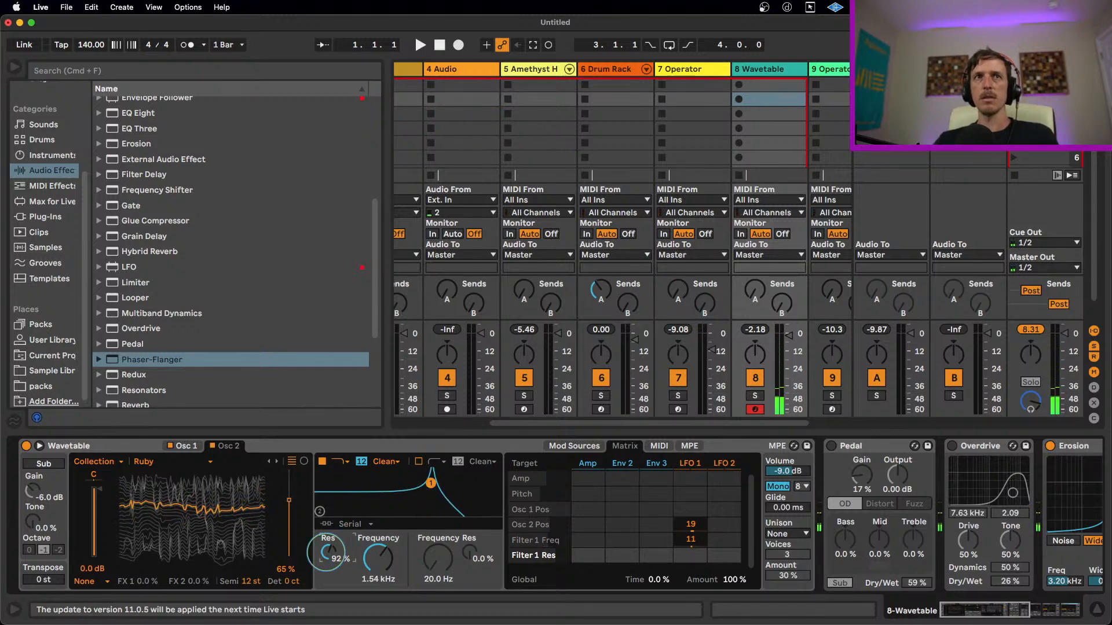
{"action": "left_click_drag", "start_coordinate": [328, 553], "coordinate": [328, 557]}
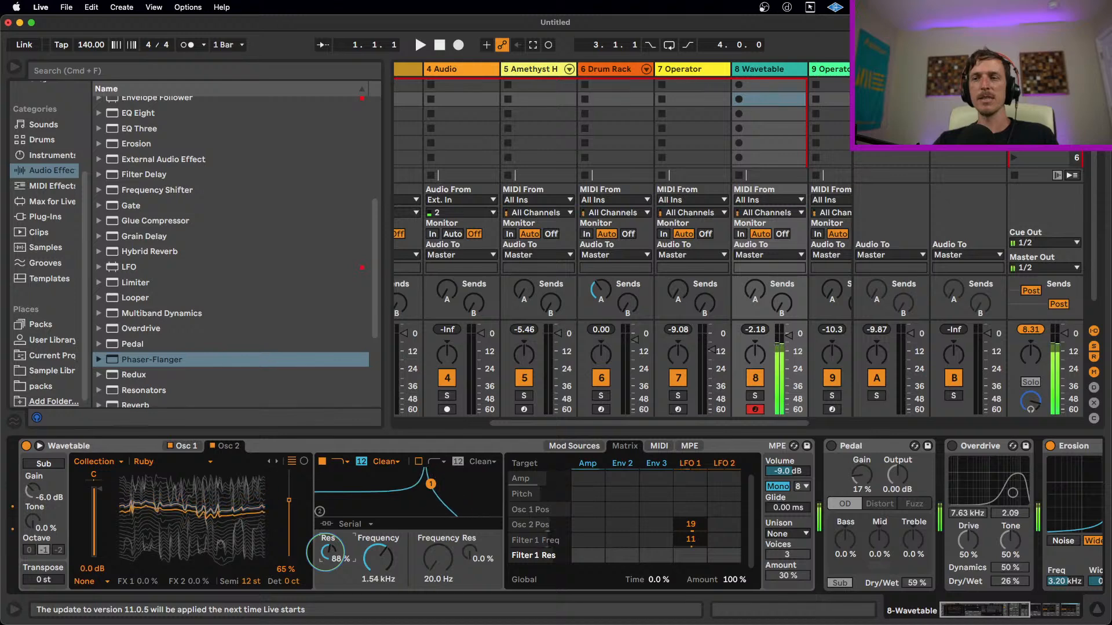
{"action": "mouse_move", "coordinate": [376, 558]}
{"action": "left_mouse_down"}
{"action": "mouse_move", "coordinate": [376, 579]}
{"action": "mouse_move", "coordinate": [377, 554]}
{"action": "left_mouse_up"}
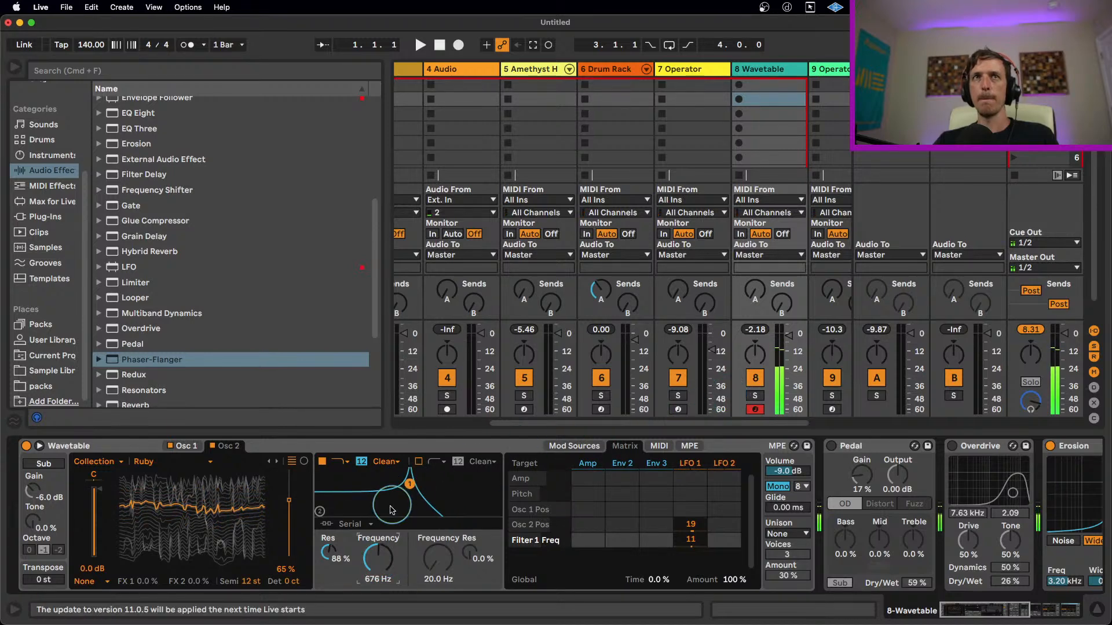
- Set filter 1's resonance to 80%, audition the 24 dB slope before returning to 12 dB, and switch its circuit to PRD
{"action": "left_click_drag", "start_coordinate": [328, 553], "coordinate": [328, 561]}
{"action": "left_click", "coordinate": [374, 484]}
{"action": "left_click", "coordinate": [362, 461]}
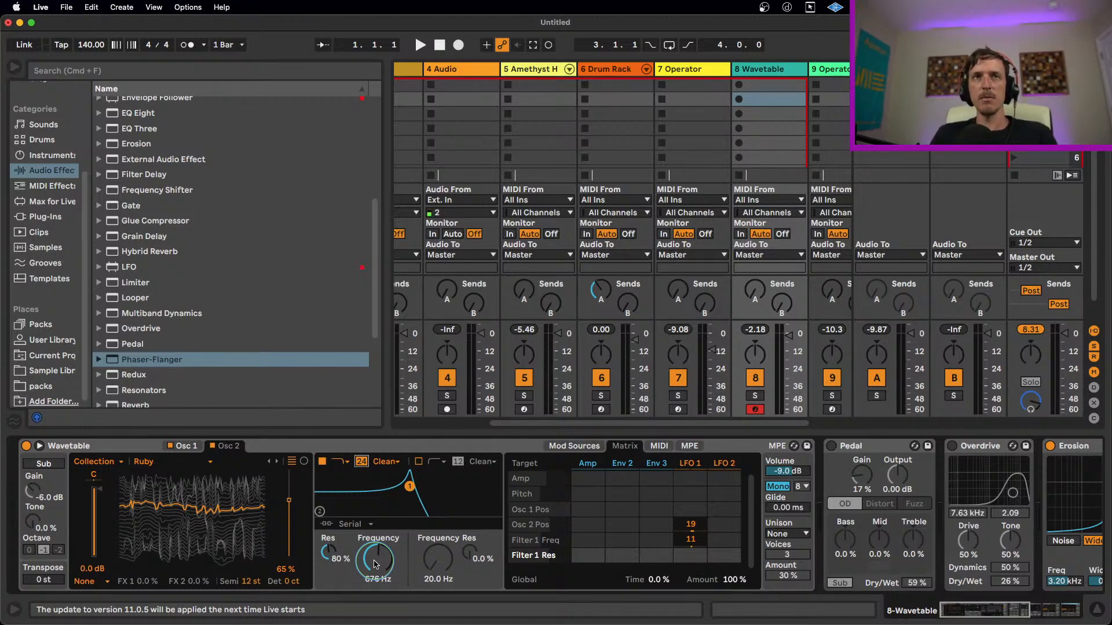
{"action": "left_click", "coordinate": [361, 461]}
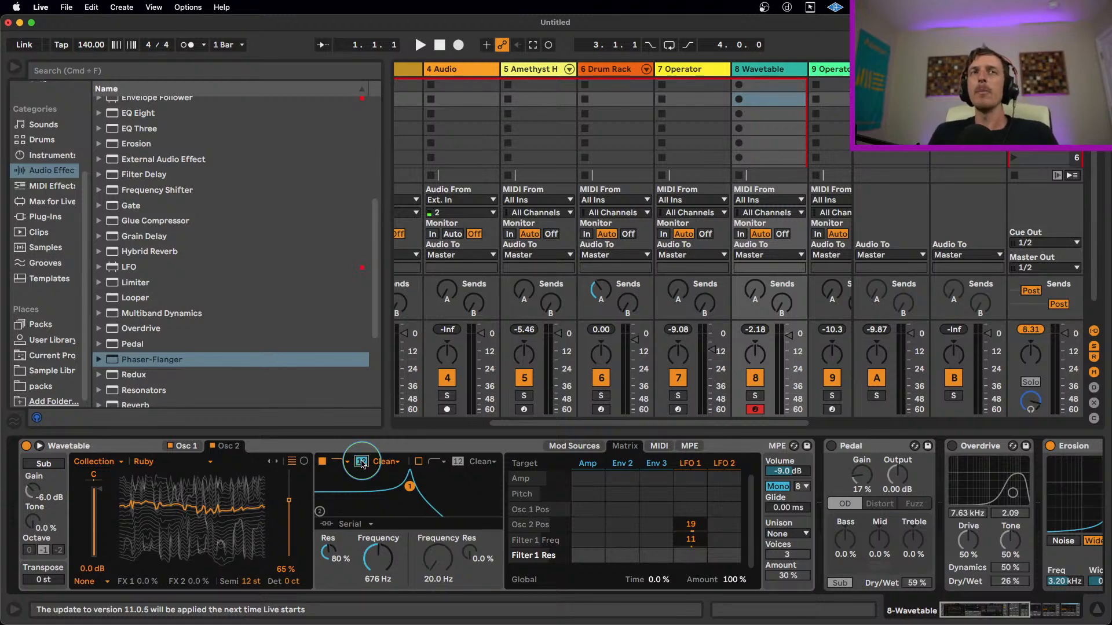
{"action": "left_click", "coordinate": [387, 462]}
{"action": "left_click", "coordinate": [381, 523]}
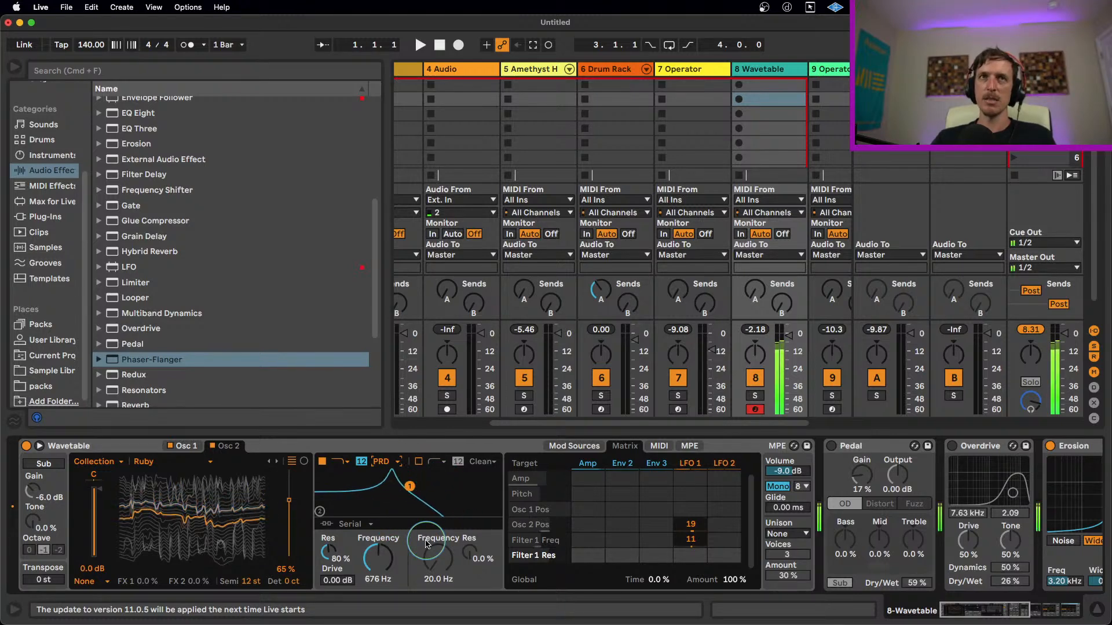
- Raise filter 1's frequency to 994 Hz and set its resonance to 77%
{"action": "left_click_drag", "start_coordinate": [397, 561], "coordinate": [398, 547]}
{"action": "left_click", "coordinate": [328, 563]}
{"action": "left_click_drag", "start_coordinate": [326, 559], "coordinate": [325, 561]}
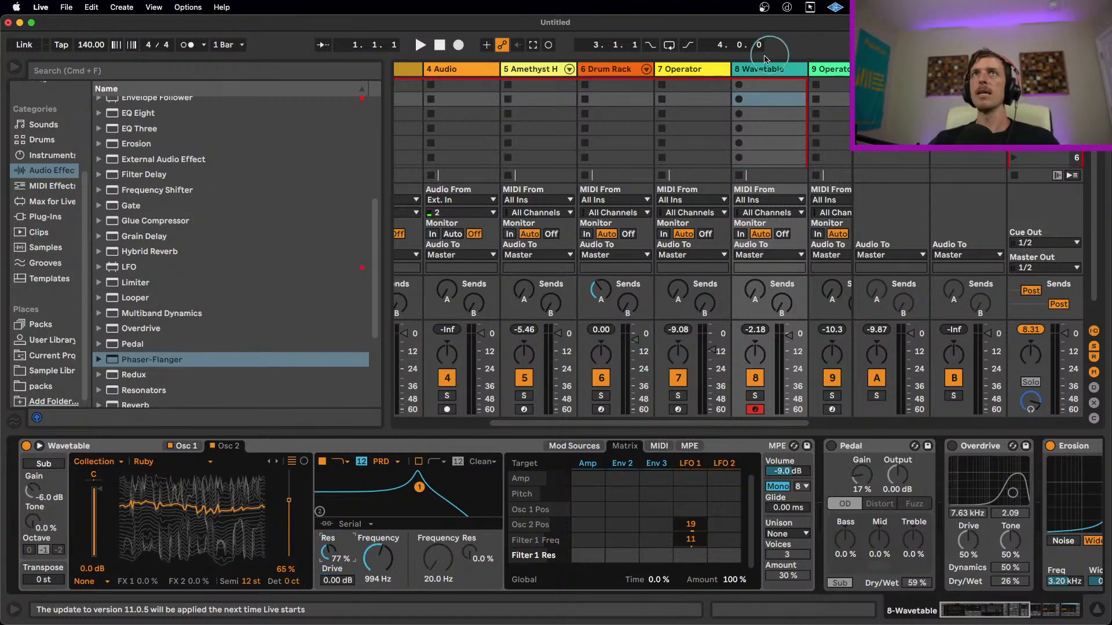
- Insert a MIDI track after track 8, delete its default Mix Rack, and load Wavetable on it
{"action": "left_click", "coordinate": [772, 76]}
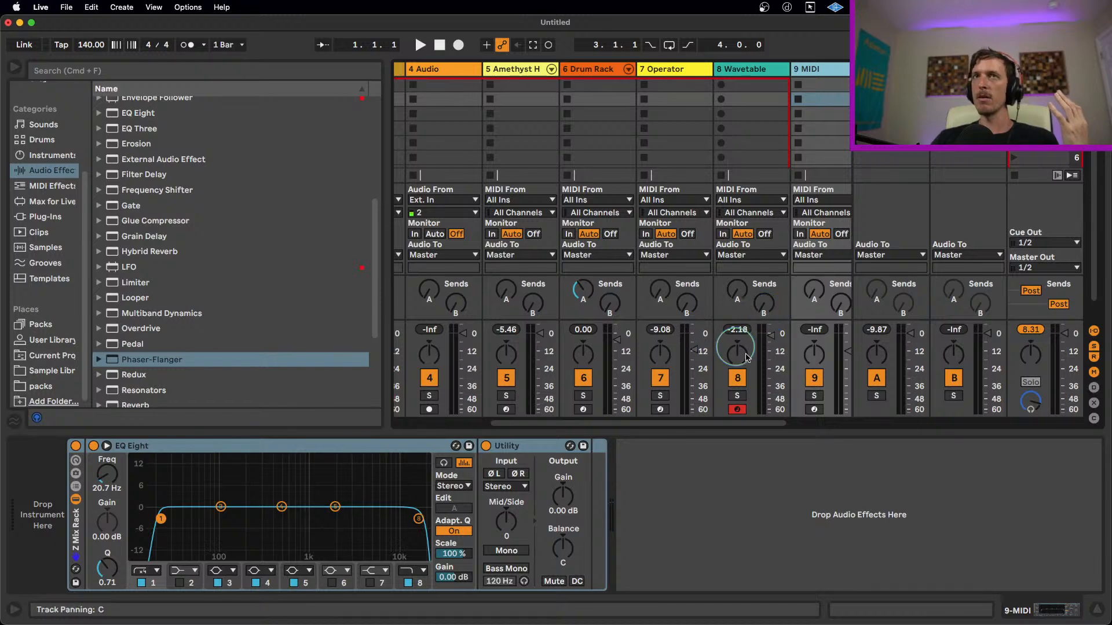
{"action": "left_click", "coordinate": [74, 546]}
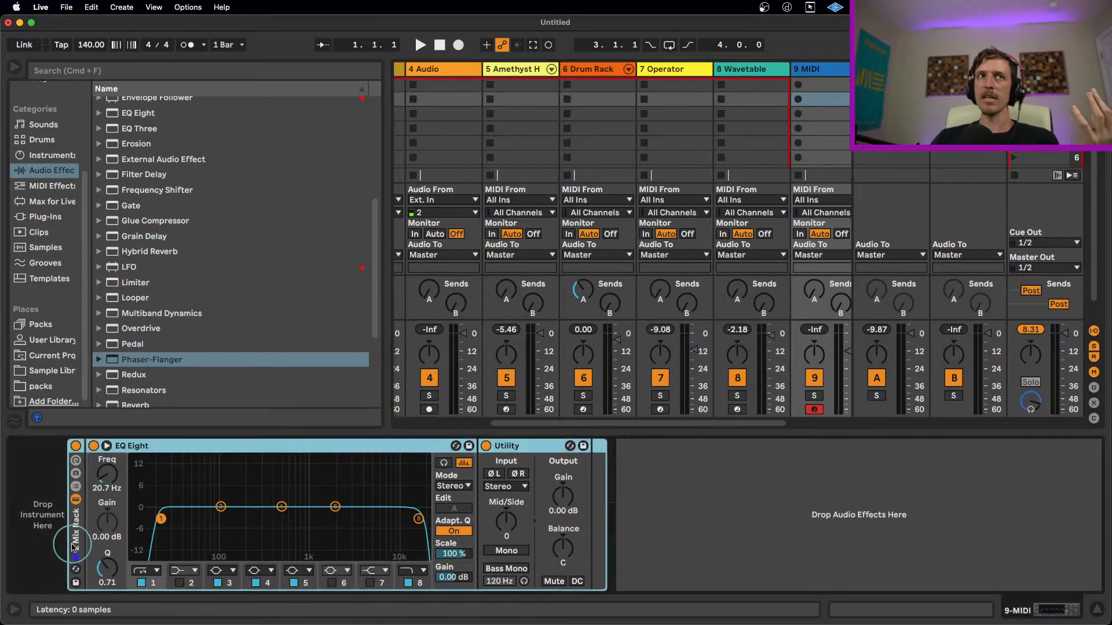
{"action": "key", "text": "Delete"}
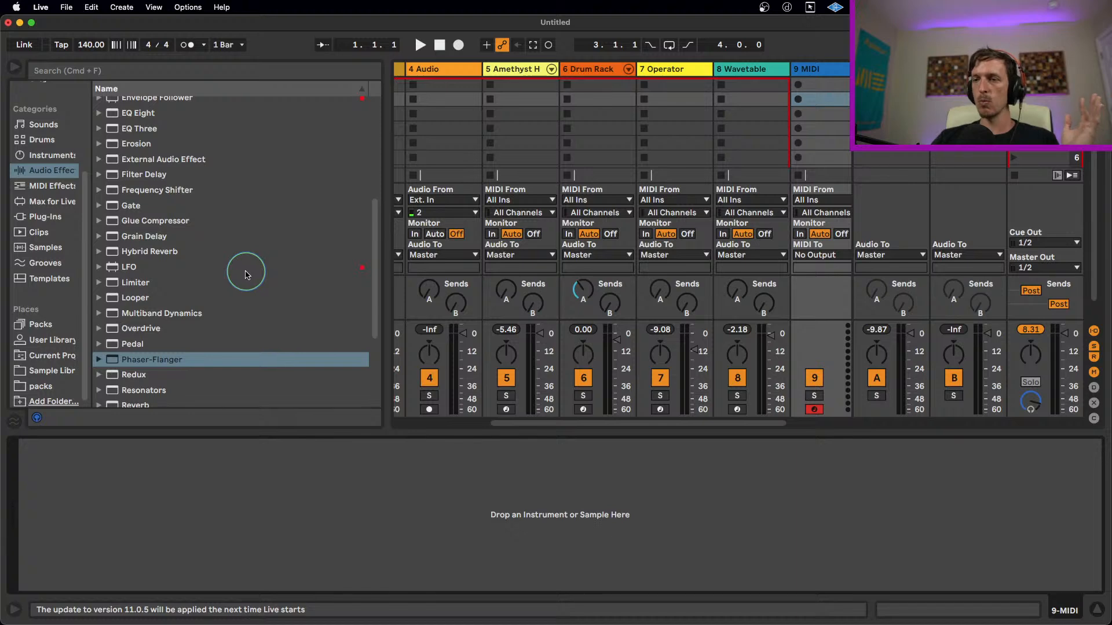
{"action": "left_click", "coordinate": [52, 155]}
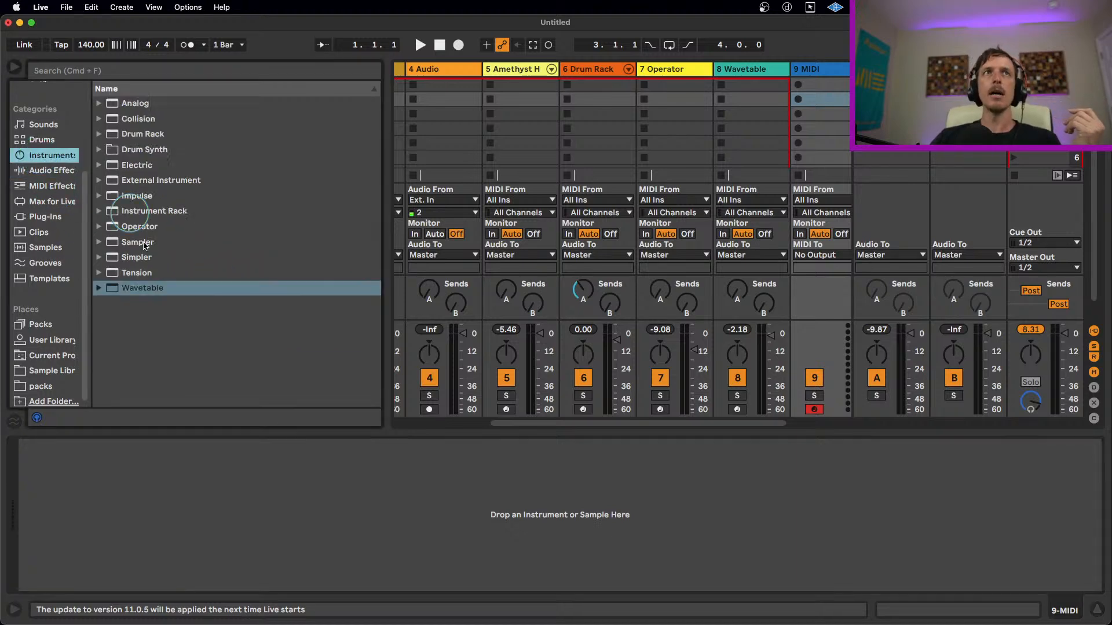
{"action": "left_click_drag", "start_coordinate": [142, 287], "coordinate": [72, 481]}
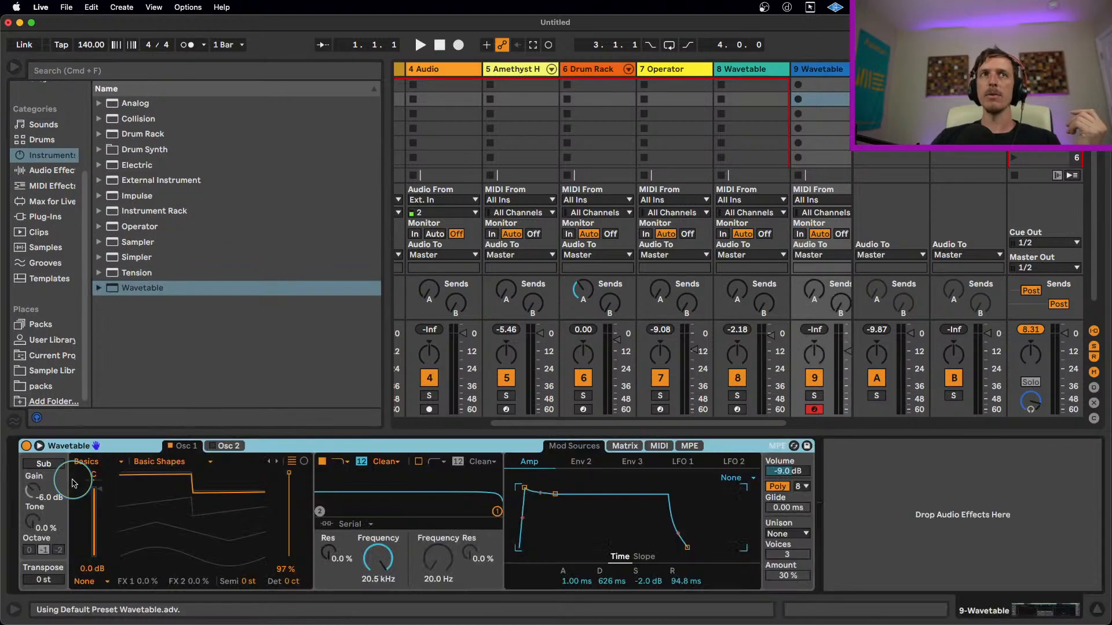
- Add Pedal after Wavetable, set it to Fuzz with Sub enabled, and raise track 9's volume
{"action": "left_click", "coordinate": [53, 171]}
{"action": "scroll", "coordinate": [214, 327], "scroll_direction": "down", "scroll_amount": 3}
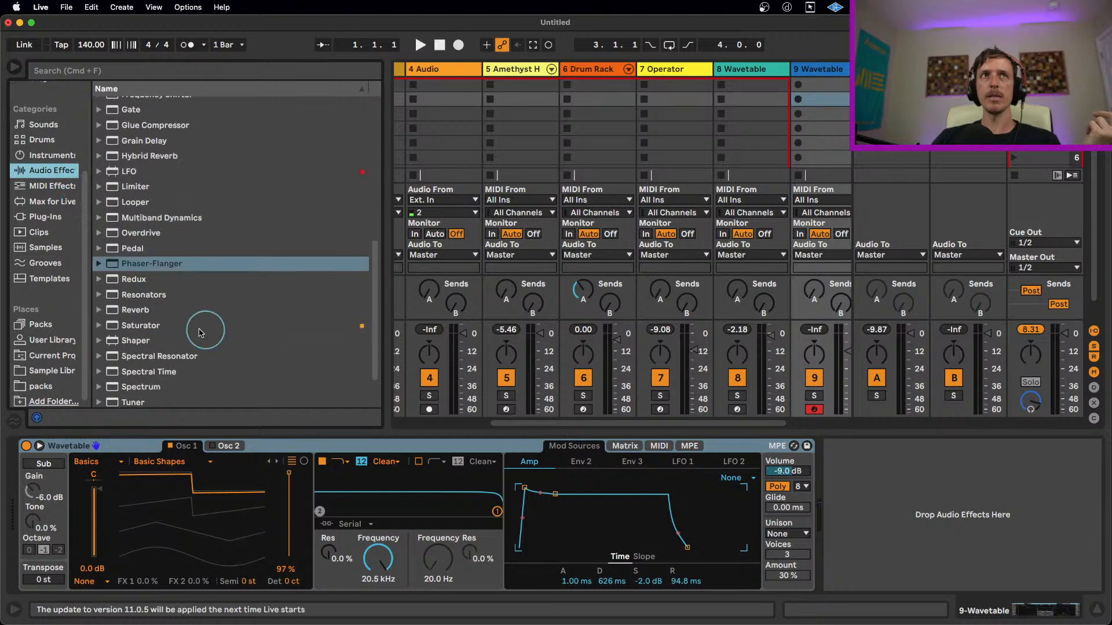
{"action": "left_click", "coordinate": [131, 250]}
{"action": "left_click_drag", "start_coordinate": [131, 250], "coordinate": [822, 463]}
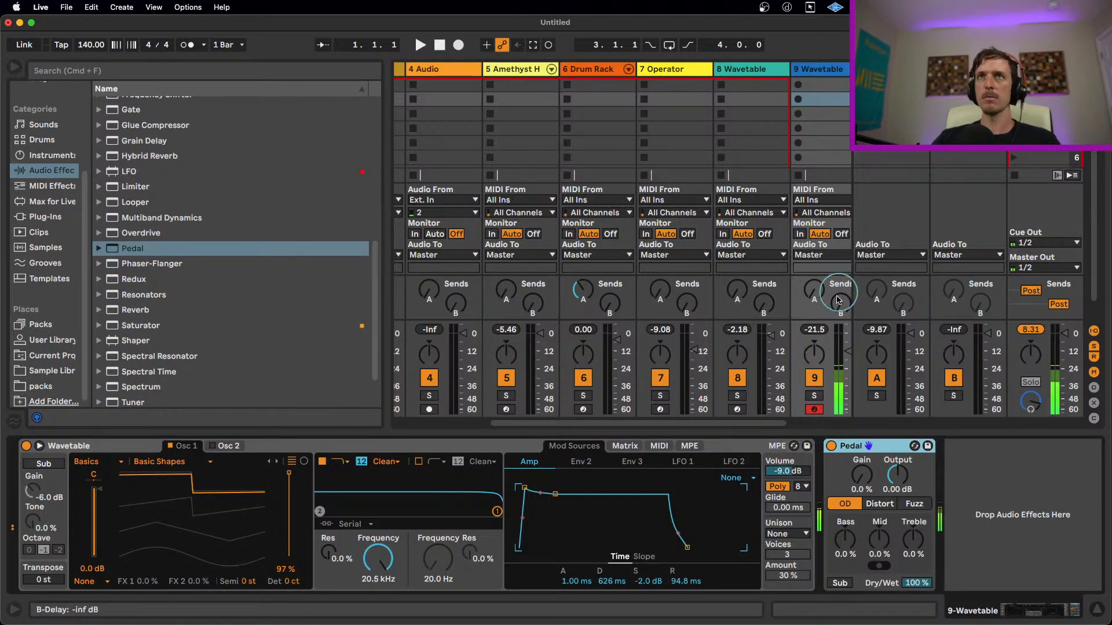
{"action": "left_click_drag", "start_coordinate": [847, 351], "coordinate": [847, 340]}
{"action": "left_click", "coordinate": [915, 503]}
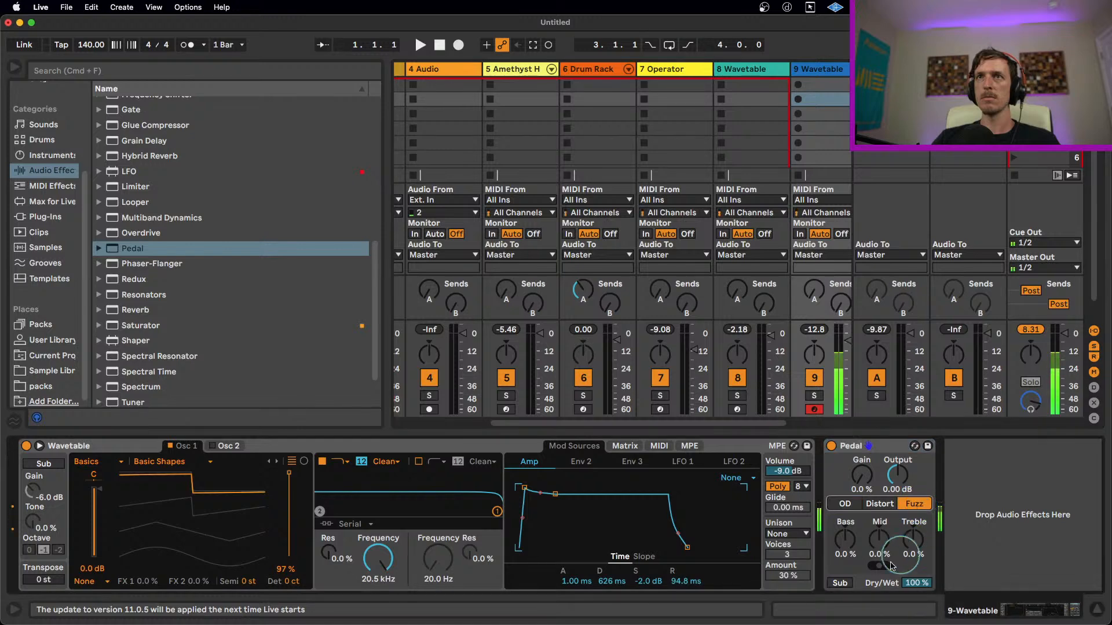
{"action": "left_click", "coordinate": [839, 583]}
{"action": "left_click", "coordinate": [811, 344]}
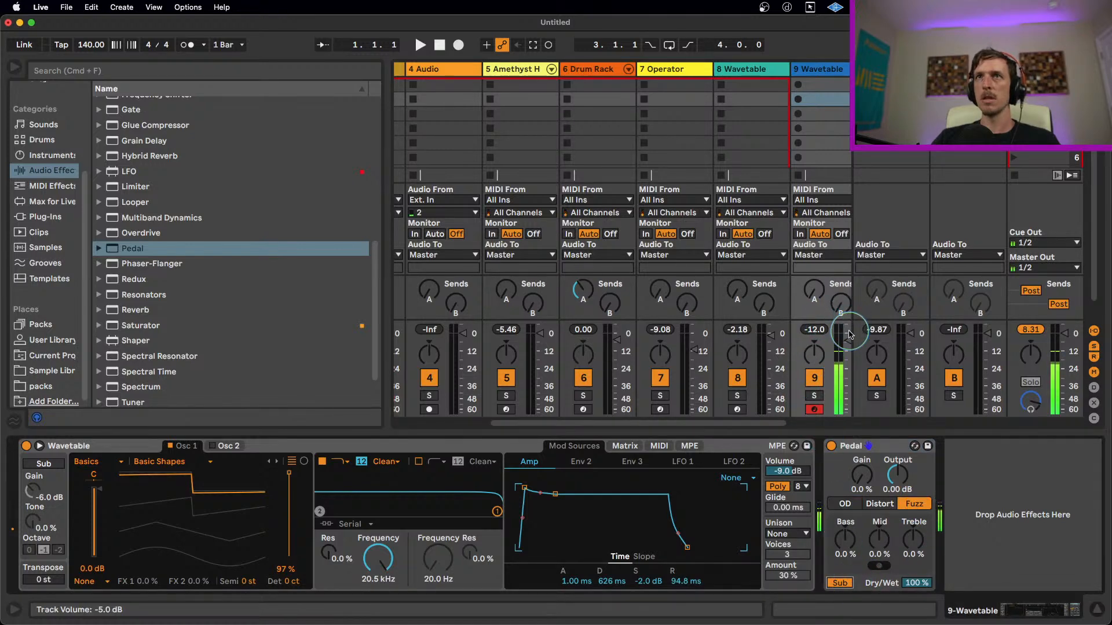
{"action": "left_click_drag", "start_coordinate": [847, 340], "coordinate": [848, 336]}
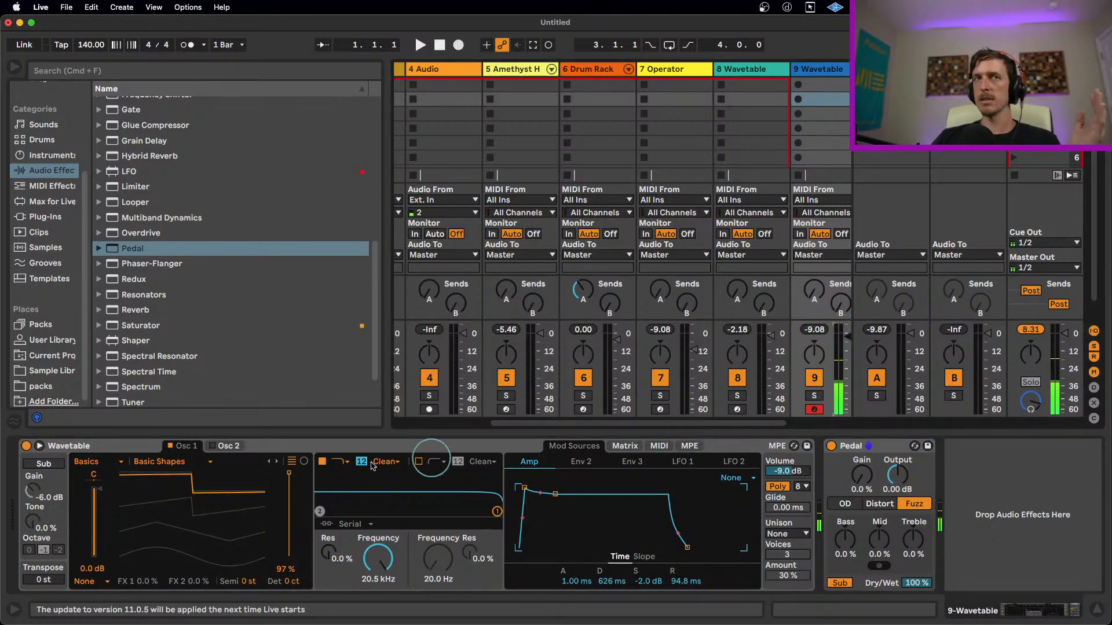
- Move Osc 1's wavetable position to 100% and set the voice mode to Mono with 34.0 ms glide
{"action": "left_click", "coordinate": [126, 448]}
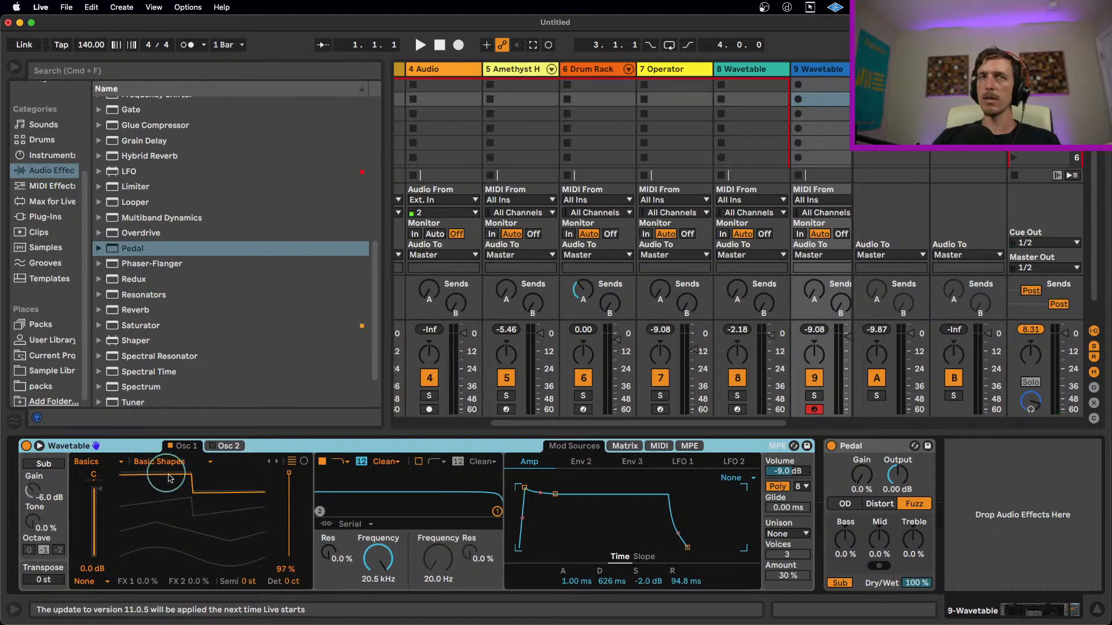
{"action": "left_click", "coordinate": [874, 447]}
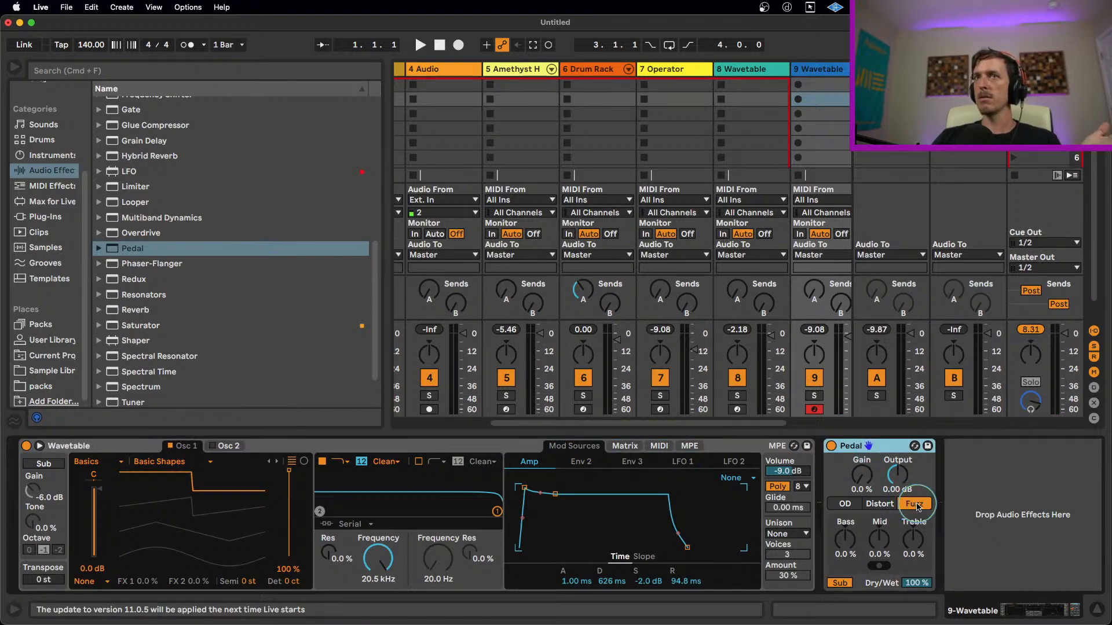
{"action": "left_click", "coordinate": [840, 583]}
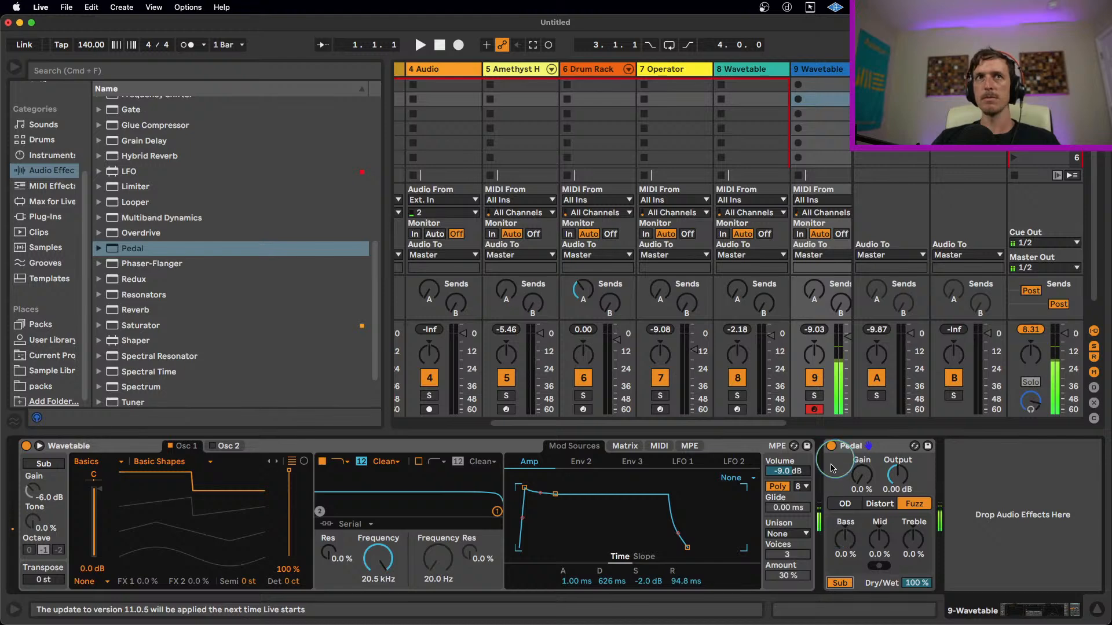
{"action": "left_click", "coordinate": [778, 486]}
{"action": "left_click_drag", "start_coordinate": [789, 515], "coordinate": [788, 507]}
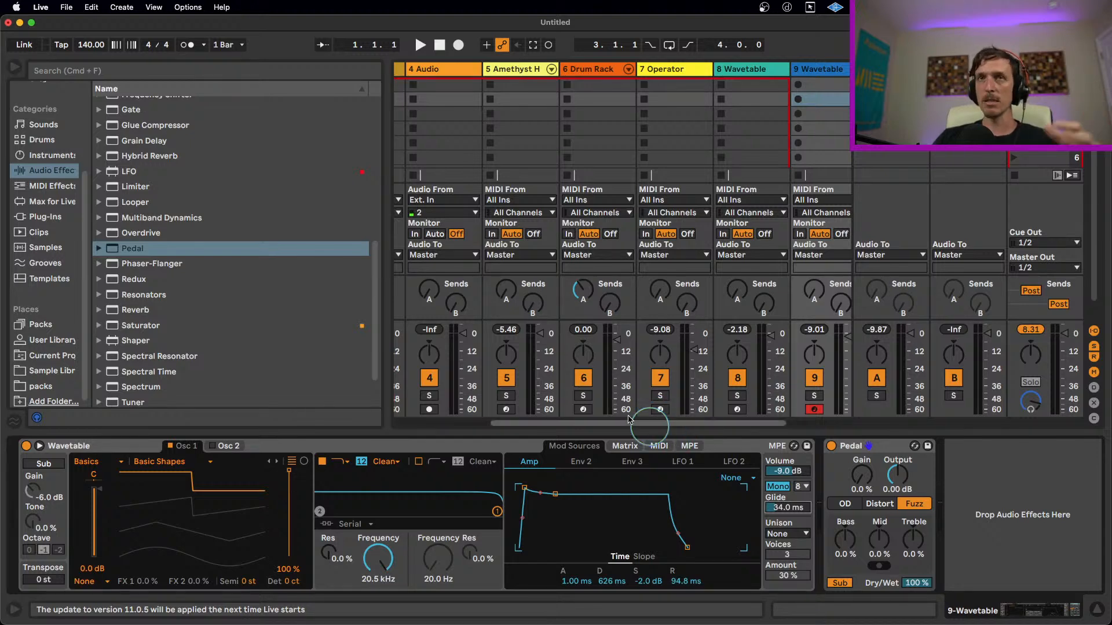
- Insert Chorus-Ensemble before Pedal and set its rate to 0.55 Hz, amount to 71% and dry/wet to 45%
{"action": "scroll", "coordinate": [232, 273], "scroll_direction": "up", "scroll_amount": 10}
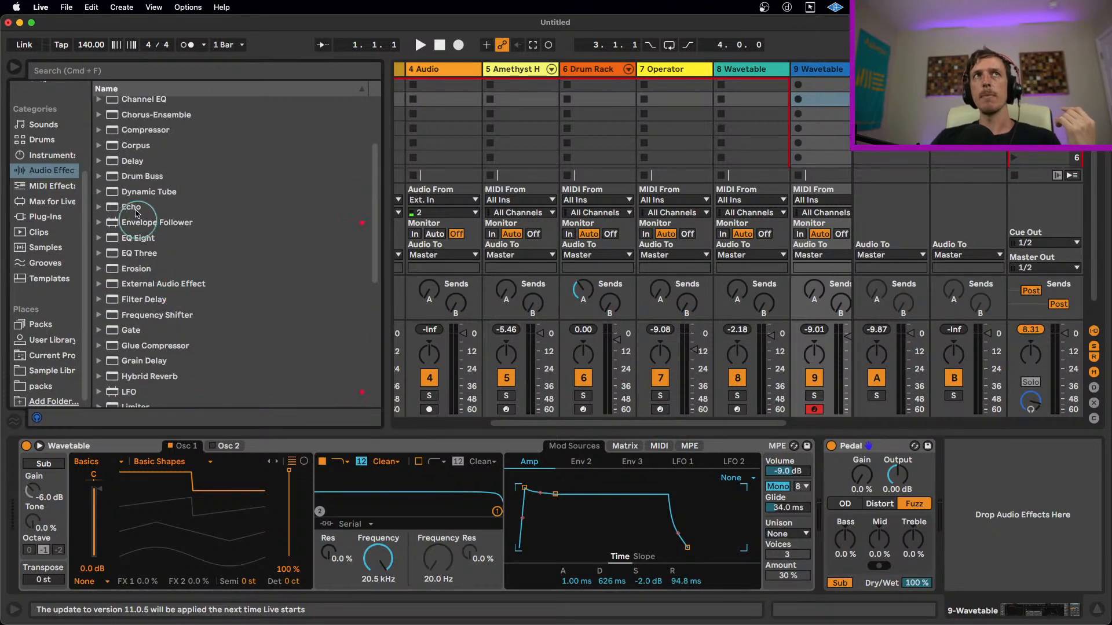
{"action": "left_click_drag", "start_coordinate": [137, 120], "coordinate": [820, 463]}
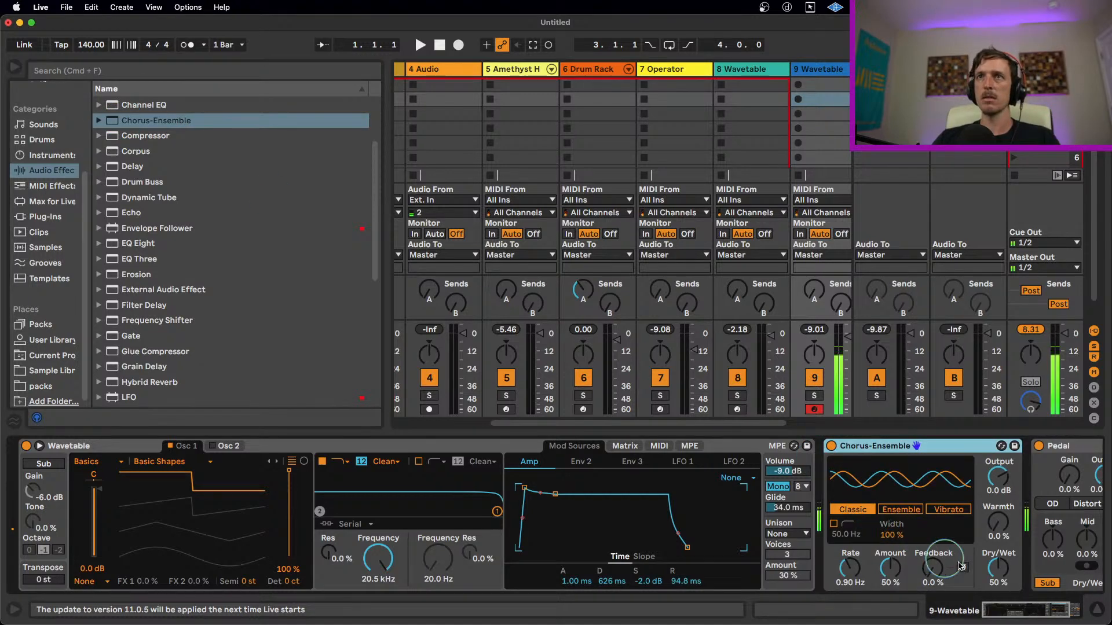
{"action": "left_click_drag", "start_coordinate": [996, 575], "coordinate": [996, 567]}
{"action": "left_click_drag", "start_coordinate": [890, 573], "coordinate": [891, 569]}
{"action": "left_click_drag", "start_coordinate": [995, 570], "coordinate": [996, 580]}
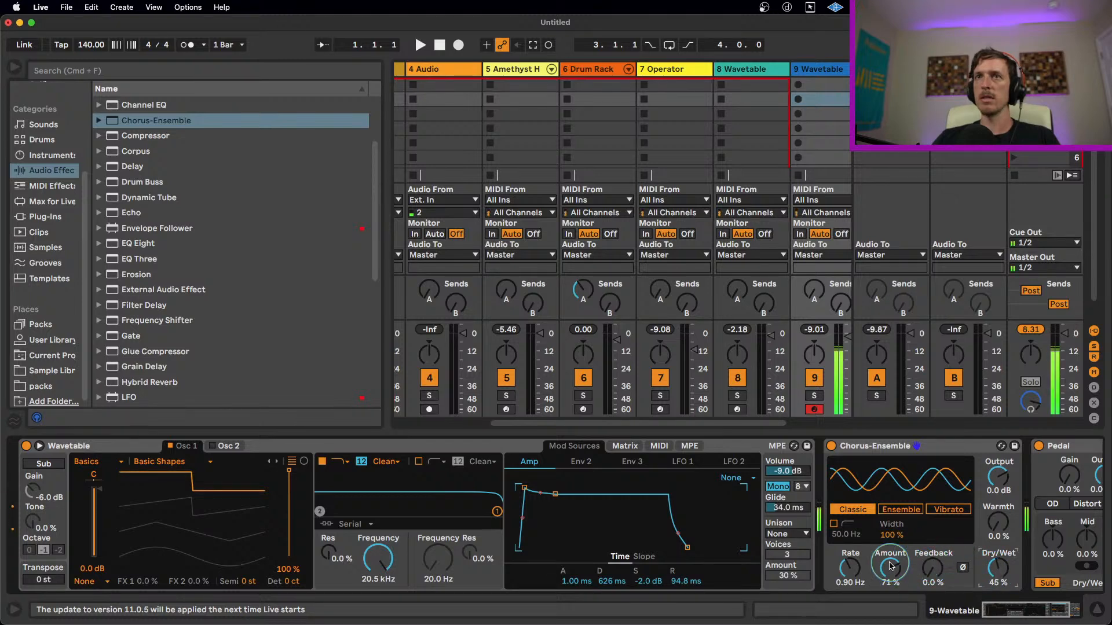
{"action": "left_click", "coordinate": [861, 572]}
{"action": "left_click_drag", "start_coordinate": [861, 572], "coordinate": [857, 573]}
{"action": "left_click", "coordinate": [1048, 614]}
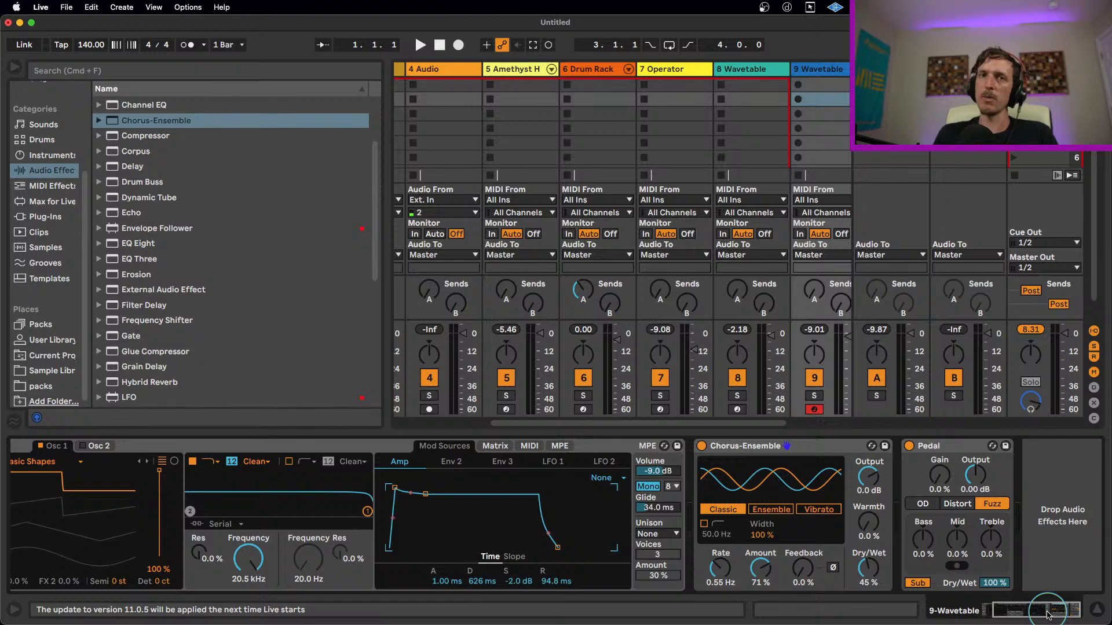
- Change Wavetable's filter 1 to a notch at 213 Hz with 34% resonance
{"action": "mouse_move", "coordinate": [178, 498]}
{"action": "left_mouse_down"}
{"action": "mouse_move", "coordinate": [145, 493]}
{"action": "mouse_move", "coordinate": [165, 483]}
{"action": "left_mouse_up"}
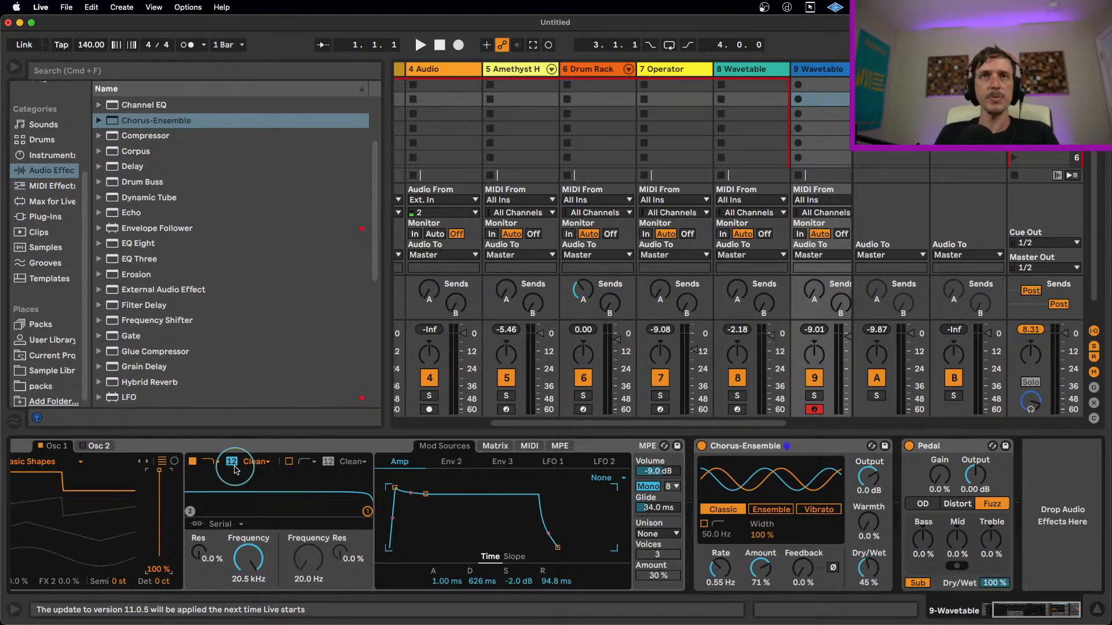
{"action": "scroll", "coordinate": [999, 599], "scroll_direction": "left", "scroll_amount": 5}
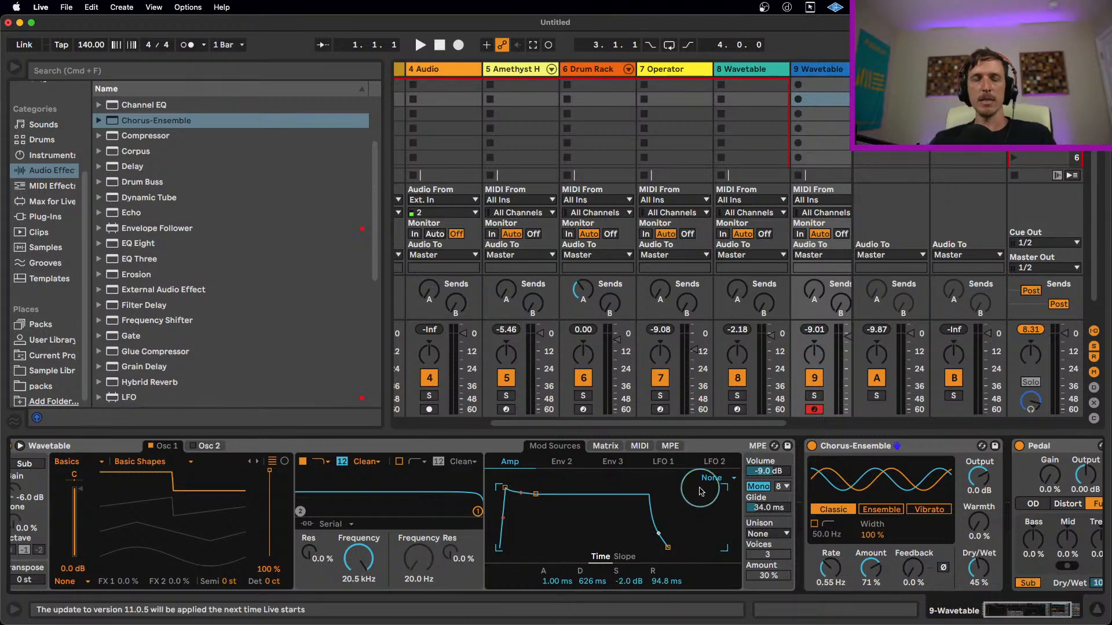
{"action": "left_click", "coordinate": [320, 461]}
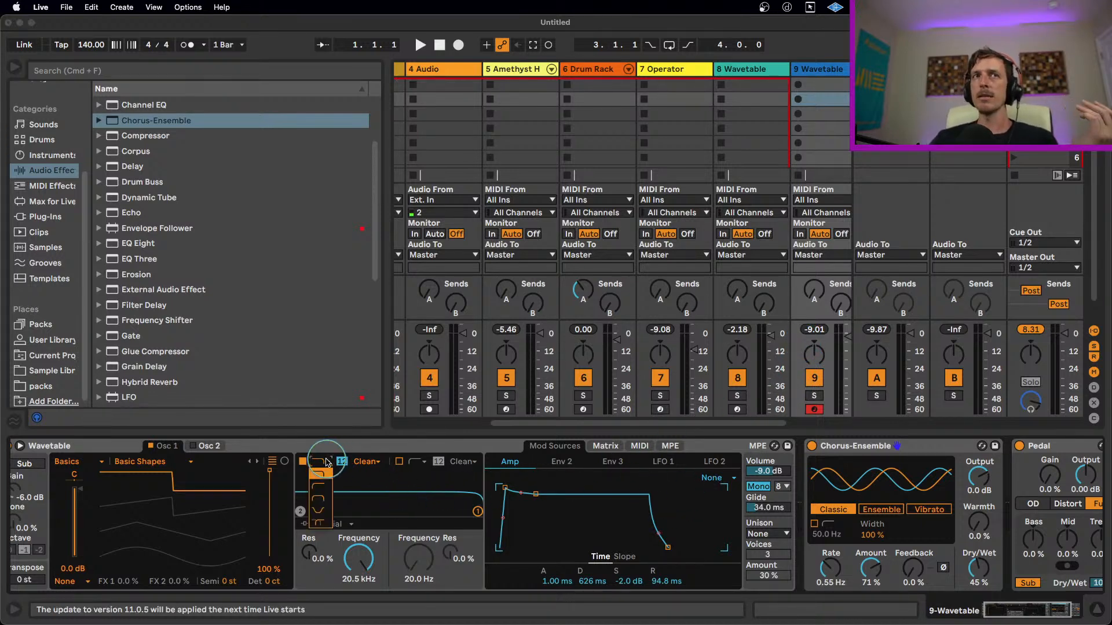
{"action": "left_click", "coordinate": [326, 500]}
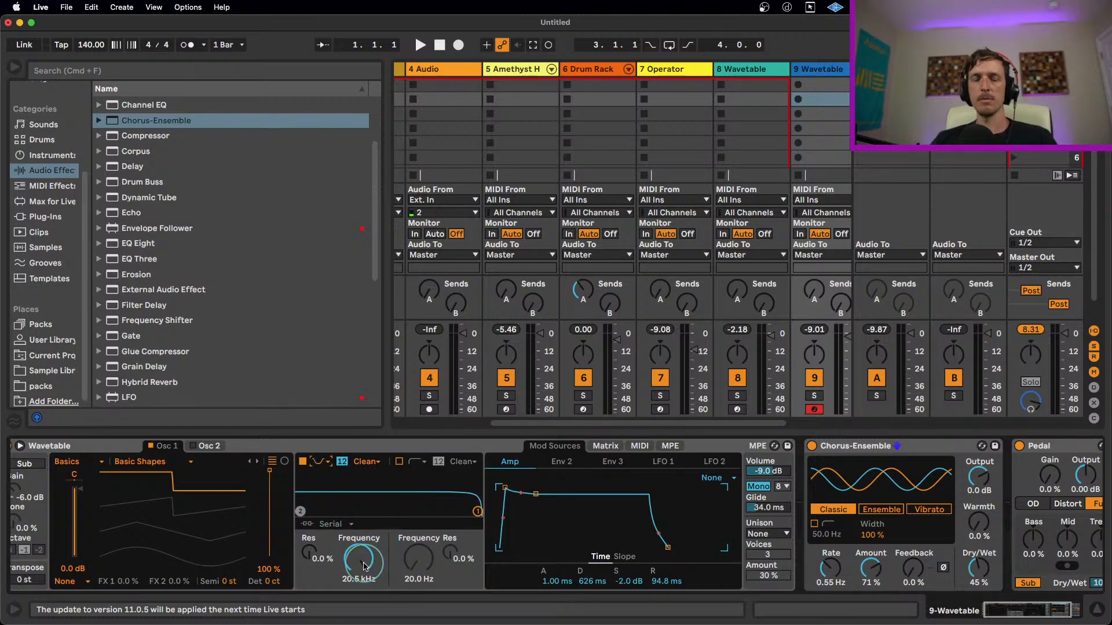
{"action": "left_click_drag", "start_coordinate": [363, 566], "coordinate": [363, 599]}
{"action": "left_click_drag", "start_coordinate": [308, 553], "coordinate": [308, 516]}
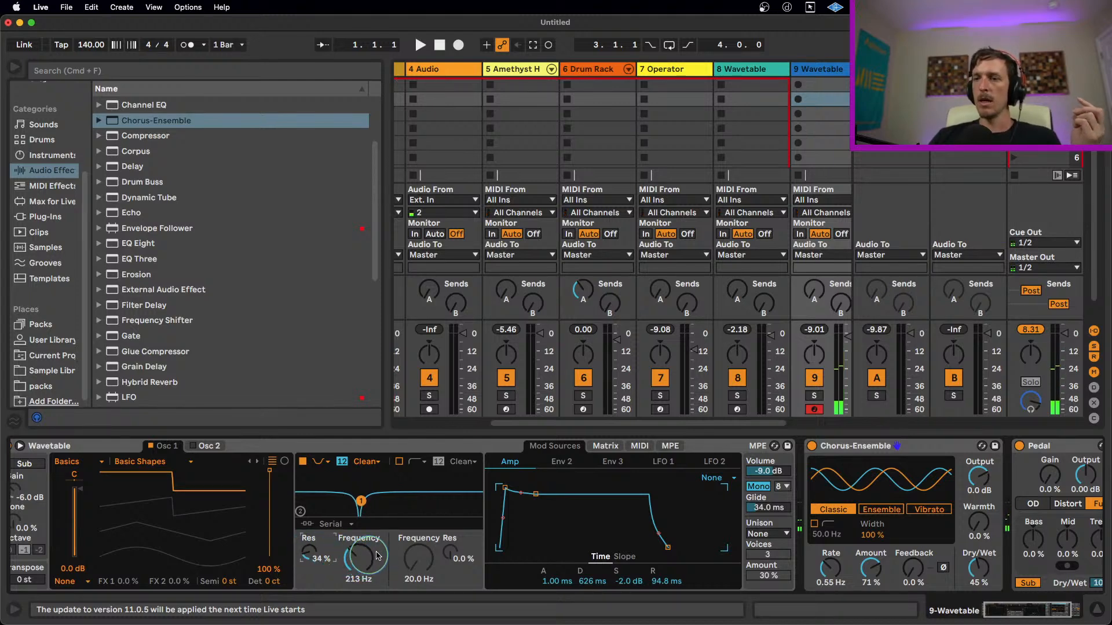
- Modulate filter 1's frequency from LFO 1 by 12 and lower the filter frequency to 67.1 Hz
{"action": "left_click", "coordinate": [606, 447]}
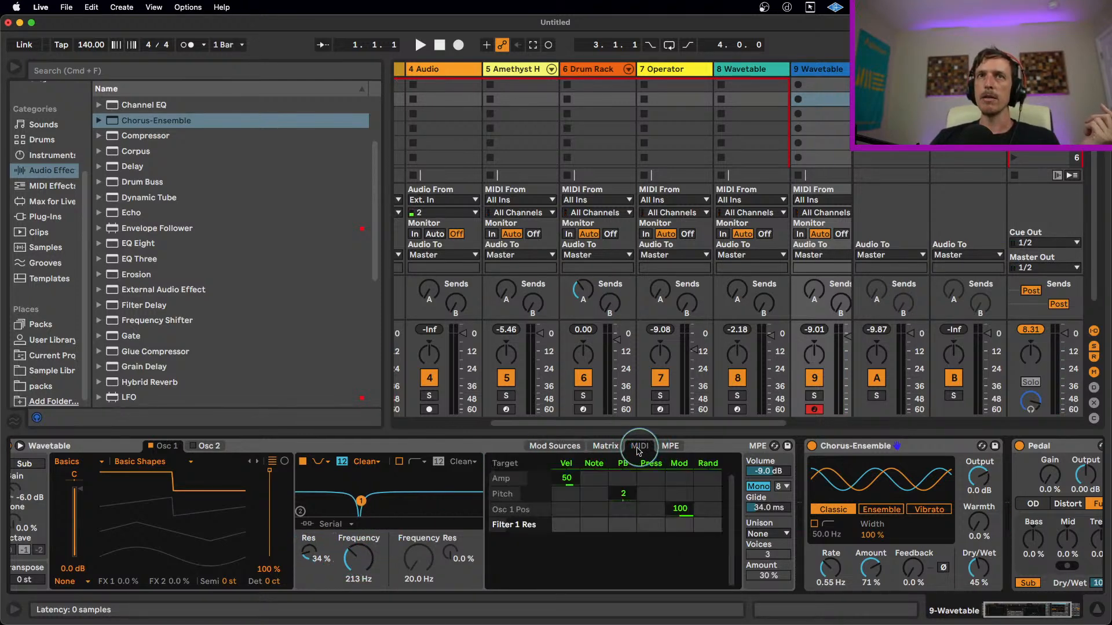
{"action": "left_click", "coordinate": [359, 560]}
{"action": "left_click_drag", "start_coordinate": [671, 525], "coordinate": [672, 525]}
{"action": "left_click_drag", "start_coordinate": [366, 554], "coordinate": [363, 556]}
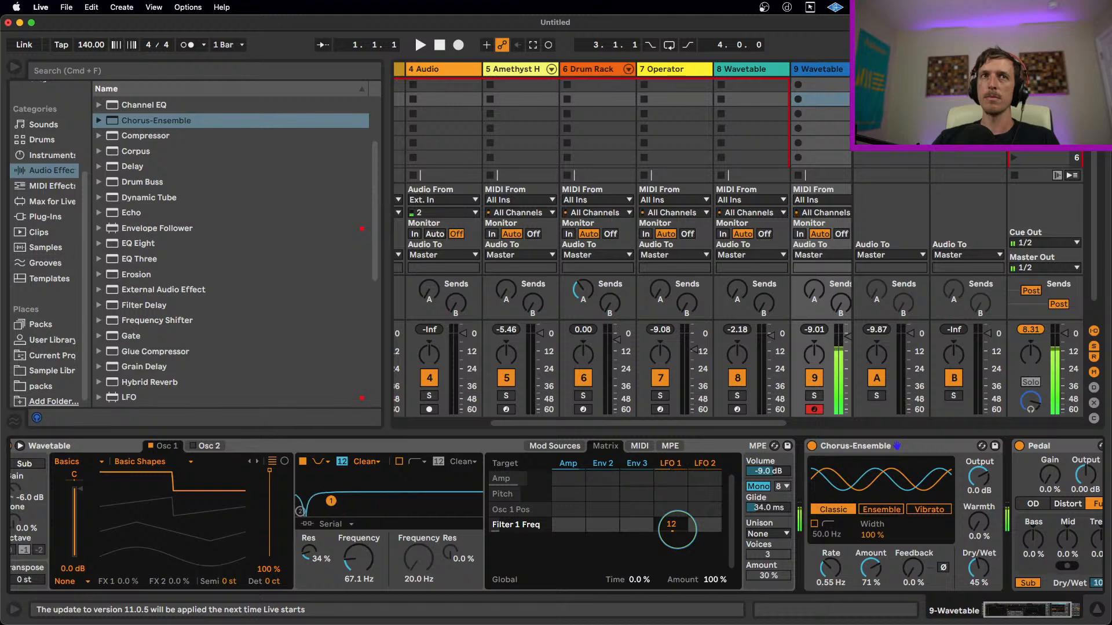
- Set Wavetable's unison mode to Classic with an amount of 4.7%
{"action": "mouse_move", "coordinate": [239, 482]}
{"action": "left_mouse_down"}
{"action": "mouse_move", "coordinate": [255, 492]}
{"action": "mouse_move", "coordinate": [256, 470]}
{"action": "left_mouse_up"}
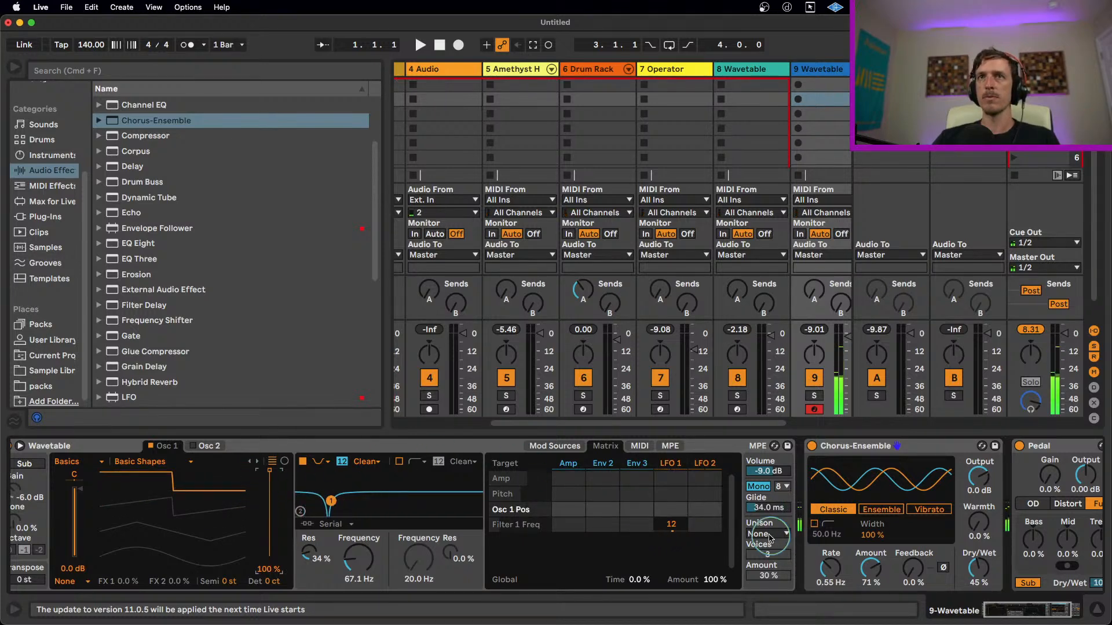
{"action": "left_click", "coordinate": [767, 534]}
{"action": "left_click", "coordinate": [761, 460]}
{"action": "left_click_drag", "start_coordinate": [772, 572], "coordinate": [775, 576]}
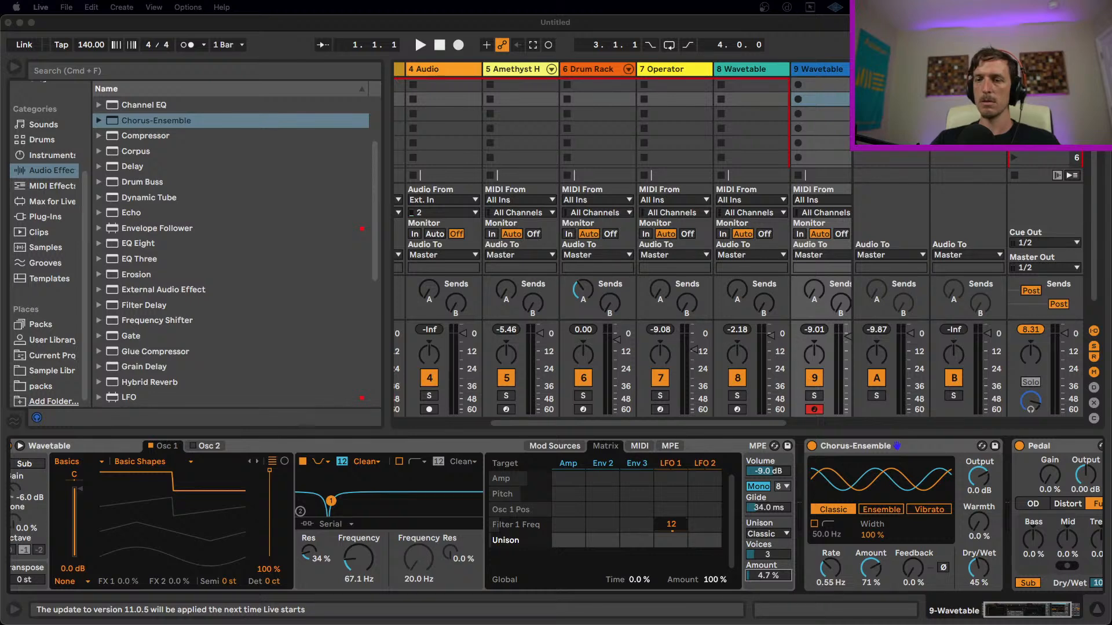
- Switch to Firefox, close the PEEKABOO track's tab, and play Apashe's Lord & Master from about 0:46, skipping further ahead
{"action": "key", "text": "super+Tab"}
{"action": "left_click_drag", "start_coordinate": [346, 622], "coordinate": [462, 146]}
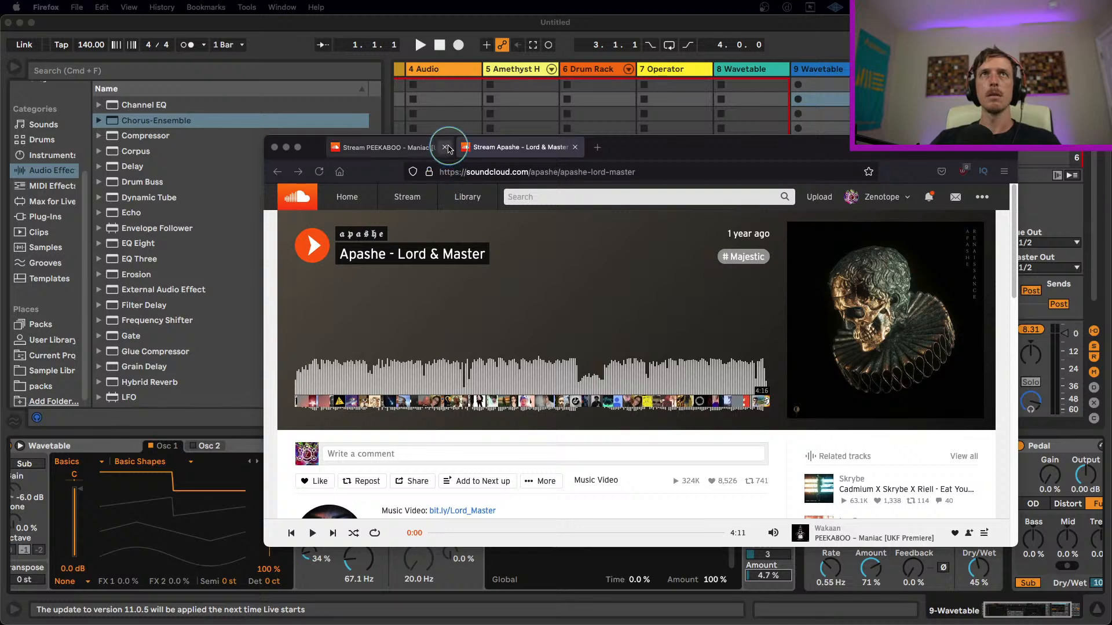
{"action": "left_click", "coordinate": [445, 148]}
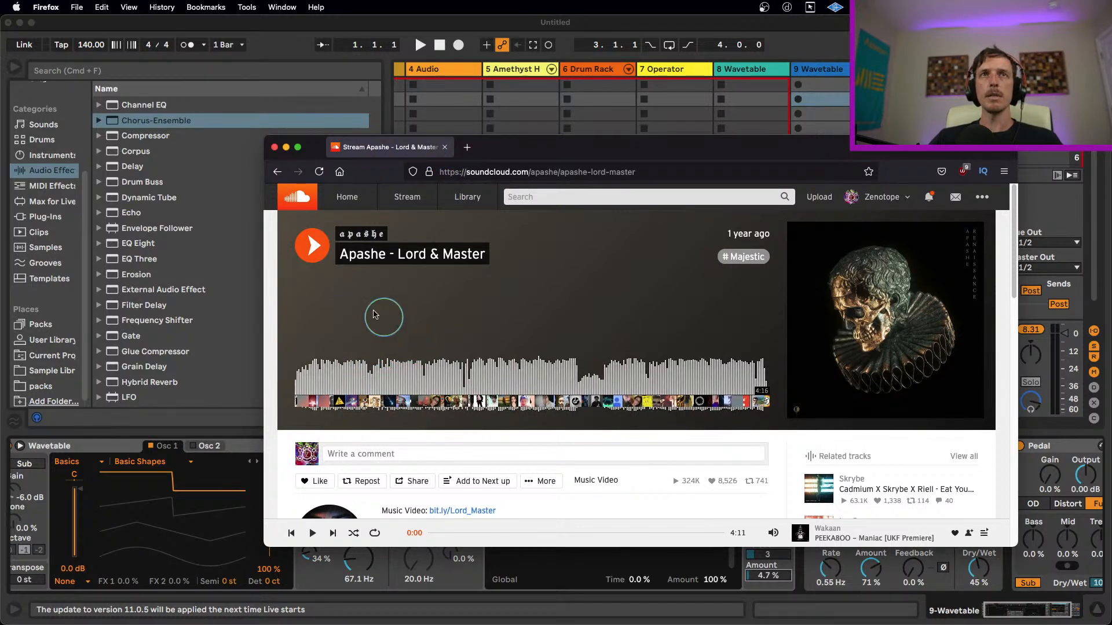
{"action": "left_click", "coordinate": [381, 377]}
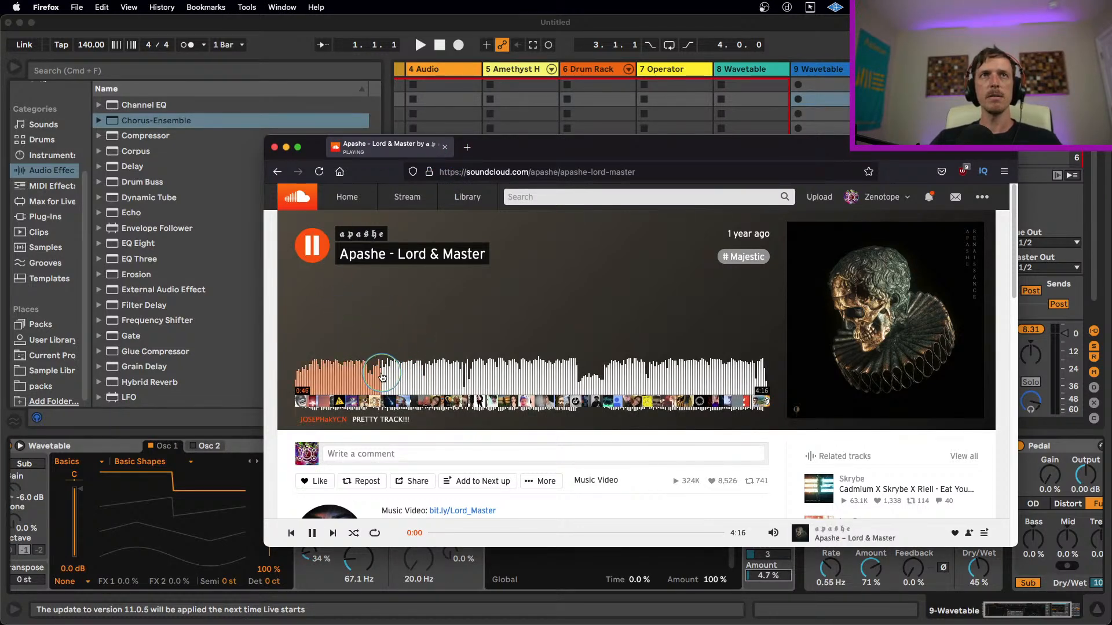
{"action": "left_click", "coordinate": [446, 378]}
{"action": "left_click", "coordinate": [462, 376]}
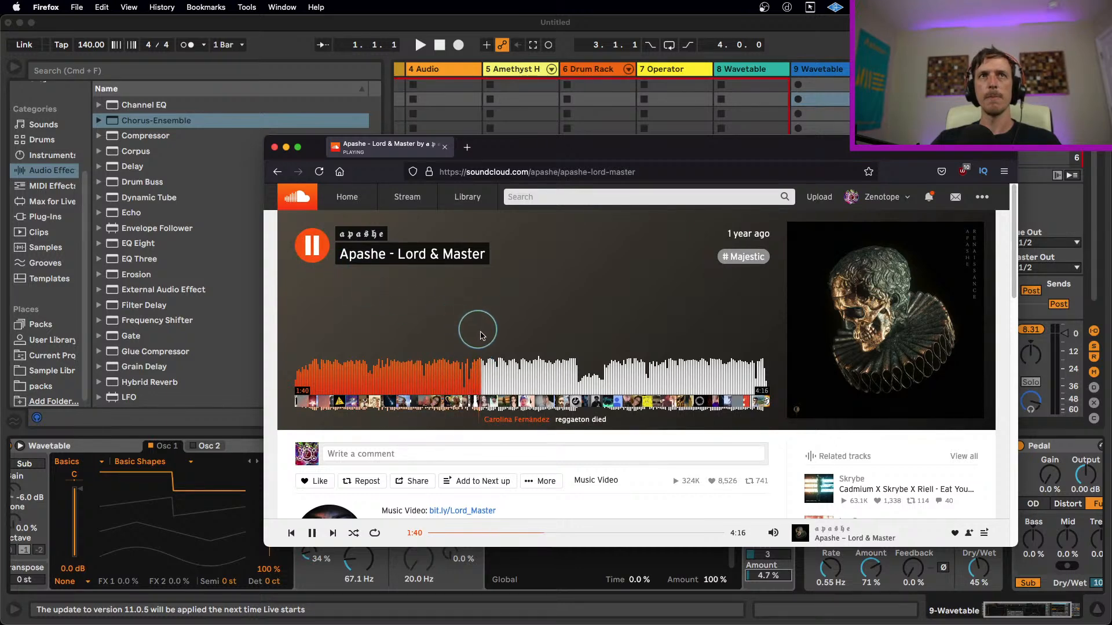
- Play Lord & Master repeatedly from about 1:34, pausing after each short passage to study the bass sound
{"action": "left_click", "coordinate": [470, 376]}
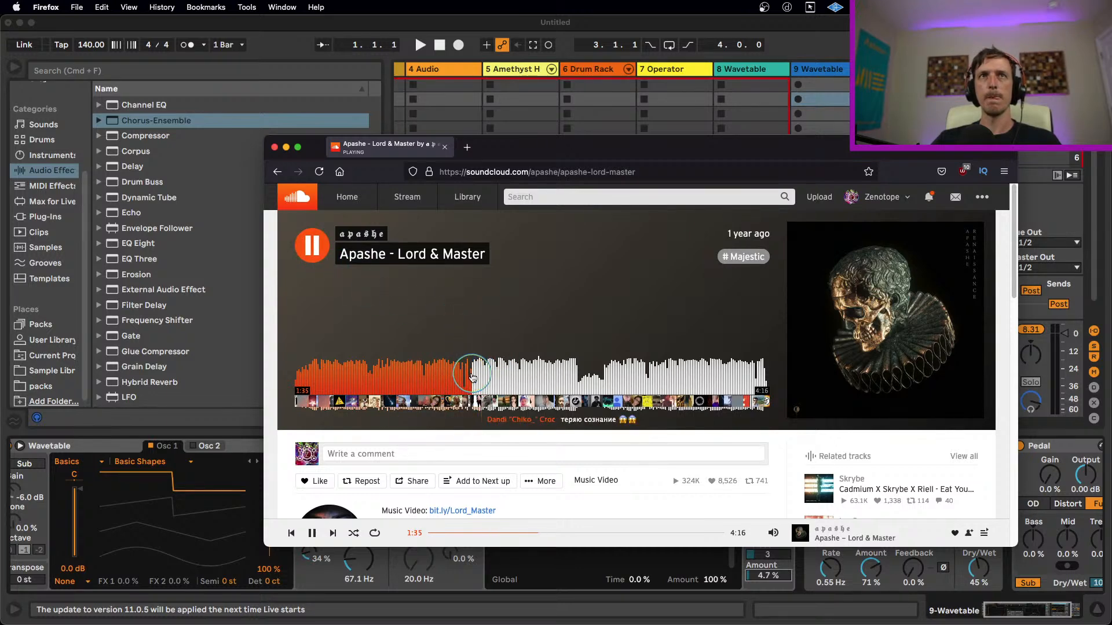
{"action": "left_click", "coordinate": [309, 248]}
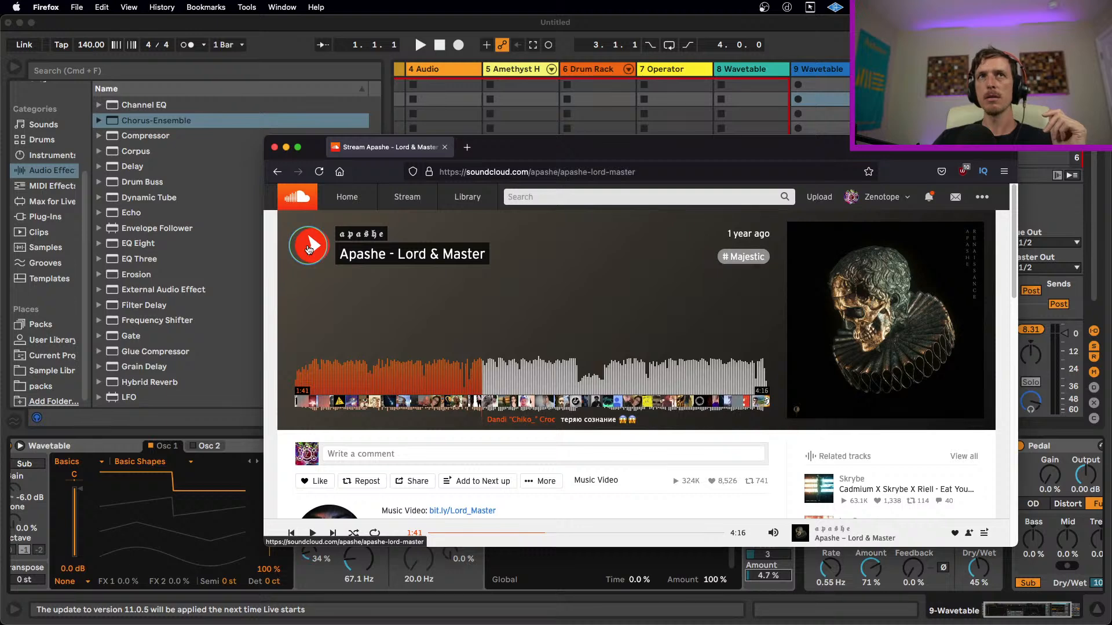
{"action": "left_click", "coordinate": [308, 249]}
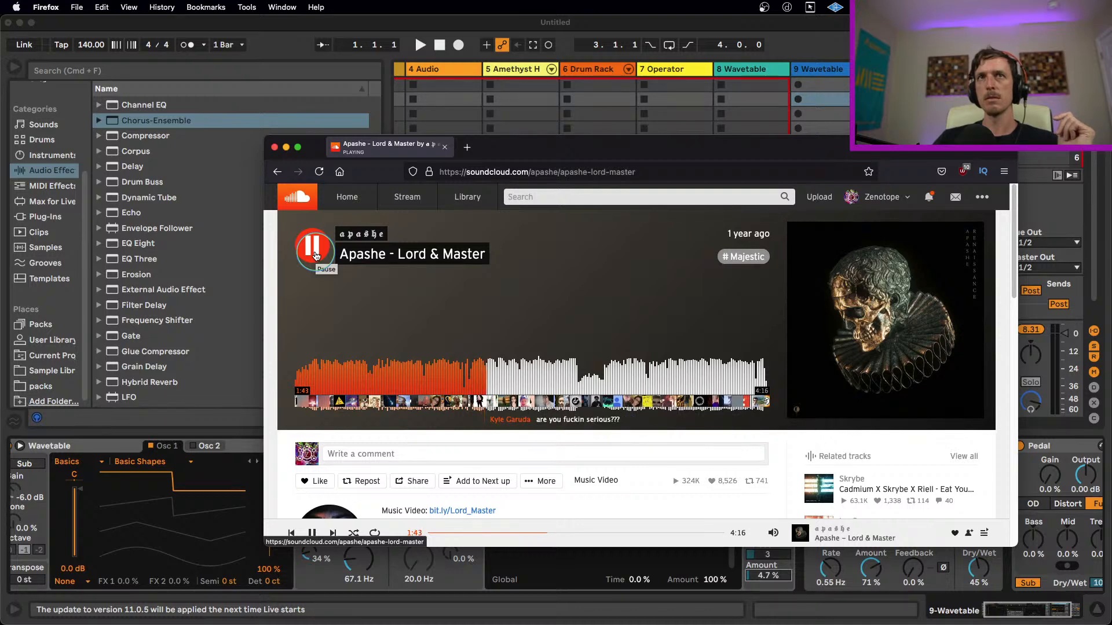
{"action": "left_click", "coordinate": [315, 256]}
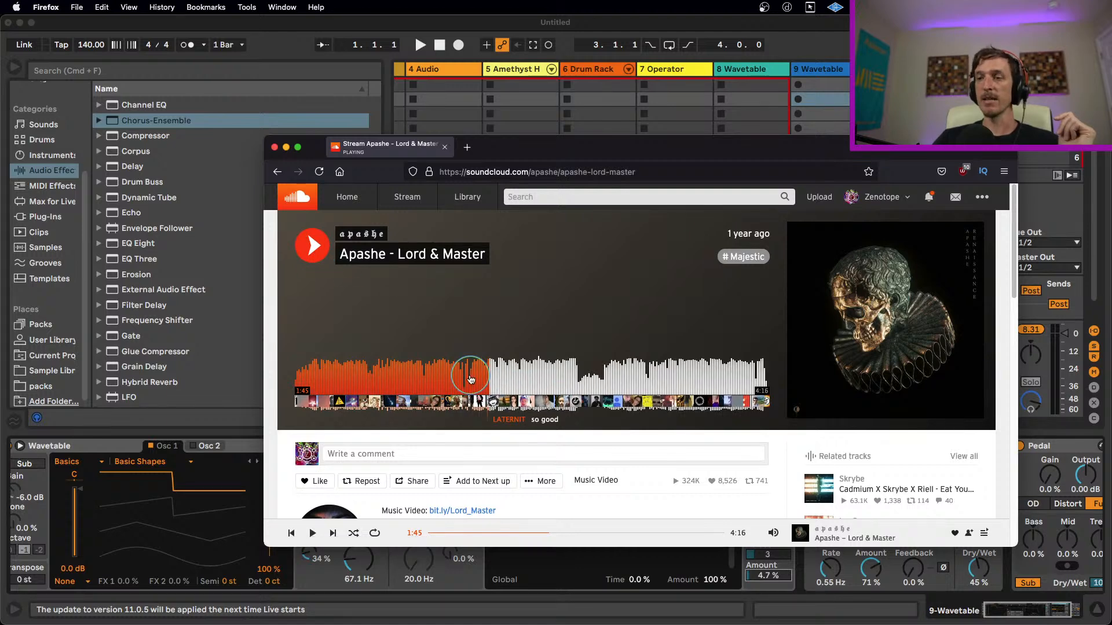
{"action": "left_click", "coordinate": [469, 379]}
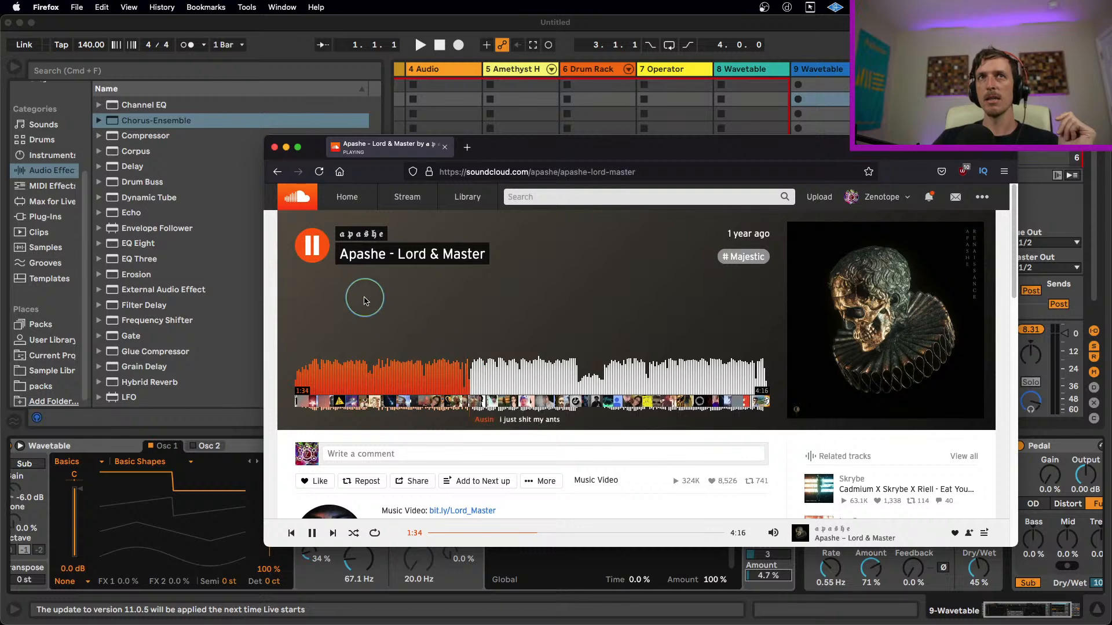
{"action": "left_click", "coordinate": [308, 249]}
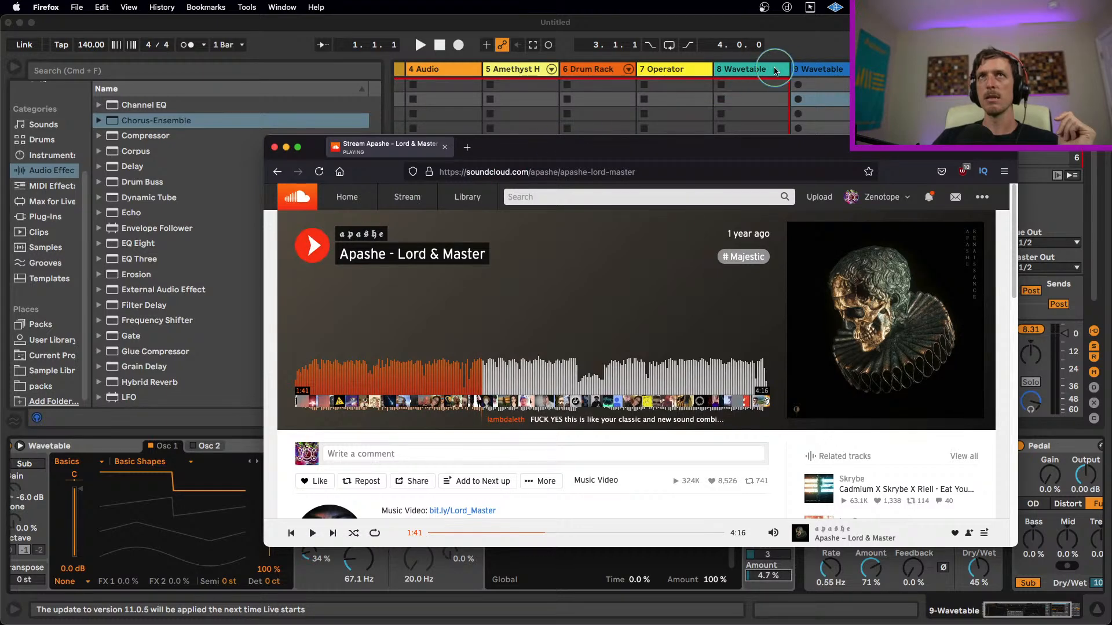
- Switch to Ableton Live and delete every track after the 4 Audio track
{"action": "left_click", "coordinate": [776, 70]}
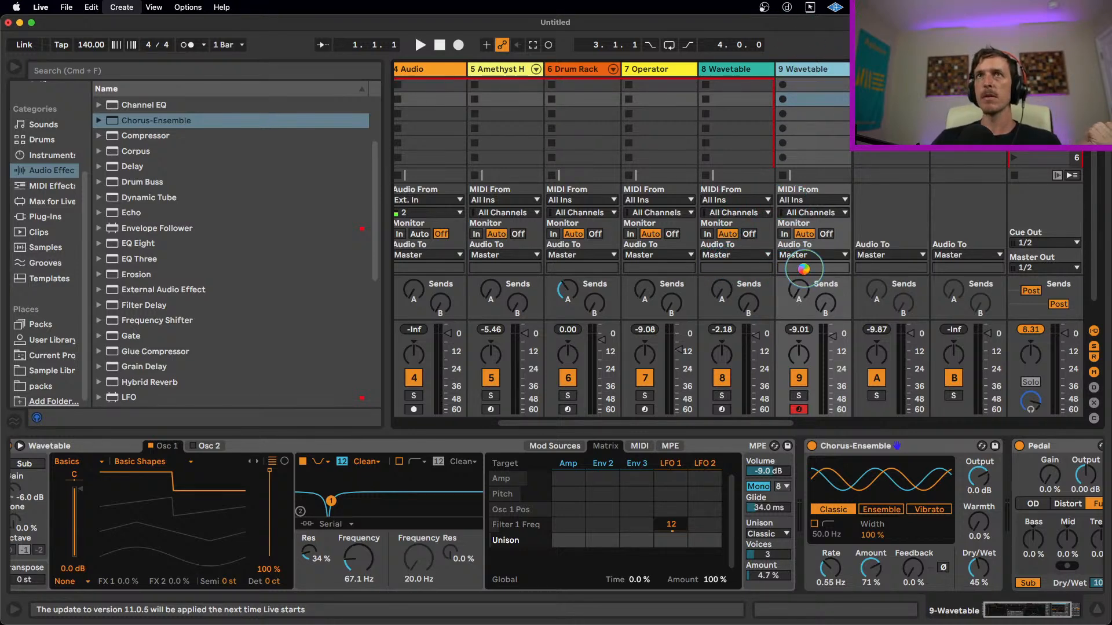
{"action": "key", "text": "Right"}
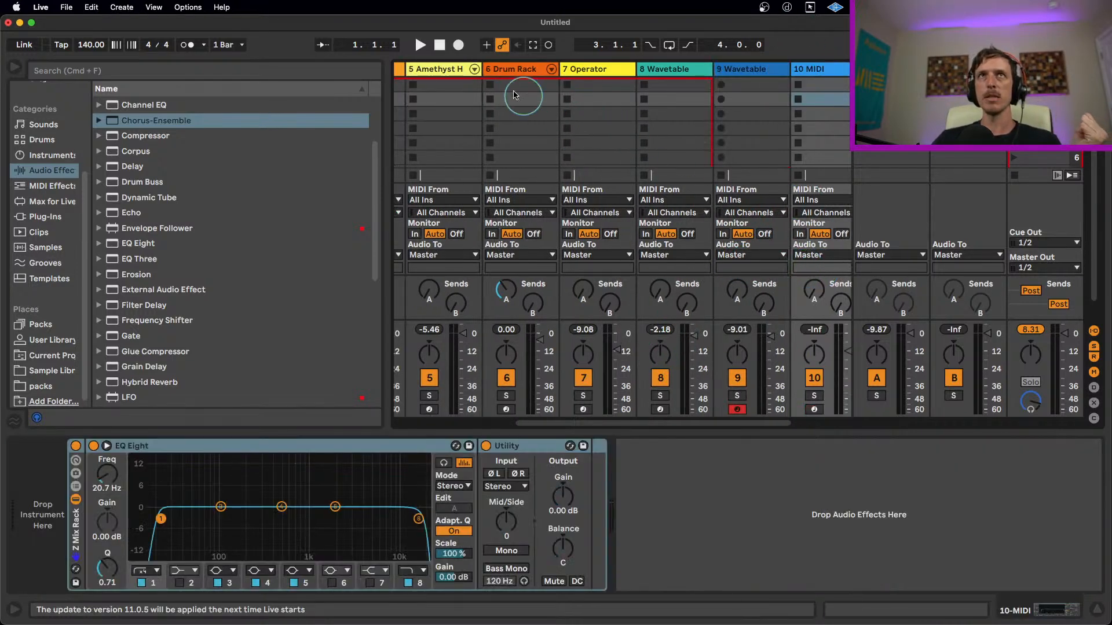
{"action": "left_click", "coordinate": [454, 70]}
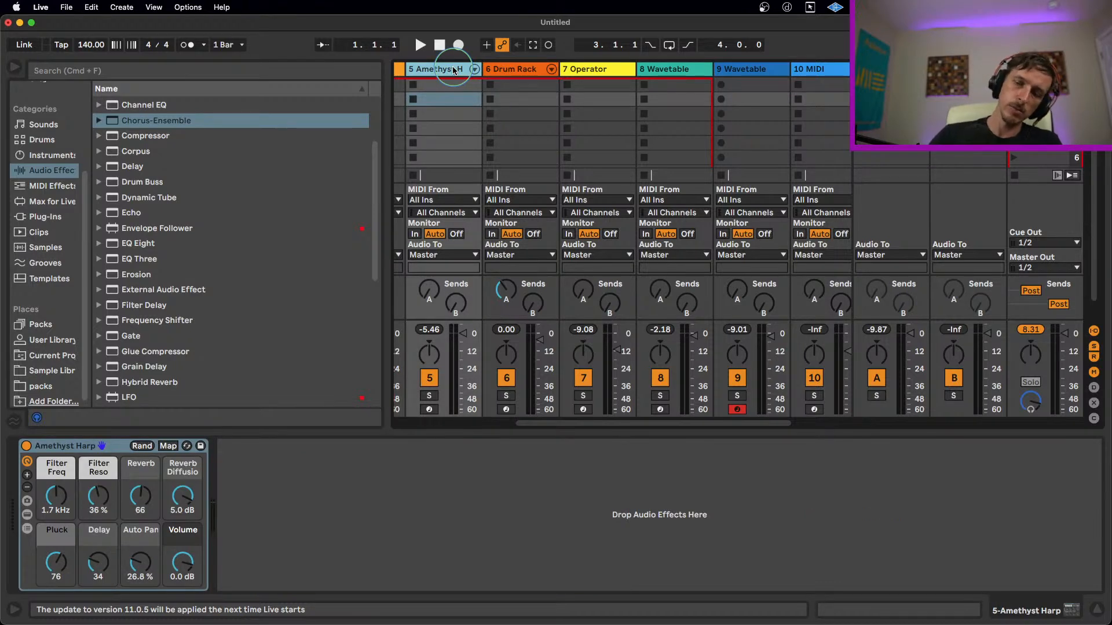
{"action": "key", "text": "Delete"}
{"action": "key", "text": "Delete"}
{"action": "key", "text": "Delete"}
{"action": "key", "text": "Delete"}
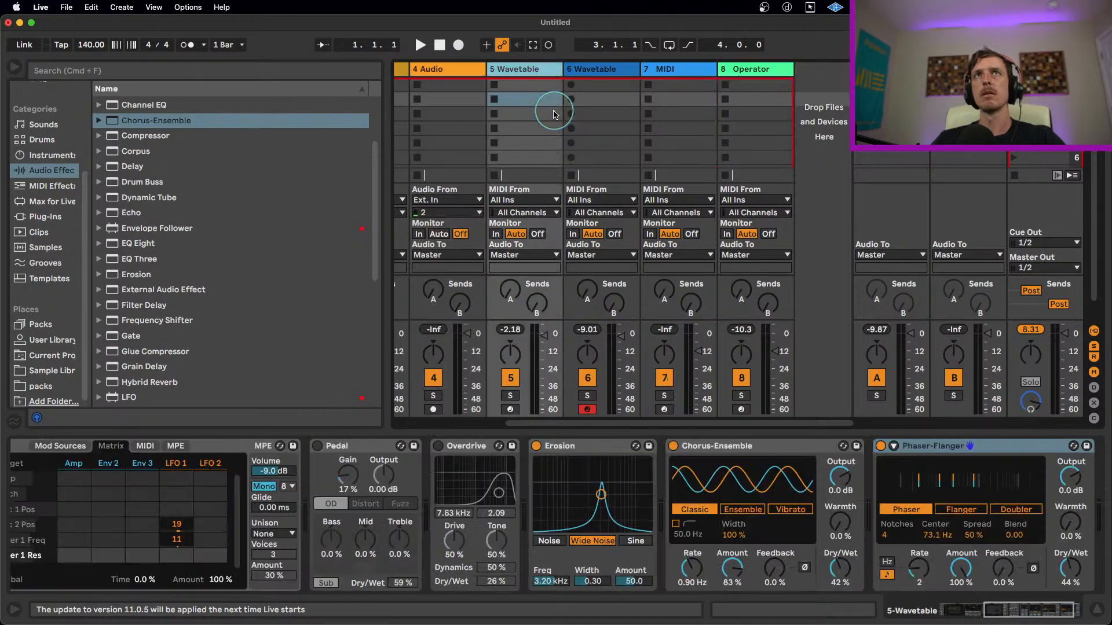
{"action": "key", "text": "Delete"}
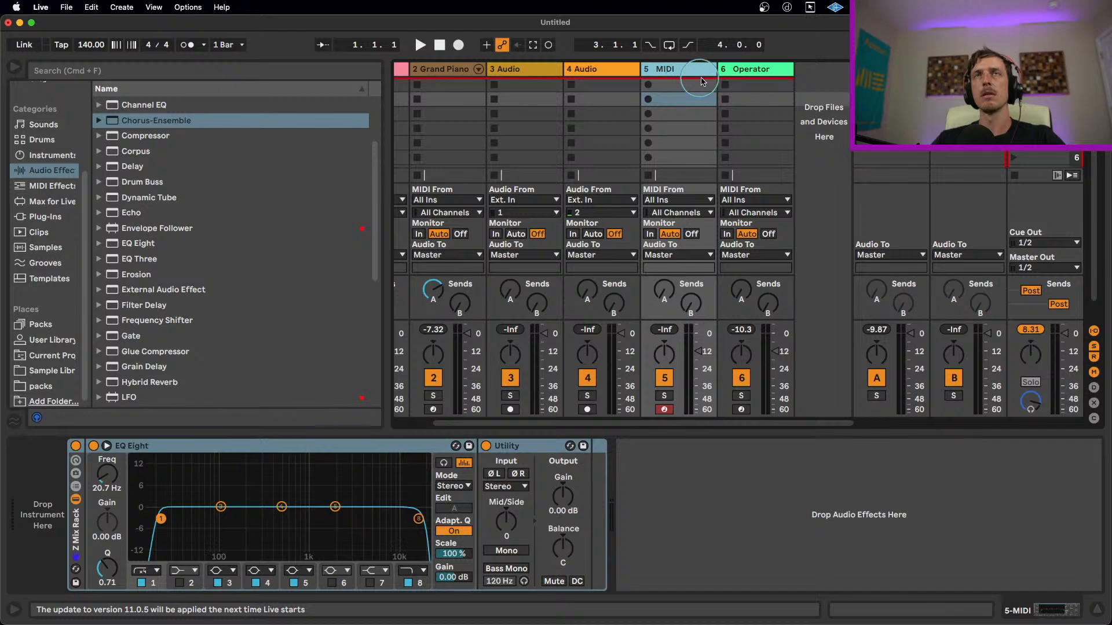
{"action": "key", "text": "Delete"}
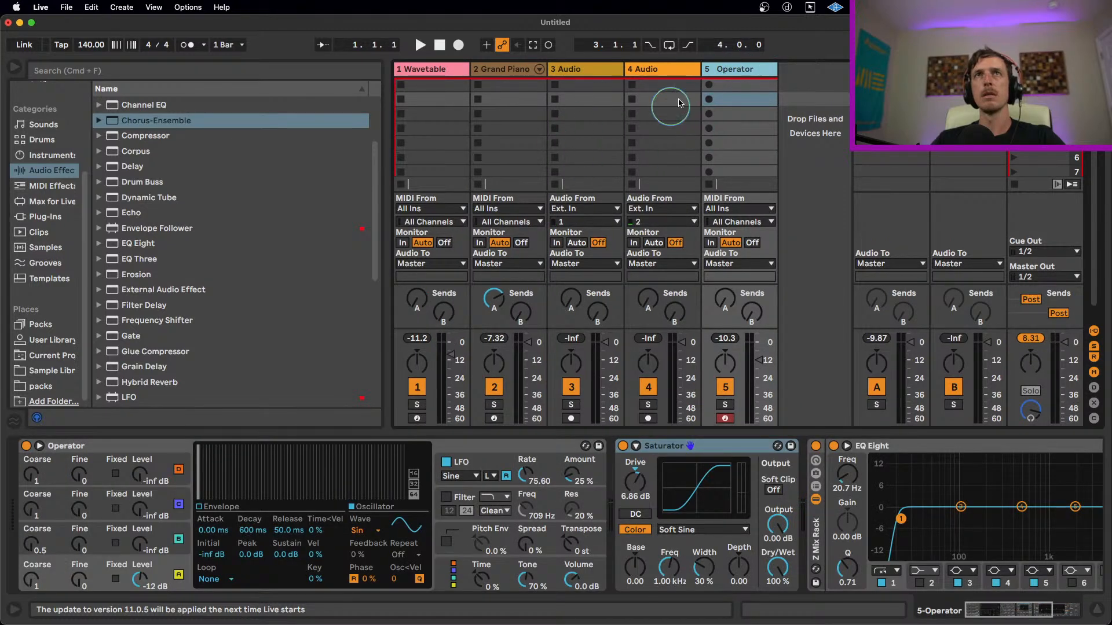
{"action": "key", "text": "Delete"}
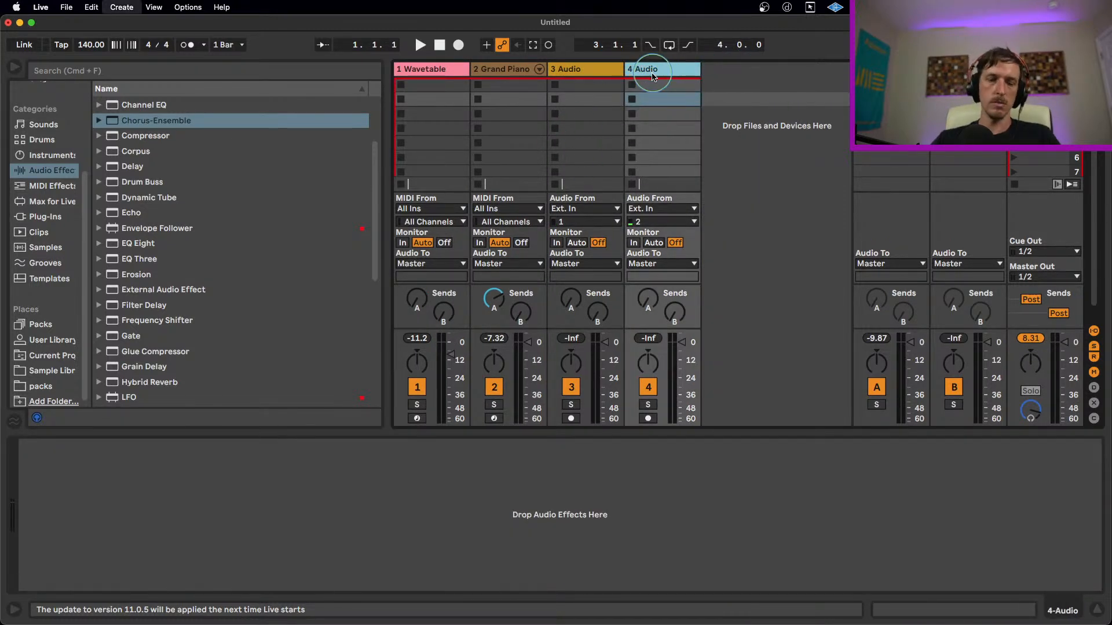
- Insert a new MIDI track, load a default Wavetable on it, and remove the Z Mix Rack
{"action": "key", "text": "super+z"}
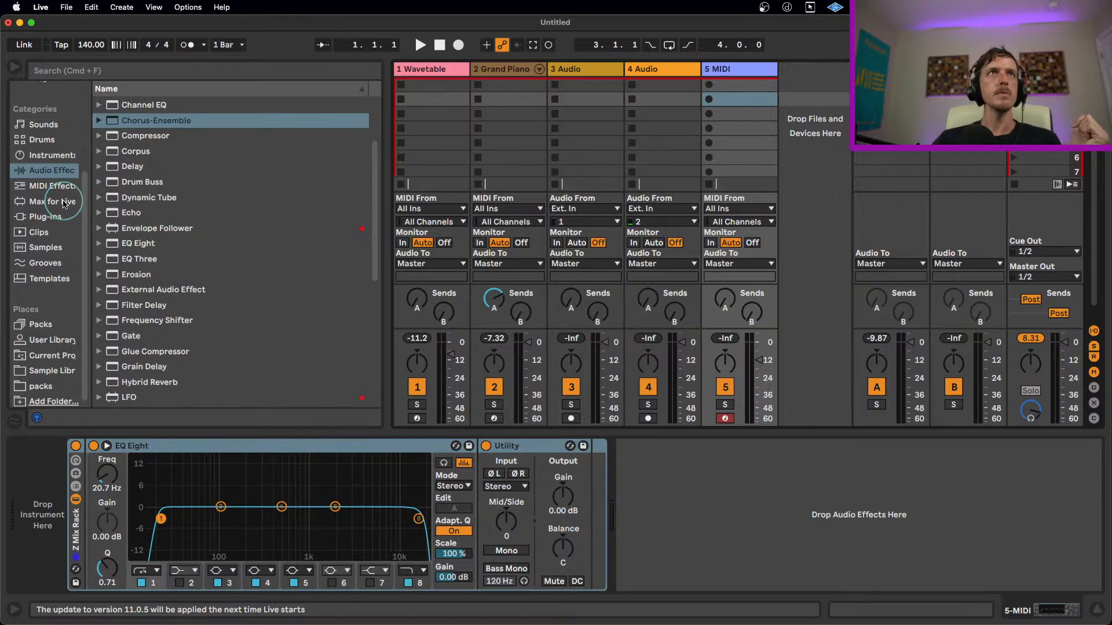
{"action": "left_click", "coordinate": [52, 156]}
{"action": "left_click_drag", "start_coordinate": [141, 288], "coordinate": [78, 473]}
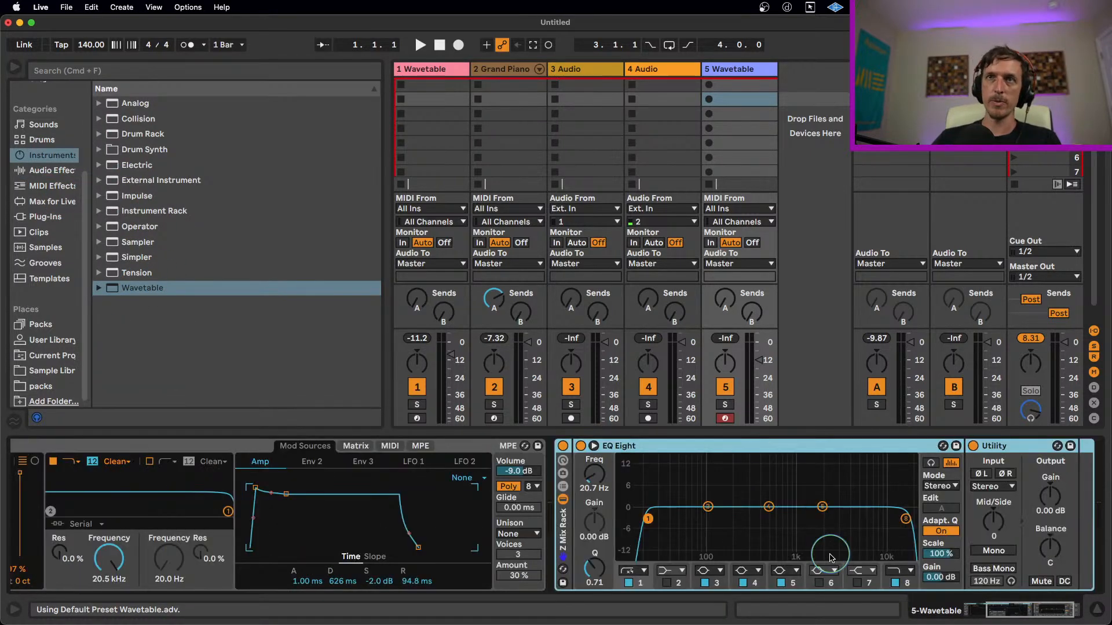
{"action": "key", "text": "Delete"}
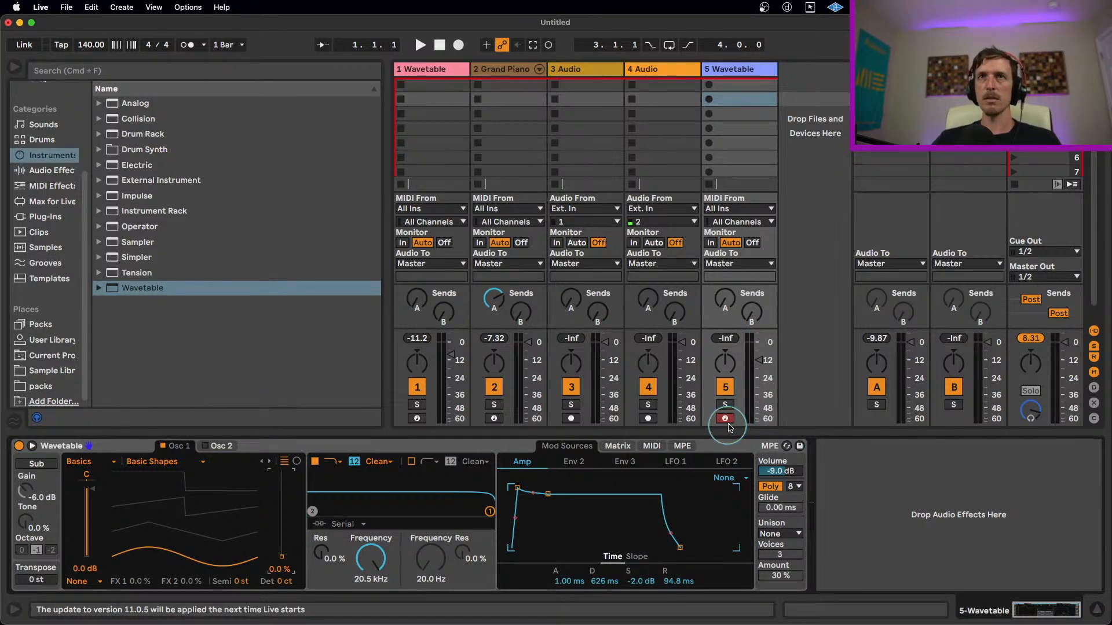
- Play notes on the new track to audition the default Wavetable sine sound
{"action": "key", "text": "z"}
{"action": "key", "text": "a"}
{"action": "key", "text": "x"}
{"action": "key", "text": "a"}
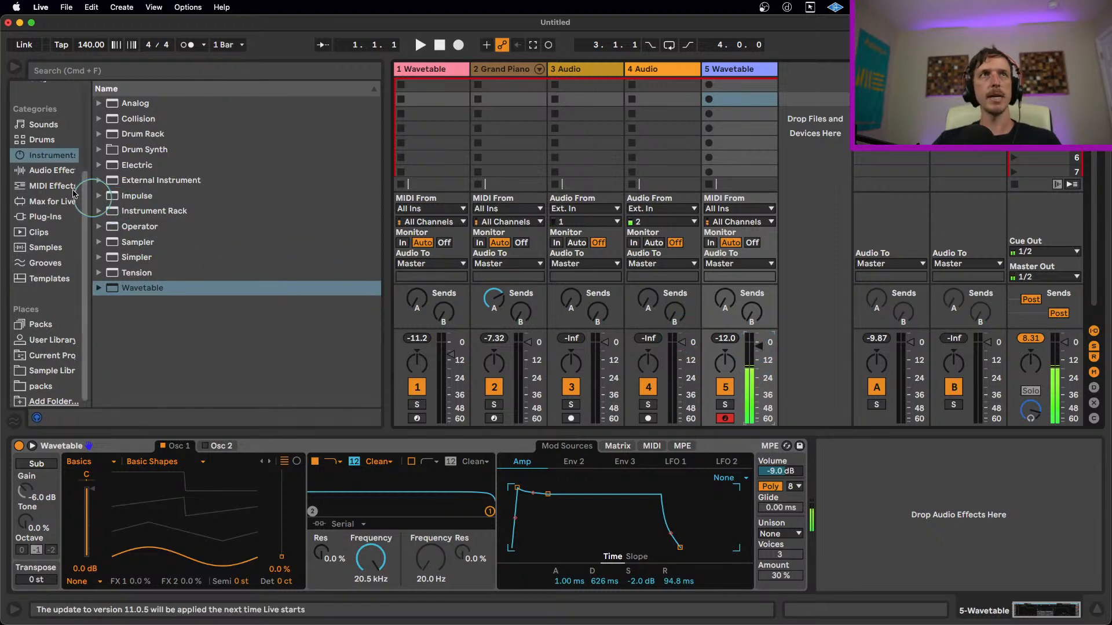
- Add a Saturator after Wavetable with Soft Clip on and Drive at 18.3 dB
{"action": "left_click", "coordinate": [27, 172]}
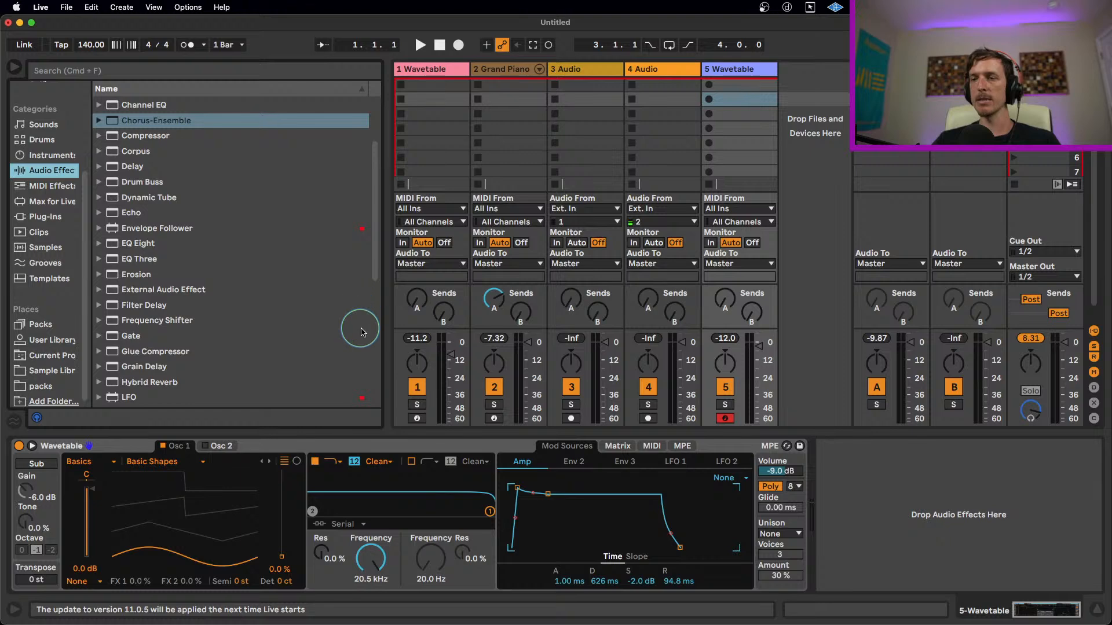
{"action": "scroll", "coordinate": [210, 316], "scroll_direction": "down", "scroll_amount": 5}
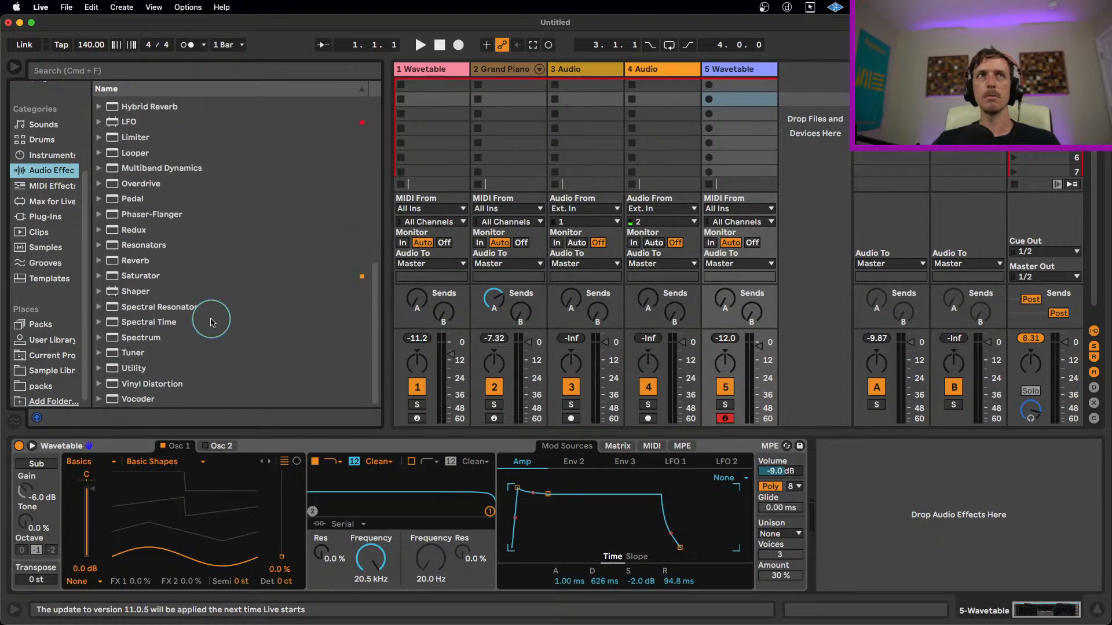
{"action": "left_click_drag", "start_coordinate": [130, 276], "coordinate": [826, 475]}
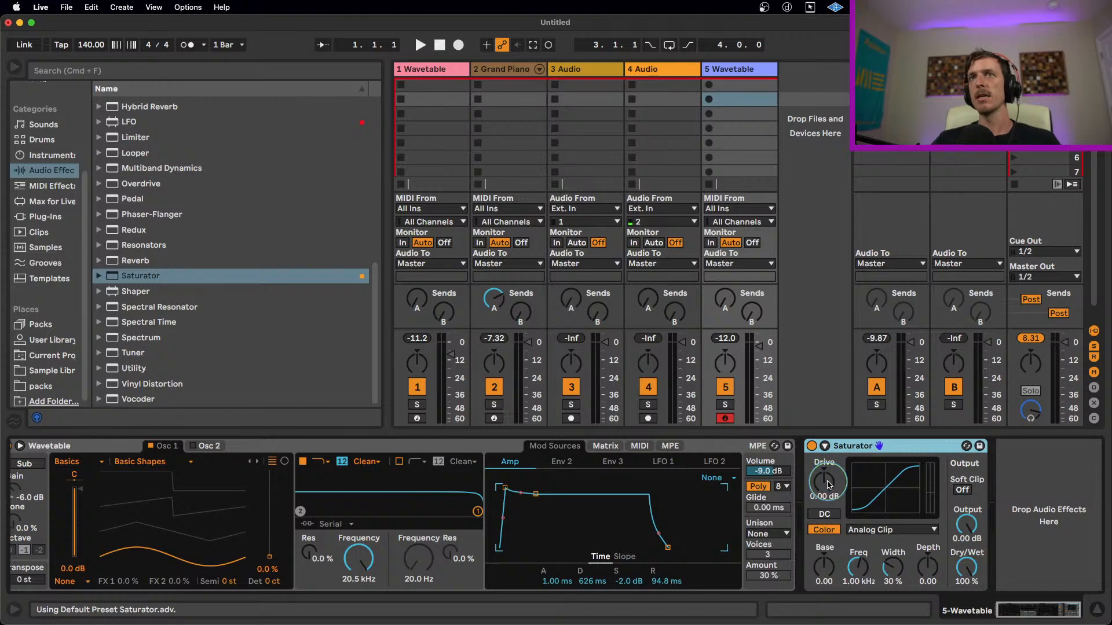
{"action": "left_click", "coordinate": [962, 489]}
{"action": "left_click_drag", "start_coordinate": [823, 496], "coordinate": [823, 463]}
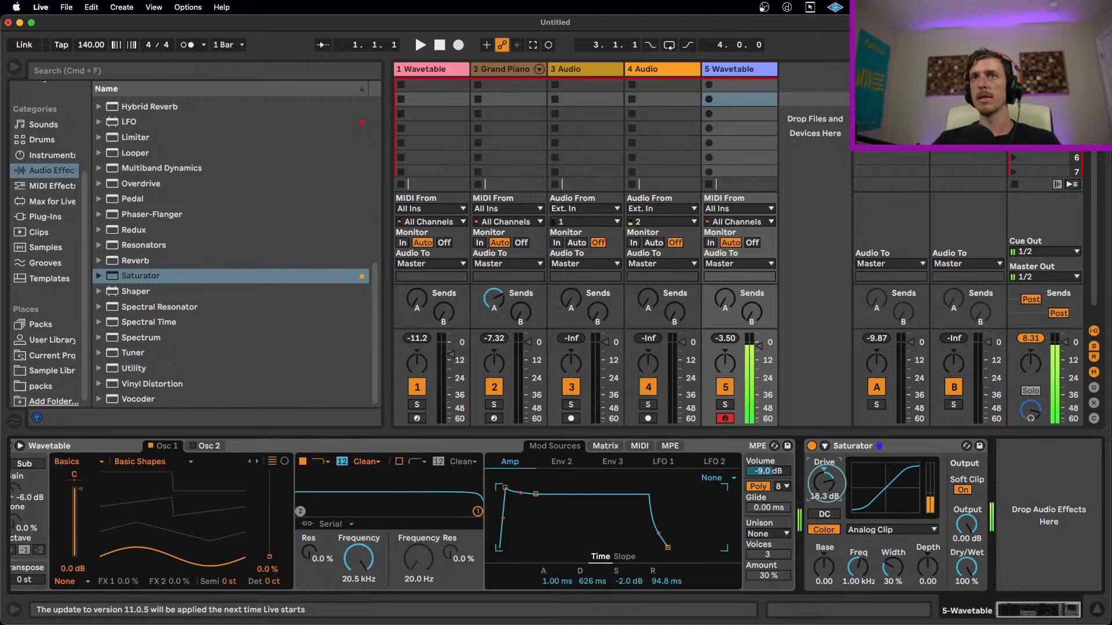
- Try the Medium Curve, Hard Curve and Sinoid Fold shapes in the Saturator
{"action": "left_click", "coordinate": [886, 529]}
{"action": "left_click", "coordinate": [874, 542]}
{"action": "left_click", "coordinate": [887, 530]}
{"action": "left_click", "coordinate": [877, 541]}
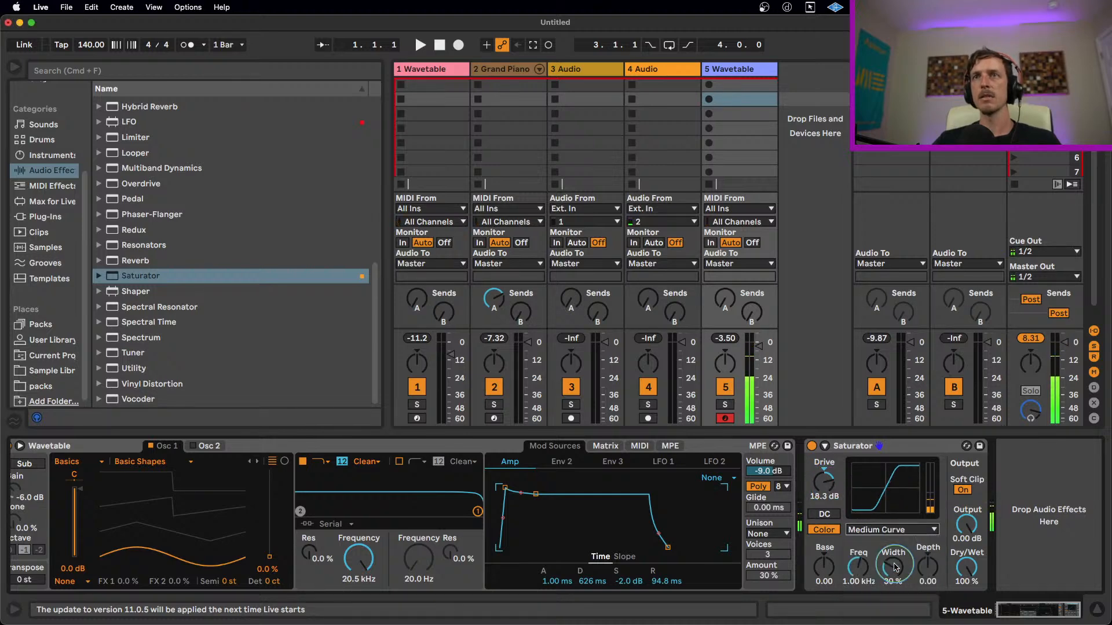
{"action": "left_click", "coordinate": [886, 530]}
{"action": "left_click", "coordinate": [877, 541]}
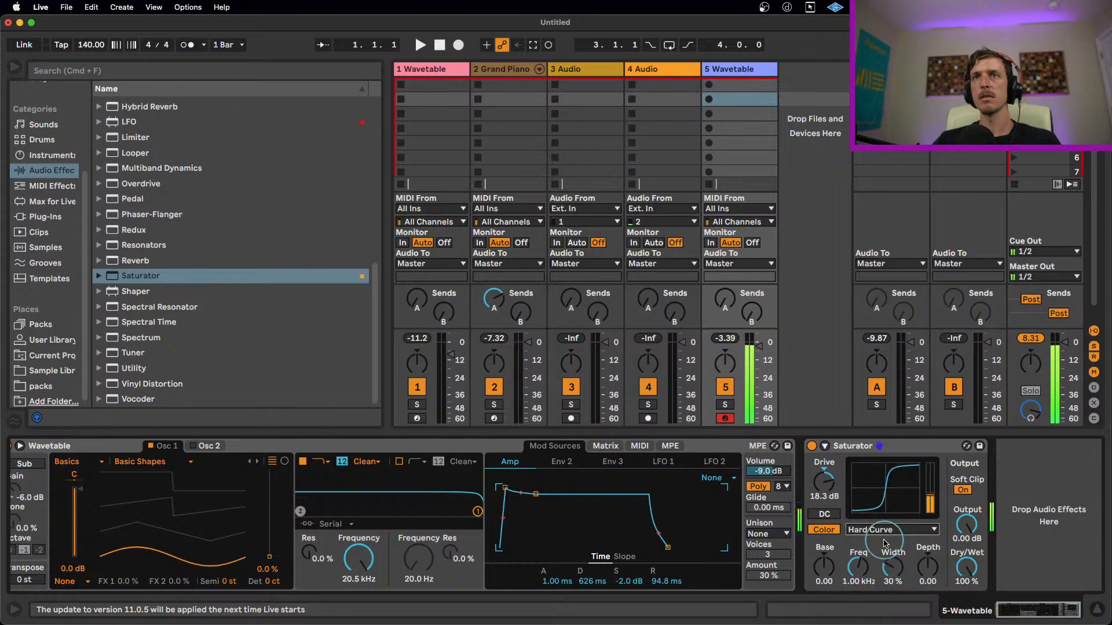
{"action": "left_click", "coordinate": [877, 530]}
{"action": "left_click", "coordinate": [878, 542]}
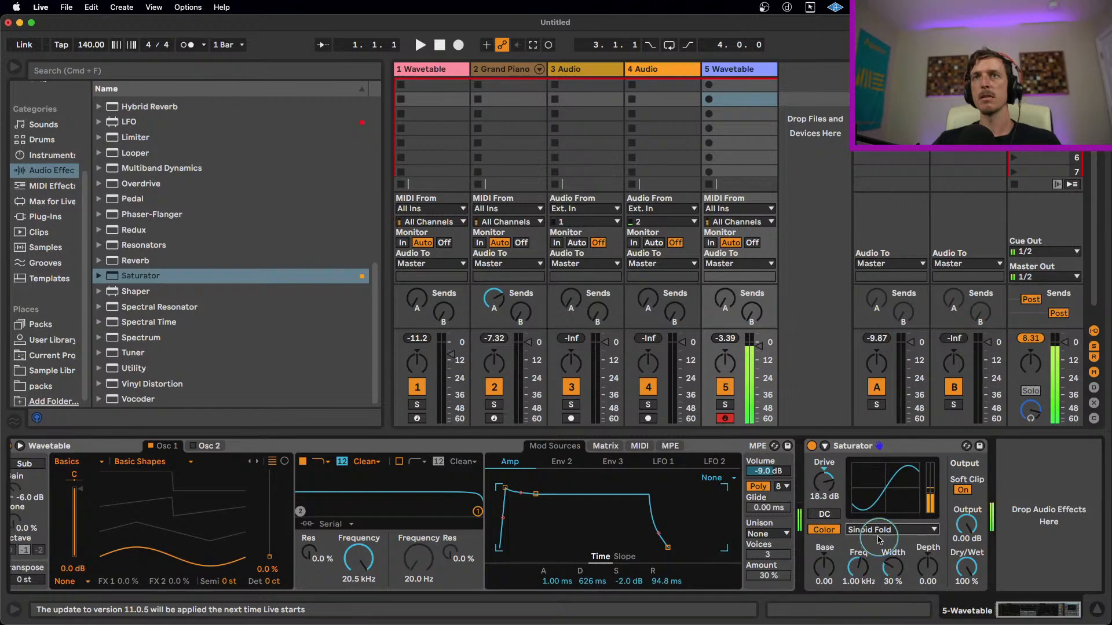
- Set the Saturator's shape to Medium Curve and its Drive to 13.7 dB
{"action": "left_click", "coordinate": [877, 530]}
{"action": "left_click", "coordinate": [879, 554]}
{"action": "left_click", "coordinate": [877, 530]}
{"action": "left_click", "coordinate": [875, 566]}
{"action": "left_click_drag", "start_coordinate": [824, 482], "coordinate": [824, 475]}
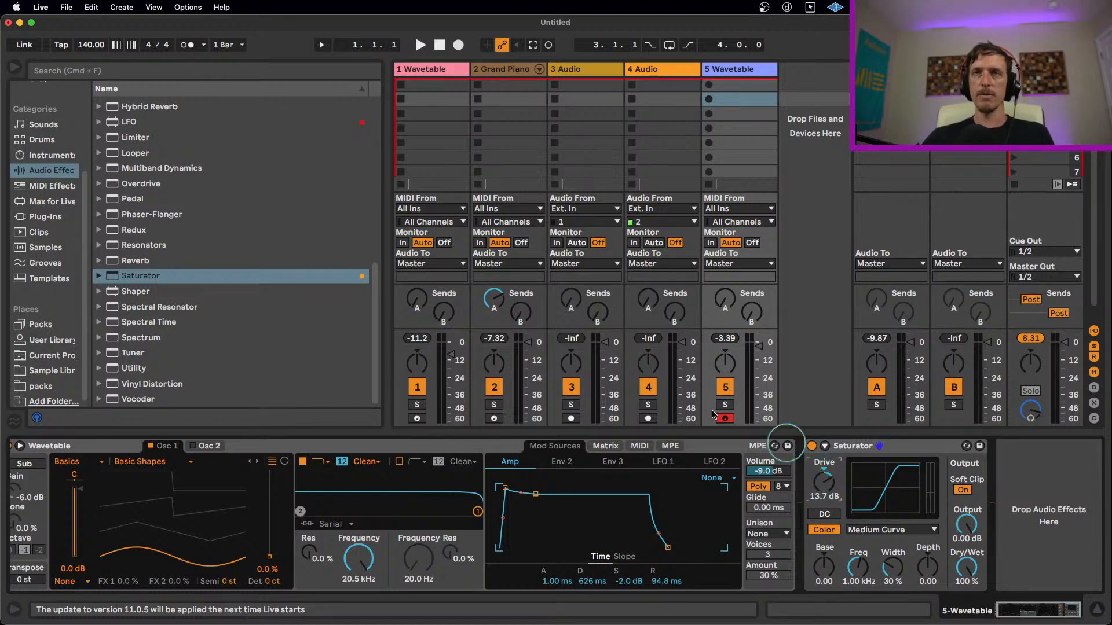
- Add a Spectrum analyzer after the Saturator and set the Saturator's Drive to 17.7 dB while checking harmonics
{"action": "left_click_drag", "start_coordinate": [142, 338], "coordinate": [1004, 485]}
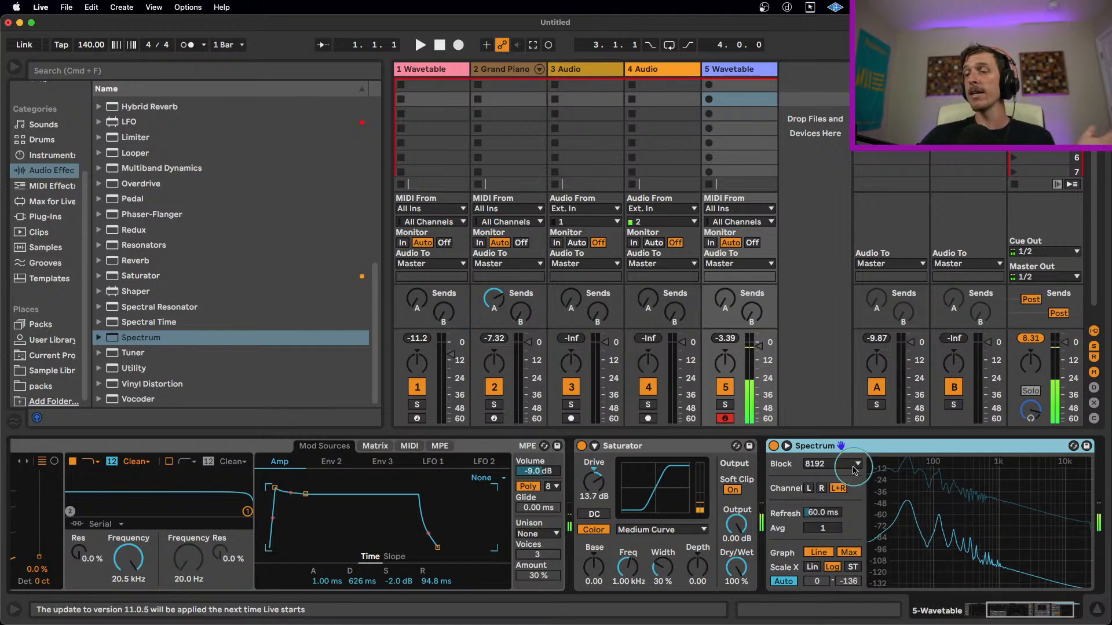
{"action": "mouse_move", "coordinate": [890, 474]}
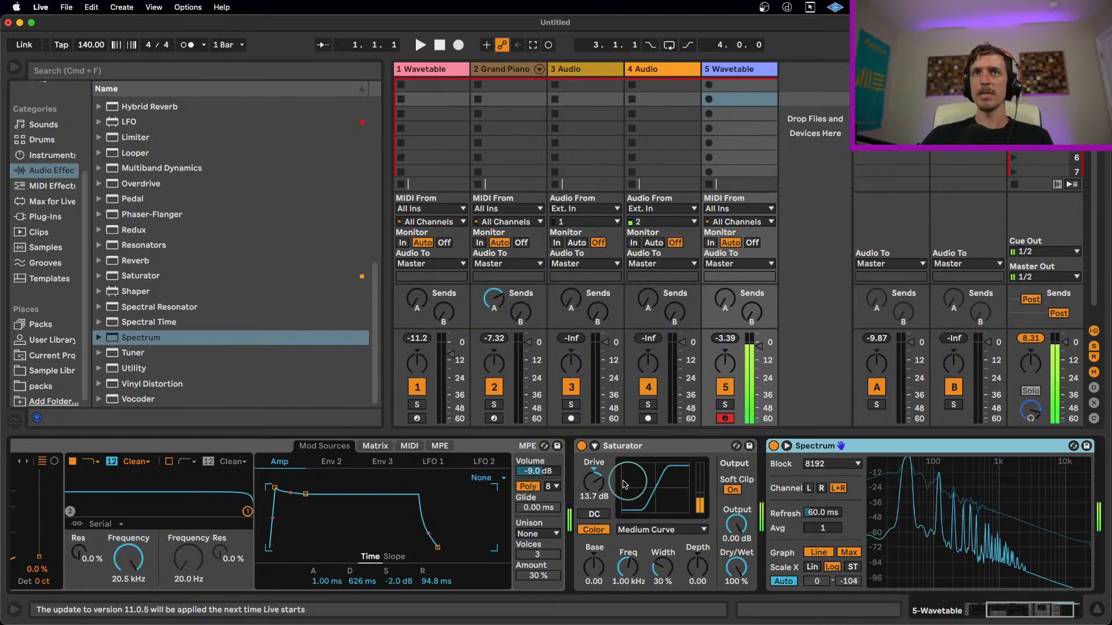
{"action": "mouse_move", "coordinate": [599, 482]}
{"action": "left_mouse_down"}
{"action": "mouse_move", "coordinate": [599, 505]}
{"action": "mouse_move", "coordinate": [599, 470]}
{"action": "mouse_move", "coordinate": [600, 483]}
{"action": "left_mouse_up"}
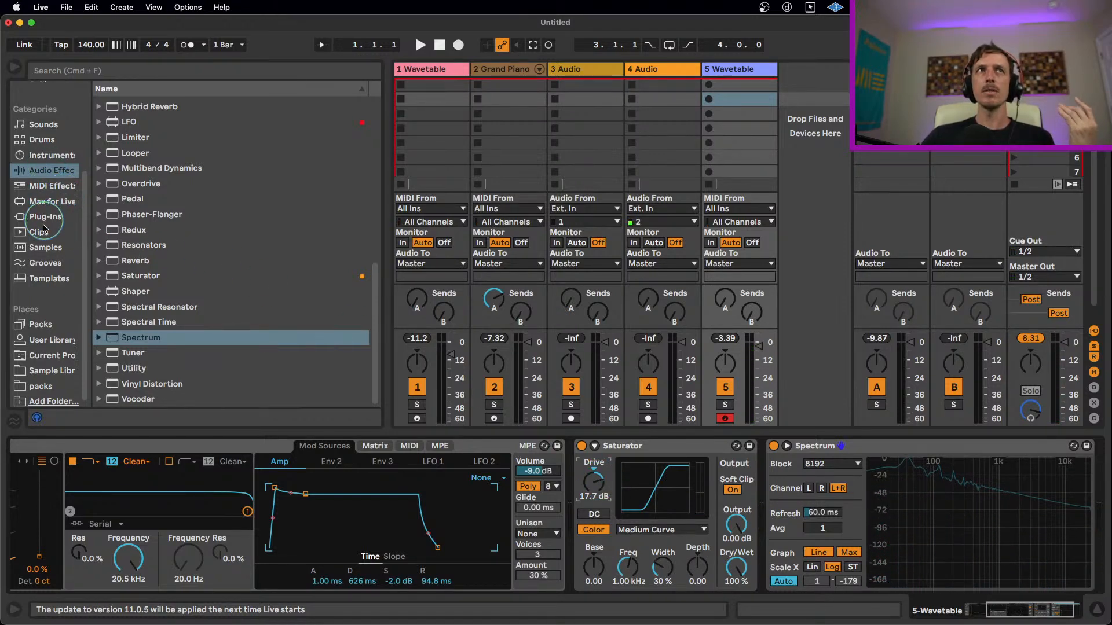
- Insert the LFO device from the Favorites collection between Saturator and Spectrum
{"action": "scroll", "coordinate": [42, 176], "scroll_direction": "up", "scroll_amount": 4}
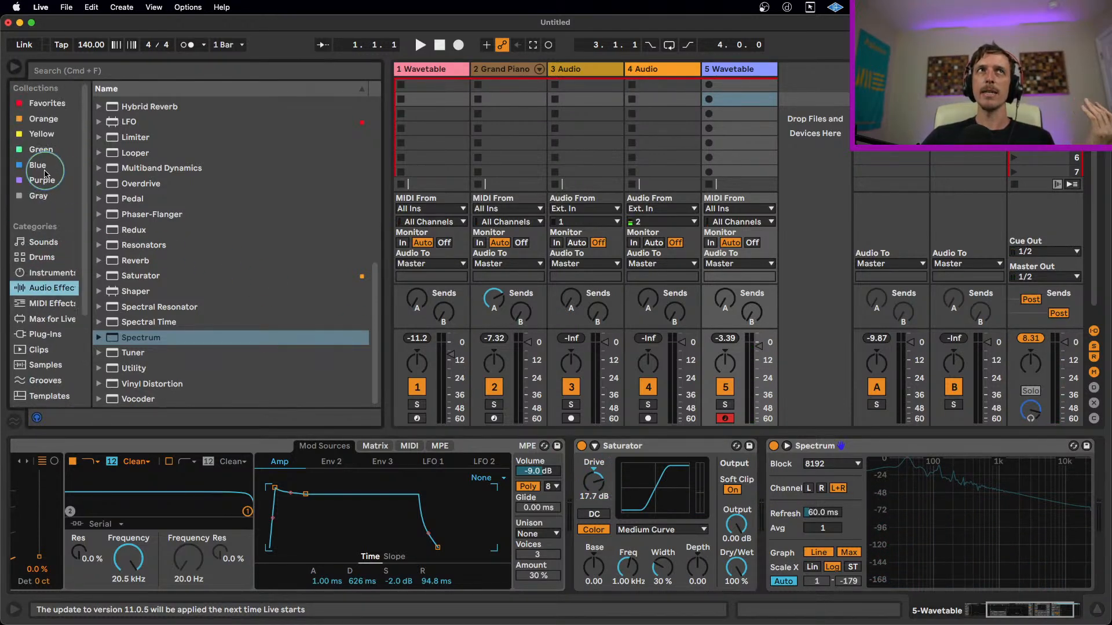
{"action": "left_click", "coordinate": [43, 103]}
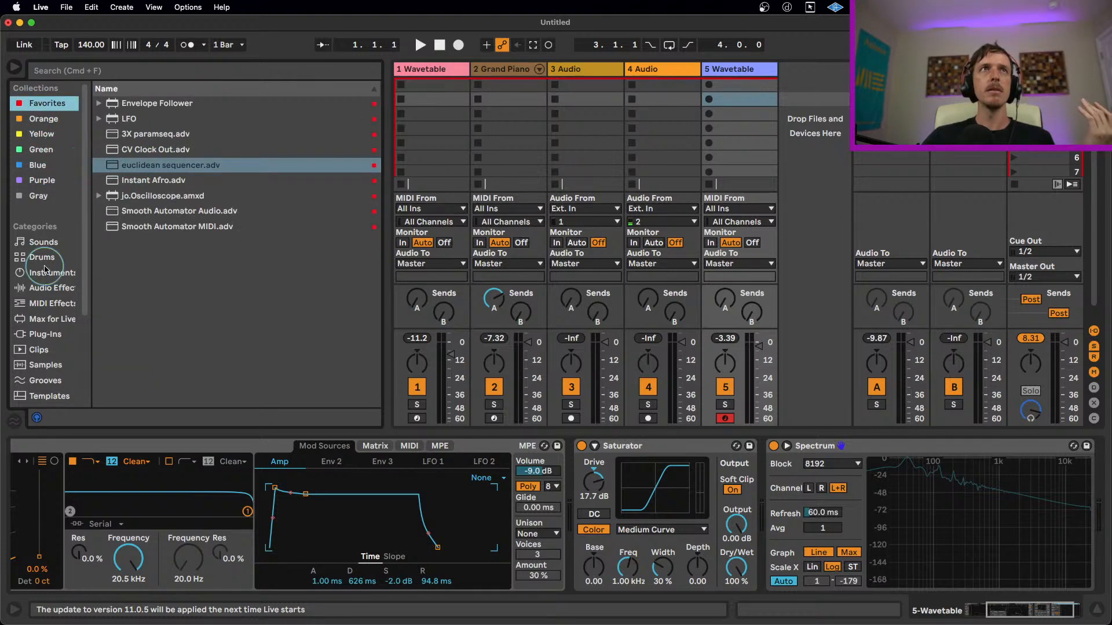
{"action": "left_click", "coordinate": [124, 118]}
{"action": "left_click_drag", "start_coordinate": [317, 255], "coordinate": [745, 520]}
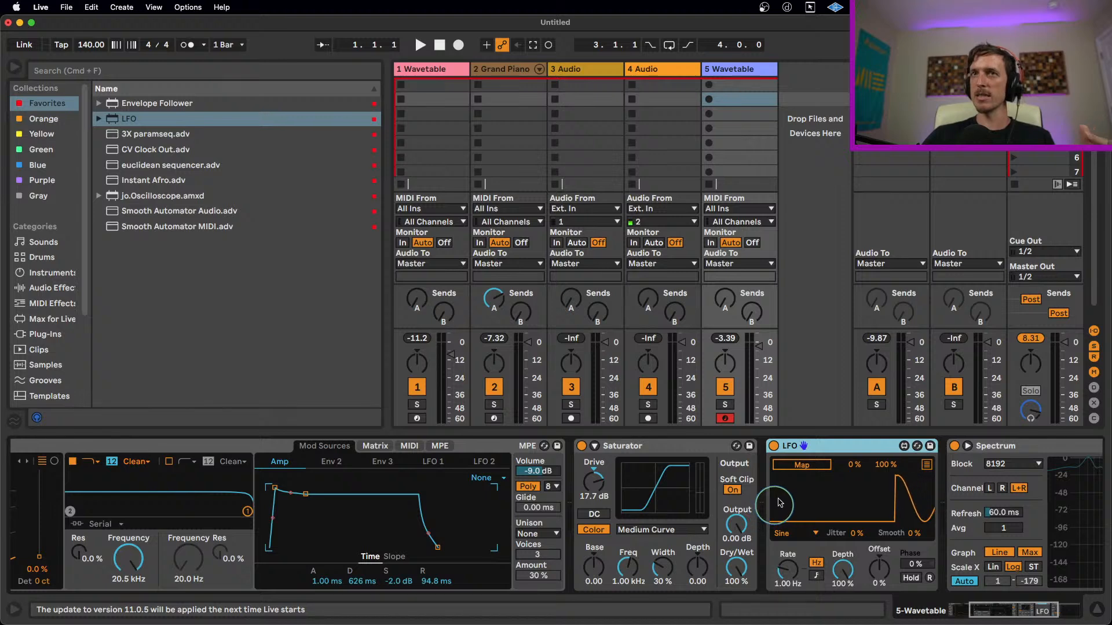
- Map the LFO to the Saturator's Drive with a 50% to 75% range and a rate of 2.80 Hz
{"action": "left_click", "coordinate": [794, 467]}
{"action": "left_click", "coordinate": [612, 485]}
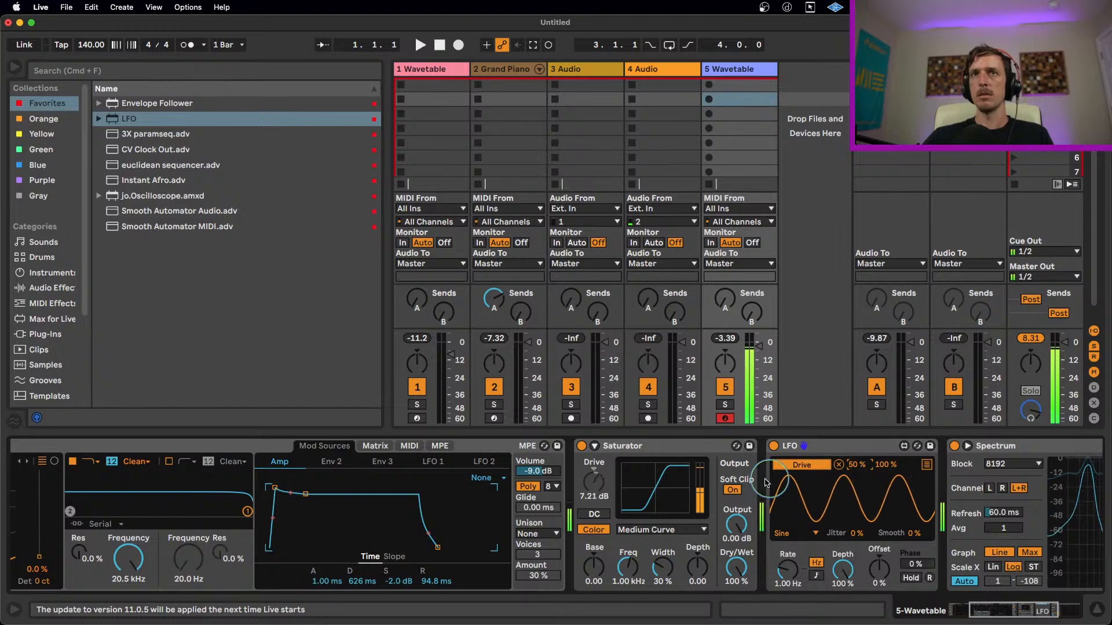
{"action": "left_click_drag", "start_coordinate": [870, 467], "coordinate": [871, 481]}
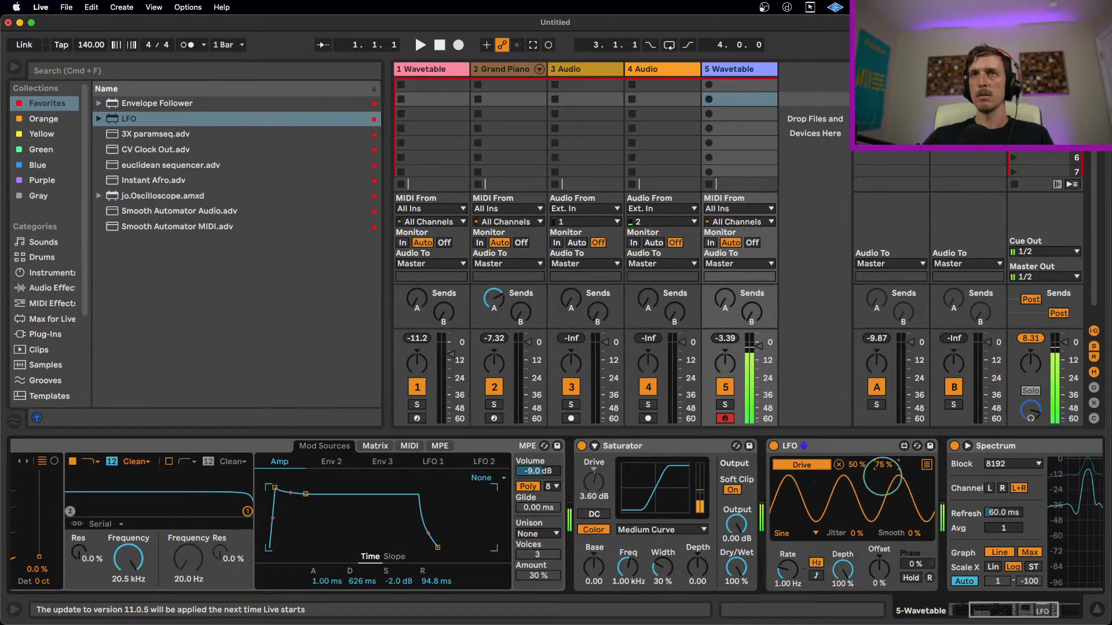
{"action": "left_click_drag", "start_coordinate": [791, 560], "coordinate": [791, 539]}
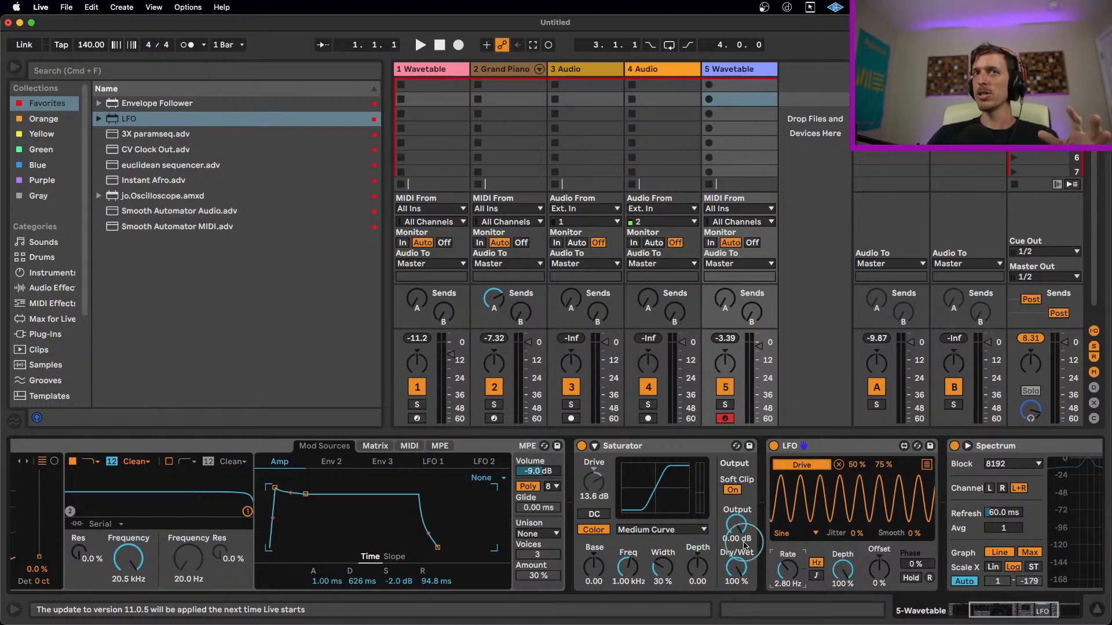
- Try the Saturator's Hard Curve shape, settle on Soft Sine, and slow the LFO rate to 1.82 Hz
{"action": "left_click", "coordinate": [692, 529]}
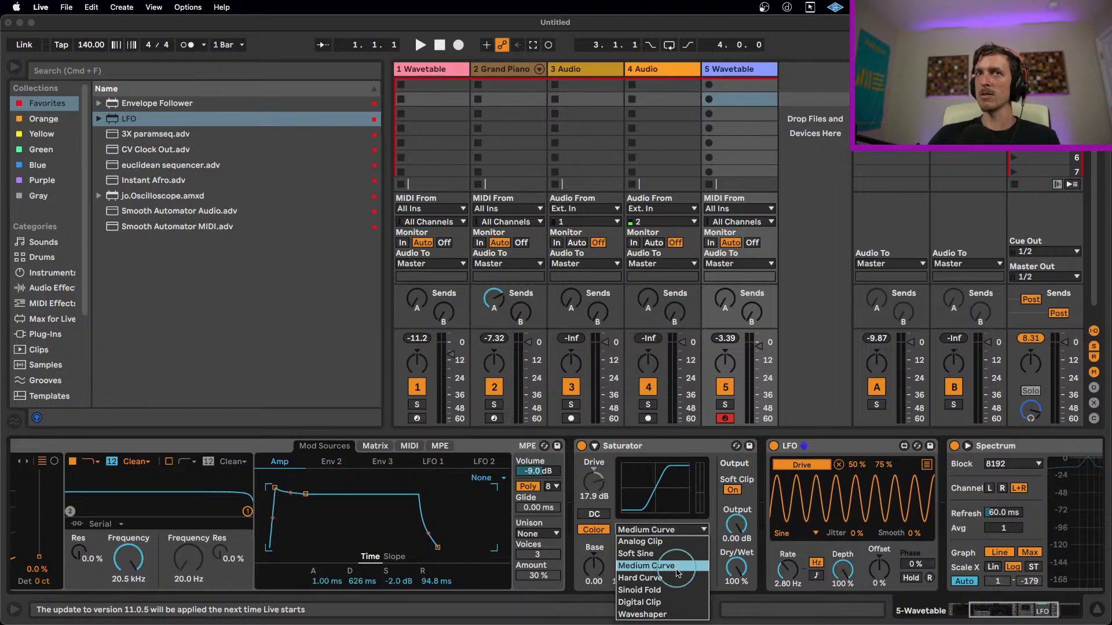
{"action": "left_click", "coordinate": [677, 578]}
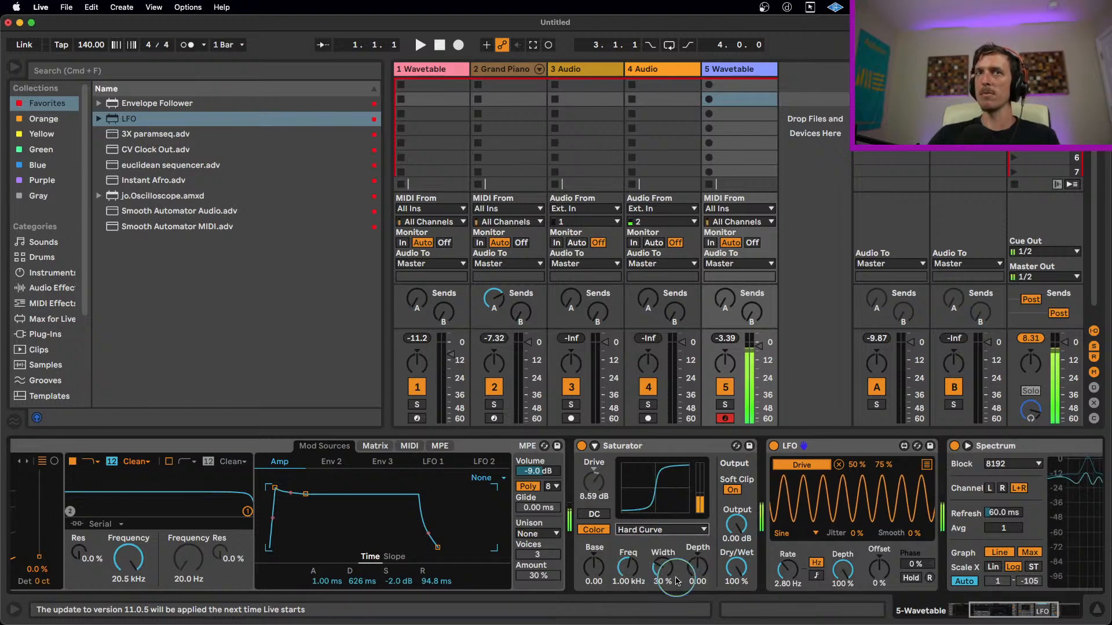
{"action": "left_click", "coordinate": [671, 530]}
{"action": "left_click", "coordinate": [672, 554]}
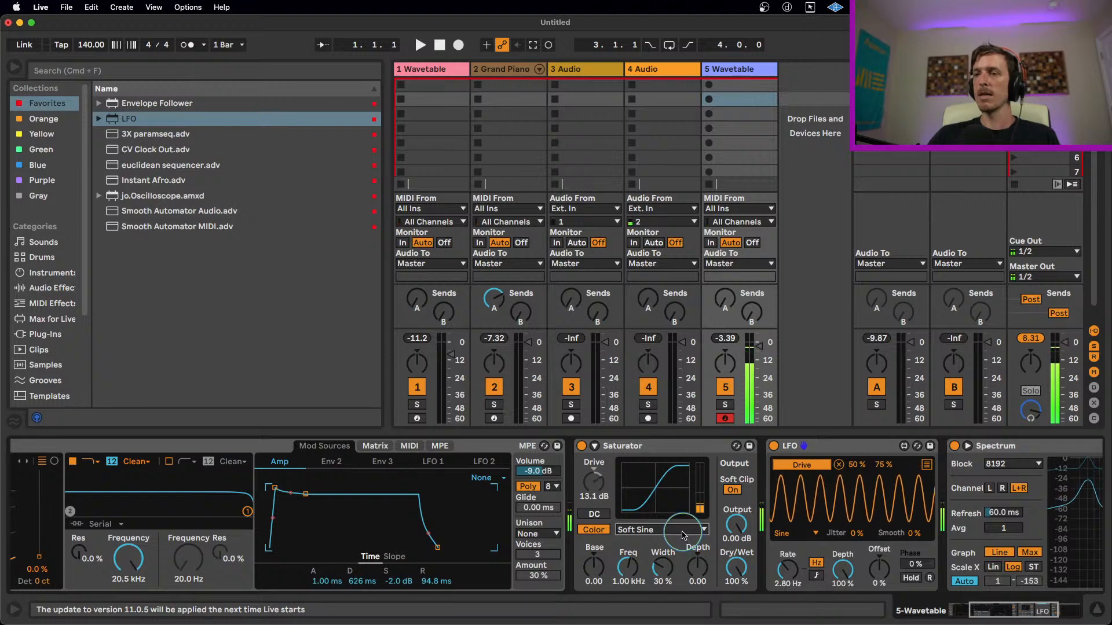
{"action": "mouse_move", "coordinate": [787, 570]}
{"action": "left_mouse_down"}
{"action": "mouse_move", "coordinate": [787, 560]}
{"action": "mouse_move", "coordinate": [785, 571]}
{"action": "left_mouse_up"}
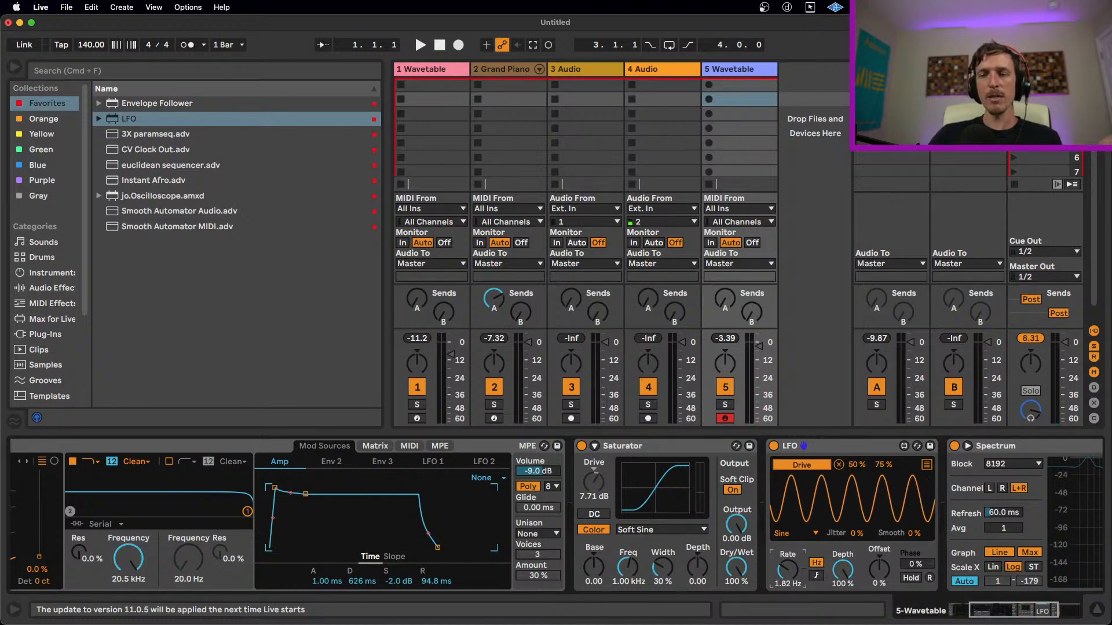
- Switch to SoundCloud in Firefox, play Apashe - Lord & Master from around 1:37, pause it, and return to Live
{"action": "key", "text": "super+Tab"}
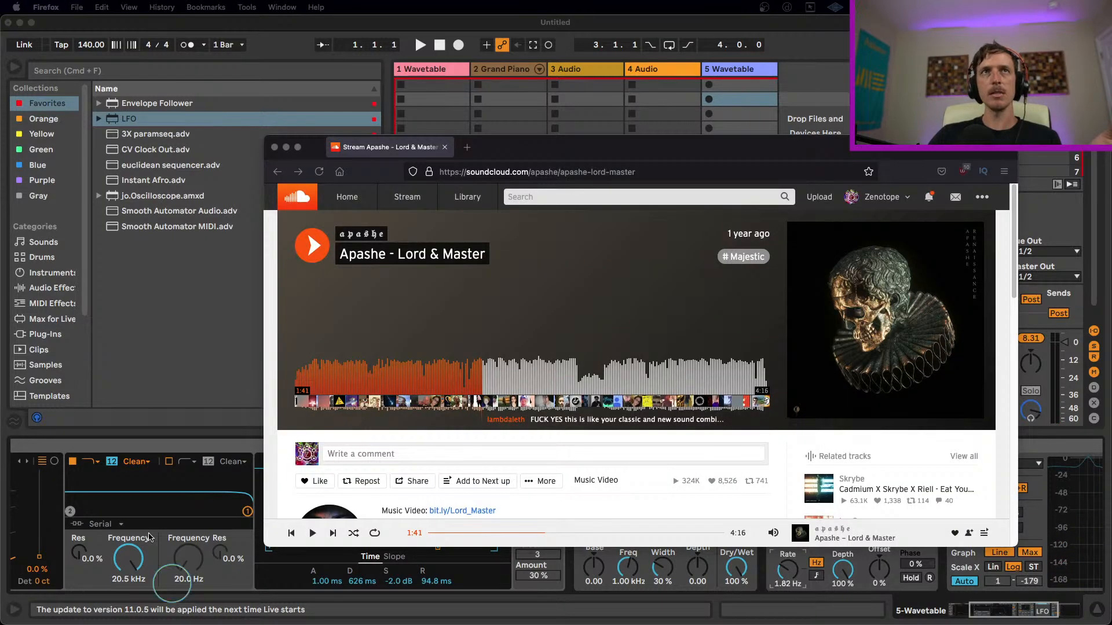
{"action": "left_click", "coordinate": [312, 245]}
{"action": "left_click", "coordinate": [467, 380]}
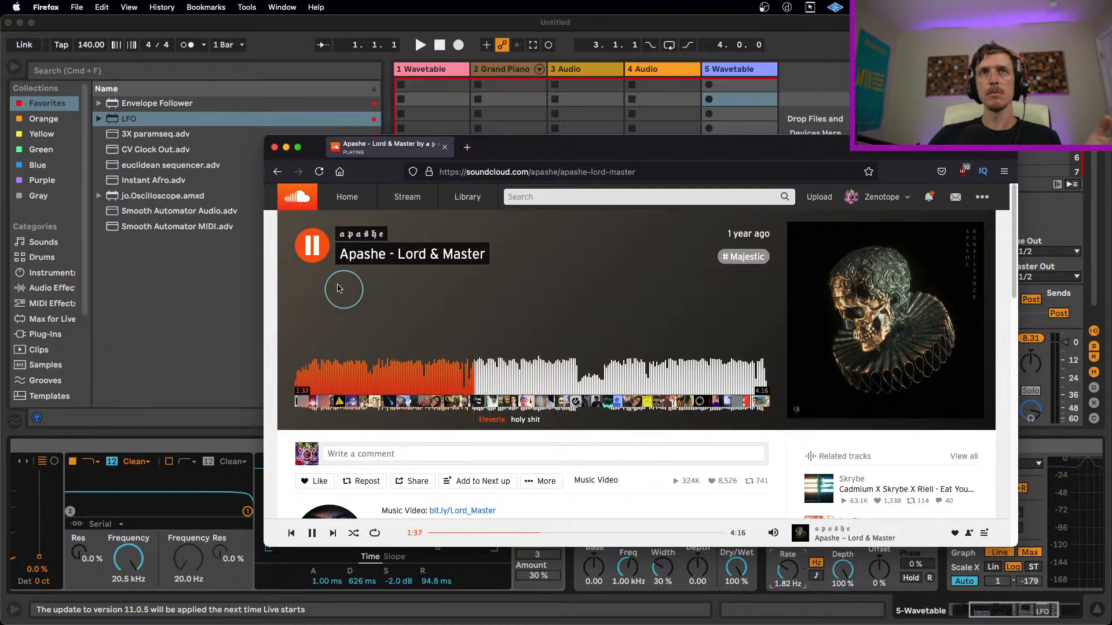
{"action": "left_click", "coordinate": [312, 249]}
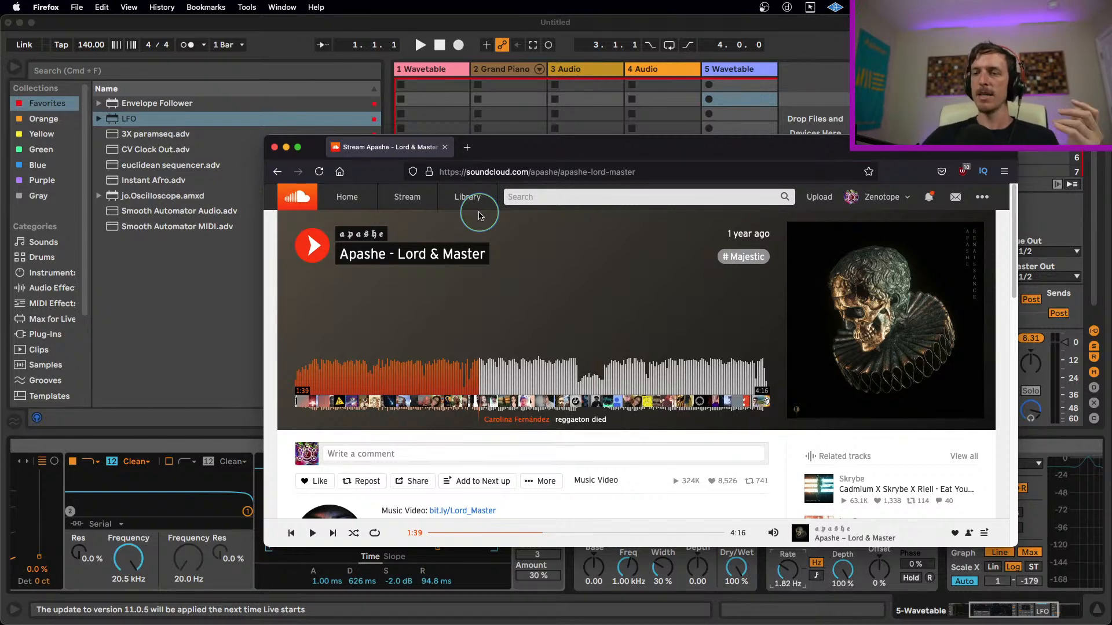
{"action": "left_click", "coordinate": [521, 104]}
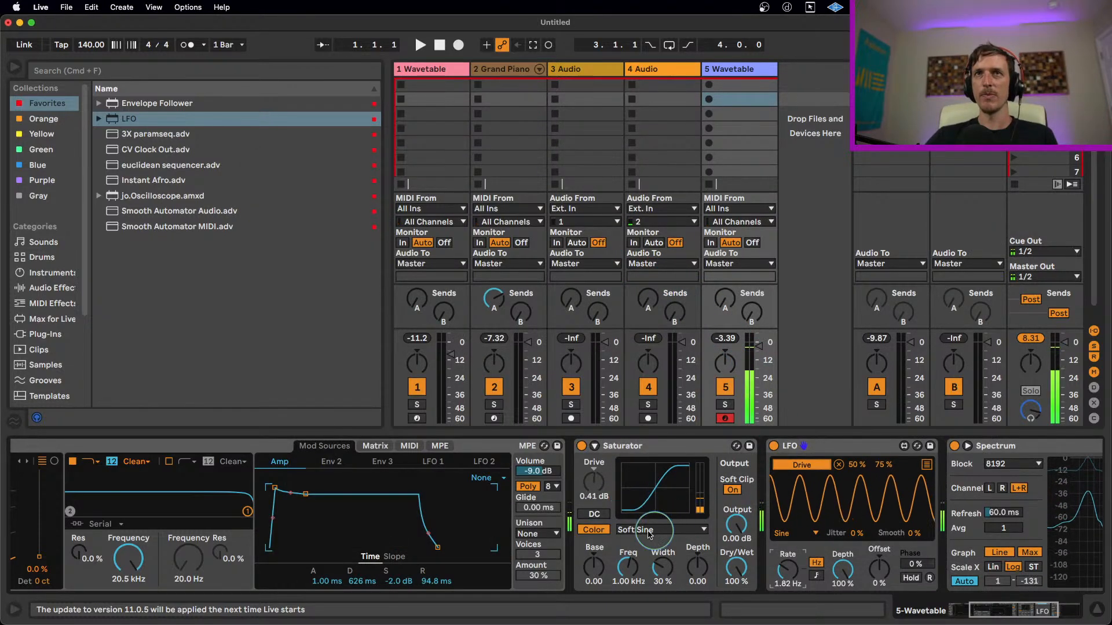
- Set the LFO's Saturator Drive mapping range to 56% minimum and 78% maximum
{"action": "left_click_drag", "start_coordinate": [858, 466], "coordinate": [857, 469]}
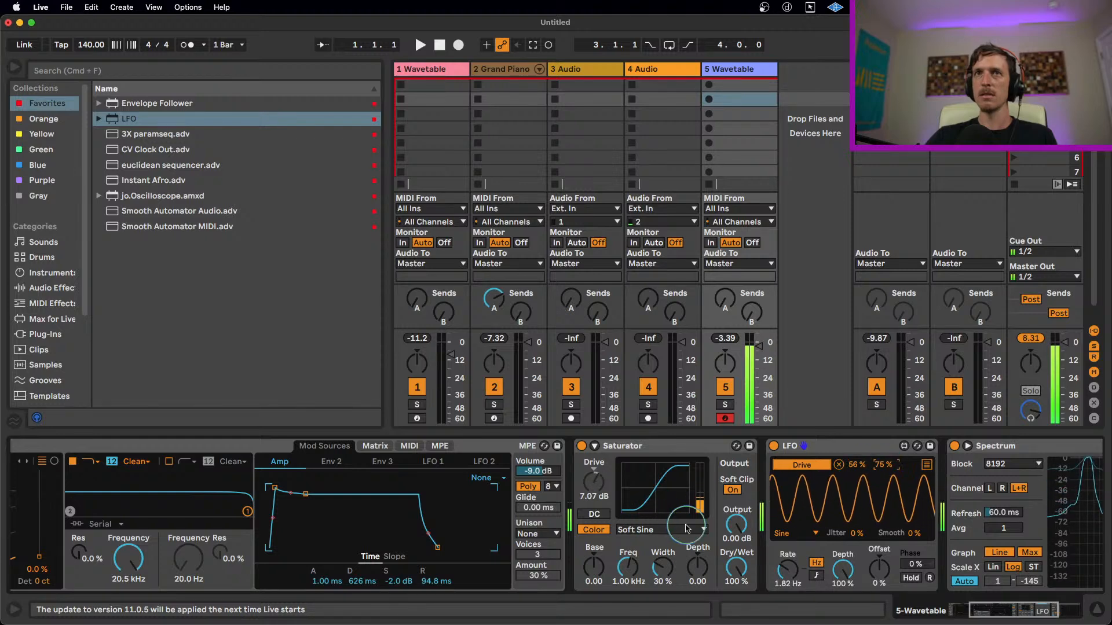
{"action": "left_click_drag", "start_coordinate": [884, 463], "coordinate": [885, 457]}
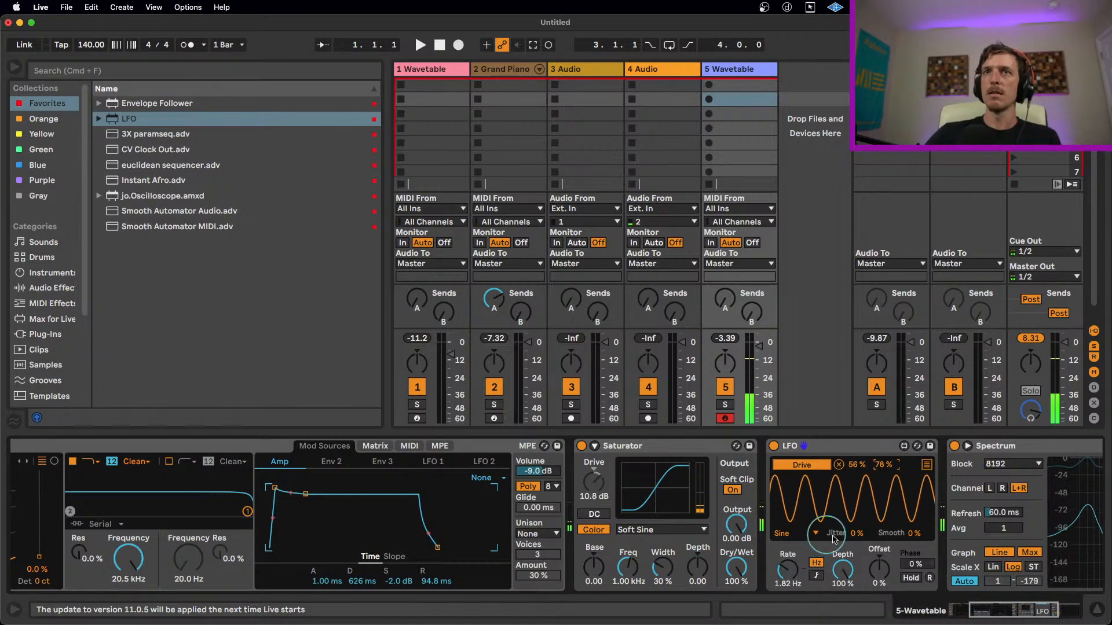
{"action": "left_click", "coordinate": [859, 449]}
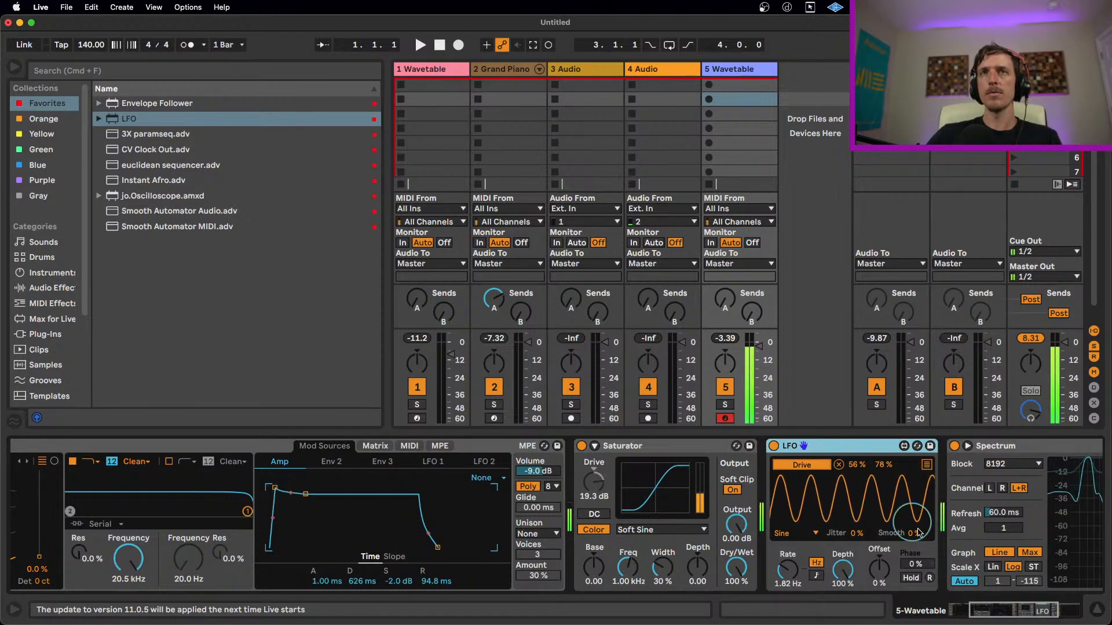
- Insert a Pedal audio effect in Fuzz mode before the Saturator, also auditioning it after the Saturator
{"action": "left_click", "coordinate": [51, 288]}
{"action": "scroll", "coordinate": [142, 301], "scroll_direction": "down", "scroll_amount": 2}
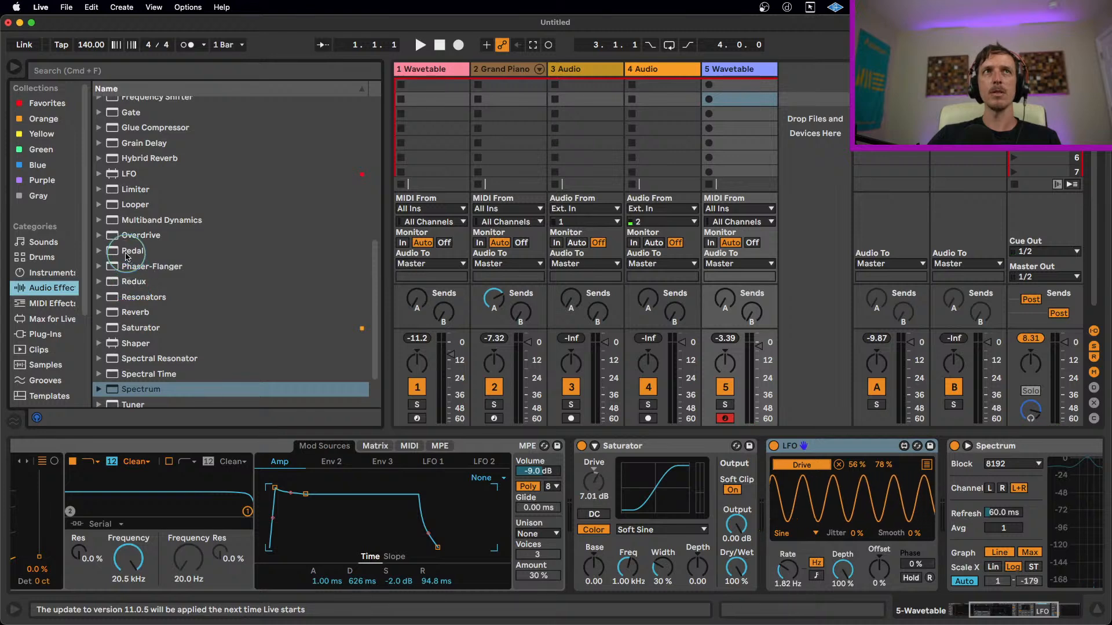
{"action": "mouse_move", "coordinate": [126, 253]}
{"action": "left_mouse_down"}
{"action": "mouse_move", "coordinate": [619, 496]}
{"action": "mouse_move", "coordinate": [599, 492]}
{"action": "left_mouse_up"}
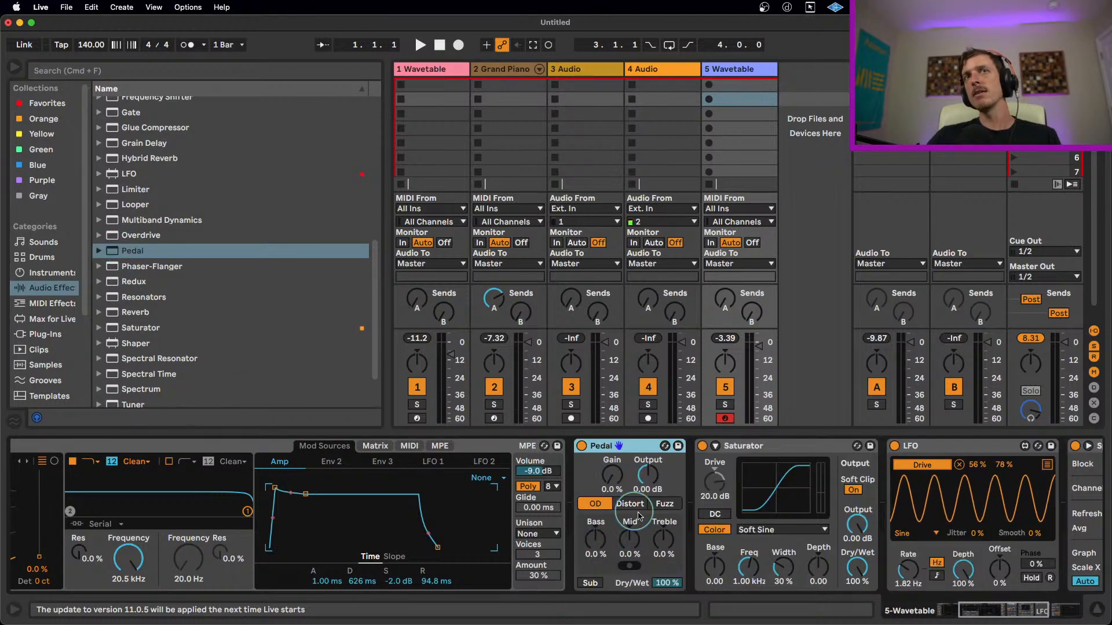
{"action": "left_click", "coordinate": [665, 505]}
{"action": "left_click_drag", "start_coordinate": [626, 446], "coordinate": [878, 474]}
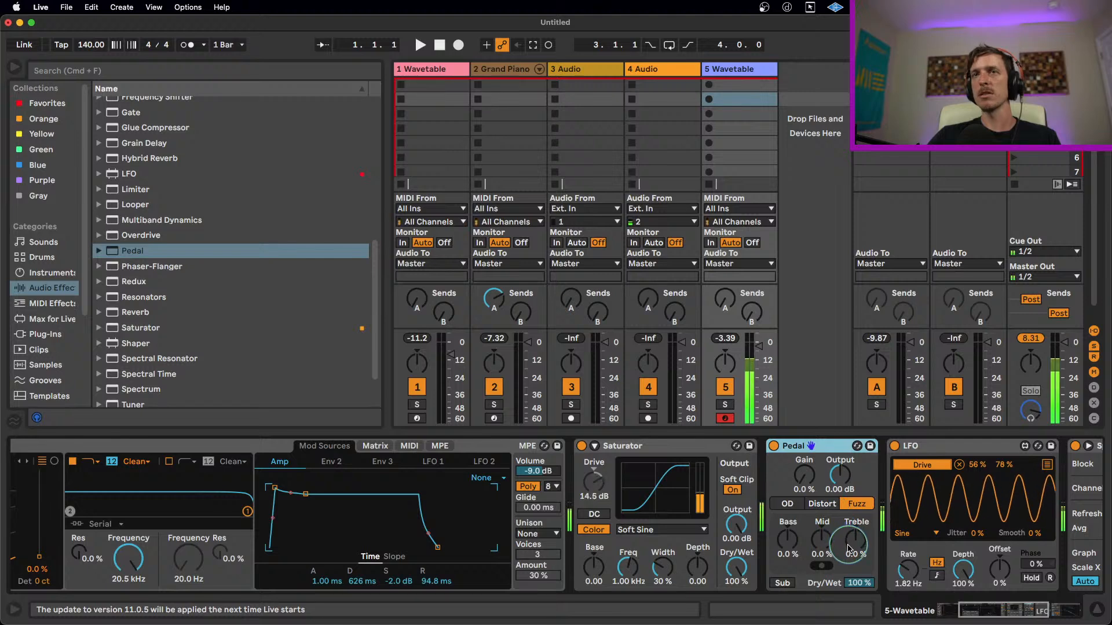
{"action": "left_click_drag", "start_coordinate": [829, 446], "coordinate": [605, 478]}
- Enable the Pedal's Sub switch and set its Gain to 18% and Dry/Wet to 28%
{"action": "left_click", "coordinate": [586, 584]}
{"action": "left_click_drag", "start_coordinate": [666, 583], "coordinate": [665, 583]}
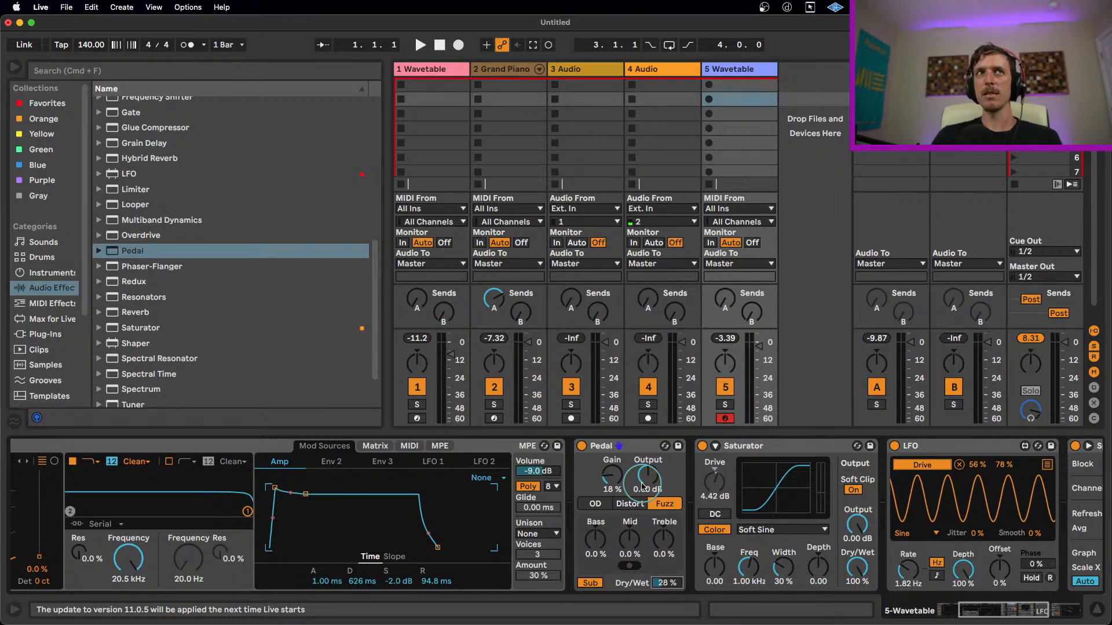
- Insert an Overdrive before the Pedal and set its filter to 520 Hz with a bandwidth of 4.22
{"action": "left_click_drag", "start_coordinate": [136, 235], "coordinate": [556, 455]}
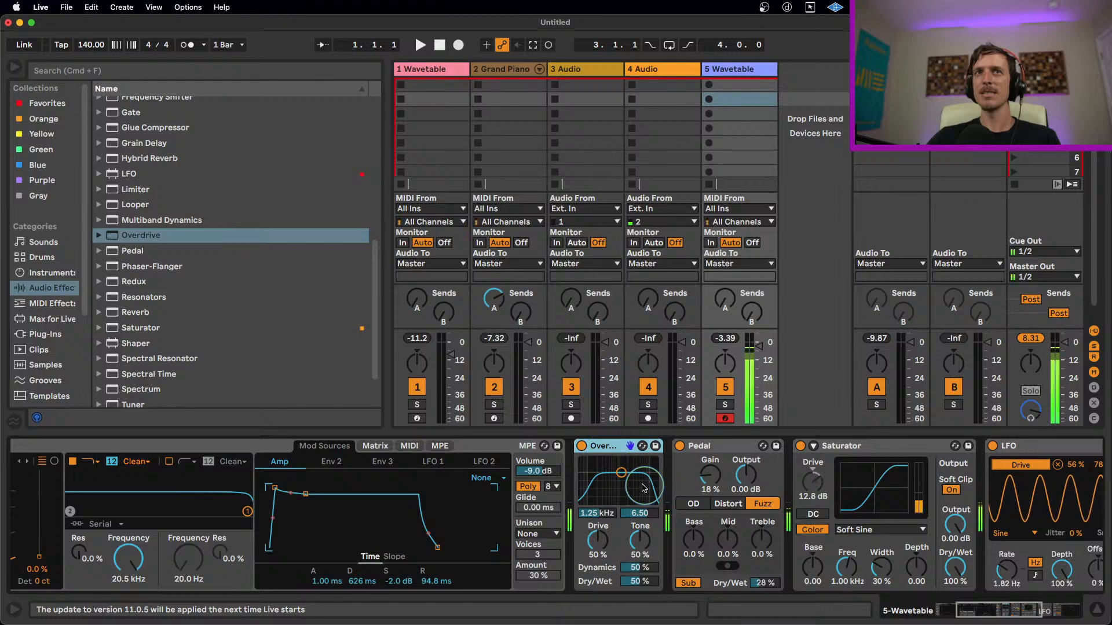
{"action": "mouse_move", "coordinate": [616, 481]}
{"action": "left_mouse_down"}
{"action": "mouse_move", "coordinate": [601, 481]}
{"action": "mouse_move", "coordinate": [628, 484]}
{"action": "mouse_move", "coordinate": [610, 483]}
{"action": "left_mouse_up"}
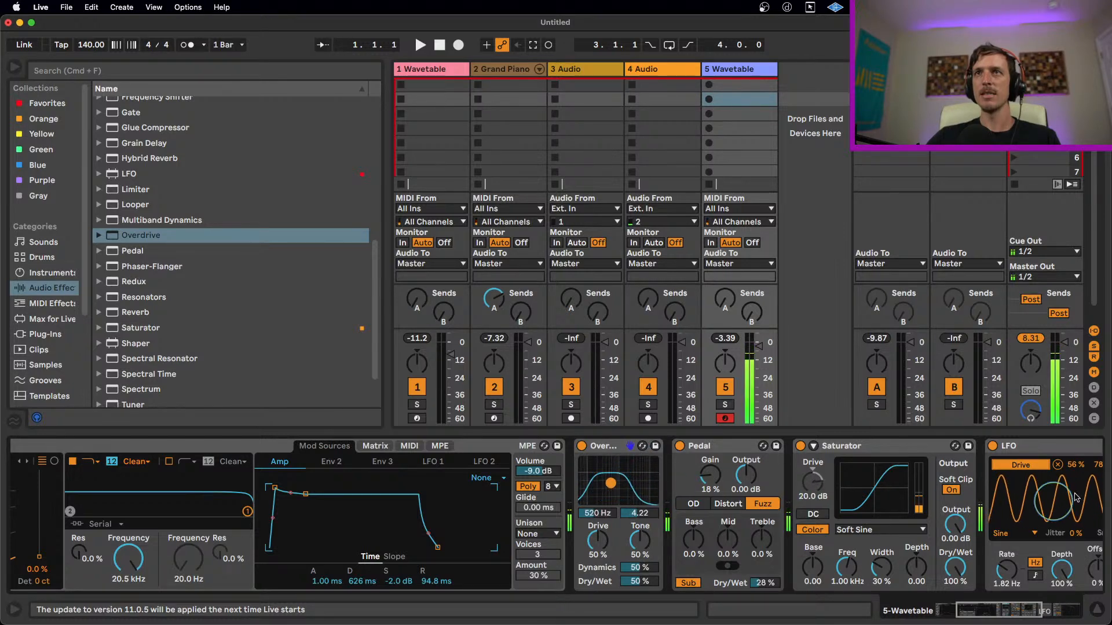
- Map the LFO's second slot to the Overdrive's filter frequency with a 23% to 45% range
{"action": "left_click_drag", "start_coordinate": [1029, 608], "coordinate": [1035, 592]}
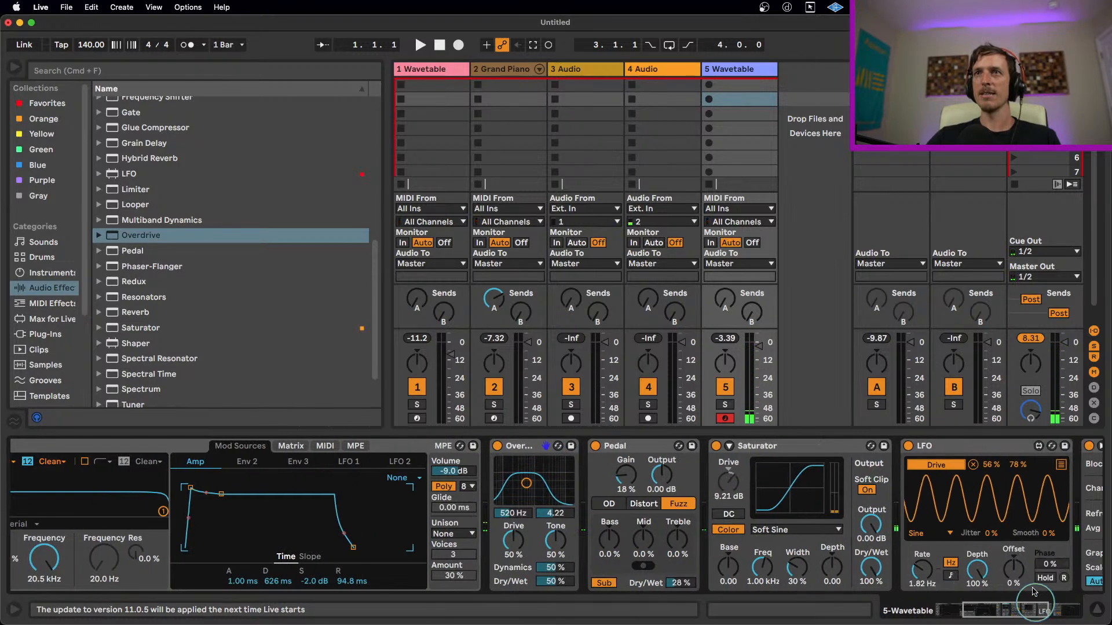
{"action": "left_click", "coordinate": [1062, 471]}
{"action": "left_click", "coordinate": [520, 508]}
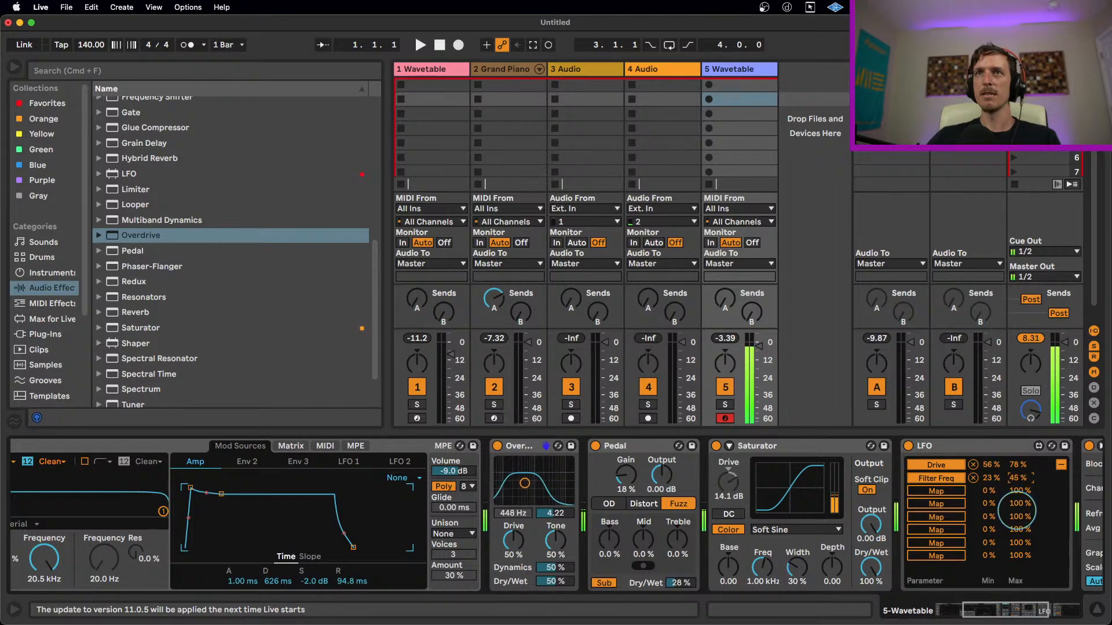
{"action": "left_click", "coordinate": [1060, 467]}
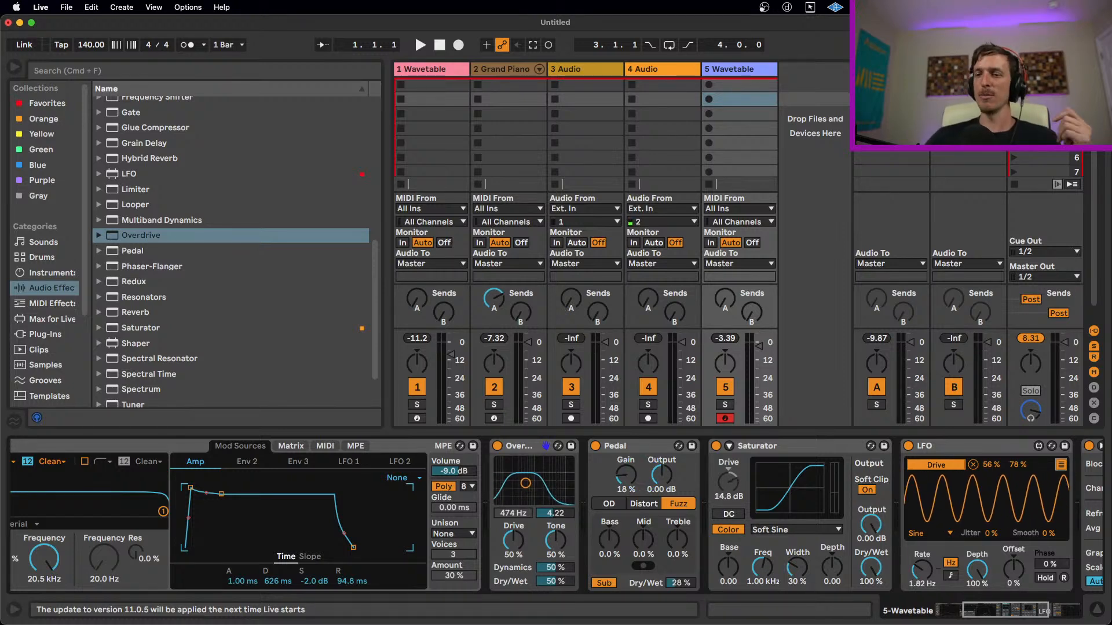
- Replay the bass section of Apashe - Lord & Master on SoundCloud from around 1:35 for comparison, pause it, and return to Live
{"action": "key", "text": "super+Tab"}
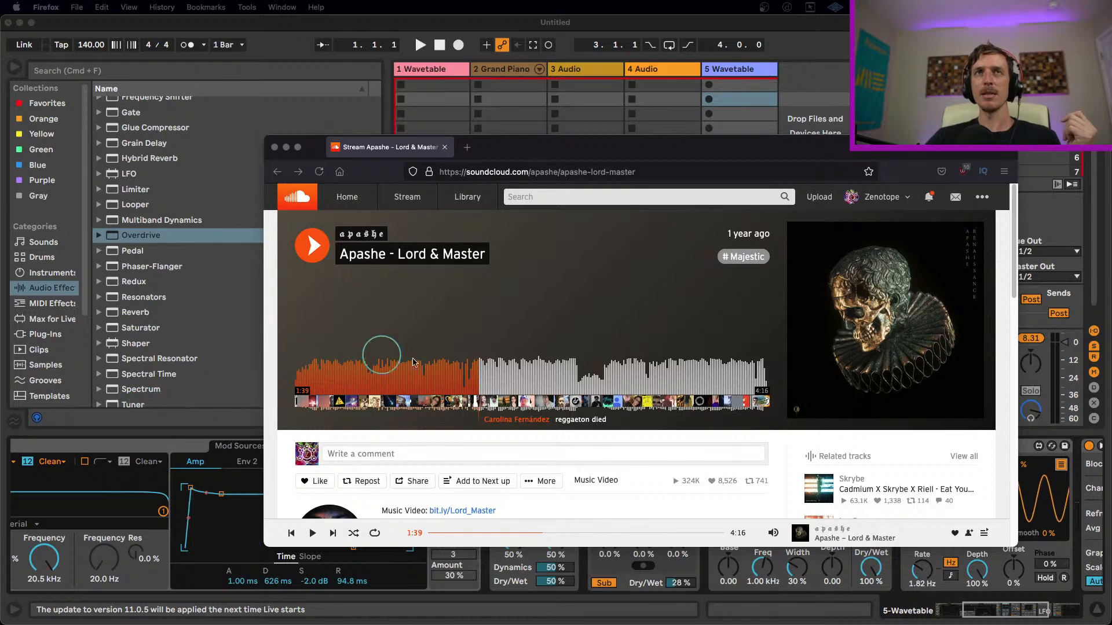
{"action": "left_click", "coordinate": [468, 373]}
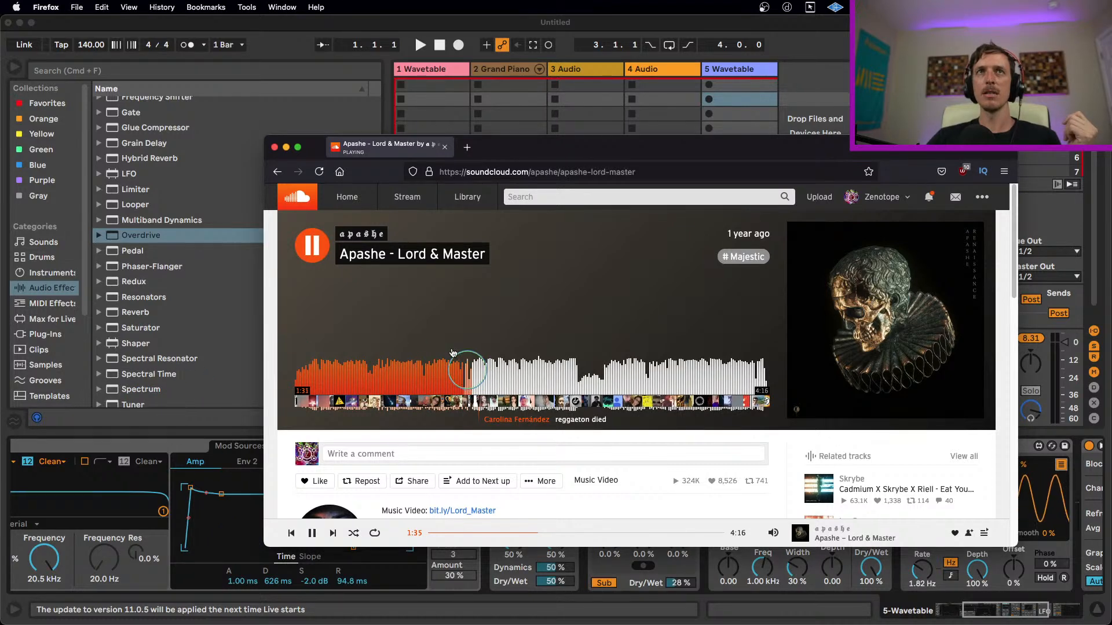
{"action": "left_click", "coordinate": [313, 247]}
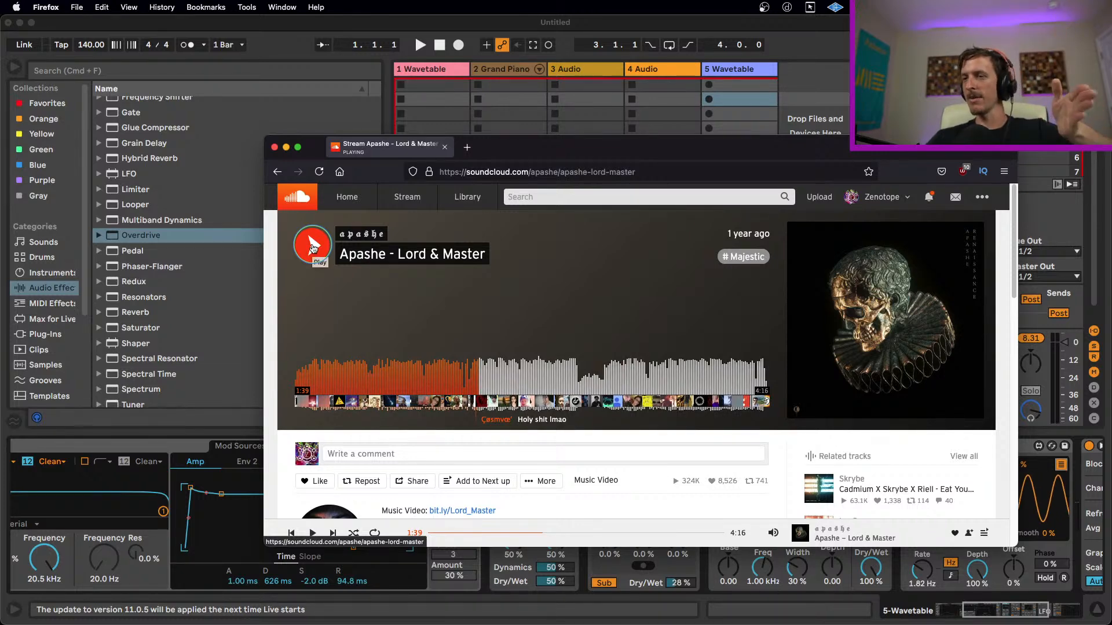
{"action": "left_click", "coordinate": [312, 247]}
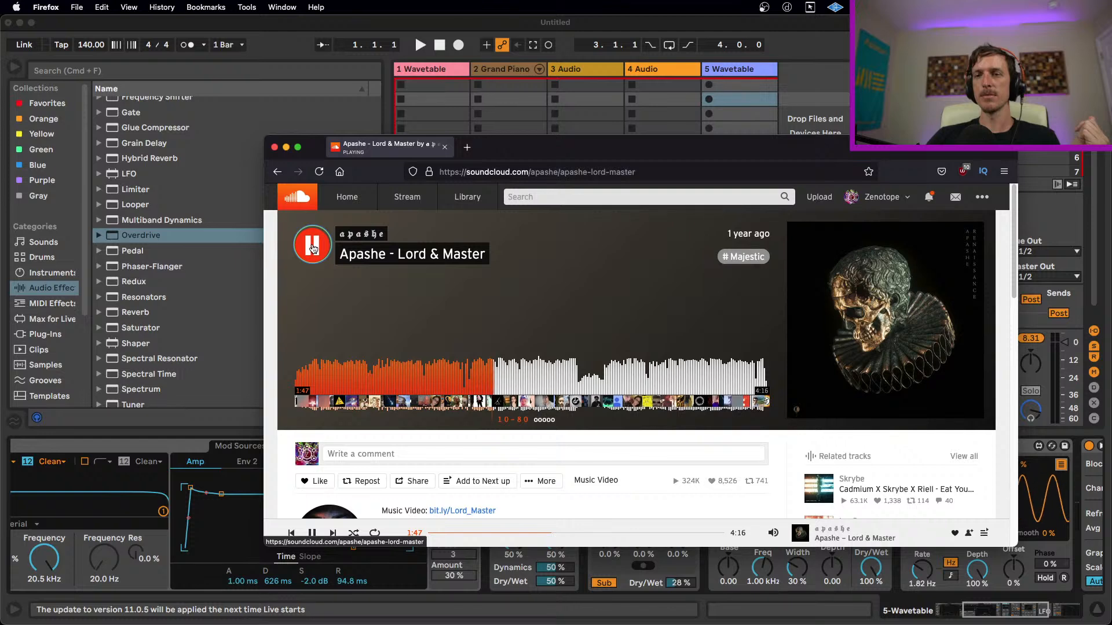
{"action": "left_click", "coordinate": [312, 249]}
{"action": "left_click", "coordinate": [473, 375]}
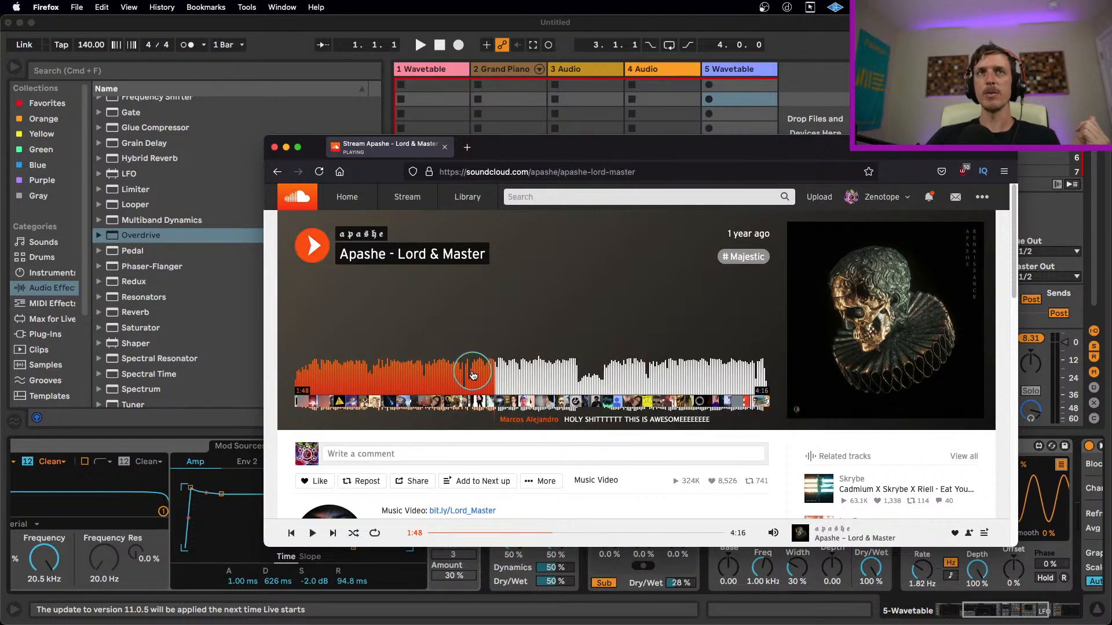
{"action": "left_click", "coordinate": [316, 255]}
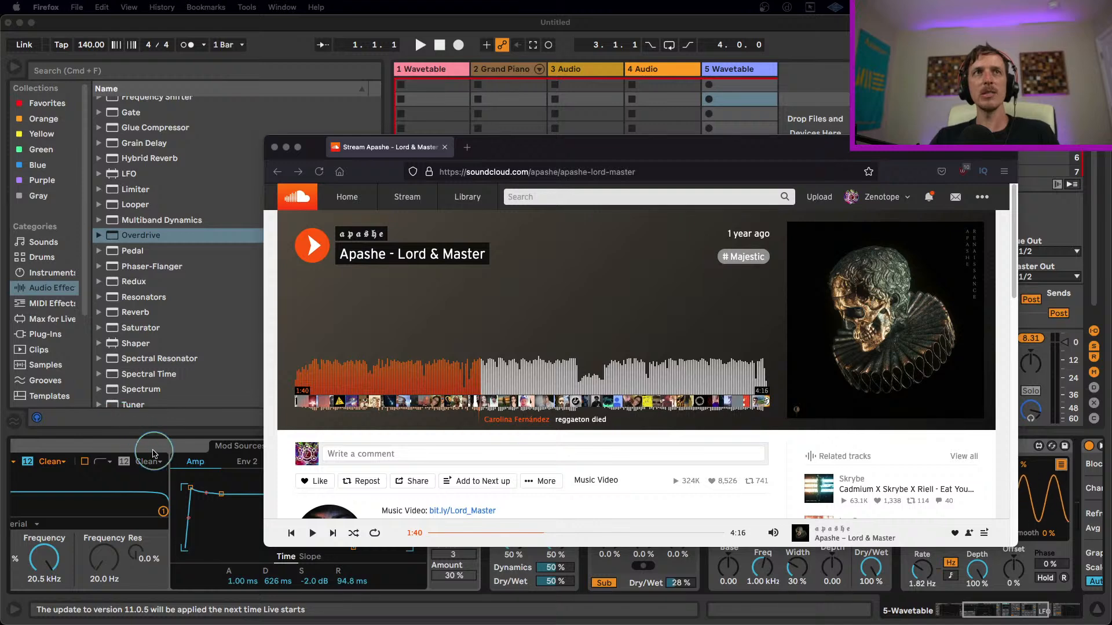
{"action": "left_click", "coordinate": [152, 452]}
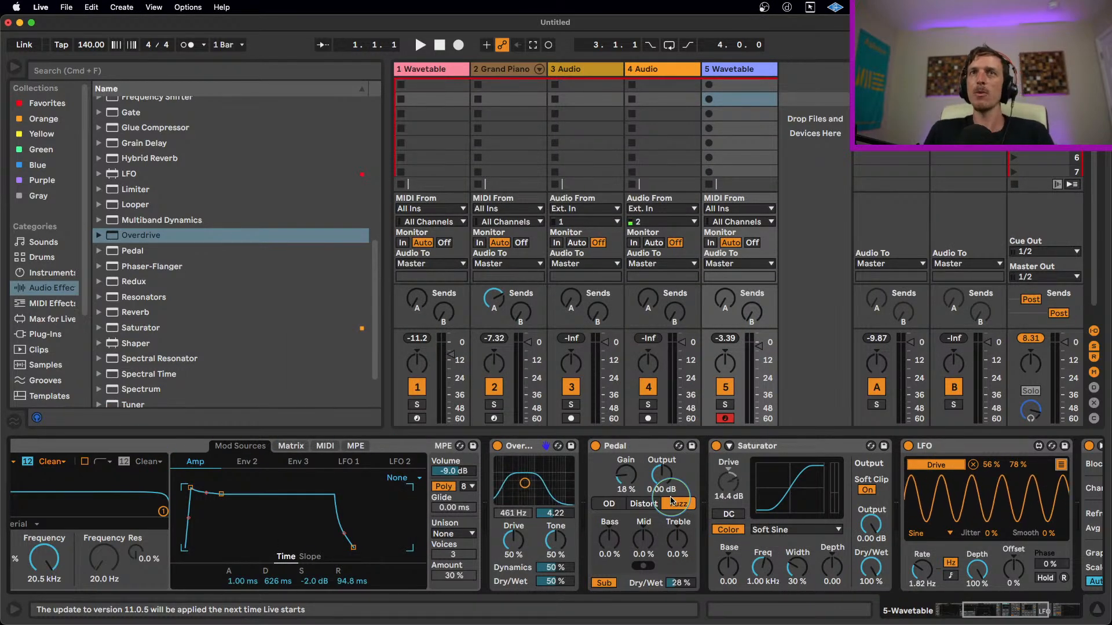